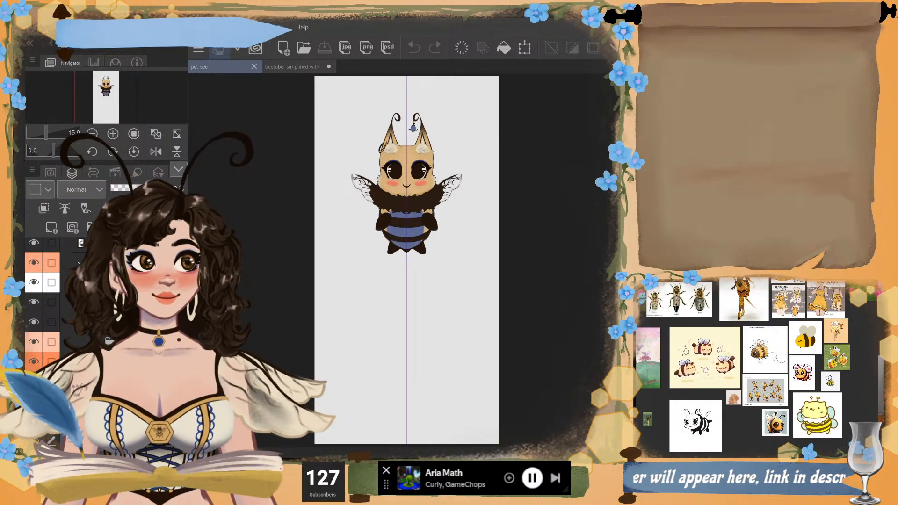
# - Examine the bee character's ears, face and body up close
pyautogui.scroll(5, 405, 260)
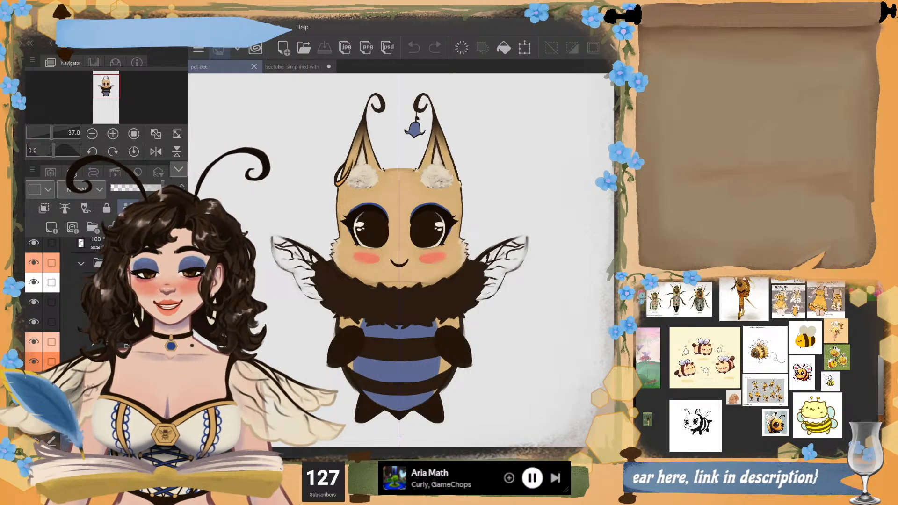
pyautogui.scroll(5, 432, 114)
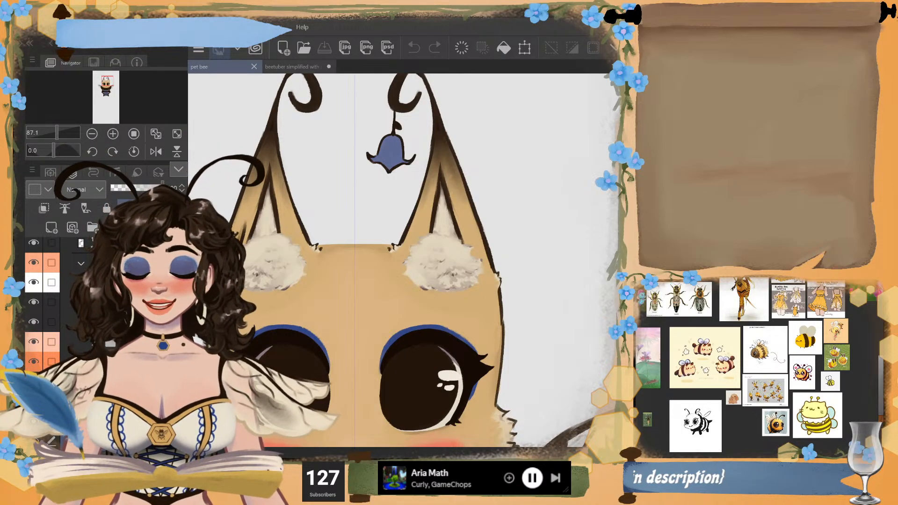
pyautogui.scroll(-2, 403, 260)
pyautogui.moveTo(538, 345); pyautogui.dragTo(565, 304)
pyautogui.scroll(1, 404, 260)
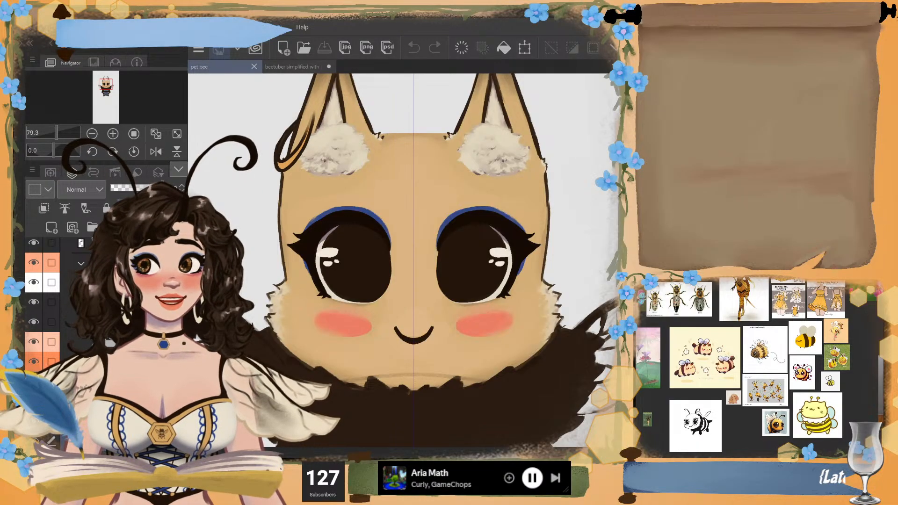
pyautogui.scroll(-1, 403, 260)
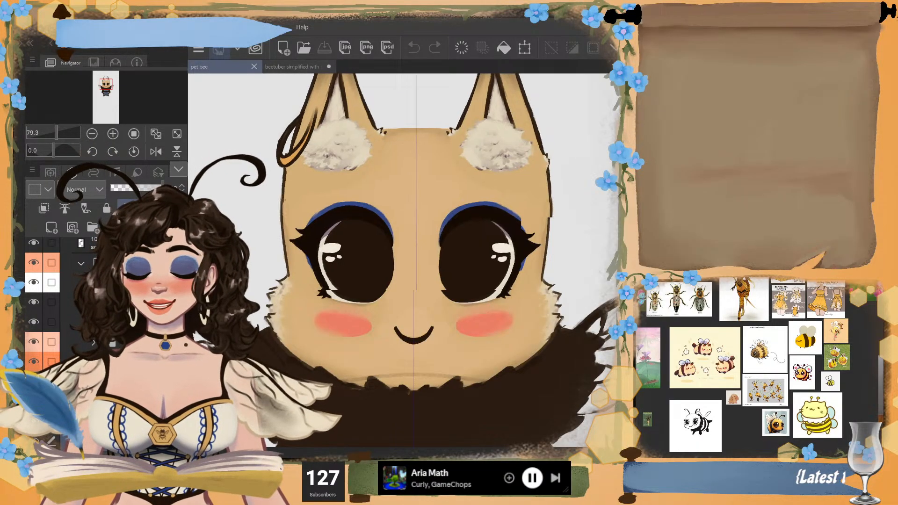
pyautogui.scroll(-3, 404, 260)
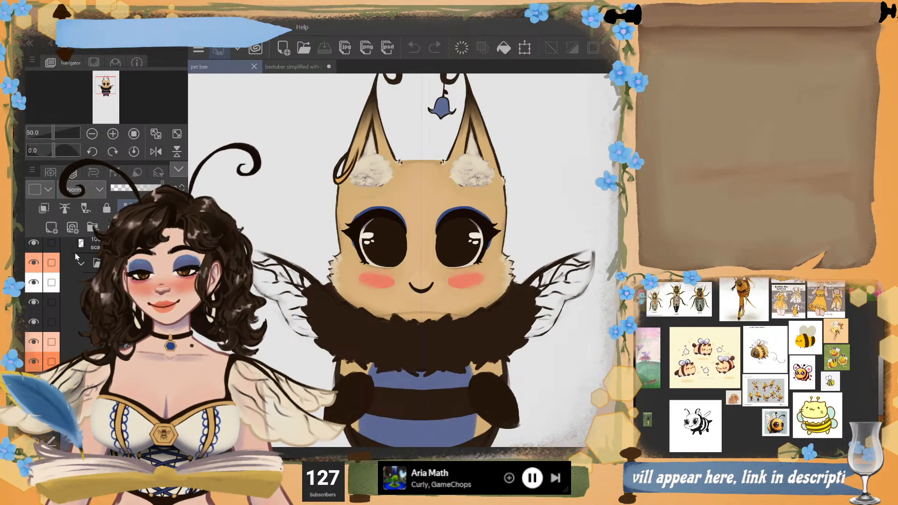
# - Turn off the symmetry ruler on the character's topmost layer folder
pyautogui.scroll(4, 107, 309)
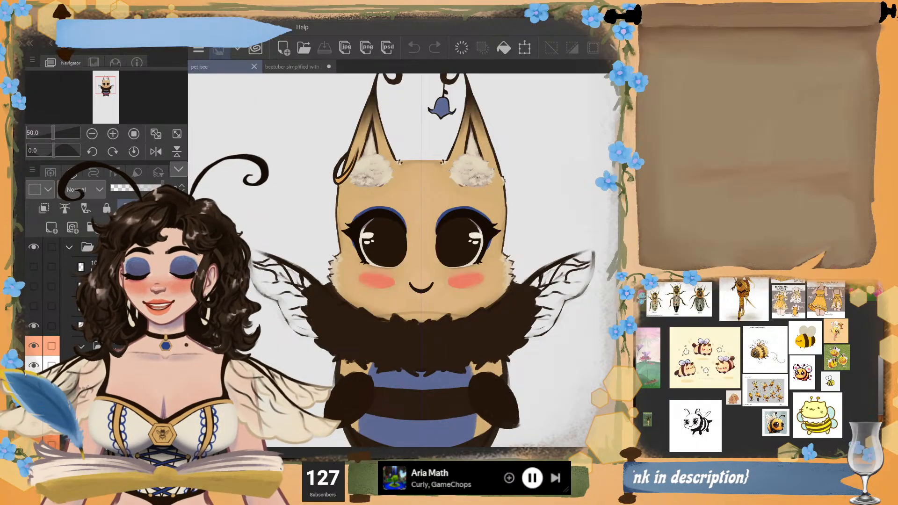
pyautogui.scroll(4, 433, 280)
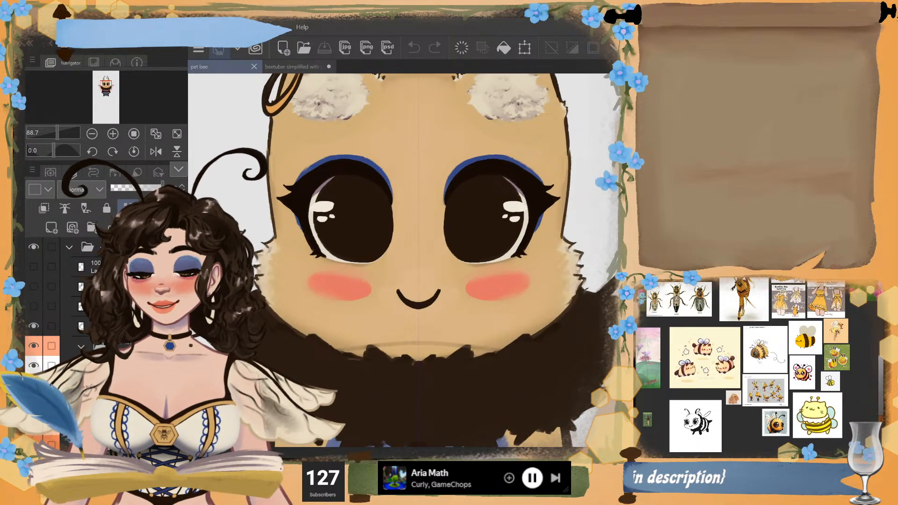
pyautogui.click(123, 247)
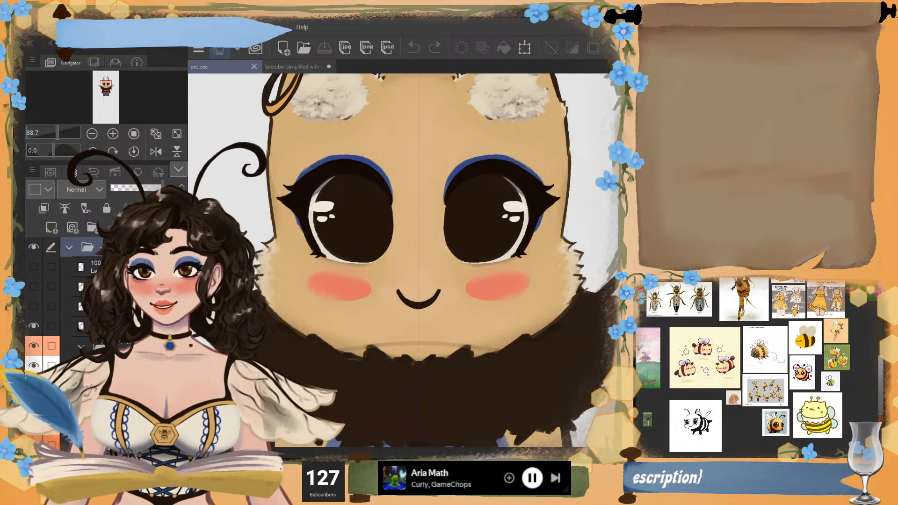
pyautogui.click(51, 227)
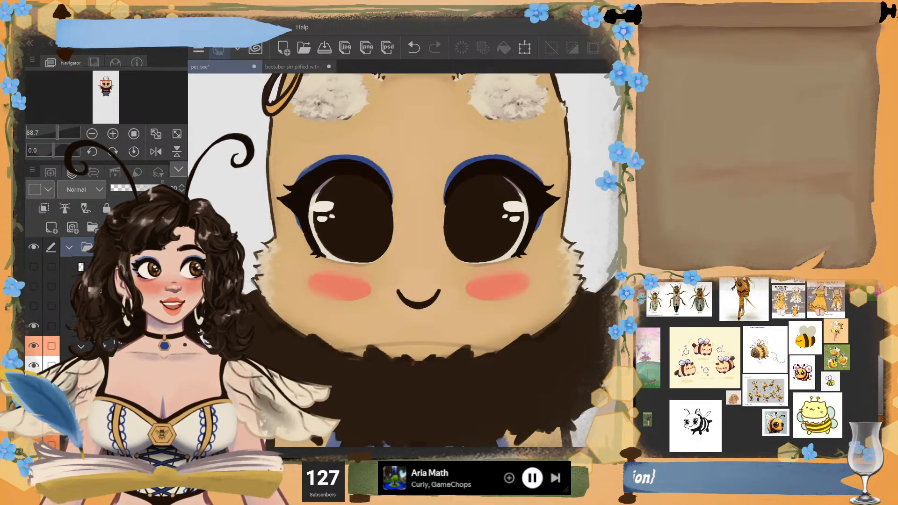
# - Look through the layer stack, toggling individual layers' visibility, to find the layer with the left eye's highlights
pyautogui.scroll(-1, 106, 327)
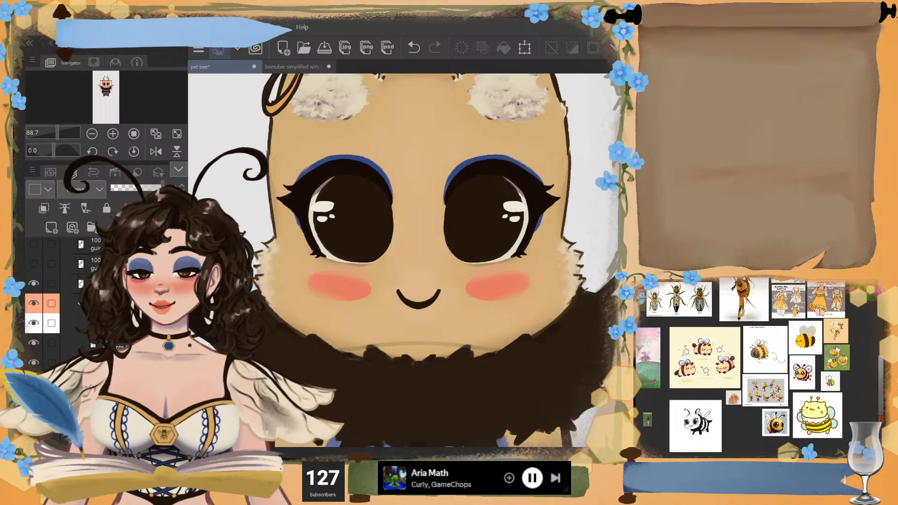
pyautogui.scroll(-1, 70, 304)
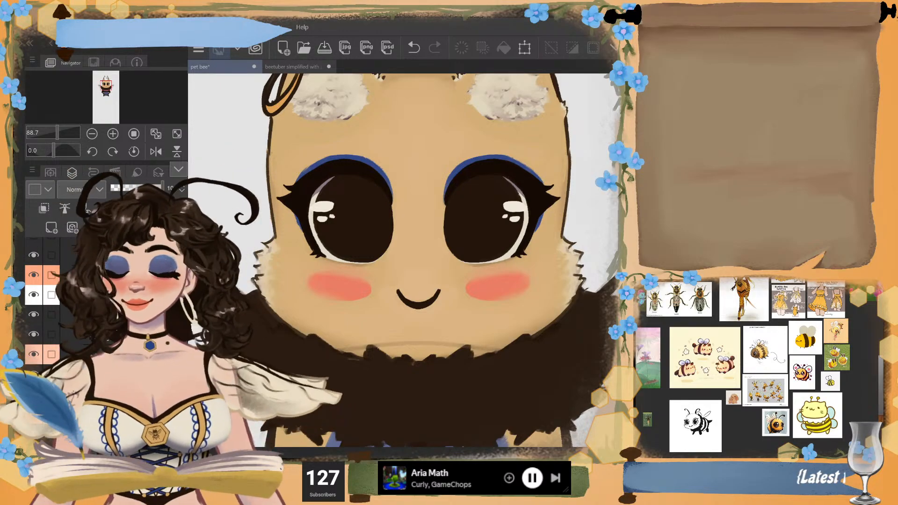
pyautogui.scroll(-3, 106, 318)
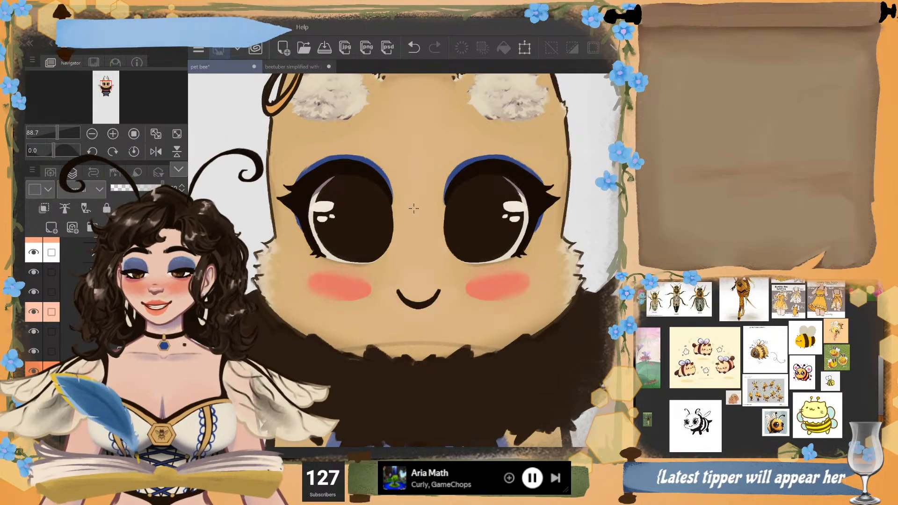
pyautogui.click(32, 350)
pyautogui.click(33, 348)
pyautogui.click(33, 330)
pyautogui.click(32, 330)
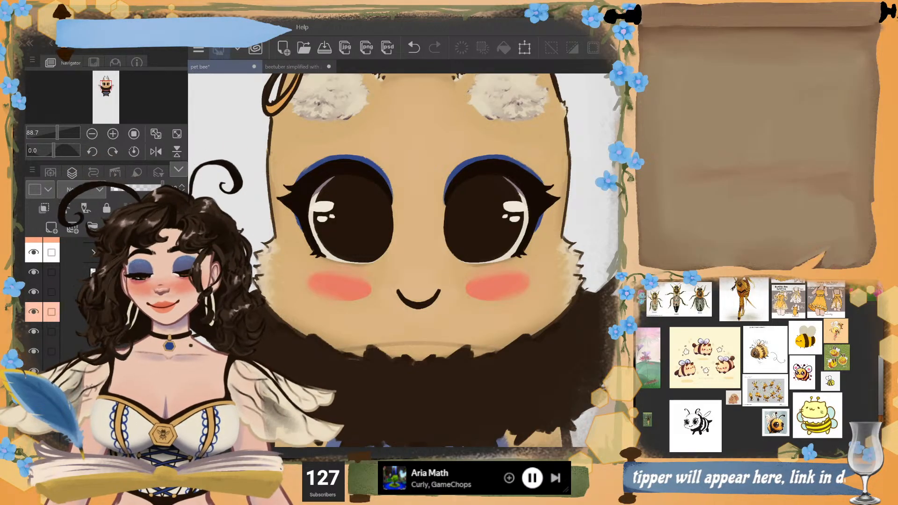
pyautogui.scroll(-2, 61, 304)
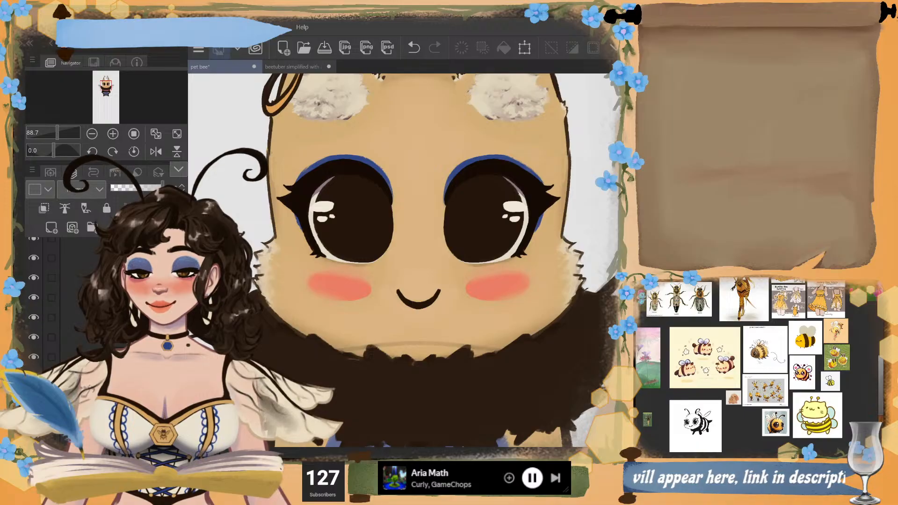
pyautogui.scroll(-8, 260, 360)
pyautogui.scroll(9, 287, 336)
pyautogui.scroll(-2, 125, 346)
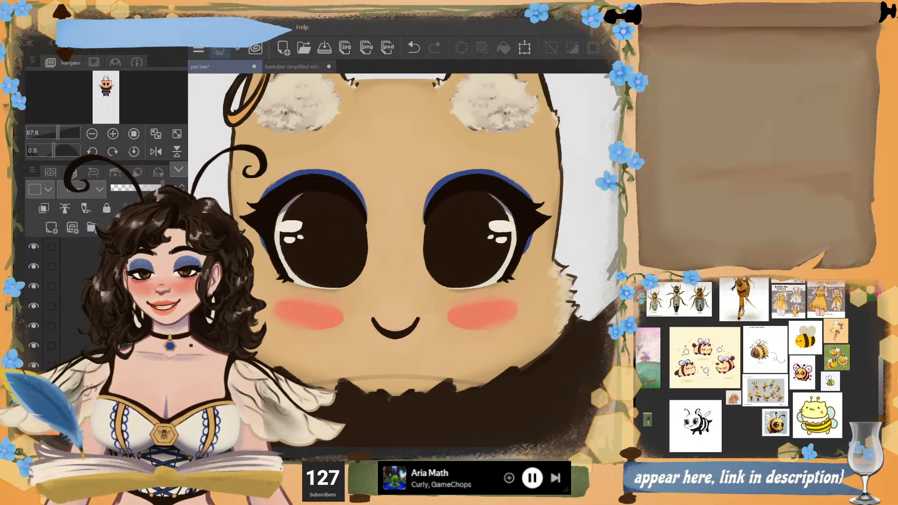
pyautogui.scroll(-2, 70, 304)
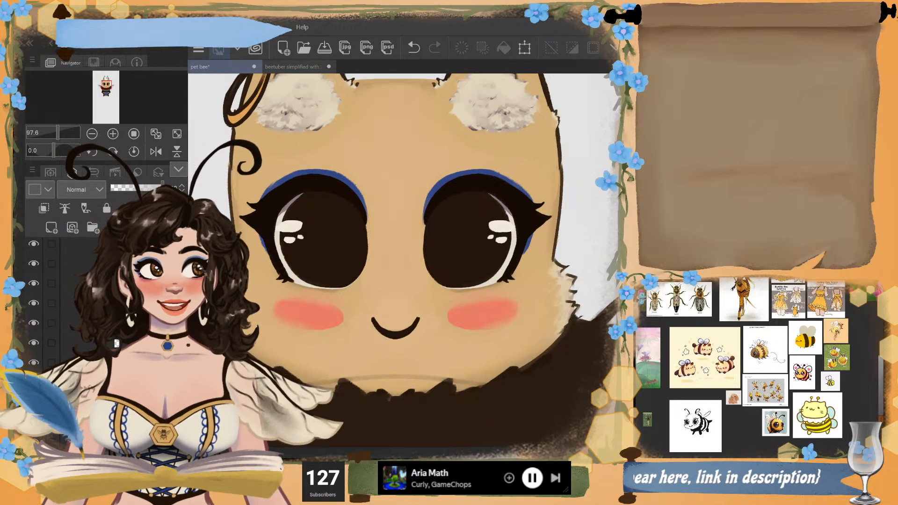
pyautogui.scroll(-1, 117, 344)
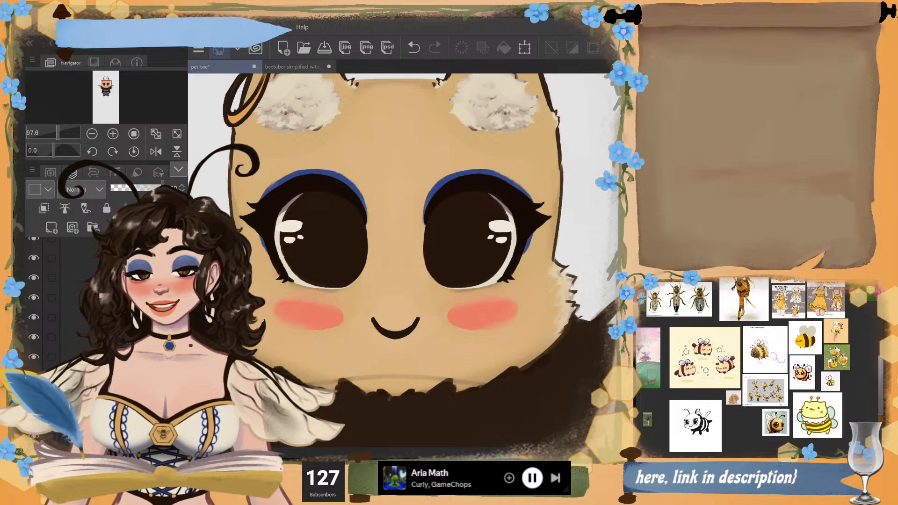
pyautogui.scroll(-1, 37, 294)
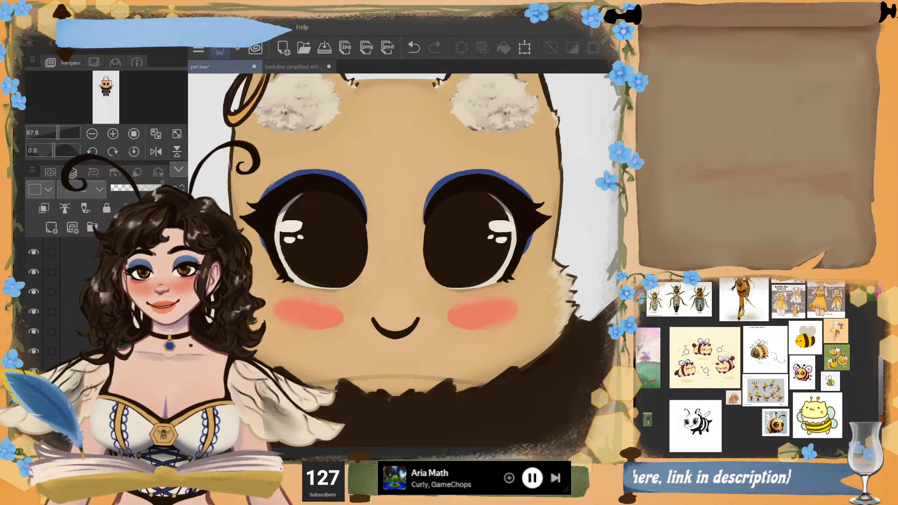
# - Transform the left eye's white highlight layer, moving the highlights horizontally to the inner side of the eye
pyautogui.click(36, 293)
pyautogui.click(36, 293)
pyautogui.click(72, 293)
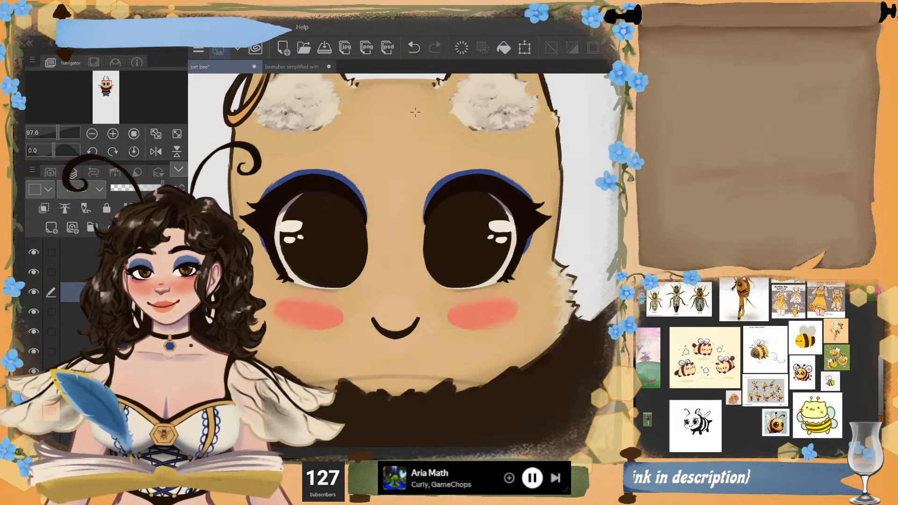
pyautogui.click(524, 47)
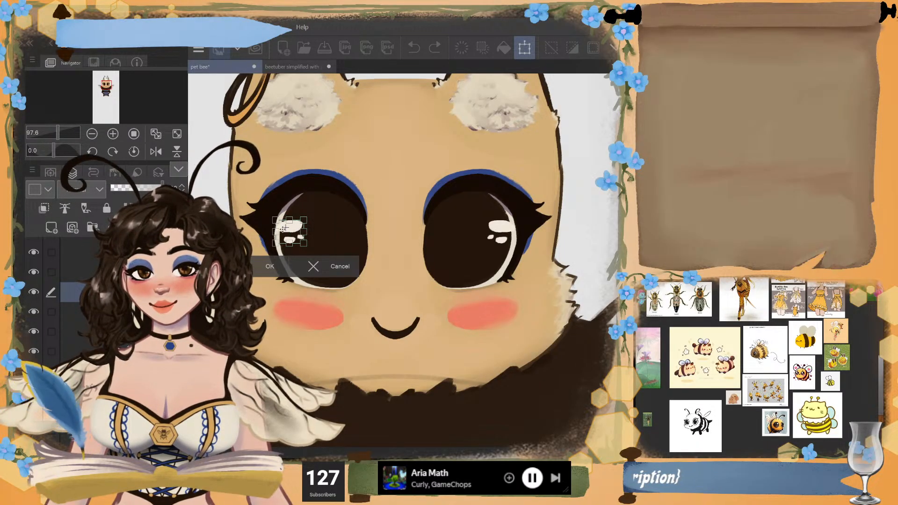
pyautogui.moveTo(298, 230); pyautogui.dragTo(356, 230)
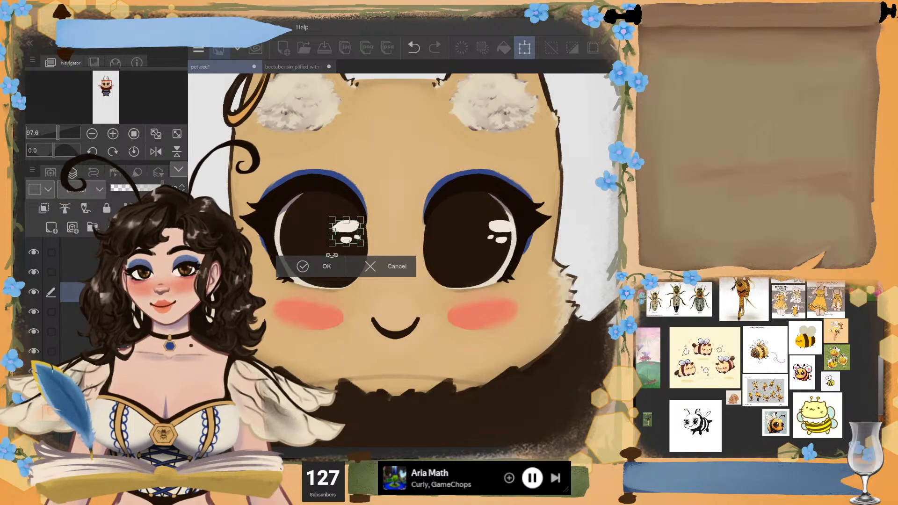
pyautogui.click(323, 266)
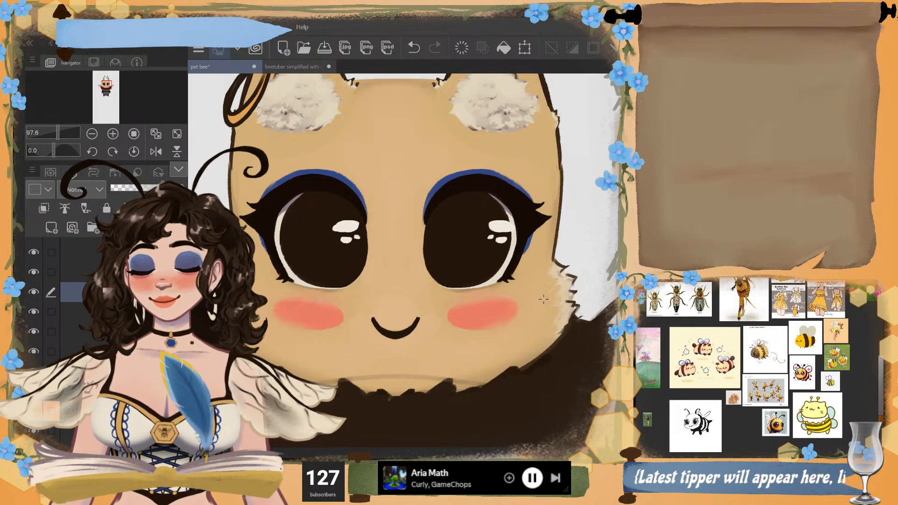
# - Add a new layer in the eye layers for painting and turn the topmost folder's symmetry ruler back on
pyautogui.scroll(3, 544, 299)
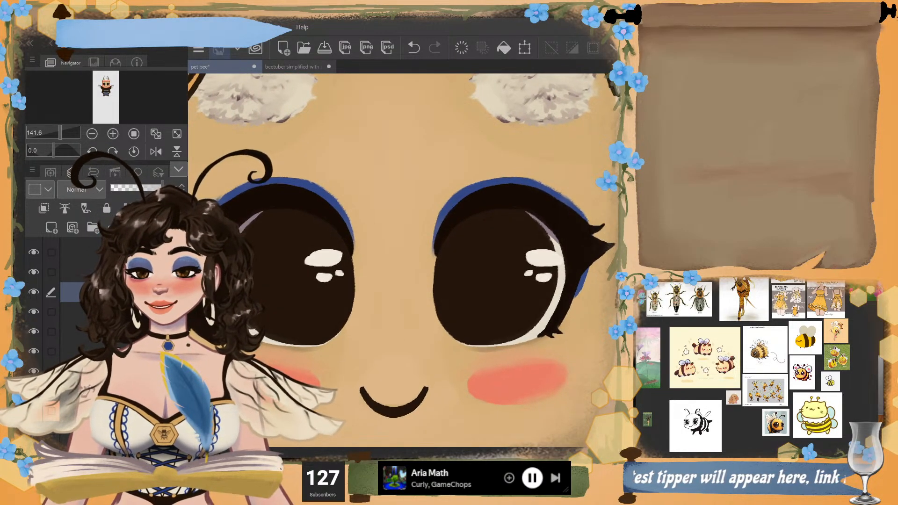
pyautogui.scroll(1, 440, 260)
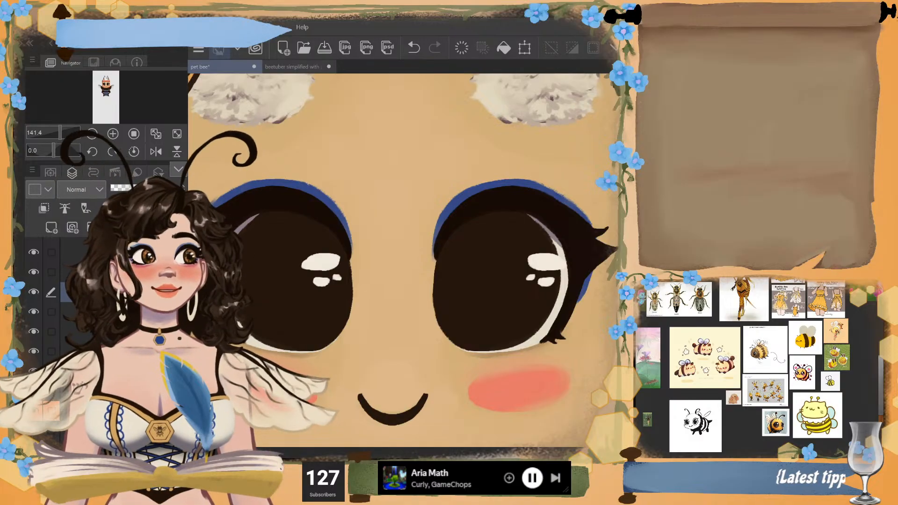
pyautogui.scroll(3, 70, 304)
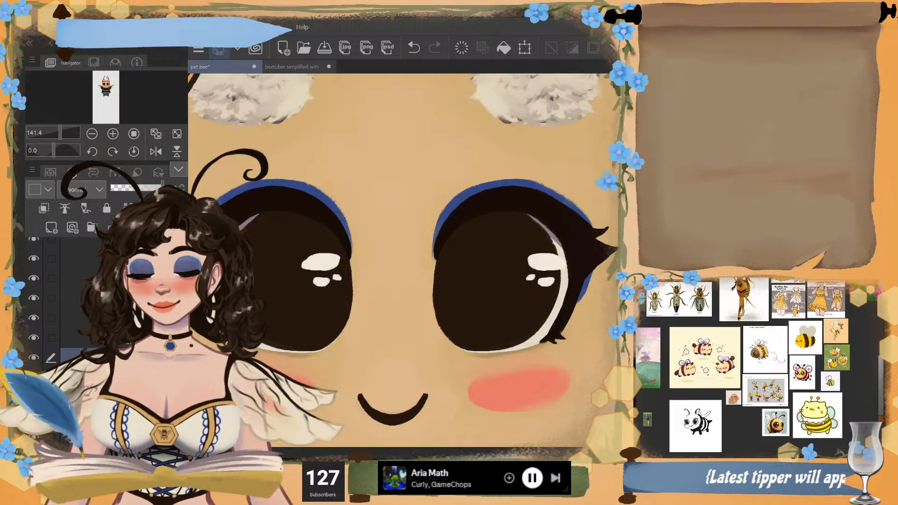
pyautogui.scroll(7, 70, 304)
pyautogui.click(74, 328)
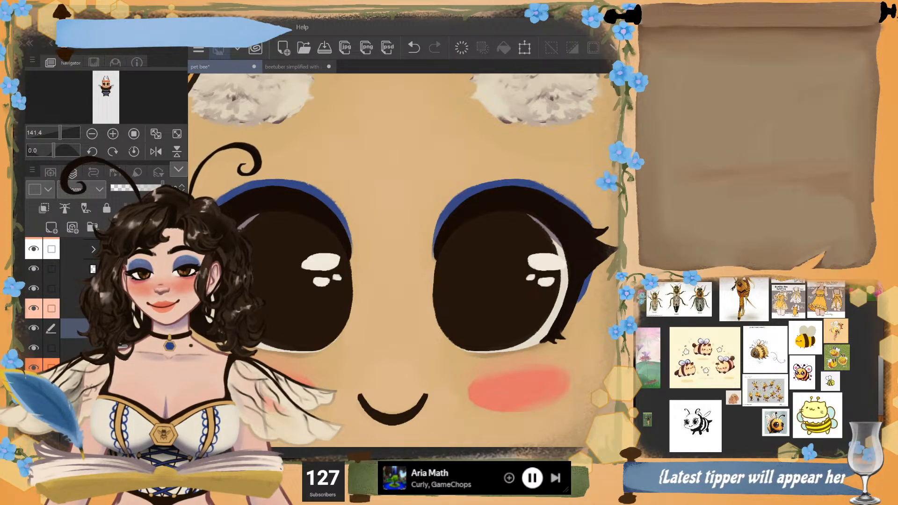
pyautogui.click(51, 228)
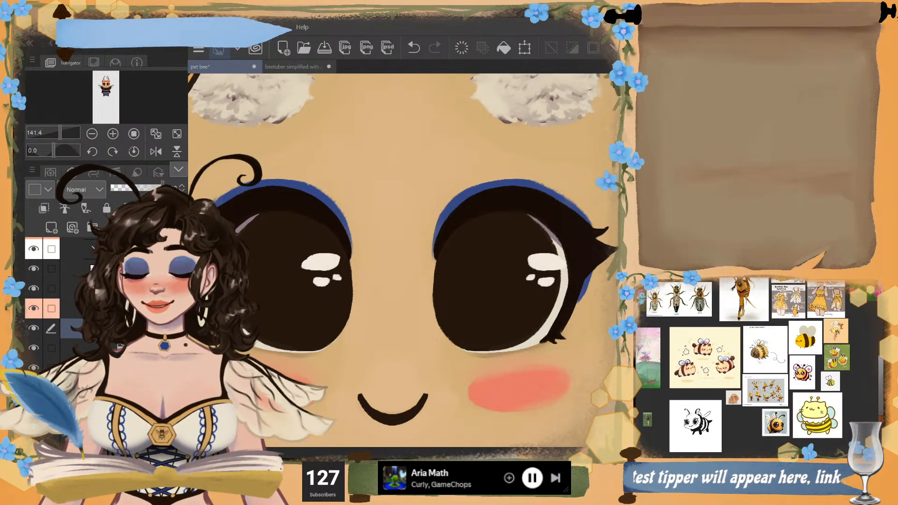
pyautogui.scroll(3, 70, 304)
pyautogui.scroll(3, 93, 305)
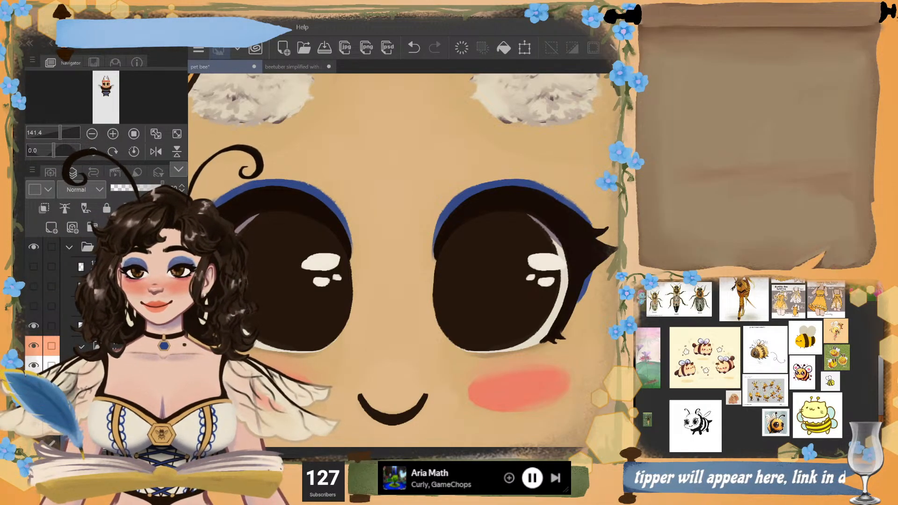
pyautogui.click(112, 247)
pyautogui.scroll(-3, 70, 304)
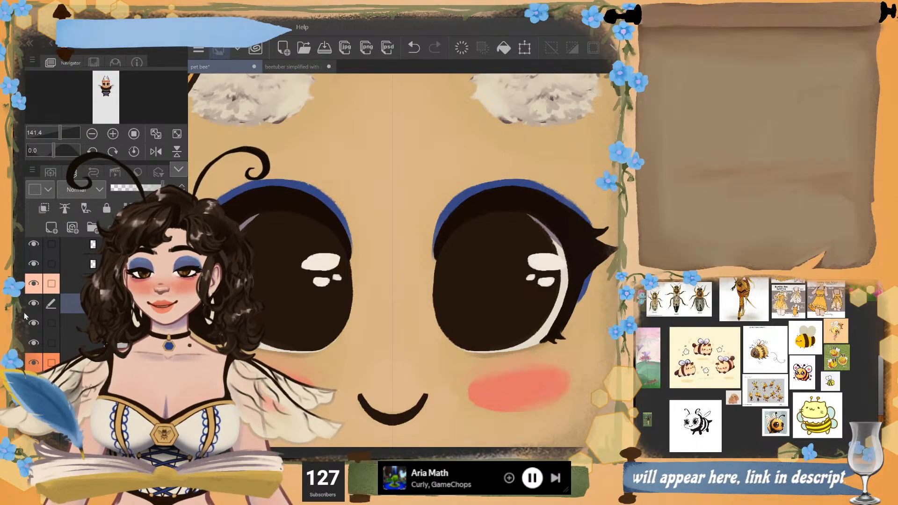
pyautogui.click(40, 309)
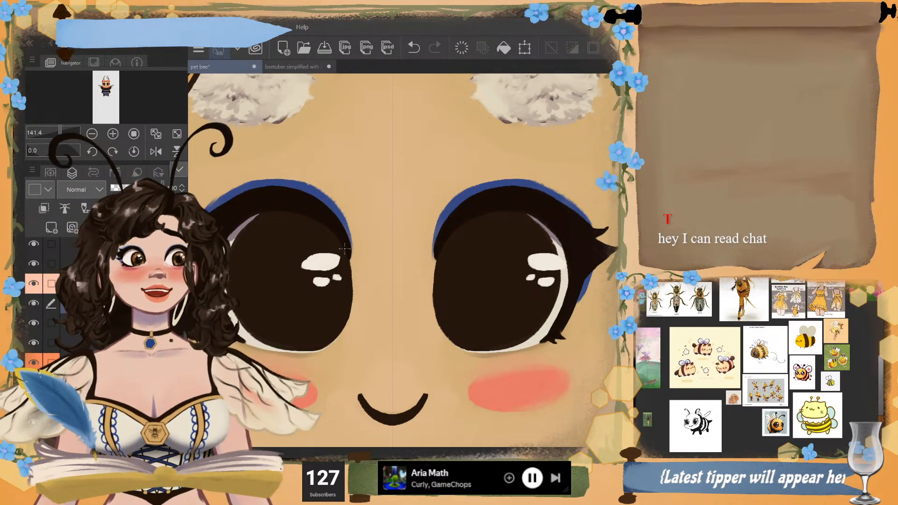
# - Paint a darker rim along the outer edge of both irises
pyautogui.scroll(-2, 345, 249)
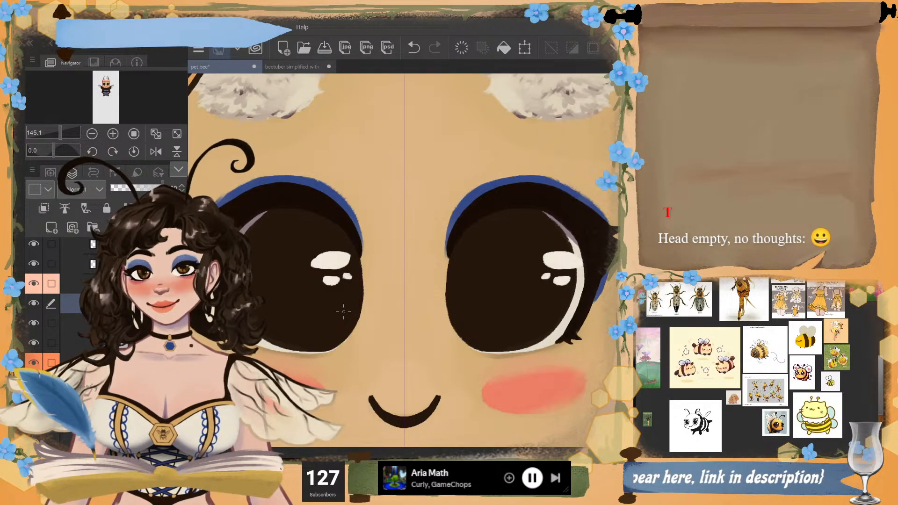
pyautogui.moveTo(369, 310); pyautogui.dragTo(393, 324)
pyautogui.hotkey('ctrl', 'z')
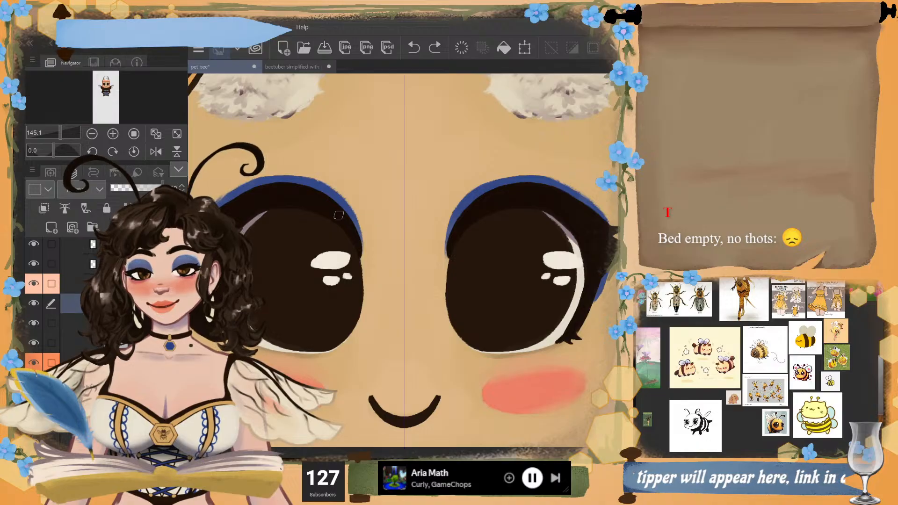
pyautogui.moveTo(257, 262)
pyautogui.mouseDown()
pyautogui.moveTo(245, 253)
pyautogui.moveTo(259, 226)
pyautogui.moveTo(239, 252)
pyautogui.mouseUp()
pyautogui.moveTo(255, 228)
pyautogui.mouseDown()
pyautogui.moveTo(276, 213)
pyautogui.moveTo(250, 291)
pyautogui.mouseUp()
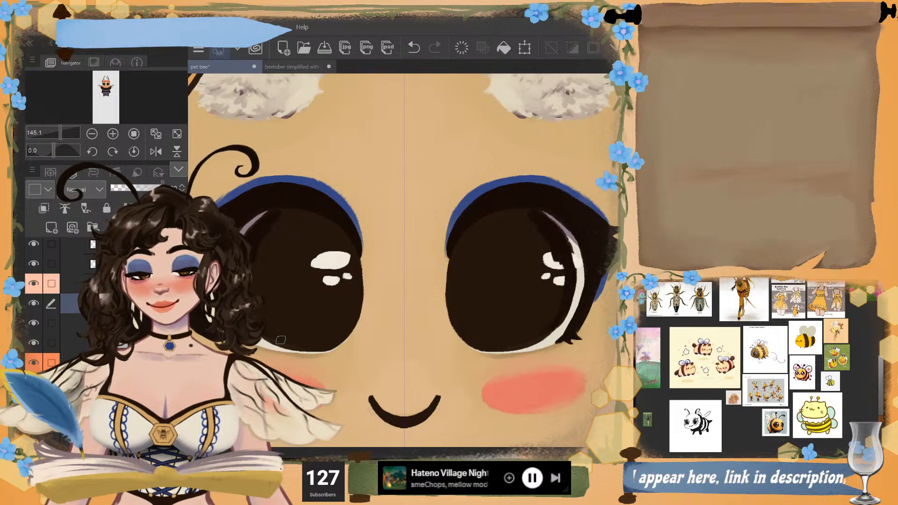
pyautogui.hotkey('ctrl', 'z')
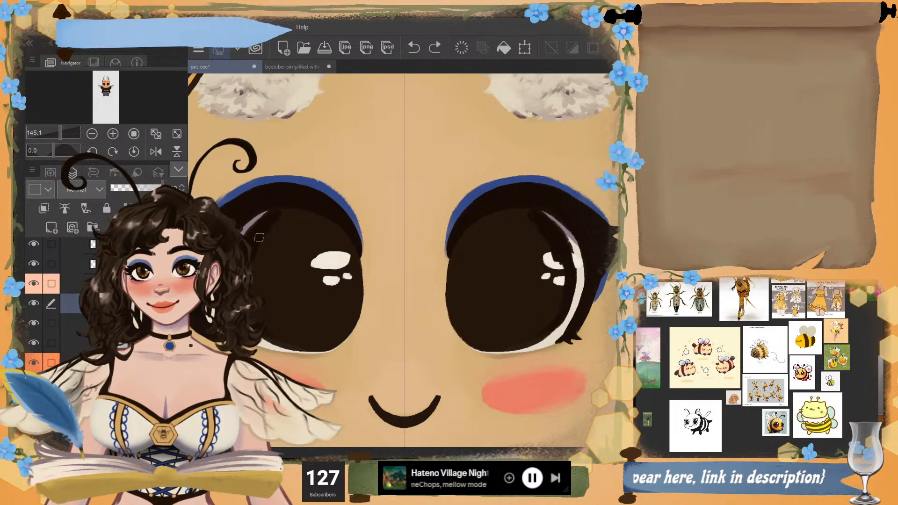
pyautogui.moveTo(262, 226); pyautogui.dragTo(243, 262)
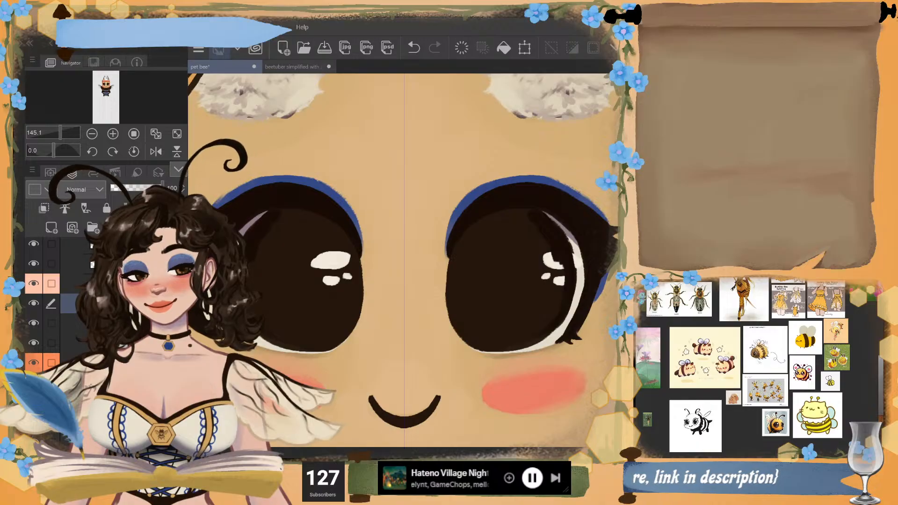
# - Continue the dark rim along the lower edge of both irises, undoing the unsatisfactory strokes
pyautogui.moveTo(248, 324); pyautogui.dragTo(303, 354)
pyautogui.hotkey('ctrl', 'z')
pyautogui.moveTo(257, 333)
pyautogui.mouseDown()
pyautogui.moveTo(296, 353)
pyautogui.moveTo(326, 352)
pyautogui.mouseUp()
pyautogui.hotkey('ctrl', 'z')
pyautogui.moveTo(249, 322)
pyautogui.mouseDown()
pyautogui.moveTo(284, 348)
pyautogui.moveTo(346, 355)
pyautogui.mouseUp()
pyautogui.hotkey('ctrl', 'z')
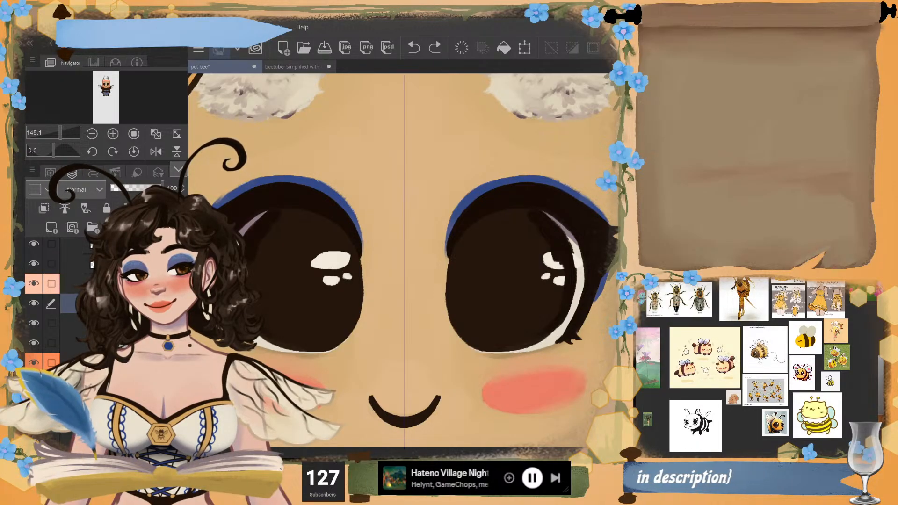
pyautogui.moveTo(248, 322)
pyautogui.mouseDown()
pyautogui.moveTo(323, 350)
pyautogui.moveTo(354, 309)
pyautogui.moveTo(355, 258)
pyautogui.moveTo(360, 293)
pyautogui.moveTo(329, 346)
pyautogui.mouseUp()
pyautogui.hotkey('ctrl', 'z')
pyautogui.hotkey('ctrl', 'z')
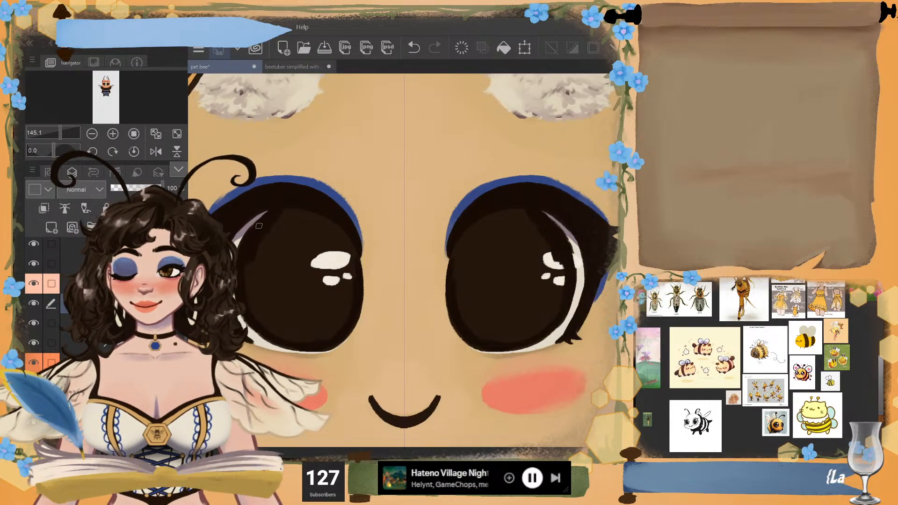
# - Paint the dark rim across the upper edge of both irises, beneath the eyelids, redoing strokes as needed
pyautogui.moveTo(280, 208); pyautogui.dragTo(369, 265)
pyautogui.hotkey('ctrl', 'z')
pyautogui.moveTo(302, 220); pyautogui.dragTo(347, 247)
pyautogui.hotkey('ctrl', 'z')
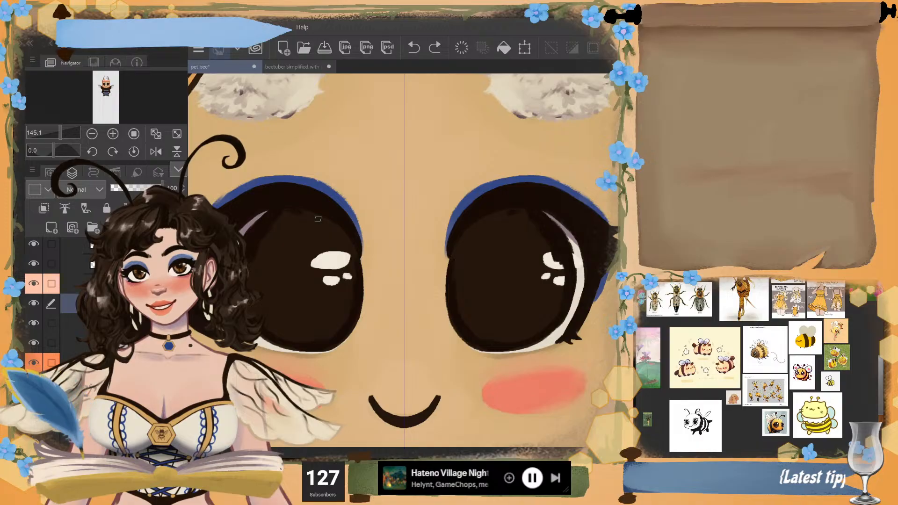
pyautogui.moveTo(309, 216)
pyautogui.mouseDown()
pyautogui.moveTo(355, 248)
pyautogui.moveTo(362, 267)
pyautogui.mouseUp()
pyautogui.hotkey('ctrl', 'z')
pyautogui.moveTo(285, 208)
pyautogui.mouseDown()
pyautogui.moveTo(328, 221)
pyautogui.moveTo(353, 247)
pyautogui.moveTo(360, 279)
pyautogui.mouseUp()
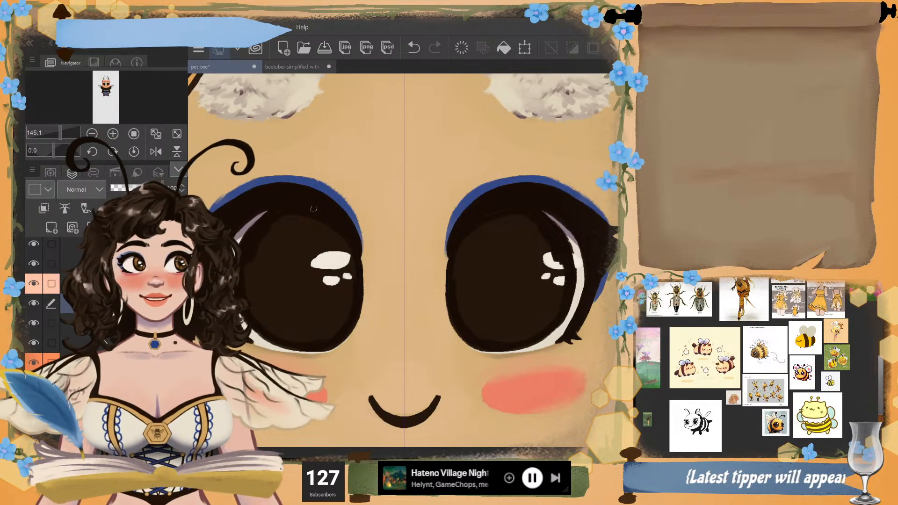
# - Thicken the dark rim along the inner lower edges of both irises and undo the stray marks near the highlights
pyautogui.moveTo(457, 291); pyautogui.dragTo(483, 329)
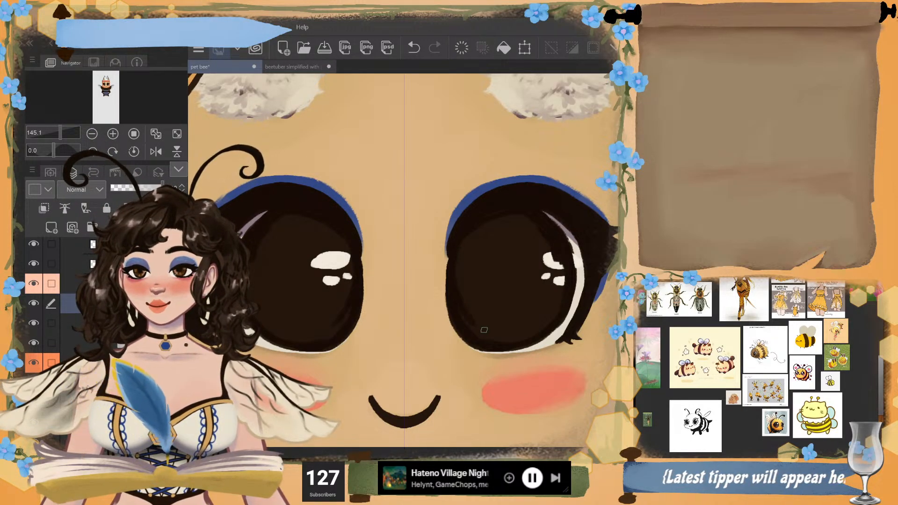
pyautogui.hotkey('ctrl', 'z')
pyautogui.moveTo(455, 260)
pyautogui.mouseDown()
pyautogui.moveTo(457, 280)
pyautogui.moveTo(497, 343)
pyautogui.mouseUp()
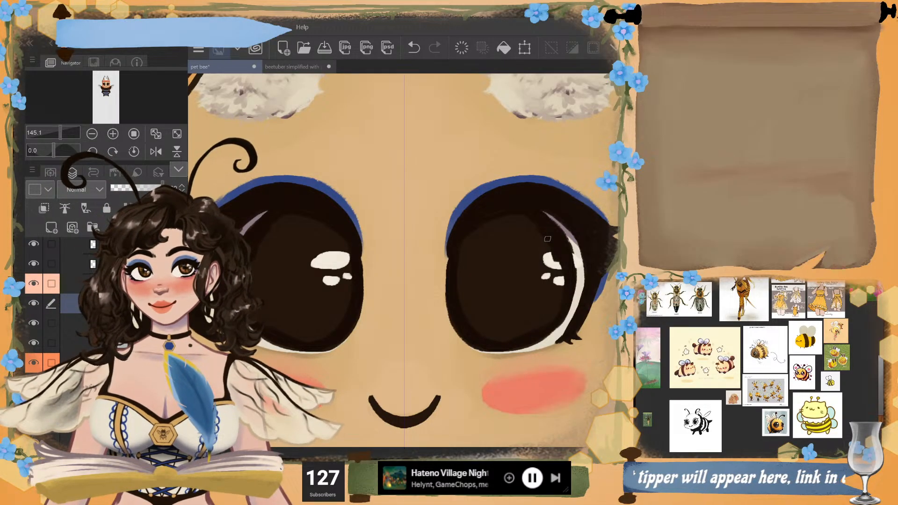
pyautogui.moveTo(551, 262); pyautogui.dragTo(564, 276)
pyautogui.hotkey('ctrl', 'z')
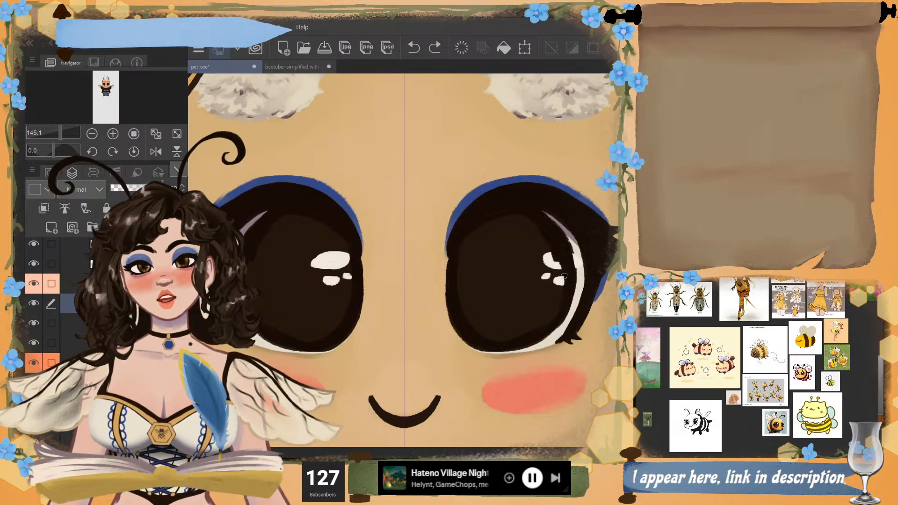
pyautogui.moveTo(345, 260)
pyautogui.mouseDown()
pyautogui.moveTo(334, 269)
pyautogui.moveTo(349, 265)
pyautogui.mouseUp()
pyautogui.hotkey('ctrl', 'z')
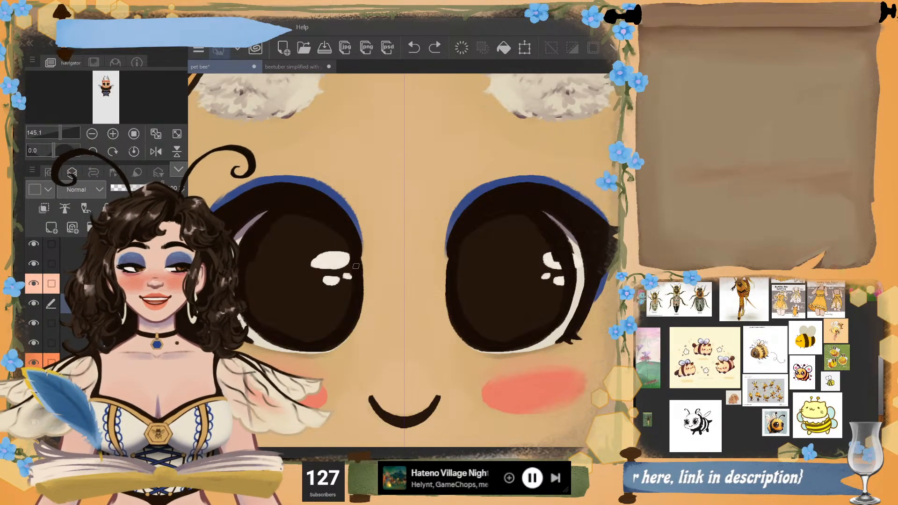
# - Even out the dark rim beside the left eye's highlights and along the top of both irises
pyautogui.moveTo(350, 249); pyautogui.dragTo(344, 345)
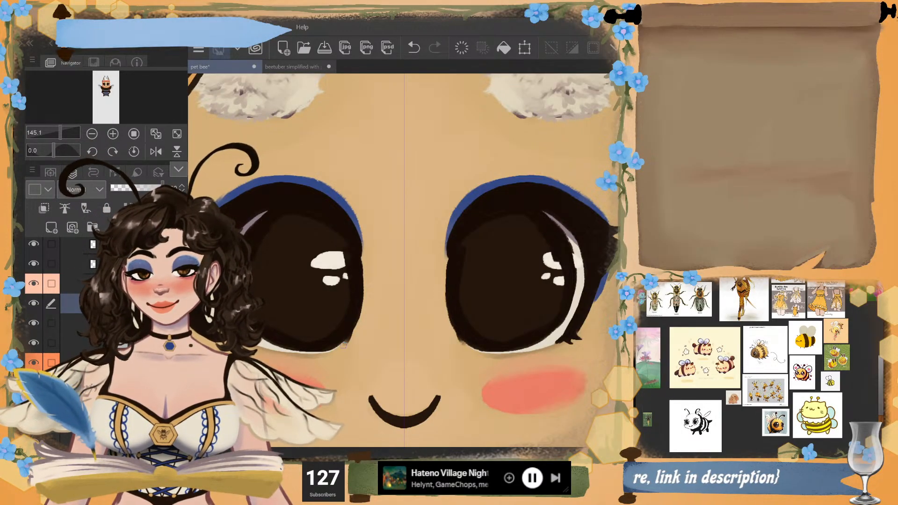
pyautogui.hotkey('ctrl', 'z')
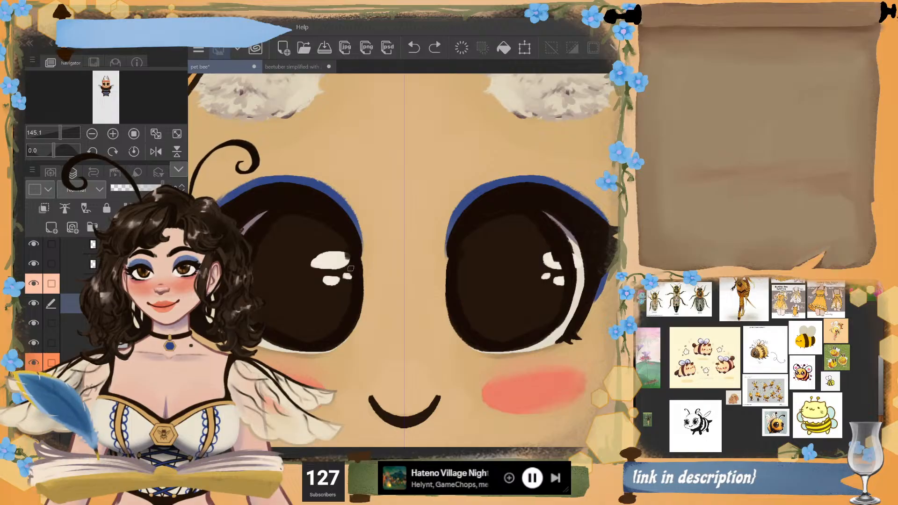
pyautogui.moveTo(350, 257); pyautogui.dragTo(332, 336)
pyautogui.hotkey('ctrl', 'z')
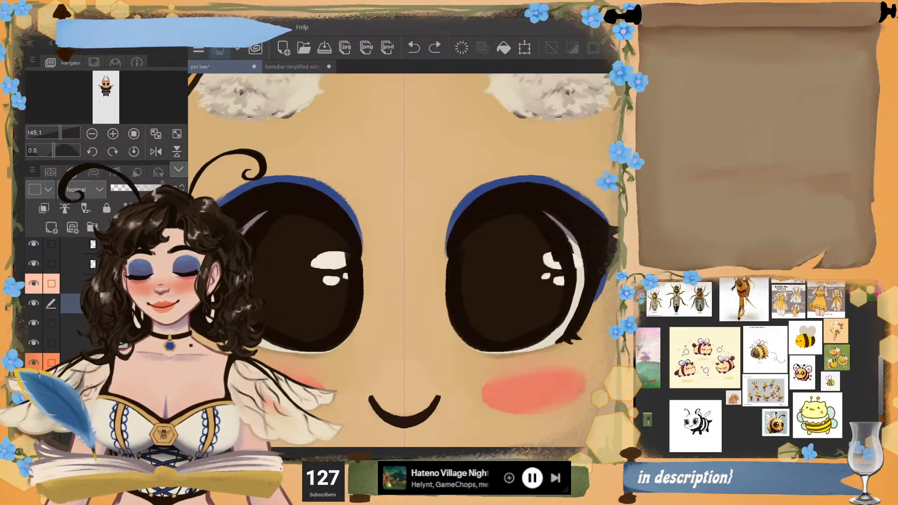
pyautogui.moveTo(306, 217); pyautogui.dragTo(277, 218)
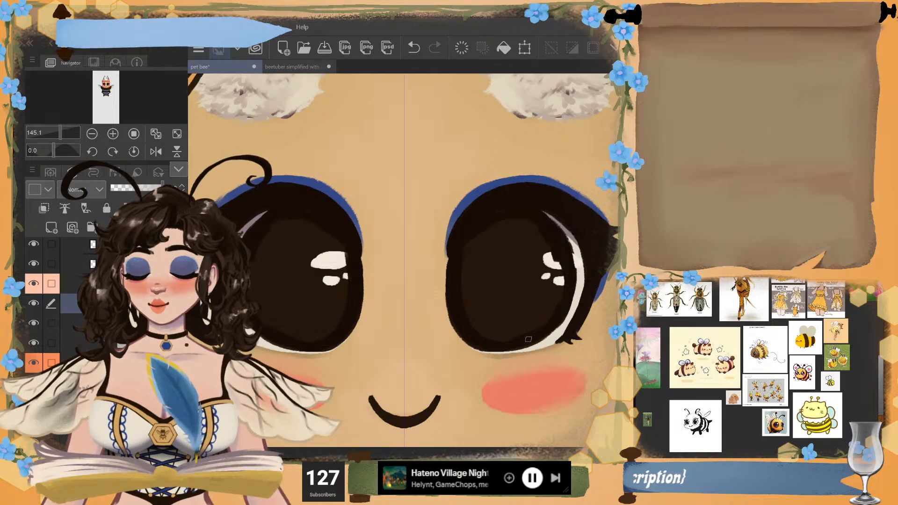
# - Enlarge the brush and widen the dark rim inward, leaving a smaller brown oval at the centre of each iris
pyautogui.press(']')
pyautogui.press(']')
pyautogui.press(']')
pyautogui.moveTo(474, 249)
pyautogui.mouseDown()
pyautogui.moveTo(467, 267)
pyautogui.moveTo(498, 218)
pyautogui.moveTo(479, 262)
pyautogui.moveTo(491, 305)
pyautogui.moveTo(518, 221)
pyautogui.moveTo(540, 264)
pyautogui.mouseUp()
pyautogui.hotkey('ctrl', 'z')
pyautogui.hotkey('ctrl', 'z')
pyautogui.moveTo(488, 248)
pyautogui.mouseDown()
pyautogui.moveTo(471, 305)
pyautogui.moveTo(476, 239)
pyautogui.moveTo(458, 289)
pyautogui.moveTo(470, 253)
pyautogui.moveTo(552, 224)
pyautogui.moveTo(509, 223)
pyautogui.moveTo(558, 257)
pyautogui.moveTo(497, 223)
pyautogui.moveTo(550, 259)
pyautogui.moveTo(553, 293)
pyautogui.moveTo(558, 268)
pyautogui.moveTo(522, 326)
pyautogui.mouseUp()
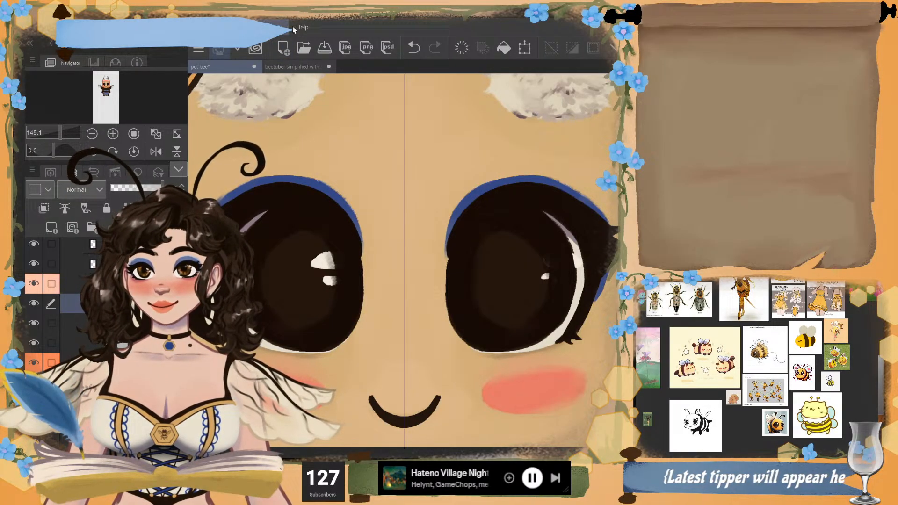
# - Open and close a second view of the bee pet canvas, and look at the beetuber drawing as reference
pyautogui.click(446, 26)
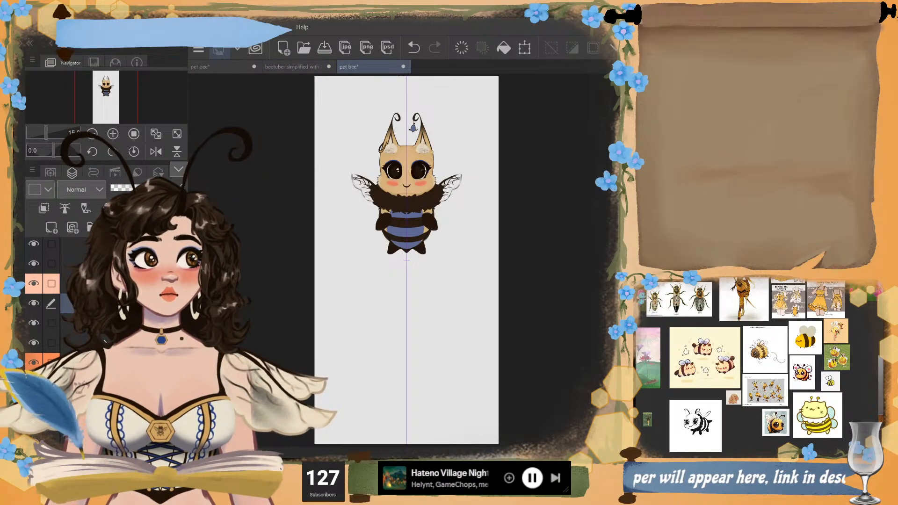
pyautogui.hotkey('ctrl', 'w')
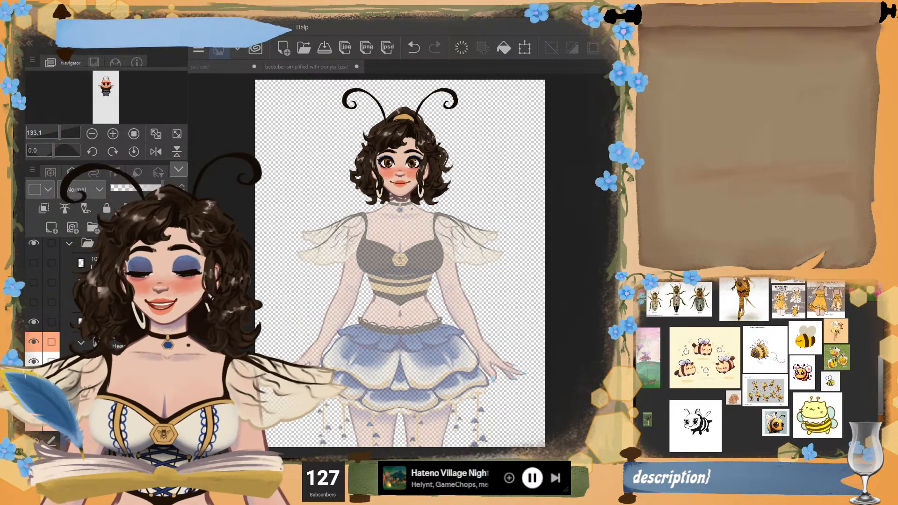
pyautogui.scroll(1, 404, 260)
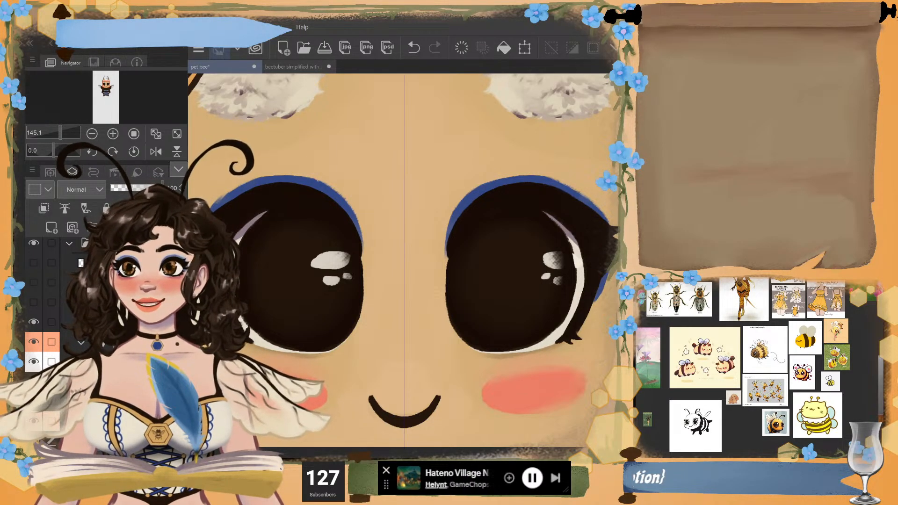
# - Undo the last brush dab on the irises and clear the selection
pyautogui.moveTo(390, 482)
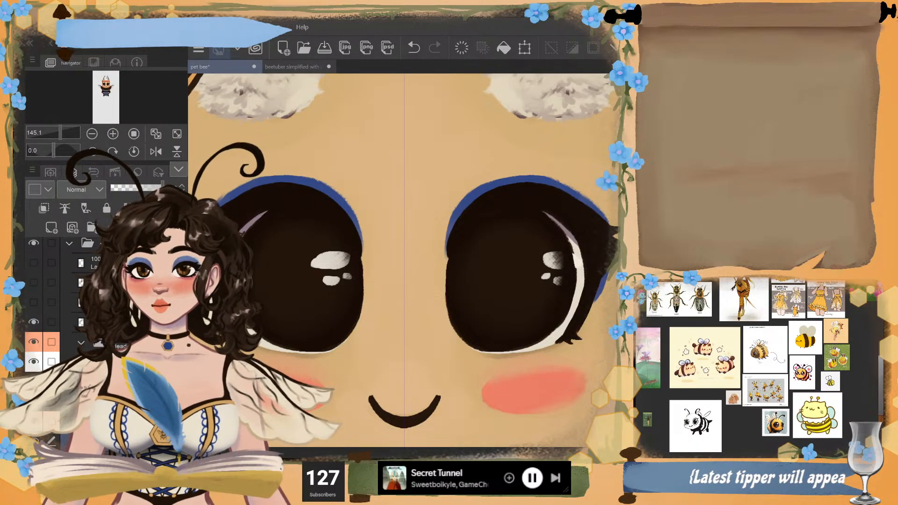
pyautogui.hotkey('ctrl', 'z')
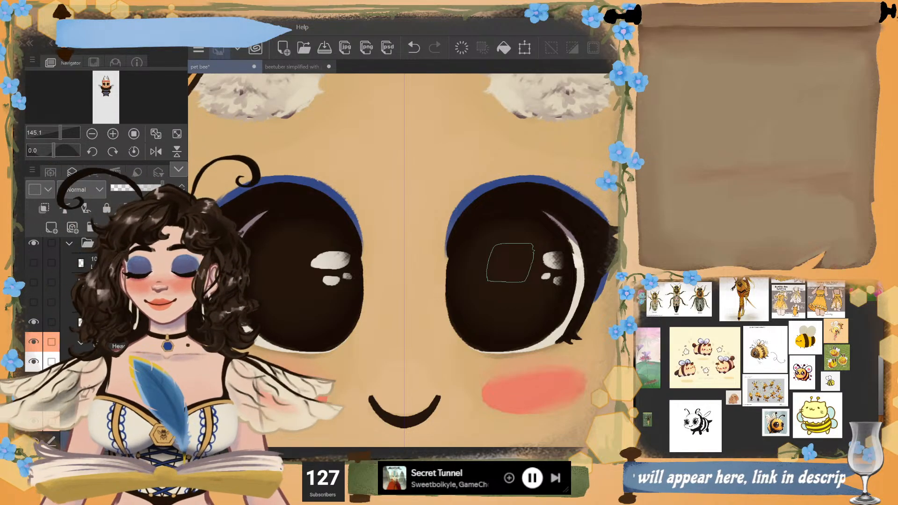
pyautogui.scroll(-3, 61, 304)
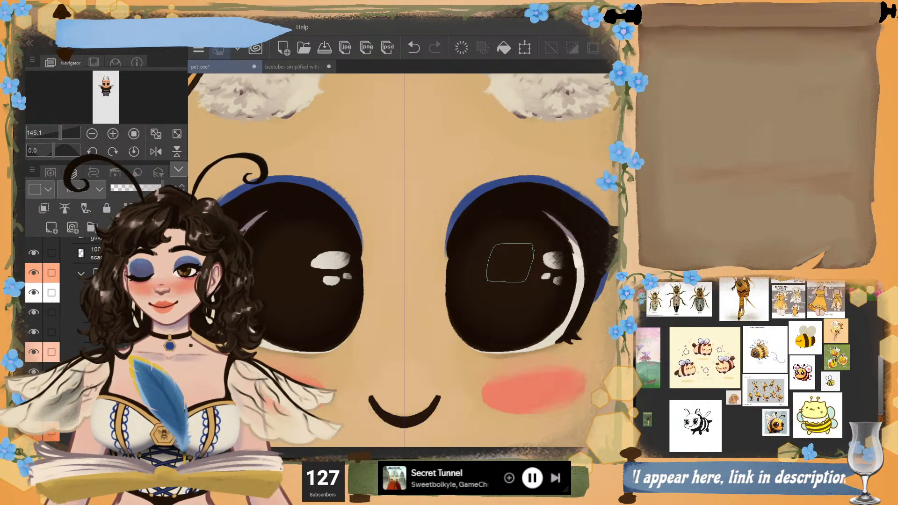
pyautogui.hotkey('ctrl', 'd')
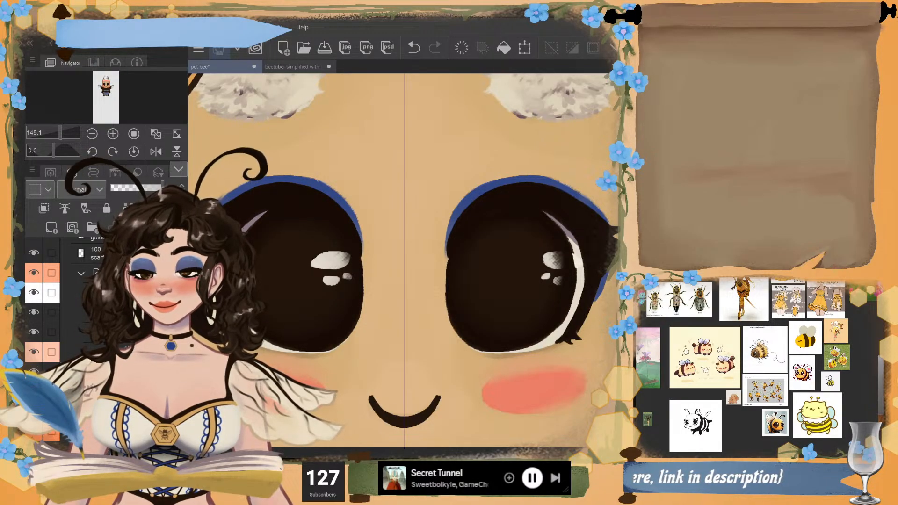
# - Sample the iris colour and, with a smaller brush, paint a mottled ring of lighter brown strokes around both irises
pyautogui.keyDown('alt'); pyautogui.click(290, 276); pyautogui.keyUp('alt')
pyautogui.press('[')
pyautogui.press('[')
pyautogui.press('[')
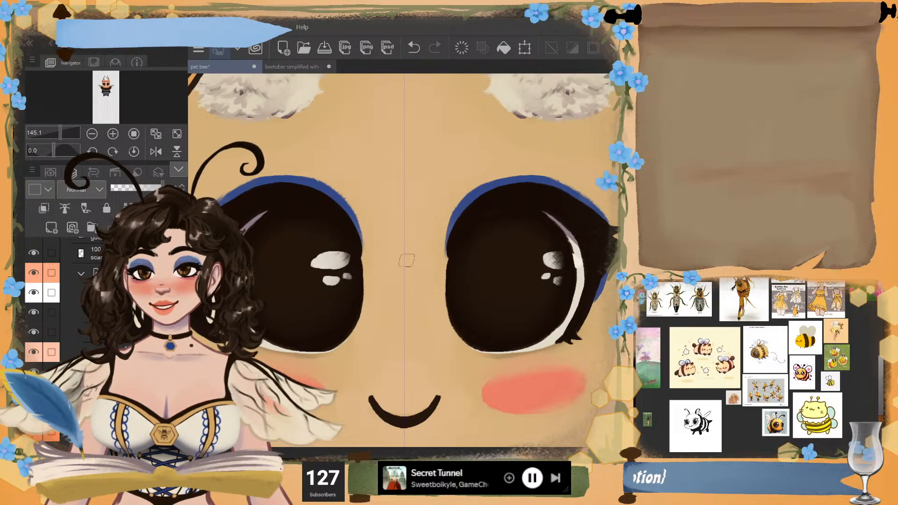
pyautogui.moveTo(280, 273)
pyautogui.mouseDown()
pyautogui.moveTo(274, 301)
pyautogui.moveTo(260, 260)
pyautogui.moveTo(260, 248)
pyautogui.moveTo(284, 230)
pyautogui.moveTo(328, 236)
pyautogui.moveTo(349, 284)
pyautogui.mouseUp()
pyautogui.hotkey('ctrl', 'z')
pyautogui.hotkey('ctrl', 'z')
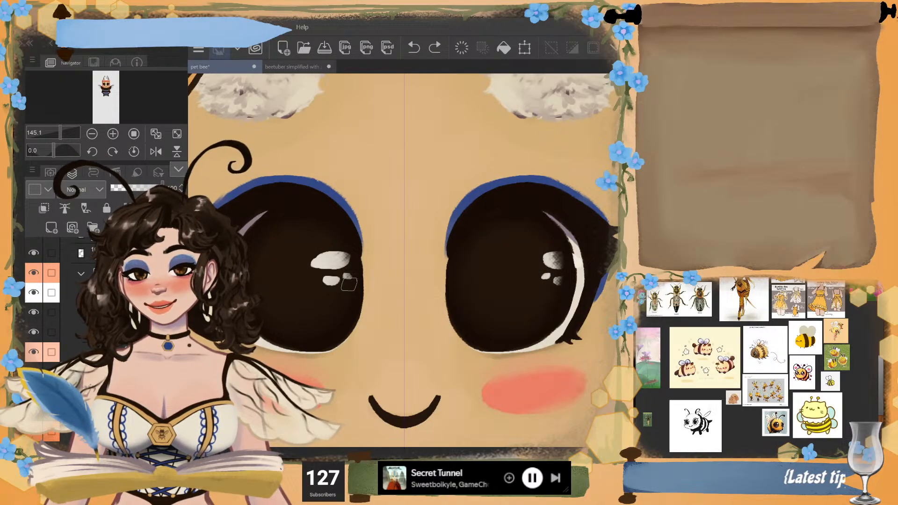
pyautogui.moveTo(258, 294)
pyautogui.mouseDown()
pyautogui.moveTo(269, 270)
pyautogui.moveTo(276, 230)
pyautogui.moveTo(294, 226)
pyautogui.moveTo(341, 259)
pyautogui.moveTo(339, 294)
pyautogui.moveTo(349, 281)
pyautogui.moveTo(330, 331)
pyautogui.moveTo(309, 321)
pyautogui.moveTo(276, 327)
pyautogui.moveTo(265, 318)
pyautogui.moveTo(256, 300)
pyautogui.mouseUp()
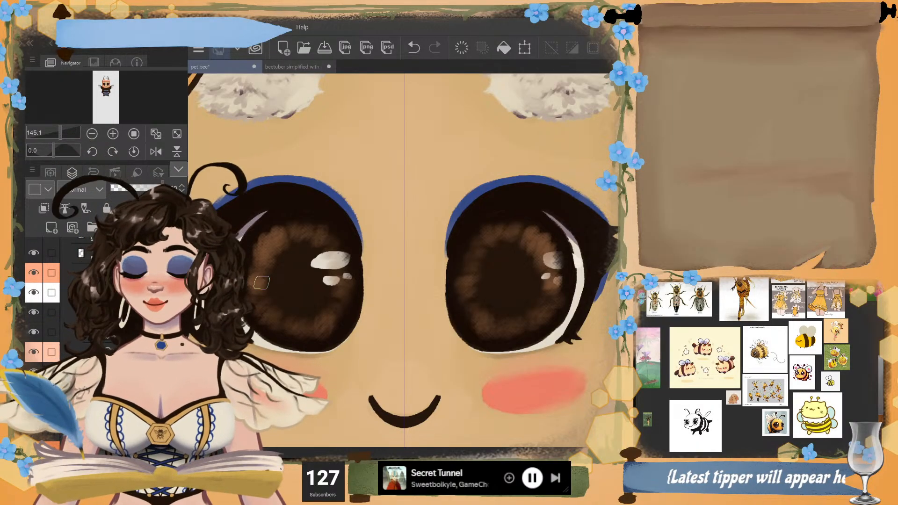
# - Paint dark brown over the inner part of the ring and blend it into a faint brown glow around both irises
pyautogui.moveTo(271, 273)
pyautogui.mouseDown()
pyautogui.moveTo(295, 241)
pyautogui.moveTo(305, 258)
pyautogui.moveTo(308, 250)
pyautogui.moveTo(335, 273)
pyautogui.moveTo(333, 300)
pyautogui.moveTo(281, 318)
pyautogui.moveTo(268, 313)
pyautogui.moveTo(255, 267)
pyautogui.moveTo(275, 243)
pyautogui.moveTo(295, 255)
pyautogui.mouseUp()
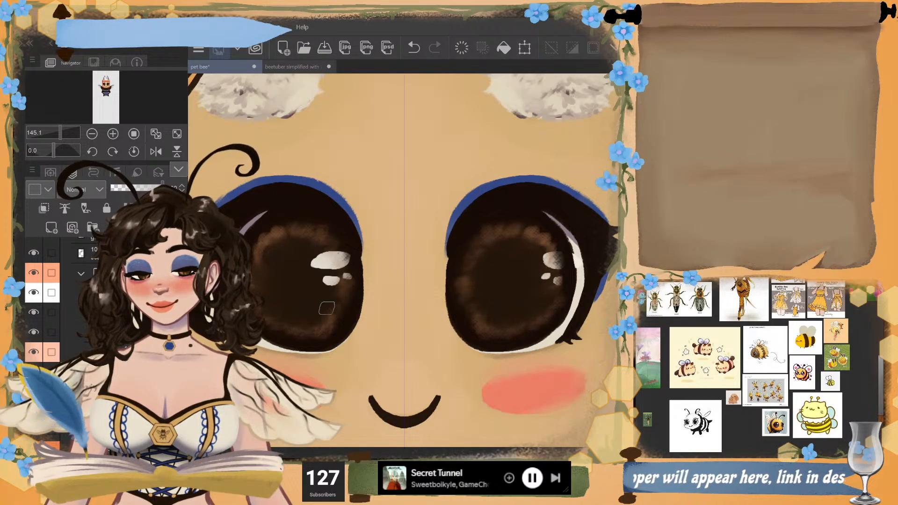
pyautogui.moveTo(265, 281)
pyautogui.mouseDown()
pyautogui.moveTo(264, 257)
pyautogui.moveTo(279, 239)
pyautogui.moveTo(297, 242)
pyautogui.mouseUp()
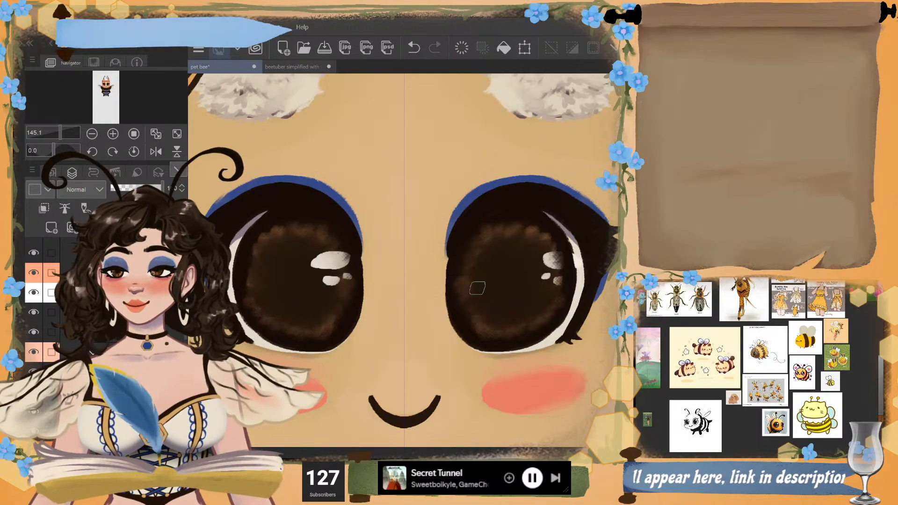
pyautogui.moveTo(509, 241)
pyautogui.mouseDown()
pyautogui.moveTo(533, 228)
pyautogui.moveTo(561, 261)
pyautogui.mouseUp()
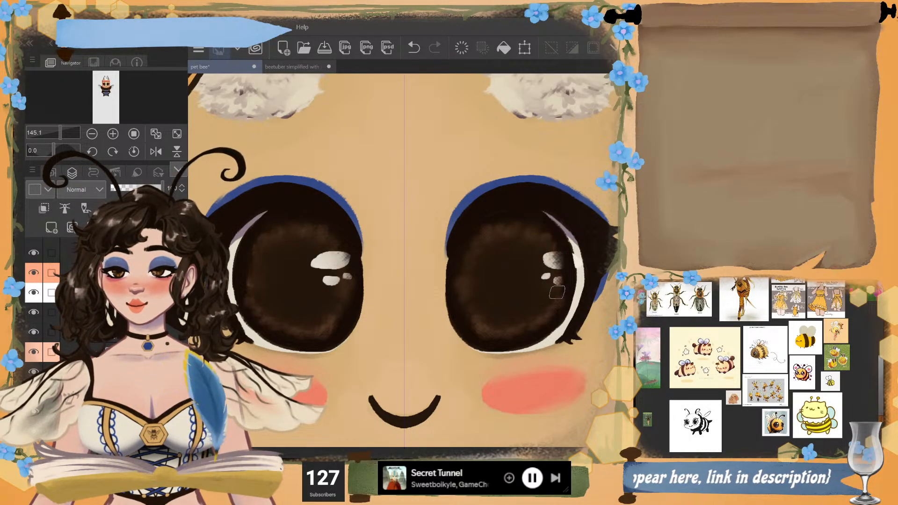
pyautogui.moveTo(548, 329); pyautogui.dragTo(472, 328)
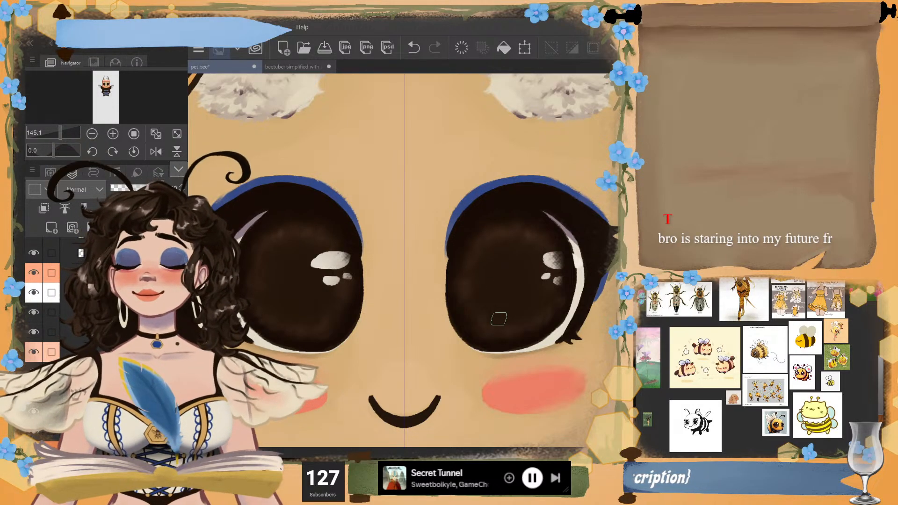
pyautogui.scroll(-5, 498, 316)
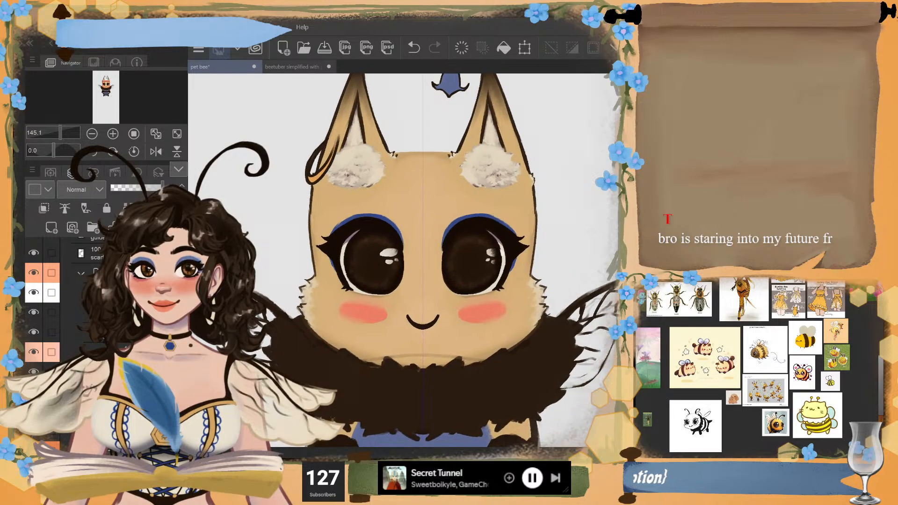
pyautogui.scroll(-3, 405, 260)
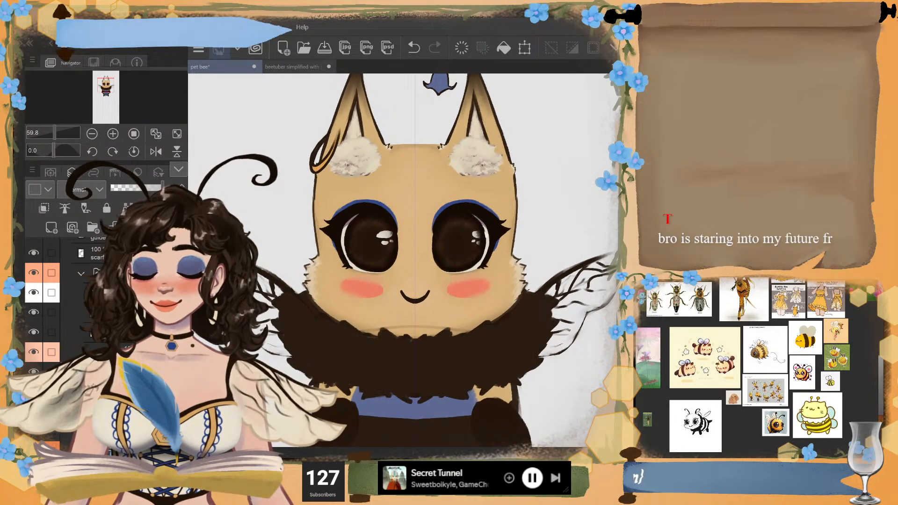
pyautogui.scroll(5, 405, 234)
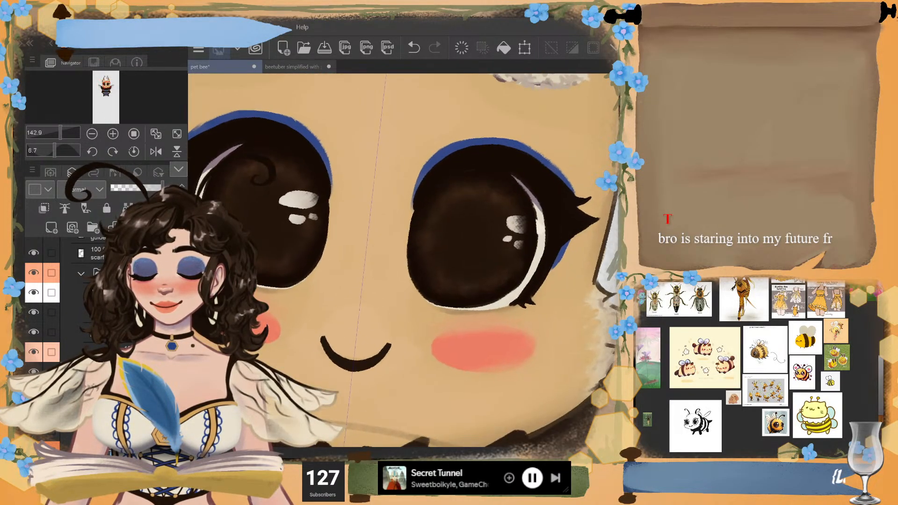
# - Paint mottled lighter brown strokes around the inner, lower and upper edges of both irises, undoing the strokes that do not fit
pyautogui.scroll(-2, 436, 234)
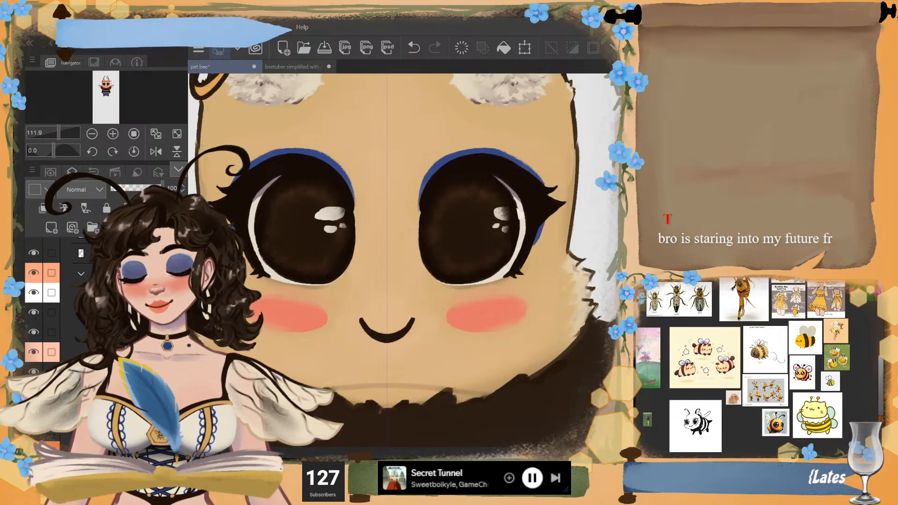
pyautogui.moveTo(427, 238)
pyautogui.mouseDown()
pyautogui.moveTo(439, 265)
pyautogui.moveTo(460, 267)
pyautogui.mouseUp()
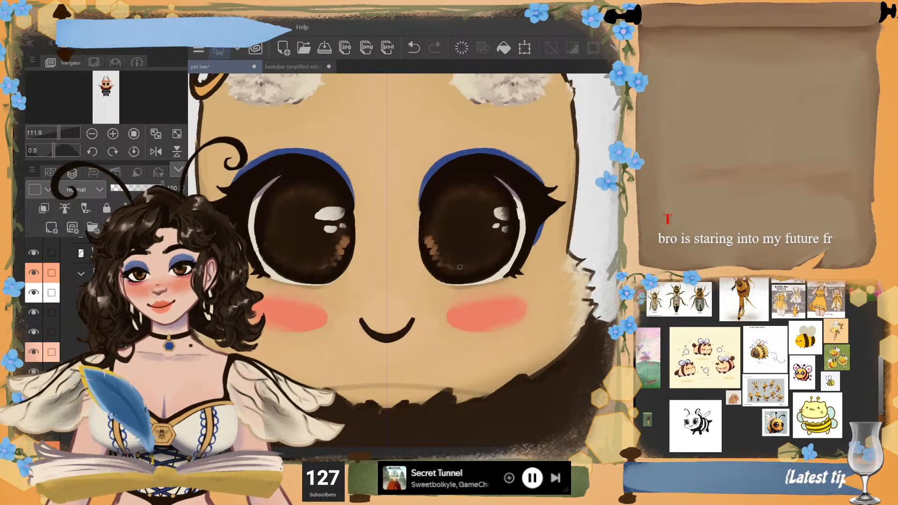
pyautogui.hotkey('ctrl', 'z')
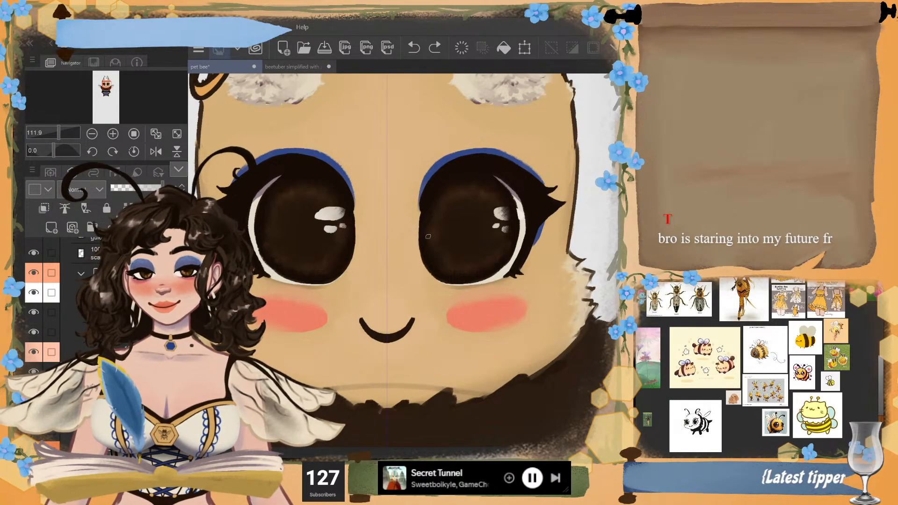
pyautogui.moveTo(423, 234)
pyautogui.mouseDown()
pyautogui.moveTo(434, 257)
pyautogui.moveTo(471, 272)
pyautogui.moveTo(435, 251)
pyautogui.moveTo(423, 221)
pyautogui.mouseUp()
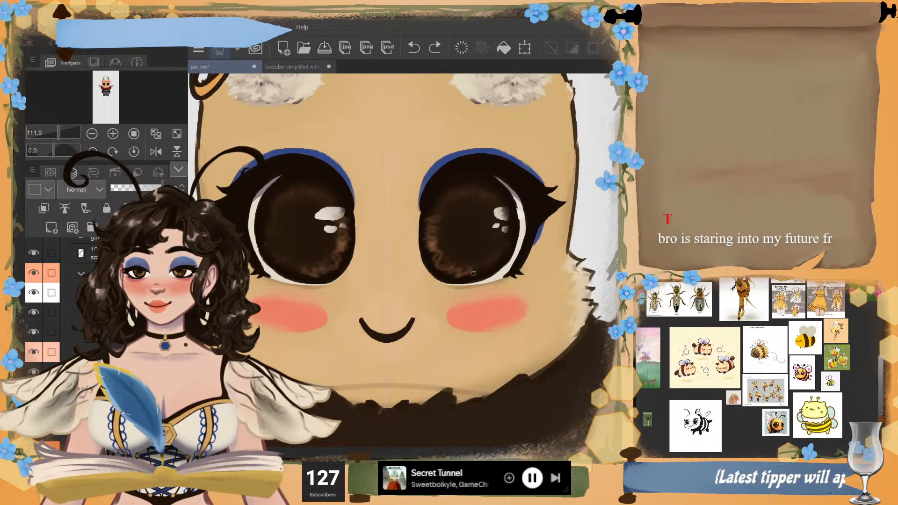
pyautogui.moveTo(430, 271)
pyautogui.mouseDown()
pyautogui.moveTo(433, 205)
pyautogui.moveTo(471, 185)
pyautogui.moveTo(434, 203)
pyautogui.moveTo(450, 189)
pyautogui.mouseUp()
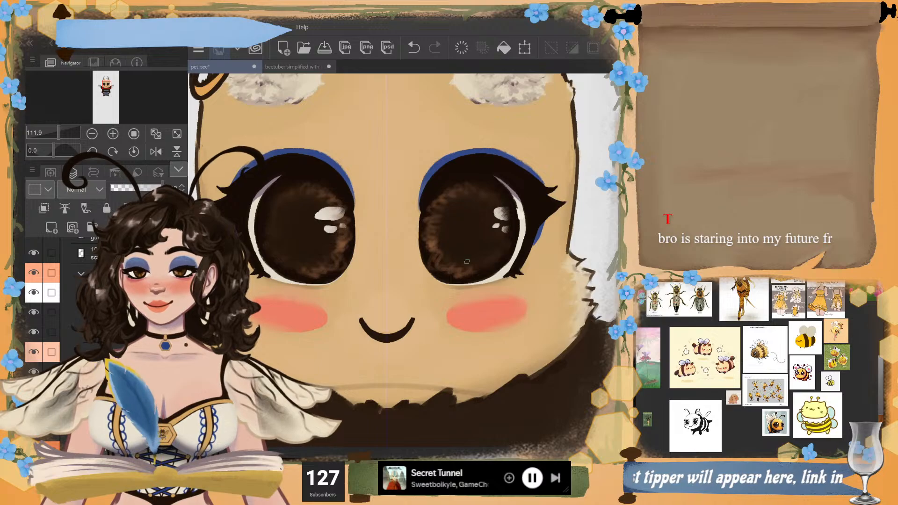
pyautogui.hotkey('ctrl', 'z')
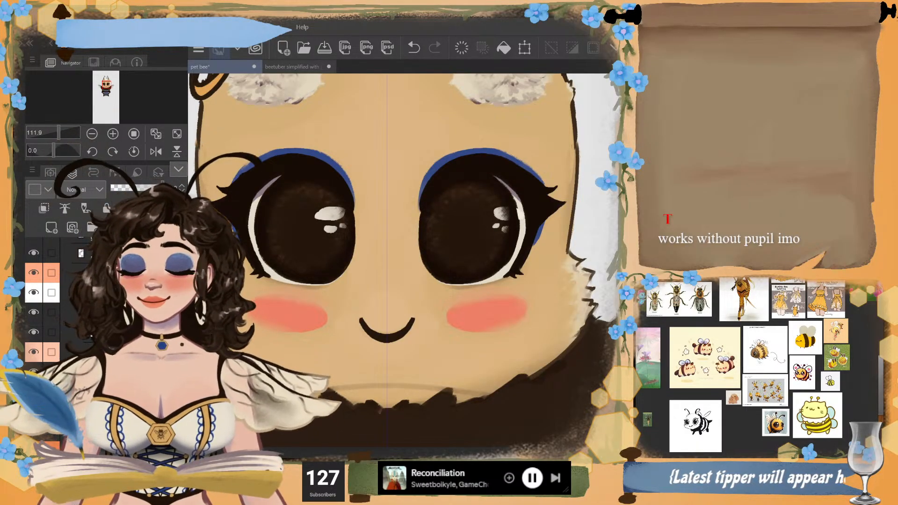
# - Examine the reworked irises up close and against the whole bee character
pyautogui.scroll(-1, 544, 216)
pyautogui.scroll(-2, 414, 281)
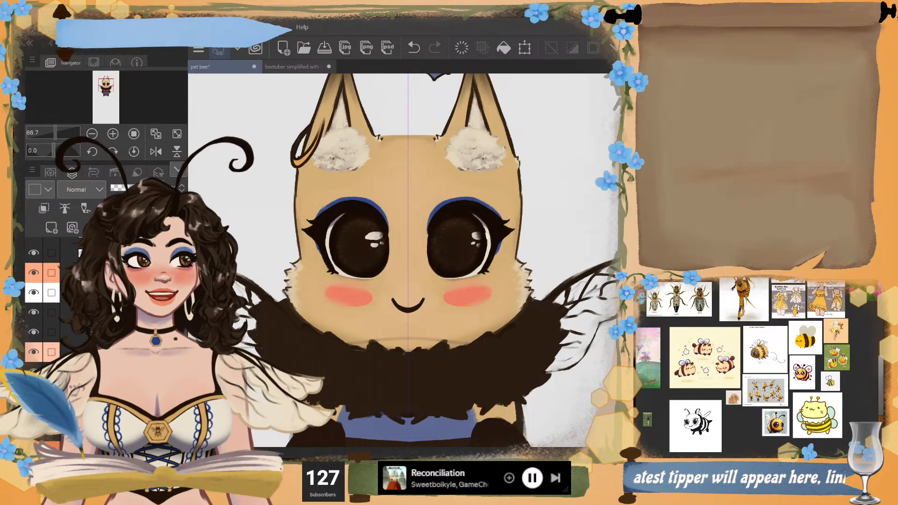
pyautogui.scroll(5, 370, 318)
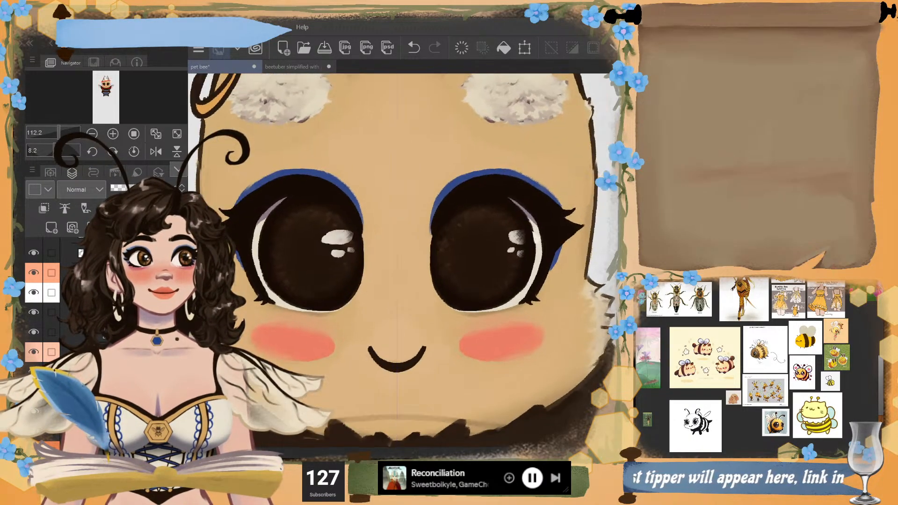
pyautogui.scroll(-2, 369, 318)
pyautogui.scroll(-3, 444, 201)
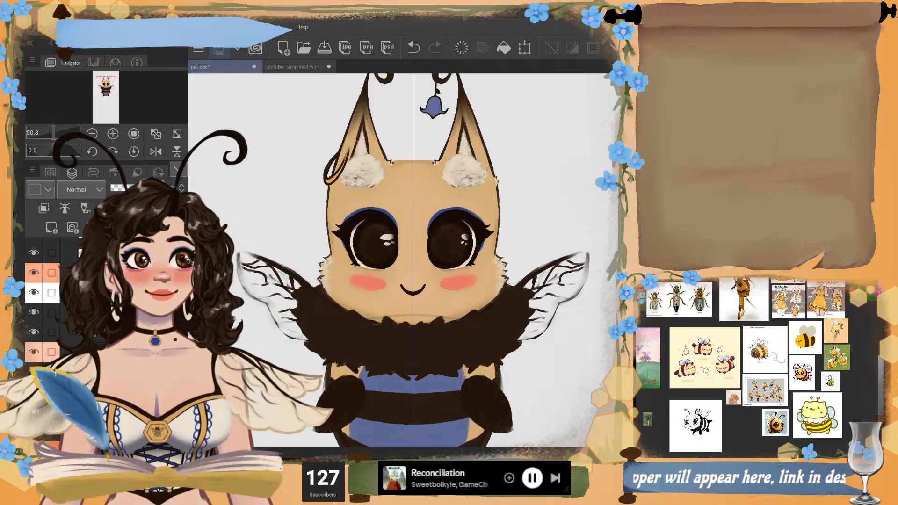
pyautogui.scroll(-2, 388, 262)
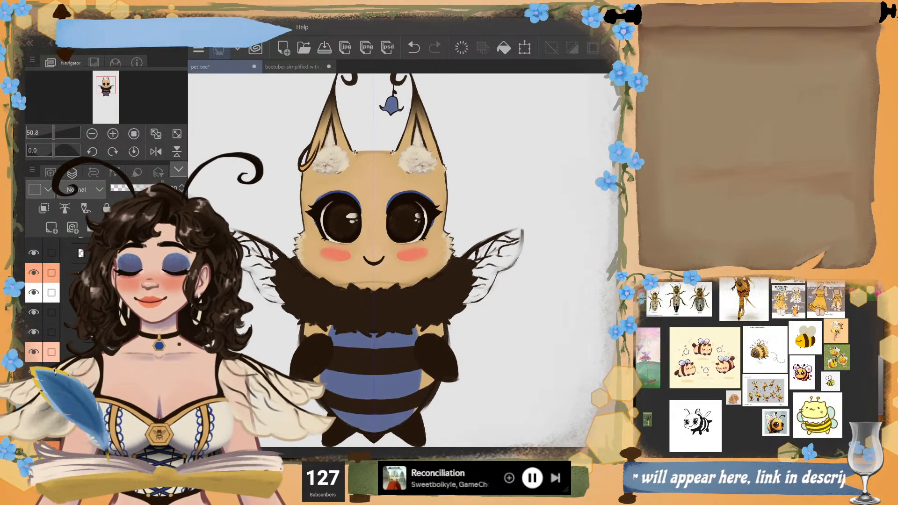
pyautogui.scroll(1, 388, 262)
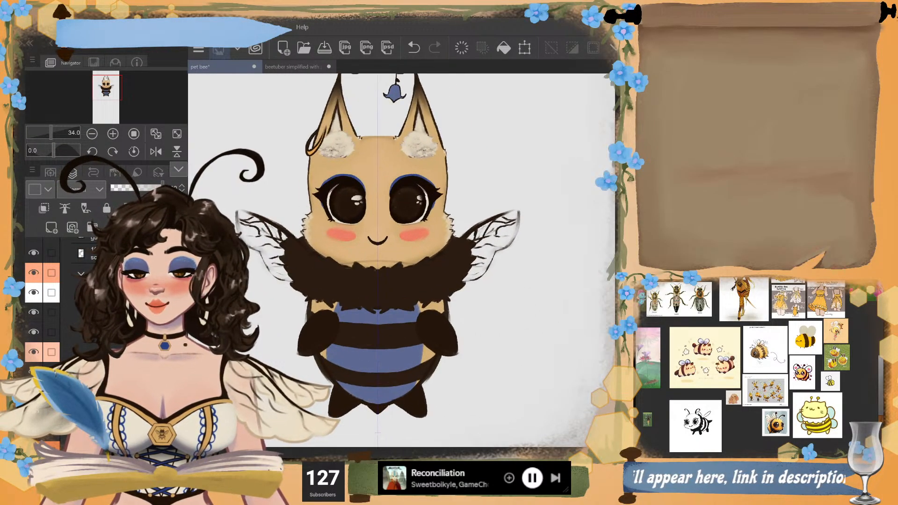
pyautogui.scroll(5, 393, 154)
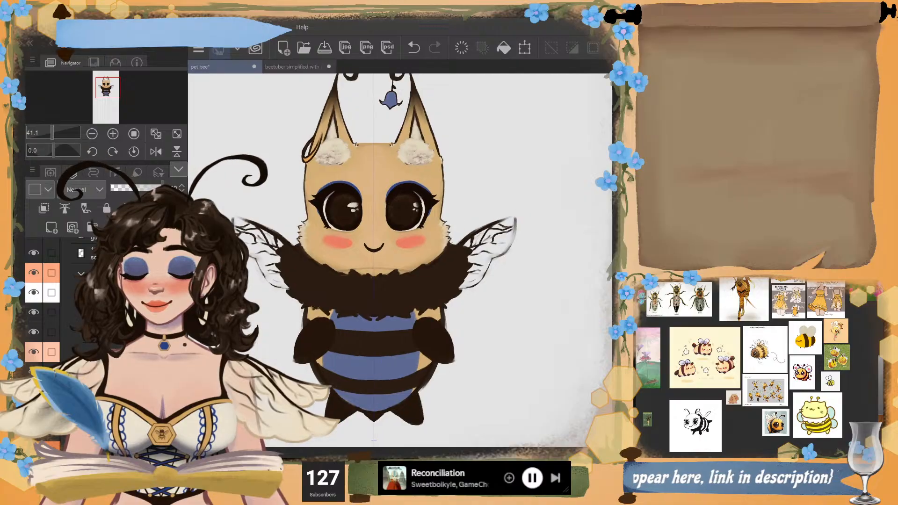
# - Add more mottled brown along the sides and lower rims of both irises, and check them at several magnifications
pyautogui.moveTo(403, 262); pyautogui.dragTo(464, 249)
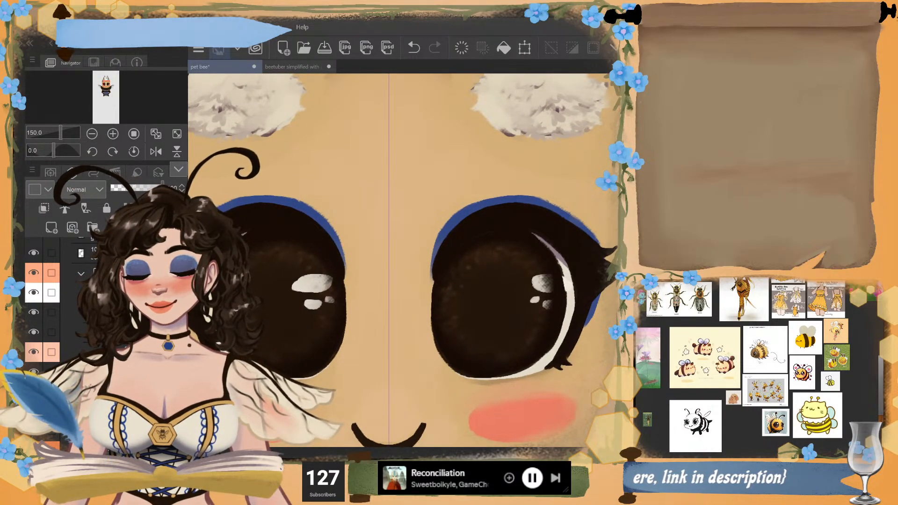
pyautogui.scroll(-5, 402, 260)
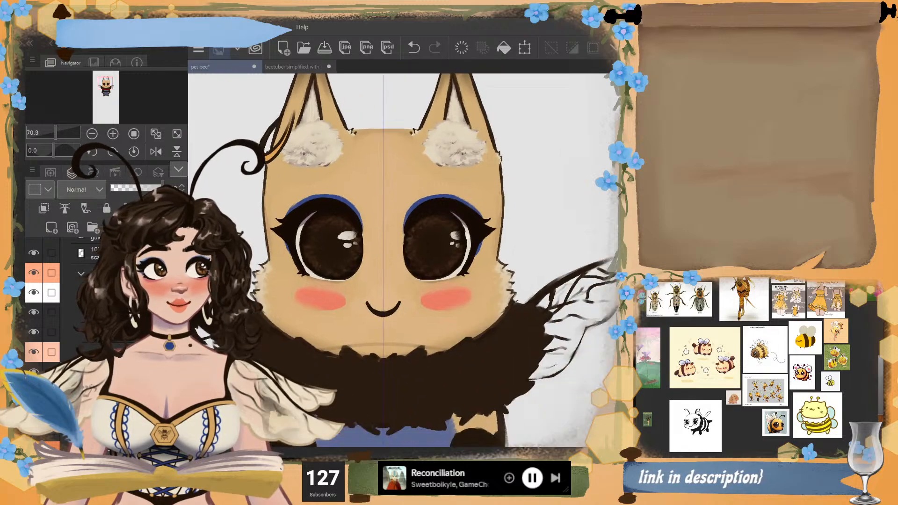
pyautogui.scroll(-2, 402, 260)
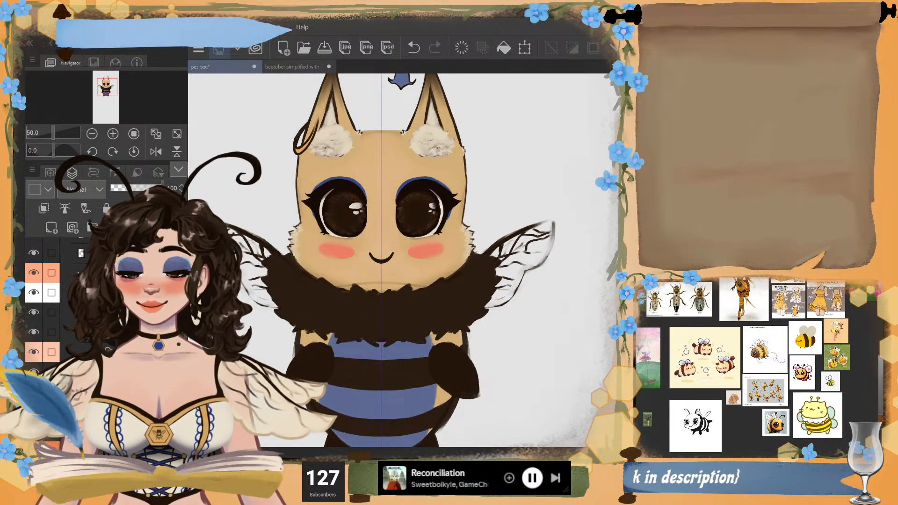
pyautogui.scroll(4, 398, 187)
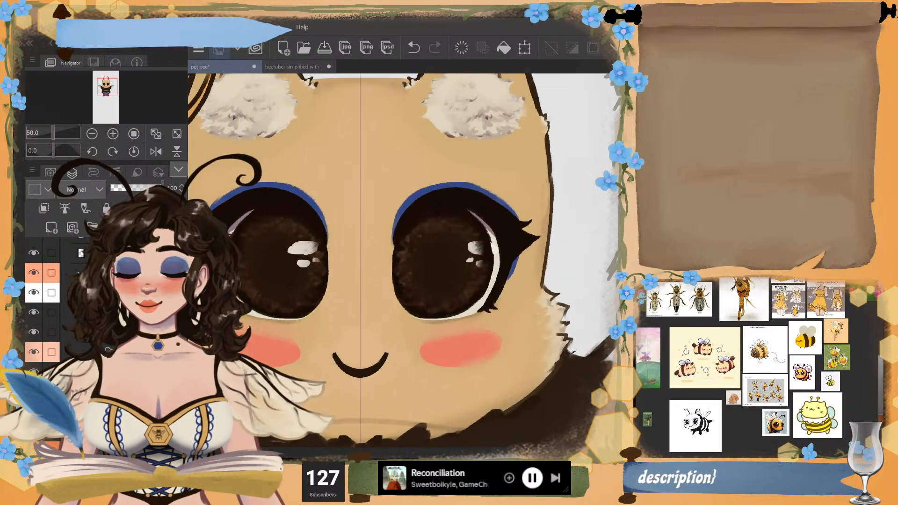
pyautogui.scroll(3, 398, 187)
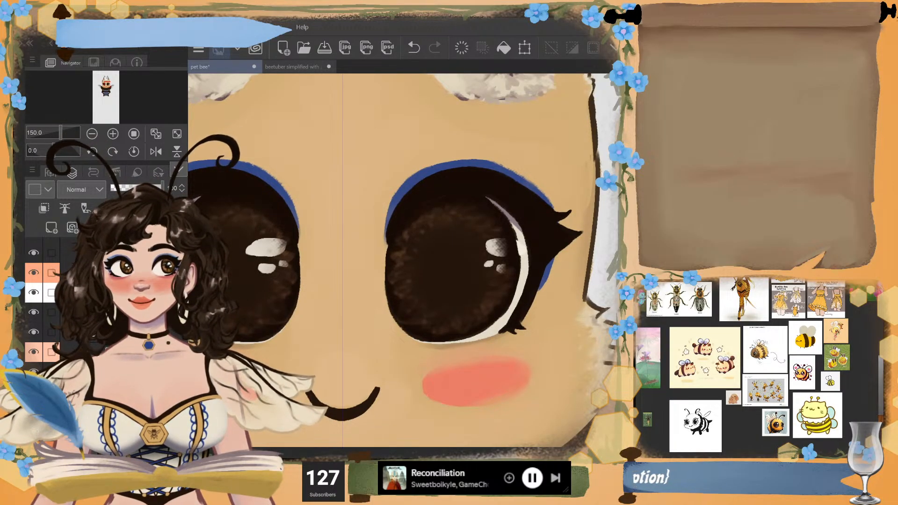
pyautogui.scroll(-1, 533, 236)
pyautogui.scroll(-3, 467, 261)
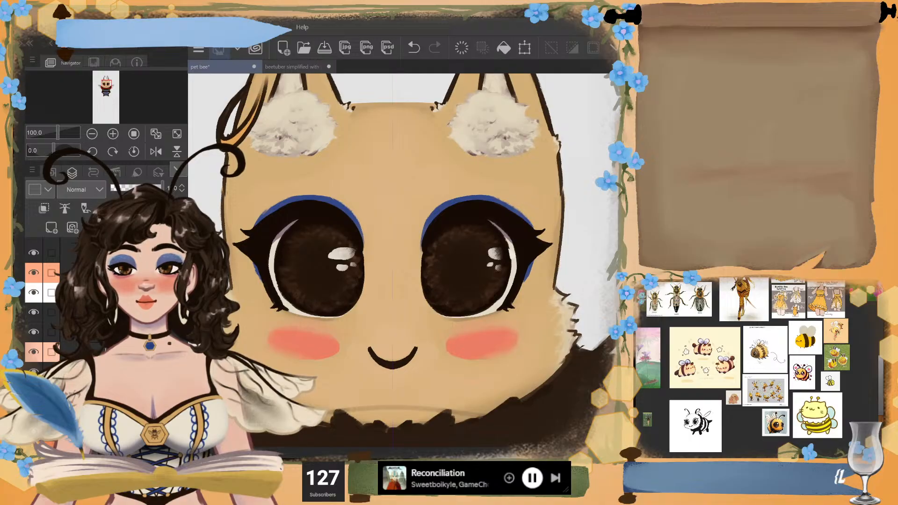
pyautogui.scroll(-2, 437, 269)
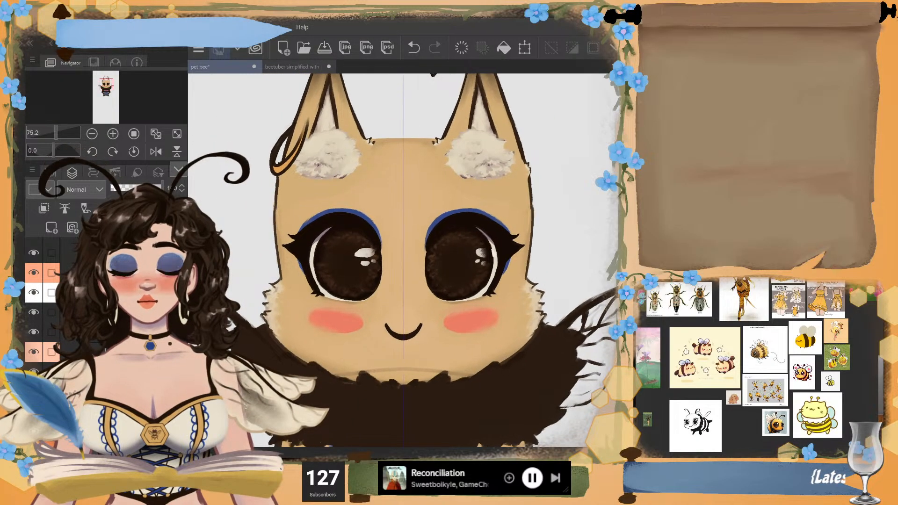
pyautogui.scroll(2, 362, 314)
pyautogui.scroll(-1, 282, 362)
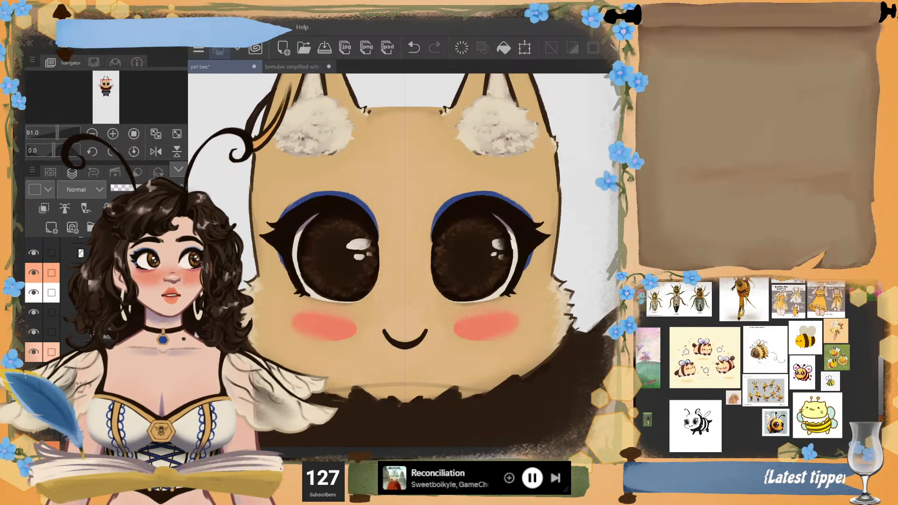
# - Find the hidden eyebrows layer in the layer stack and make it visible
pyautogui.scroll(-3, 107, 339)
pyautogui.scroll(-2, 70, 304)
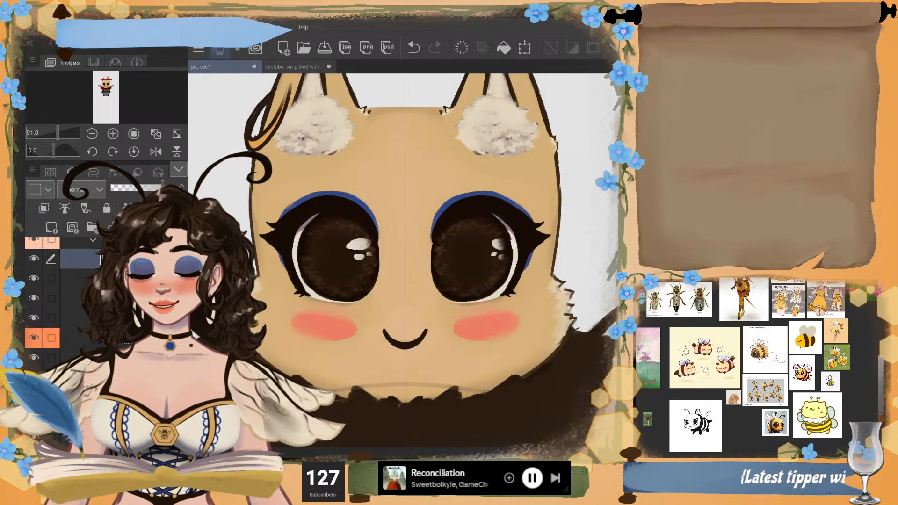
pyautogui.scroll(-1, 71, 304)
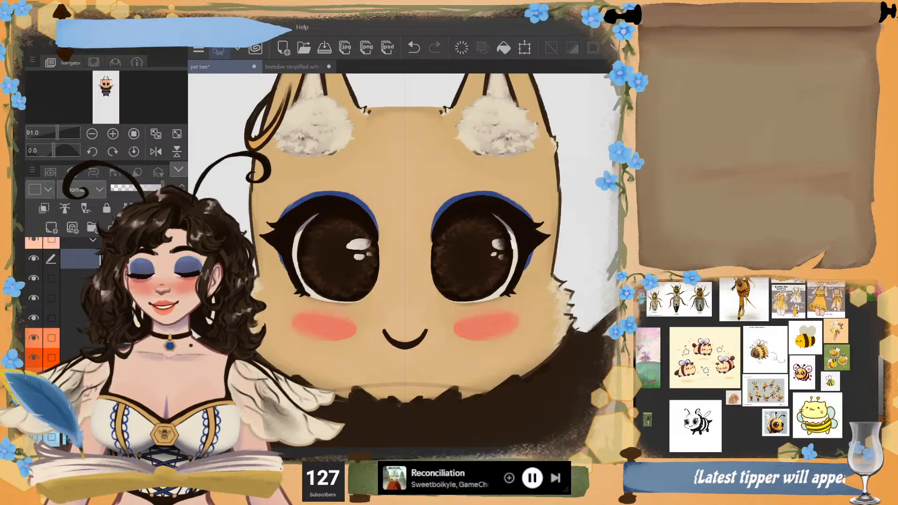
pyautogui.scroll(-2, 51, 304)
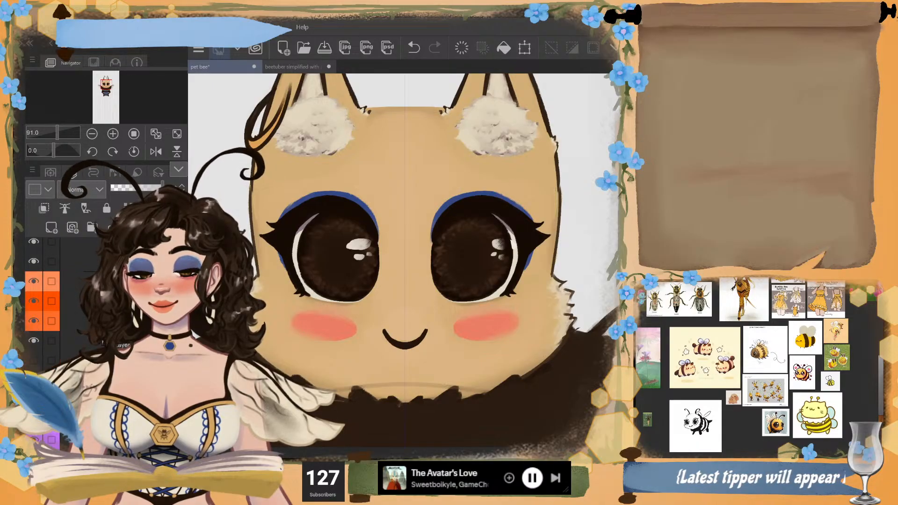
pyautogui.click(34, 360)
pyautogui.click(34, 362)
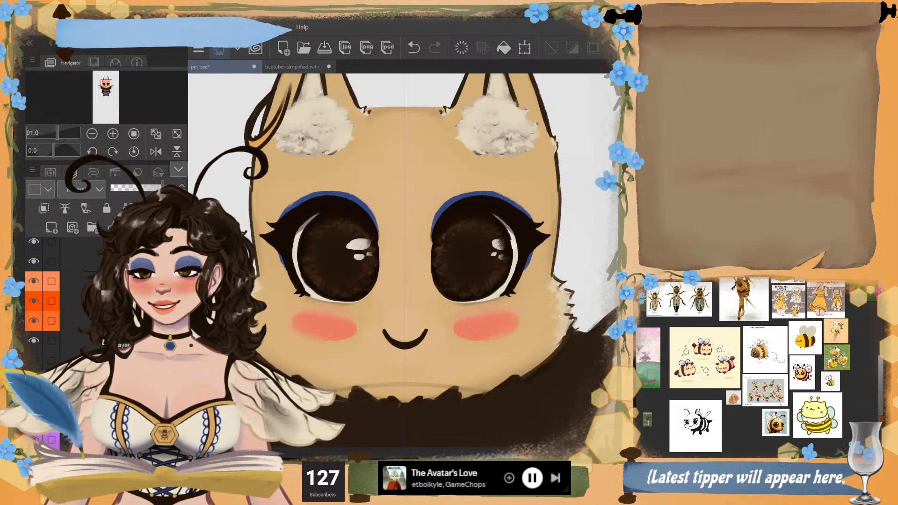
pyautogui.click(34, 380)
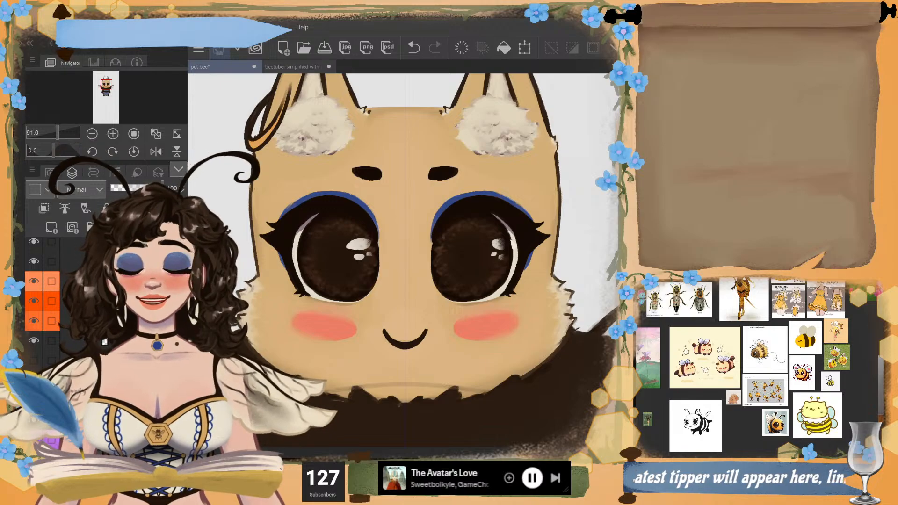
# - Examine how the short dark eyebrows look on the face and on the whole bee character
pyautogui.hotkey('ctrl', '-')
pyautogui.hotkey('ctrl', '-')
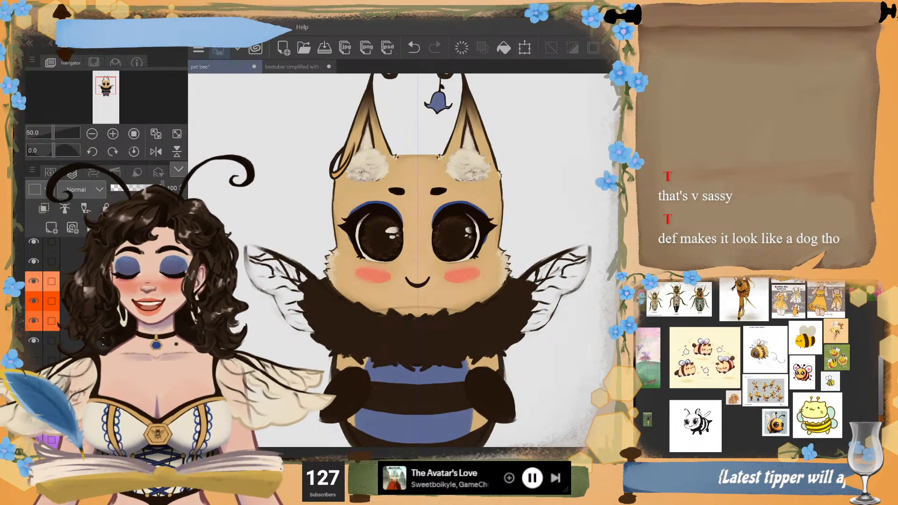
pyautogui.scroll(-3, 421, 234)
pyautogui.scroll(-2, 421, 253)
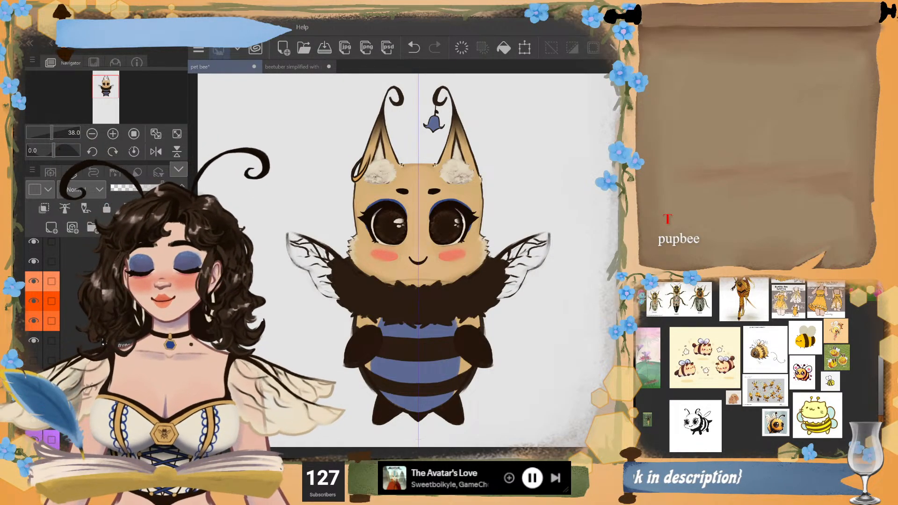
pyautogui.scroll(2, 448, 167)
pyautogui.scroll(3, 387, 227)
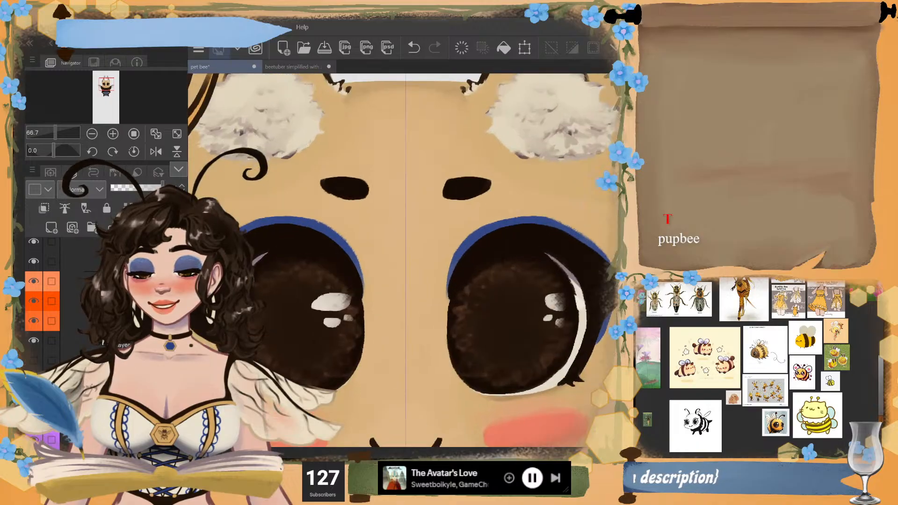
pyautogui.scroll(-1, 405, 257)
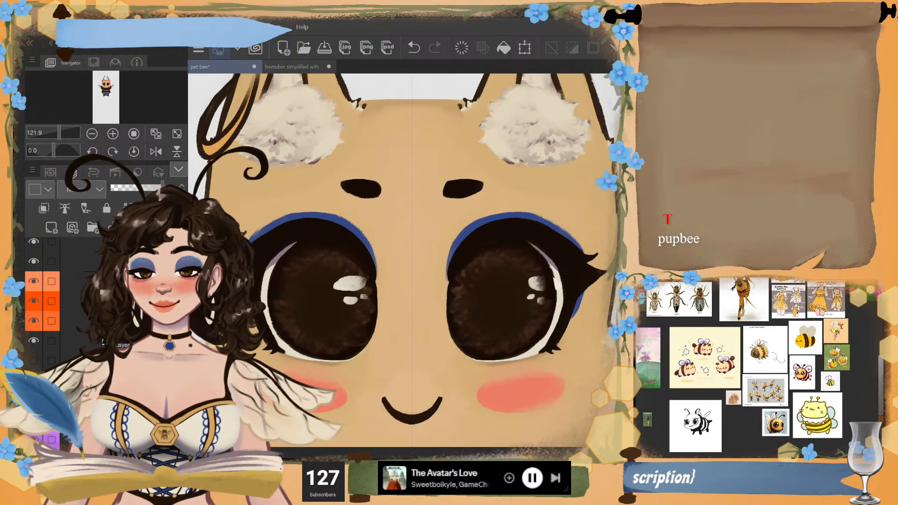
pyautogui.scroll(-2, 424, 206)
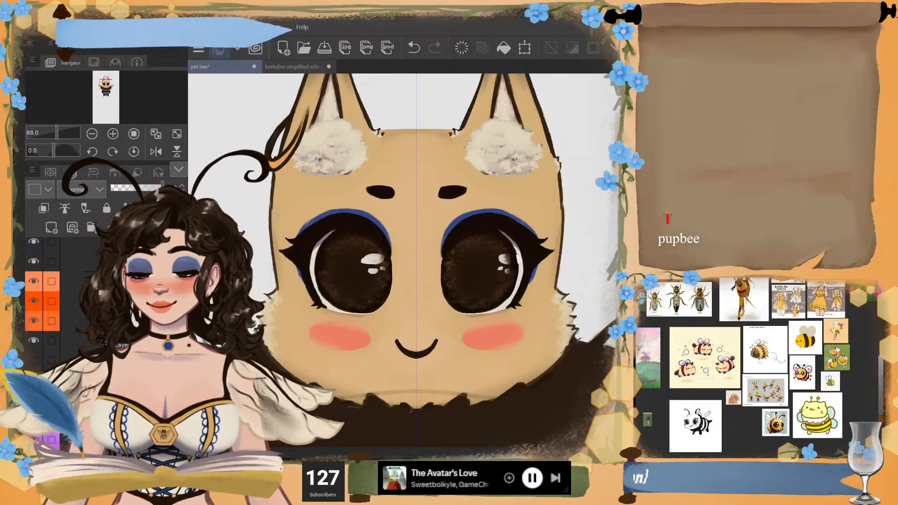
# - Select the peach-marked layer folder of the head in the layer stack and collapse it
pyautogui.scroll(5, 106, 337)
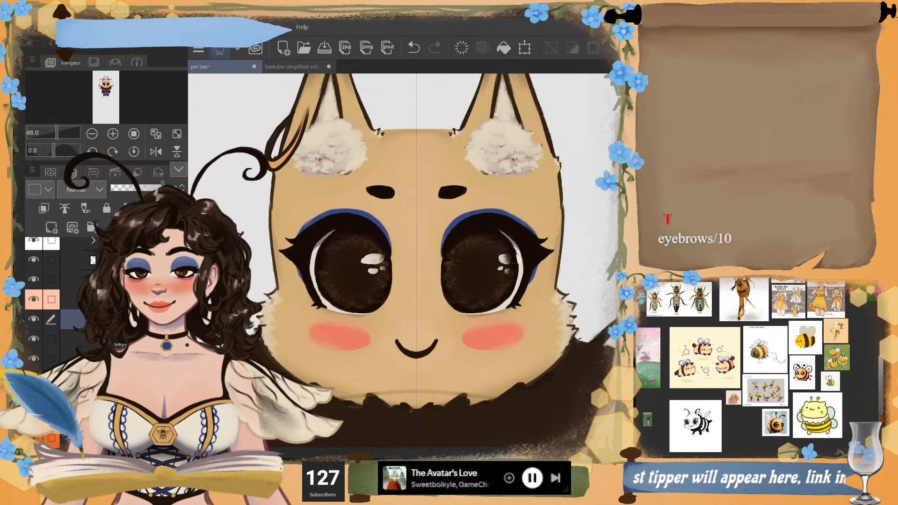
pyautogui.scroll(5, 107, 327)
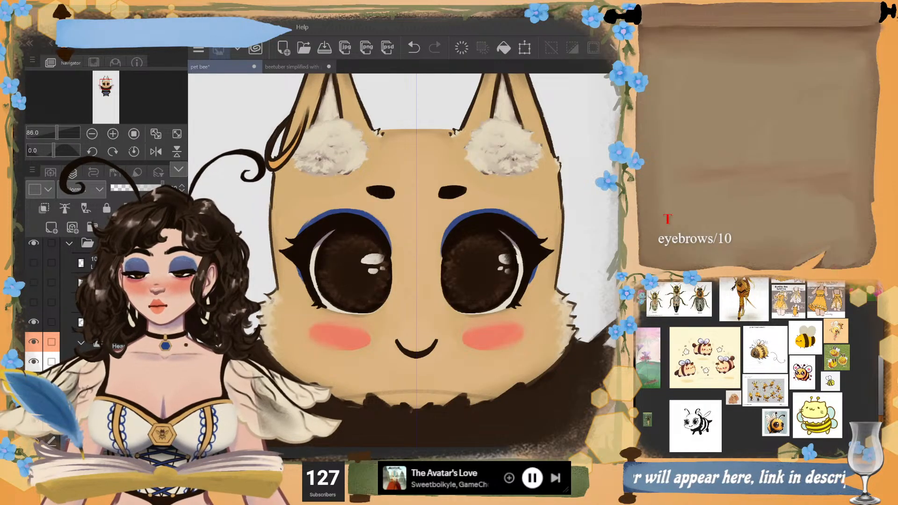
pyautogui.click(117, 421)
pyautogui.scroll(-5, 106, 327)
pyautogui.click(94, 293)
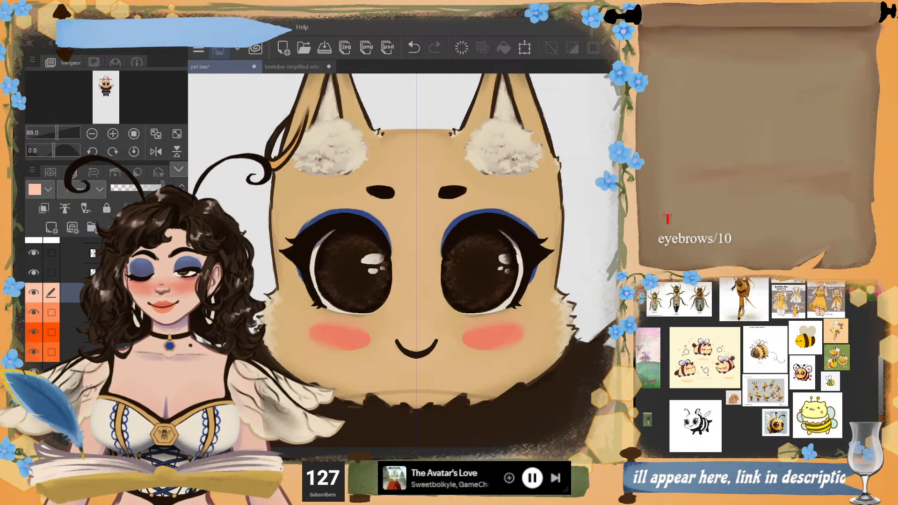
pyautogui.click(90, 292)
# - Toggle the visibility of the two layers below the selected folder off and on to identify their contents
pyautogui.click(34, 312)
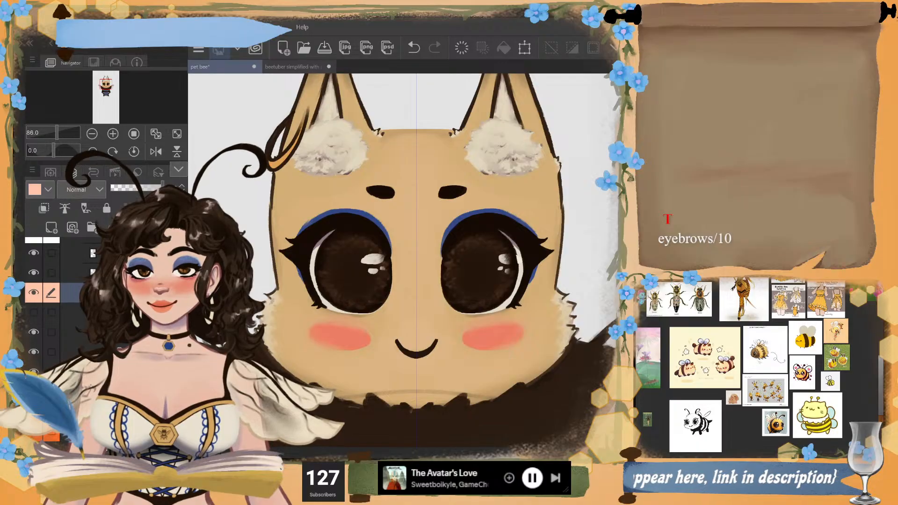
pyautogui.click(34, 312)
pyautogui.click(34, 332)
pyautogui.click(33, 332)
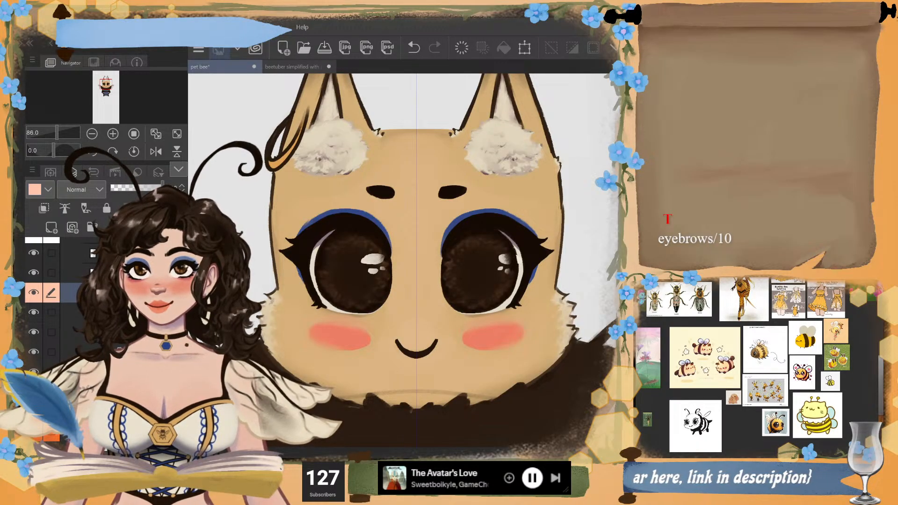
# - Toggle the visibility of the layer directly below the peach-marked folder off and on, and select that layer
pyautogui.click(34, 312)
pyautogui.click(34, 312)
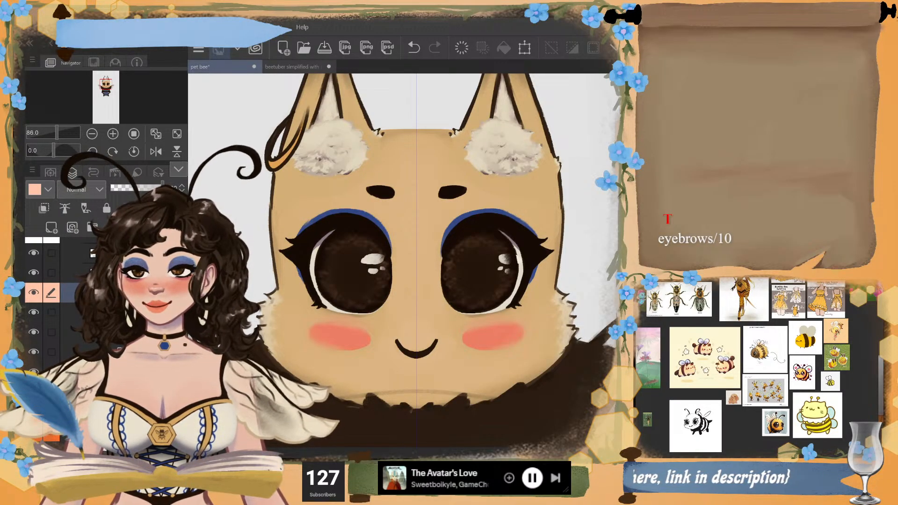
pyautogui.click(90, 312)
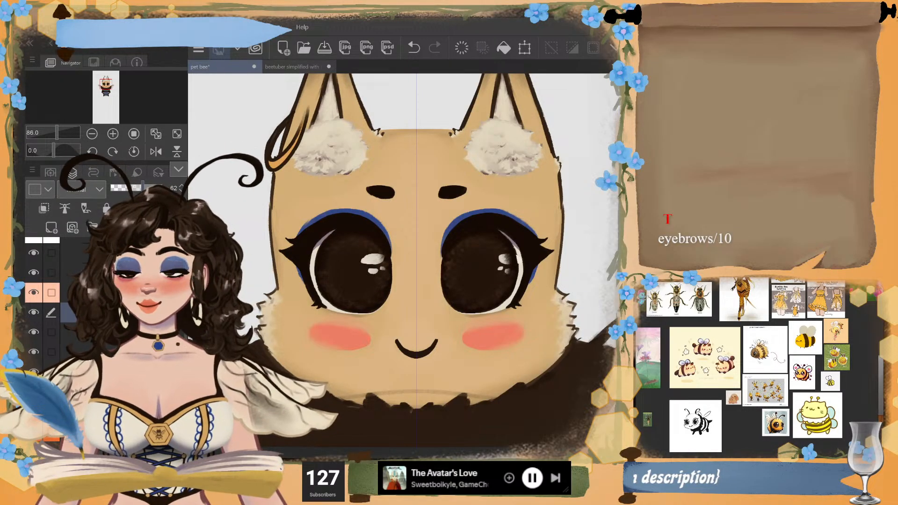
# - Try stamping large white star sparkles symmetrically over both irises, and undo them
pyautogui.scroll(4, 442, 312)
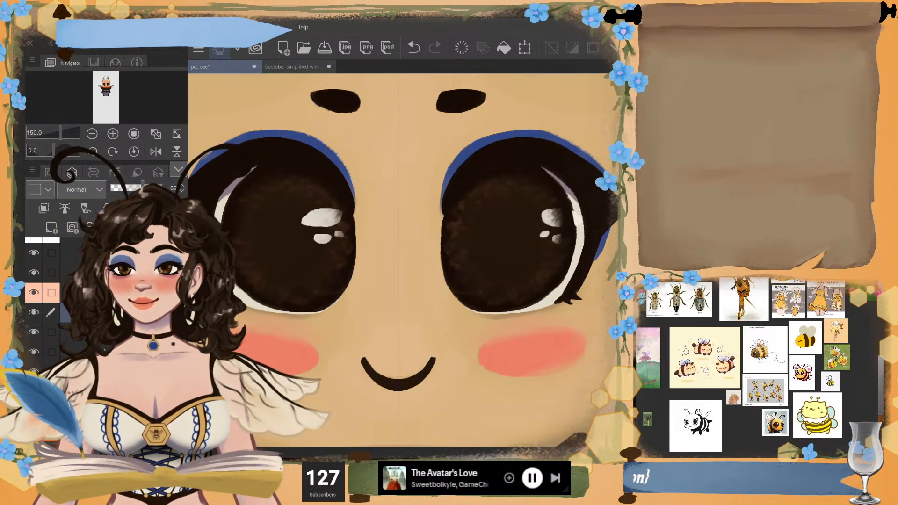
pyautogui.scroll(-2, 402, 258)
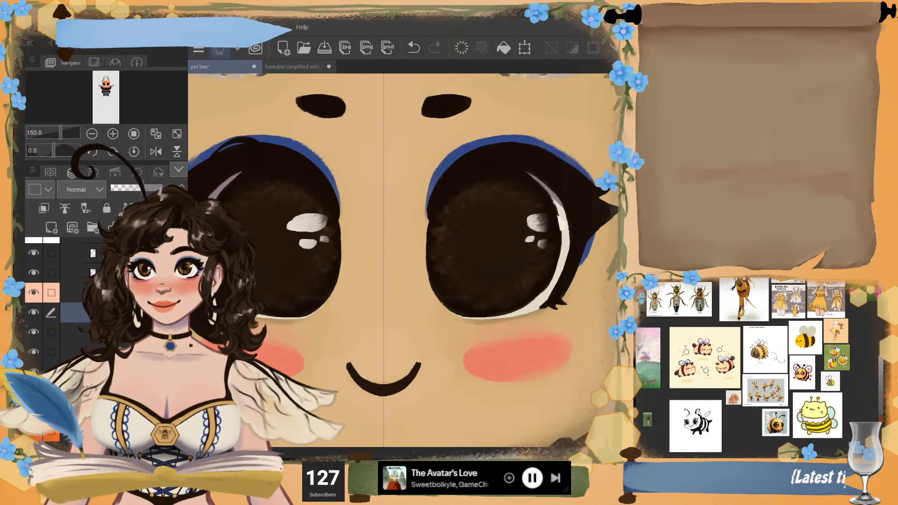
pyautogui.scroll(-2, 403, 258)
pyautogui.scroll(-3, 402, 257)
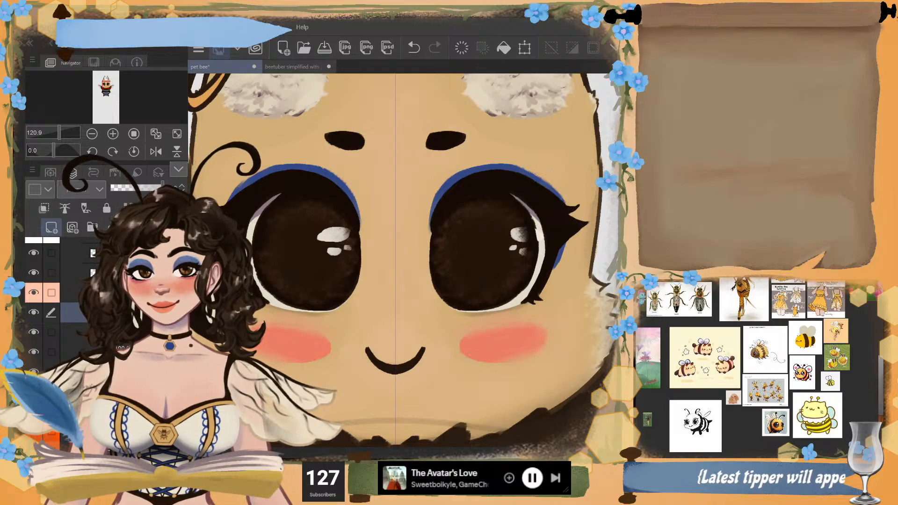
pyautogui.scroll(2, 479, 240)
pyautogui.scroll(2, 402, 258)
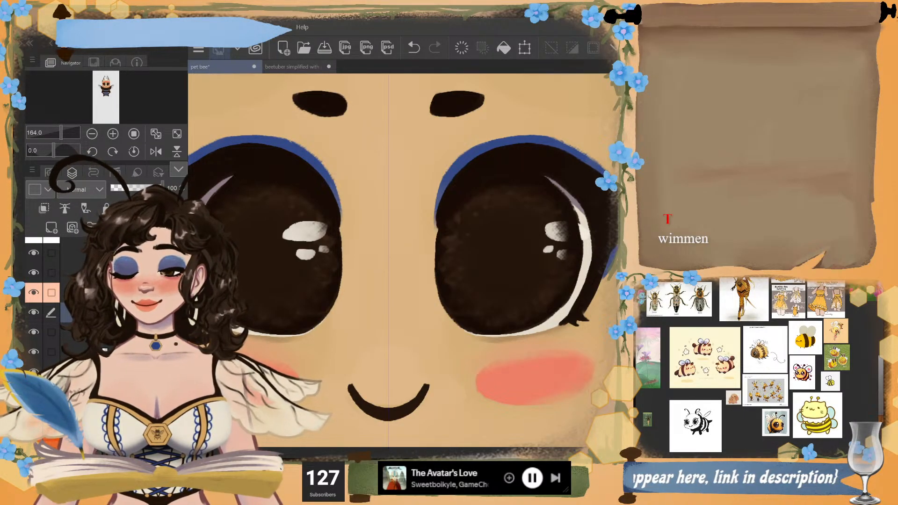
pyautogui.click(319, 233)
pyautogui.click(504, 233)
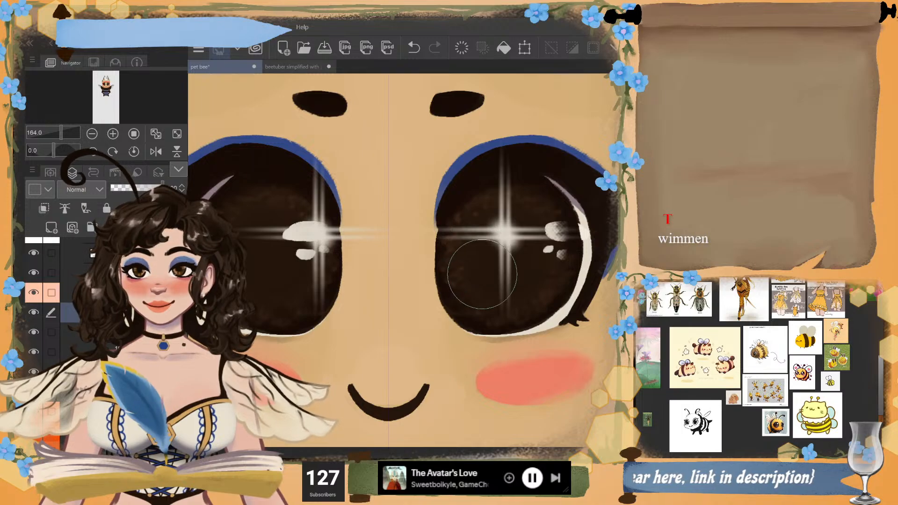
pyautogui.scroll(-2, 455, 305)
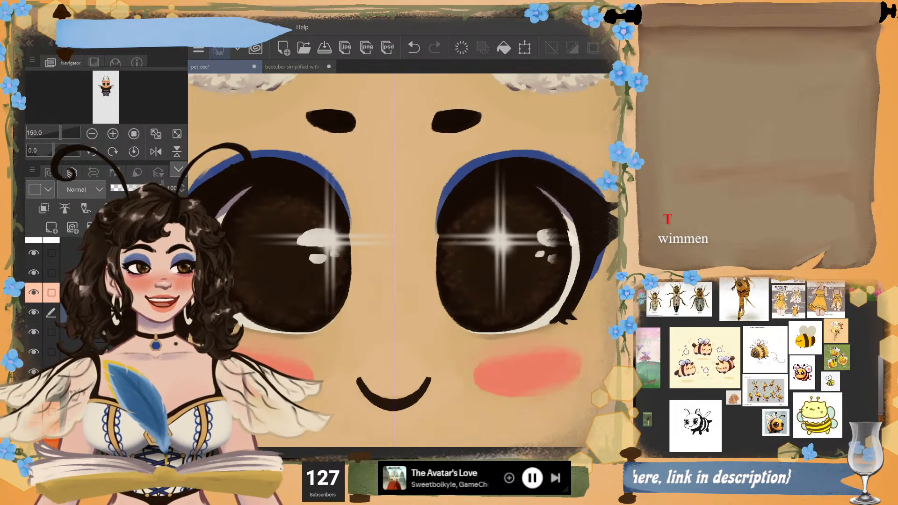
pyautogui.hotkey('ctrl', 'z')
# - Try placing smaller white star sparkles in the lower part of both irises, and undo them
pyautogui.moveTo(481, 274); pyautogui.dragTo(439, 267)
pyautogui.hotkey('ctrl', 'y')
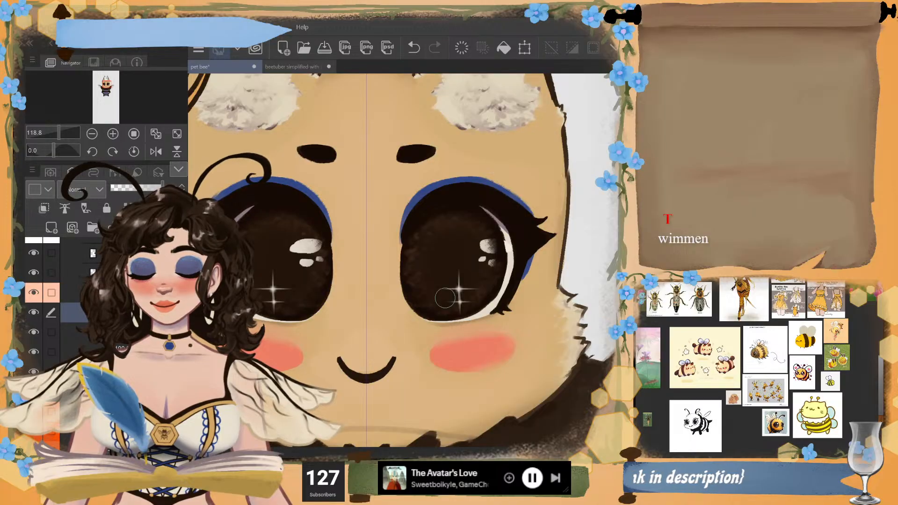
pyautogui.hotkey('ctrl', 'z')
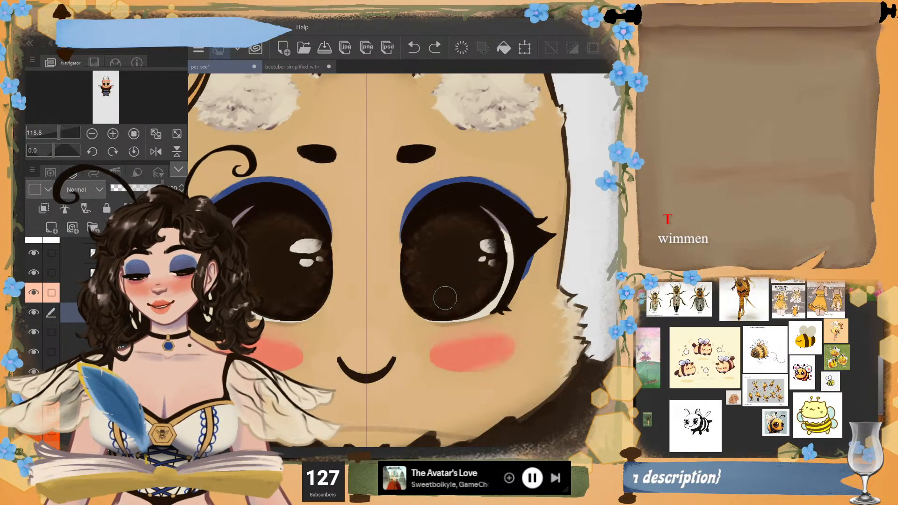
# - Look through the layer stack and select a layer inside an eye folder further down
pyautogui.scroll(4, 106, 327)
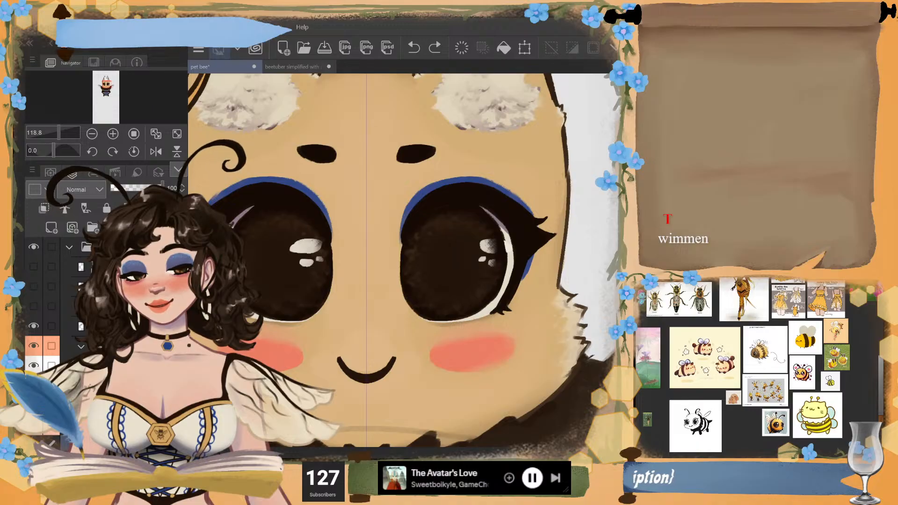
pyautogui.click(122, 247)
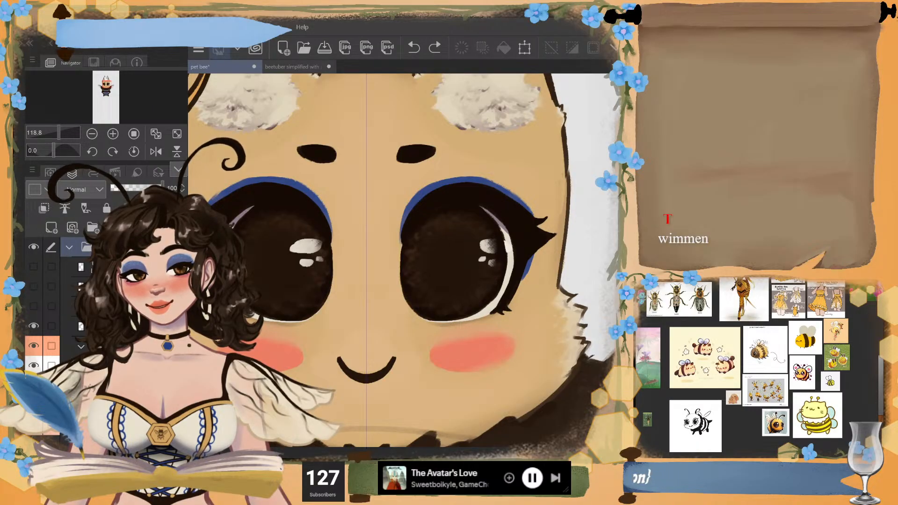
pyautogui.keyDown('shift'); pyautogui.click(112, 247); pyautogui.keyUp('shift')
pyautogui.scroll(-1, 105, 327)
pyautogui.scroll(-3, 106, 304)
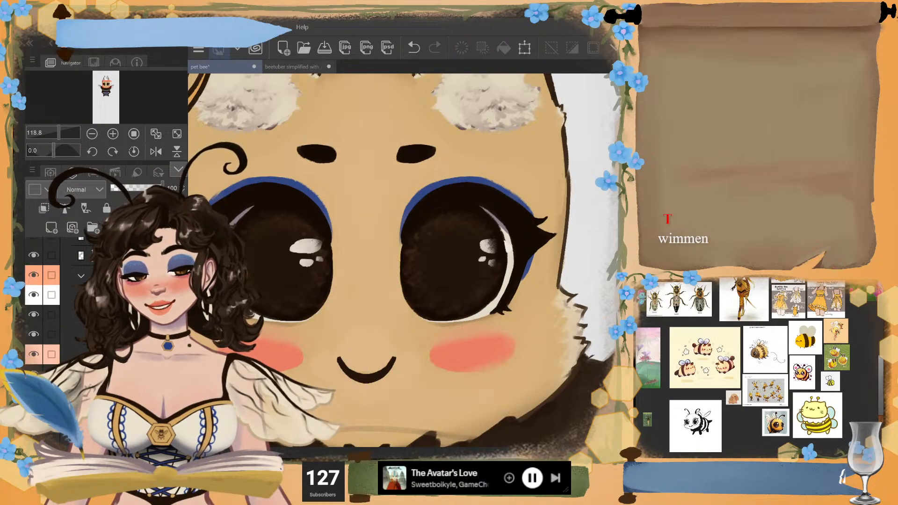
pyautogui.scroll(-3, 105, 304)
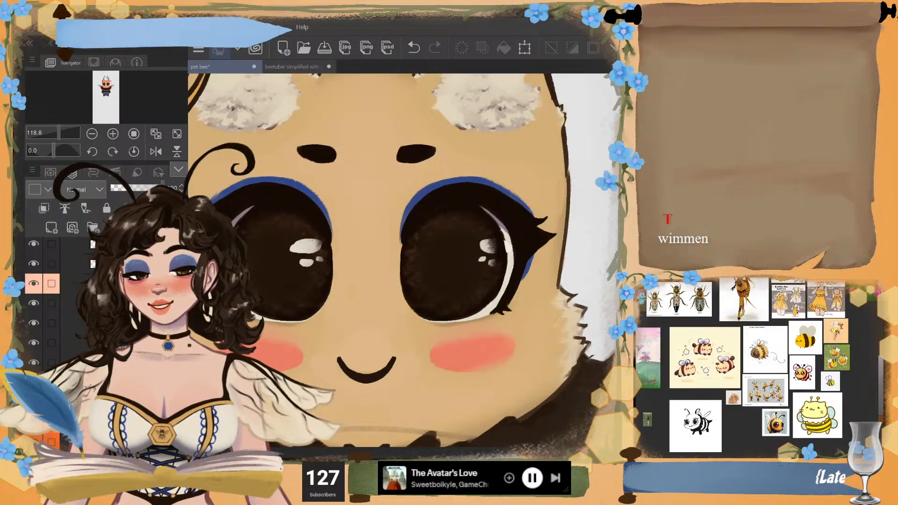
pyautogui.scroll(-3, 106, 304)
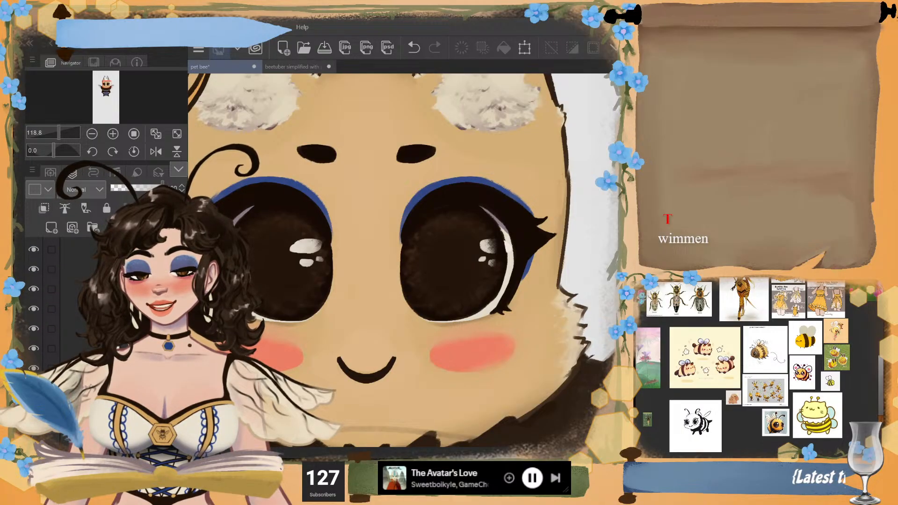
pyautogui.click(45, 354)
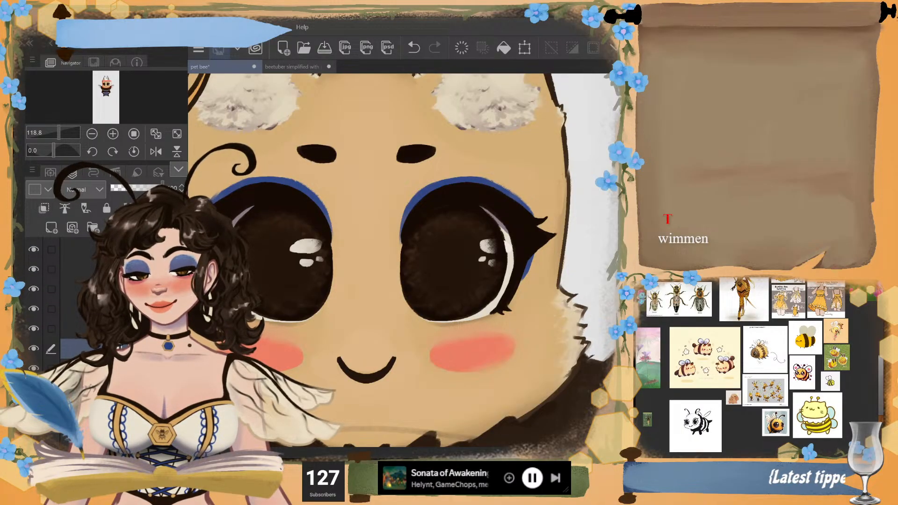
# - Try two arrangements of white star sparkles across the lower half of the right-hand iris, undoing each
pyautogui.click(435, 282)
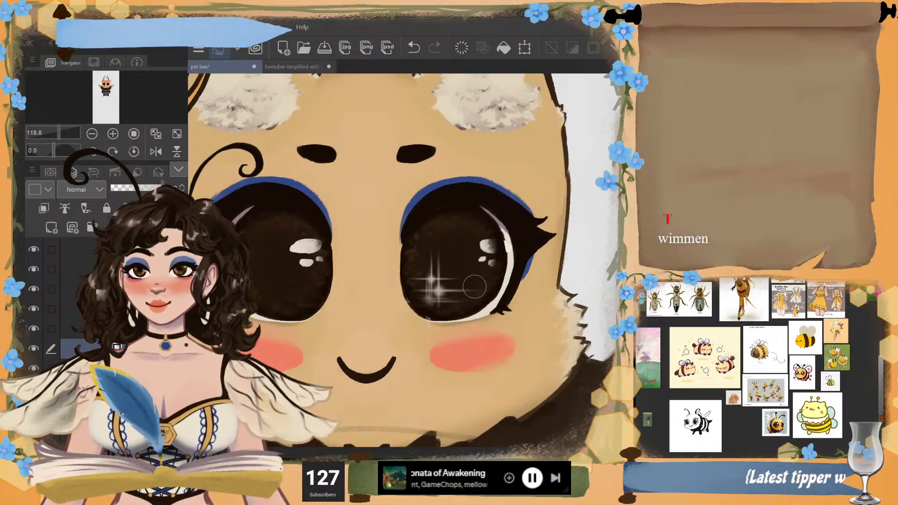
pyautogui.click(474, 286)
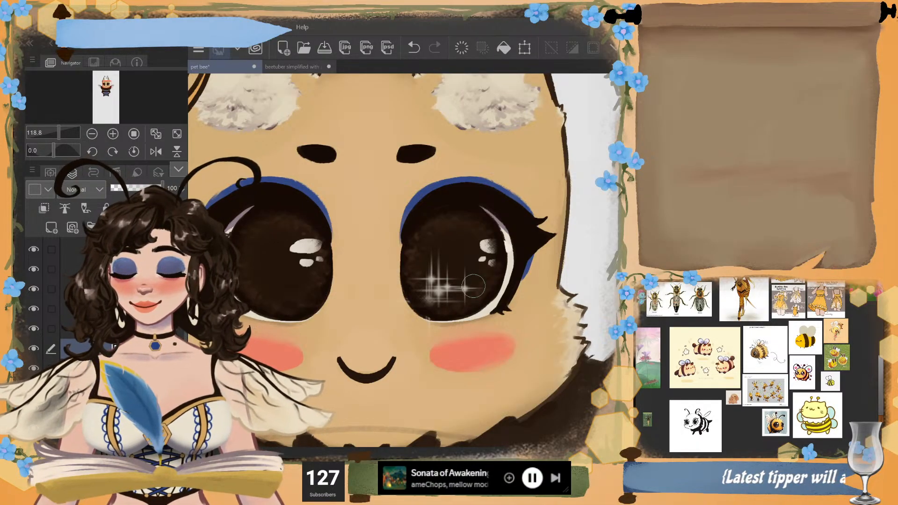
pyautogui.hotkey('ctrl', 'z')
pyautogui.hotkey('ctrl', 'z')
pyautogui.click(439, 262)
pyautogui.click(466, 283)
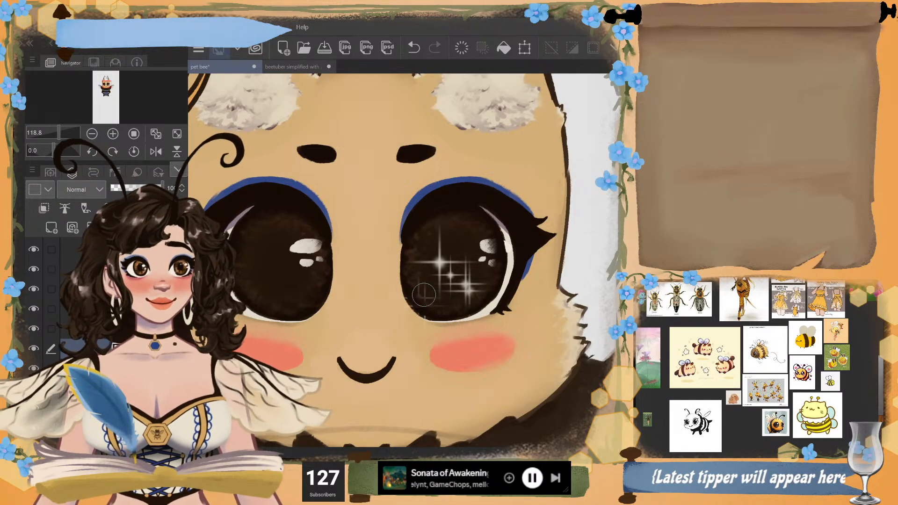
pyautogui.hotkey('ctrl', 'z')
pyautogui.hotkey('ctrl', 'z')
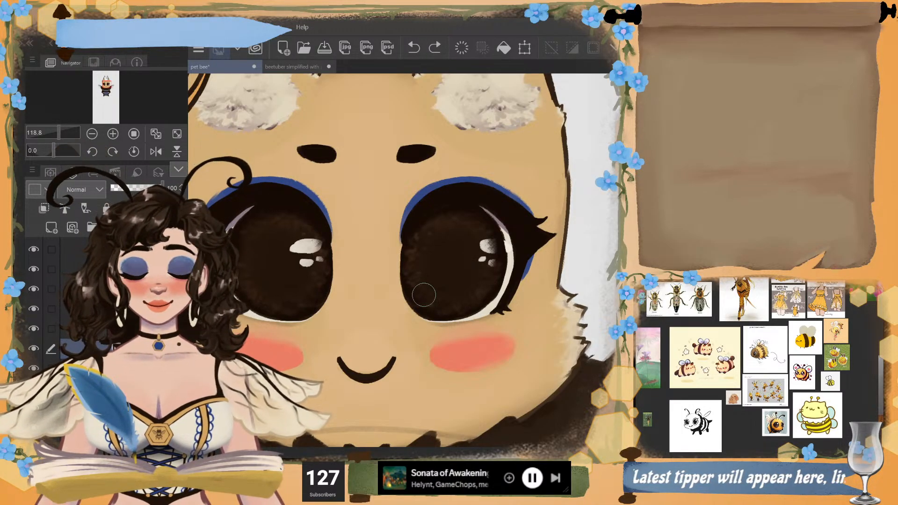
# - Try a small white sparkle low in the right-hand iris with various sparkles above it, undoing the upper ones
pyautogui.click(430, 291)
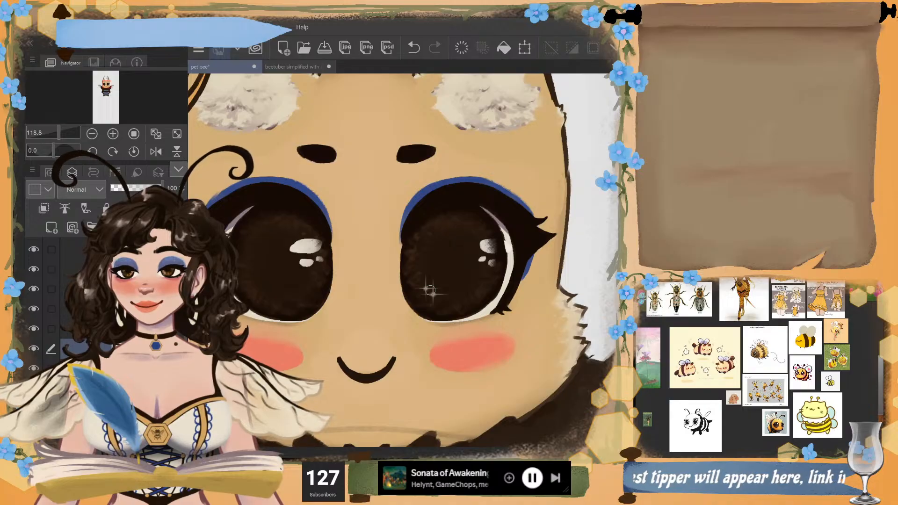
pyautogui.click(436, 263)
pyautogui.hotkey('ctrl', 'z')
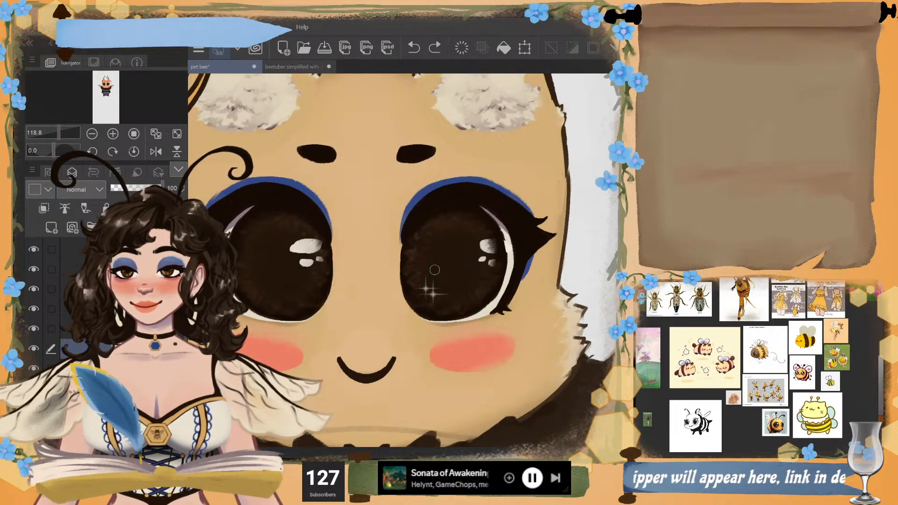
pyautogui.click(437, 265)
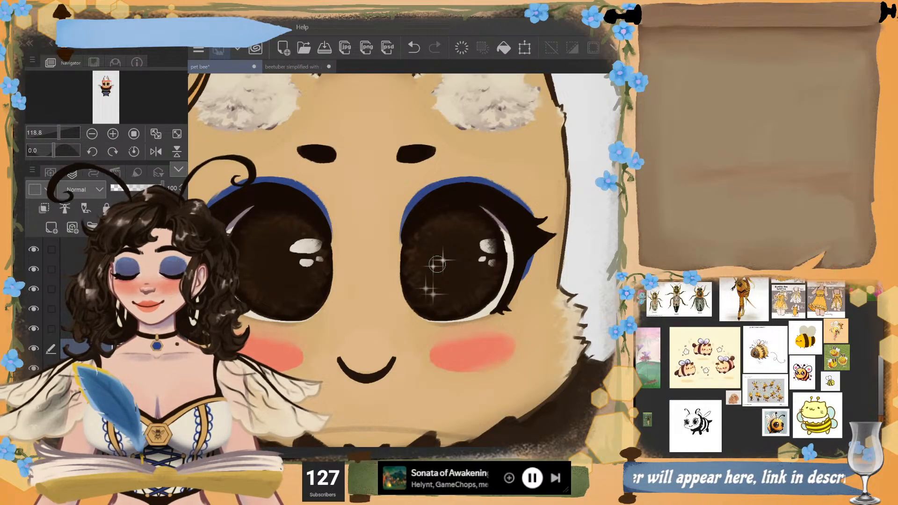
pyautogui.hotkey('ctrl', 'z')
pyautogui.click(427, 276)
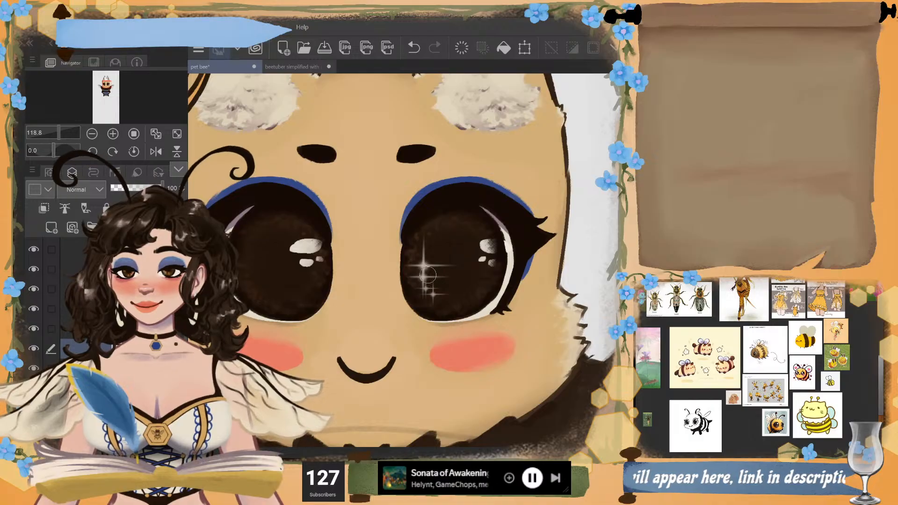
pyautogui.hotkey('ctrl', 'z')
# - Try brighter single star sparkles near the inner side of the right-hand iris, undoing each attempt
pyautogui.click(431, 272)
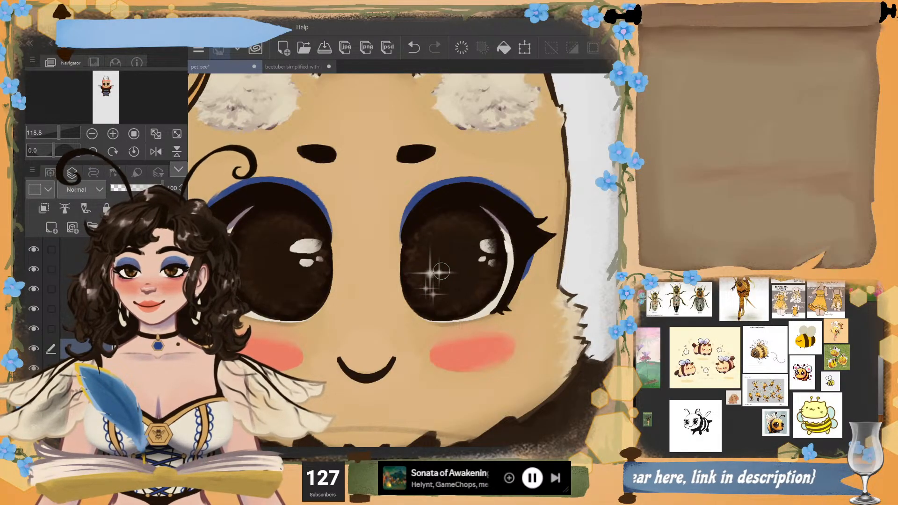
pyautogui.hotkey('ctrl', 'z')
pyautogui.click(432, 266)
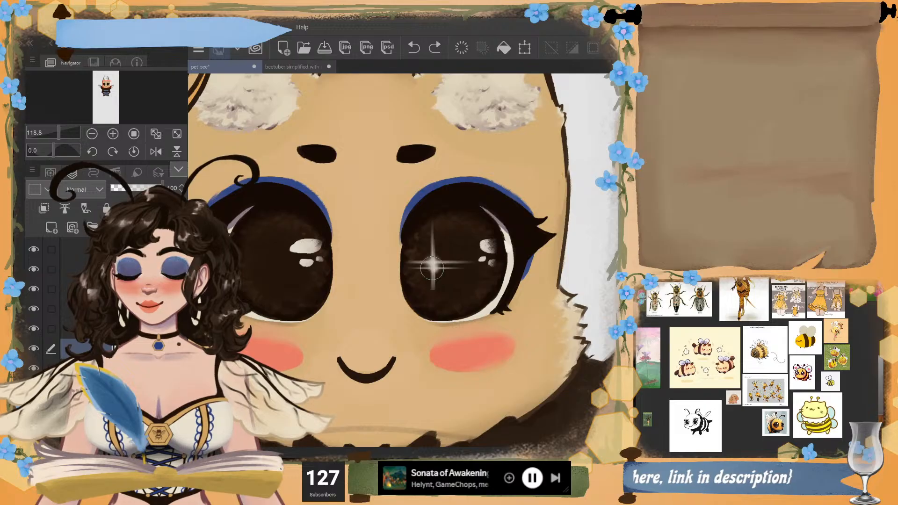
pyautogui.hotkey('ctrl', 'z')
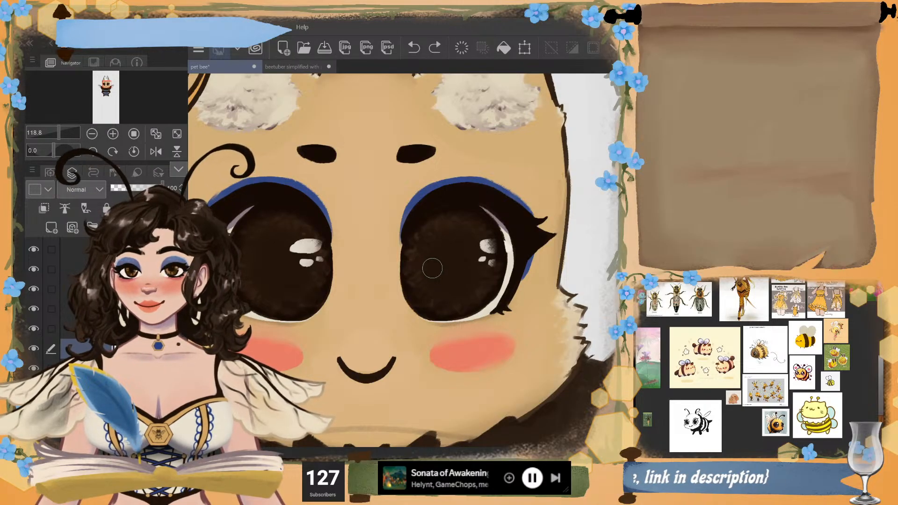
pyautogui.click(431, 275)
pyautogui.hotkey('ctrl', 'z')
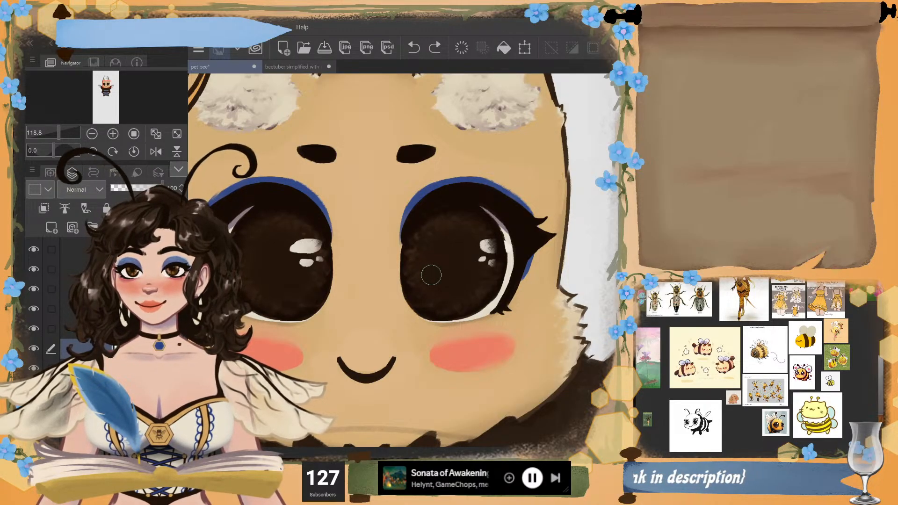
# - Stamp a large star sparkle and smaller ones below it in the right-hand iris, undoing the extra one beside it
pyautogui.click(429, 274)
pyautogui.click(441, 293)
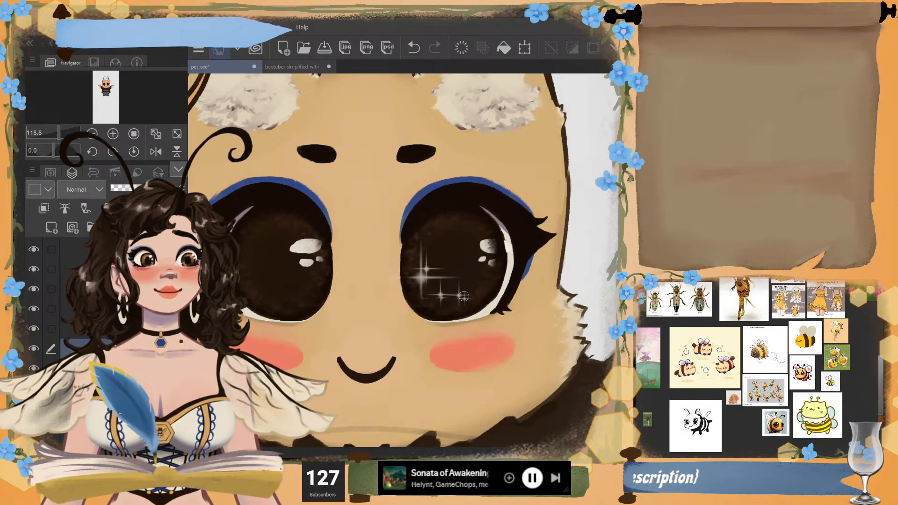
pyautogui.click(453, 270)
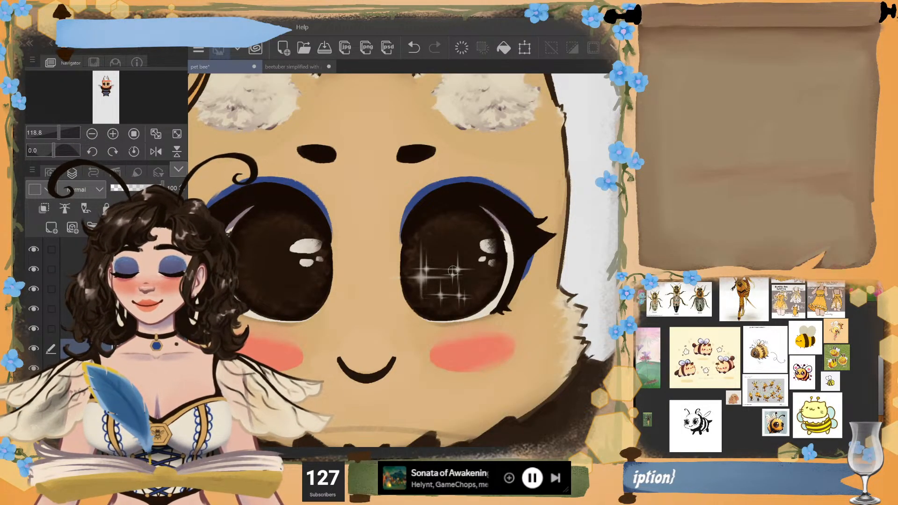
pyautogui.hotkey('ctrl', 'z')
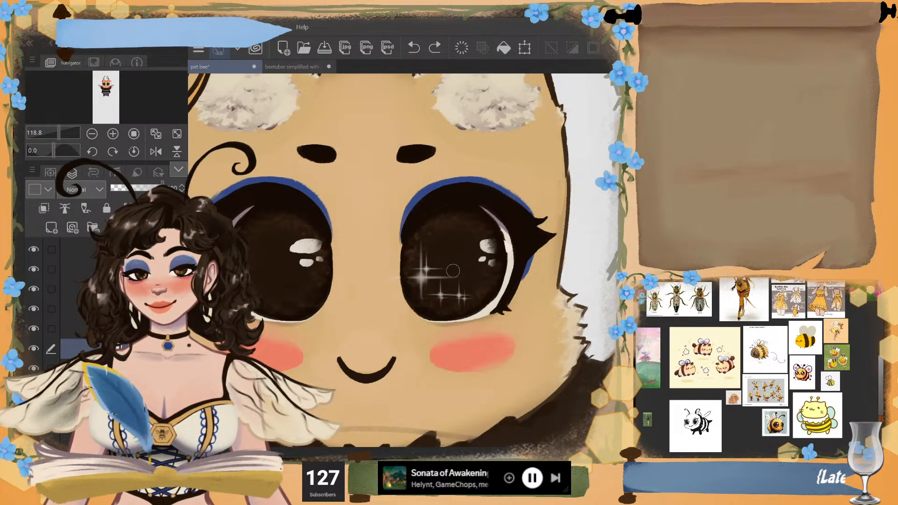
# - Toggle the eye folder's visibility to check which eye it holds, and undo the remaining sparkles in the right-hand iris
pyautogui.click(34, 250)
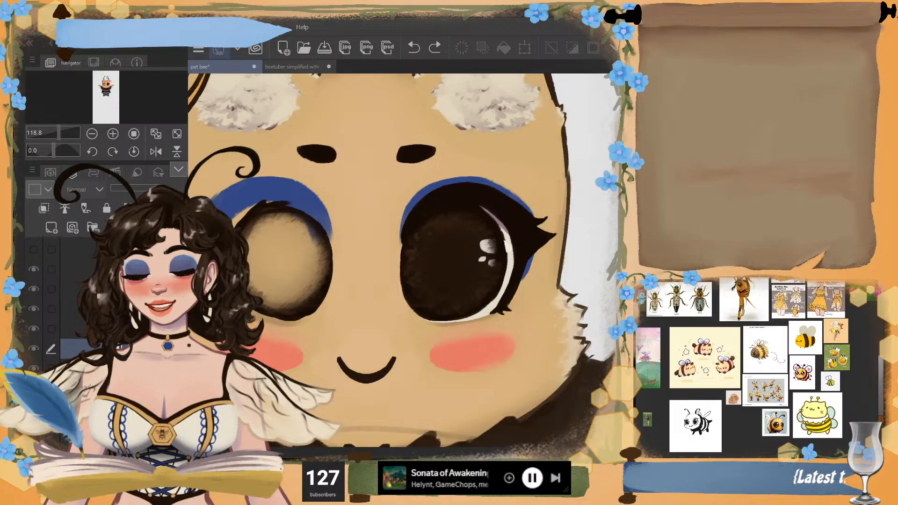
pyautogui.click(34, 250)
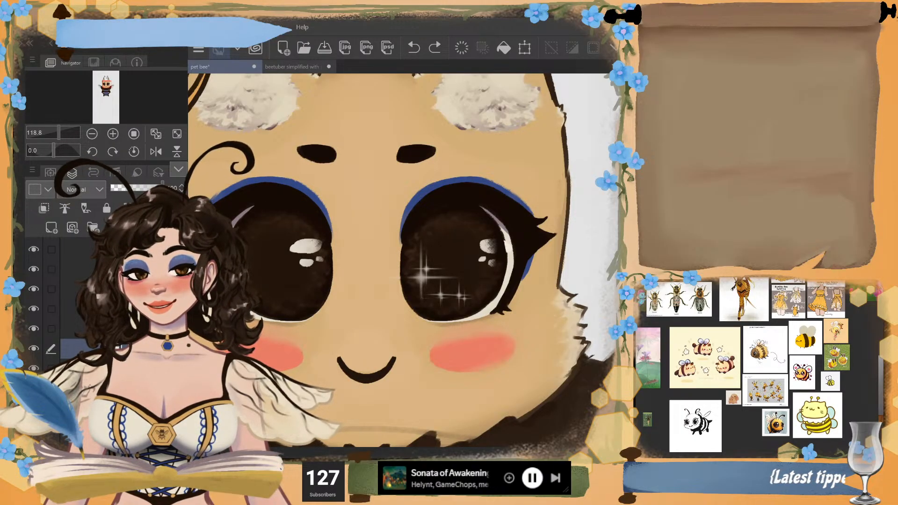
pyautogui.hotkey('ctrl', 'z')
pyautogui.hotkey('ctrl', 'z')
pyautogui.hotkey('ctrl', 'z')
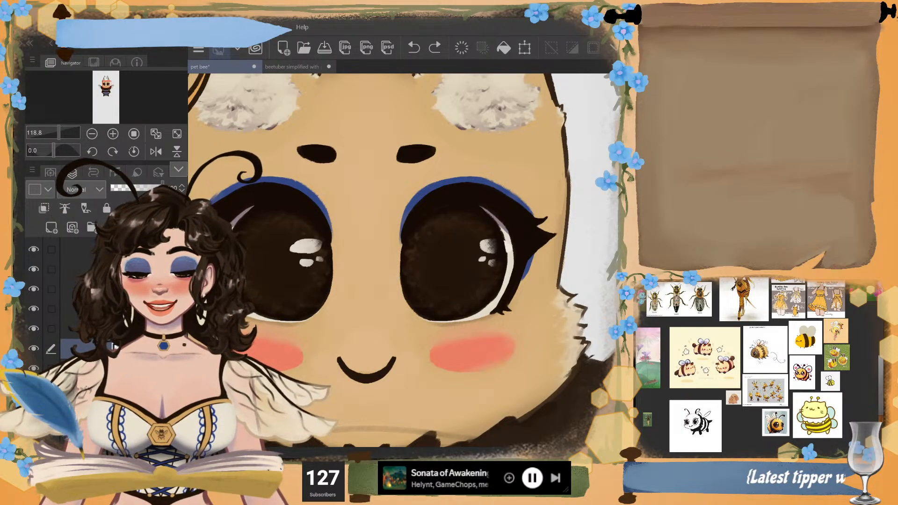
# - Stamp a large star sparkle with a smaller one below it in the left-hand iris, undoing the first attempt
pyautogui.moveTo(269, 266); pyautogui.dragTo(252, 270)
pyautogui.hotkey('ctrl', 'z')
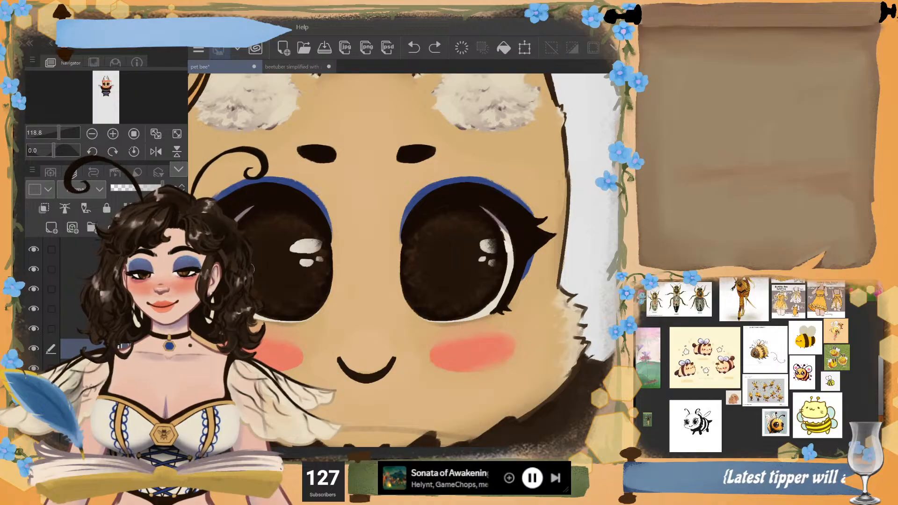
pyautogui.click(258, 260)
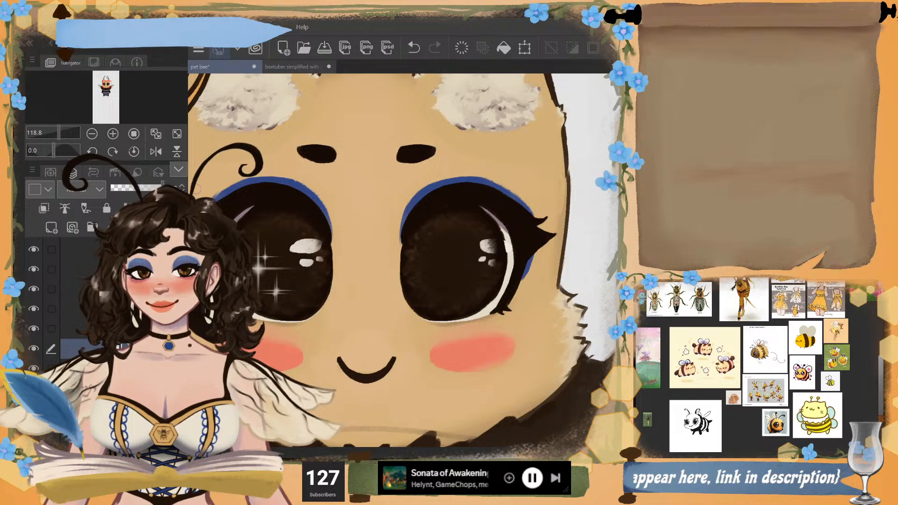
# - Select the right-hand eye's layer further down the layer stack, toggling its visibility to check it
pyautogui.click(105, 249)
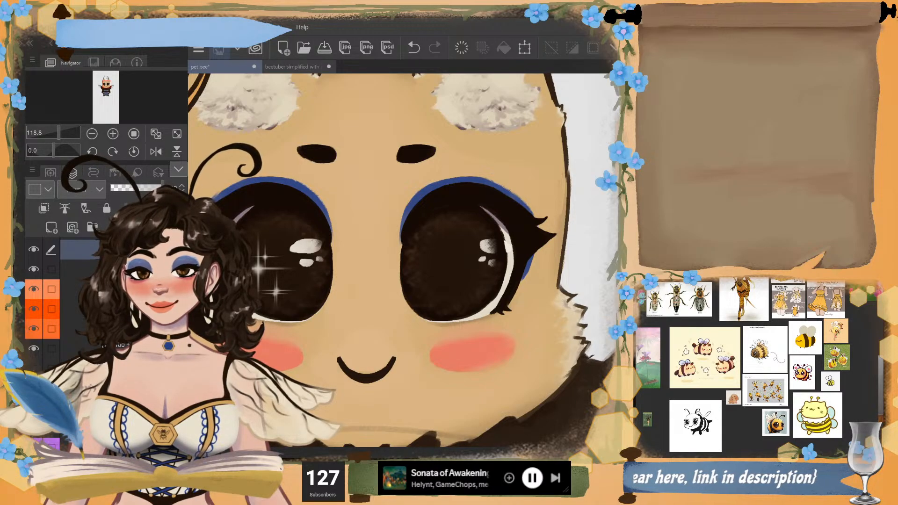
pyautogui.click(106, 269)
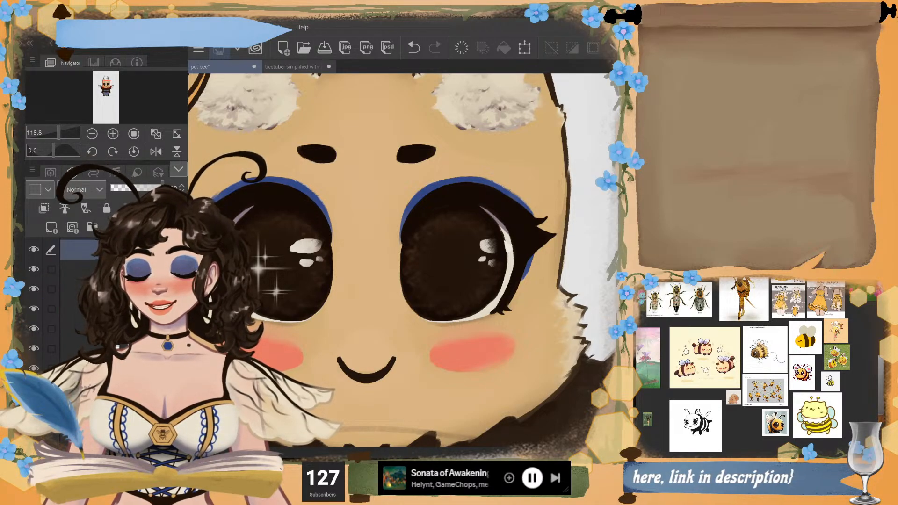
pyautogui.scroll(-3, 105, 308)
pyautogui.scroll(-2, 106, 309)
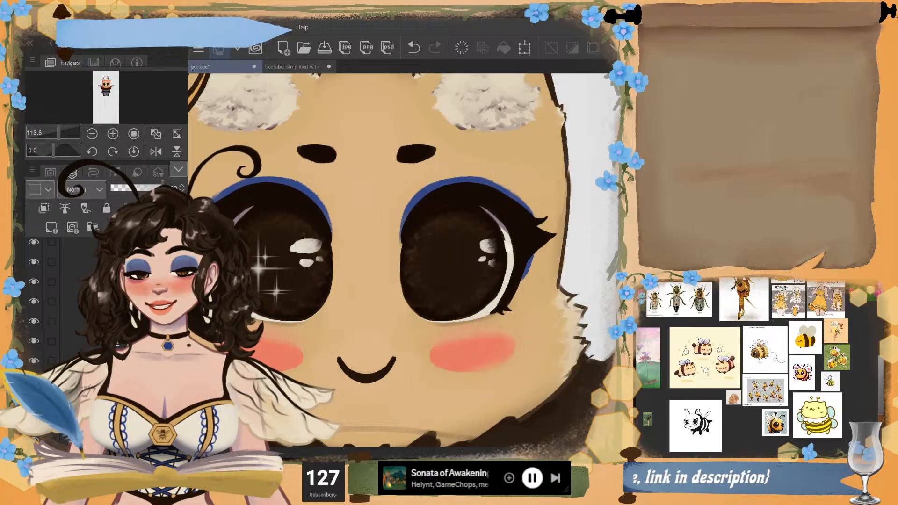
pyautogui.click(119, 343)
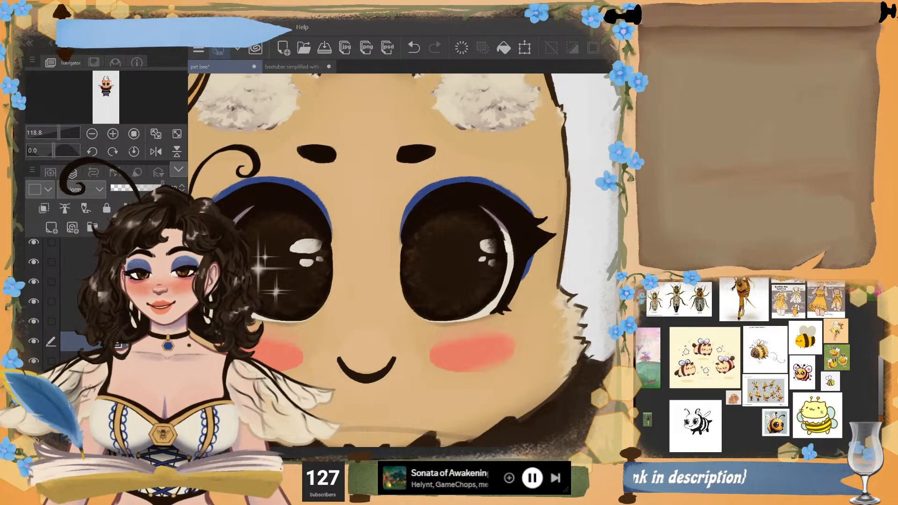
pyautogui.click(33, 342)
pyautogui.click(34, 342)
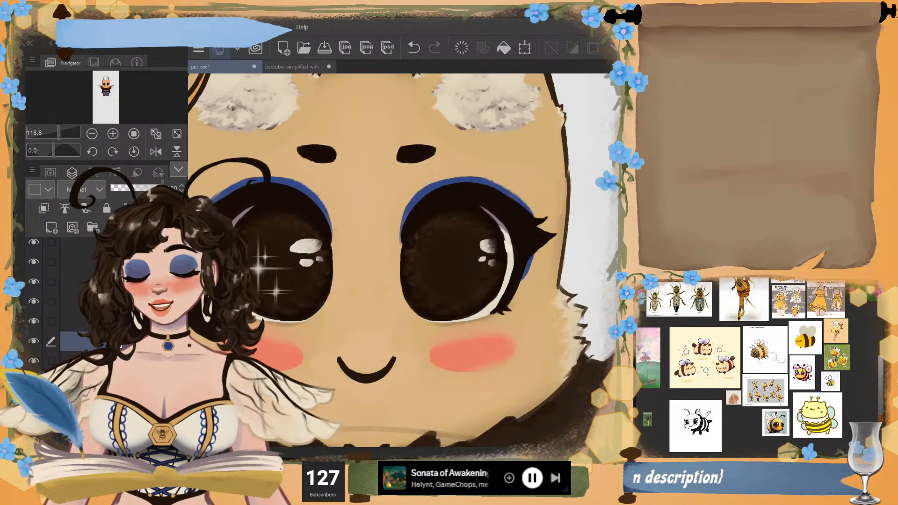
# - Stamp a large star sparkle near the inner side of the right-hand iris, undoing the first two placements
pyautogui.click(444, 263)
pyautogui.hotkey('ctrl', 'z')
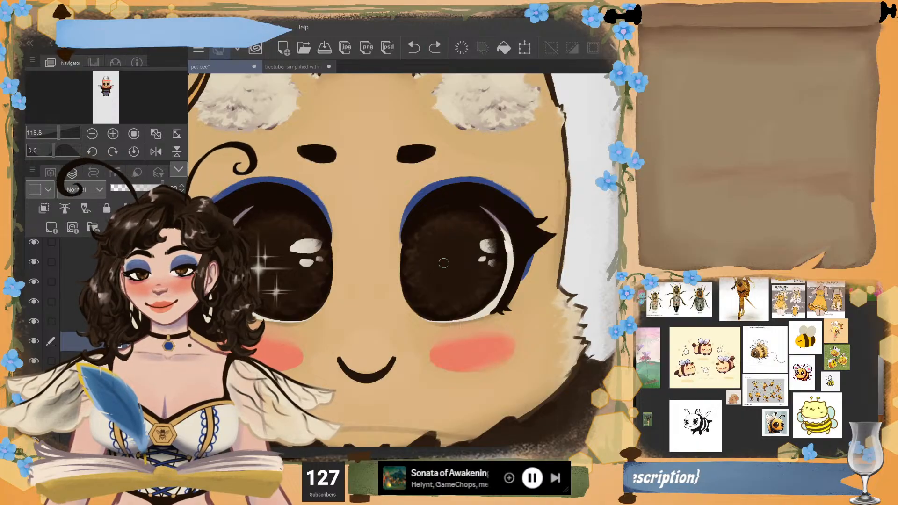
pyautogui.click(429, 269)
pyautogui.hotkey('ctrl', 'z')
pyautogui.click(430, 263)
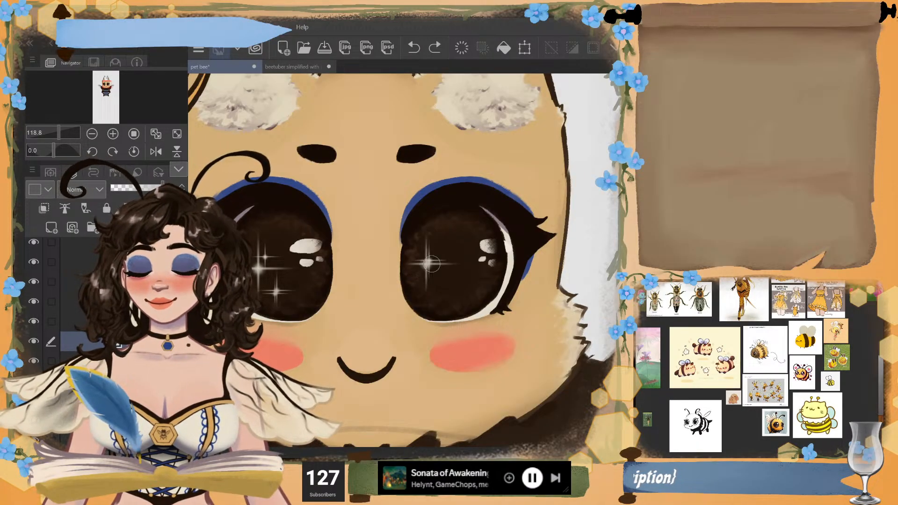
# - Add several smaller star sparkles in the lower part of the right-hand iris, below the large star
pyautogui.click(447, 291)
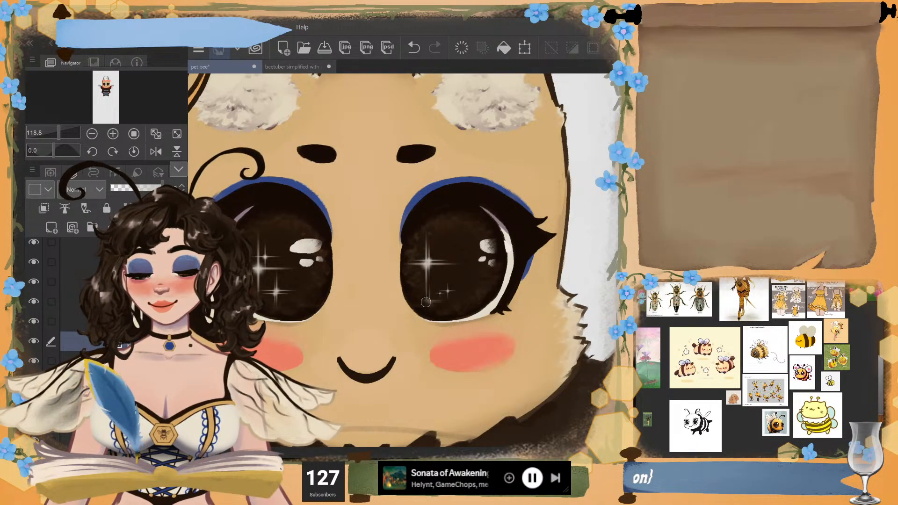
pyautogui.click(453, 301)
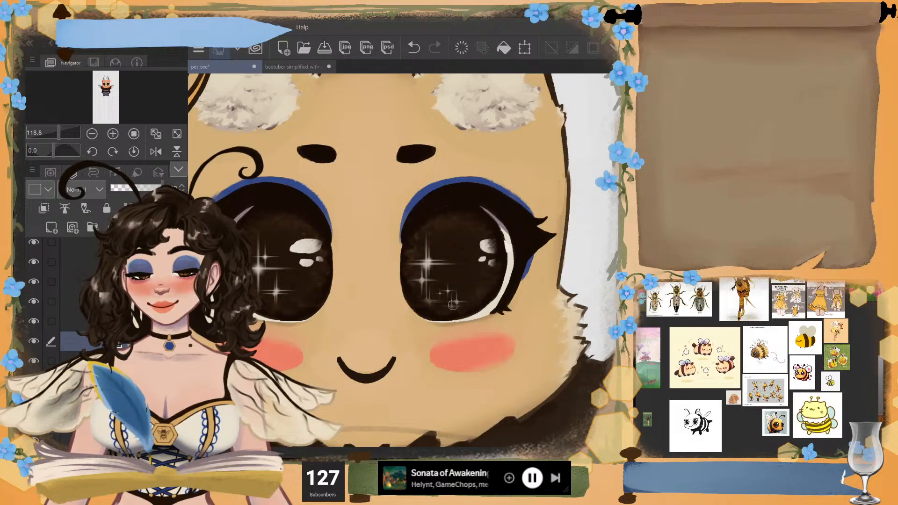
pyautogui.click(459, 280)
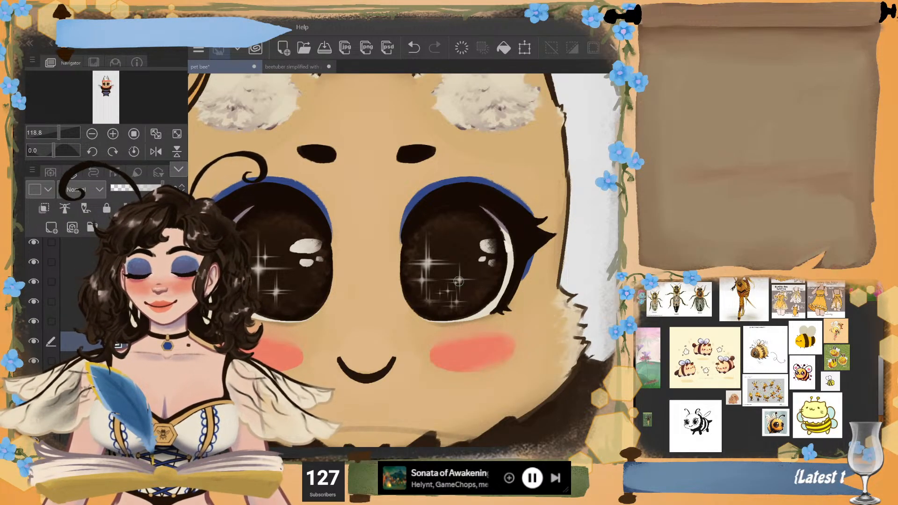
# - Return to the left-hand eye's layer and add small sparkles around the lower star in its iris
pyautogui.click(80, 247)
pyautogui.scroll(2, 42, 299)
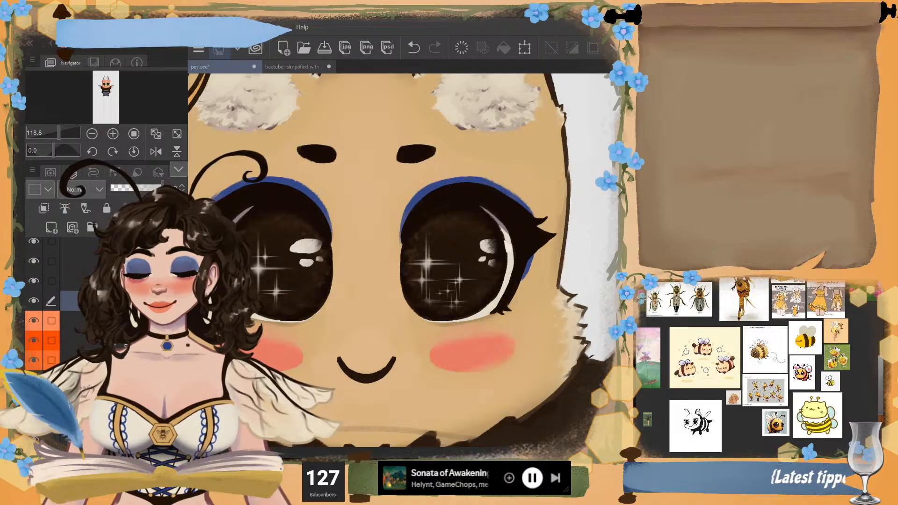
pyautogui.scroll(3, 42, 299)
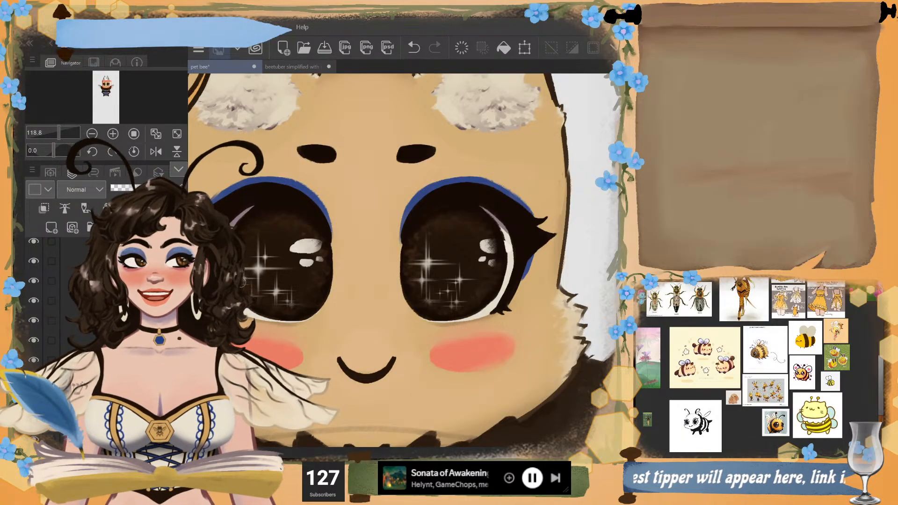
# - Examine the sparkles in both eyes against the whole face, from close up and from further away
pyautogui.scroll(-4, 402, 257)
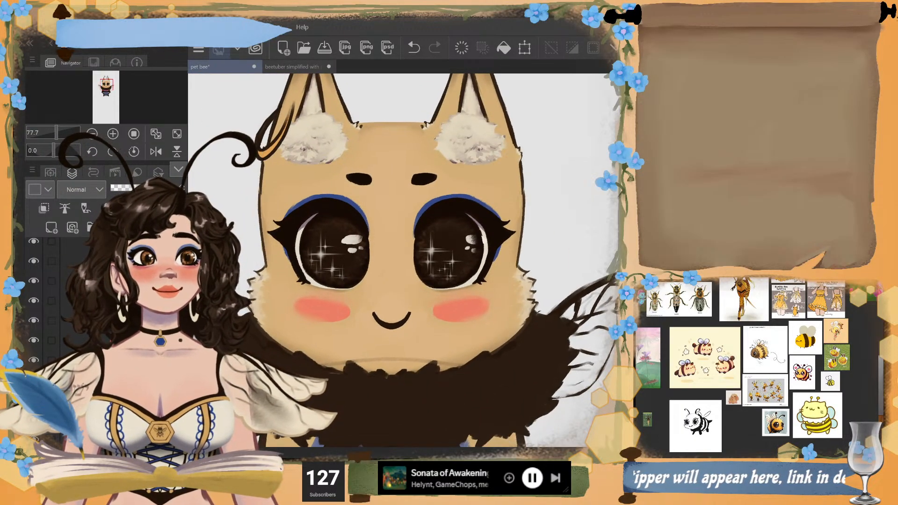
pyautogui.scroll(4, 402, 257)
pyautogui.scroll(-3, 402, 257)
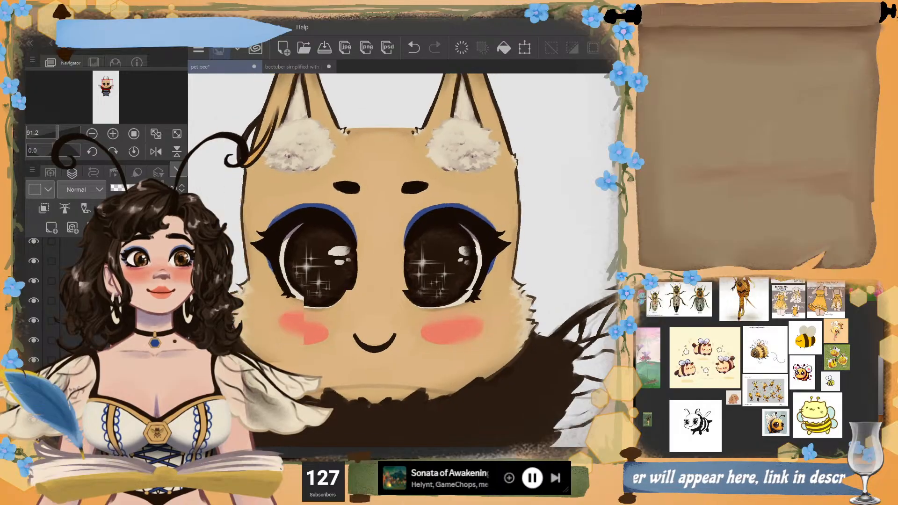
pyautogui.scroll(-1, 402, 257)
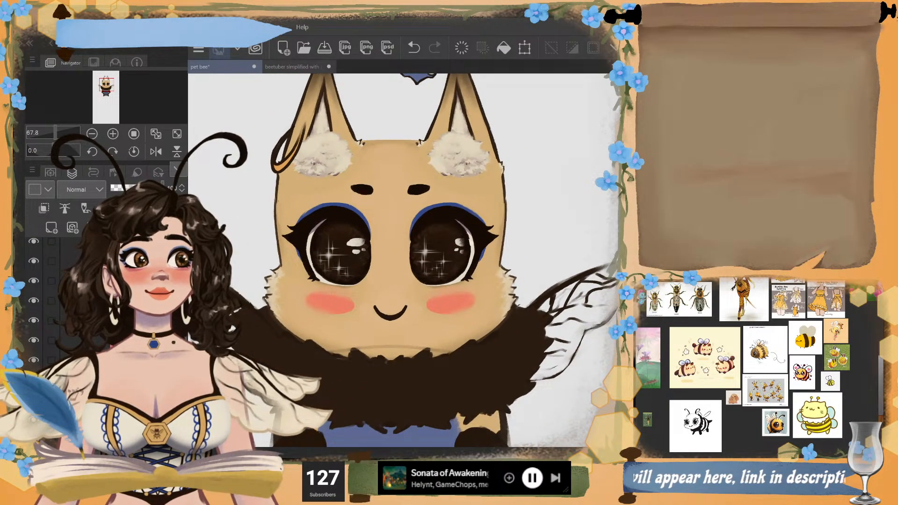
pyautogui.scroll(1, 402, 257)
pyautogui.scroll(1, 402, 257)
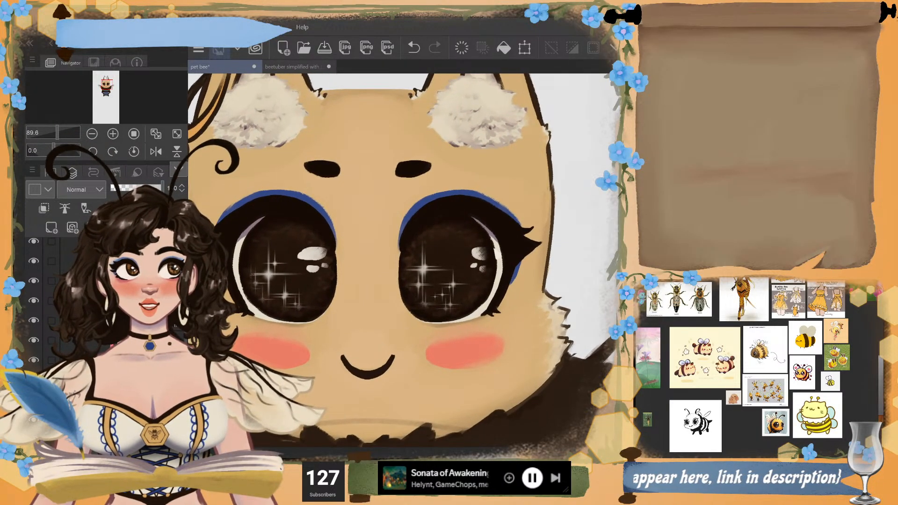
pyautogui.scroll(2, 402, 258)
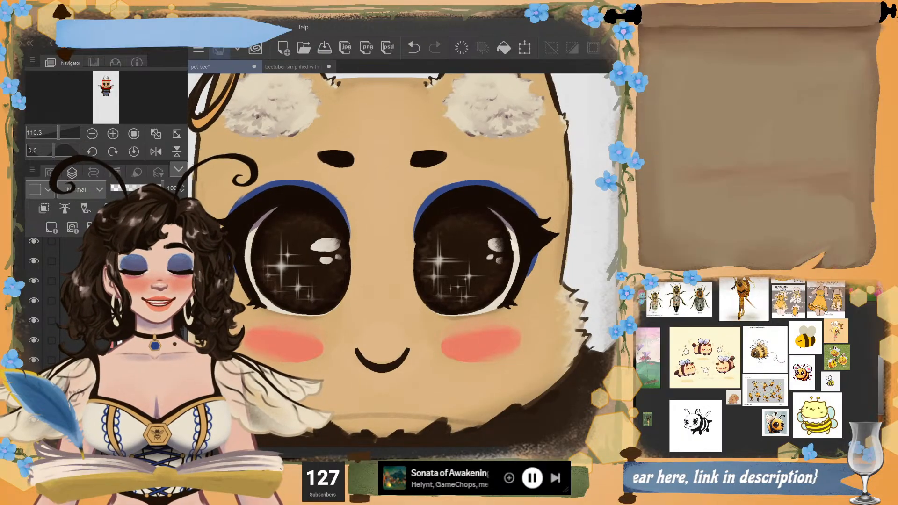
pyautogui.scroll(-1, 402, 257)
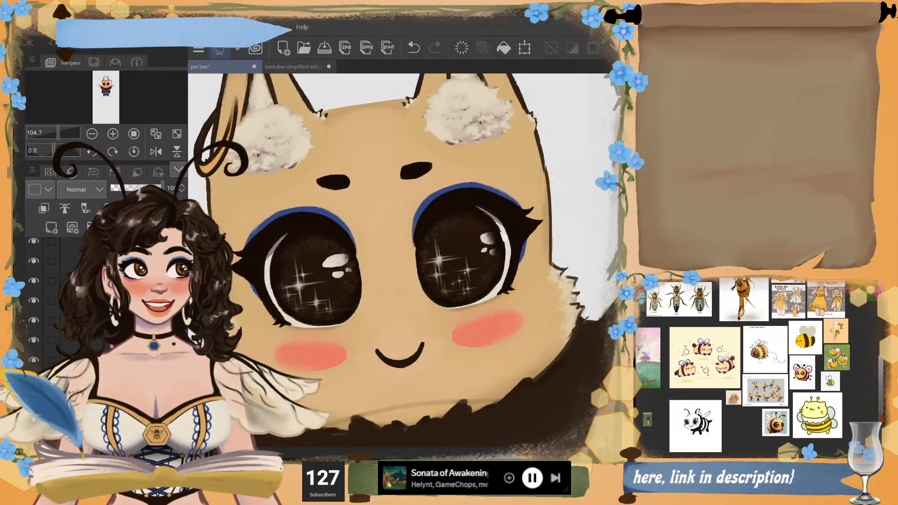
pyautogui.scroll(-3, 402, 258)
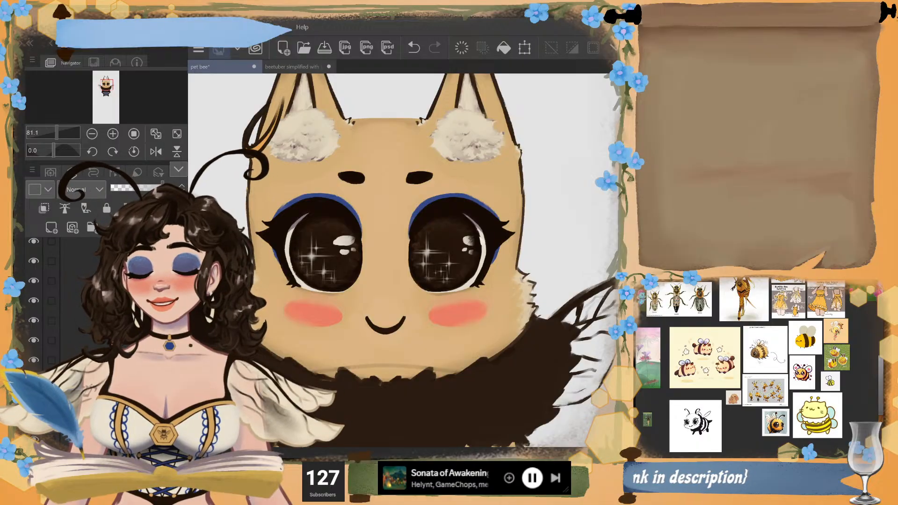
# - Try a freehand selection around the right-hand eye with two eye layers selected together, then drop the selection
pyautogui.scroll(4, 72, 397)
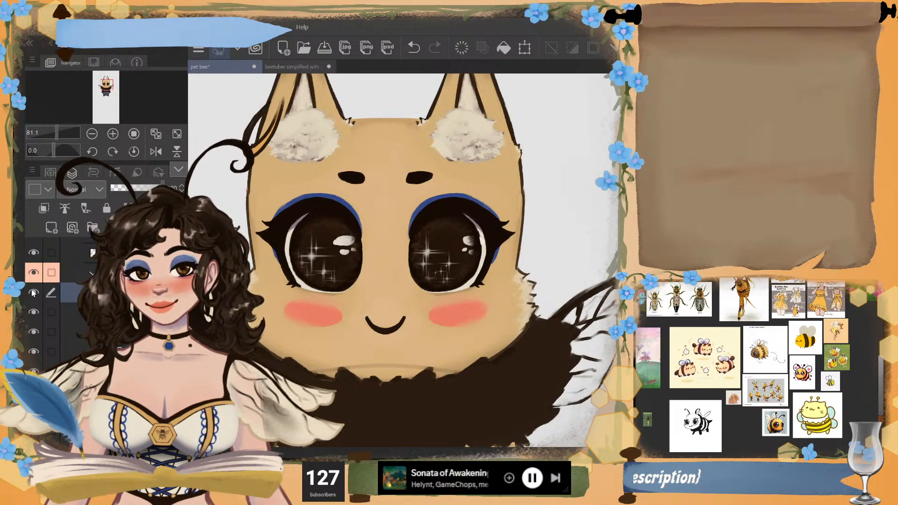
pyautogui.click(33, 312)
pyautogui.click(33, 312)
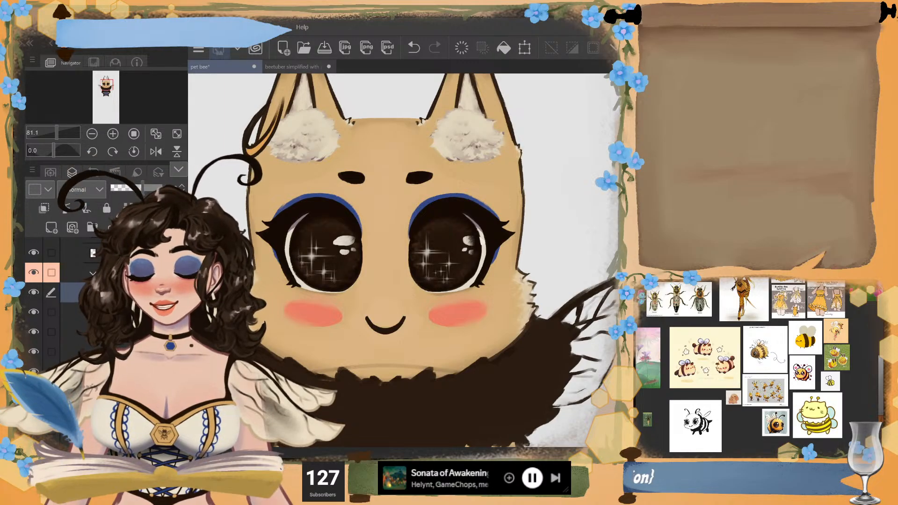
pyautogui.click(51, 312)
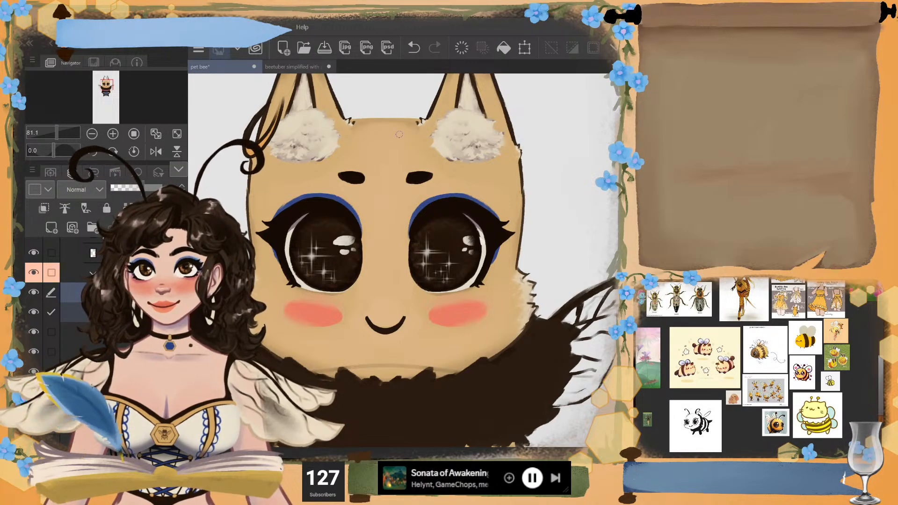
pyautogui.moveTo(405, 135)
pyautogui.mouseDown()
pyautogui.moveTo(379, 252)
pyautogui.moveTo(406, 304)
pyautogui.moveTo(582, 260)
pyautogui.moveTo(500, 170)
pyautogui.moveTo(519, 173)
pyautogui.mouseUp()
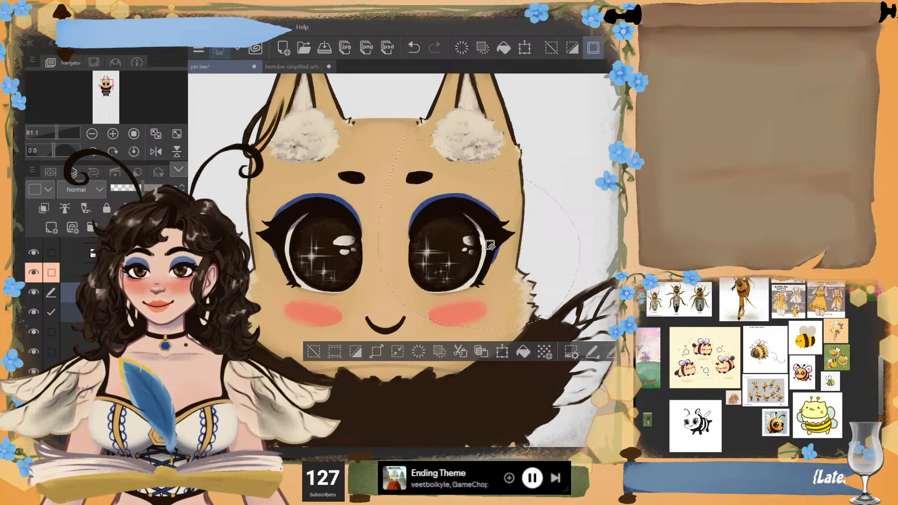
pyautogui.click(460, 364)
# - Toggle the visibility of the two neighbouring eye layers in turn to check what each one contains
pyautogui.click(34, 292)
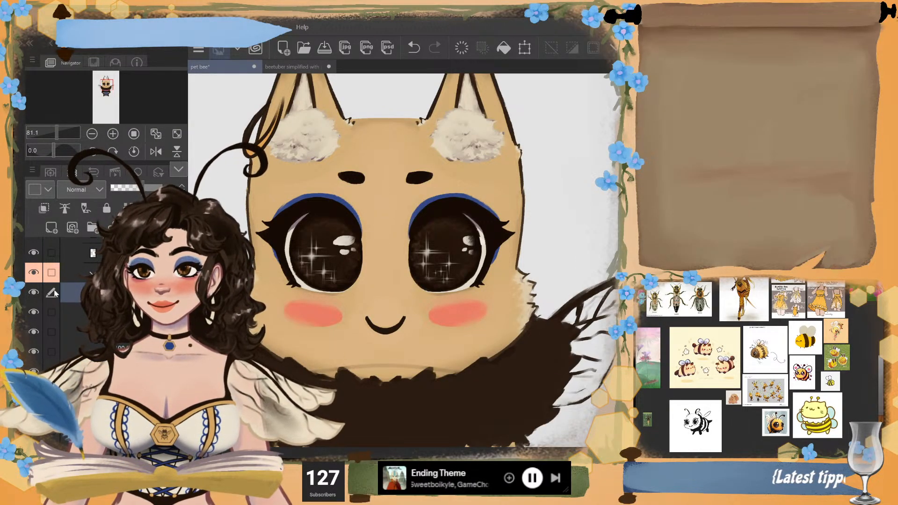
pyautogui.click(33, 292)
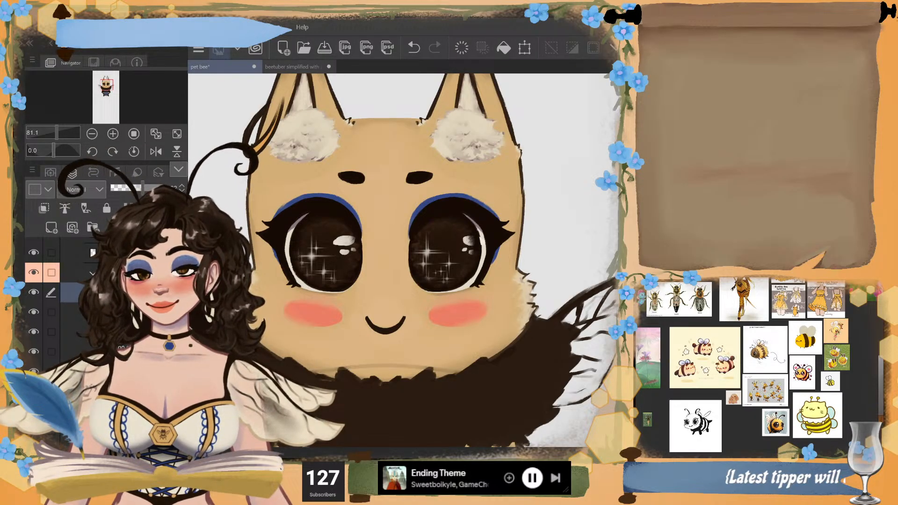
pyautogui.click(34, 295)
pyautogui.click(33, 295)
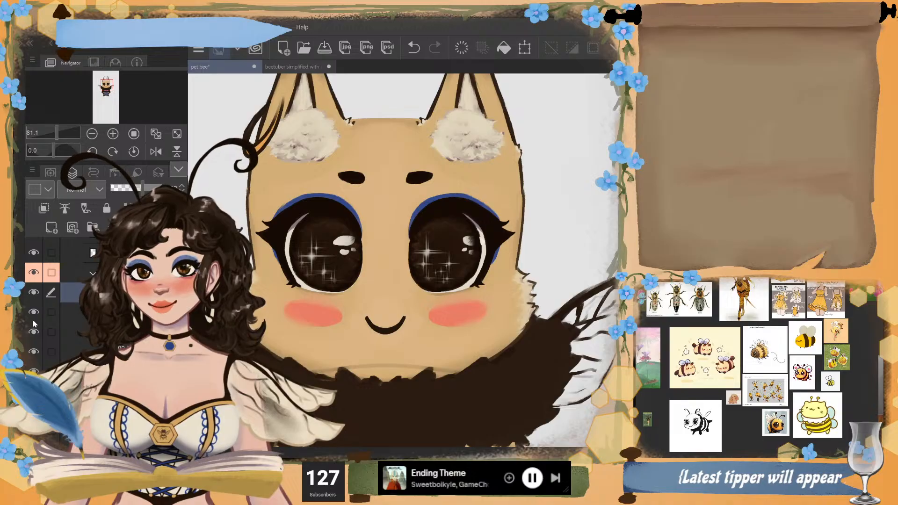
pyautogui.click(34, 313)
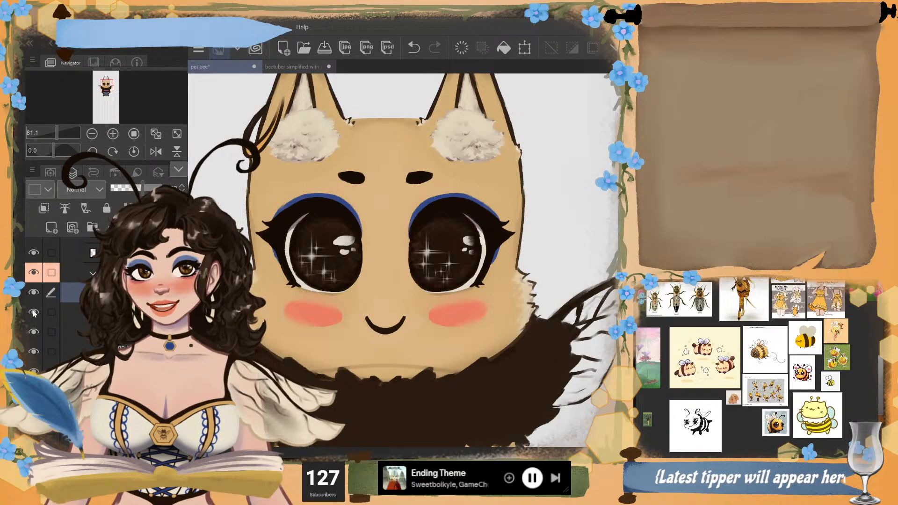
pyautogui.click(34, 313)
pyautogui.click(33, 312)
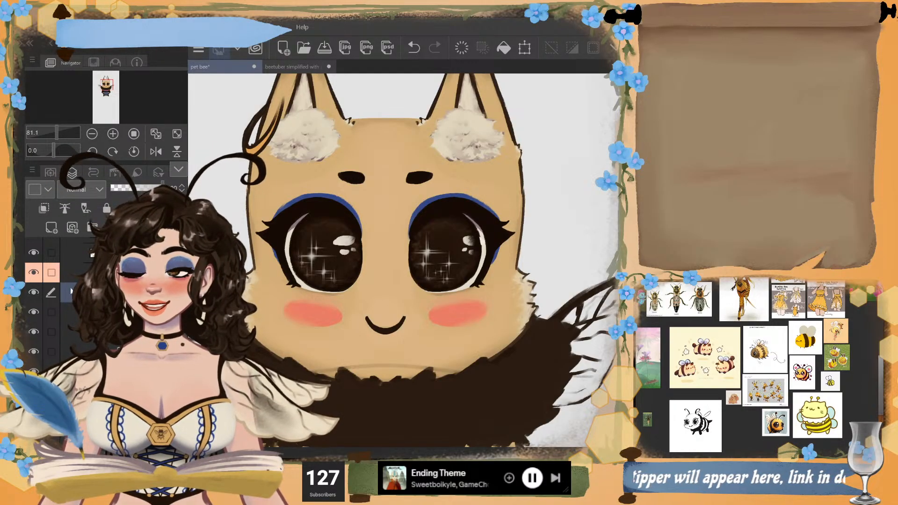
pyautogui.click(33, 293)
pyautogui.click(36, 294)
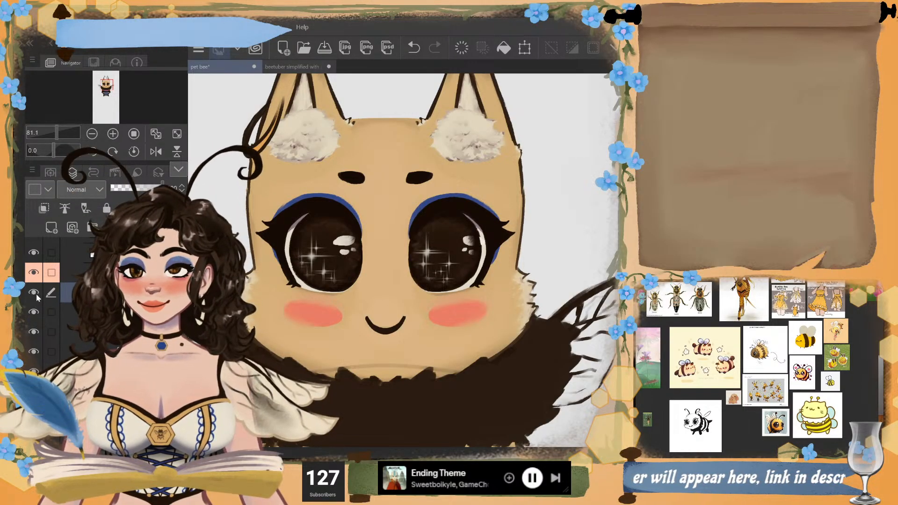
pyautogui.click(36, 295)
pyautogui.click(36, 295)
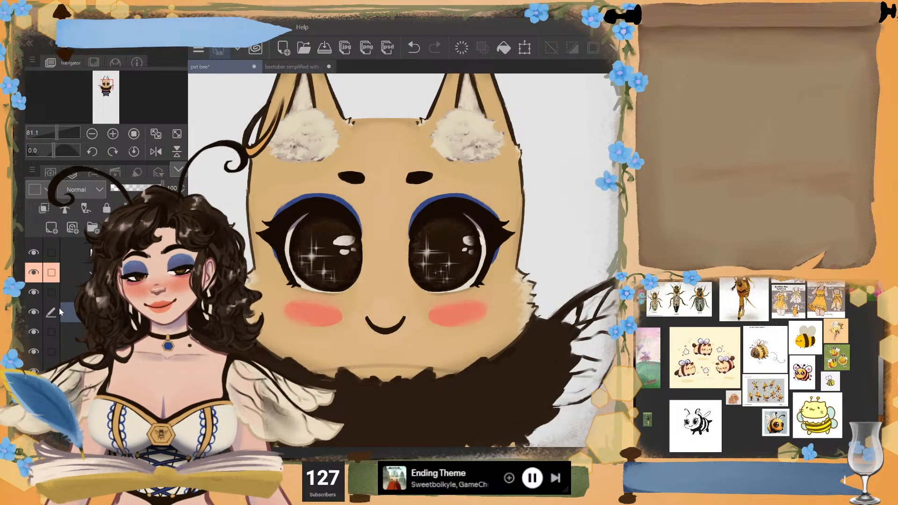
pyautogui.click(34, 292)
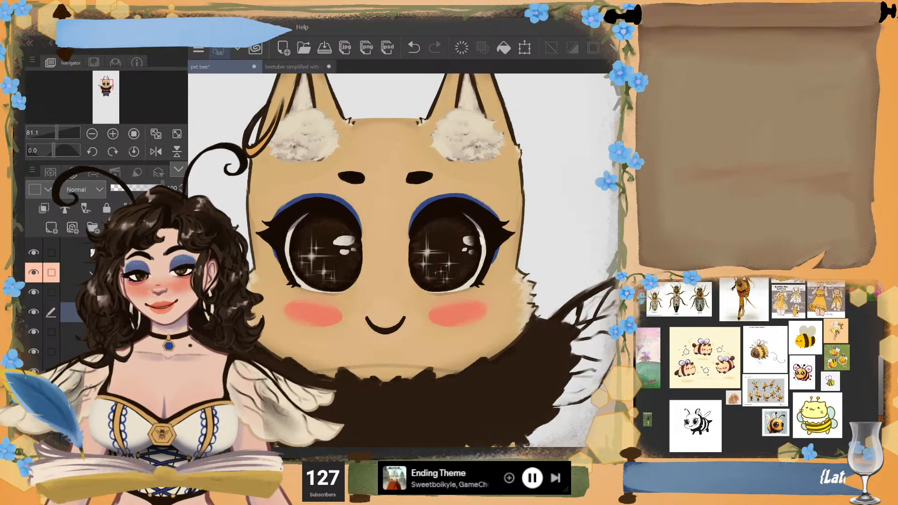
# - Select the upper of the two eye layers and move it lower in the layer stack
pyautogui.click(70, 292)
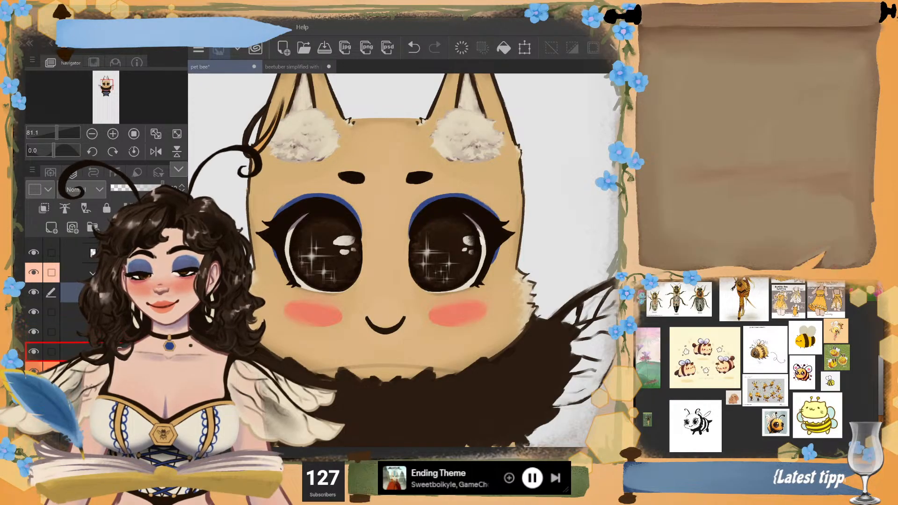
pyautogui.moveTo(70, 292); pyautogui.dragTo(70, 352)
pyautogui.moveTo(70, 292); pyautogui.dragTo(71, 313)
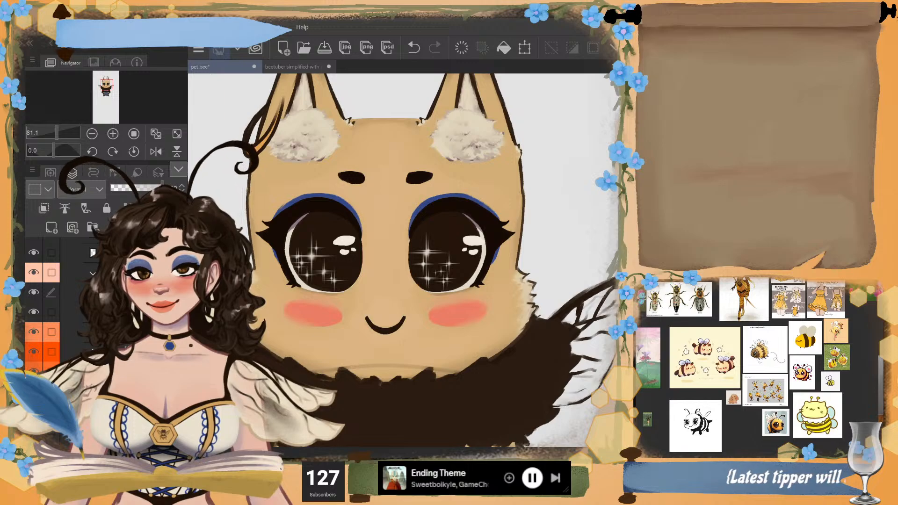
# - Search the layer stack for the eye sparkle layers, selecting several candidate layers in turn
pyautogui.click(93, 273)
pyautogui.scroll(-3, 70, 292)
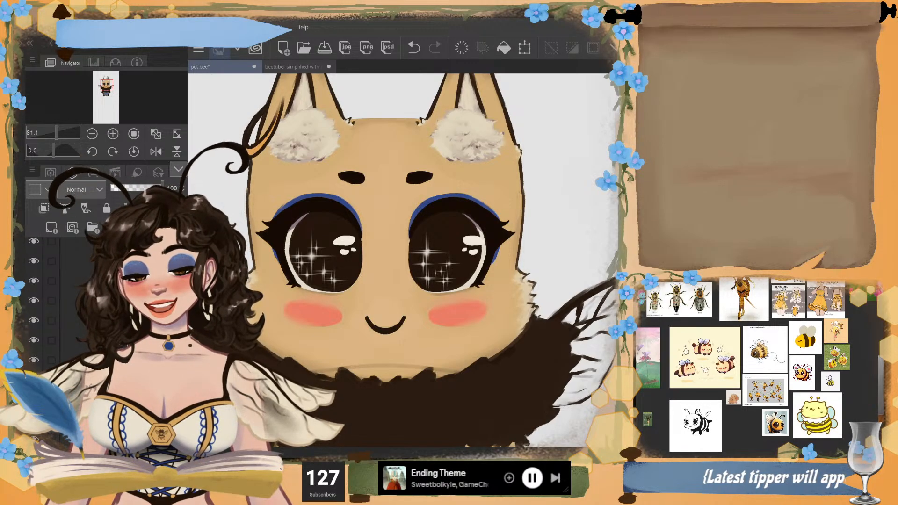
pyautogui.scroll(-2, 70, 292)
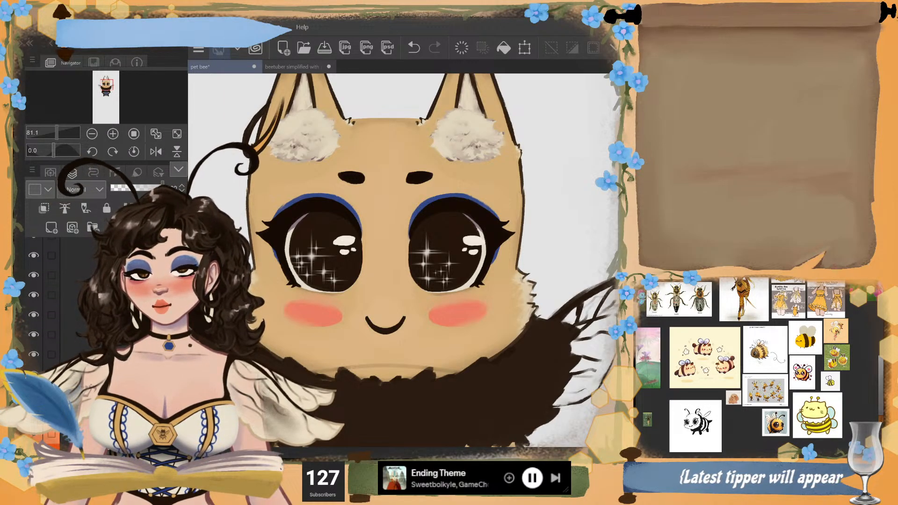
pyautogui.click(82, 334)
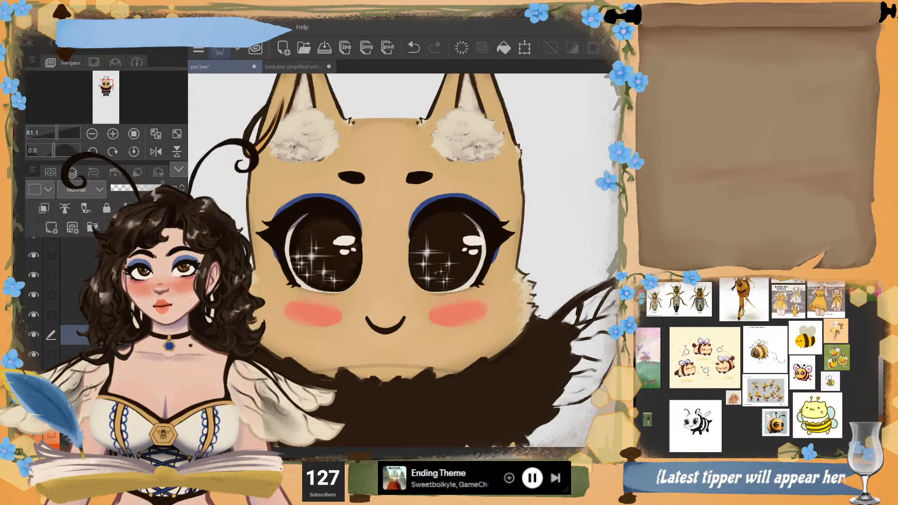
pyautogui.scroll(5, 70, 304)
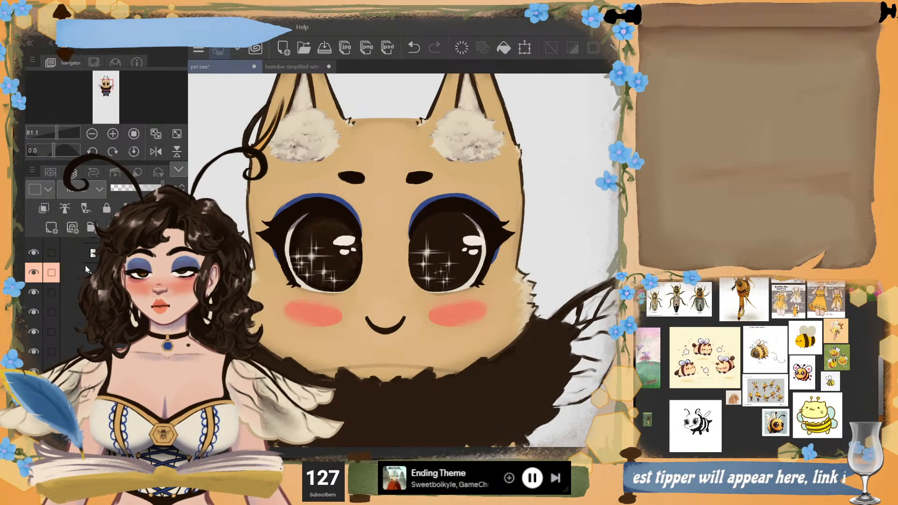
pyautogui.scroll(-3, 70, 304)
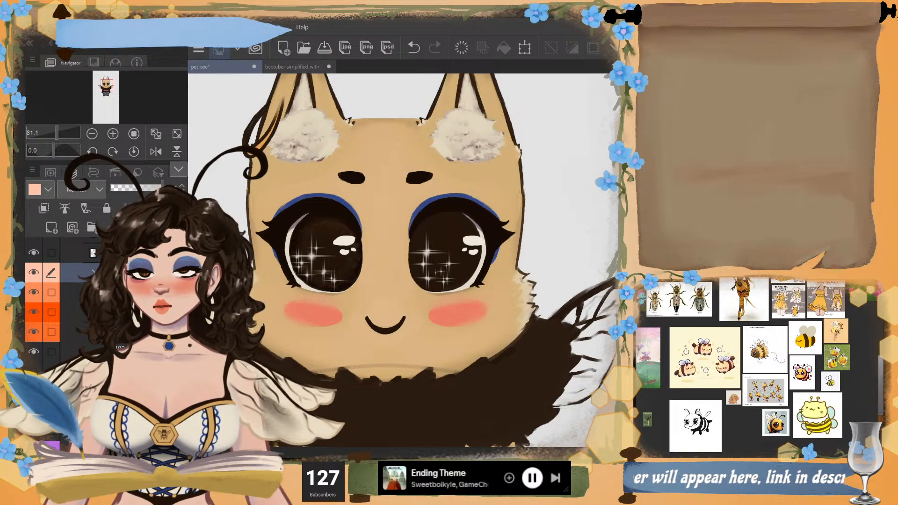
pyautogui.scroll(2, 70, 304)
pyautogui.click(94, 300)
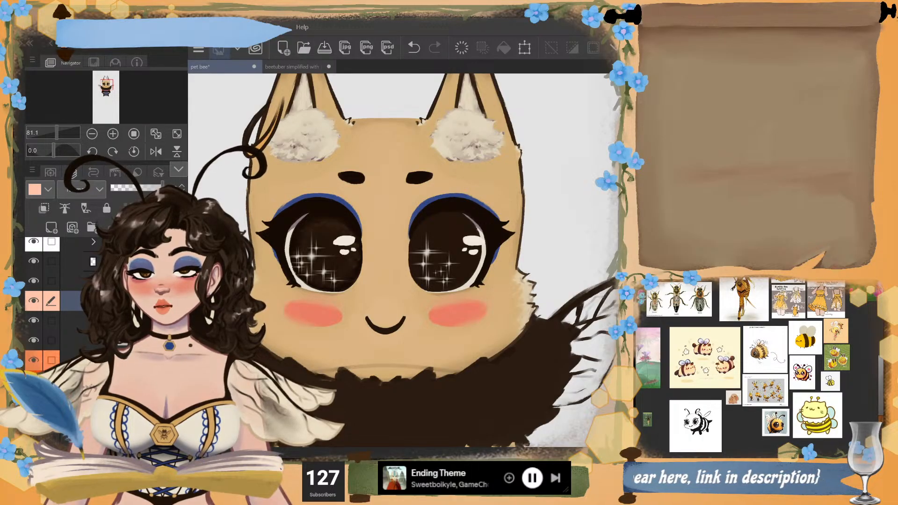
pyautogui.scroll(-5, 70, 304)
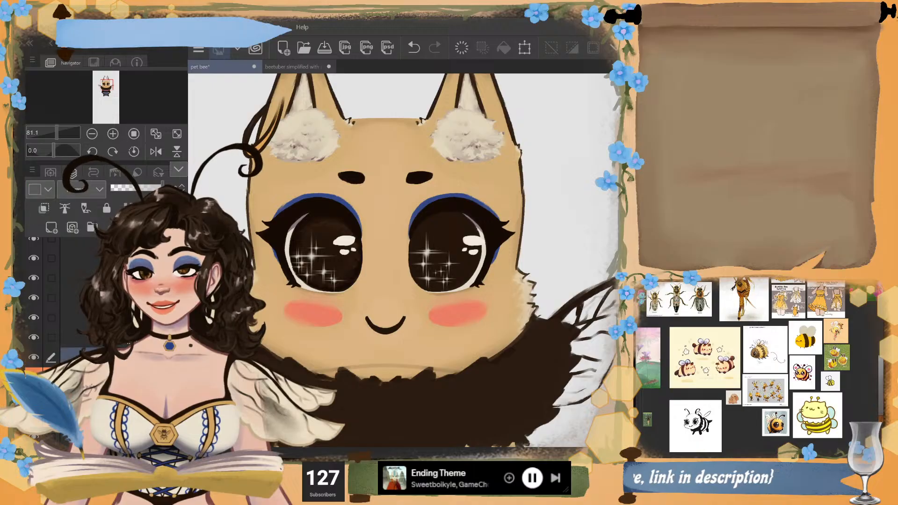
# - Select the sparkle layer of the right-hand eye and lower its opacity to about 62%
pyautogui.click(103, 298)
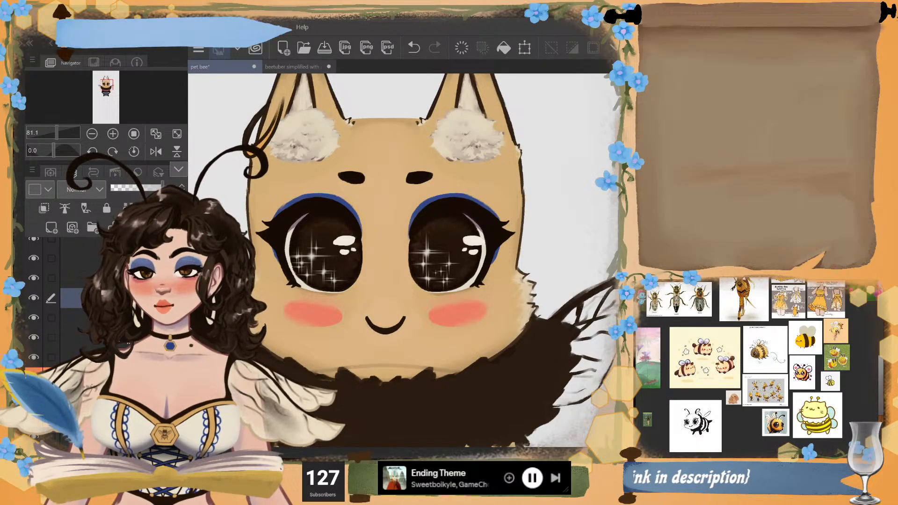
pyautogui.scroll(3, 103, 304)
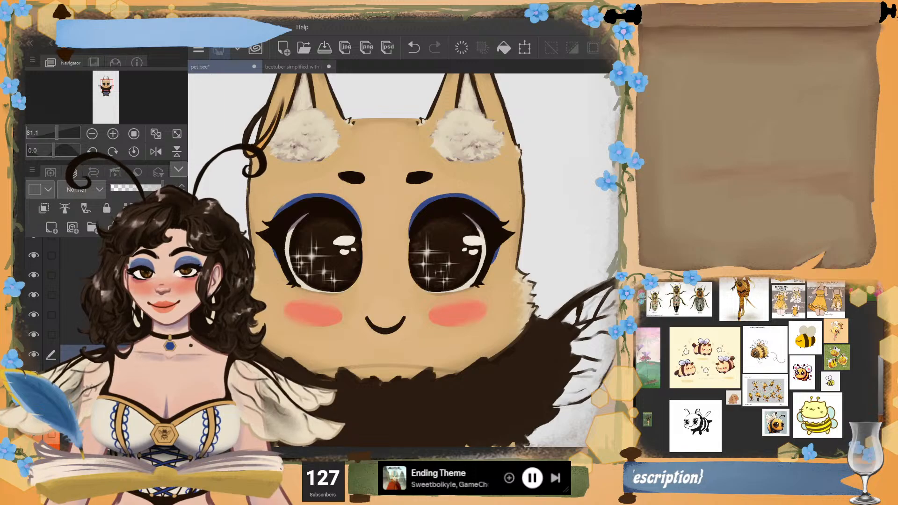
pyautogui.scroll(1, 103, 305)
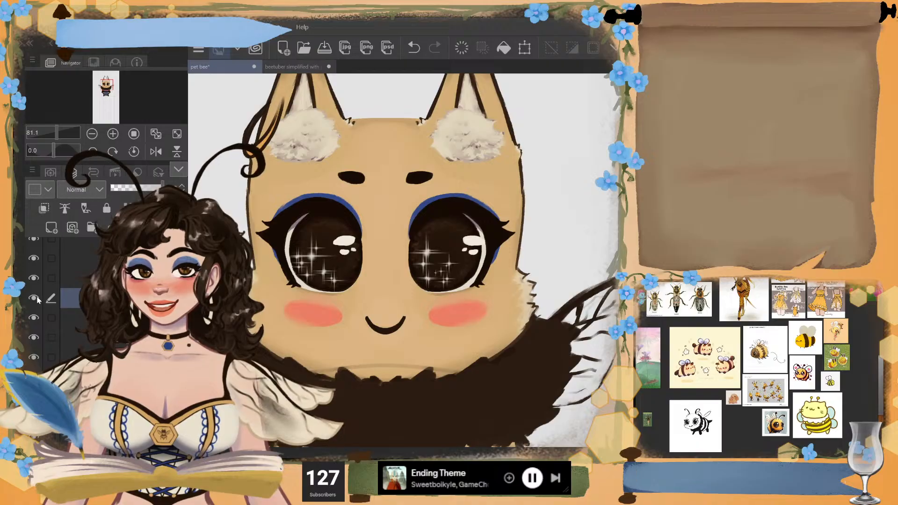
pyautogui.moveTo(153, 186); pyautogui.dragTo(148, 189)
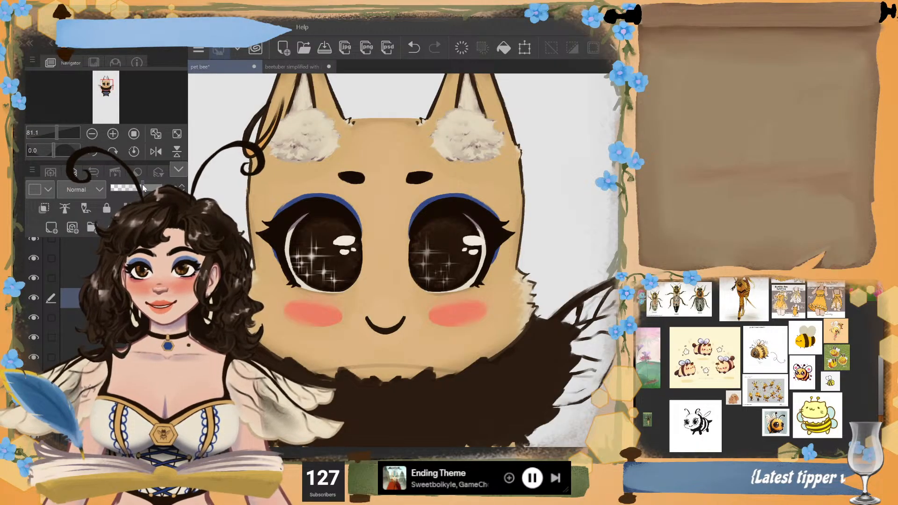
# - Select the sparkle layer of the left-hand eye and lower its opacity to match the other eye
pyautogui.scroll(-5, 107, 304)
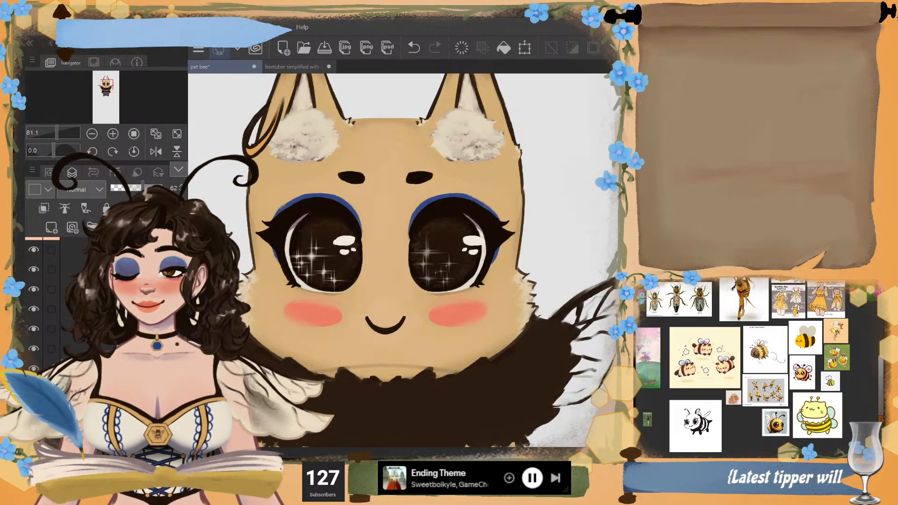
pyautogui.click(106, 270)
pyautogui.scroll(-5, 107, 304)
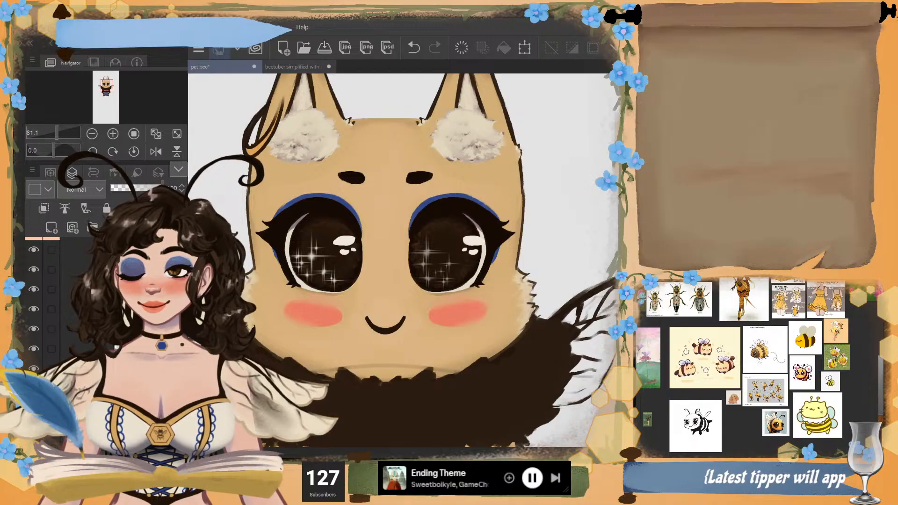
pyautogui.click(114, 348)
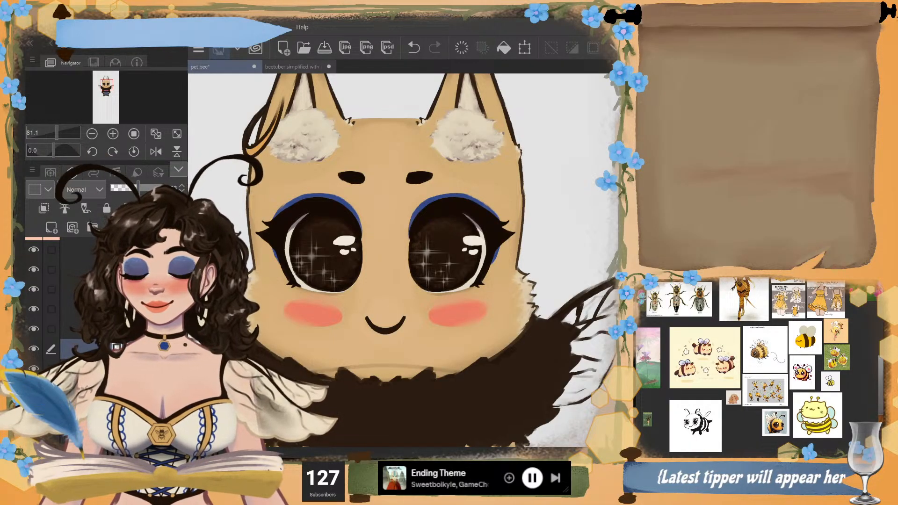
# - Examine the softened sparkles in both eyes against the whole character and from close up
pyautogui.scroll(-5, 107, 304)
pyautogui.scroll(-5, 421, 229)
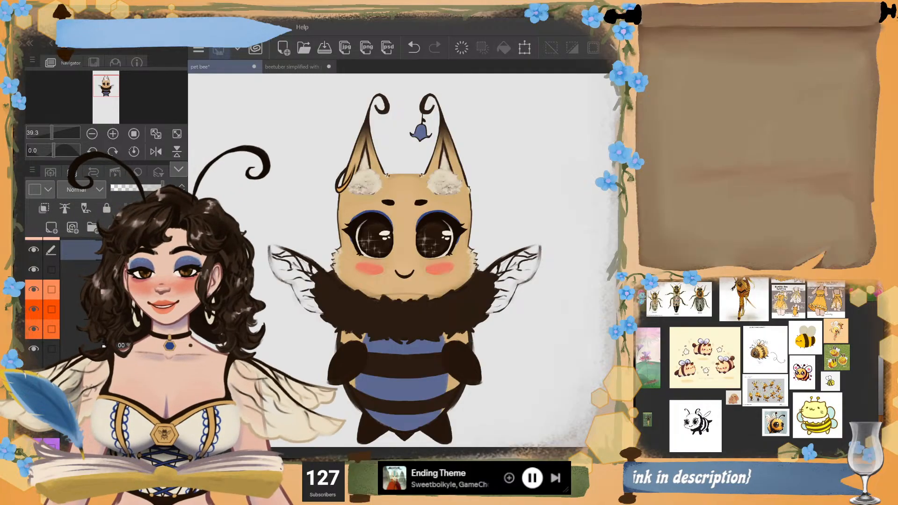
pyautogui.scroll(5, 411, 227)
pyautogui.scroll(1, 404, 233)
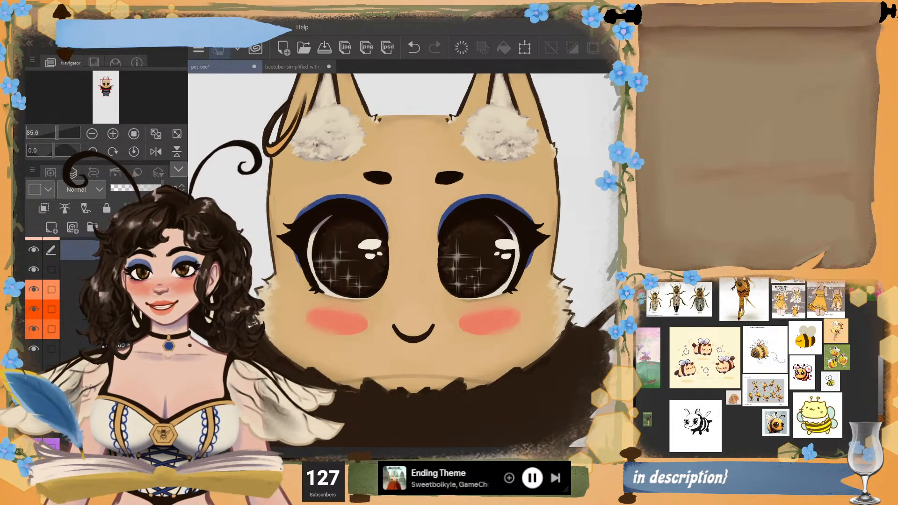
pyautogui.scroll(-1, 45, 320)
pyautogui.scroll(-2, 45, 320)
pyautogui.scroll(3, 45, 320)
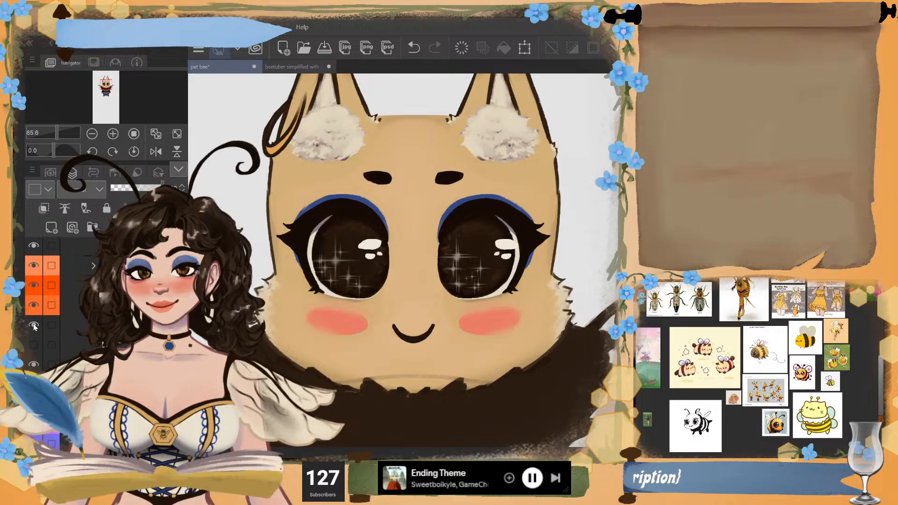
# - Find the lash layer of the left-hand eye and remove its dark upper lashes from view to expose the iris
pyautogui.click(34, 325)
pyautogui.click(34, 326)
pyautogui.scroll(3, 34, 325)
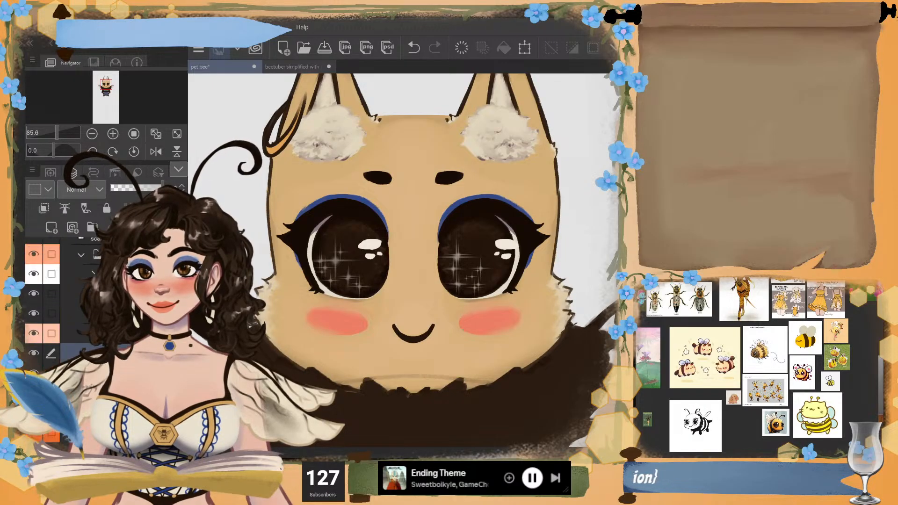
pyautogui.scroll(-3, 45, 304)
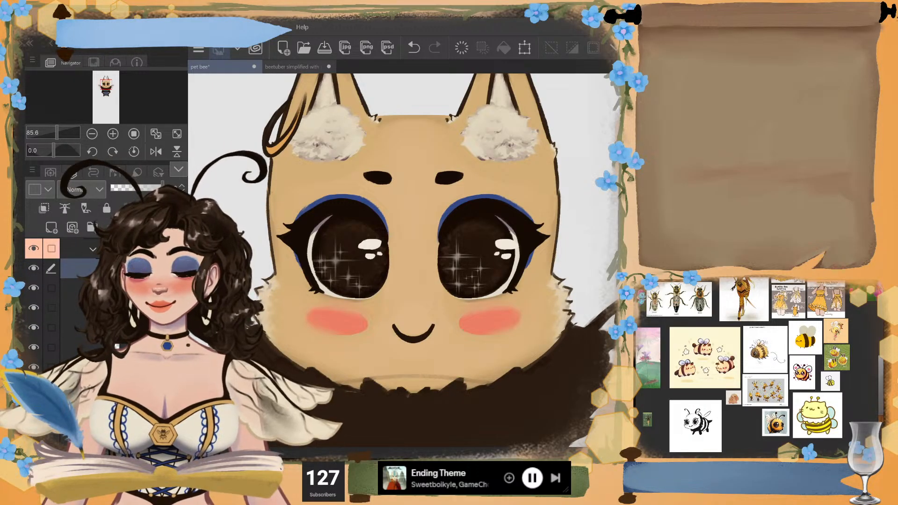
pyautogui.scroll(4, 411, 257)
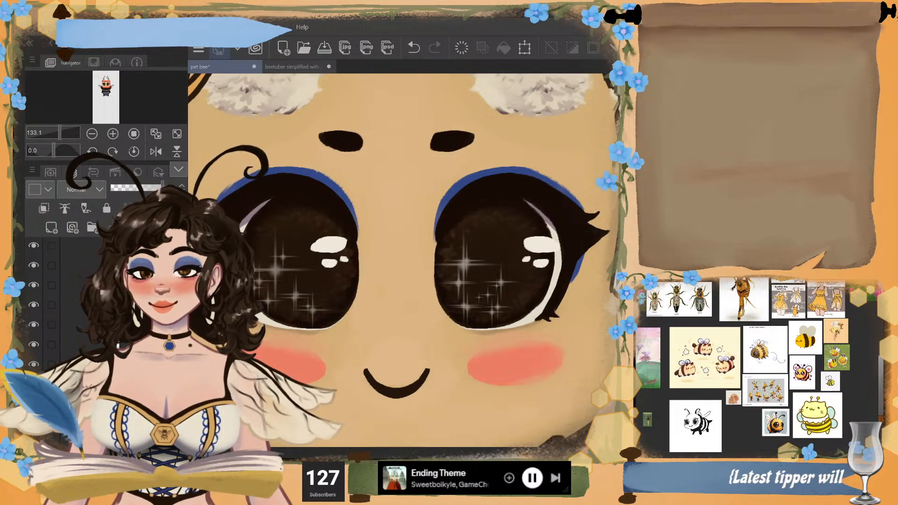
pyautogui.press('Delete')
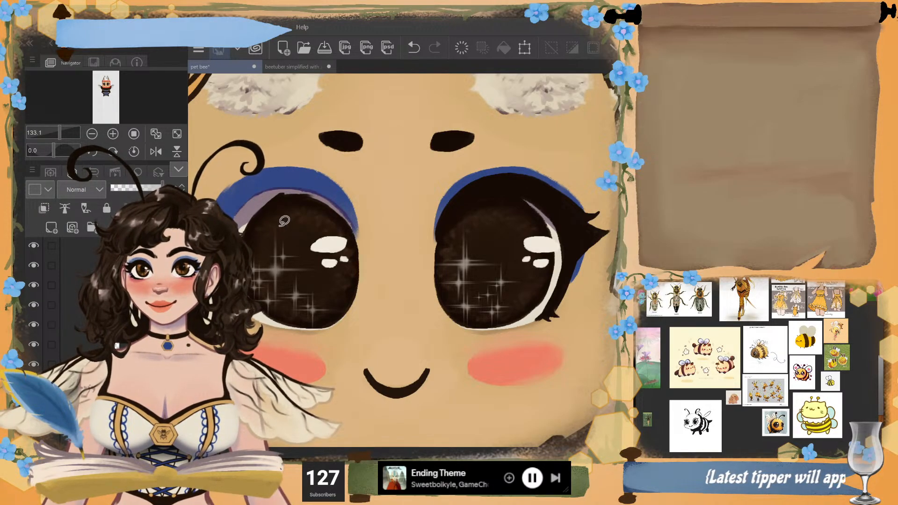
# - Undo the last change, then add a new layer for the left-hand iris and clip it to the layer below
pyautogui.scroll(-3, 117, 327)
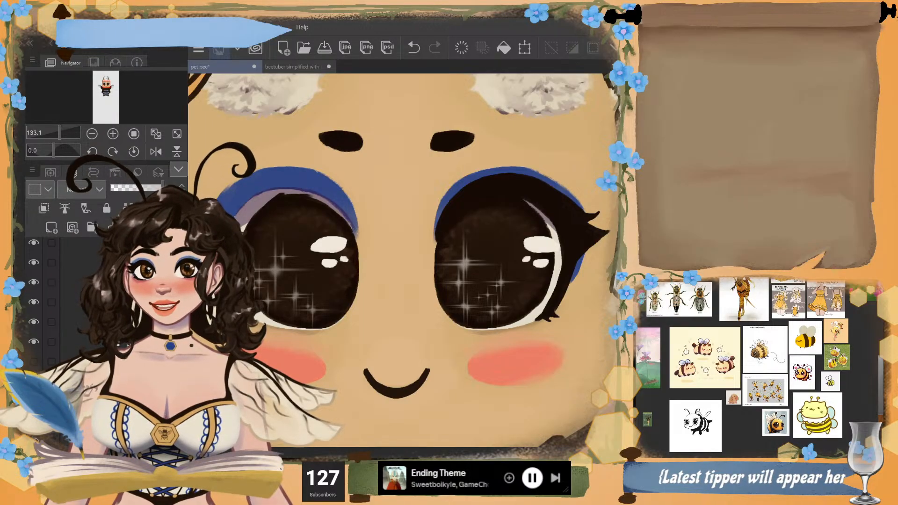
pyautogui.scroll(5, 283, 208)
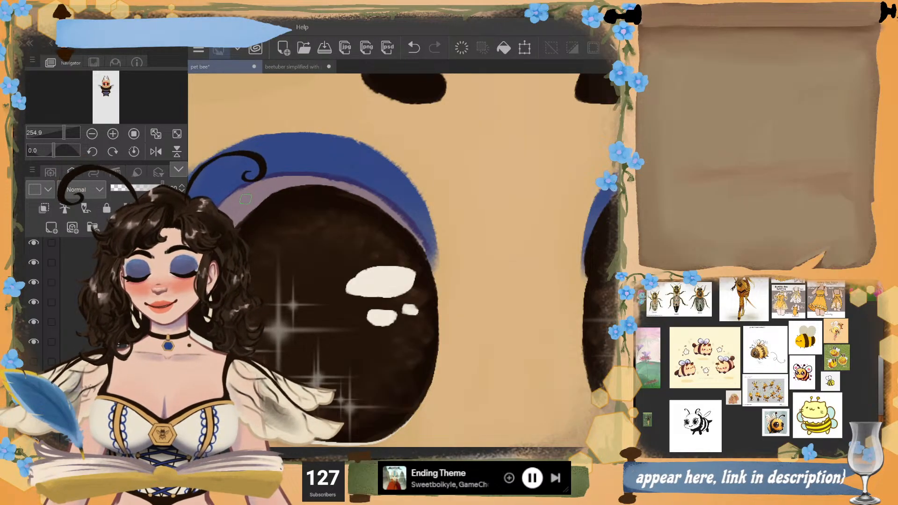
pyautogui.hotkey('ctrl', 'z')
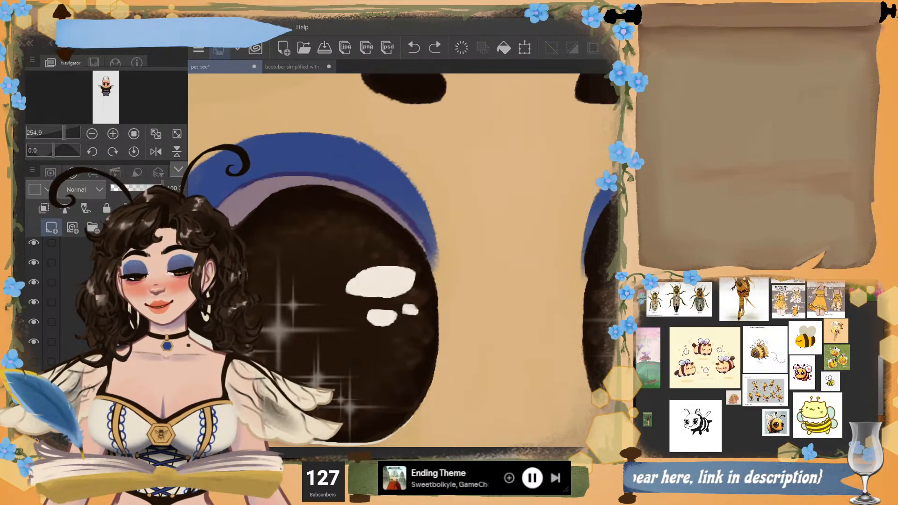
pyautogui.click(51, 227)
pyautogui.click(44, 209)
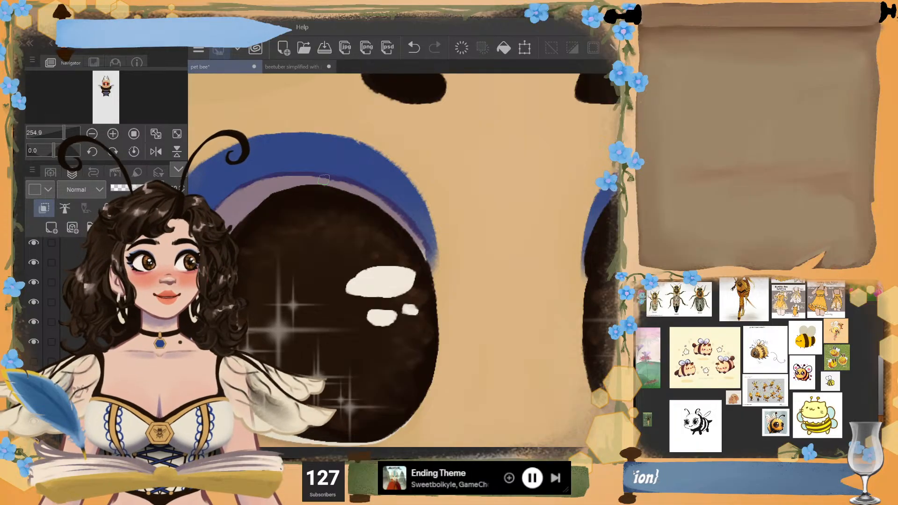
# - Touch up the upper rim of the left-hand iris and compare the last change by undoing and restoring it
pyautogui.scroll(-2, 323, 179)
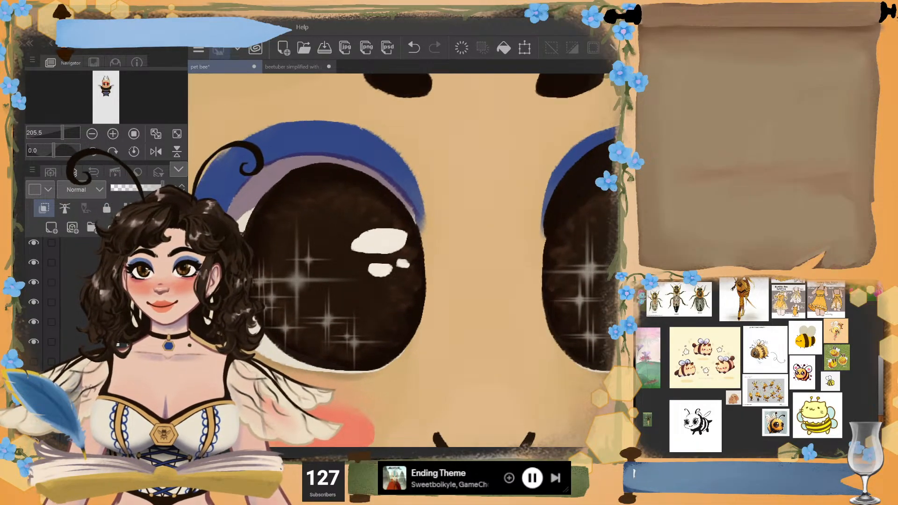
pyautogui.scroll(2, 320, 236)
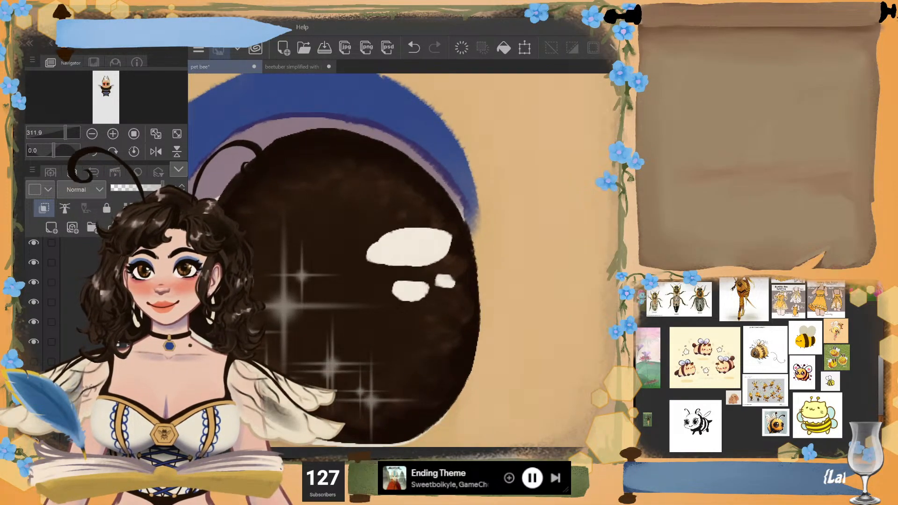
pyautogui.keyDown('ctrl'); pyautogui.keyDown('shift'); pyautogui.click(290, 146); pyautogui.keyUp('shift'); pyautogui.keyUp('ctrl')
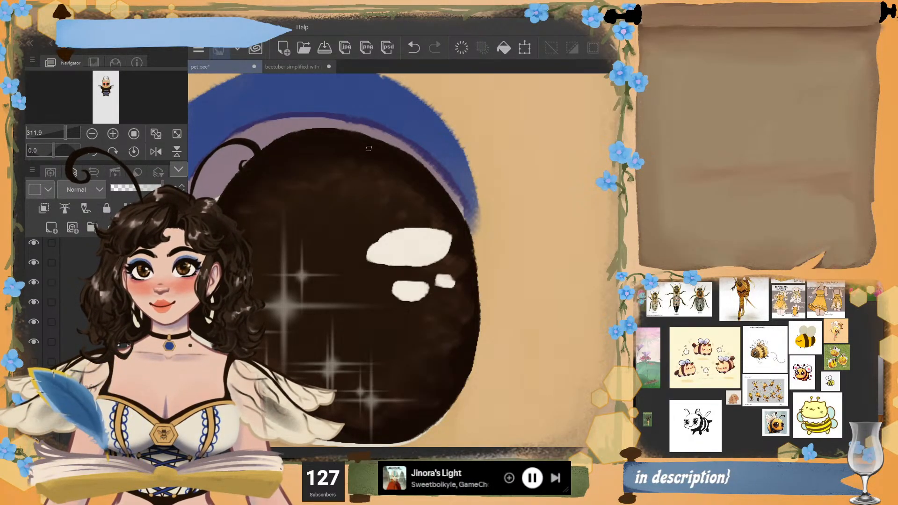
pyautogui.hotkey('ctrl', 'z')
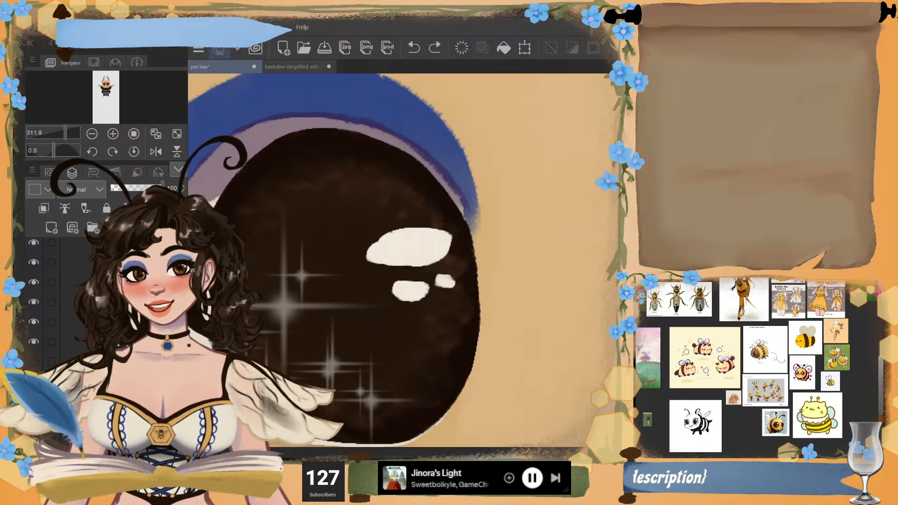
pyautogui.hotkey('ctrl', 'y')
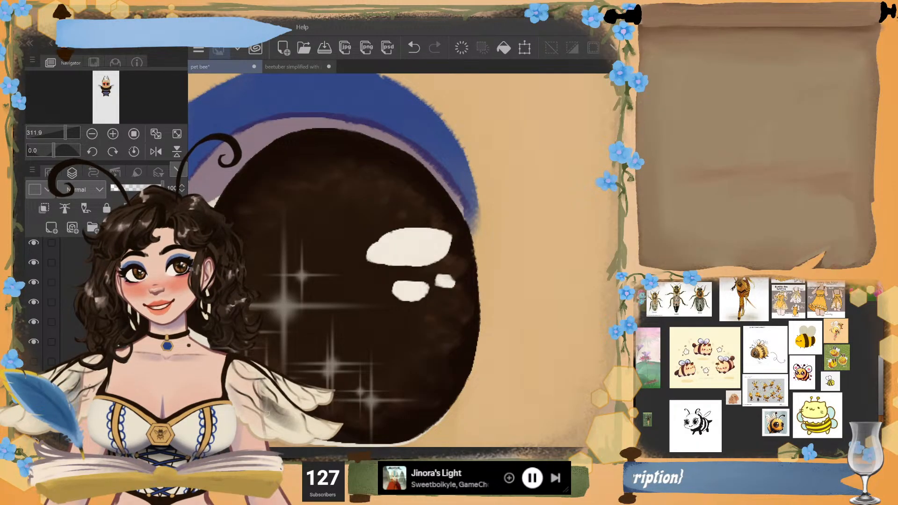
pyautogui.hotkey('ctrl', 'z')
pyautogui.hotkey('ctrl', 'y')
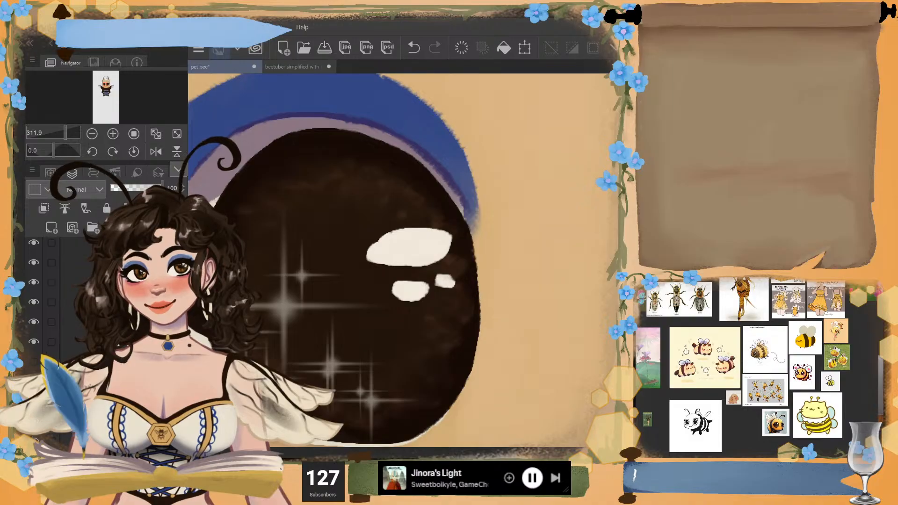
# - Examine the rim and lower edge of the left-hand iris from close up and from further away
pyautogui.moveTo(360, 433); pyautogui.dragTo(375, 351)
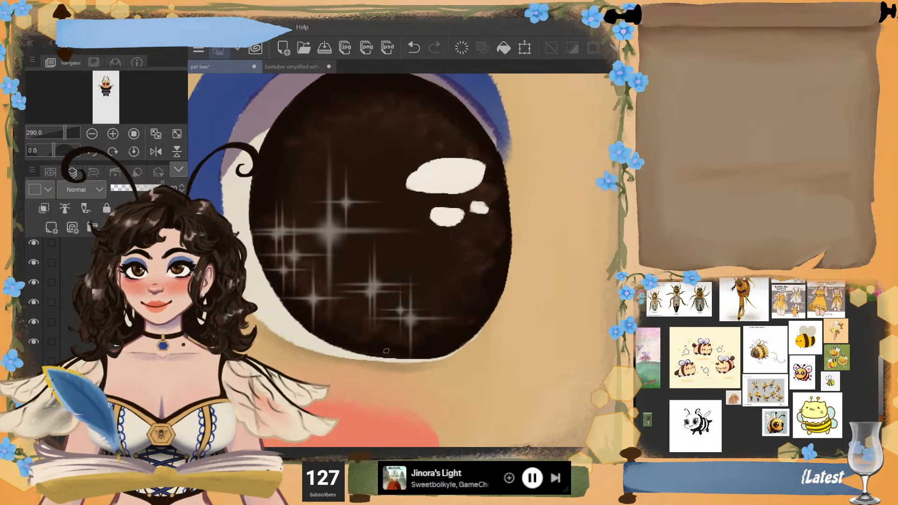
pyautogui.scroll(-1, 438, 293)
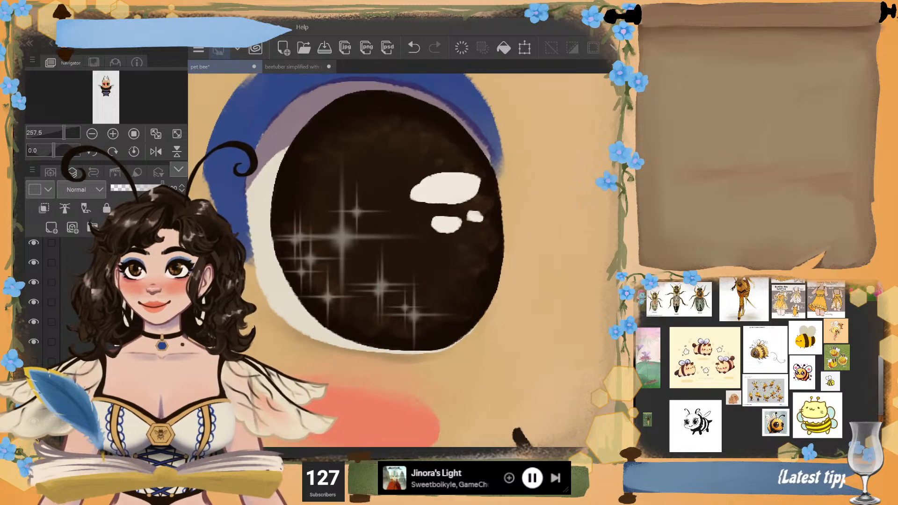
pyautogui.moveTo(421, 281); pyautogui.dragTo(351, 289)
pyautogui.scroll(-2, 421, 299)
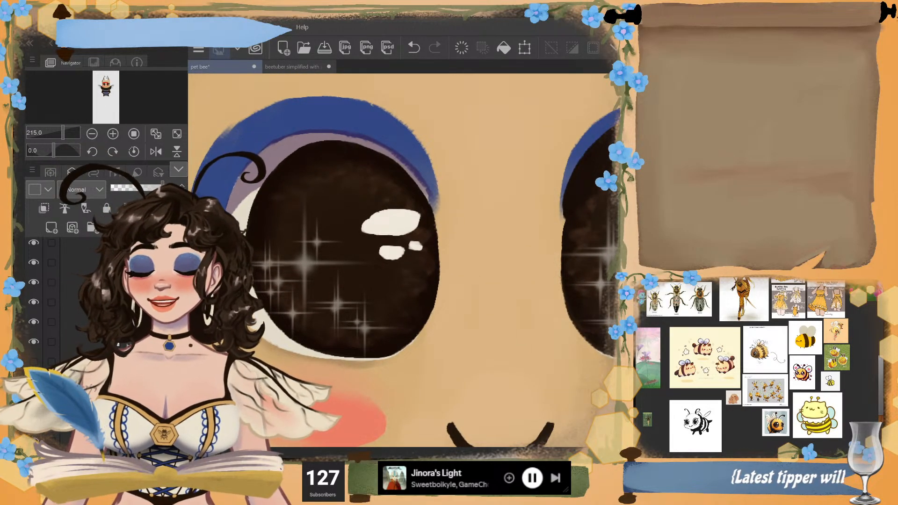
pyautogui.scroll(-2, 521, 261)
pyautogui.scroll(3, 517, 264)
pyautogui.scroll(-1, 603, 266)
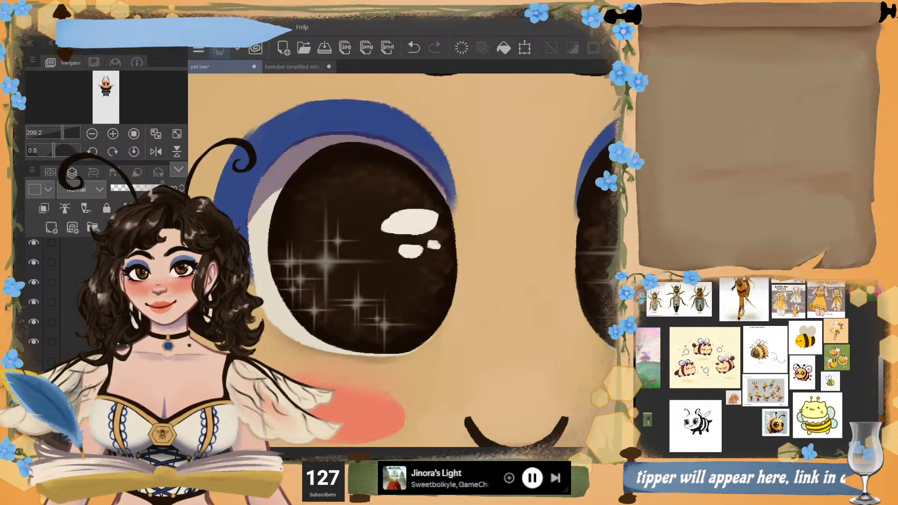
# - Compare the left-hand eye with and without its iris layers, then bring its dark upper lashes back into view
pyautogui.click(34, 342)
pyautogui.click(34, 342)
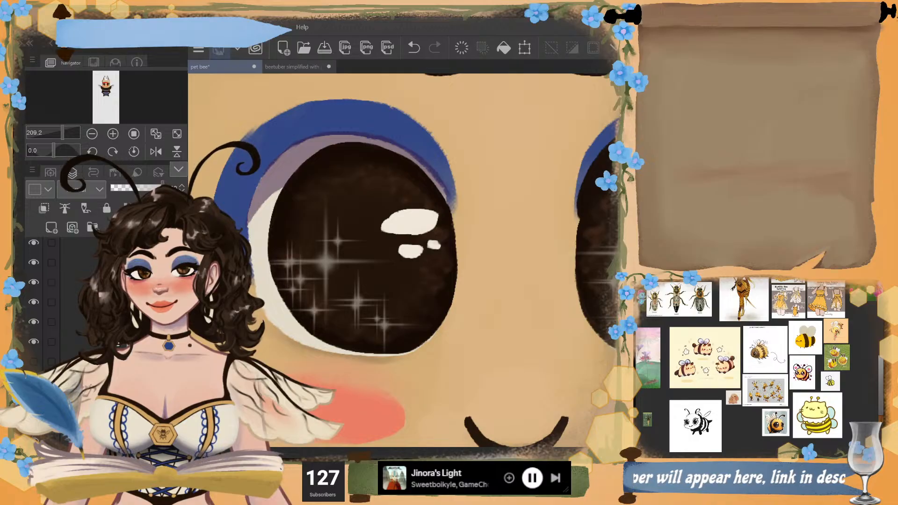
pyautogui.click(34, 342)
pyautogui.click(34, 342)
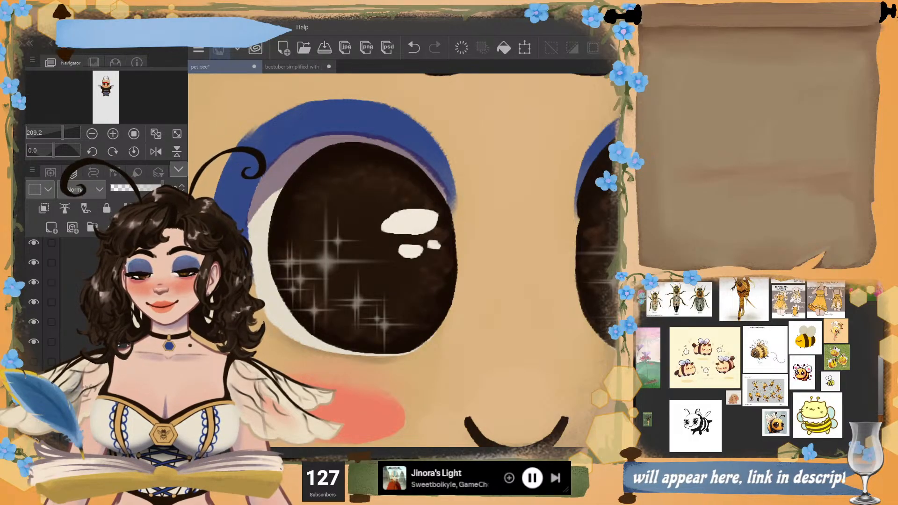
pyautogui.click(33, 381)
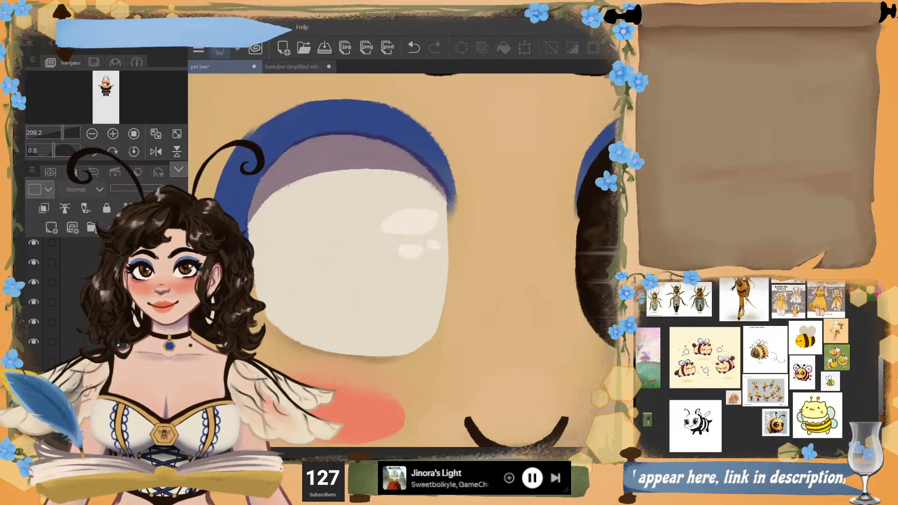
pyautogui.scroll(-3, 402, 252)
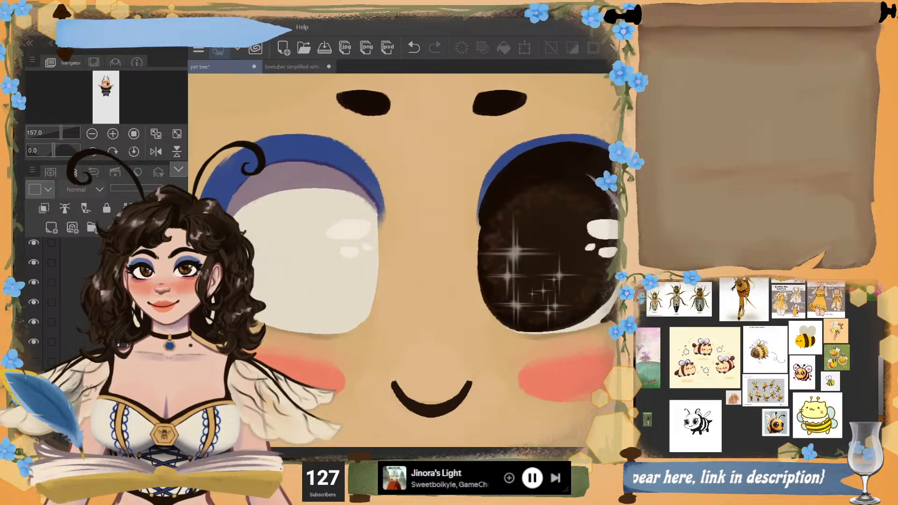
pyautogui.scroll(3, 403, 253)
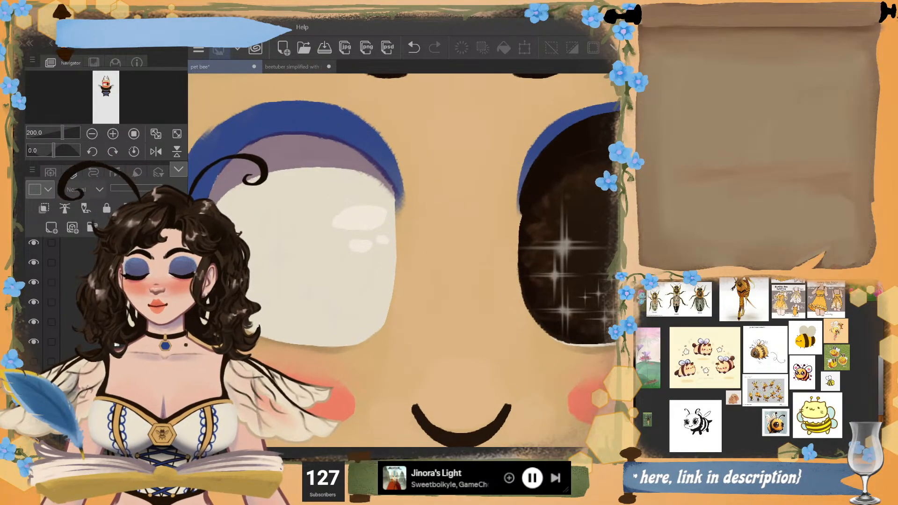
pyautogui.scroll(-2, 403, 253)
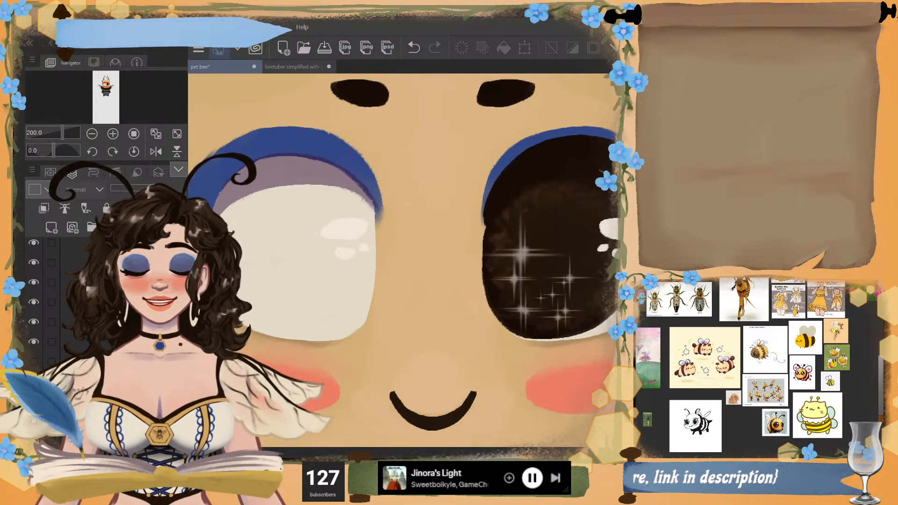
pyautogui.click(34, 381)
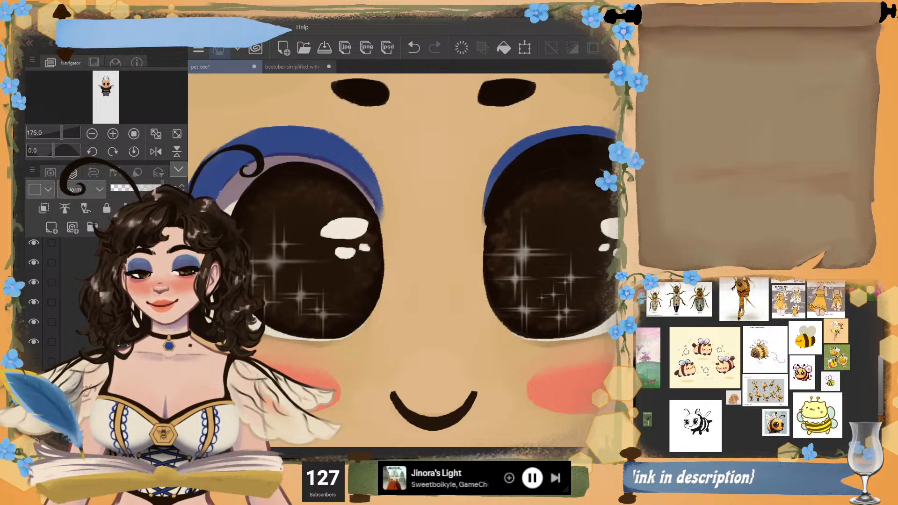
pyautogui.click(34, 382)
pyautogui.click(34, 381)
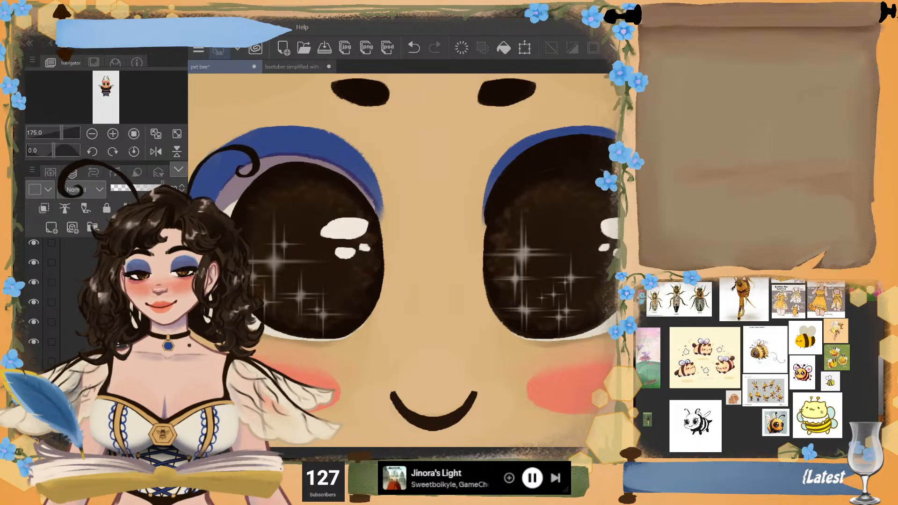
pyautogui.click(34, 362)
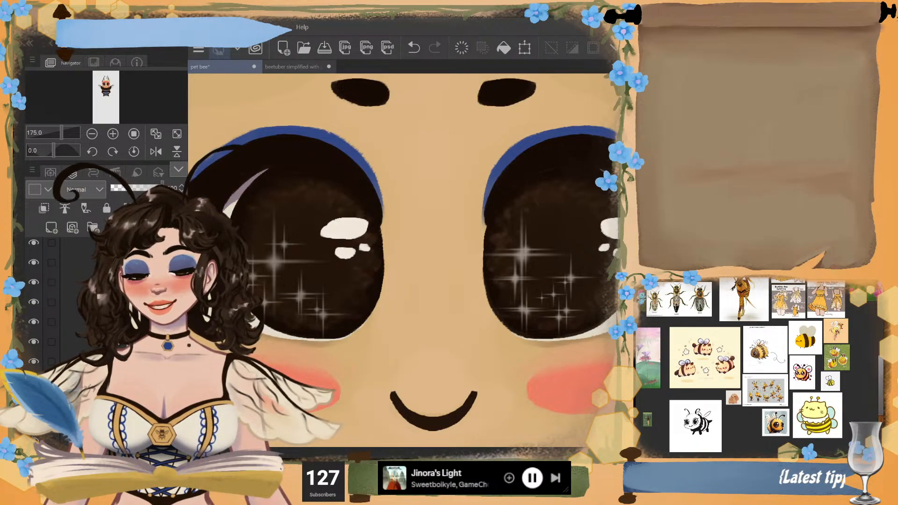
# - Select the layer of the right-hand iris and remove the dark upper lashes of that eye from view
pyautogui.scroll(5, 52, 304)
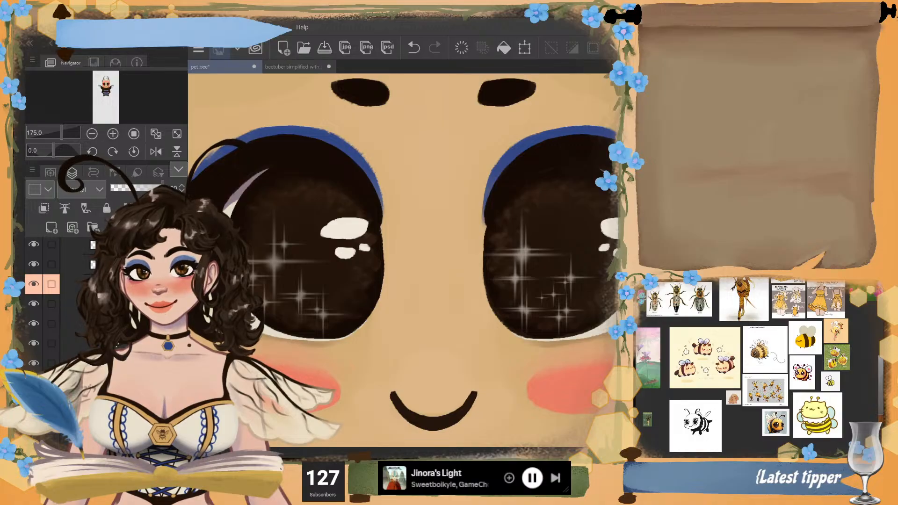
pyautogui.click(85, 304)
pyautogui.click(84, 304)
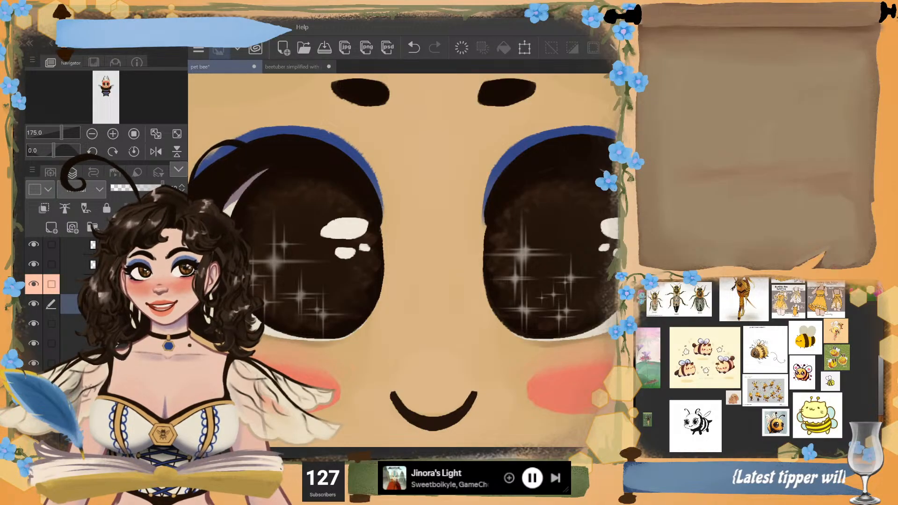
pyautogui.moveTo(523, 253); pyautogui.dragTo(340, 263)
pyautogui.scroll(3, 468, 281)
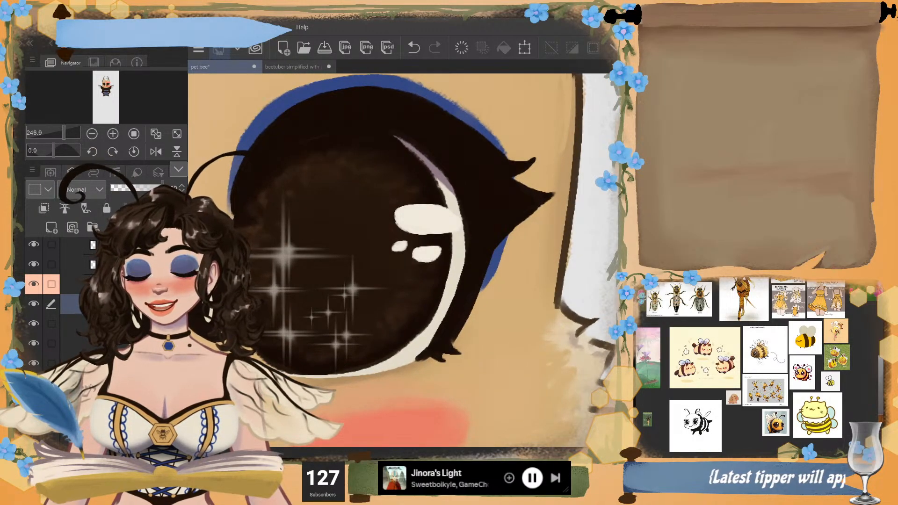
pyautogui.scroll(-2, 52, 300)
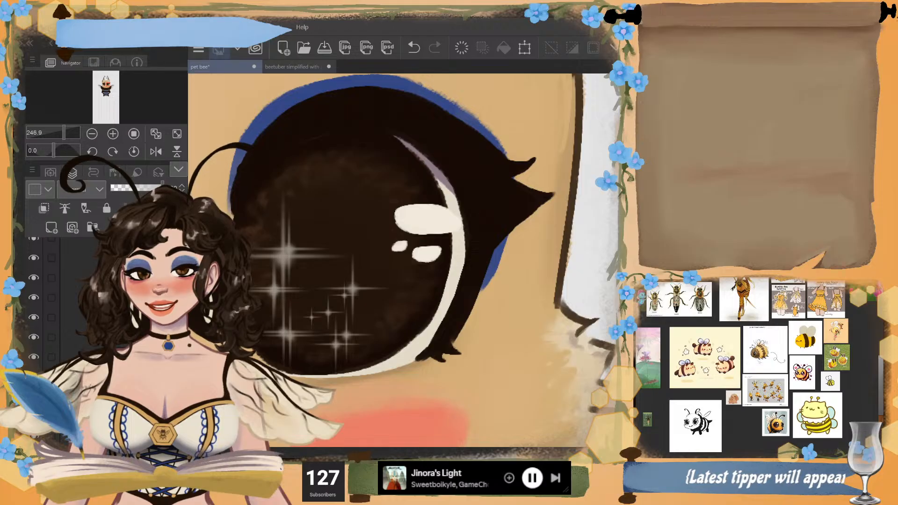
pyautogui.click(34, 377)
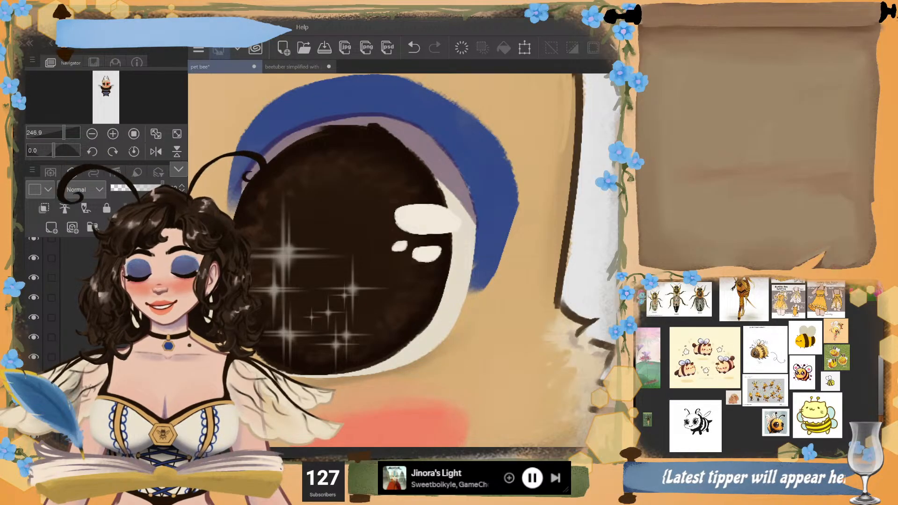
# - Clean up the rough upper rim of the right-hand iris with short strokes along its curve
pyautogui.scroll(4, 349, 101)
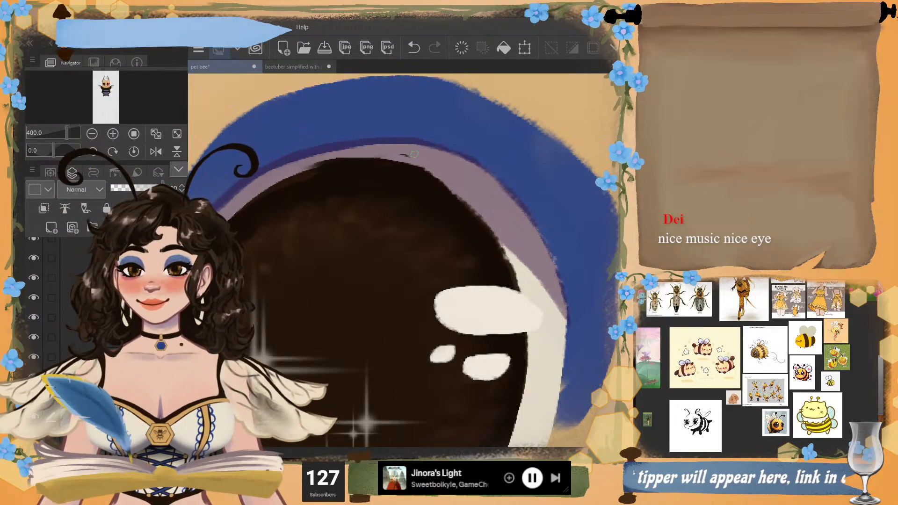
pyautogui.moveTo(391, 161); pyautogui.dragTo(434, 174)
pyautogui.moveTo(308, 165); pyautogui.dragTo(397, 161)
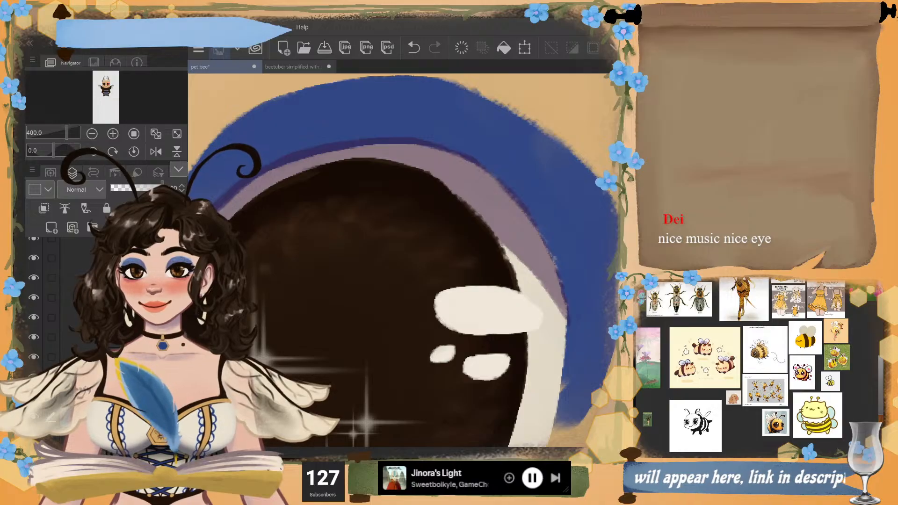
pyautogui.scroll(-5, 397, 258)
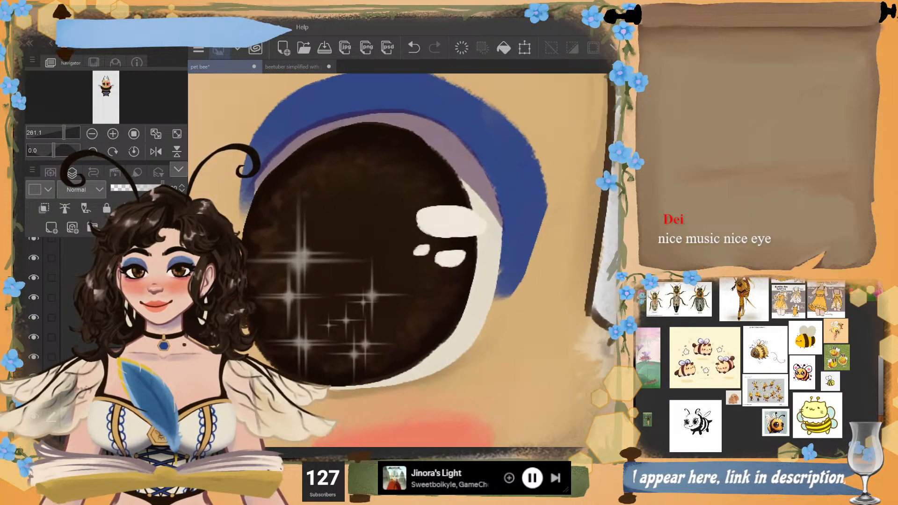
# - Refine the outer edge of the right-hand iris from its upper rim to its lower curve, undoing and retrying unsatisfactory strokes
pyautogui.scroll(2, 398, 257)
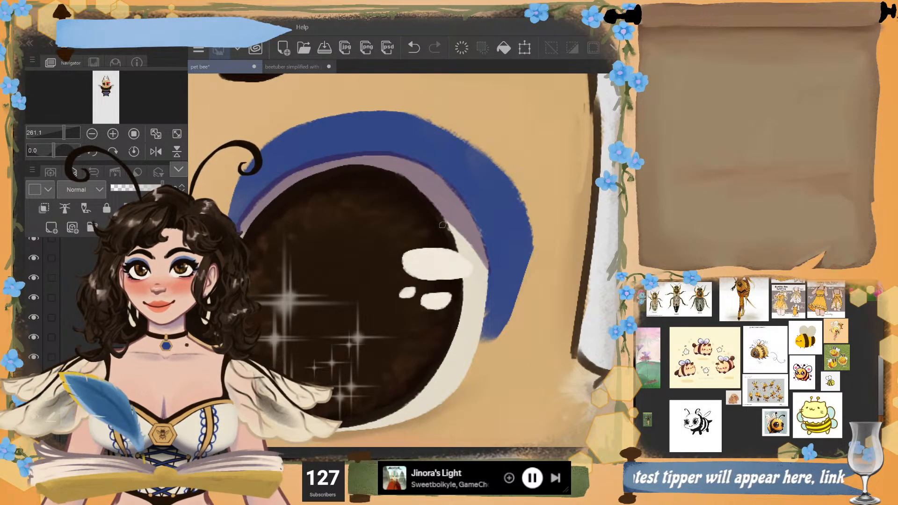
pyautogui.moveTo(408, 179); pyautogui.dragTo(458, 260)
pyautogui.hotkey('ctrl', 'z')
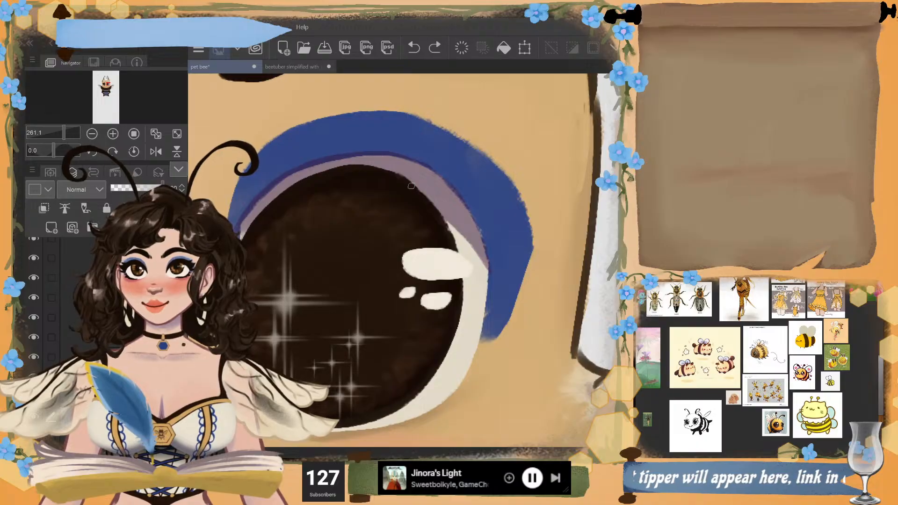
pyautogui.moveTo(411, 186); pyautogui.dragTo(456, 256)
pyautogui.hotkey('ctrl', 'z')
pyautogui.moveTo(412, 186); pyautogui.dragTo(453, 256)
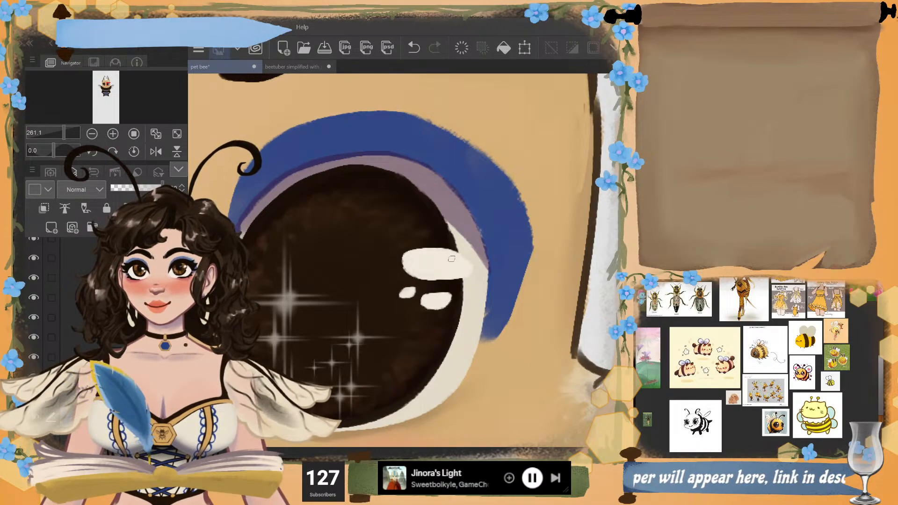
pyautogui.hotkey('ctrl', 'z')
pyautogui.moveTo(413, 186); pyautogui.dragTo(448, 243)
pyautogui.moveTo(413, 184); pyautogui.dragTo(452, 239)
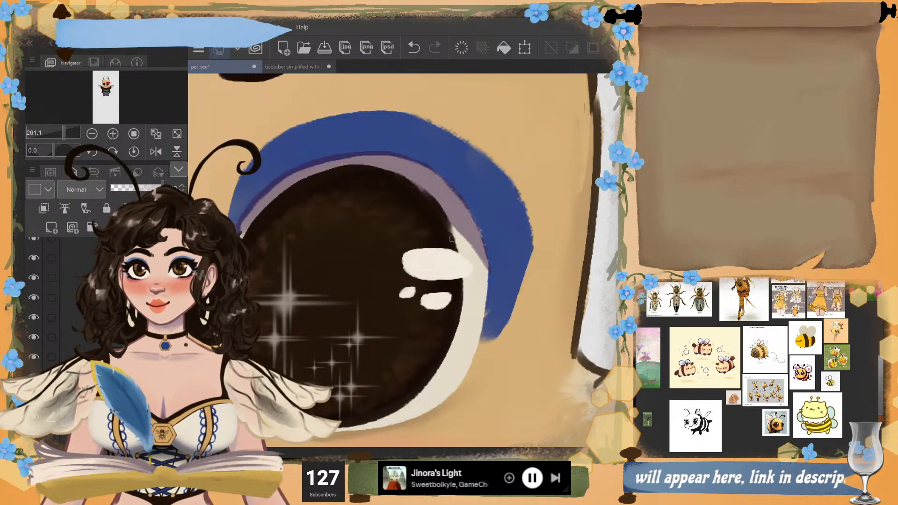
pyautogui.hotkey('ctrl', 'z')
pyautogui.moveTo(409, 183); pyautogui.dragTo(450, 250)
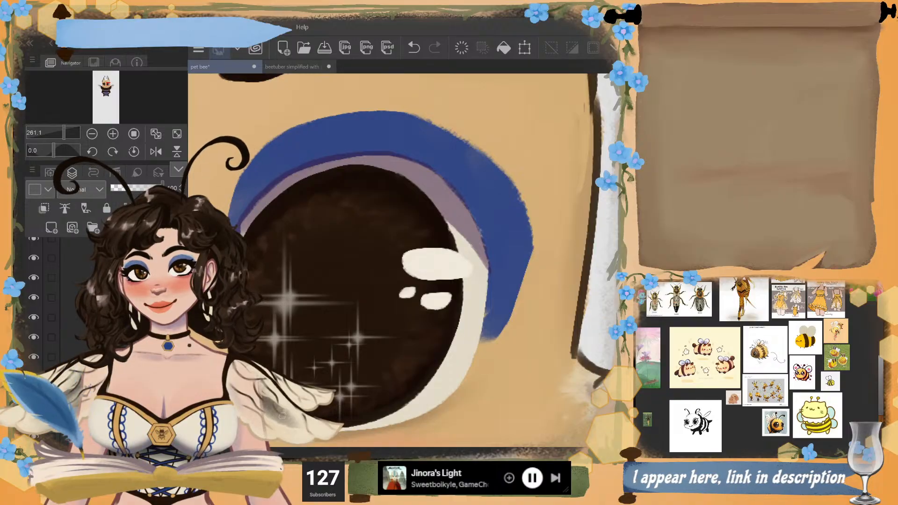
pyautogui.hotkey('ctrl', 'z')
pyautogui.moveTo(453, 339); pyautogui.dragTo(337, 424)
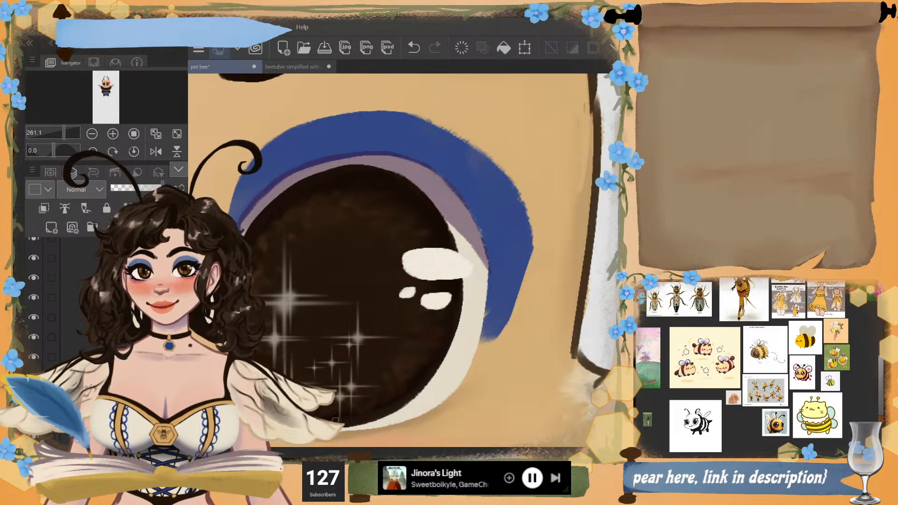
# - Check both eyes from further away and bring the right-hand eye's dark upper lashes back into view
pyautogui.scroll(-5, 335, 421)
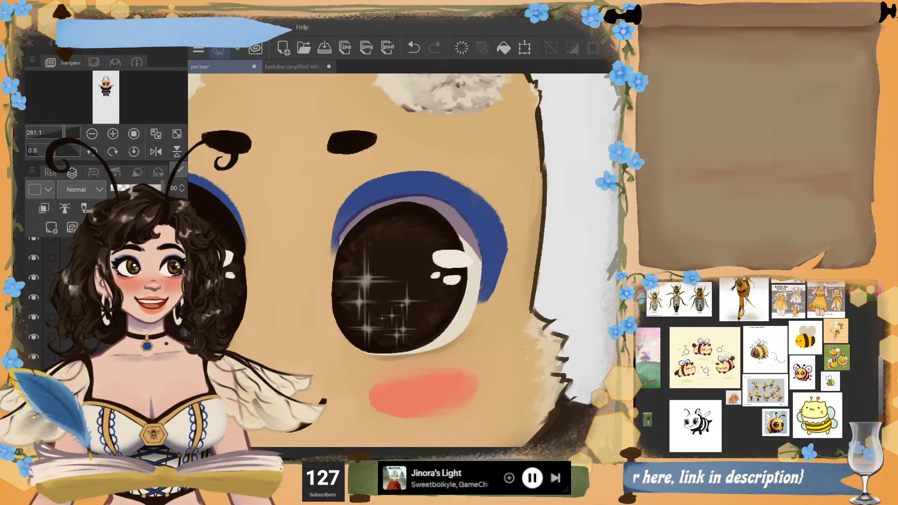
pyautogui.scroll(2, 401, 260)
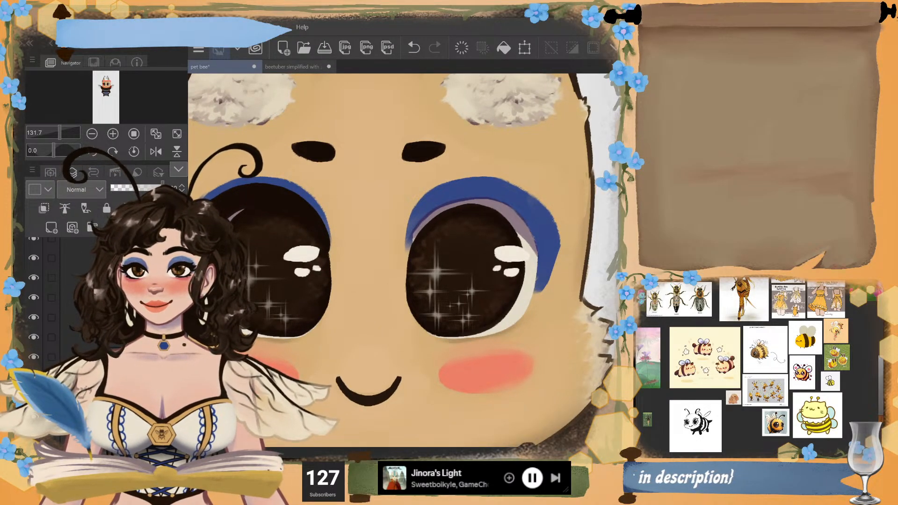
pyautogui.scroll(-1, 402, 260)
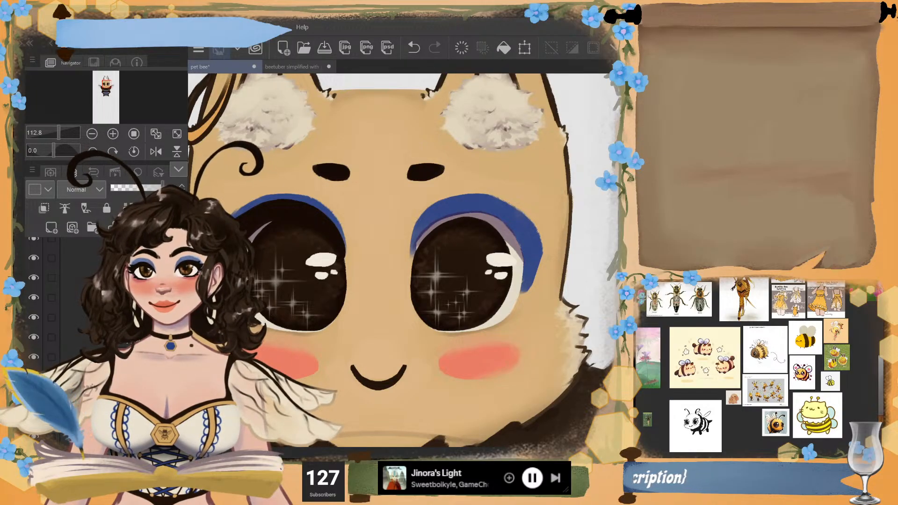
pyautogui.click(34, 377)
# - Select the folder above the unused sketch layers and look through the character's layer stack
pyautogui.scroll(5, 51, 337)
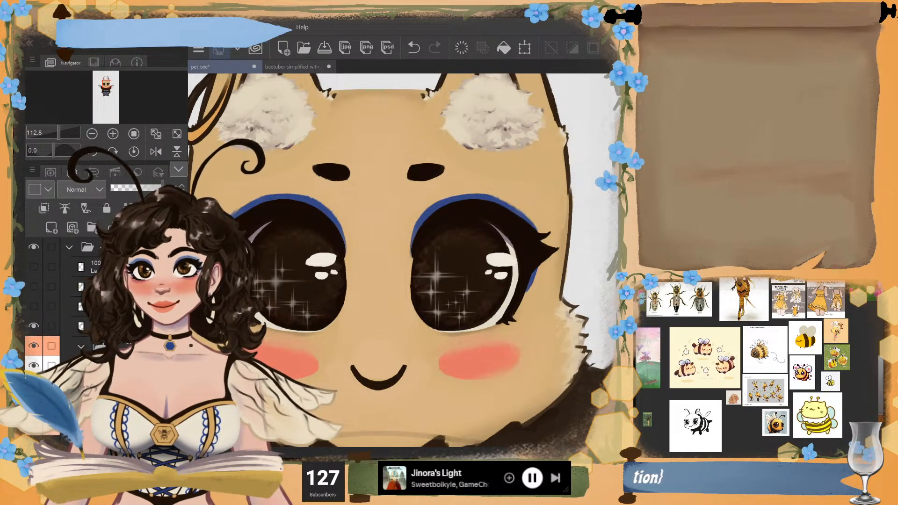
pyautogui.click(108, 247)
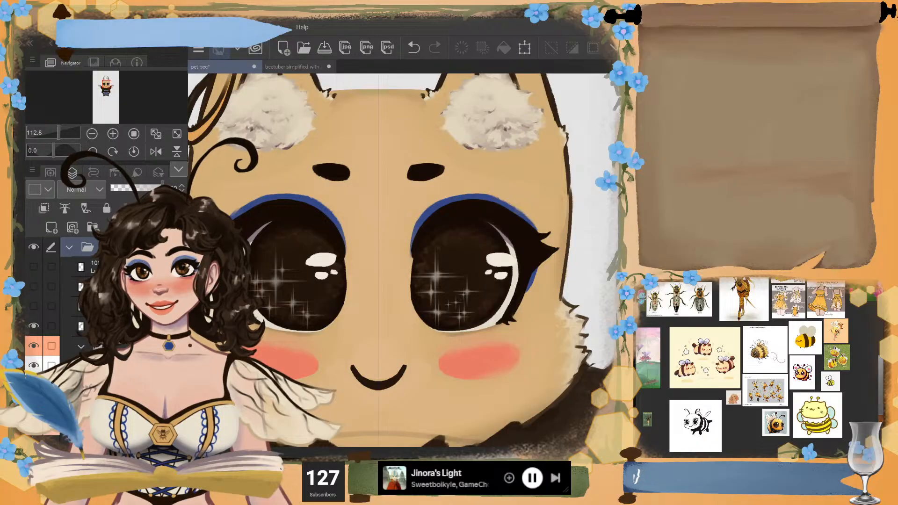
pyautogui.scroll(-3, 51, 304)
pyautogui.scroll(-5, 52, 305)
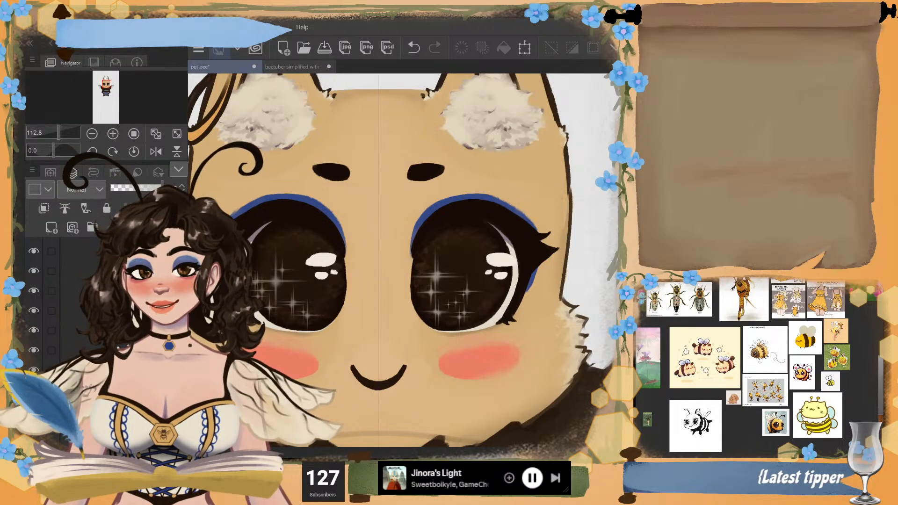
pyautogui.scroll(4, 52, 304)
pyautogui.scroll(2, 51, 304)
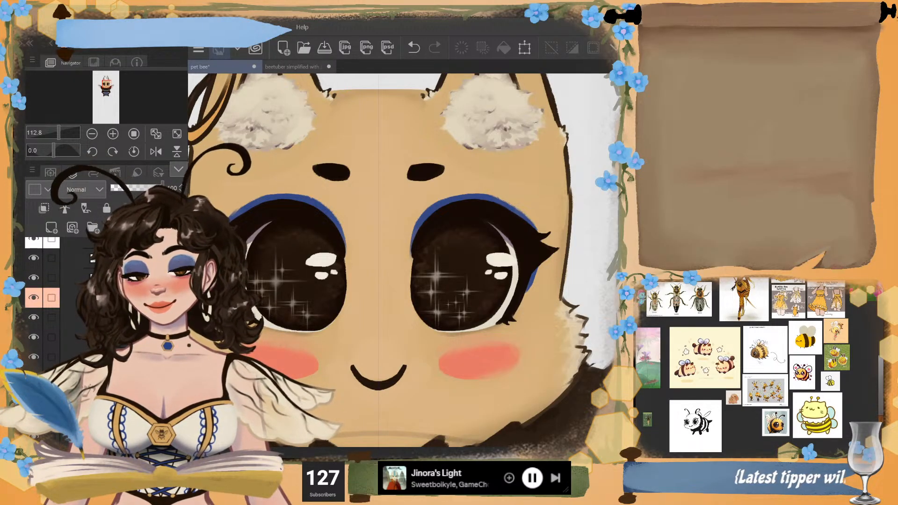
pyautogui.scroll(4, 52, 304)
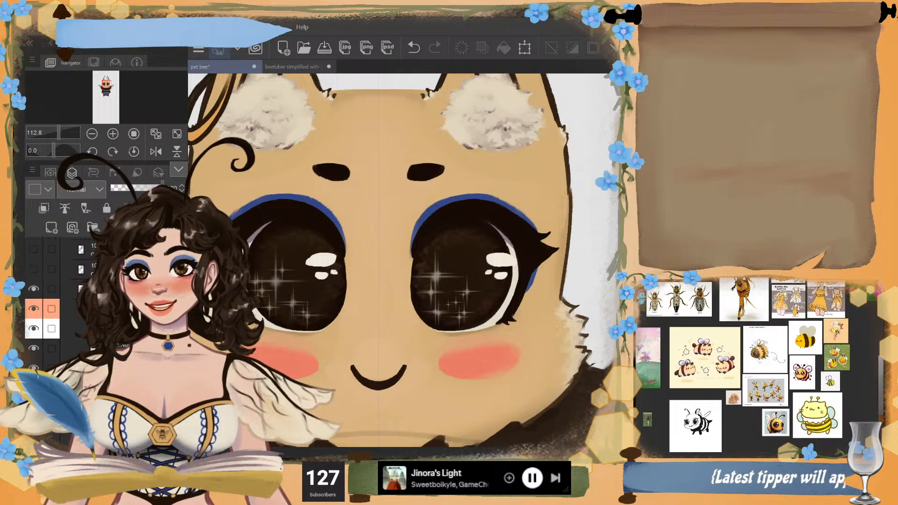
pyautogui.scroll(-4, 51, 304)
pyautogui.scroll(-8, 52, 304)
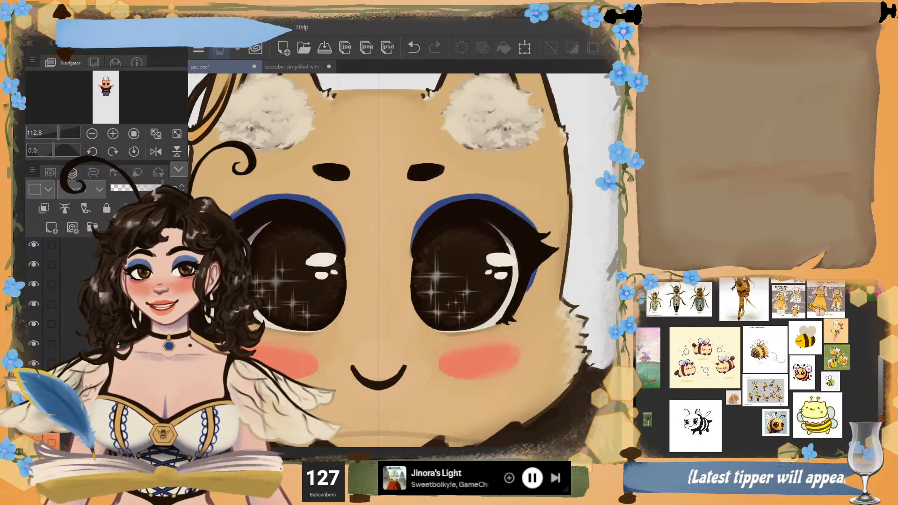
pyautogui.scroll(-3, 52, 304)
pyautogui.scroll(3, 52, 304)
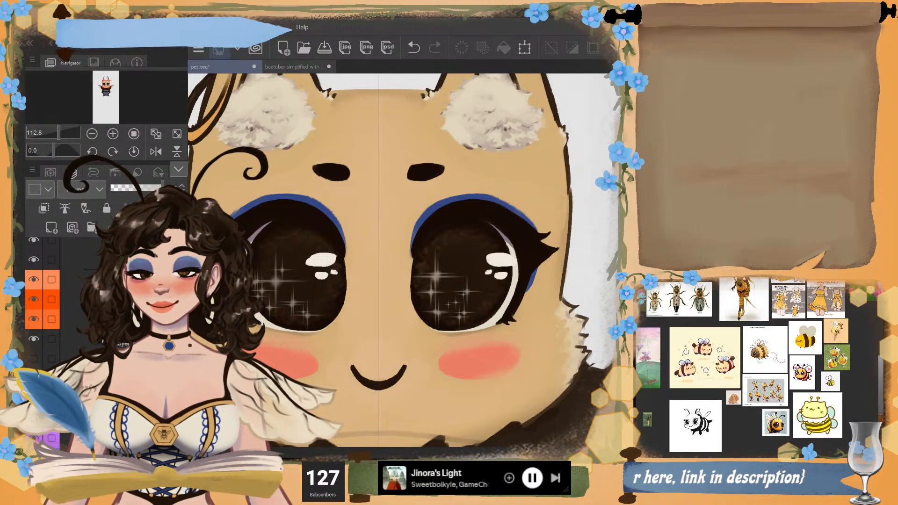
pyautogui.scroll(3, 106, 342)
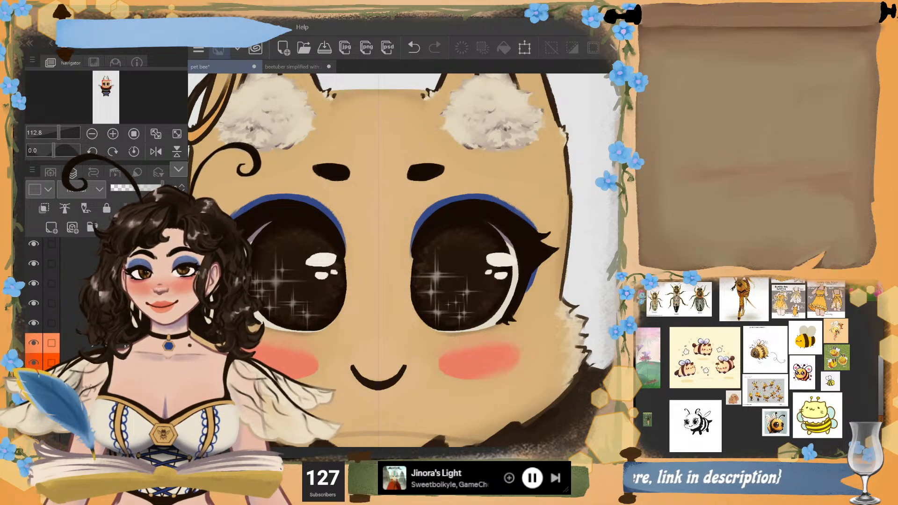
pyautogui.scroll(-1, 107, 342)
pyautogui.scroll(1, 107, 342)
pyautogui.scroll(4, 106, 304)
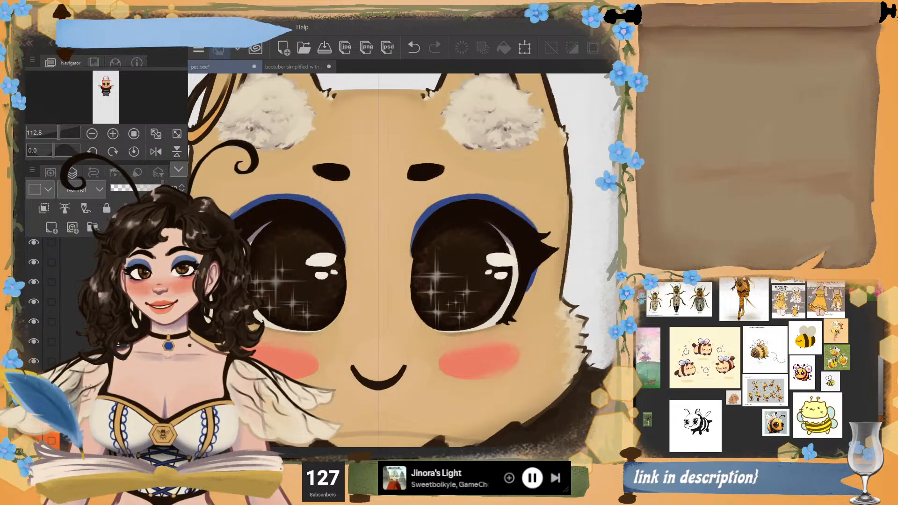
# - Toggle individual layers' visibility in the character's layer stack to identify the right-hand eye's iris and upper-lash layers
pyautogui.scroll(2, 106, 304)
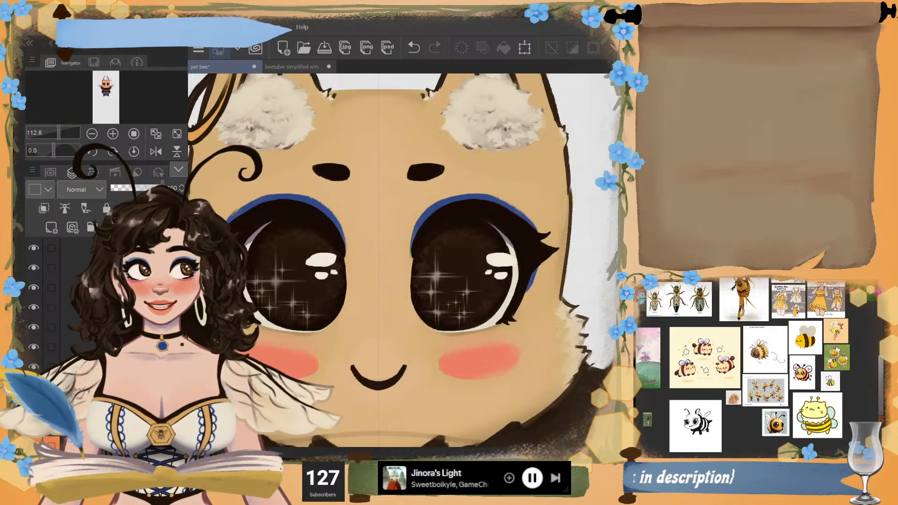
pyautogui.scroll(1, 106, 304)
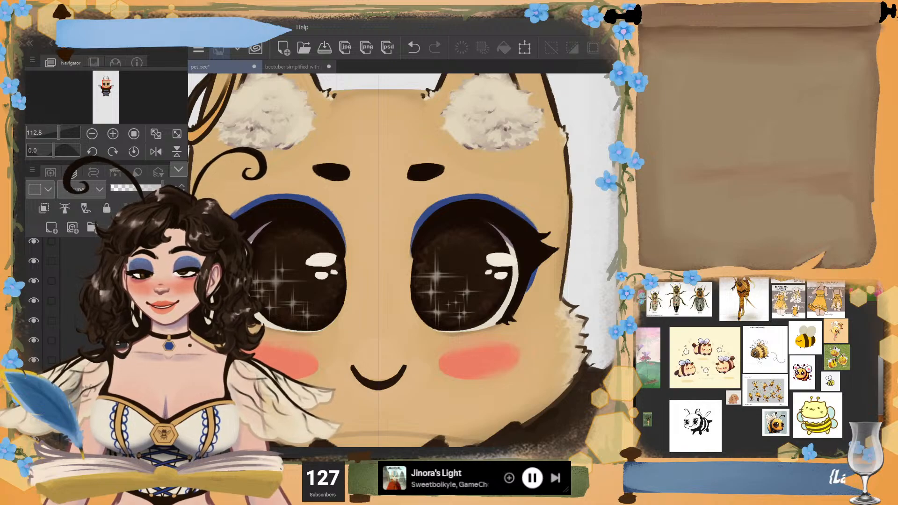
pyautogui.click(34, 321)
pyautogui.click(34, 321)
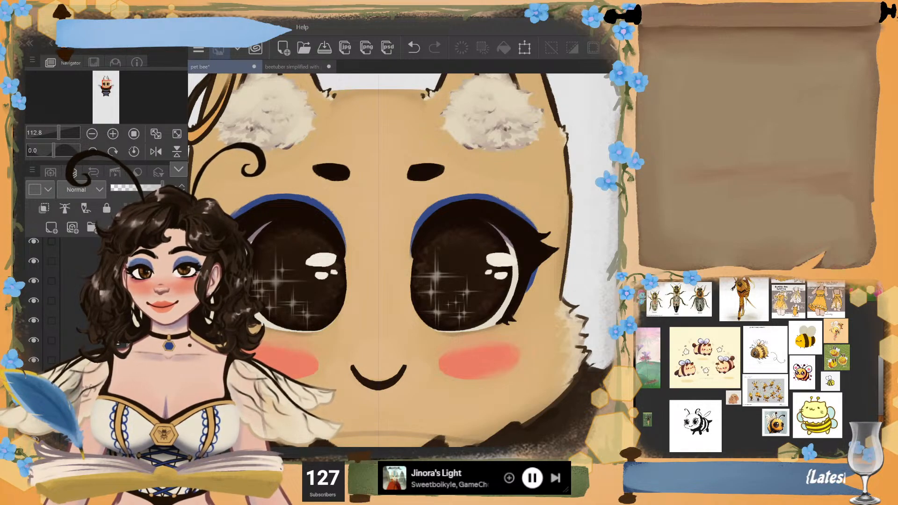
pyautogui.click(34, 381)
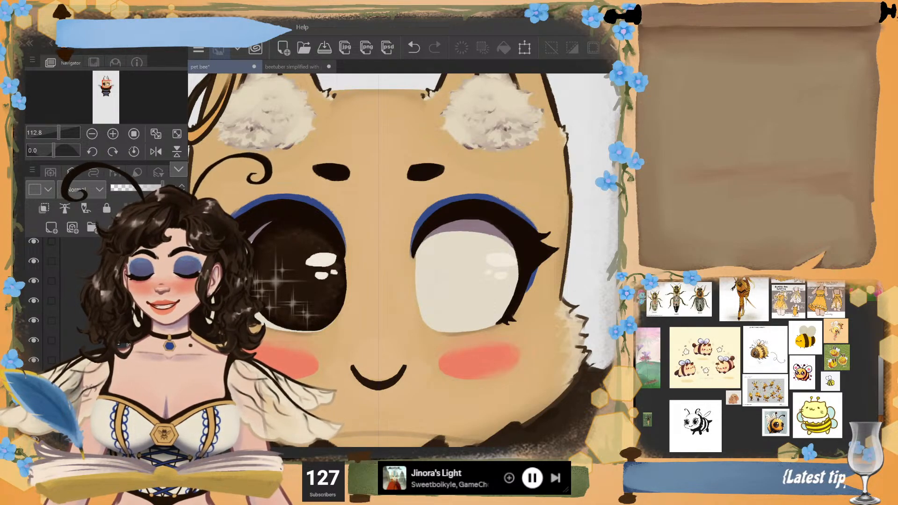
pyautogui.click(33, 400)
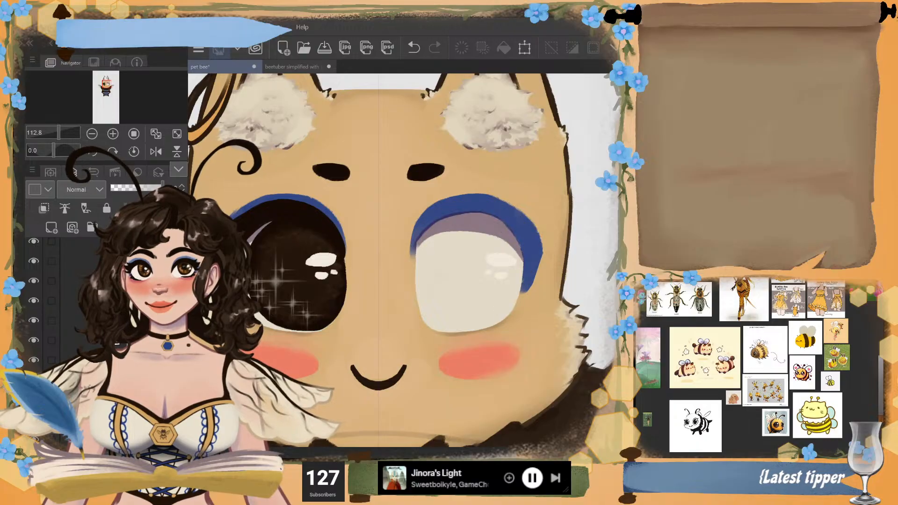
pyautogui.click(34, 400)
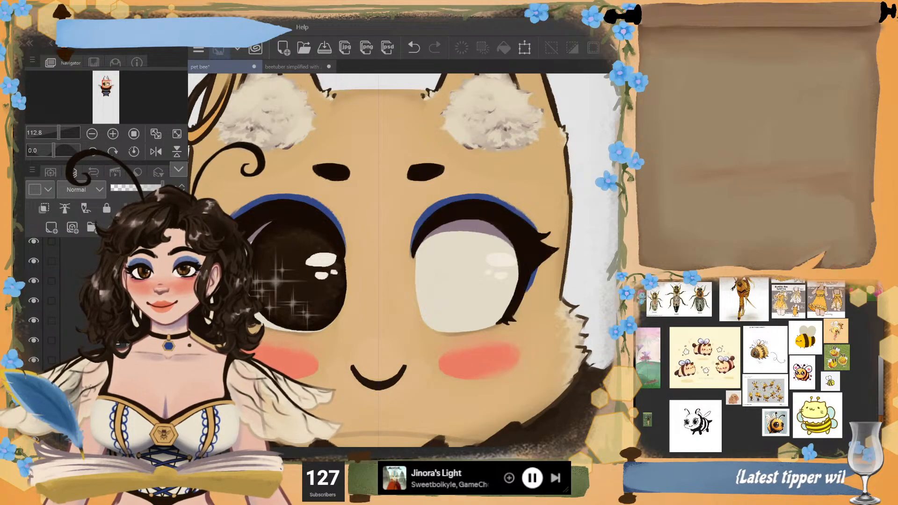
# - Lower the opacity of the right-hand eye's dark lashes and restored iris until the eye white beneath shows through
pyautogui.click(143, 188)
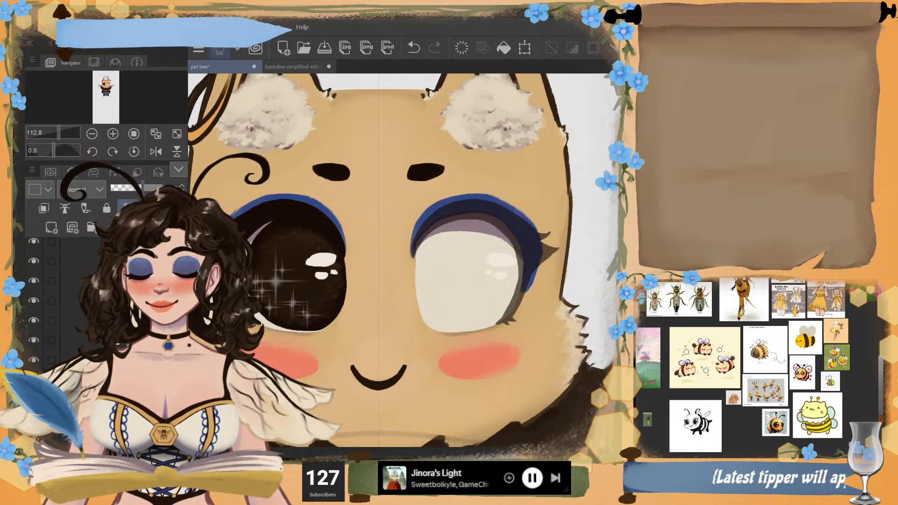
pyautogui.click(116, 400)
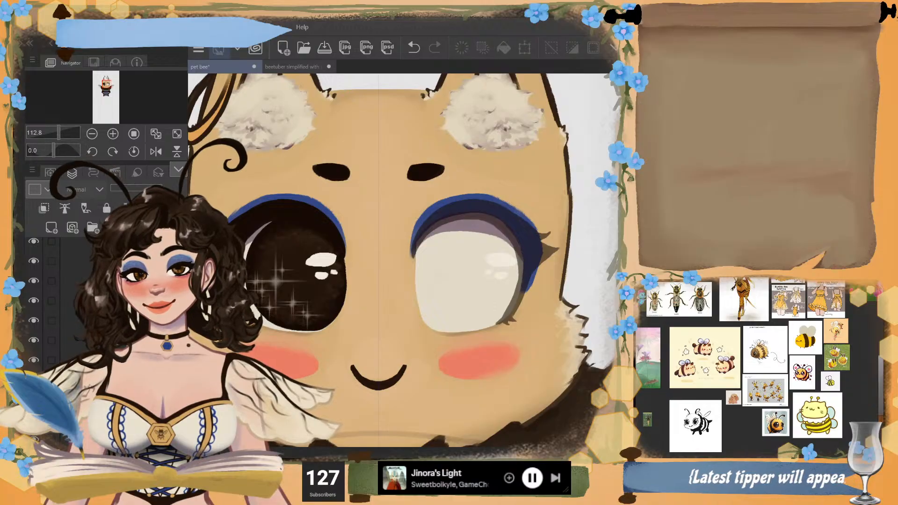
pyautogui.click(34, 400)
pyautogui.click(137, 188)
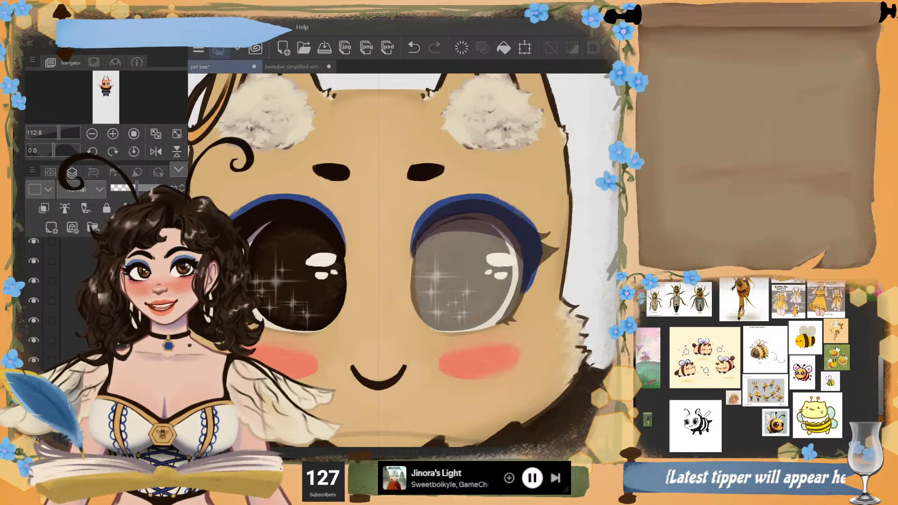
pyautogui.moveTo(136, 188); pyautogui.dragTo(121, 188)
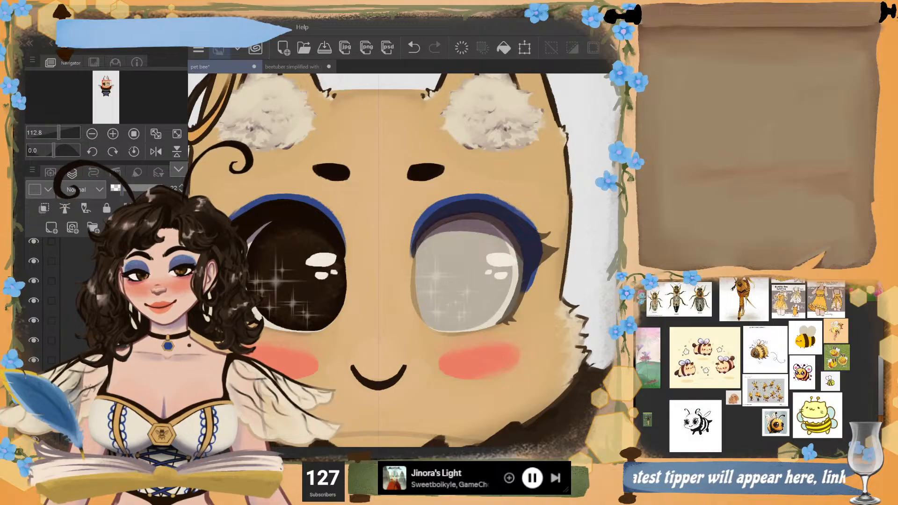
pyautogui.moveTo(140, 188); pyautogui.dragTo(126, 188)
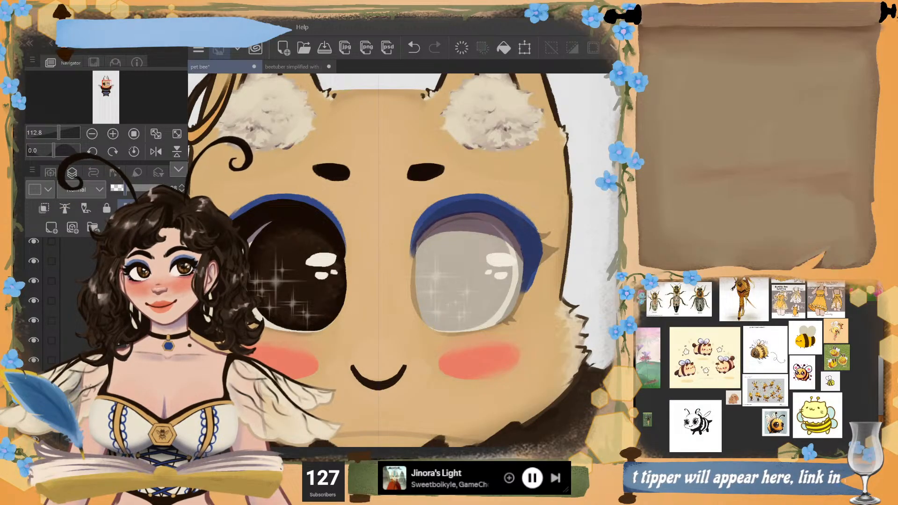
# - Reduce the opacity of the left-hand eye's lashes and iris to match the faded right-hand eye
pyautogui.scroll(5, 106, 337)
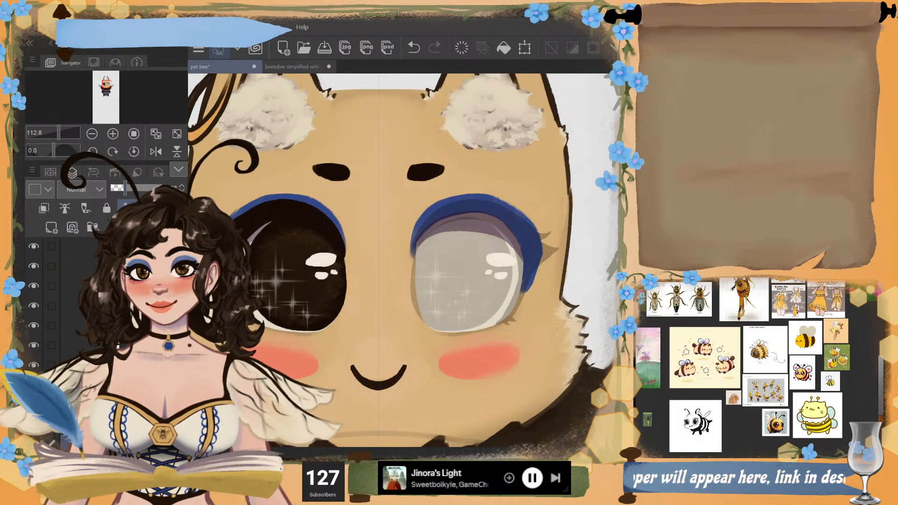
pyautogui.click(106, 309)
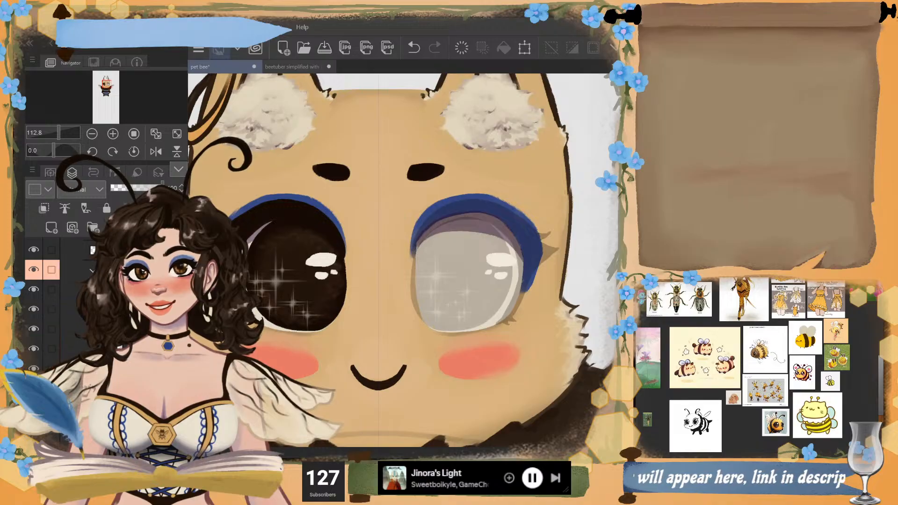
pyautogui.scroll(-5, 107, 337)
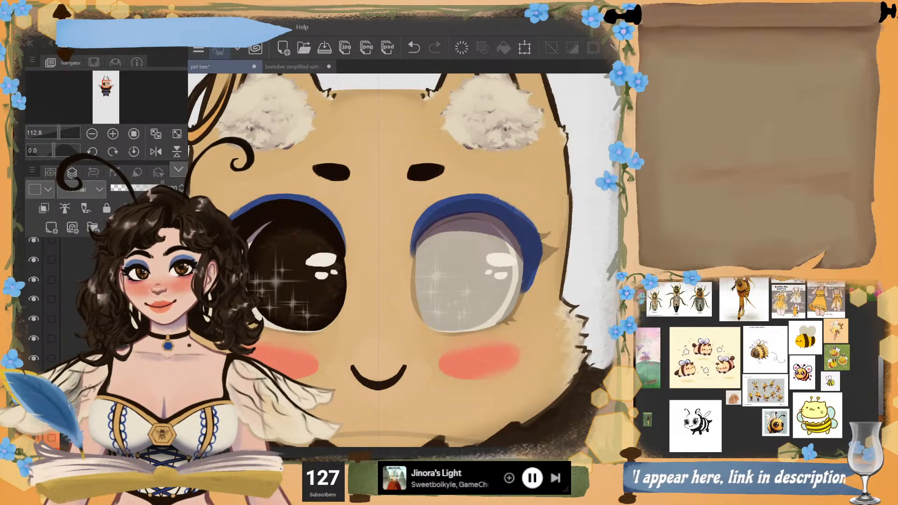
pyautogui.click(124, 188)
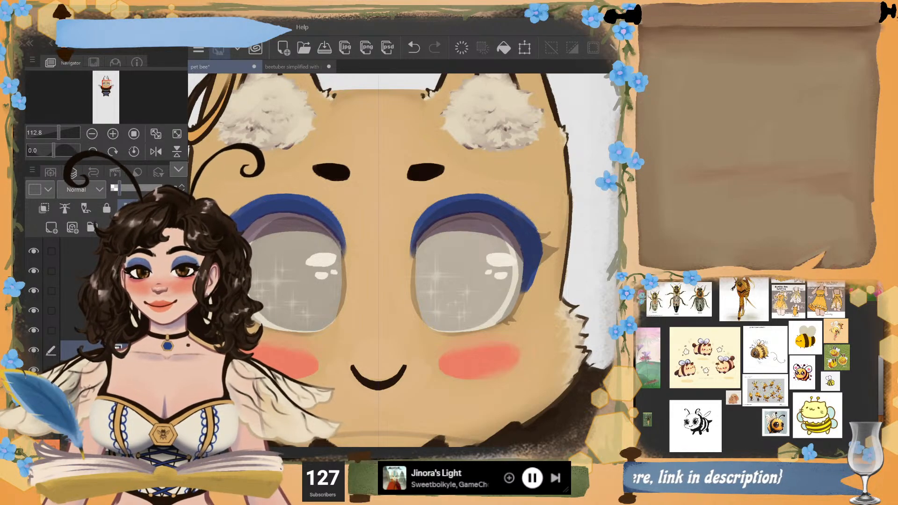
# - Select the eye-white layer and widen the white along the inner edges of both eyes with mirrored strokes
pyautogui.scroll(5, 108, 304)
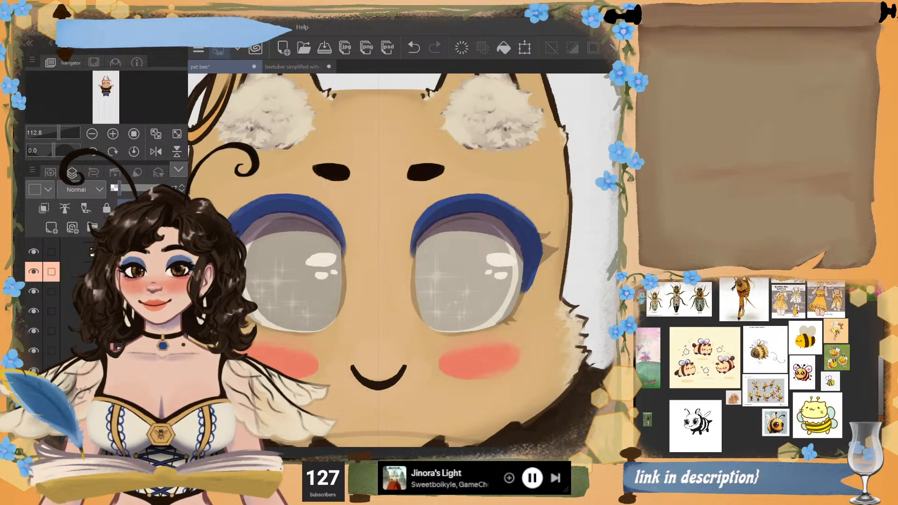
pyautogui.click(95, 292)
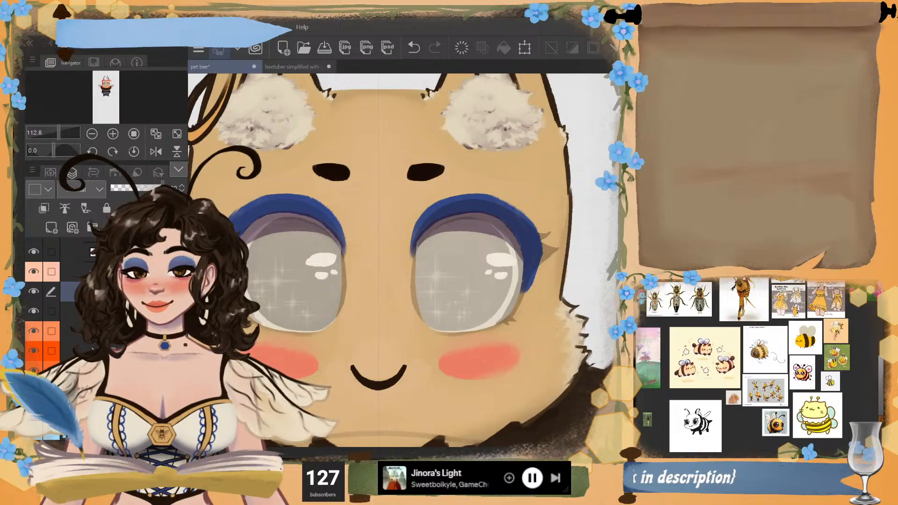
pyautogui.scroll(3, 443, 299)
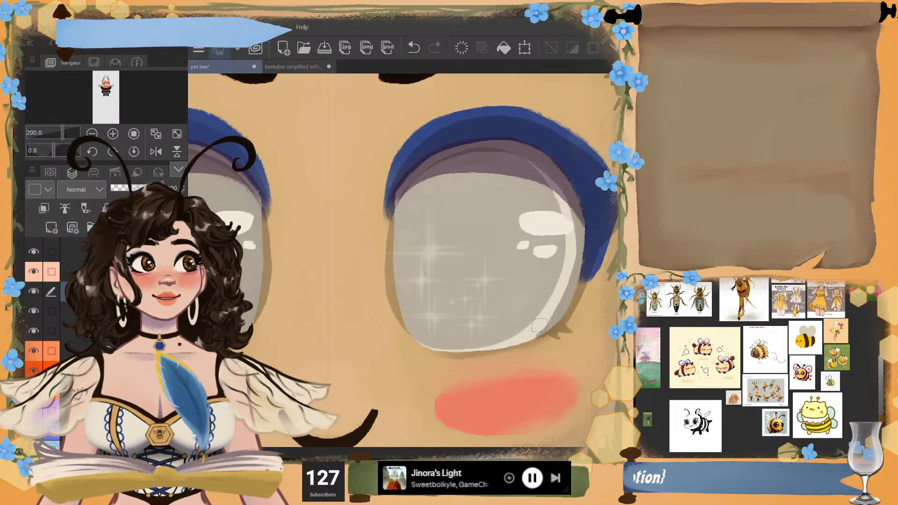
pyautogui.moveTo(396, 220)
pyautogui.mouseDown()
pyautogui.moveTo(403, 301)
pyautogui.moveTo(426, 337)
pyautogui.mouseUp()
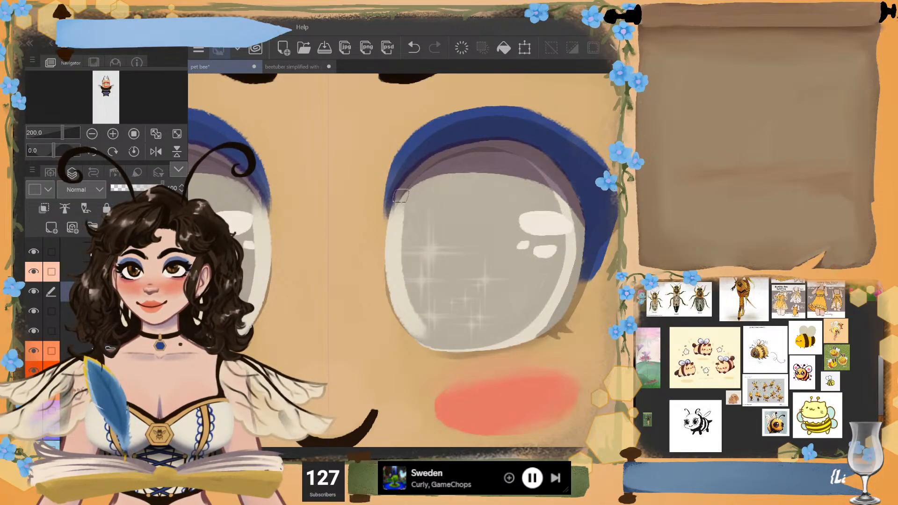
pyautogui.moveTo(401, 196)
pyautogui.mouseDown()
pyautogui.moveTo(394, 274)
pyautogui.moveTo(412, 327)
pyautogui.moveTo(398, 210)
pyautogui.moveTo(394, 278)
pyautogui.moveTo(426, 338)
pyautogui.mouseUp()
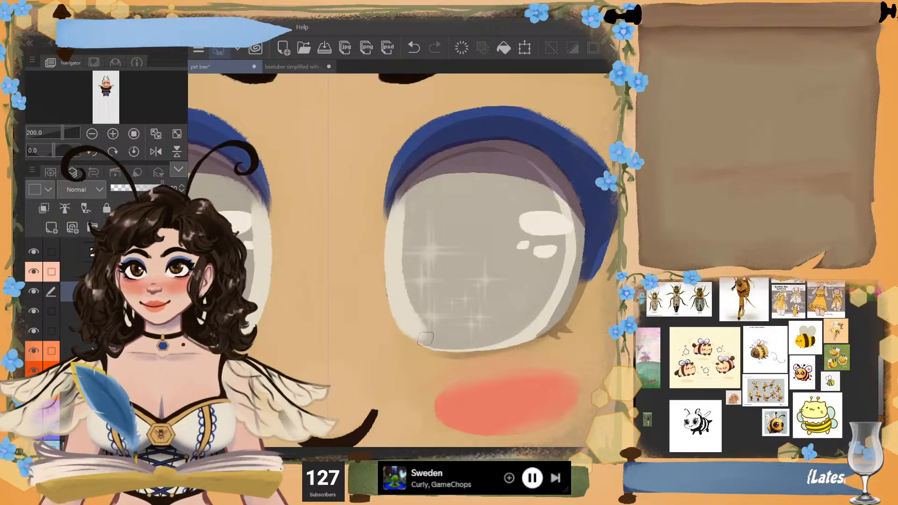
# - Try extending the eye white around the lower inner curve, undoing the unsatisfactory strokes
pyautogui.moveTo(392, 243)
pyautogui.mouseDown()
pyautogui.moveTo(403, 312)
pyautogui.moveTo(455, 345)
pyautogui.mouseUp()
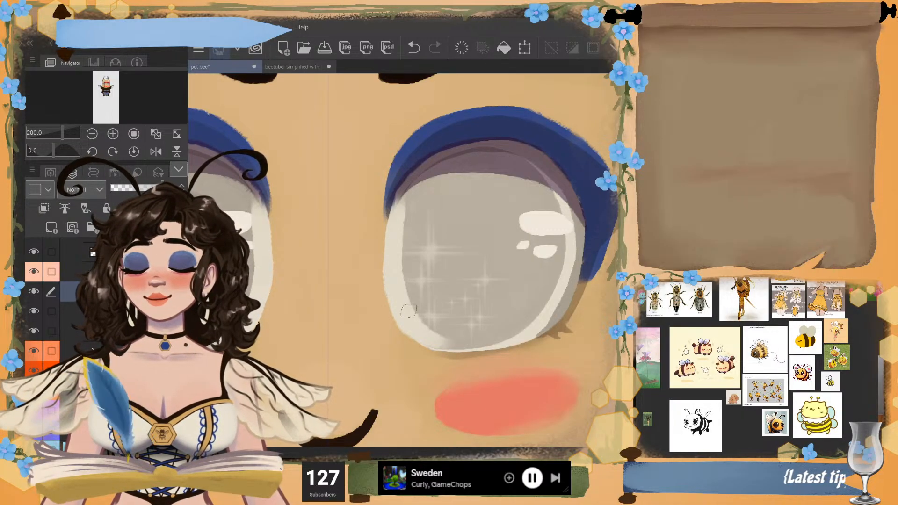
pyautogui.hotkey('ctrl', 'z')
pyautogui.hotkey('ctrl', 'y')
pyautogui.hotkey('ctrl', 'z')
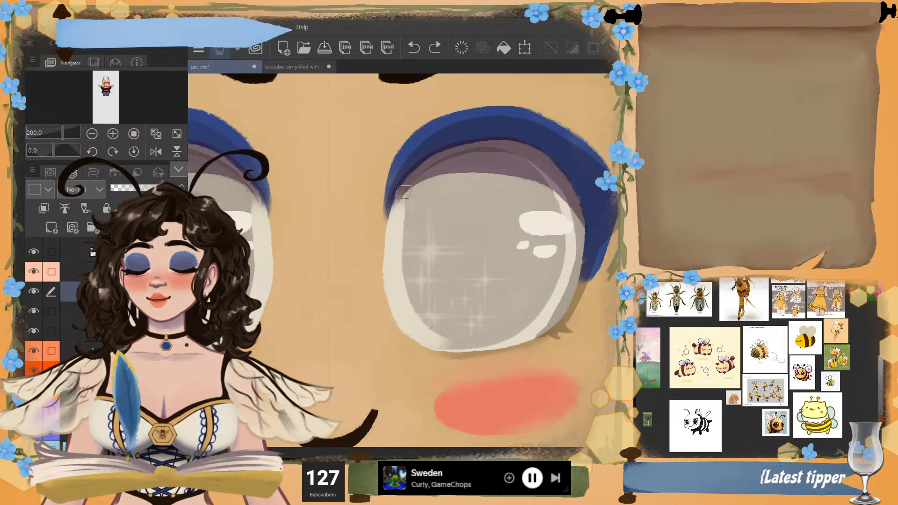
pyautogui.moveTo(403, 191)
pyautogui.mouseDown()
pyautogui.moveTo(395, 265)
pyautogui.moveTo(418, 321)
pyautogui.moveTo(490, 346)
pyautogui.mouseUp()
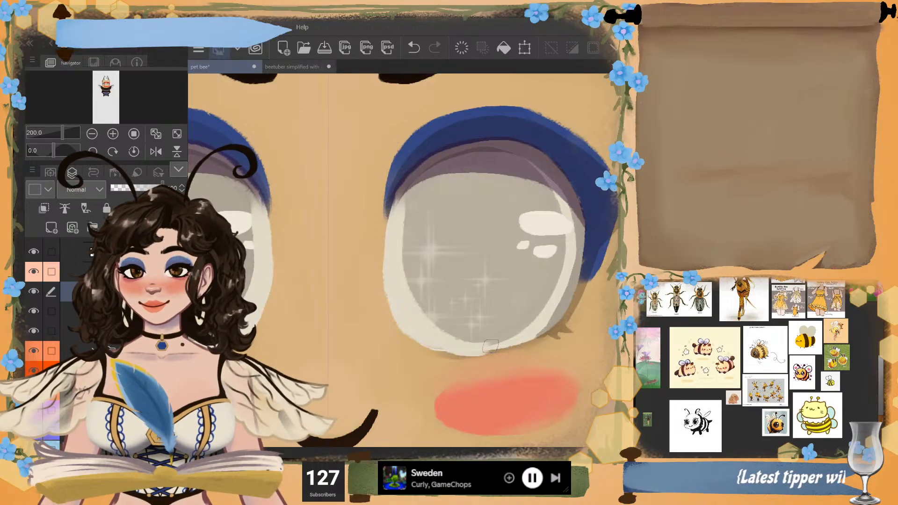
pyautogui.hotkey('ctrl', 'z')
pyautogui.hotkey('ctrl', 'z')
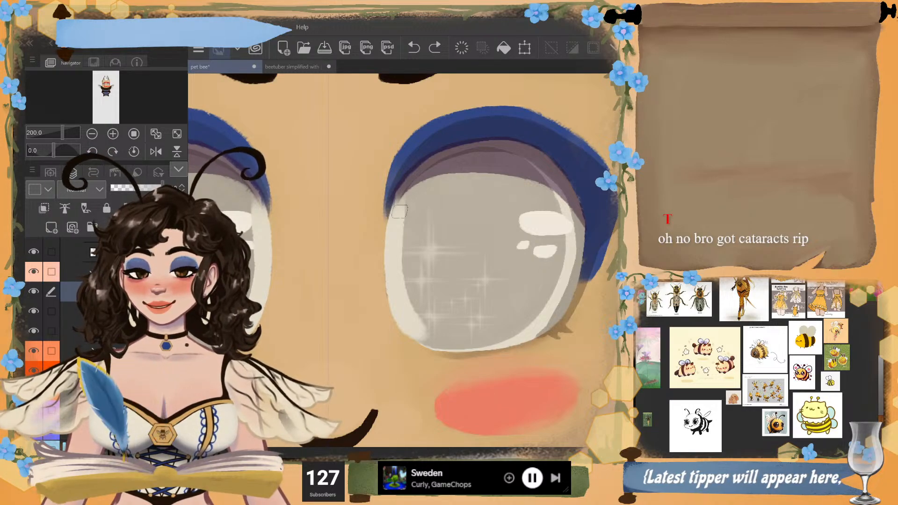
# - Repaint the eye white down the inner edge and around the lower curve of the faded iris
pyautogui.moveTo(400, 211); pyautogui.dragTo(422, 322)
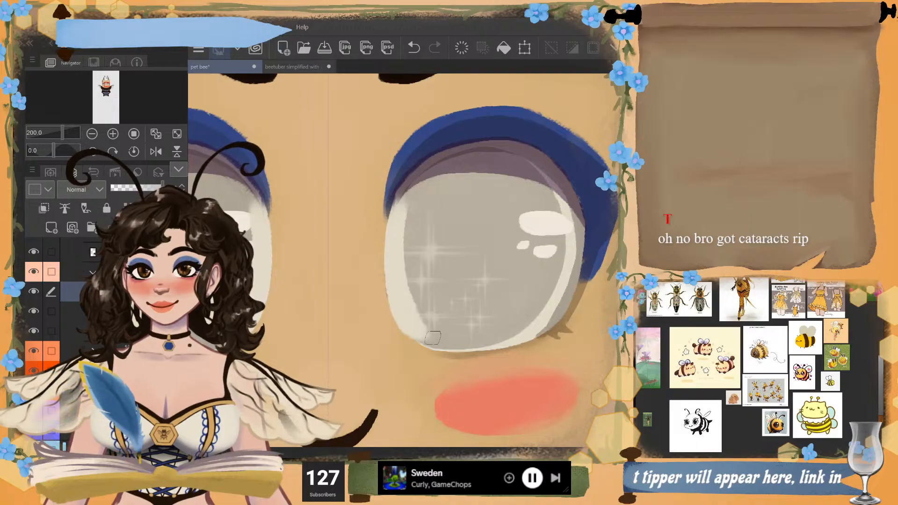
pyautogui.moveTo(433, 338)
pyautogui.mouseDown()
pyautogui.moveTo(471, 341)
pyautogui.moveTo(405, 309)
pyautogui.moveTo(471, 341)
pyautogui.mouseUp()
pyautogui.moveTo(412, 327); pyautogui.dragTo(396, 251)
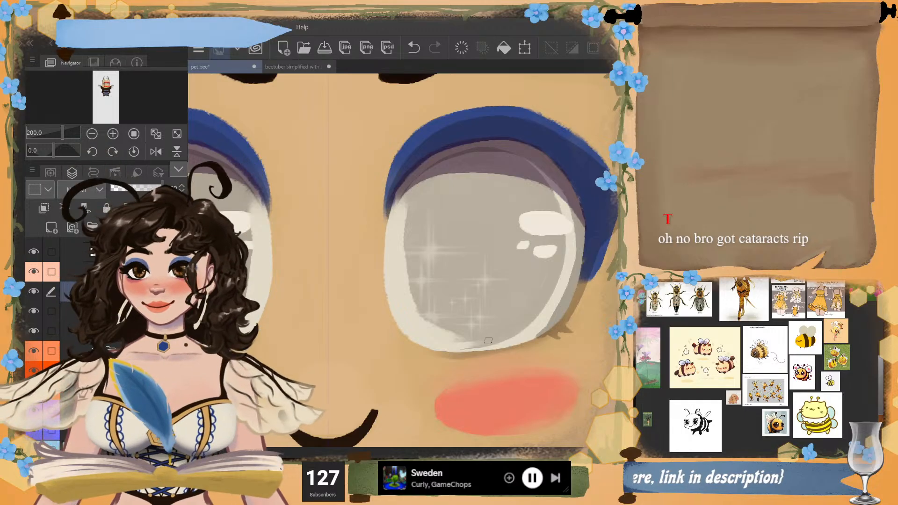
# - Paint a white rim along the upper edge of the eye white, undoing and retrying uneven strokes
pyautogui.moveTo(396, 199); pyautogui.dragTo(469, 144)
pyautogui.hotkey('ctrl', 'z')
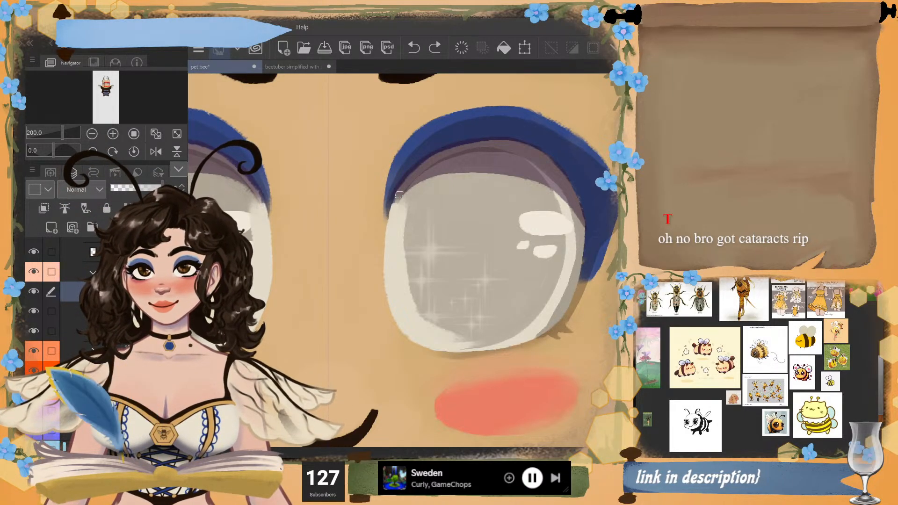
pyautogui.moveTo(399, 194)
pyautogui.mouseDown()
pyautogui.moveTo(425, 161)
pyautogui.moveTo(492, 148)
pyautogui.mouseUp()
pyautogui.moveTo(415, 173)
pyautogui.mouseDown()
pyautogui.moveTo(485, 142)
pyautogui.moveTo(528, 146)
pyautogui.mouseUp()
pyautogui.hotkey('ctrl', 'z')
pyautogui.moveTo(452, 147)
pyautogui.mouseDown()
pyautogui.moveTo(523, 145)
pyautogui.moveTo(545, 162)
pyautogui.moveTo(577, 220)
pyautogui.mouseUp()
pyautogui.hotkey('ctrl', 'z')
pyautogui.moveTo(541, 154); pyautogui.dragTo(583, 203)
pyautogui.hotkey('ctrl', 'z')
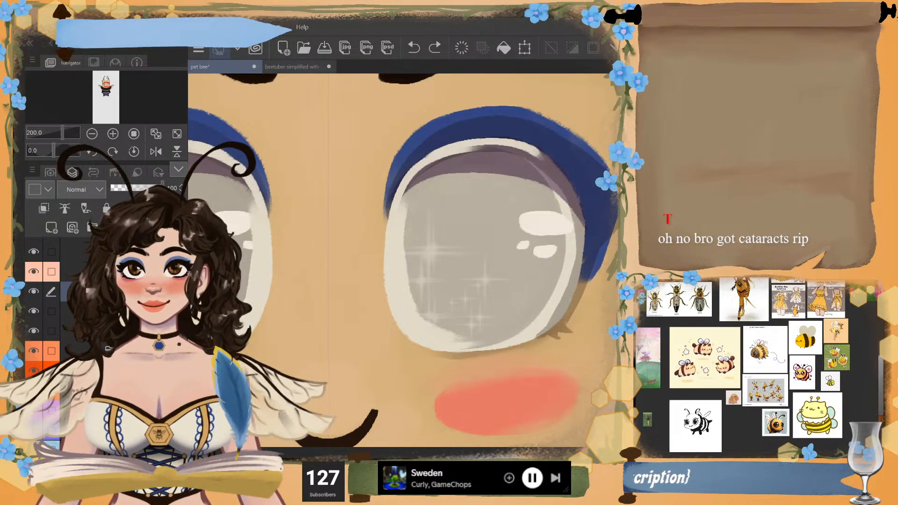
# - Extend the white rim down the upper outer curve of the eye and even out its edge
pyautogui.moveTo(537, 148); pyautogui.dragTo(582, 236)
pyautogui.moveTo(559, 171); pyautogui.dragTo(585, 246)
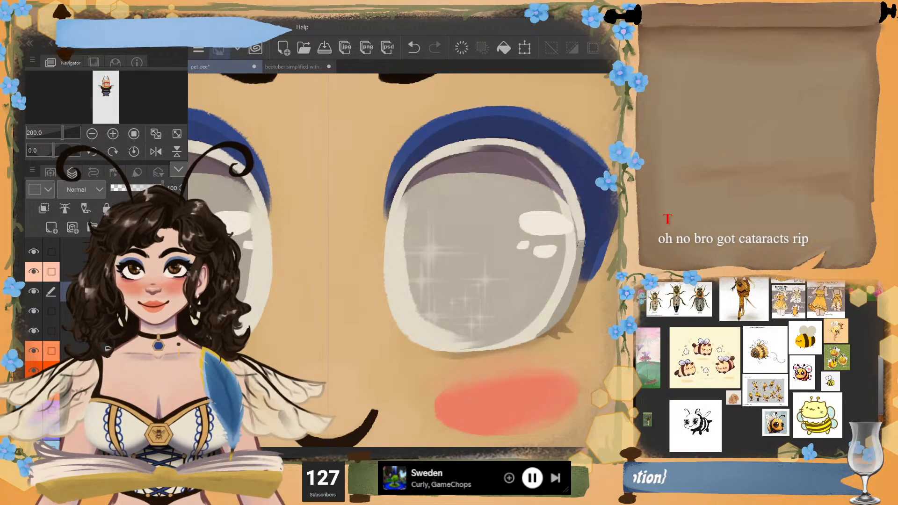
pyautogui.hotkey('ctrl', 'z')
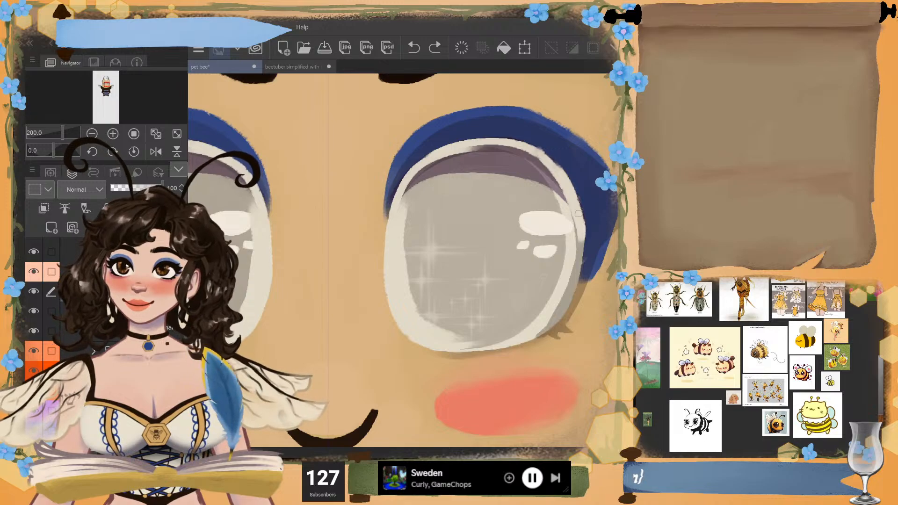
pyautogui.moveTo(578, 214)
pyautogui.mouseDown()
pyautogui.moveTo(556, 169)
pyautogui.moveTo(511, 140)
pyautogui.mouseUp()
pyautogui.hotkey('ctrl', 'z')
pyautogui.moveTo(554, 162); pyautogui.dragTo(488, 139)
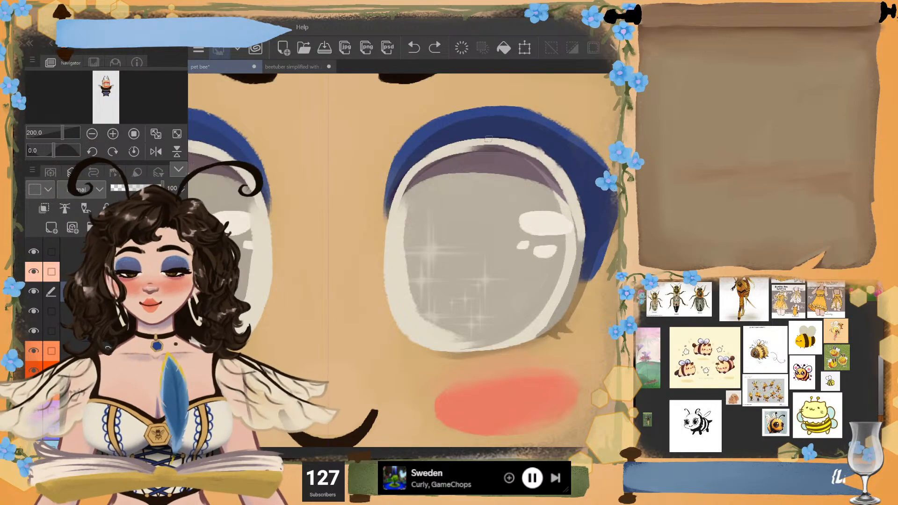
pyautogui.moveTo(557, 164); pyautogui.dragTo(473, 139)
# - Smooth the top arc of the white rim with one long stroke, discarding the rough attempts
pyautogui.moveTo(543, 149)
pyautogui.mouseDown()
pyautogui.moveTo(473, 140)
pyautogui.moveTo(540, 151)
pyautogui.mouseUp()
pyautogui.hotkey('ctrl', 'z')
pyautogui.moveTo(476, 139)
pyautogui.mouseDown()
pyautogui.moveTo(419, 158)
pyautogui.moveTo(531, 143)
pyautogui.mouseUp()
pyautogui.hotkey('ctrl', 'z')
pyautogui.hotkey('ctrl', 'z')
pyautogui.moveTo(427, 155); pyautogui.dragTo(530, 147)
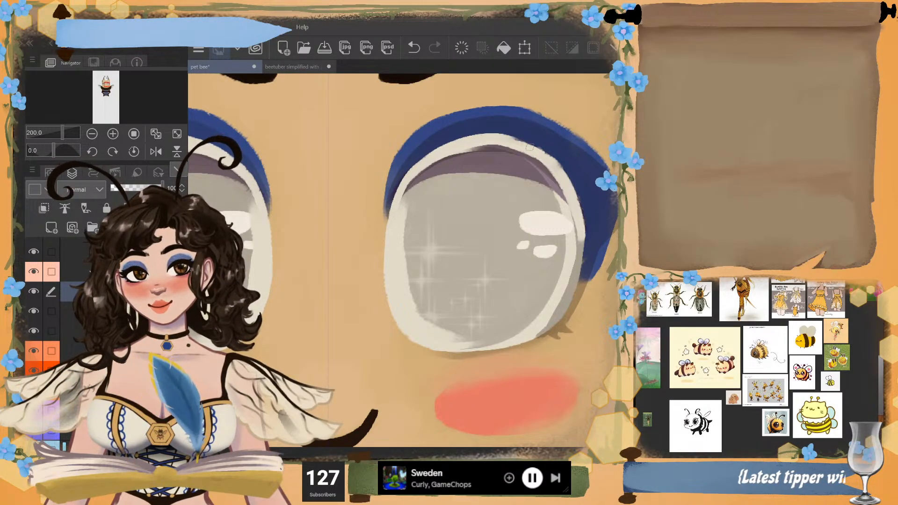
pyautogui.hotkey('ctrl', 'z')
pyautogui.hotkey('ctrl', 'y')
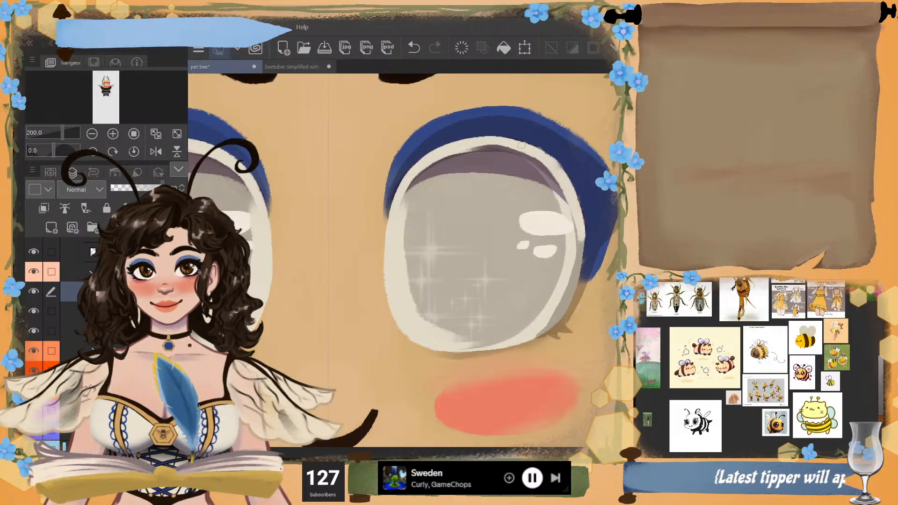
# - Try to paint the white rim down the outer side of the eye and around its lower outer curve, retrying uneven strokes
pyautogui.moveTo(582, 229); pyautogui.dragTo(578, 280)
pyautogui.hotkey('ctrl', 'z')
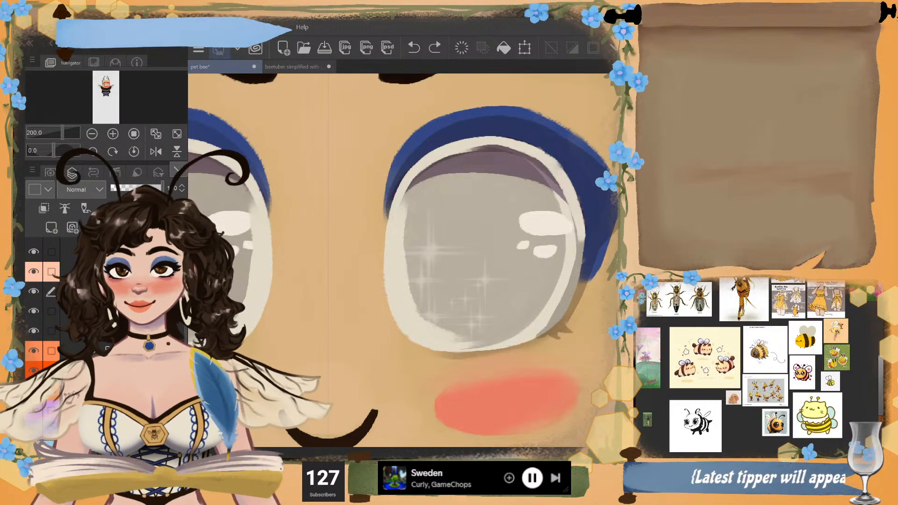
pyautogui.moveTo(571, 184); pyautogui.dragTo(573, 279)
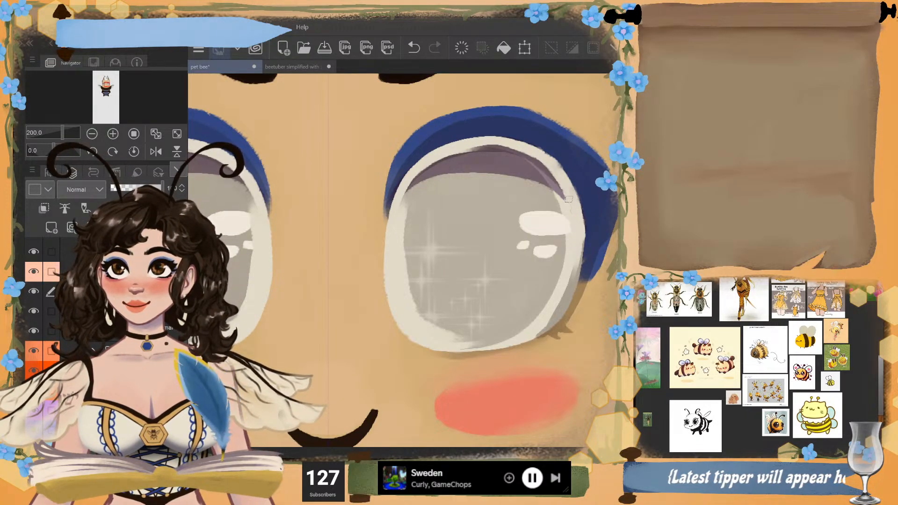
pyautogui.moveTo(582, 231); pyautogui.dragTo(574, 304)
pyautogui.hotkey('ctrl', 'z')
pyautogui.moveTo(581, 231)
pyautogui.mouseDown()
pyautogui.moveTo(573, 290)
pyautogui.moveTo(576, 276)
pyautogui.moveTo(559, 320)
pyautogui.moveTo(537, 335)
pyautogui.mouseUp()
pyautogui.moveTo(564, 295)
pyautogui.mouseDown()
pyautogui.moveTo(545, 330)
pyautogui.moveTo(527, 335)
pyautogui.mouseUp()
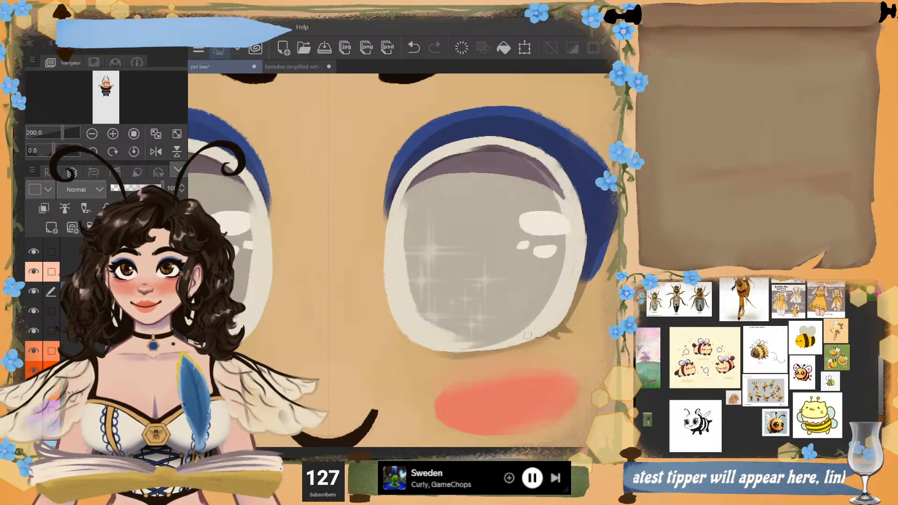
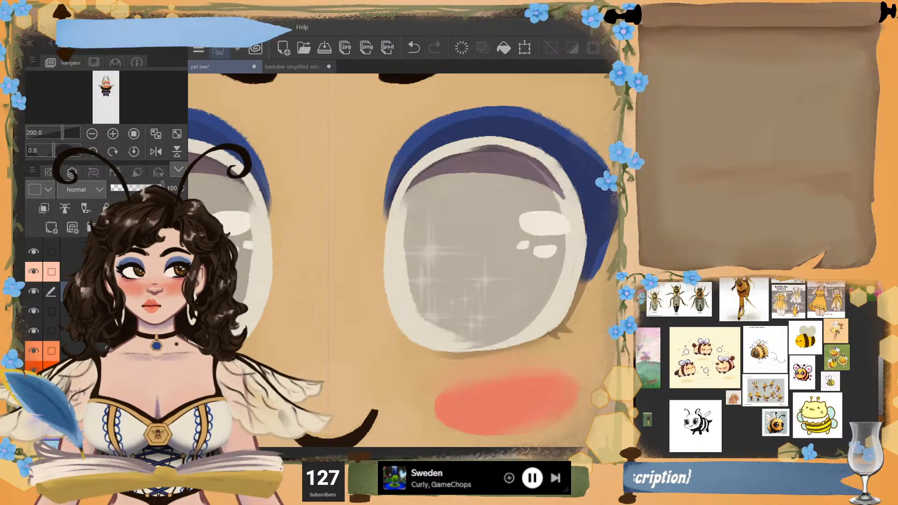
# - Remove the hand-painted white rim from around both eyes
pyautogui.moveTo(162, 188); pyautogui.dragTo(142, 188)
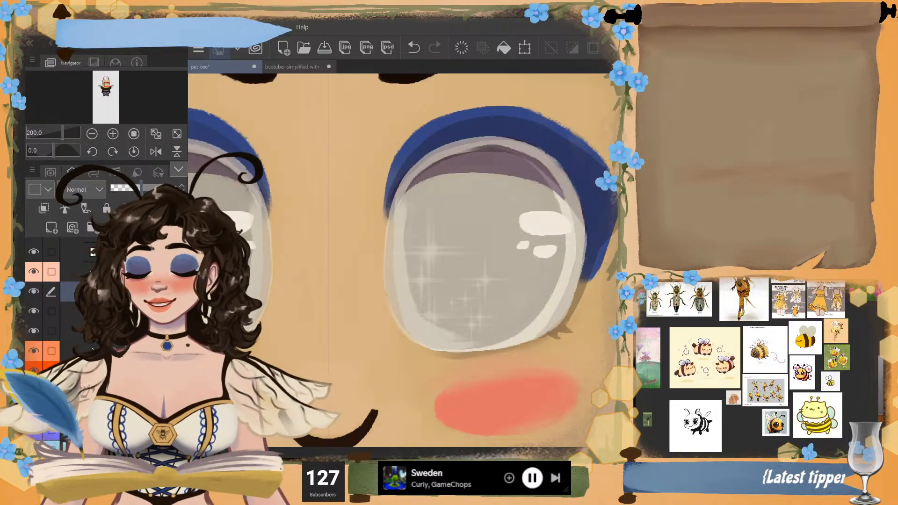
pyautogui.hotkey('ctrl', 'z')
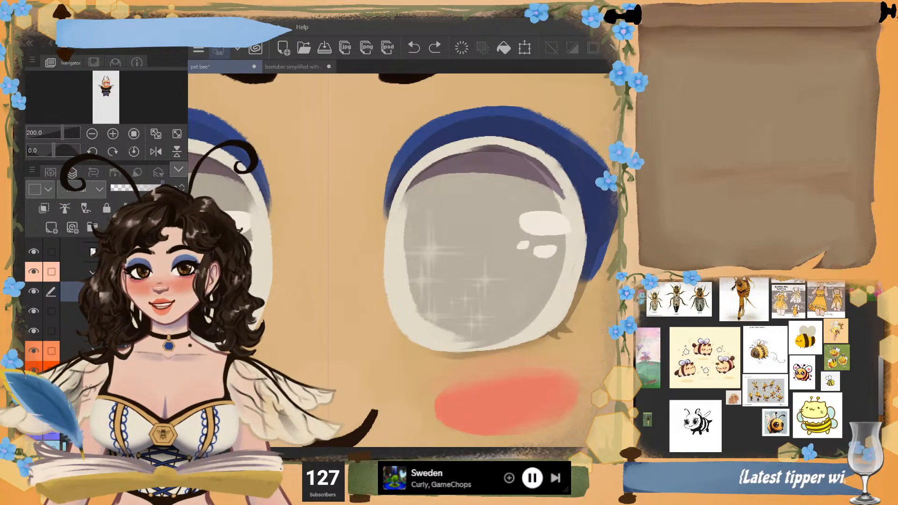
pyautogui.hotkey('ctrl', 'y')
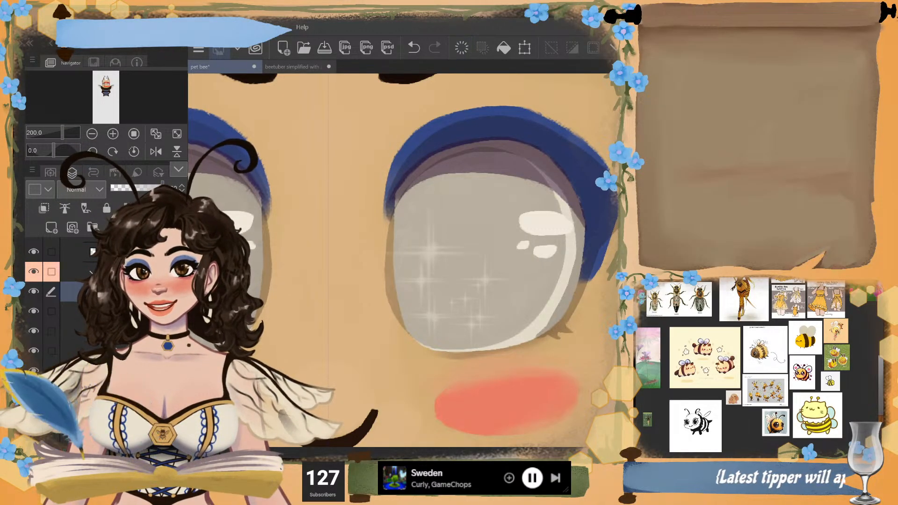
# - Identify the left eye's faded iris layer and load its shape as a selection
pyautogui.scroll(-5, 107, 304)
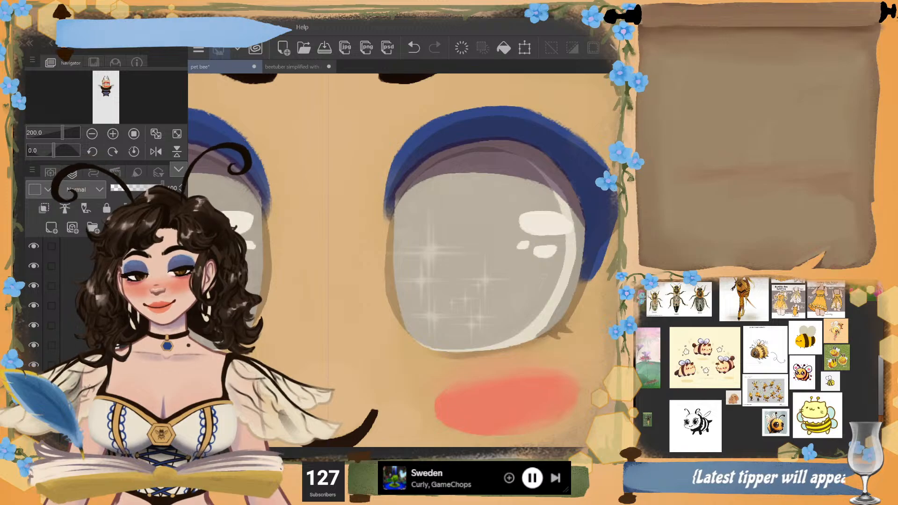
pyautogui.scroll(-1, 106, 304)
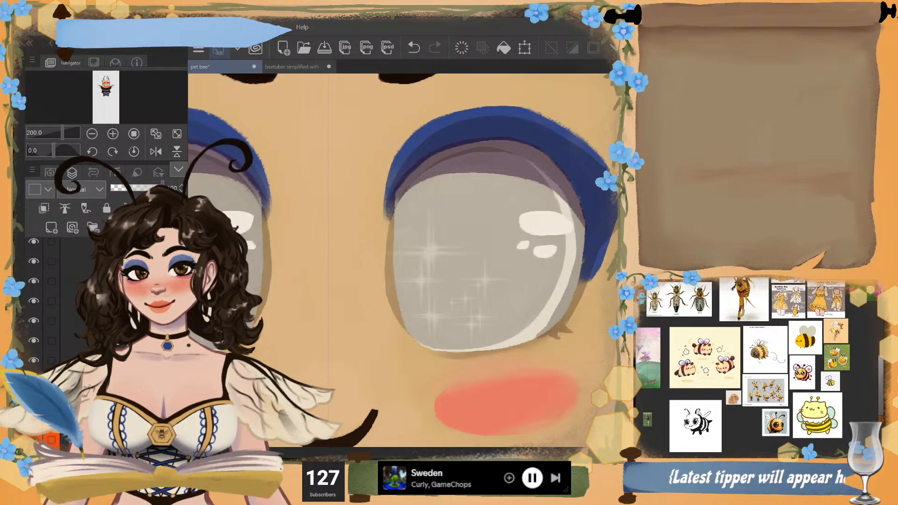
pyautogui.click(94, 341)
pyautogui.click(34, 342)
pyautogui.click(33, 341)
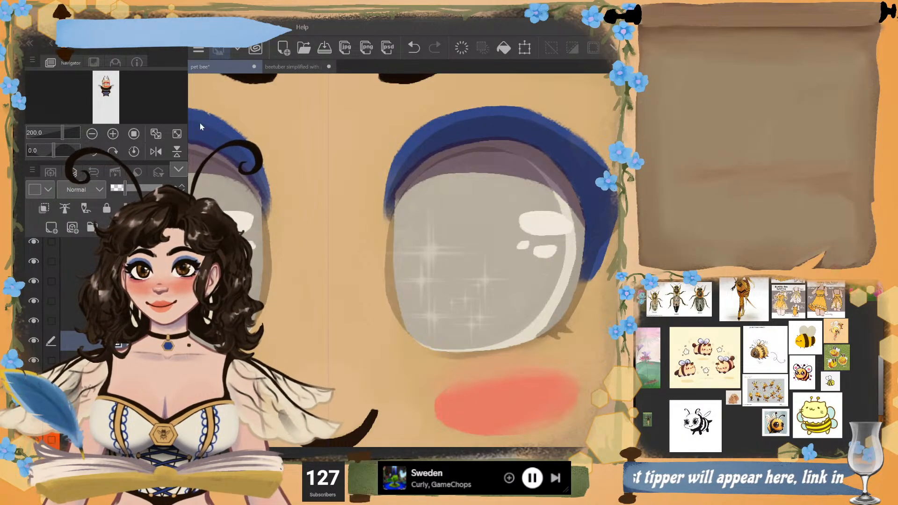
pyautogui.click(285, 192)
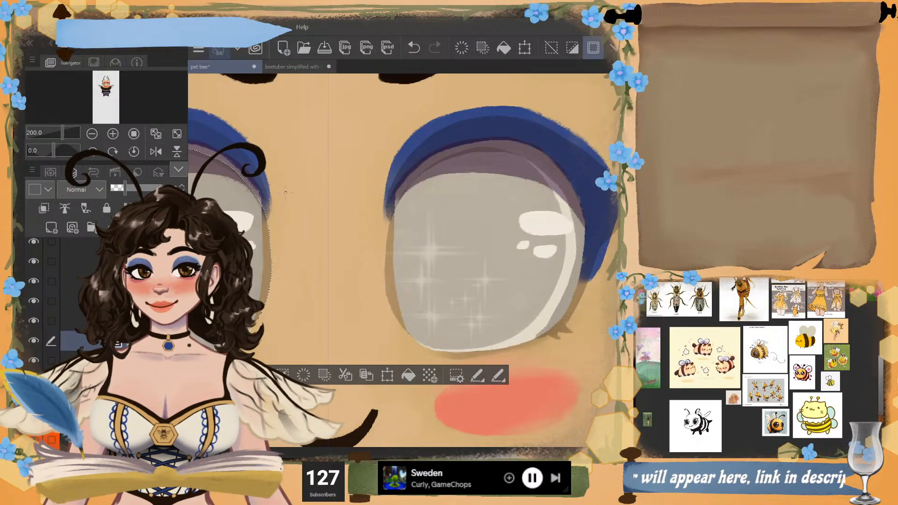
# - Fill the selected left eye shape with off-white on the eye white layer
pyautogui.scroll(-2, 285, 192)
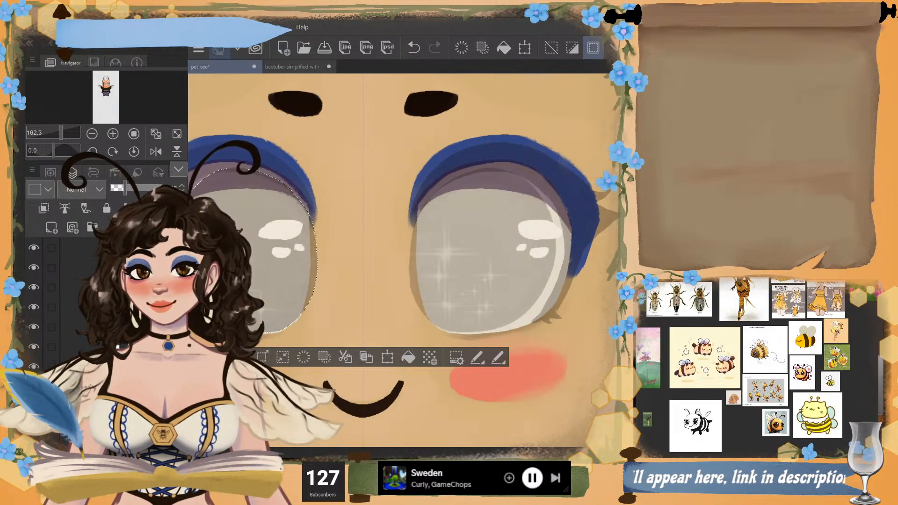
pyautogui.scroll(4, 106, 299)
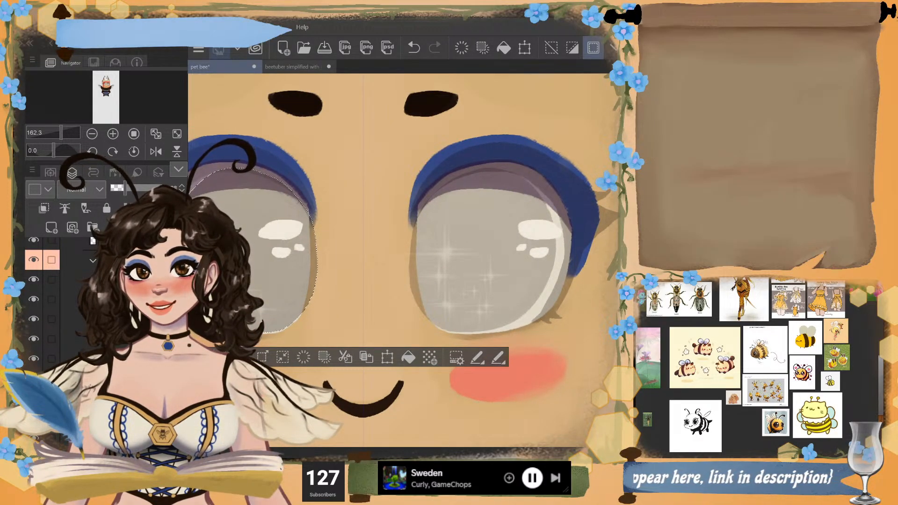
pyautogui.click(117, 280)
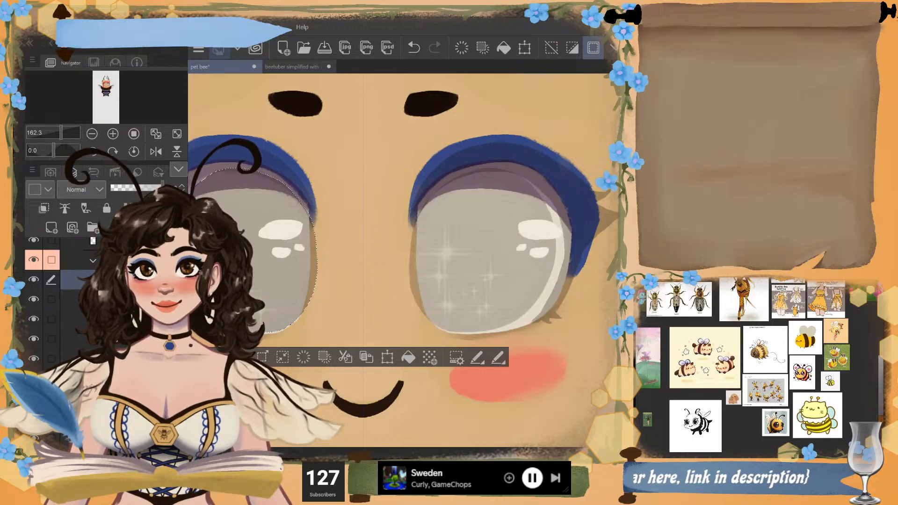
pyautogui.click(504, 48)
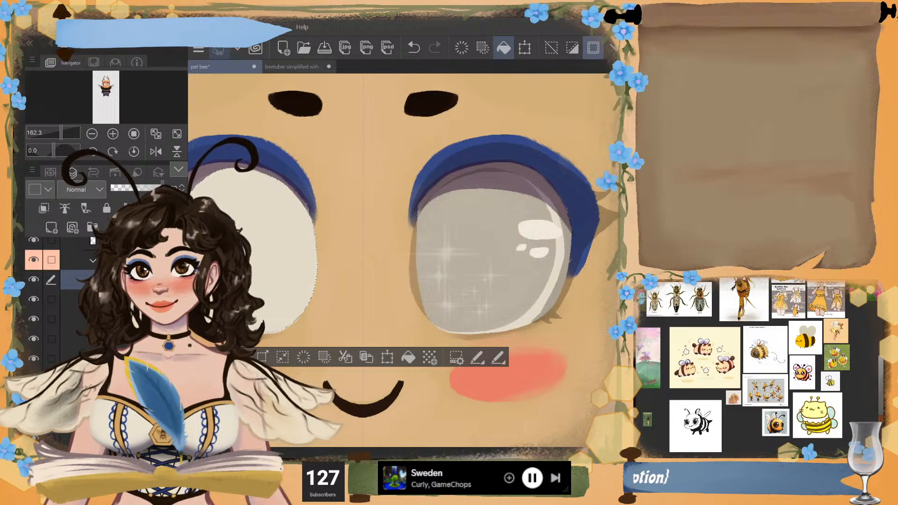
# - Find the right eye's faded iris layer and load its shape as a selection
pyautogui.click(93, 319)
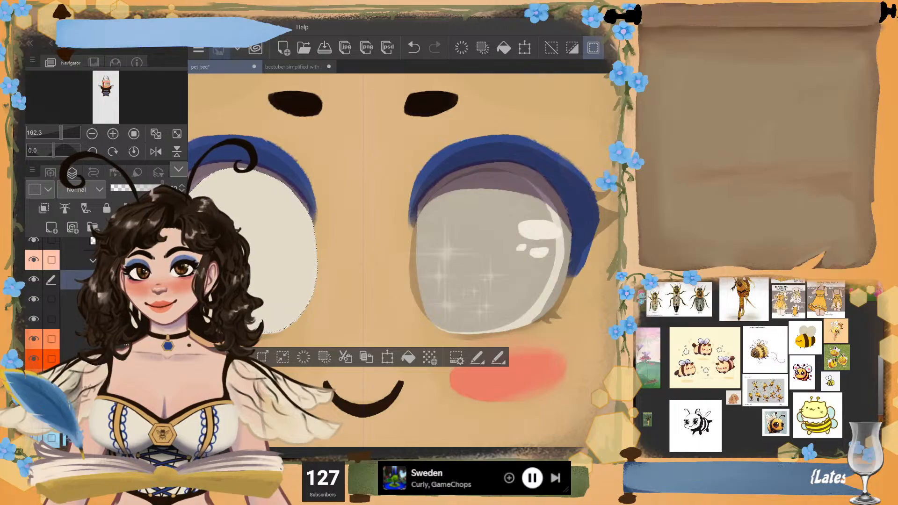
pyautogui.click(93, 319)
pyautogui.scroll(-1, 94, 319)
pyautogui.scroll(-2, 93, 308)
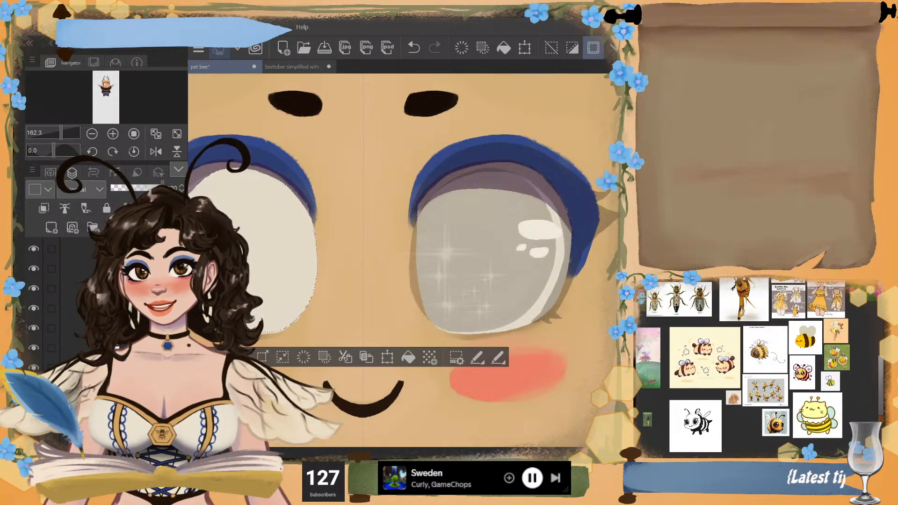
pyautogui.scroll(-1, 94, 309)
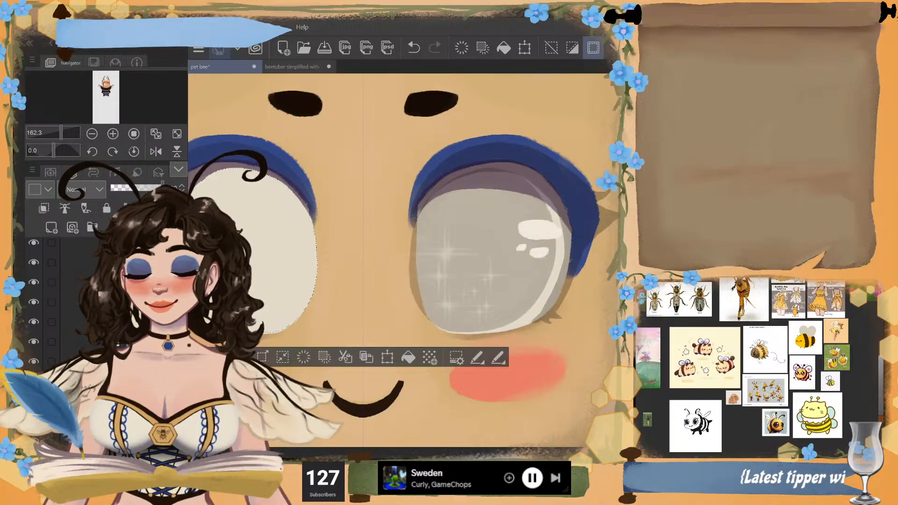
pyautogui.click(107, 322)
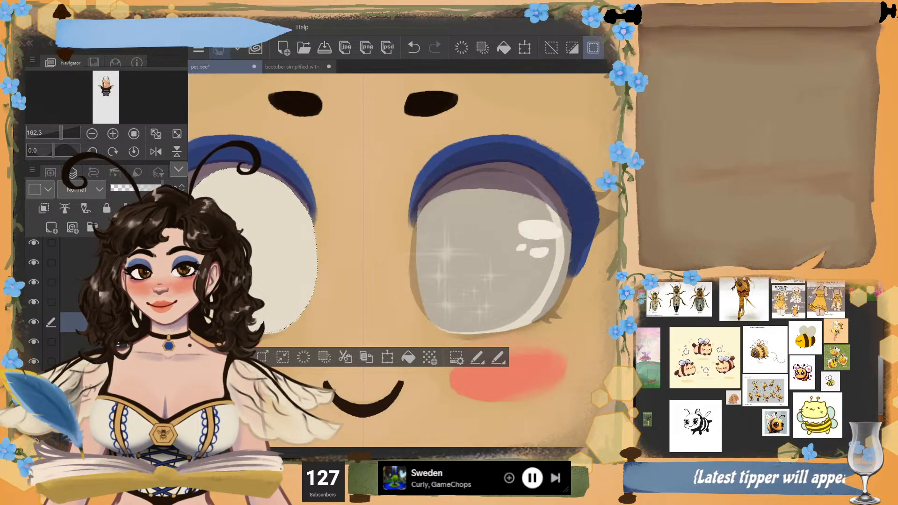
pyautogui.click(108, 401)
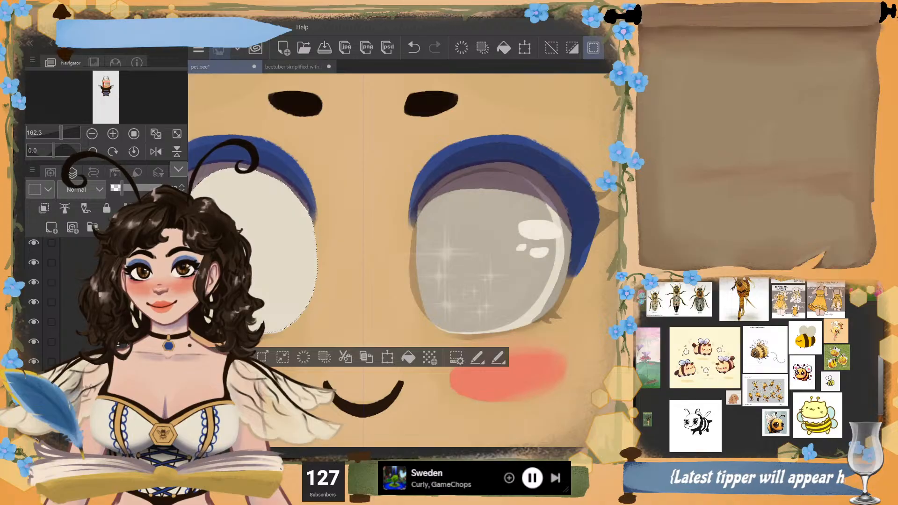
pyautogui.keyDown('ctrl'); pyautogui.click(121, 345); pyautogui.keyUp('ctrl')
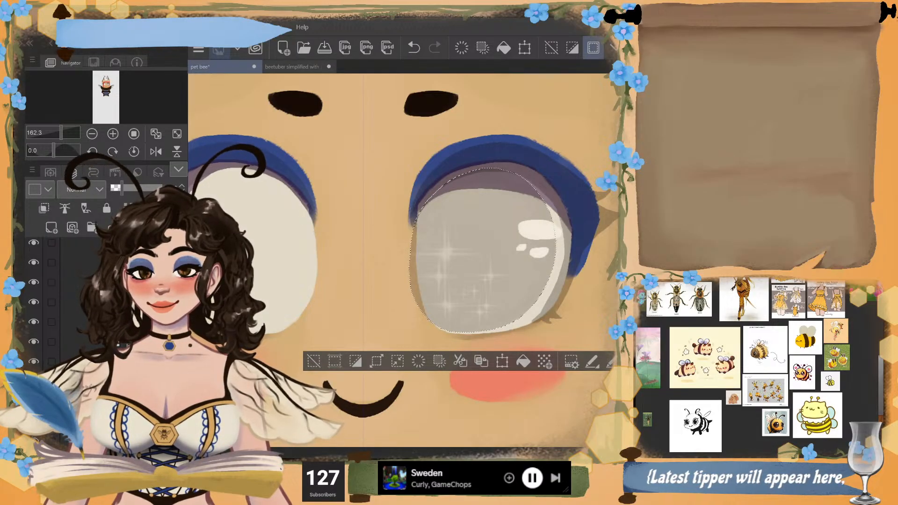
# - Fill the right eye's selected shape with off-white beneath the iris and clear the selection
pyautogui.scroll(1, 121, 346)
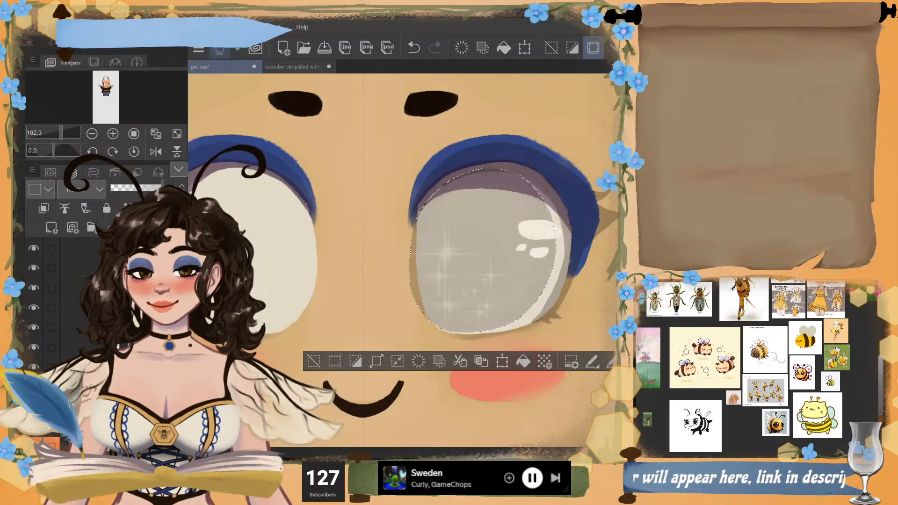
pyautogui.click(413, 49)
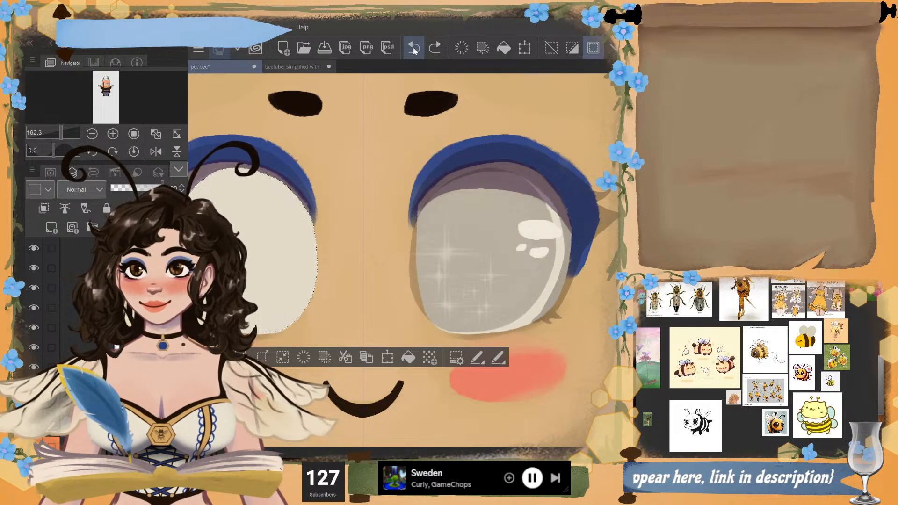
pyautogui.click(434, 49)
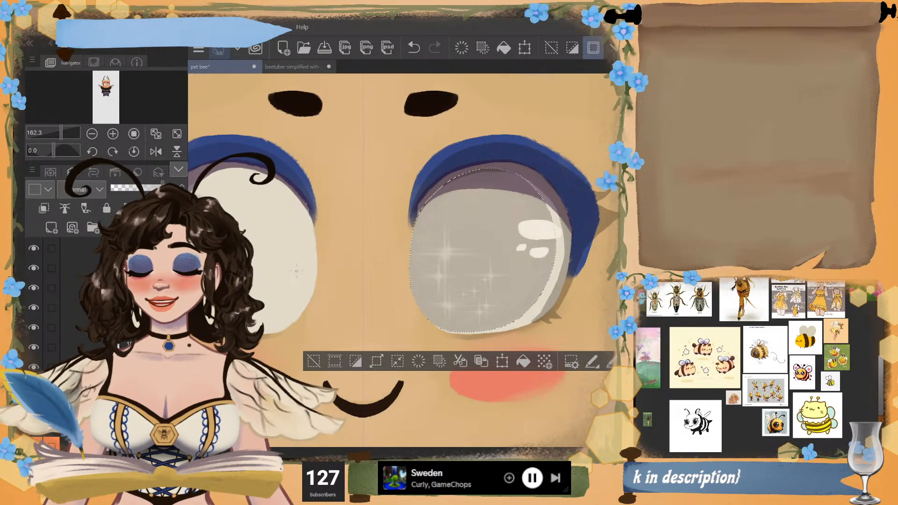
pyautogui.press('m')
pyautogui.hotkey('ctrl', 'd')
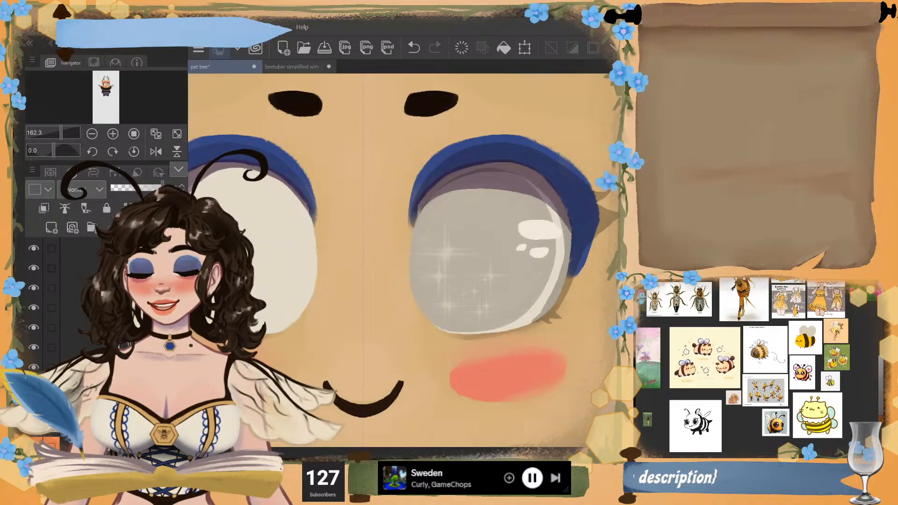
pyautogui.hotkey('ctrl', 'd')
pyautogui.hotkey('ctrl', 'z')
pyautogui.hotkey('ctrl', 'd')
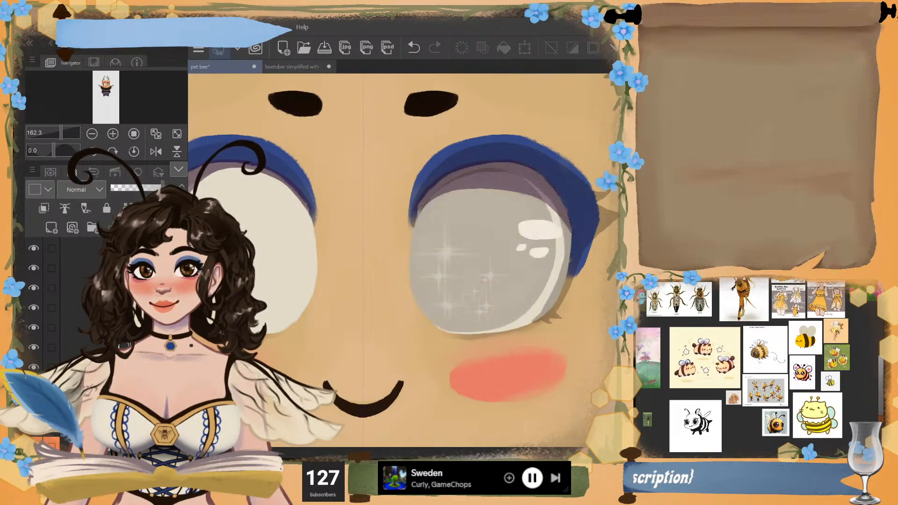
pyautogui.hotkey('ctrl', 'z')
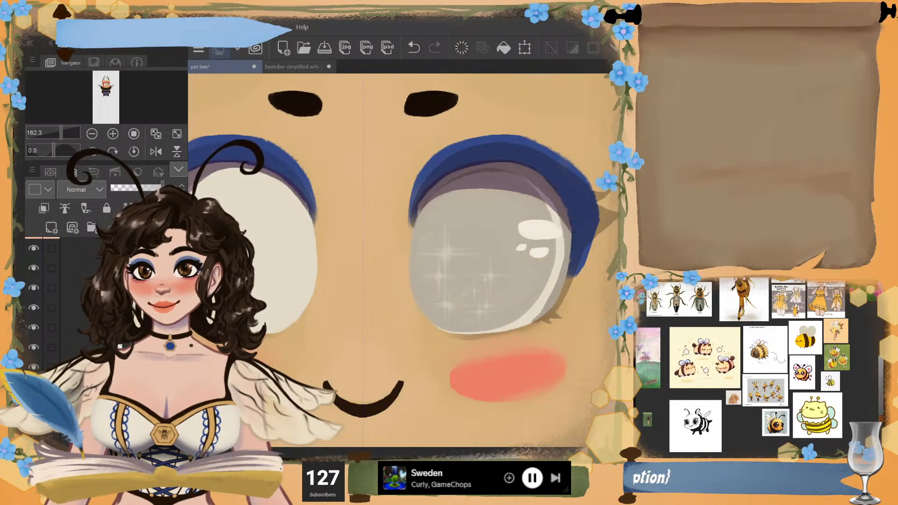
# - Identify the left eye's off-white fill layer by toggling its visibility and move it beneath the faded iris layer
pyautogui.scroll(2, 105, 304)
pyautogui.click(57, 307)
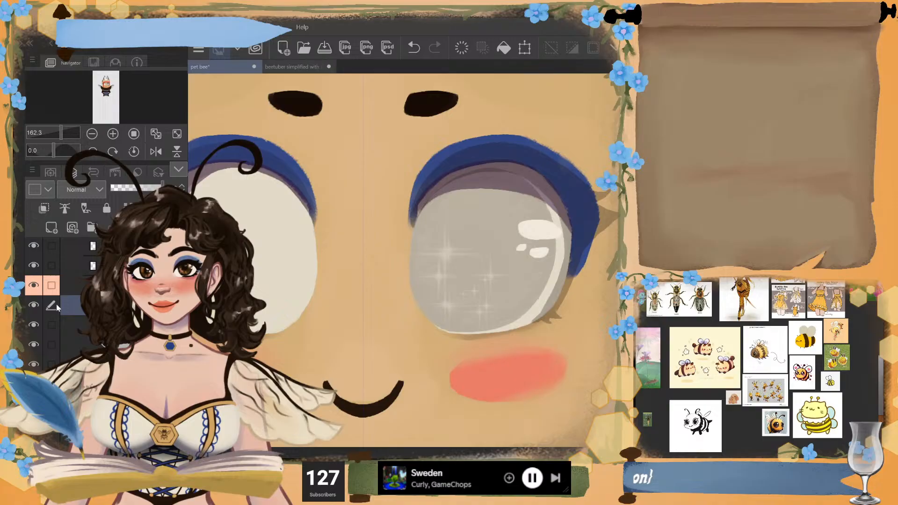
pyautogui.click(31, 307)
pyautogui.click(32, 307)
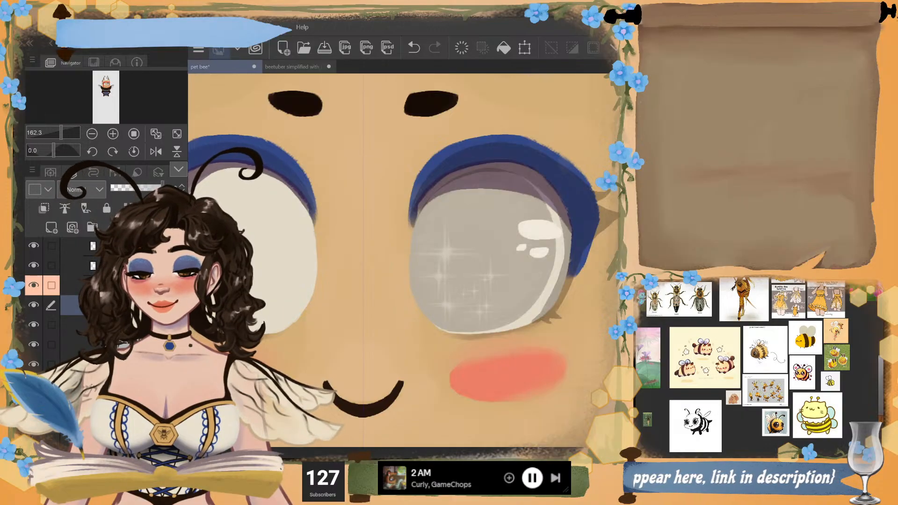
pyautogui.scroll(-3, 405, 260)
pyautogui.scroll(2, 421, 323)
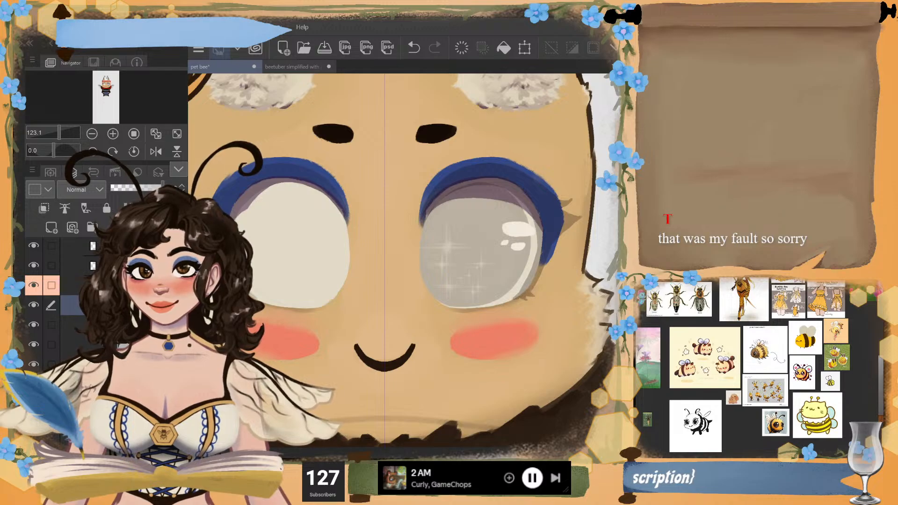
pyautogui.click(33, 305)
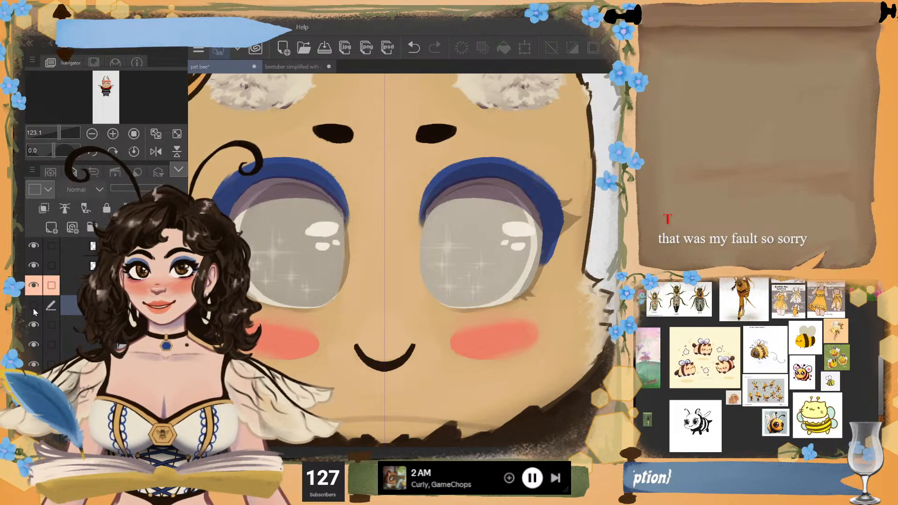
pyautogui.click(32, 325)
pyautogui.click(32, 327)
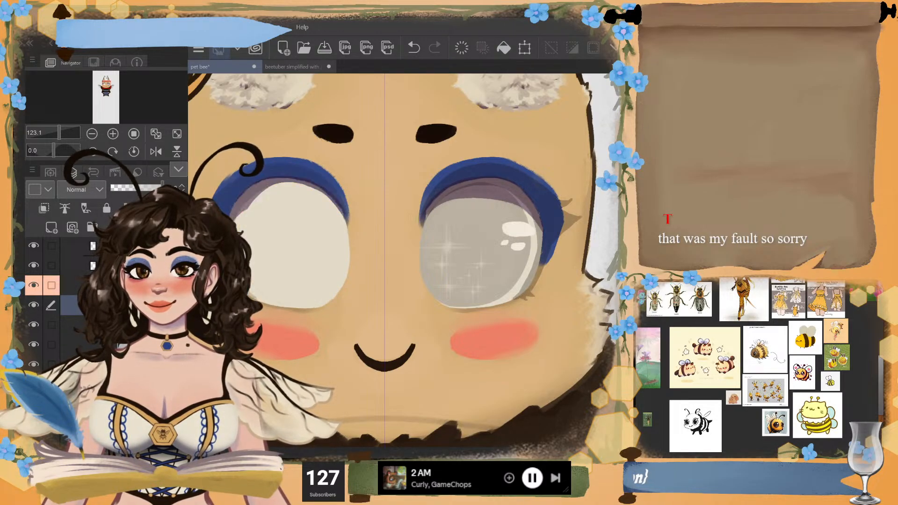
pyautogui.moveTo(112, 305); pyautogui.dragTo(112, 325)
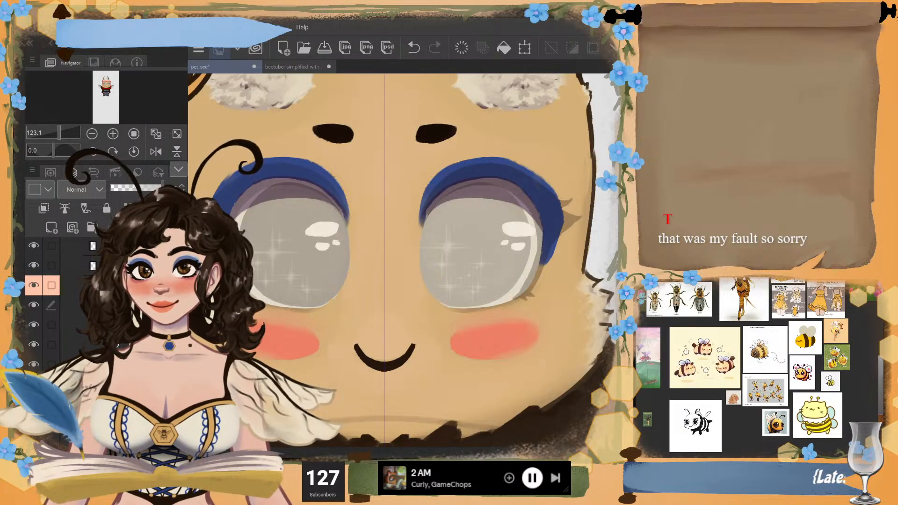
# - Restore the left eye's faded iris to full opacity
pyautogui.scroll(3, 112, 323)
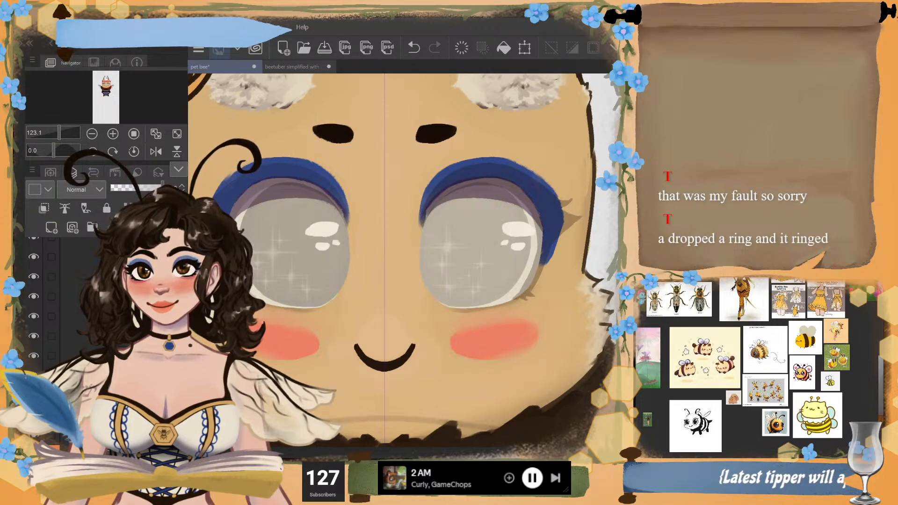
pyautogui.press('Delete')
pyautogui.hotkey('ctrl', 'z')
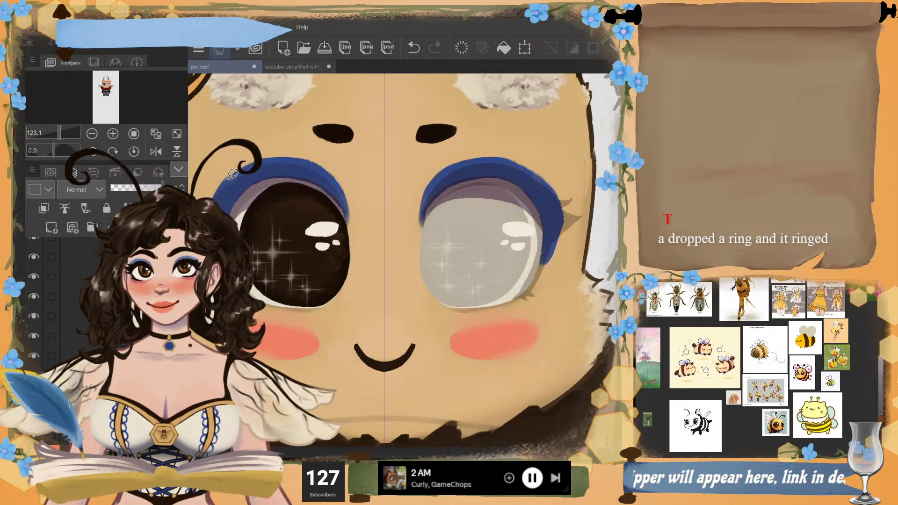
# - Restore the left eye's faded lash layer to full opacity and inspect the eye up close
pyautogui.click(116, 356)
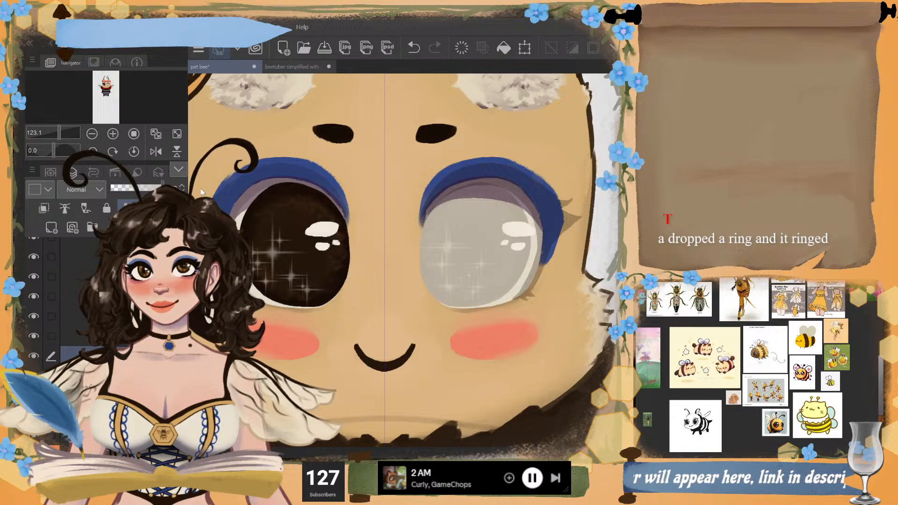
pyautogui.click(163, 187)
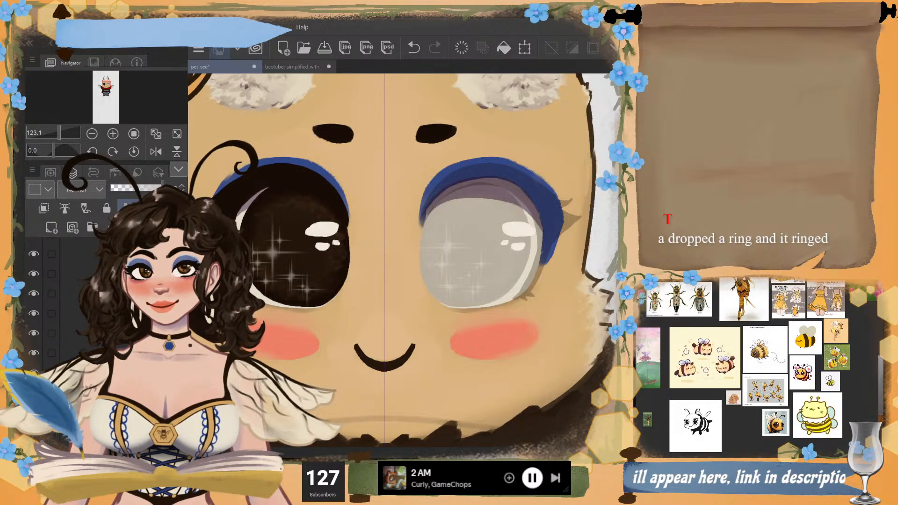
pyautogui.scroll(3, 140, 290)
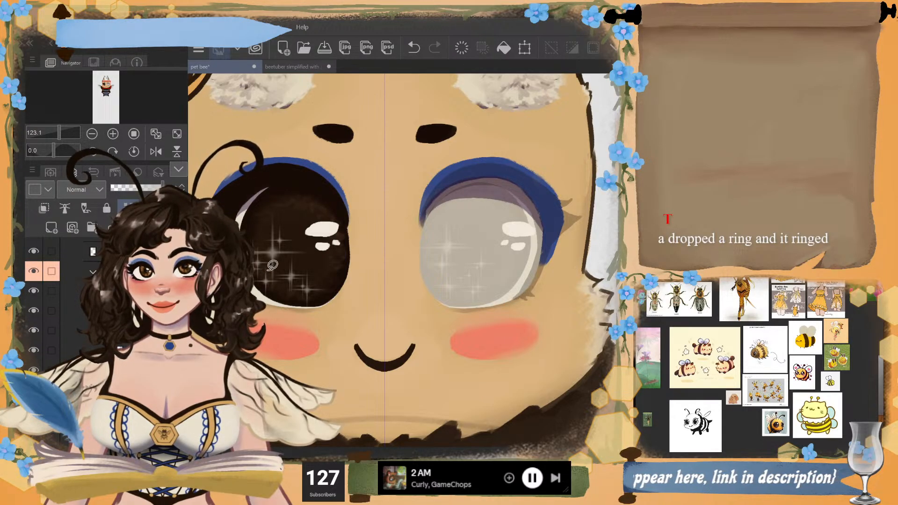
pyautogui.scroll(3, 355, 262)
pyautogui.scroll(2, 355, 263)
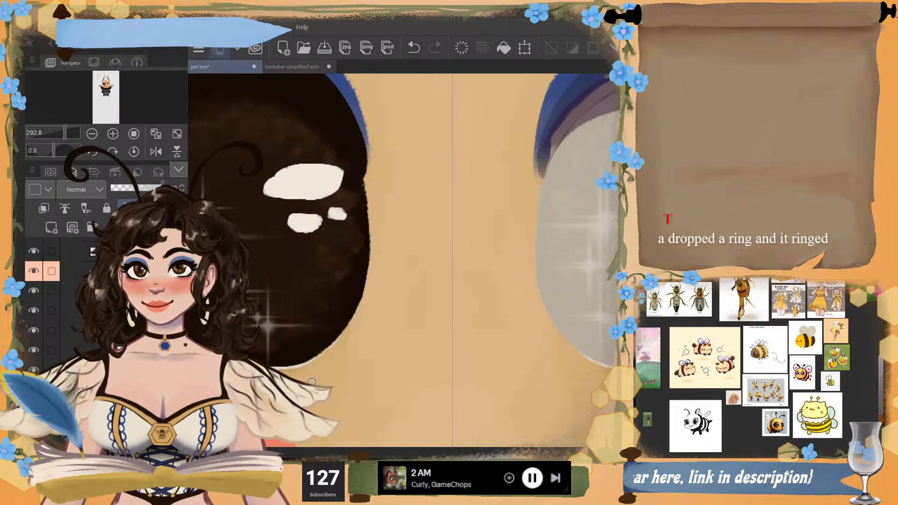
pyautogui.scroll(-4, 320, 321)
pyautogui.scroll(-3, 320, 321)
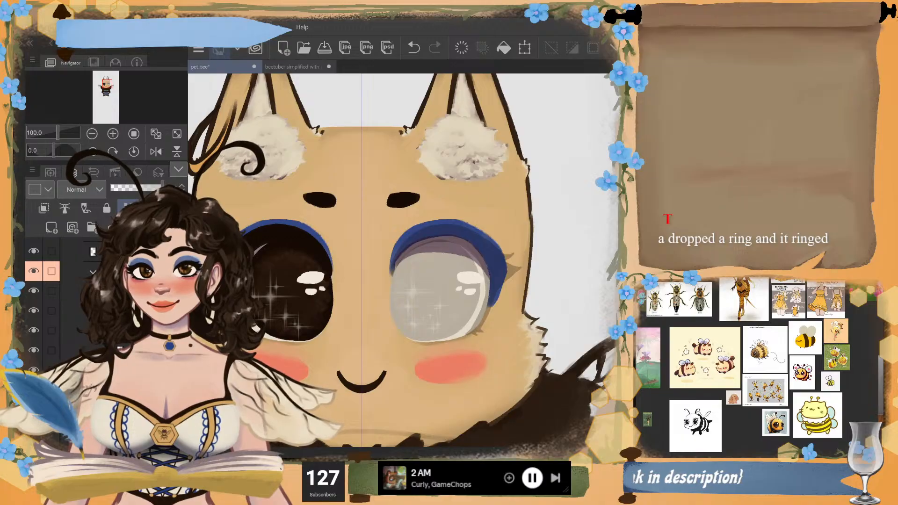
# - Restore the right eye's faded iris and lash layers to full opacity and check both eyes together
pyautogui.click(100, 291)
pyautogui.click(100, 311)
pyautogui.scroll(-3, 100, 311)
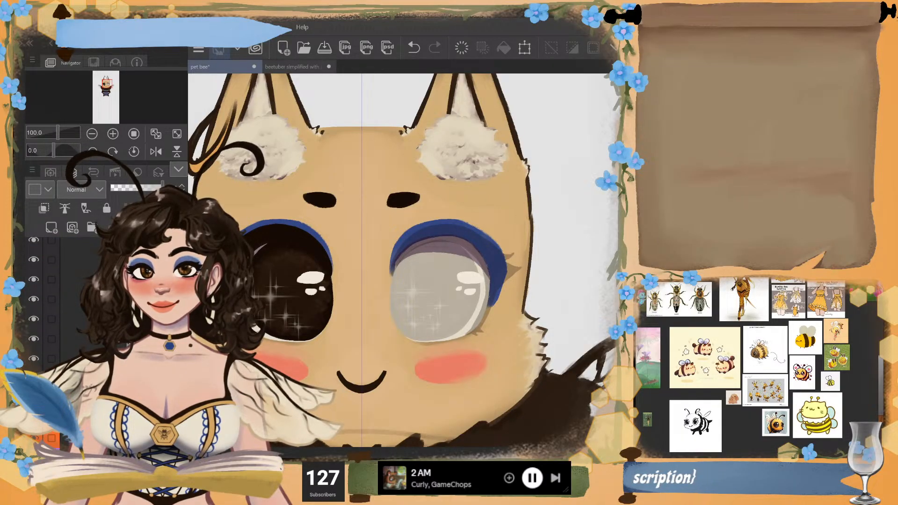
pyautogui.click(100, 339)
pyautogui.moveTo(122, 188); pyautogui.dragTo(164, 188)
pyautogui.click(100, 319)
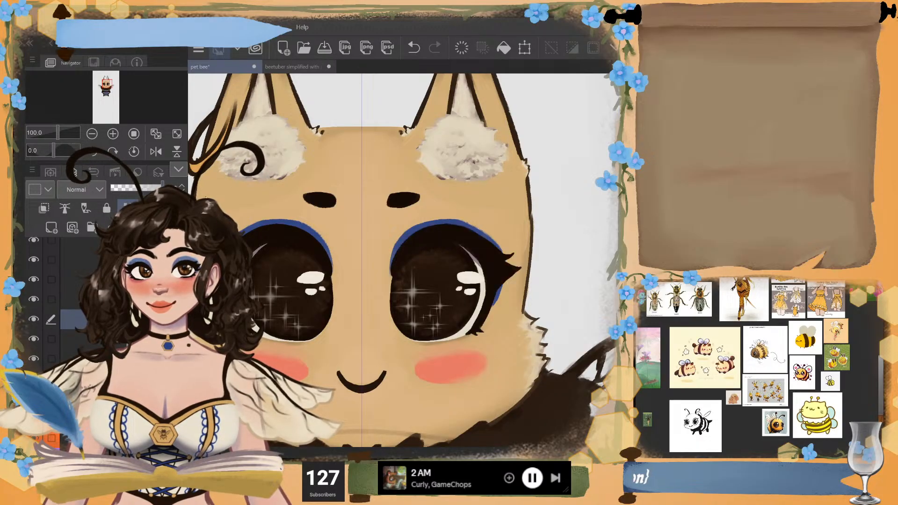
pyautogui.scroll(3, 374, 290)
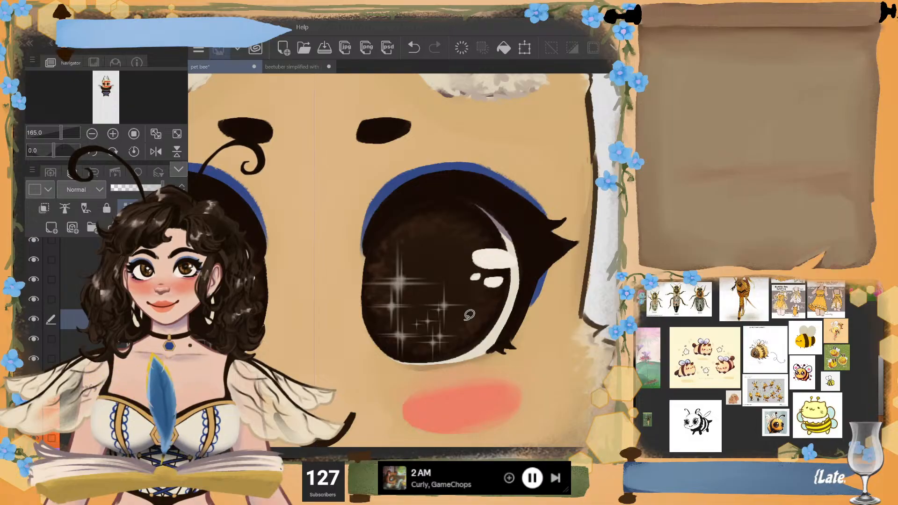
pyautogui.scroll(-1, 323, 305)
pyautogui.scroll(-3, 323, 305)
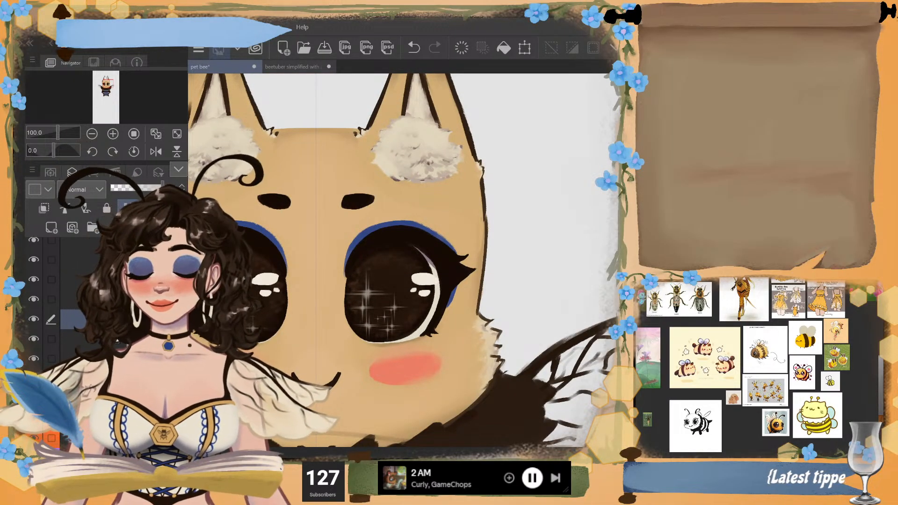
pyautogui.click(104, 85)
pyautogui.moveTo(104, 86); pyautogui.dragTo(106, 86)
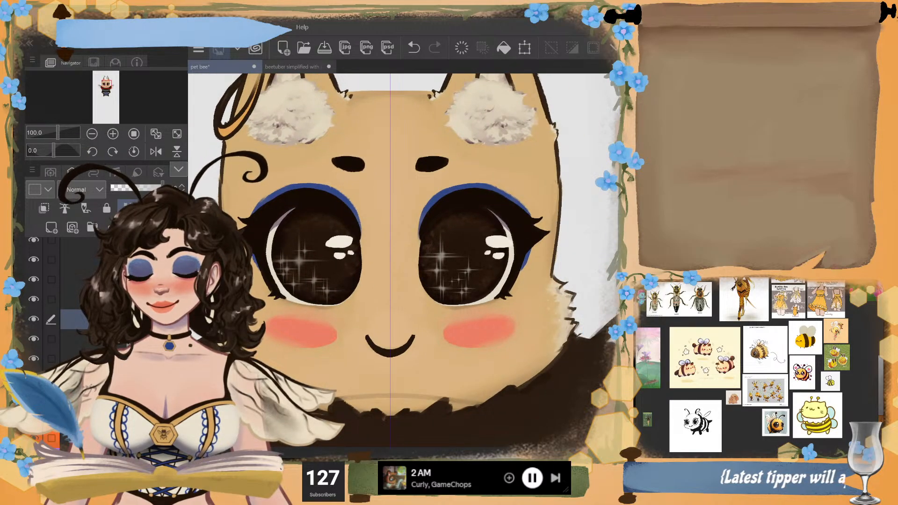
# - Lower the opacity of the combined eyes so that the blue eyelids beneath show through
pyautogui.scroll(3, 112, 299)
pyautogui.click(112, 285)
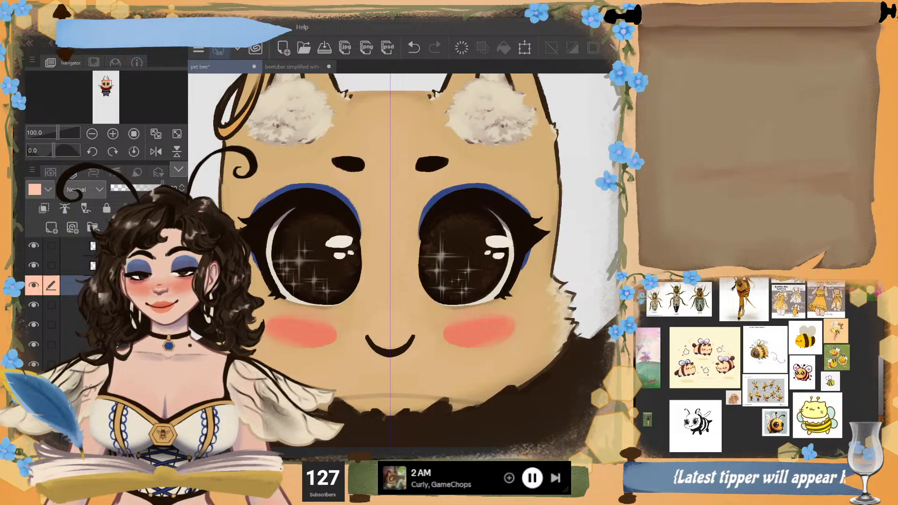
pyautogui.scroll(1, 112, 300)
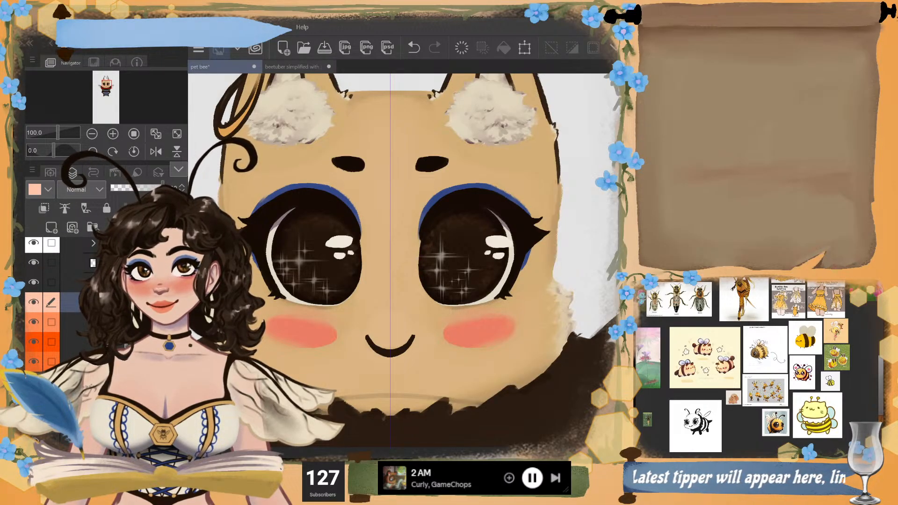
pyautogui.click(33, 381)
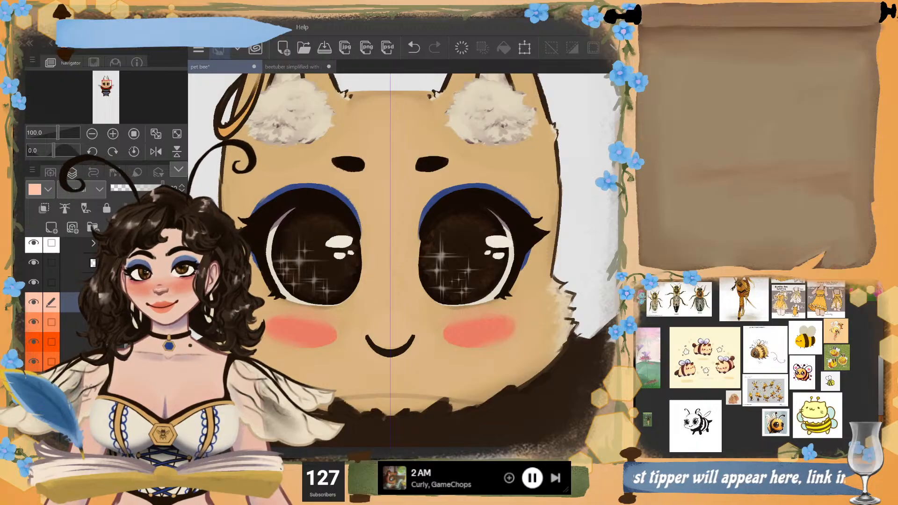
pyautogui.click(33, 361)
pyautogui.click(33, 361)
pyautogui.click(127, 442)
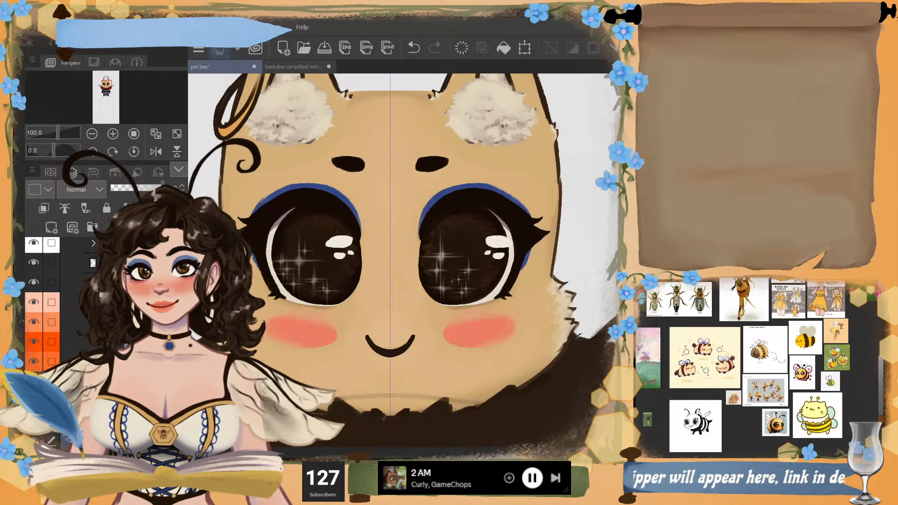
pyautogui.click(126, 302)
pyautogui.click(142, 185)
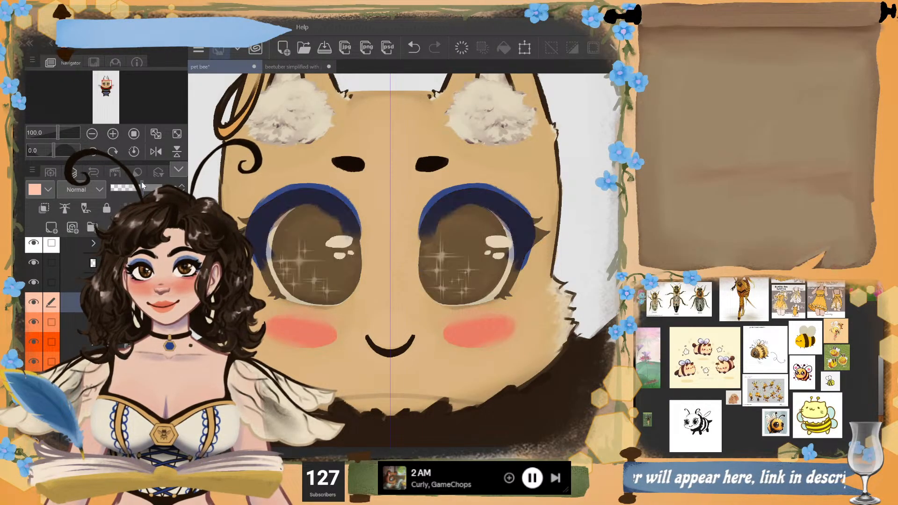
pyautogui.moveTo(134, 188); pyautogui.dragTo(132, 188)
# - Select the blue eyelid layer beneath the faded eyes and flip the canvas view horizontally, framing one eye
pyautogui.scroll(-3, 108, 318)
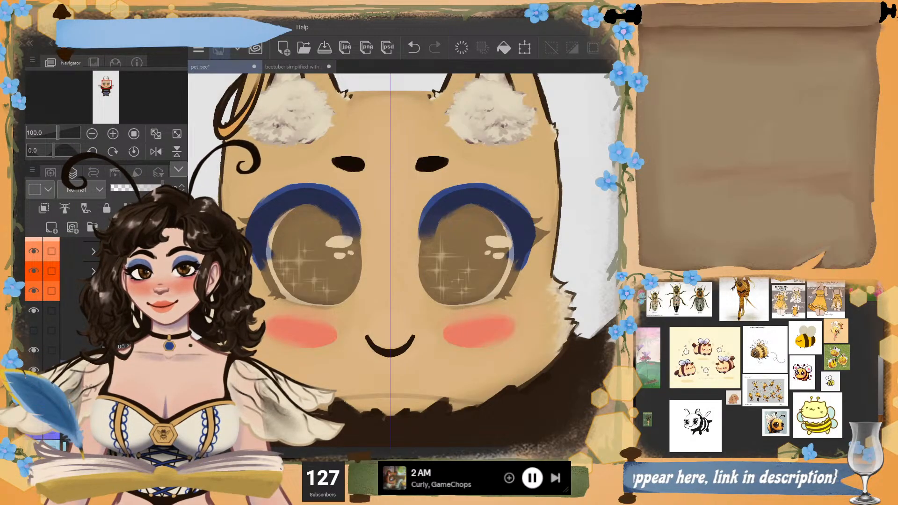
pyautogui.click(36, 352)
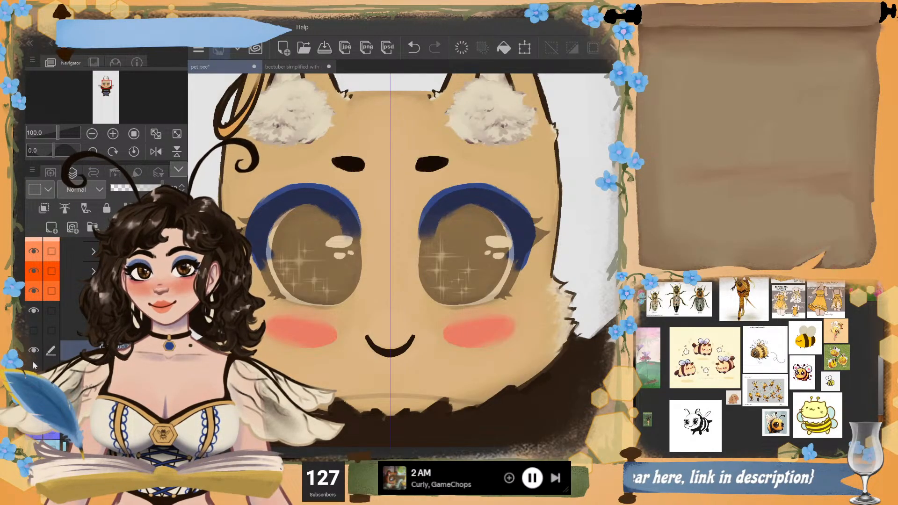
pyautogui.click(35, 371)
pyautogui.click(35, 371)
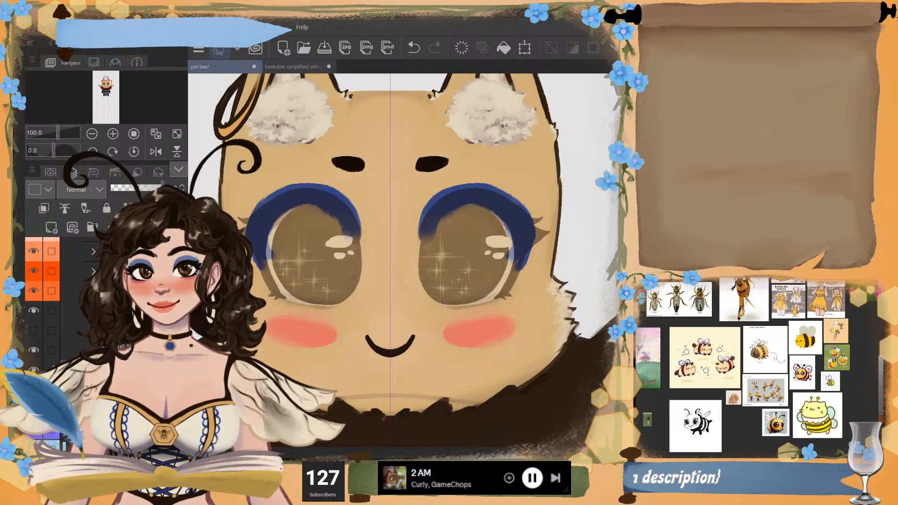
pyautogui.scroll(5, 388, 212)
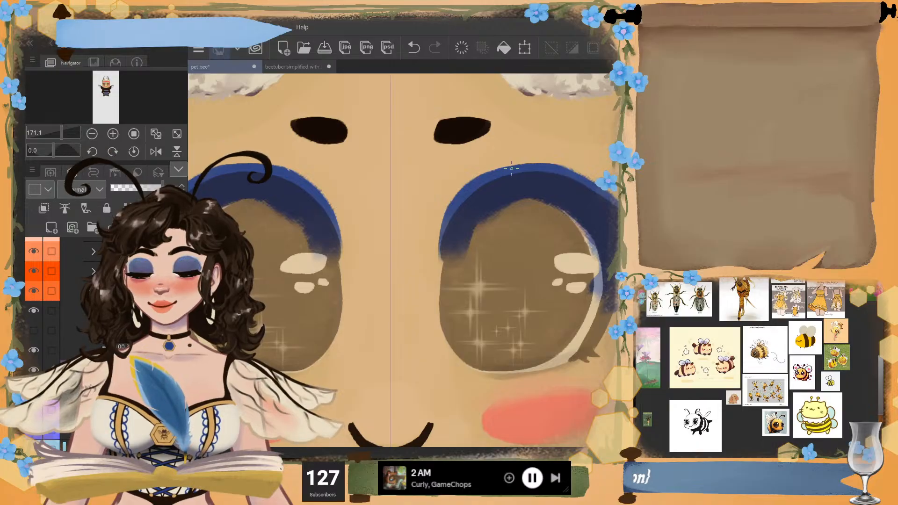
pyautogui.click(155, 152)
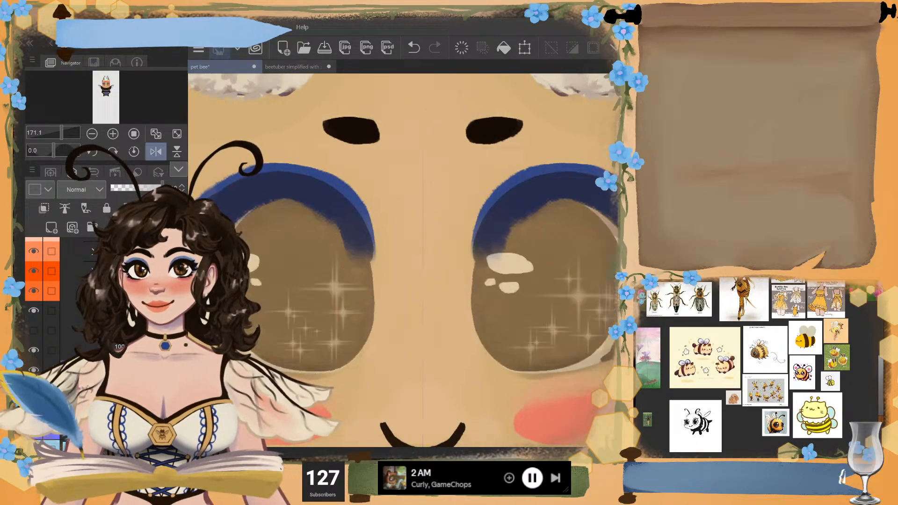
pyautogui.moveTo(496, 234); pyautogui.dragTo(391, 260)
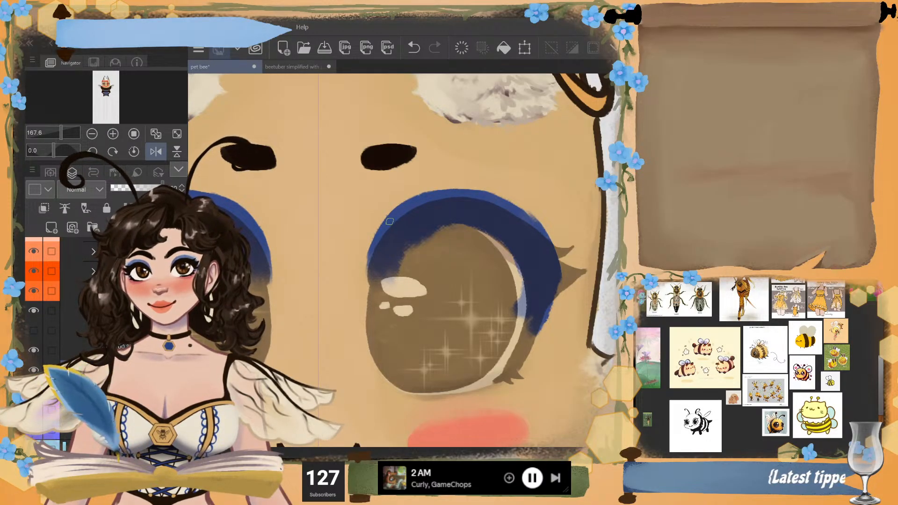
# - Extend the dark blue eyelid outline down the sides and along the lower rim of the eye
pyautogui.moveTo(374, 264)
pyautogui.mouseDown()
pyautogui.moveTo(384, 339)
pyautogui.moveTo(377, 313)
pyautogui.moveTo(486, 372)
pyautogui.mouseUp()
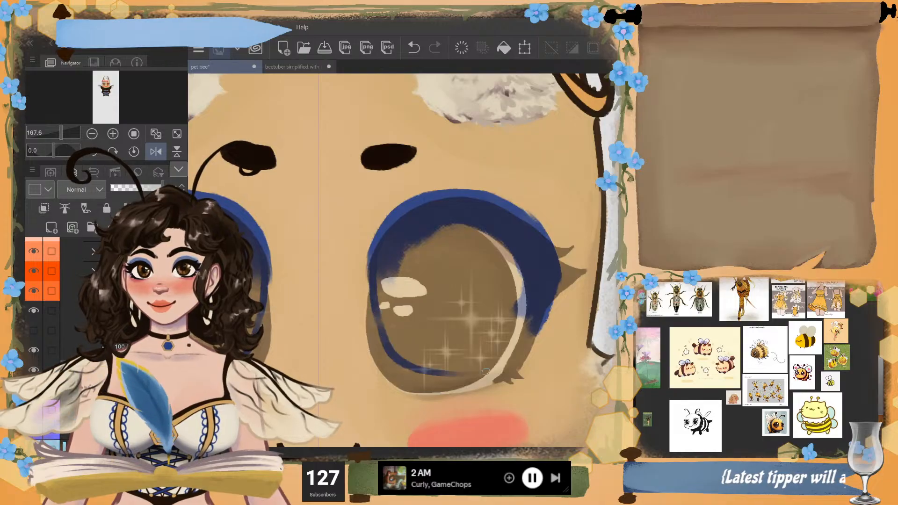
pyautogui.moveTo(373, 267)
pyautogui.mouseDown()
pyautogui.moveTo(394, 373)
pyautogui.moveTo(431, 385)
pyautogui.mouseUp()
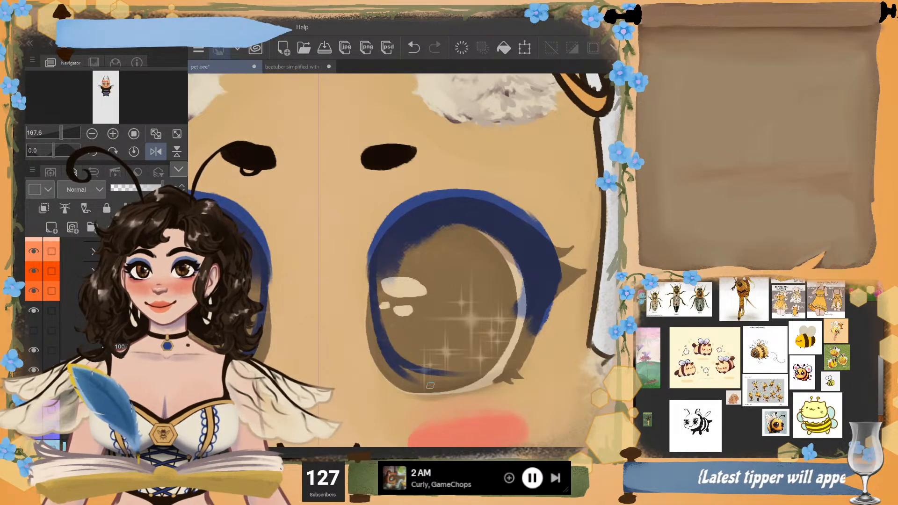
pyautogui.moveTo(392, 360); pyautogui.dragTo(494, 372)
pyautogui.moveTo(556, 273)
pyautogui.mouseDown()
pyautogui.moveTo(548, 331)
pyautogui.moveTo(519, 385)
pyautogui.mouseUp()
pyautogui.hotkey('ctrl', 'z')
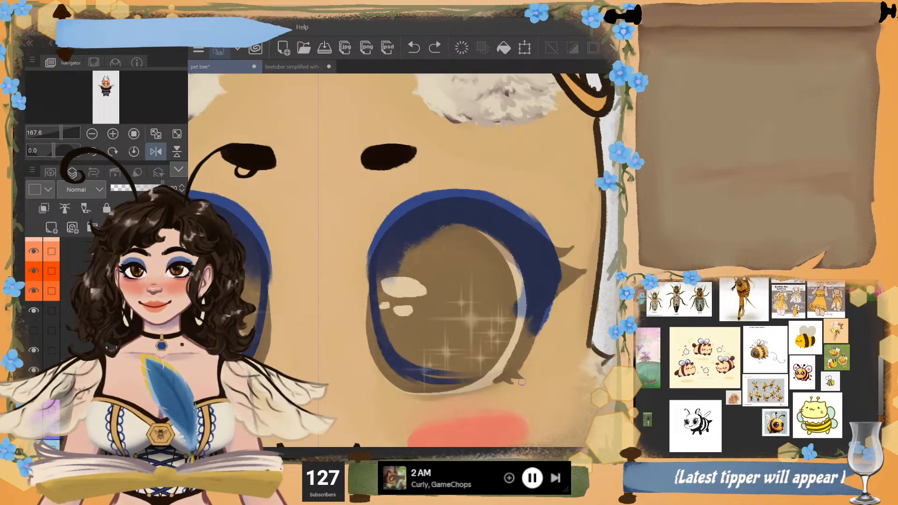
pyautogui.moveTo(534, 338); pyautogui.dragTo(513, 376)
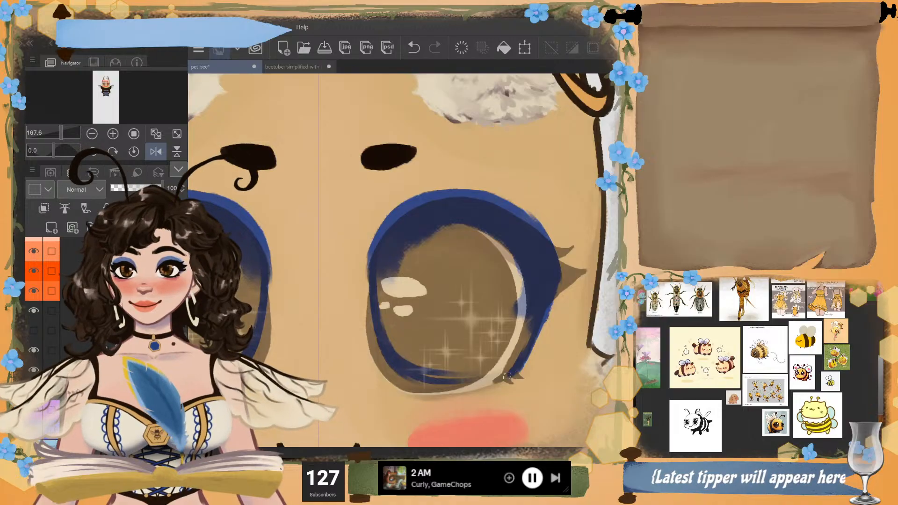
pyautogui.moveTo(436, 382); pyautogui.dragTo(508, 367)
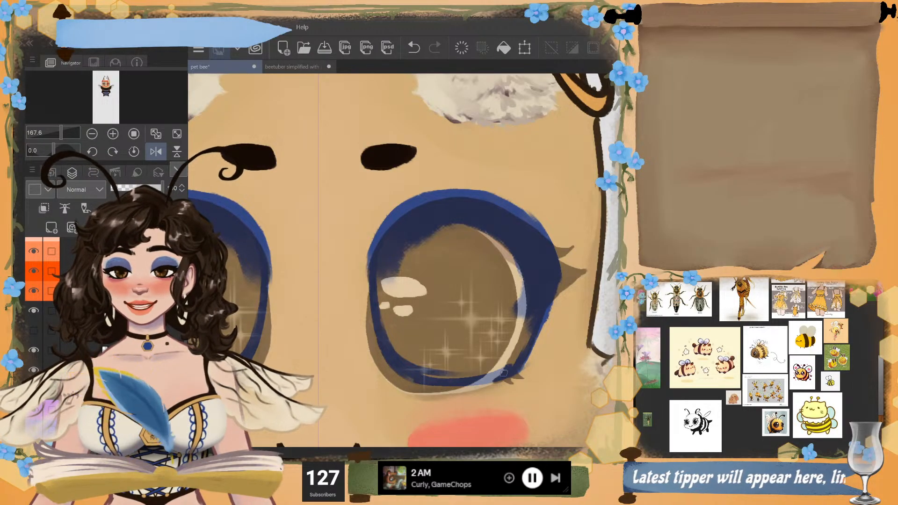
pyautogui.hotkey('ctrl', 'z')
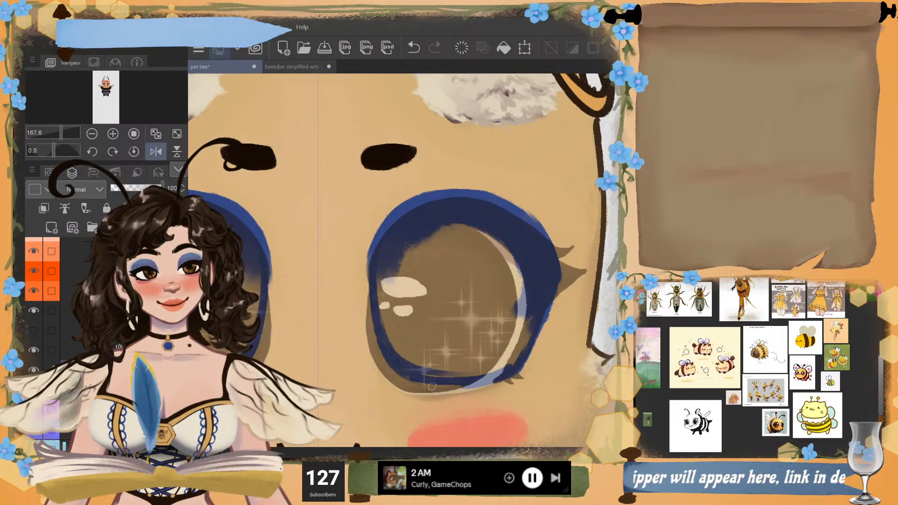
pyautogui.moveTo(372, 276); pyautogui.dragTo(398, 374)
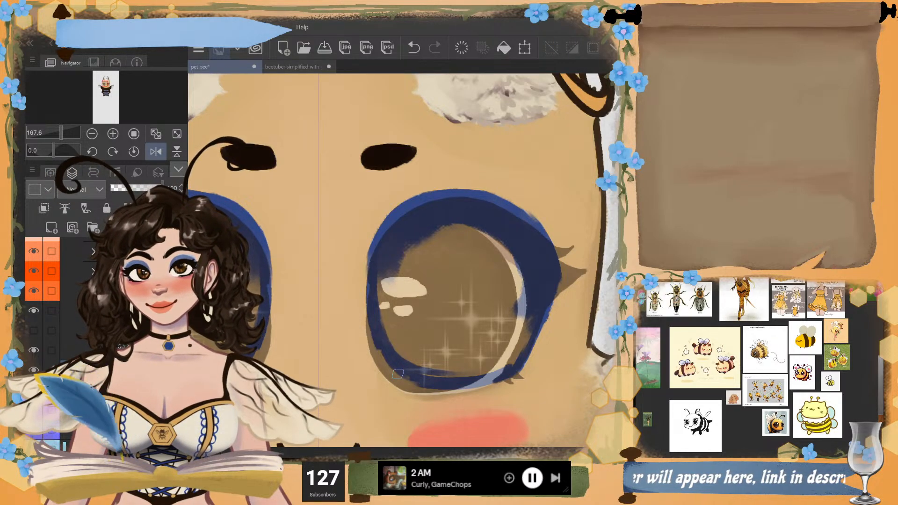
# - Fill the inside of the eyelid outline with dark blue so it covers the whole eye
pyautogui.moveTo(406, 248); pyautogui.dragTo(445, 238)
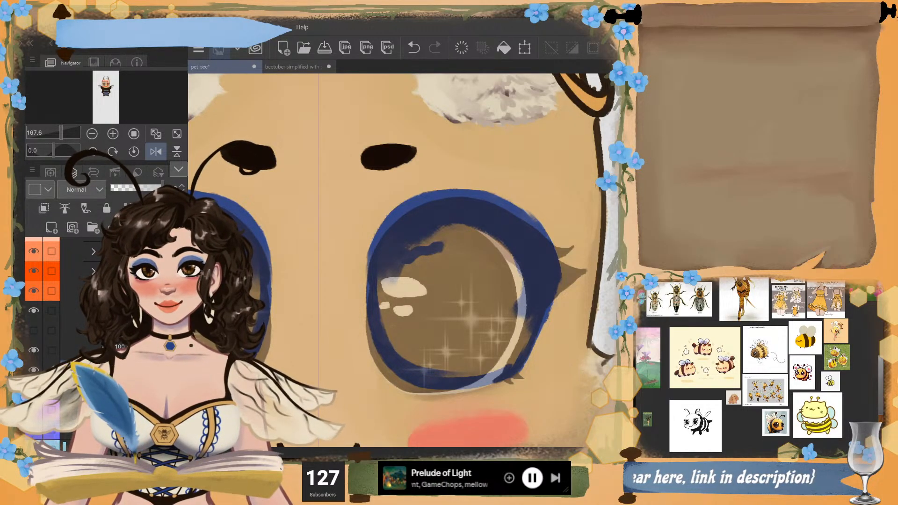
pyautogui.moveTo(482, 276)
pyautogui.mouseDown()
pyautogui.moveTo(438, 268)
pyautogui.moveTo(430, 243)
pyautogui.moveTo(416, 312)
pyautogui.moveTo(404, 244)
pyautogui.moveTo(392, 294)
pyautogui.moveTo(395, 245)
pyautogui.moveTo(412, 338)
pyautogui.moveTo(483, 266)
pyautogui.moveTo(480, 303)
pyautogui.moveTo(498, 294)
pyautogui.moveTo(494, 276)
pyautogui.moveTo(460, 291)
pyautogui.moveTo(443, 256)
pyautogui.moveTo(422, 281)
pyautogui.moveTo(448, 338)
pyautogui.moveTo(462, 323)
pyautogui.moveTo(479, 251)
pyautogui.moveTo(506, 285)
pyautogui.moveTo(507, 326)
pyautogui.moveTo(489, 354)
pyautogui.moveTo(523, 312)
pyautogui.moveTo(505, 355)
pyautogui.moveTo(465, 363)
pyautogui.moveTo(418, 321)
pyautogui.moveTo(402, 341)
pyautogui.moveTo(480, 350)
pyautogui.mouseUp()
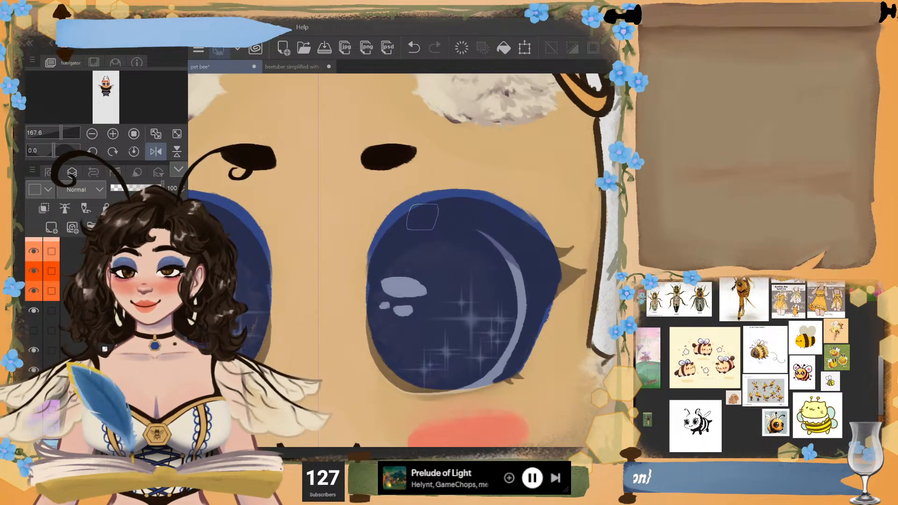
pyautogui.hotkey('ctrl', 'z')
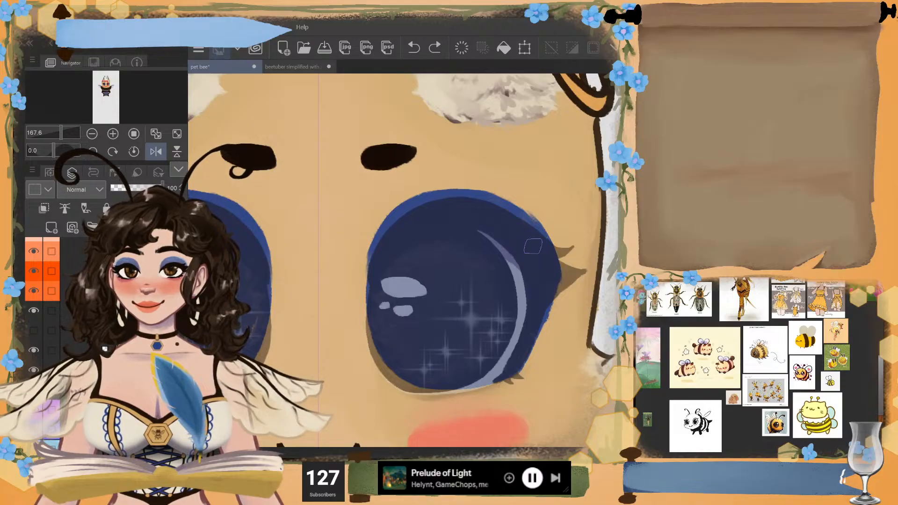
# - Trim the outer upper edge of the blue eyelid near the lashes into a cleaner curve, undoing unsatisfactory strokes
pyautogui.moveTo(422, 191)
pyautogui.mouseDown()
pyautogui.moveTo(462, 190)
pyautogui.moveTo(547, 245)
pyautogui.mouseUp()
pyautogui.hotkey('ctrl', 'z')
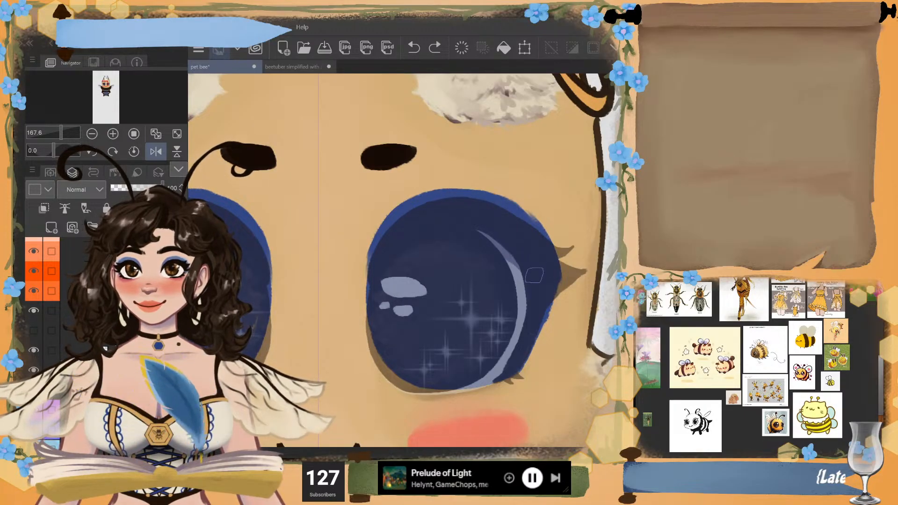
pyautogui.moveTo(513, 207); pyautogui.dragTo(546, 236)
pyautogui.hotkey('ctrl', 'z')
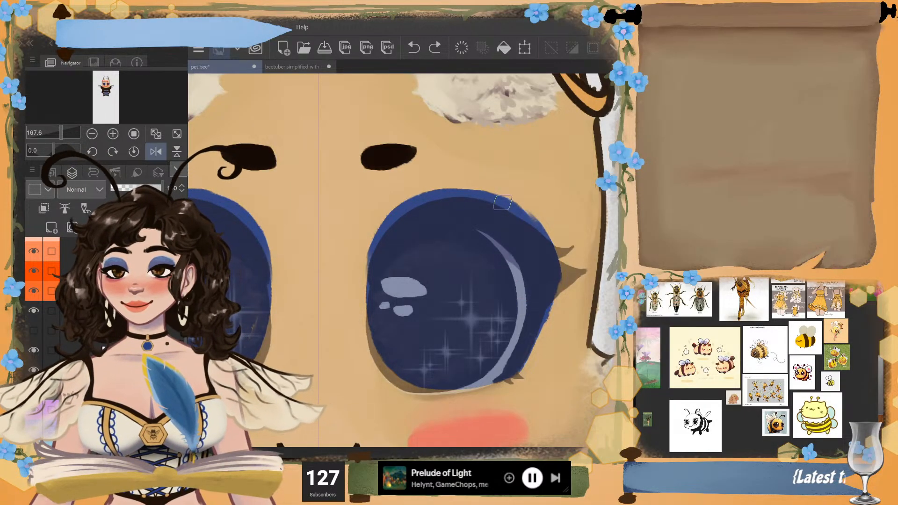
pyautogui.moveTo(503, 203); pyautogui.dragTo(543, 237)
pyautogui.hotkey('ctrl', 'z')
pyautogui.moveTo(504, 203)
pyautogui.mouseDown()
pyautogui.moveTo(529, 215)
pyautogui.moveTo(547, 251)
pyautogui.mouseUp()
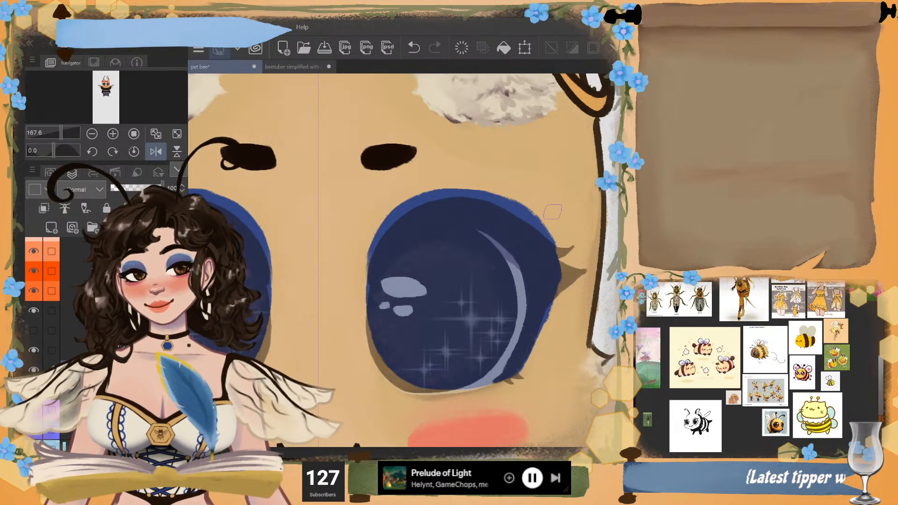
pyautogui.hotkey('ctrl', 'z')
pyautogui.moveTo(504, 202)
pyautogui.mouseDown()
pyautogui.moveTo(551, 239)
pyautogui.moveTo(558, 279)
pyautogui.mouseUp()
pyautogui.hotkey('ctrl', 'z')
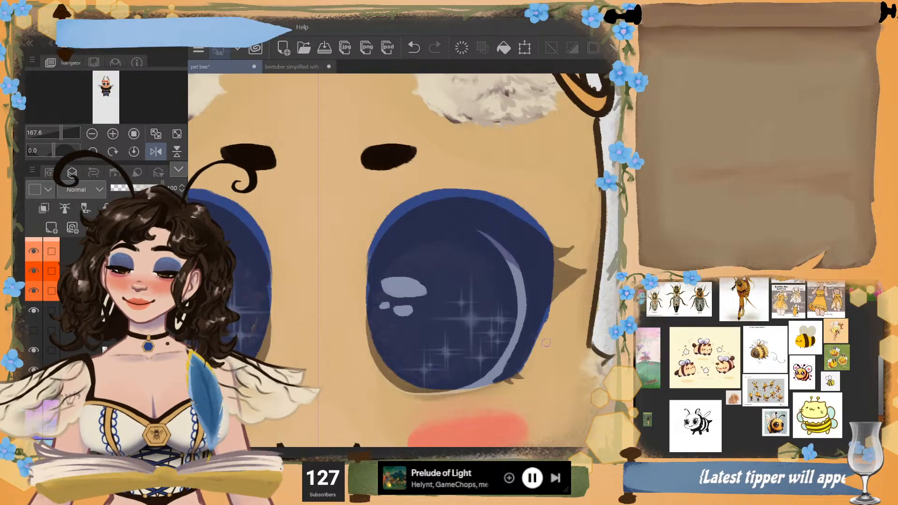
# - Reshape the outer side edge of the blue eyelid below the lashes into a smooth curve, undoing unsatisfactory strokes
pyautogui.moveTo(552, 243)
pyautogui.mouseDown()
pyautogui.moveTo(555, 309)
pyautogui.moveTo(547, 328)
pyautogui.mouseUp()
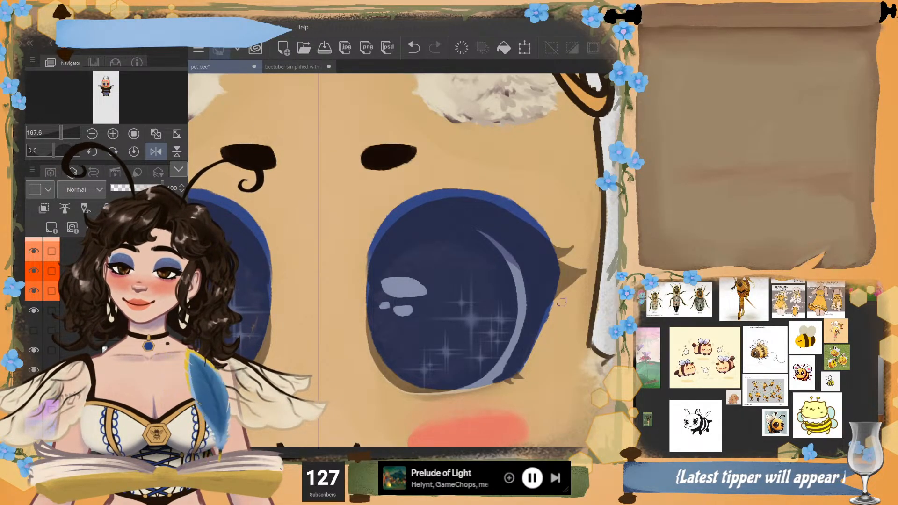
pyautogui.moveTo(560, 254); pyautogui.dragTo(559, 289)
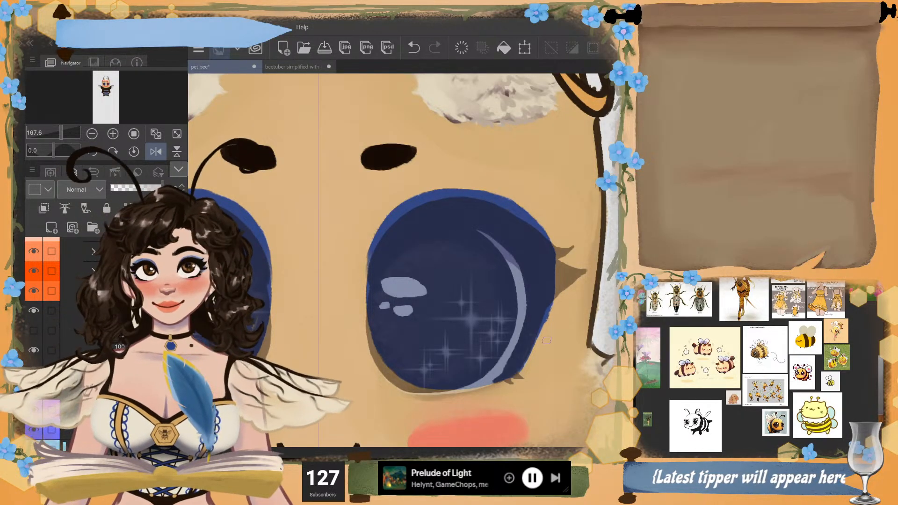
pyautogui.hotkey('ctrl', 'z')
pyautogui.moveTo(563, 265); pyautogui.dragTo(563, 281)
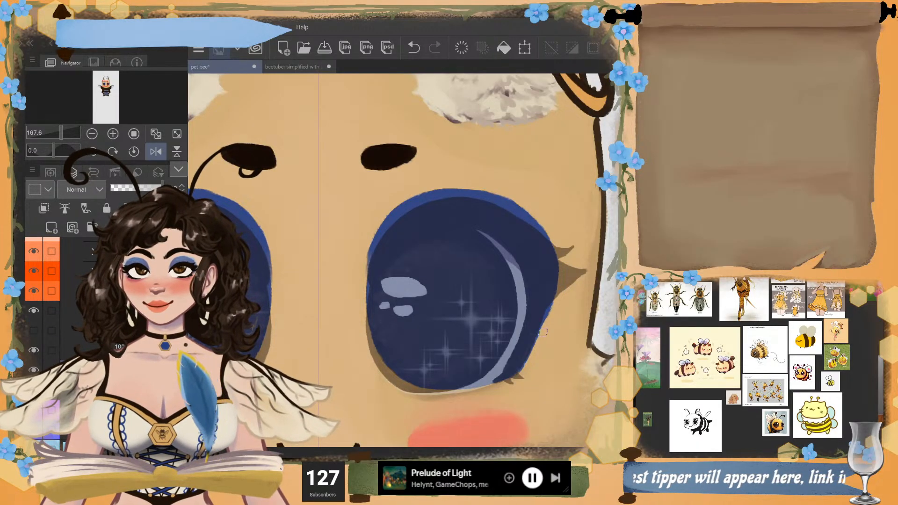
pyautogui.hotkey('ctrl', 'z')
pyautogui.moveTo(559, 295); pyautogui.dragTo(535, 349)
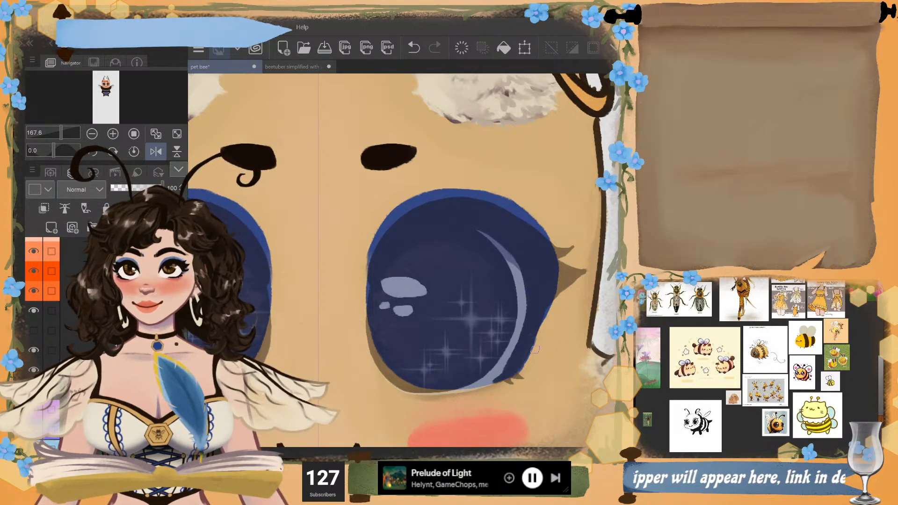
pyautogui.hotkey('ctrl', 'z')
pyautogui.moveTo(550, 305); pyautogui.dragTo(508, 379)
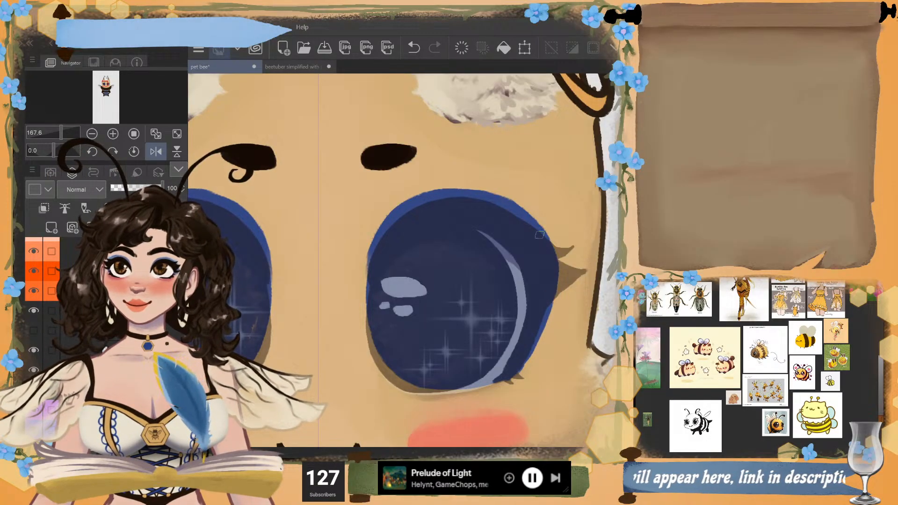
# - Round out the upper edge of both blue eyelids into a smoother, fuller arch, undoing strokes that miss the shape
pyautogui.scroll(-3, 539, 234)
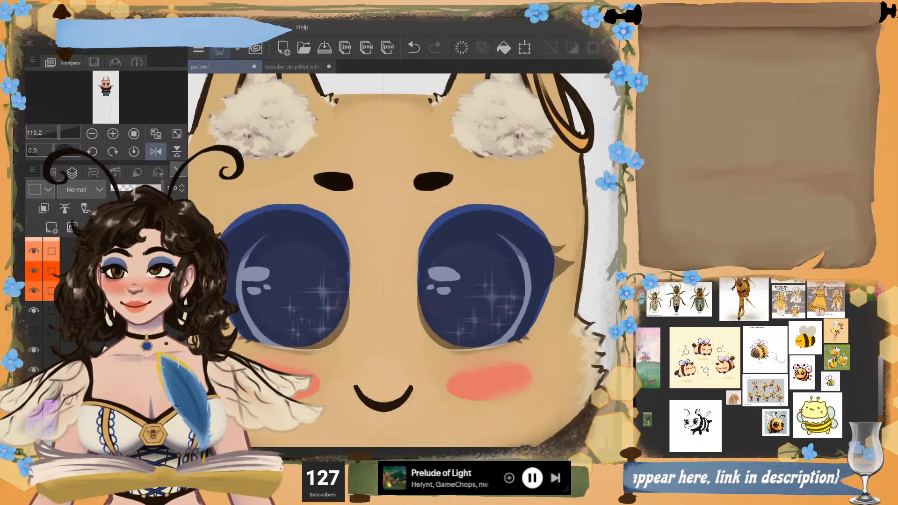
pyautogui.moveTo(526, 217); pyautogui.dragTo(504, 206)
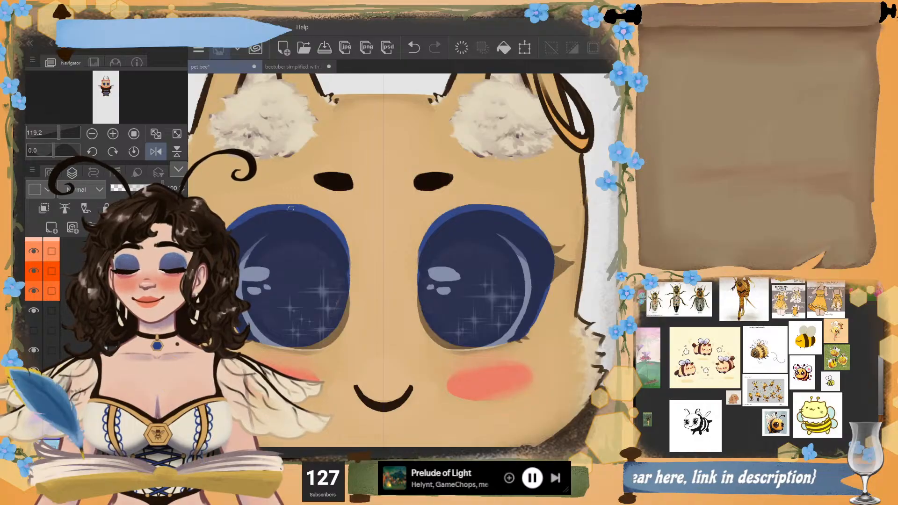
pyautogui.hotkey('ctrl', 'z')
pyautogui.moveTo(313, 215)
pyautogui.mouseDown()
pyautogui.moveTo(296, 205)
pyautogui.moveTo(323, 219)
pyautogui.mouseUp()
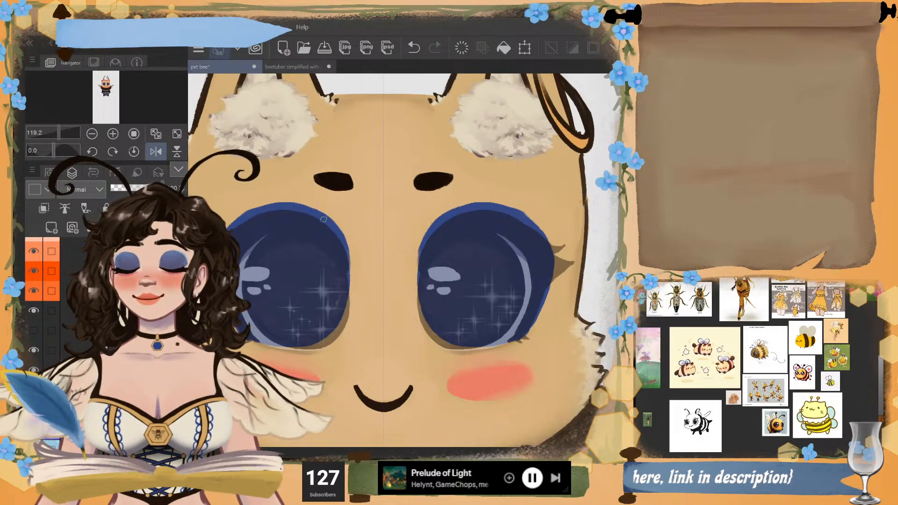
pyautogui.hotkey('ctrl', 'z')
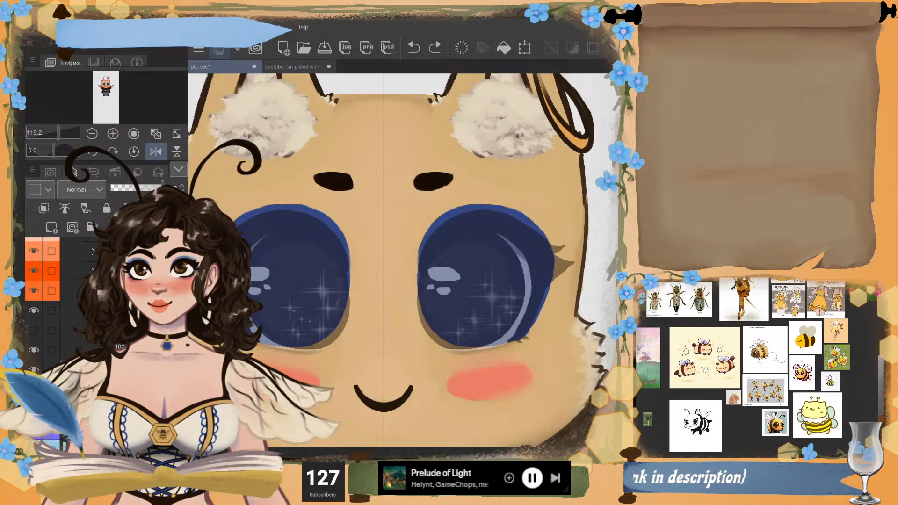
pyautogui.moveTo(310, 208); pyautogui.dragTo(320, 213)
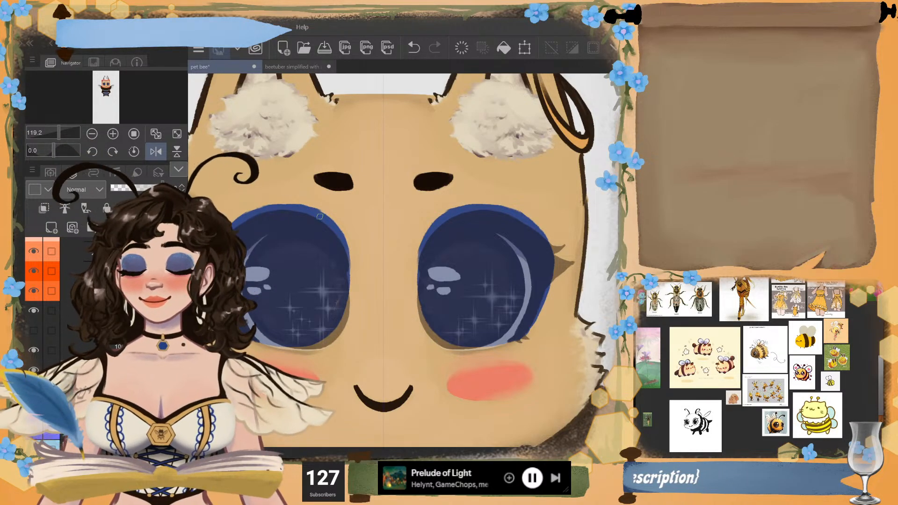
pyautogui.moveTo(271, 205)
pyautogui.mouseDown()
pyautogui.moveTo(299, 202)
pyautogui.moveTo(281, 202)
pyautogui.moveTo(331, 225)
pyautogui.mouseUp()
pyautogui.hotkey('ctrl', 'z')
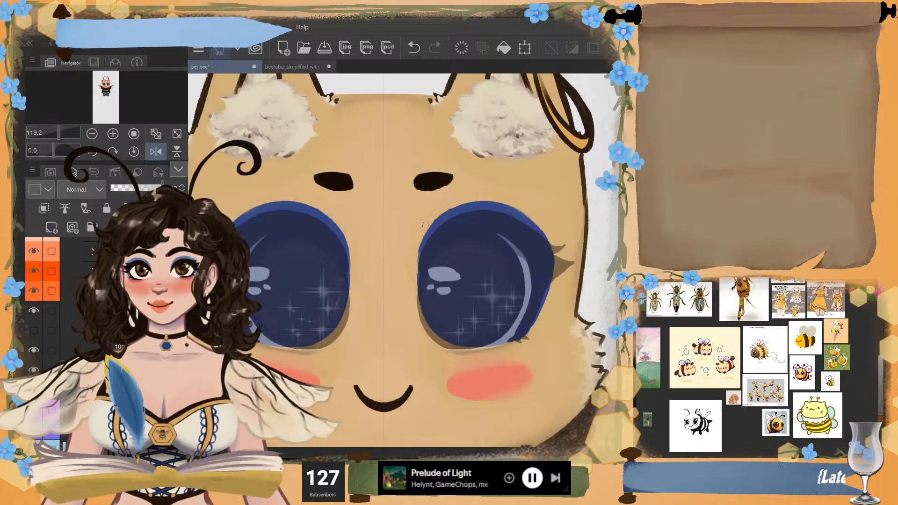
# - Clean up the inner side edge of the blue eyelids and extend the fill along the lower rim
pyautogui.moveTo(448, 210); pyautogui.dragTo(421, 242)
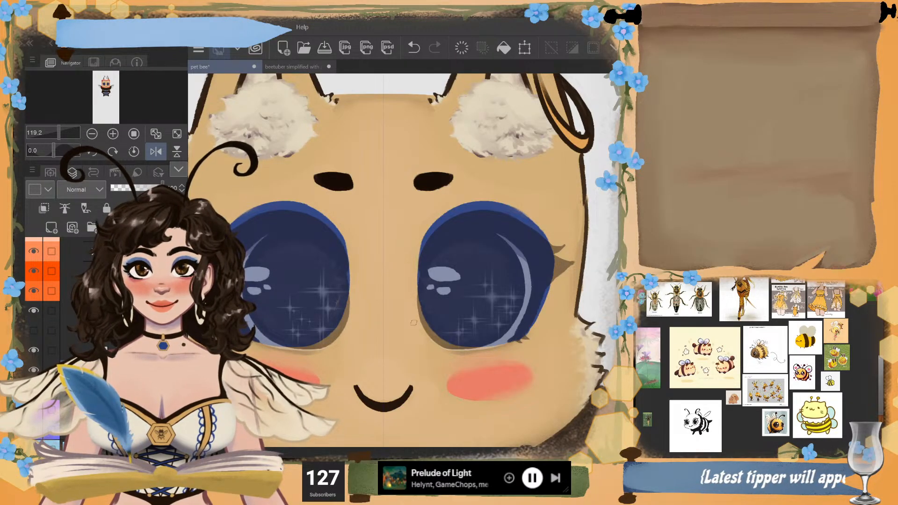
pyautogui.moveTo(417, 261); pyautogui.dragTo(425, 329)
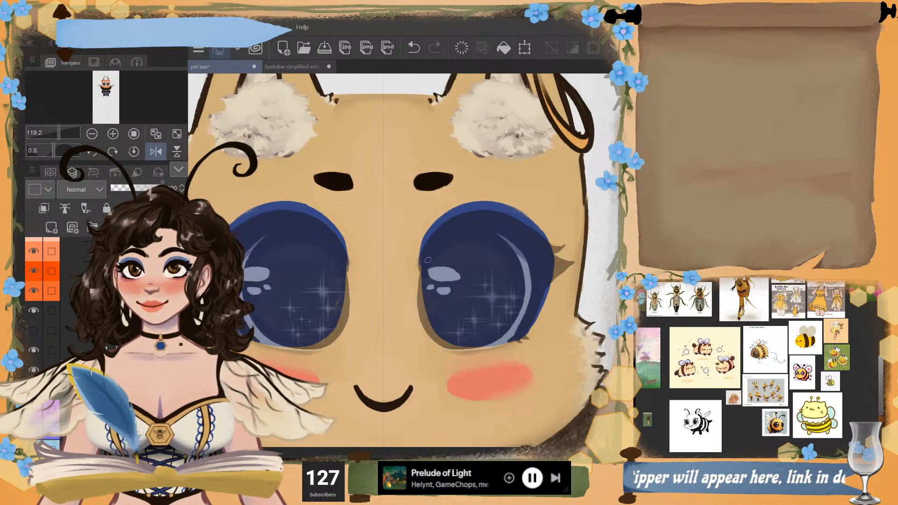
pyautogui.hotkey('ctrl', 'z')
pyautogui.moveTo(422, 284)
pyautogui.mouseDown()
pyautogui.moveTo(447, 342)
pyautogui.moveTo(496, 341)
pyautogui.mouseUp()
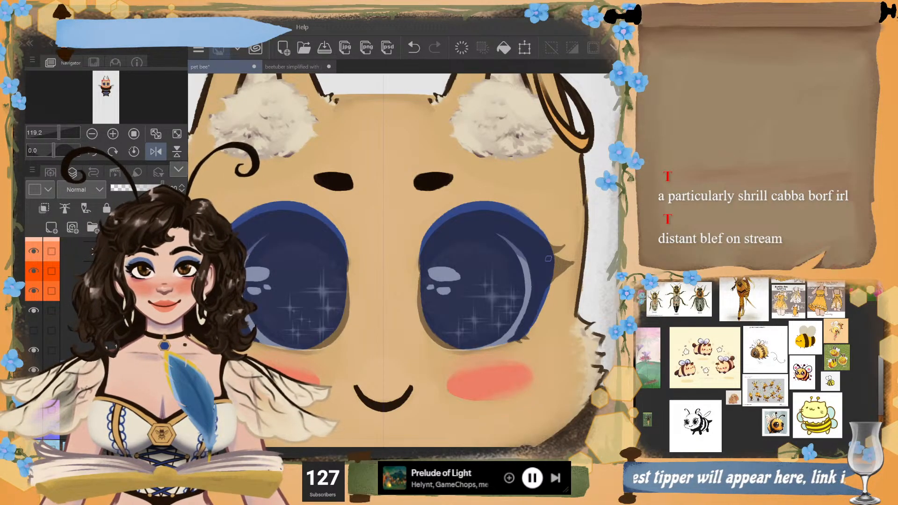
# - Restore the faded eye folder to full opacity and check the eyelid colour around the open eyes on the whole face
pyautogui.scroll(-2, 477, 315)
pyautogui.scroll(1, 507, 287)
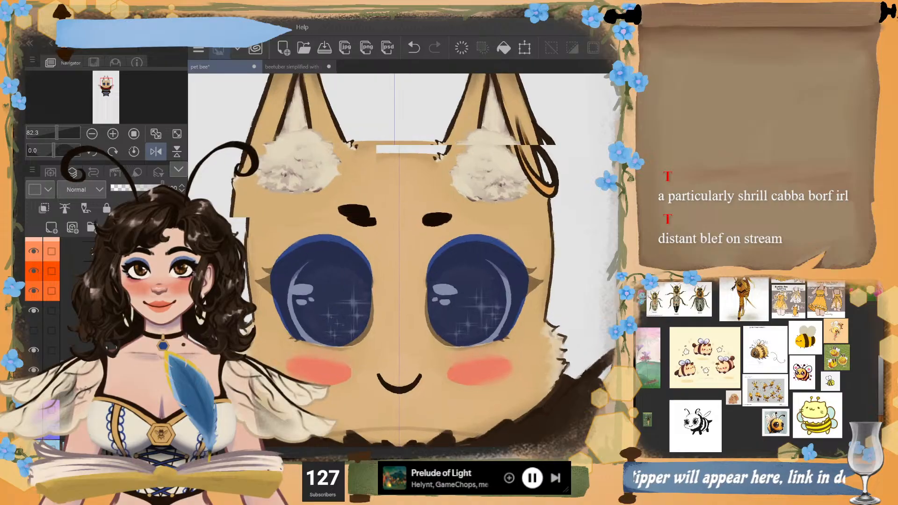
pyautogui.click(122, 271)
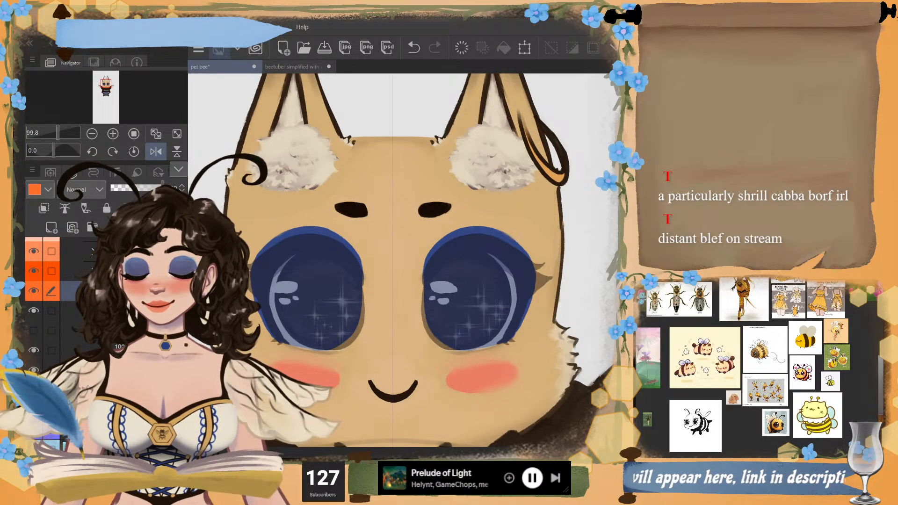
pyautogui.scroll(4, 113, 299)
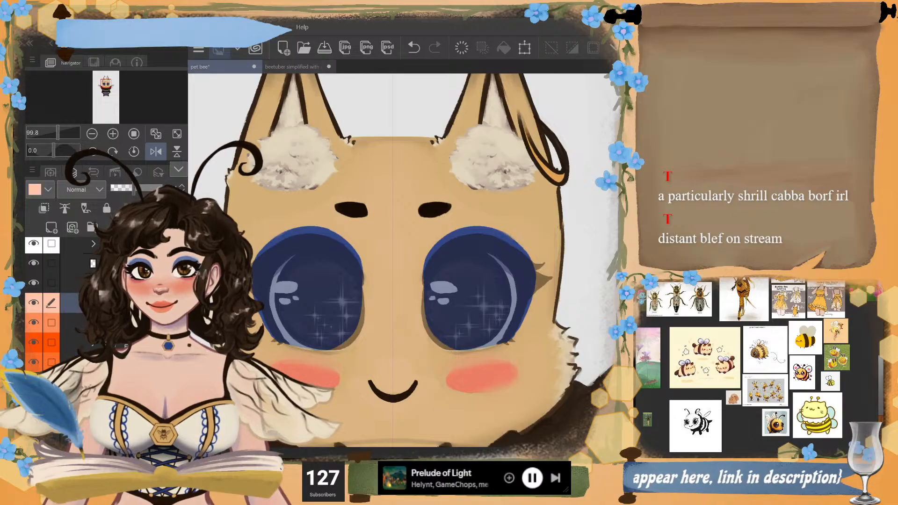
pyautogui.moveTo(134, 188); pyautogui.dragTo(162, 188)
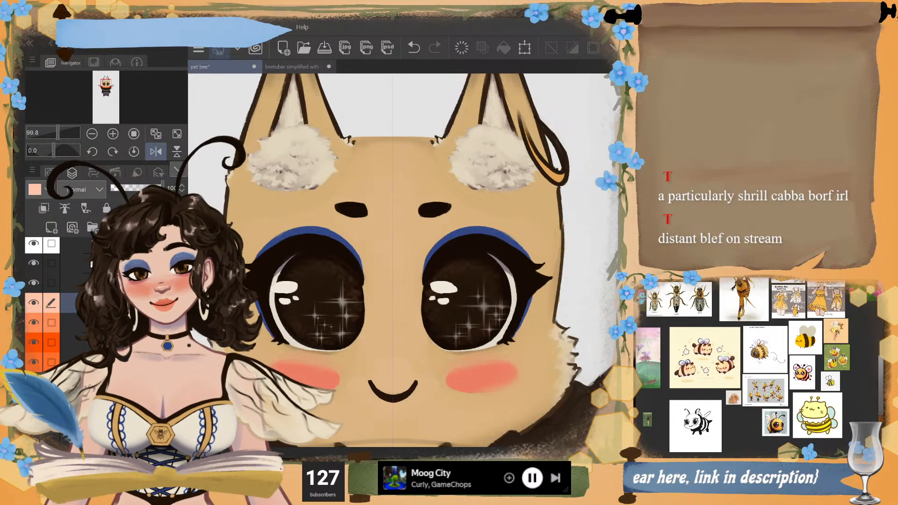
pyautogui.scroll(-1, 403, 262)
pyautogui.scroll(-3, 449, 343)
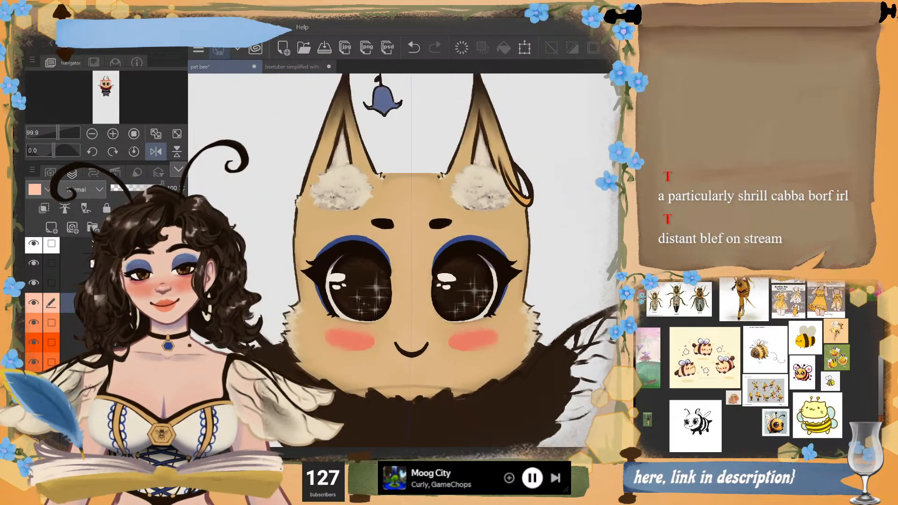
pyautogui.scroll(-2, 402, 262)
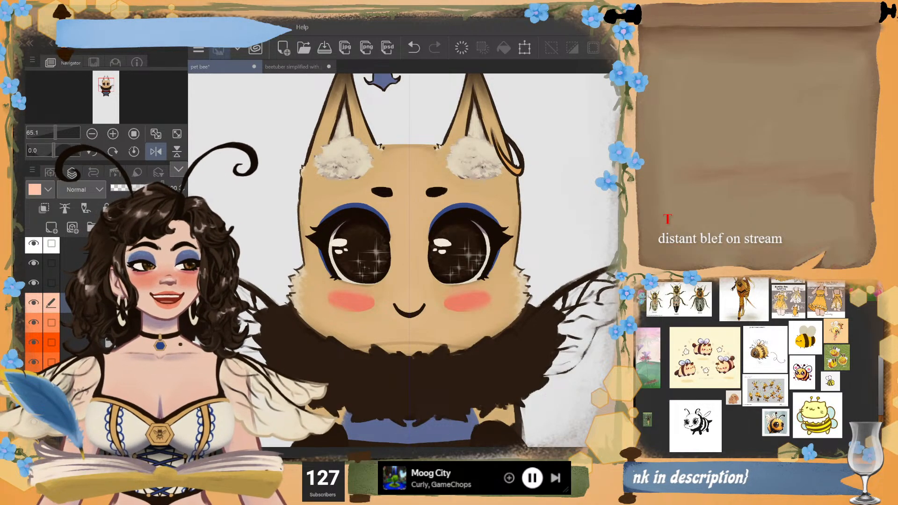
pyautogui.scroll(3, 409, 243)
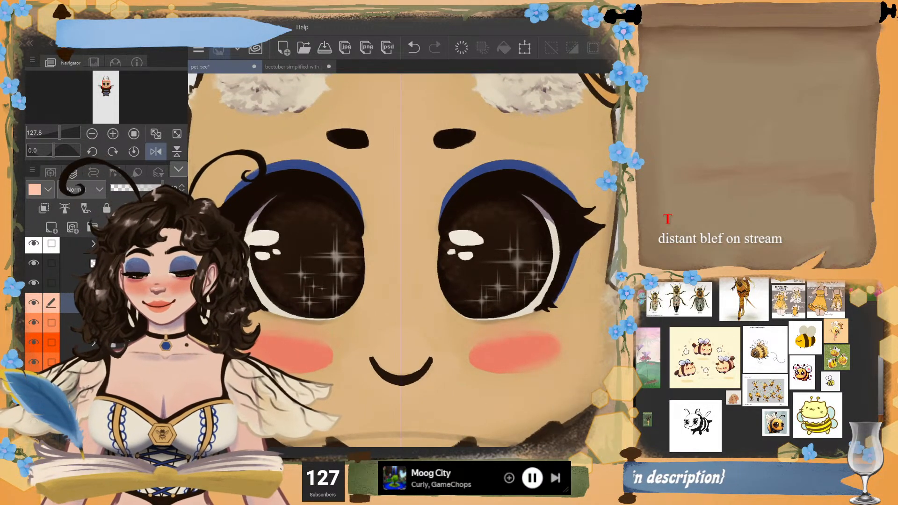
pyautogui.scroll(2, 495, 255)
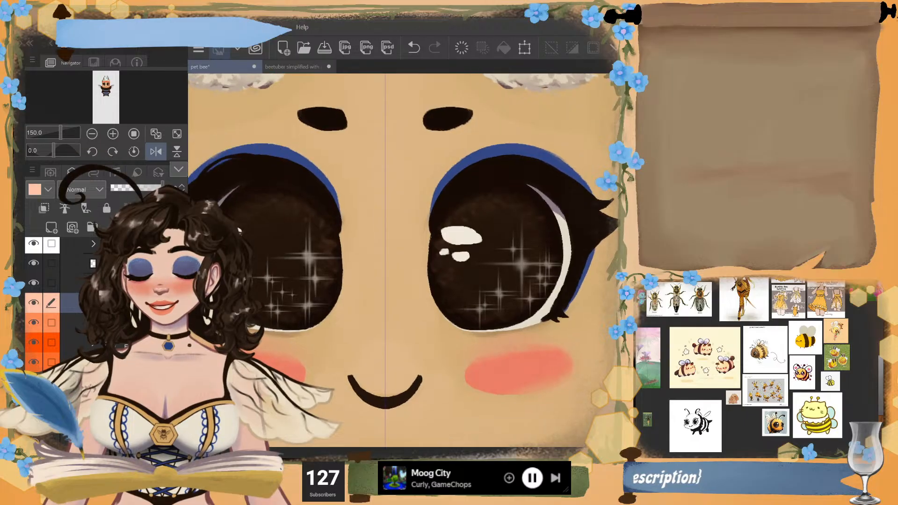
pyautogui.scroll(-3, 106, 303)
# - Select the blue eyelid layer beneath the open eyes and undo the last change
pyautogui.click(123, 342)
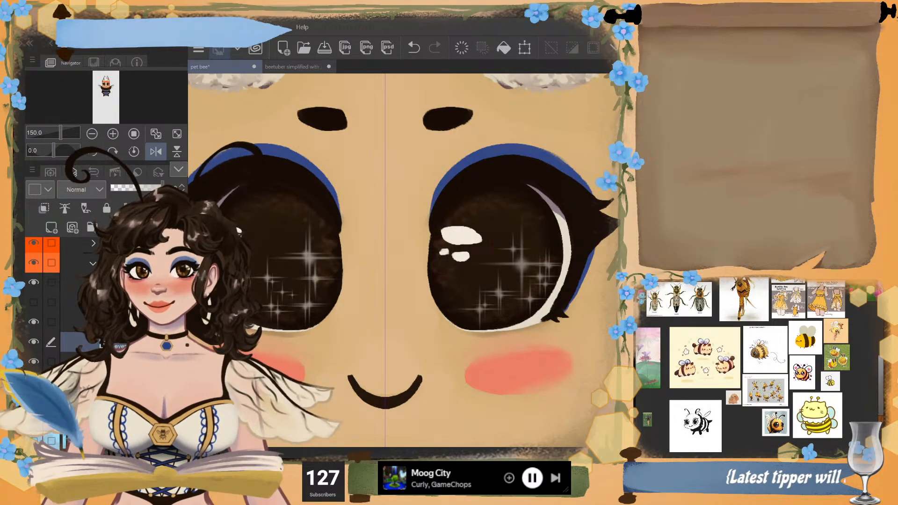
pyautogui.scroll(-2, 354, 352)
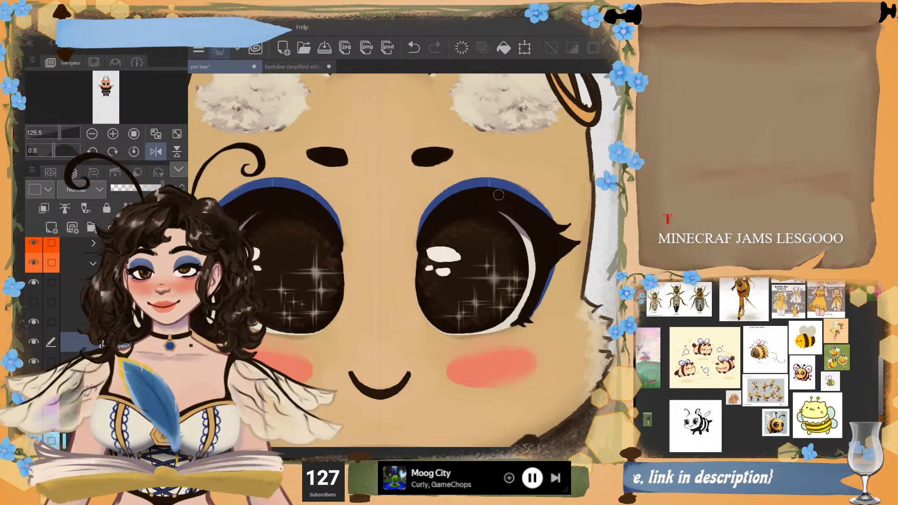
pyautogui.hotkey('ctrl', 'z')
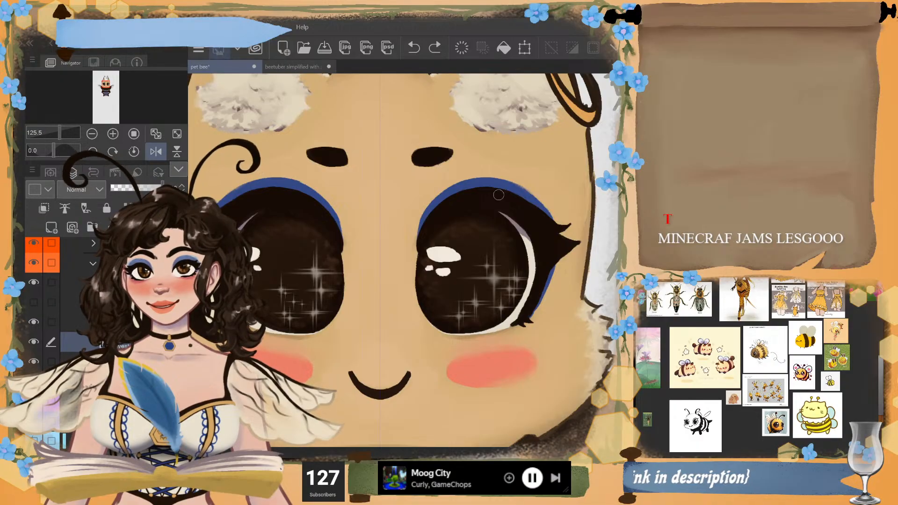
# - Fade the eye folder to a low opacity so the blue eyelids show through, and reselect the eyelid artwork for painting
pyautogui.click(131, 243)
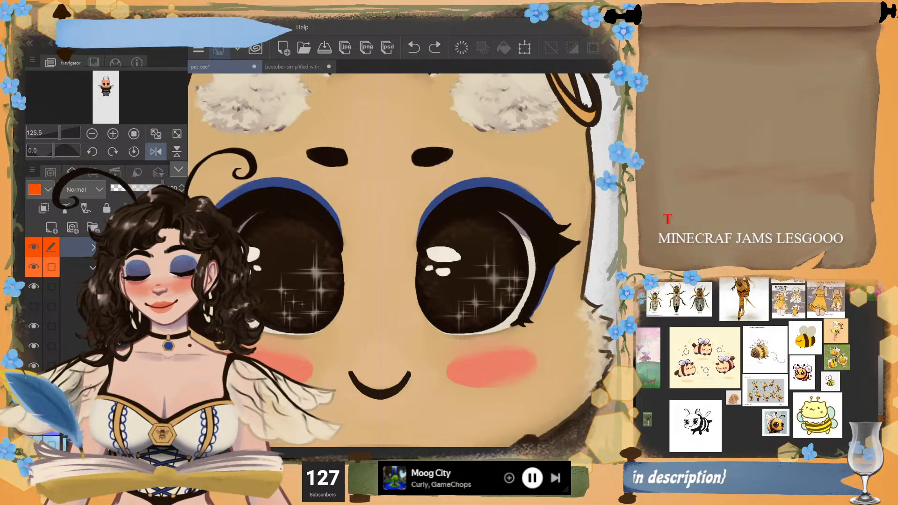
pyautogui.scroll(2, 131, 262)
pyautogui.click(131, 246)
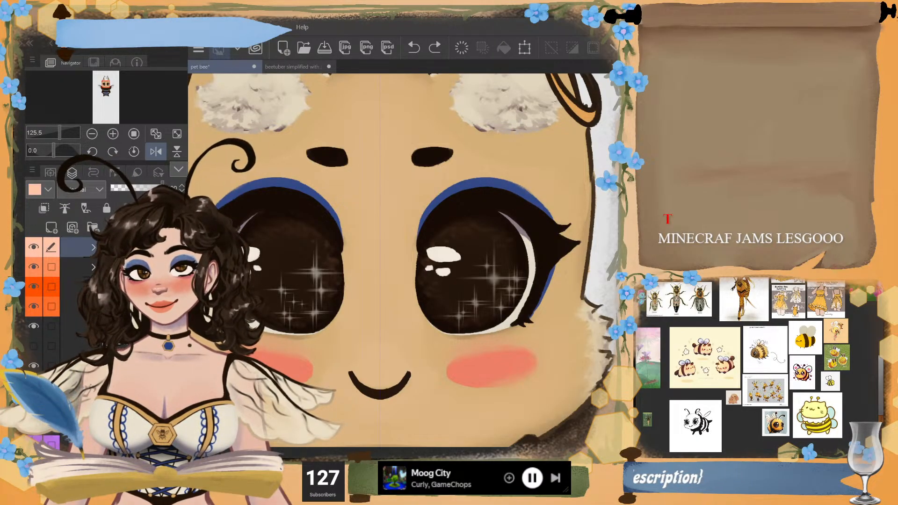
pyautogui.click(135, 188)
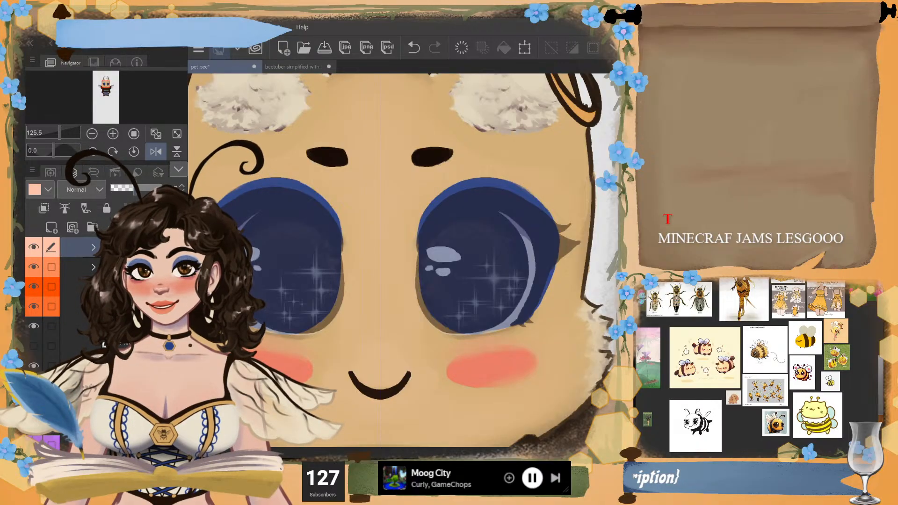
pyautogui.click(131, 386)
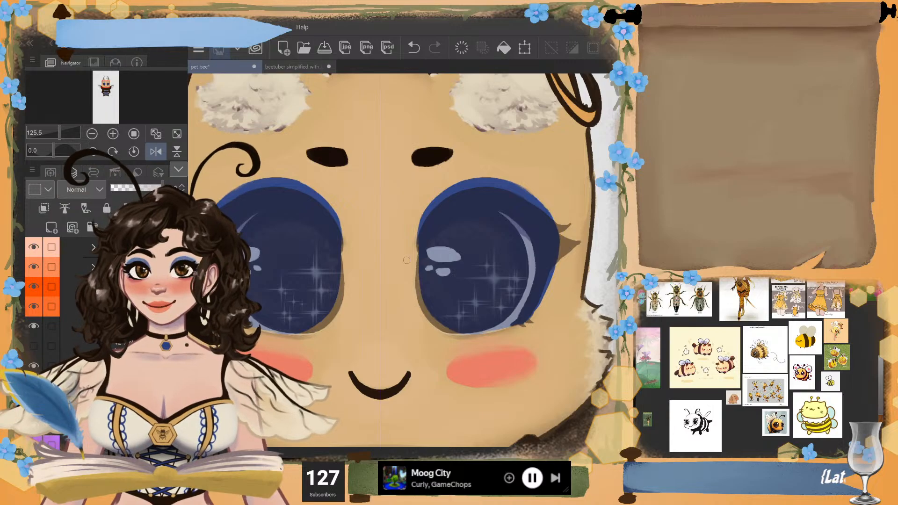
# - Try glitter brush strokes of different particle sizes along the upper curve of the eyelids, undoing each one
pyautogui.moveTo(442, 218)
pyautogui.mouseDown()
pyautogui.moveTo(464, 202)
pyautogui.moveTo(519, 193)
pyautogui.moveTo(531, 201)
pyautogui.moveTo(527, 212)
pyautogui.moveTo(550, 219)
pyautogui.mouseUp()
pyautogui.hotkey('ctrl', 'z')
pyautogui.hotkey('ctrl', 'z')
pyautogui.hotkey('ctrl', 'z')
pyautogui.hotkey('ctrl', 'z')
pyautogui.hotkey('ctrl', 'z')
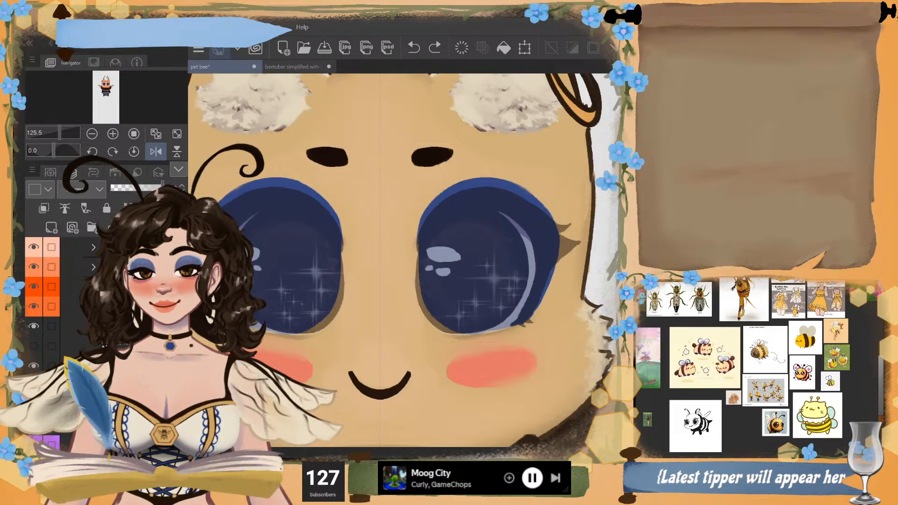
pyautogui.moveTo(428, 206)
pyautogui.mouseDown()
pyautogui.moveTo(517, 205)
pyautogui.moveTo(537, 219)
pyautogui.mouseUp()
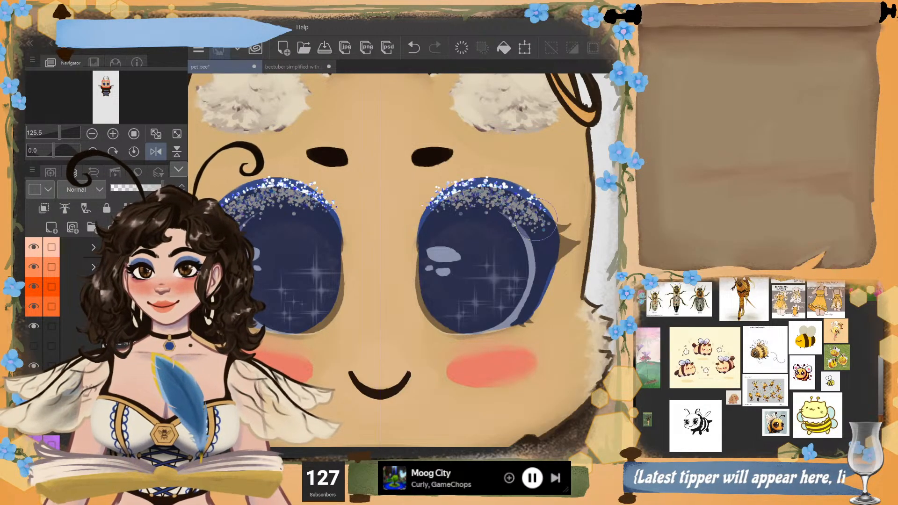
pyautogui.hotkey('ctrl', 'z')
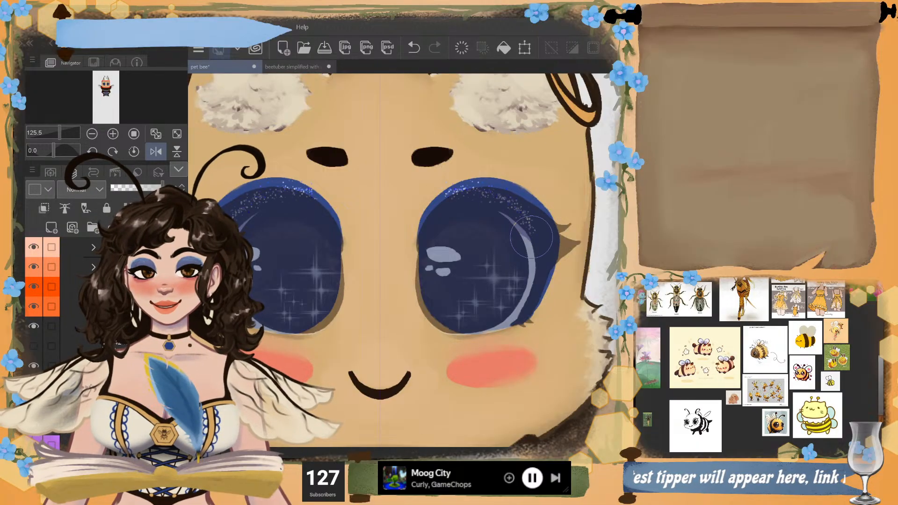
pyautogui.moveTo(432, 199)
pyautogui.mouseDown()
pyautogui.moveTo(554, 236)
pyautogui.moveTo(549, 258)
pyautogui.mouseUp()
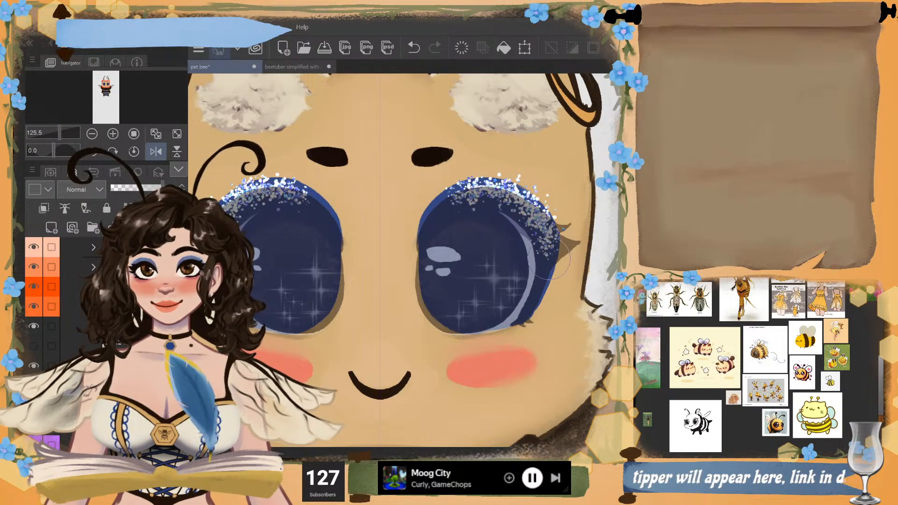
pyautogui.hotkey('ctrl', 'z')
# - Cover the blue eyelids with fine pale glitter from the upper curve down to the lower rim and outer edge
pyautogui.moveTo(461, 191)
pyautogui.mouseDown()
pyautogui.moveTo(490, 191)
pyautogui.moveTo(544, 247)
pyautogui.moveTo(543, 266)
pyautogui.moveTo(518, 192)
pyautogui.moveTo(493, 193)
pyautogui.moveTo(547, 262)
pyautogui.moveTo(521, 296)
pyautogui.moveTo(484, 192)
pyautogui.moveTo(515, 214)
pyautogui.moveTo(496, 207)
pyautogui.moveTo(508, 229)
pyautogui.moveTo(502, 282)
pyautogui.moveTo(497, 243)
pyautogui.moveTo(449, 280)
pyautogui.moveTo(453, 216)
pyautogui.moveTo(466, 284)
pyautogui.moveTo(508, 281)
pyautogui.mouseUp()
pyautogui.hotkey('ctrl', 'z')
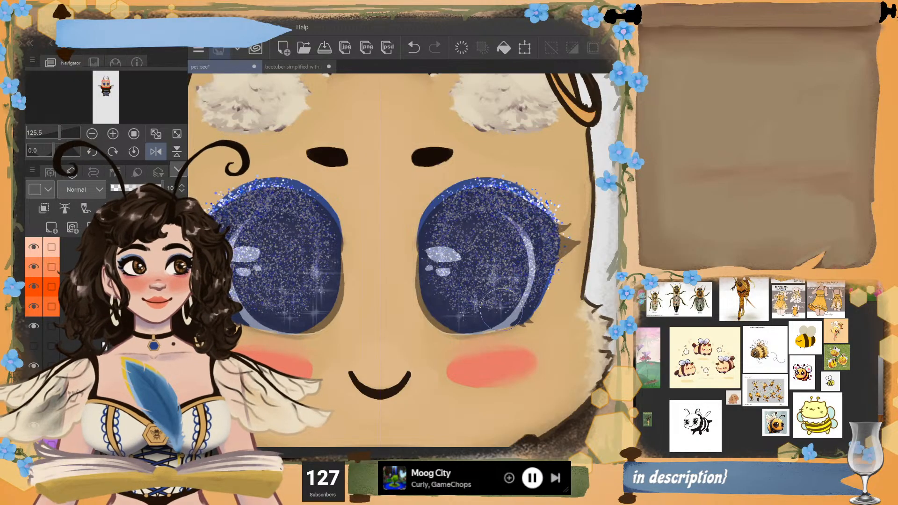
pyautogui.moveTo(560, 252); pyautogui.dragTo(537, 320)
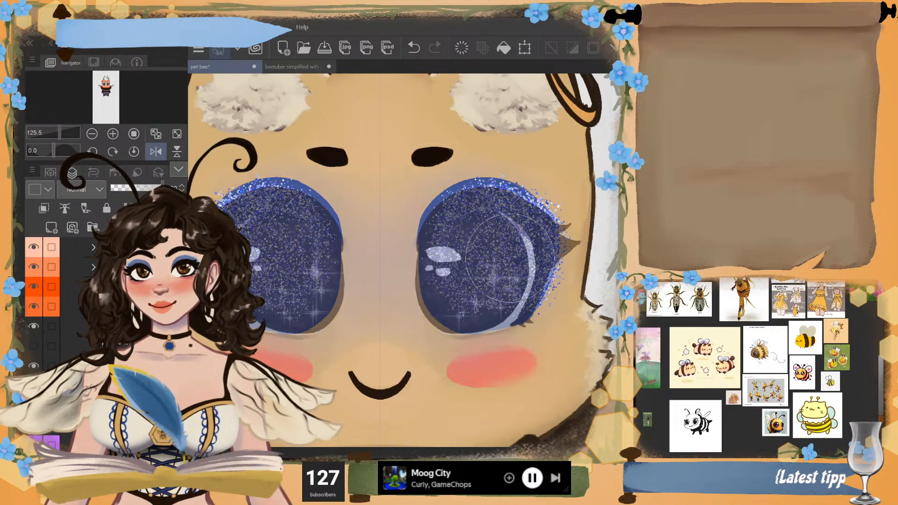
# - Undo the last glitter coat, touch up the eyelids with lighter glitter, and check them with the eye folder temporarily hidden
pyautogui.hotkey('ctrl', 'z')
pyautogui.moveTo(482, 286)
pyautogui.mouseDown()
pyautogui.moveTo(454, 288)
pyautogui.moveTo(501, 259)
pyautogui.moveTo(431, 273)
pyautogui.moveTo(487, 244)
pyautogui.moveTo(482, 294)
pyautogui.mouseUp()
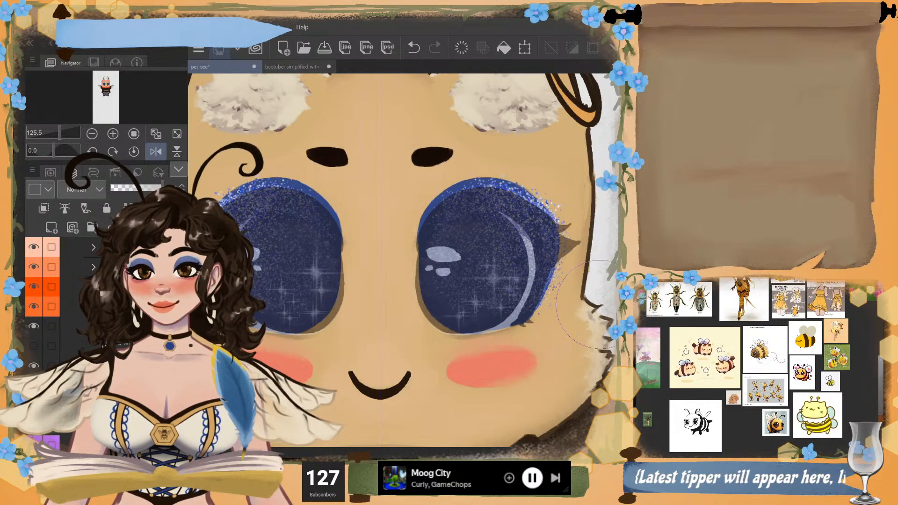
pyautogui.click(33, 247)
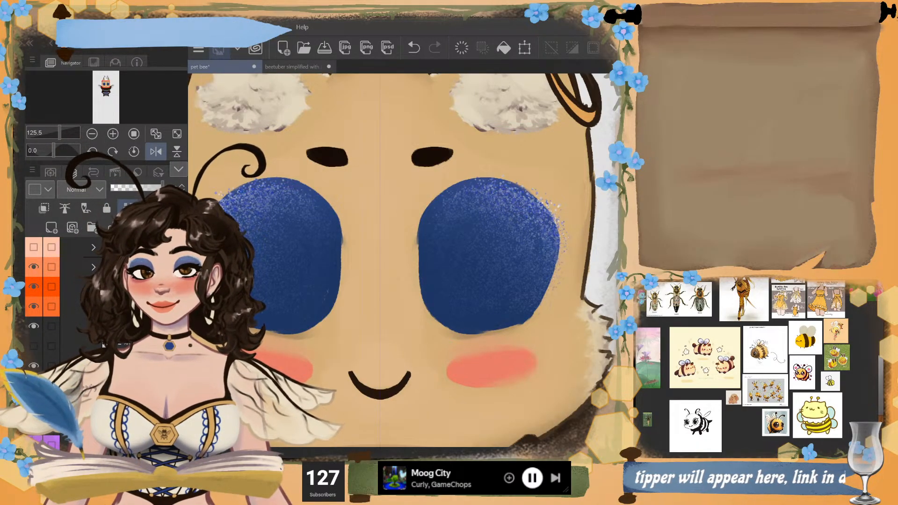
pyautogui.click(33, 247)
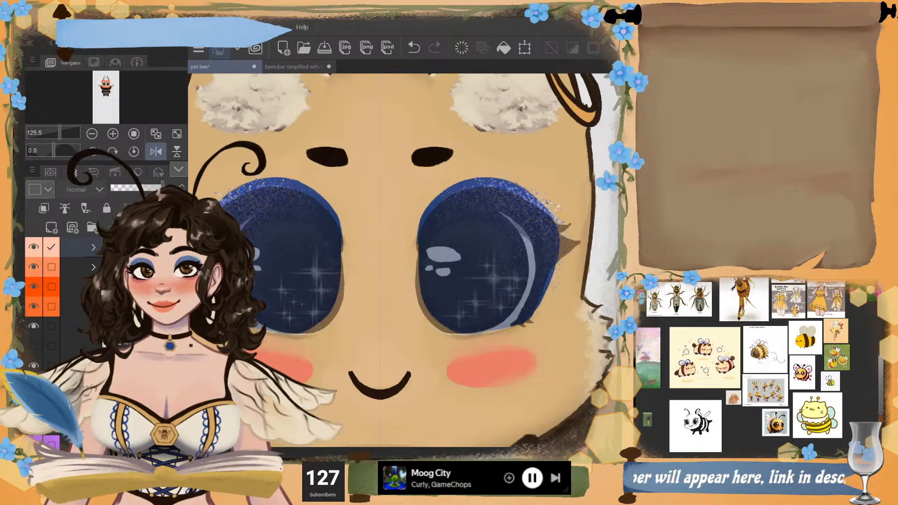
# - Restore the eye folder to full opacity over the glittered eyelids and turn off the horizontally flipped canvas view
pyautogui.moveTo(135, 188); pyautogui.dragTo(163, 188)
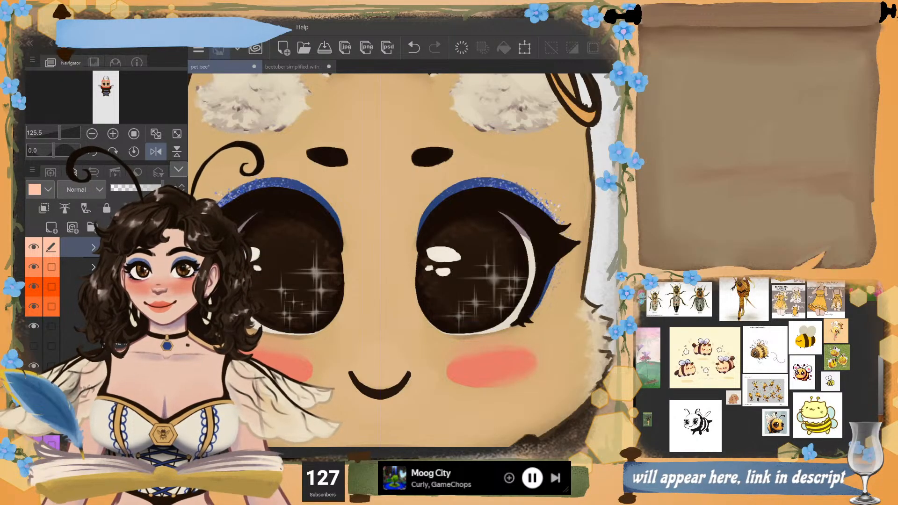
pyautogui.scroll(-3, 447, 191)
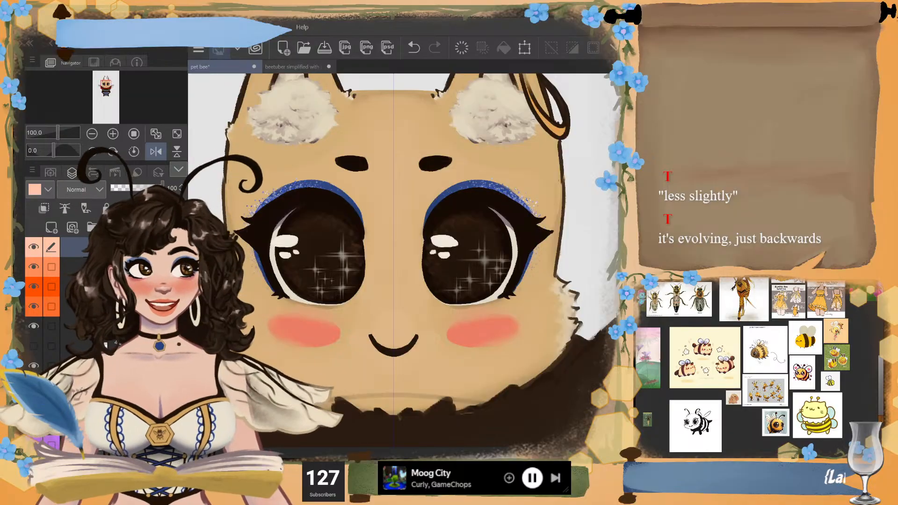
pyautogui.scroll(2, 466, 255)
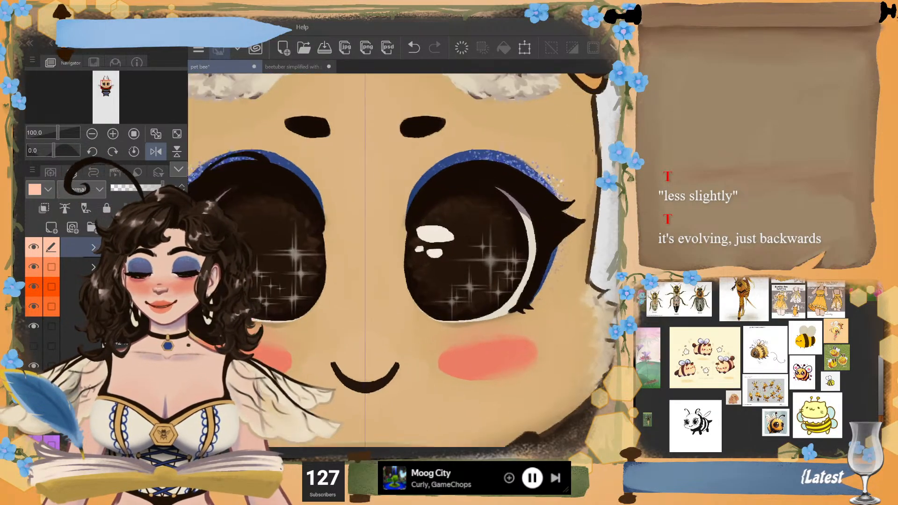
pyautogui.scroll(-1, 467, 254)
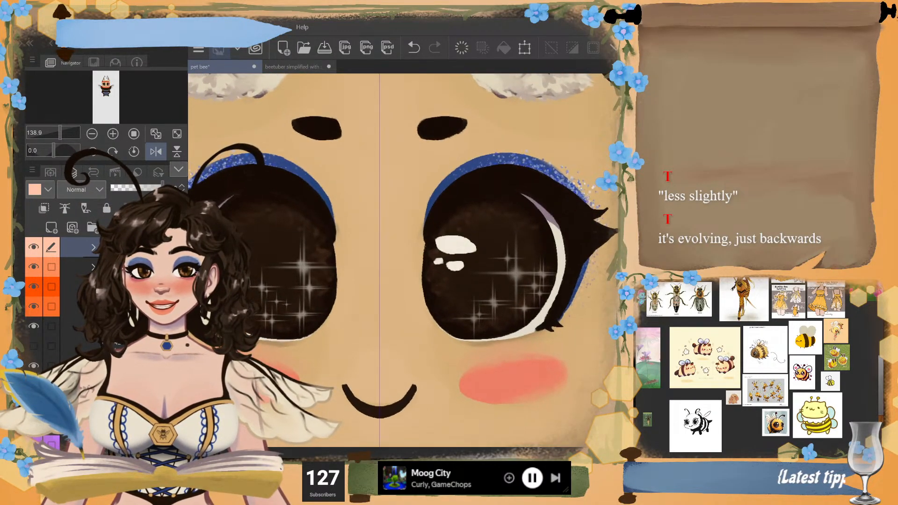
pyautogui.scroll(-1, 466, 254)
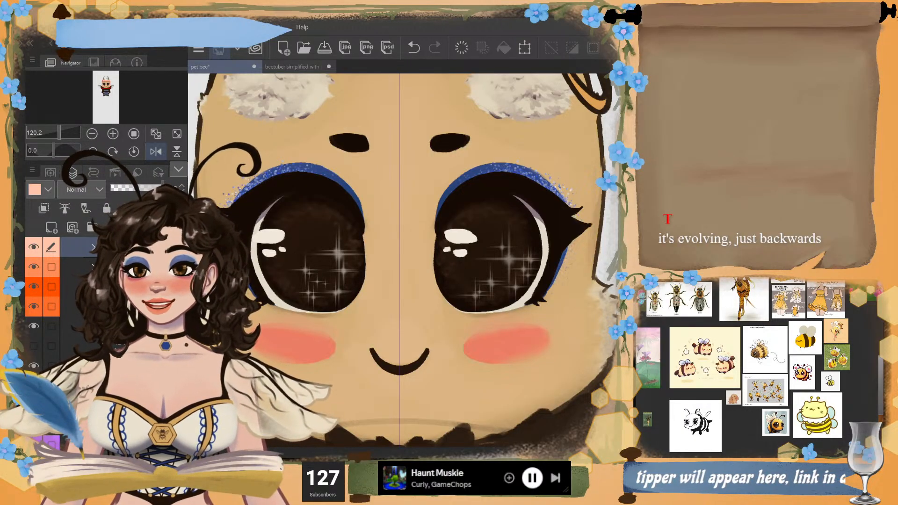
pyautogui.click(156, 151)
pyautogui.scroll(-2, 228, 316)
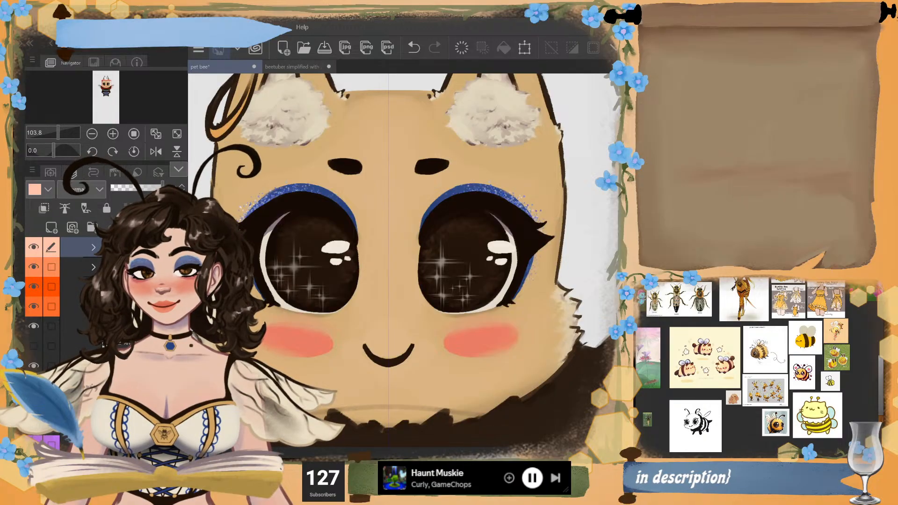
# - Select the layer for the eye artwork, lasso the area around the right-hand eye and cheek, and clear the selection
pyautogui.scroll(4, 80, 304)
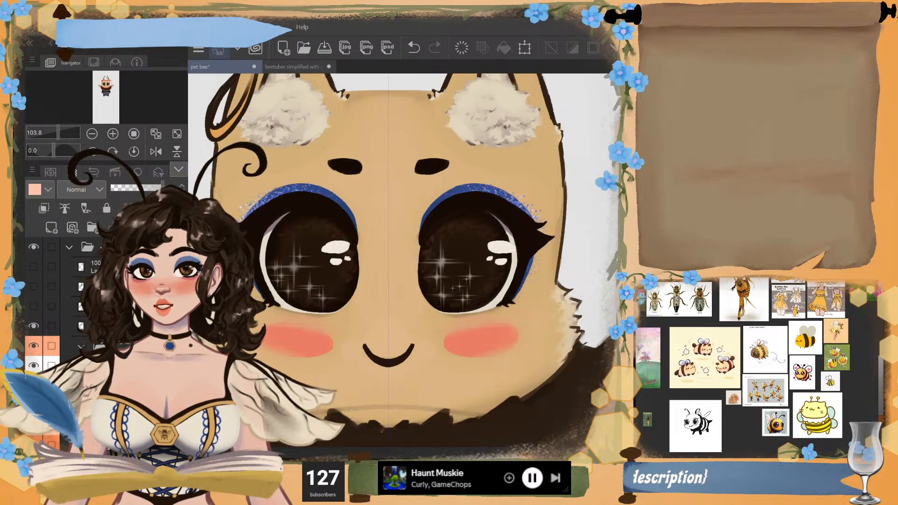
pyautogui.click(122, 247)
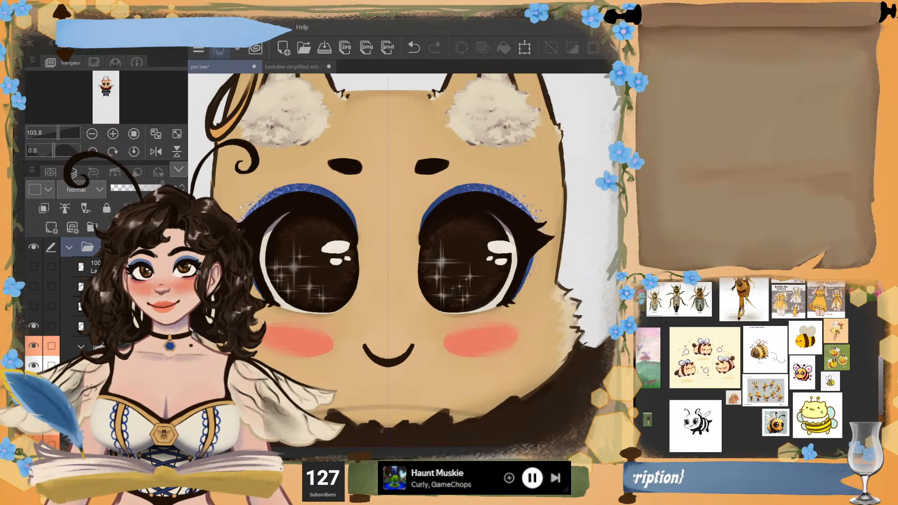
pyautogui.scroll(-3, 80, 304)
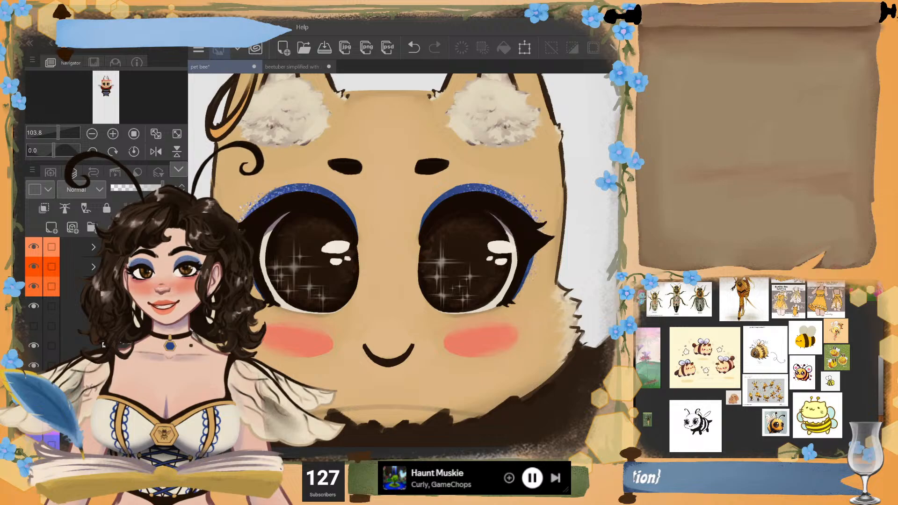
pyautogui.click(123, 365)
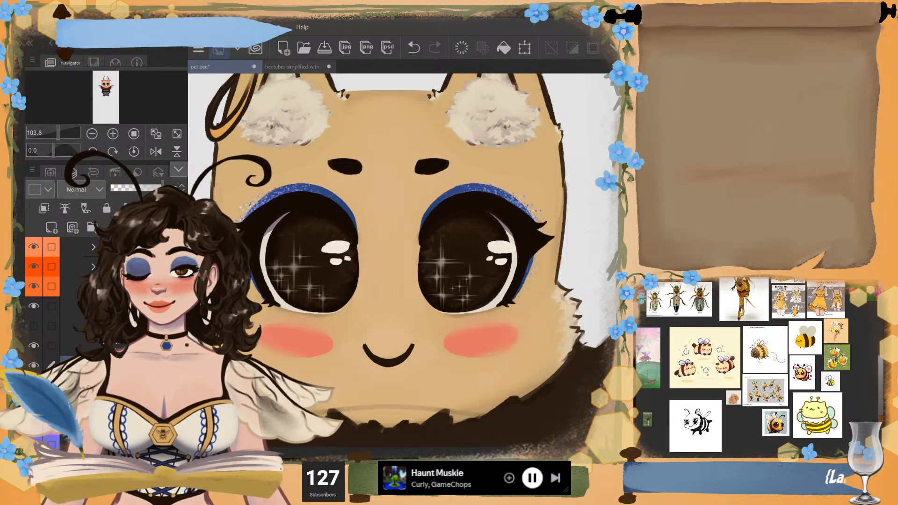
pyautogui.moveTo(387, 173)
pyautogui.mouseDown()
pyautogui.moveTo(384, 215)
pyautogui.moveTo(583, 232)
pyautogui.moveTo(556, 149)
pyautogui.moveTo(459, 136)
pyautogui.mouseUp()
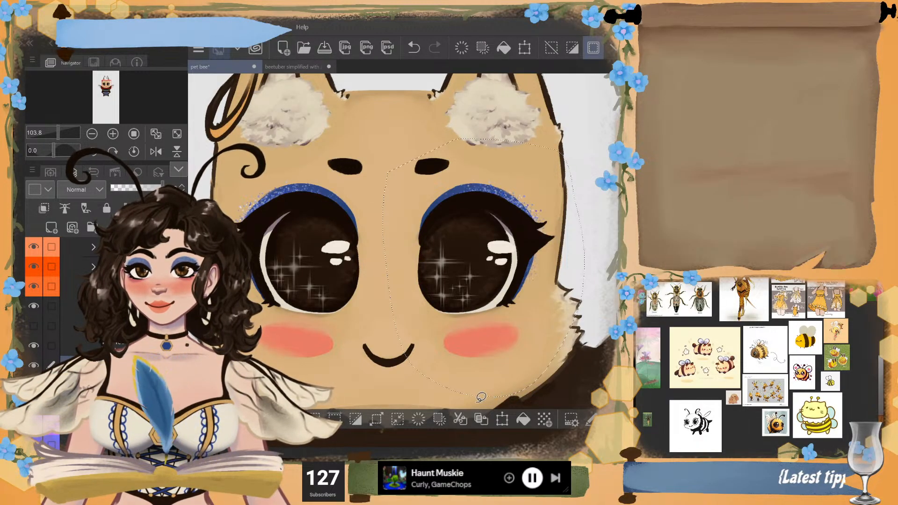
pyautogui.click(359, 336)
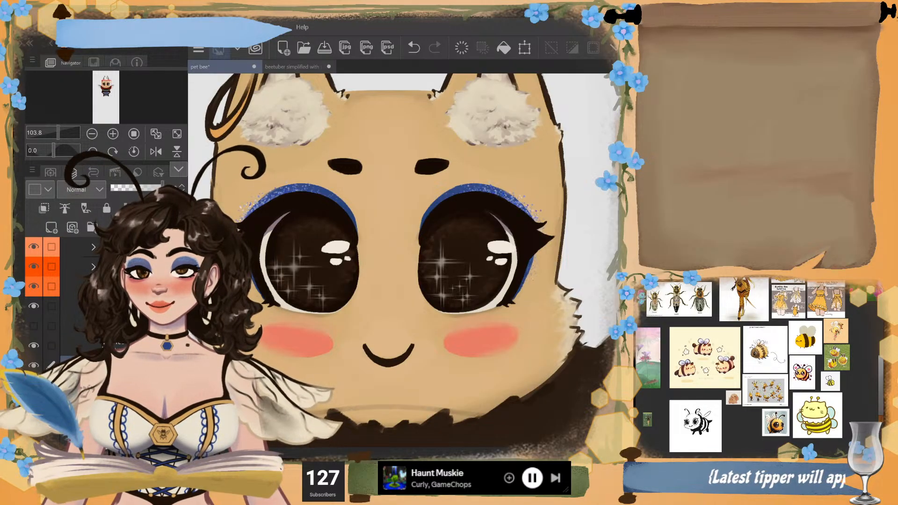
# - Select the eye folder in the layer stack and expand it to reach its individual layers
pyautogui.scroll(2, 106, 304)
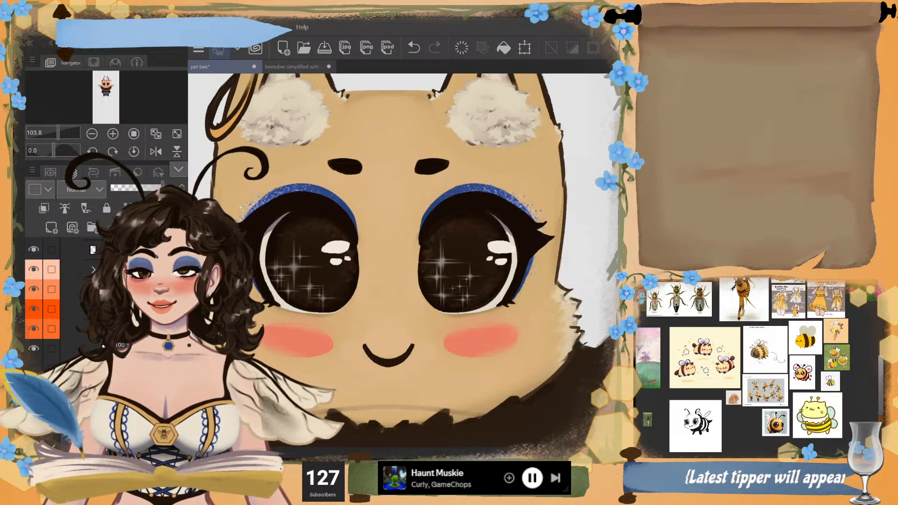
pyautogui.moveTo(140, 428); pyautogui.dragTo(140, 270)
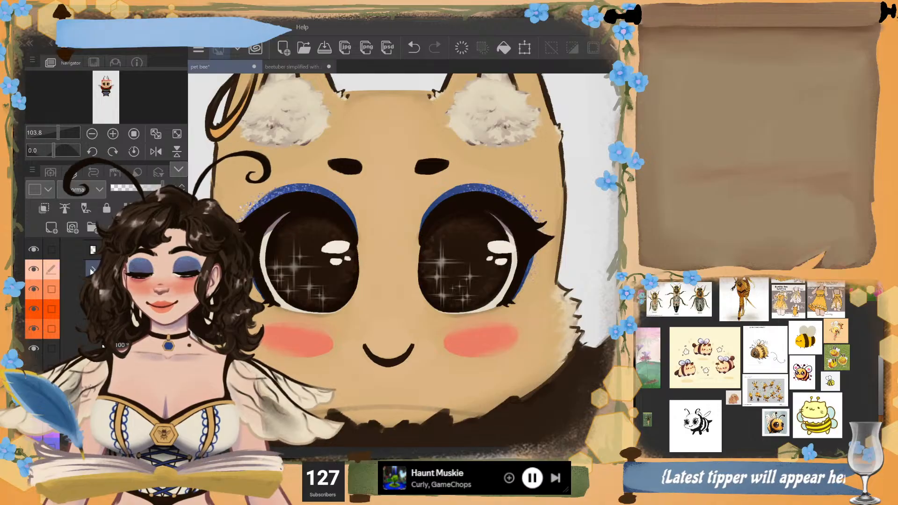
pyautogui.click(93, 270)
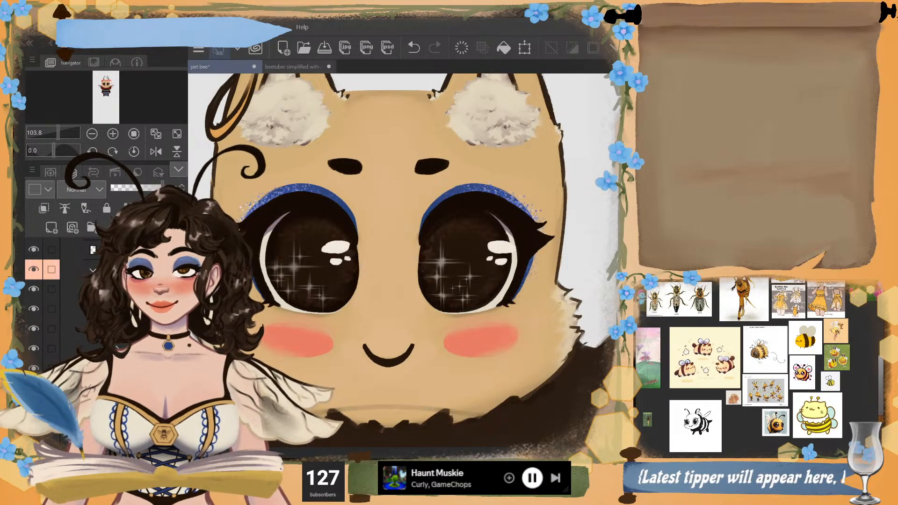
# - Toggle the individual eye and eyeshadow layers off and on to check which facial parts each one holds
pyautogui.click(105, 310)
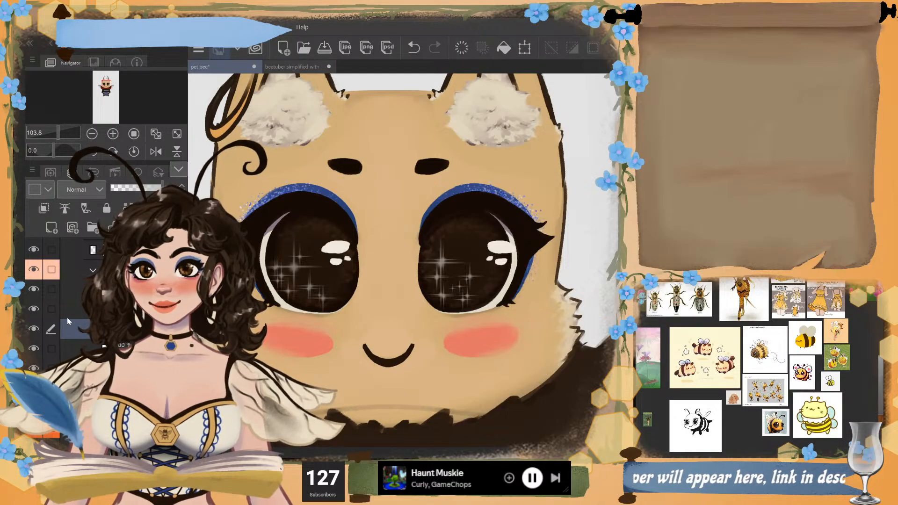
pyautogui.click(37, 329)
pyautogui.click(36, 329)
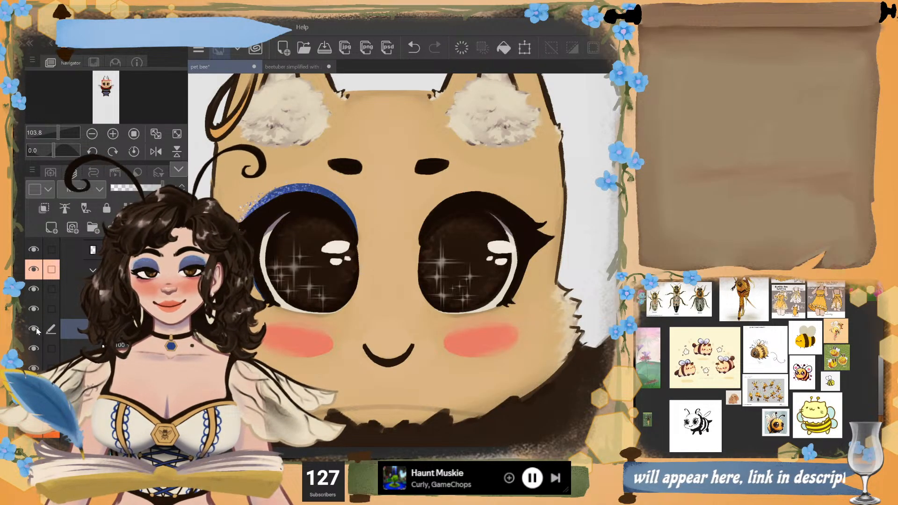
pyautogui.click(36, 329)
pyautogui.click(36, 330)
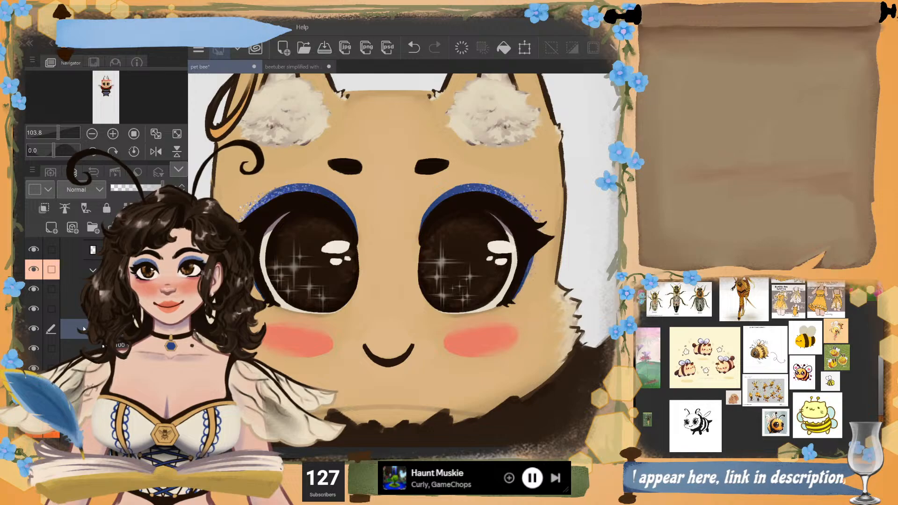
pyautogui.click(35, 289)
pyautogui.click(35, 289)
pyautogui.click(34, 309)
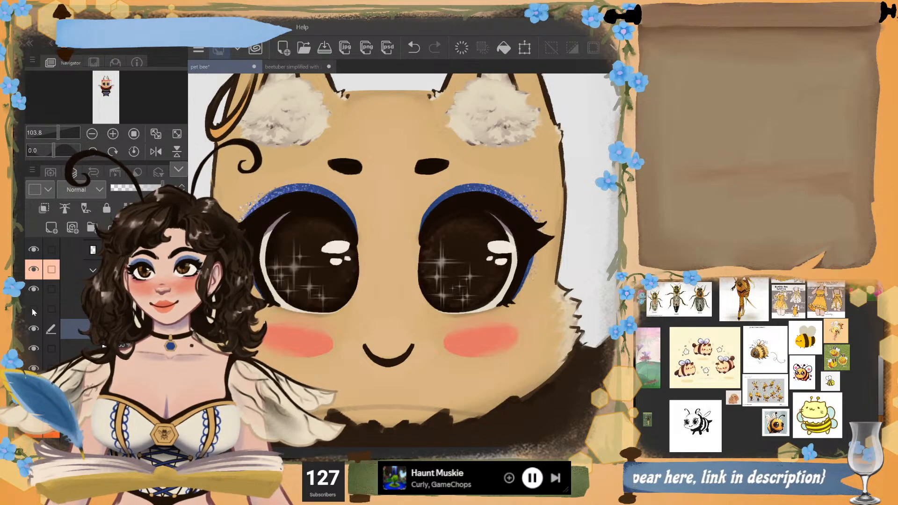
pyautogui.click(34, 309)
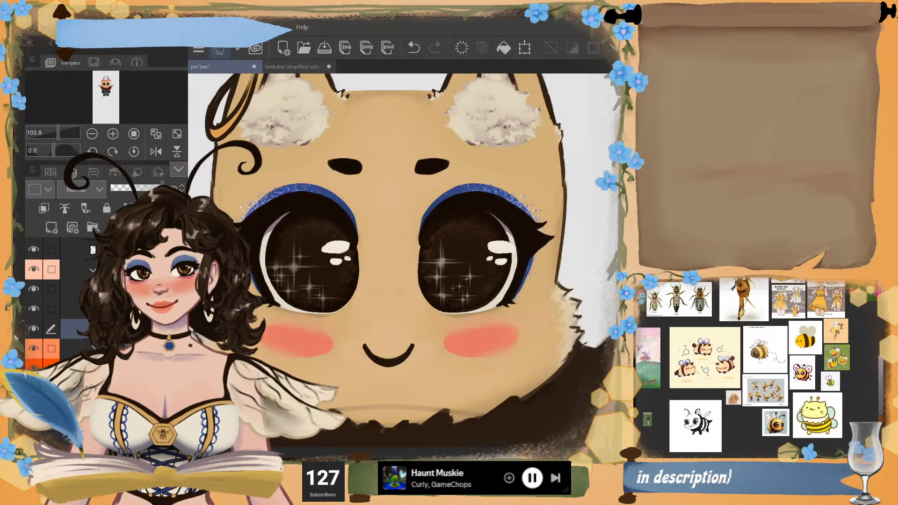
pyautogui.click(36, 290)
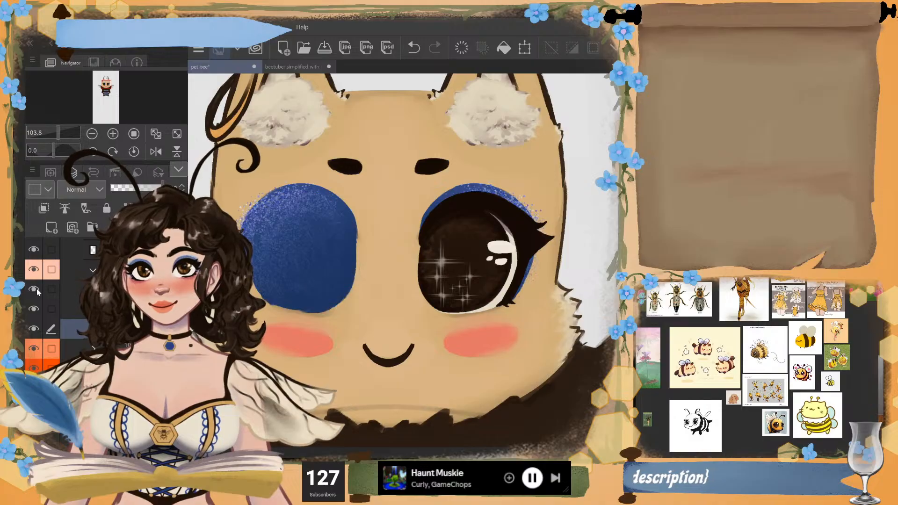
pyautogui.click(36, 290)
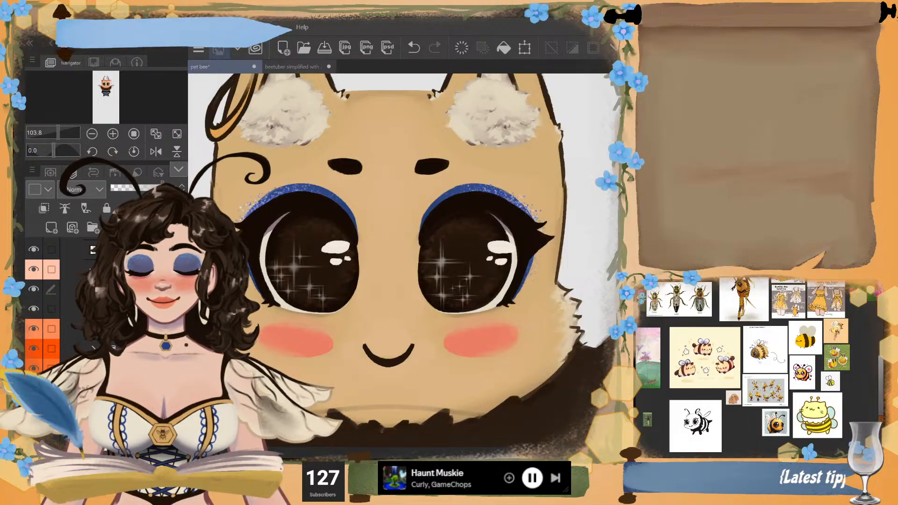
# - Check the contents of the face folder by toggling the layer group of one complete eye with its eyeshadow
pyautogui.click(94, 269)
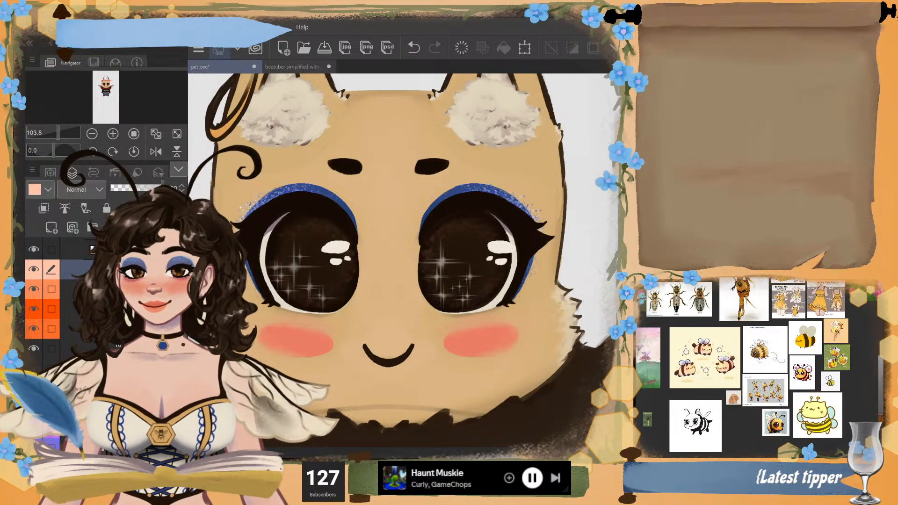
pyautogui.click(94, 270)
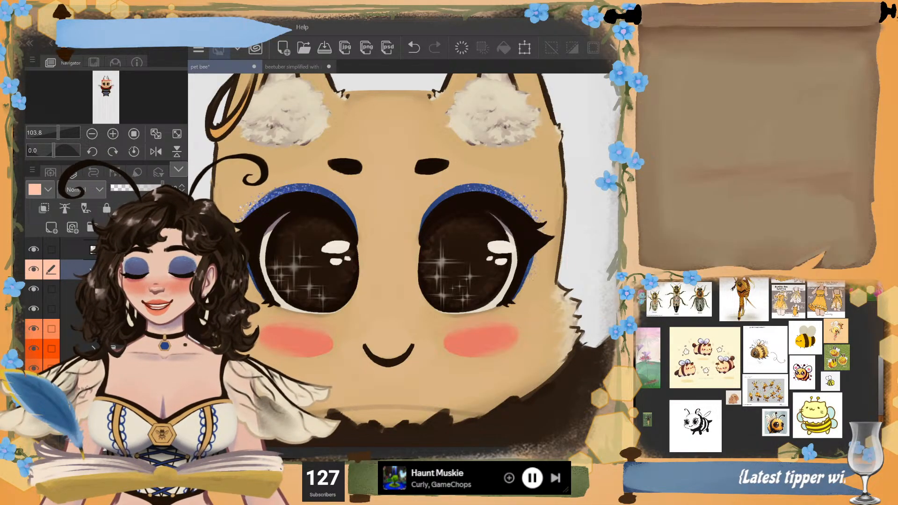
pyautogui.click(34, 290)
pyautogui.click(34, 290)
pyautogui.click(34, 289)
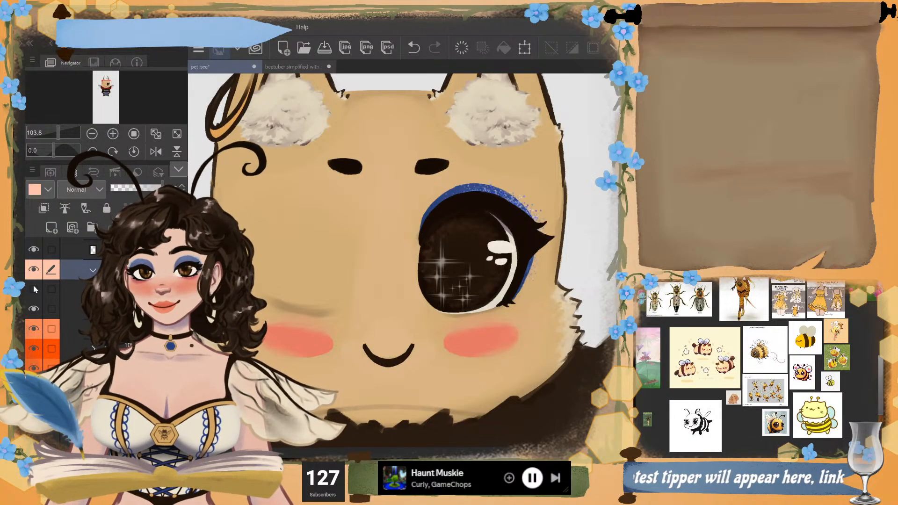
pyautogui.click(34, 289)
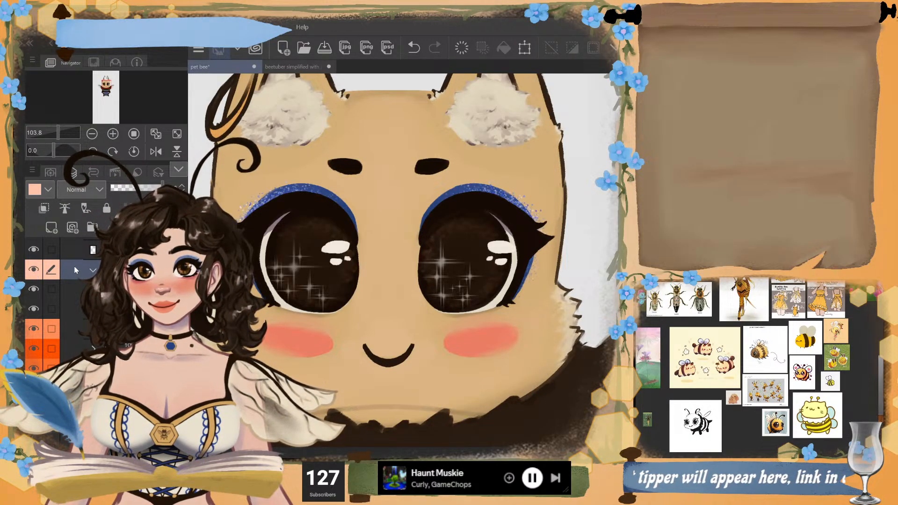
# - Toggle the layers below the facial feature folders to find the one holding the head's outline
pyautogui.scroll(-3, 92, 270)
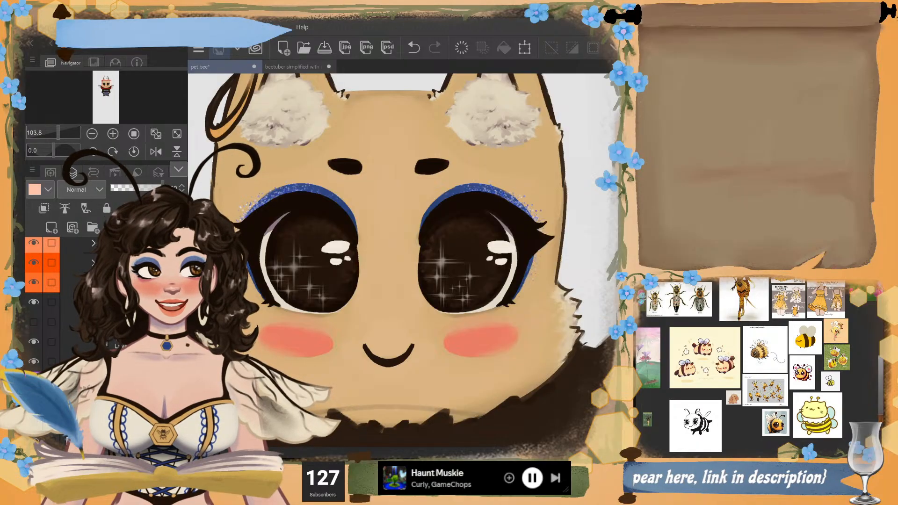
pyautogui.click(37, 321)
pyautogui.click(36, 322)
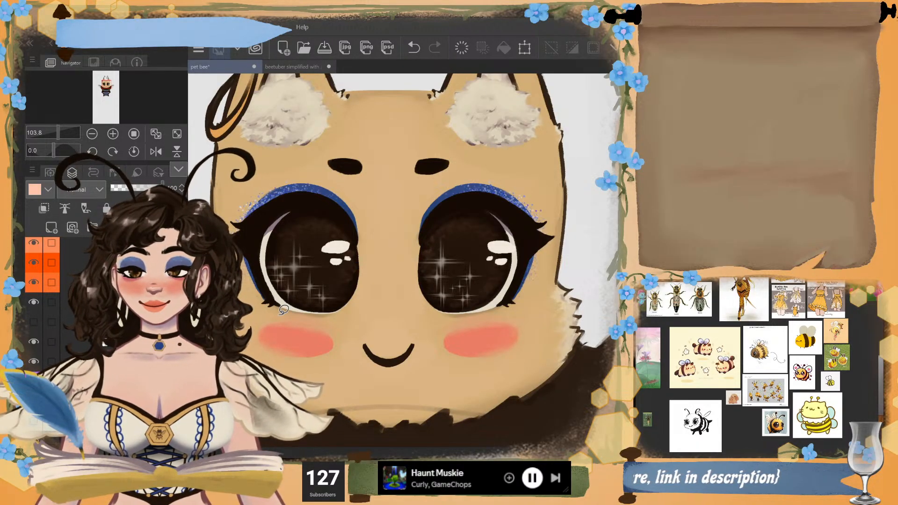
pyautogui.scroll(-2, 284, 310)
pyautogui.scroll(1, 283, 310)
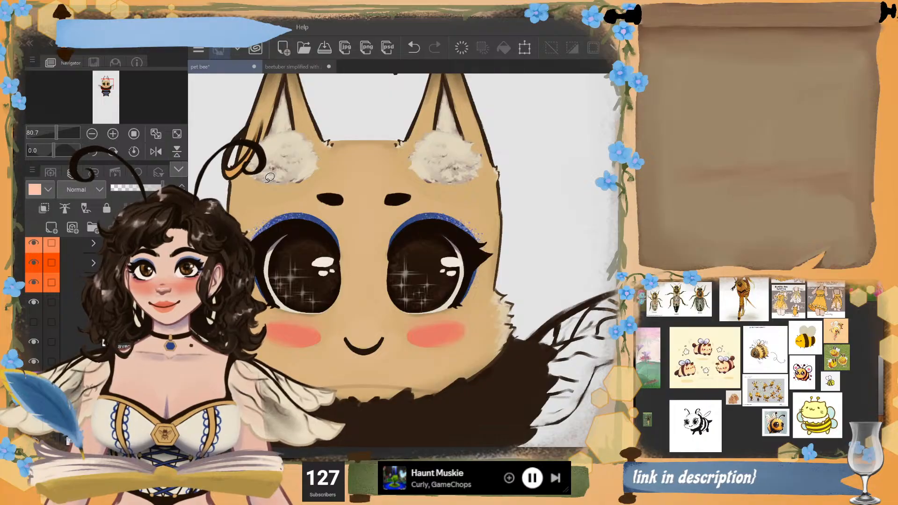
pyautogui.scroll(1, 270, 177)
pyautogui.moveTo(111, 83); pyautogui.dragTo(108, 82)
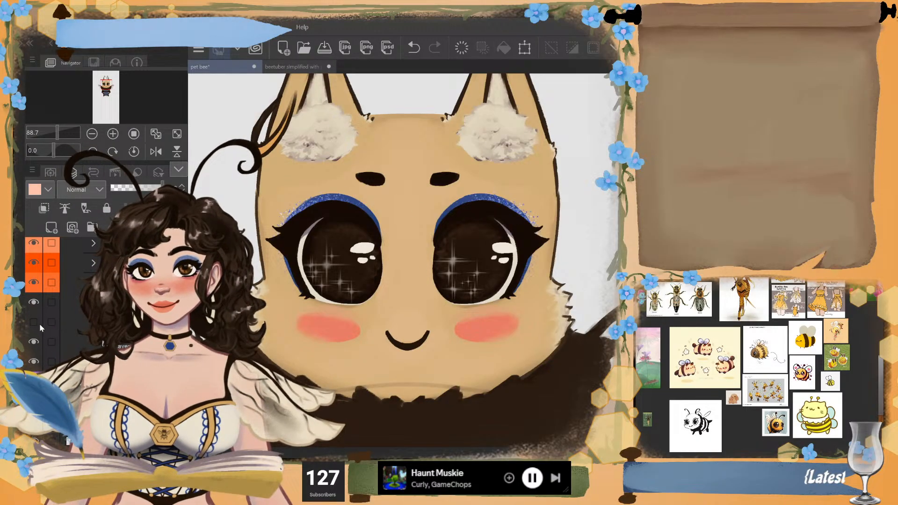
pyautogui.click(35, 303)
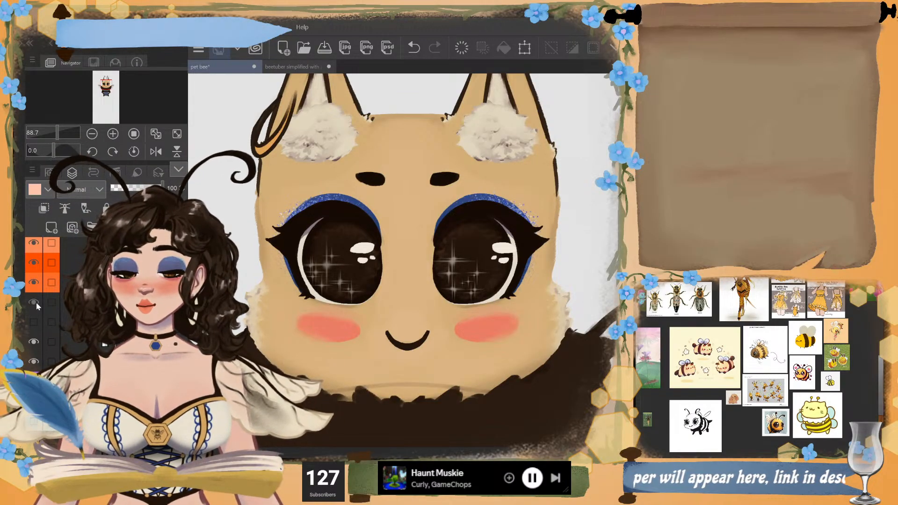
pyautogui.click(37, 304)
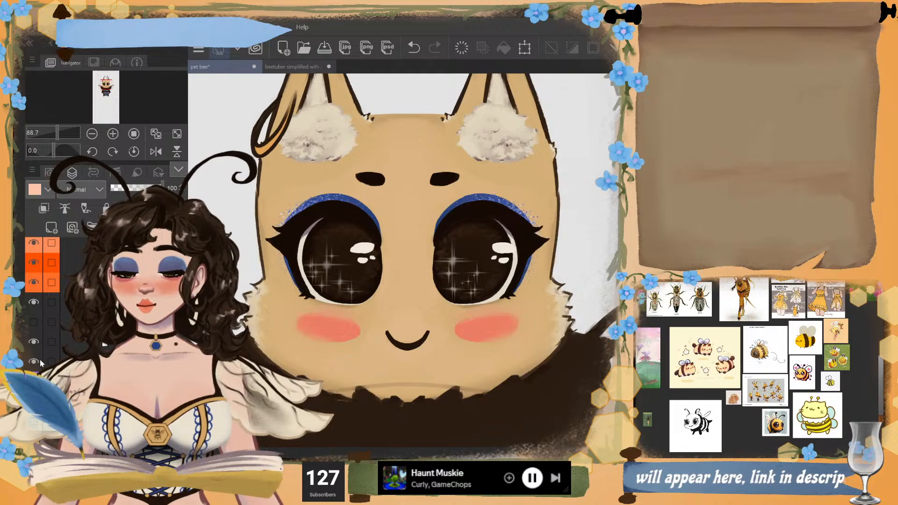
# - Hide the dark neck fluff and the body layers so that only the head is shown
pyautogui.scroll(3, 40, 359)
pyautogui.scroll(1, 40, 359)
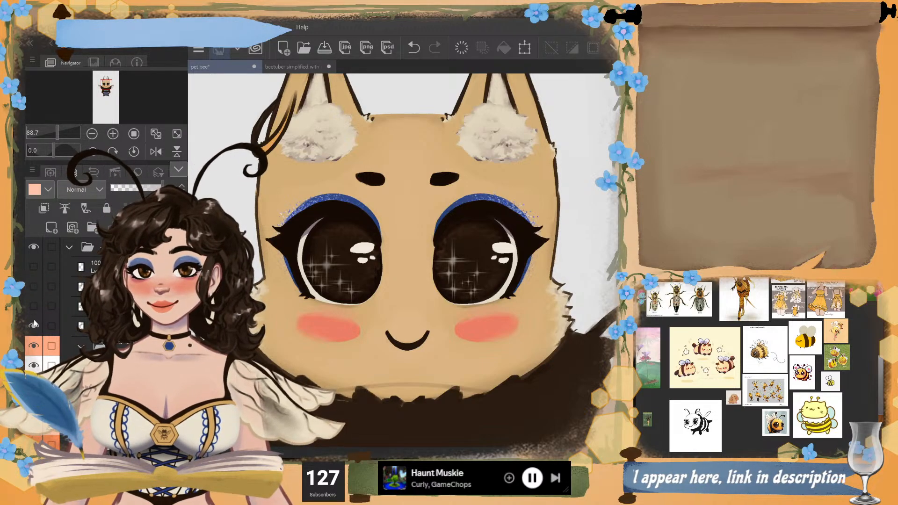
pyautogui.click(33, 326)
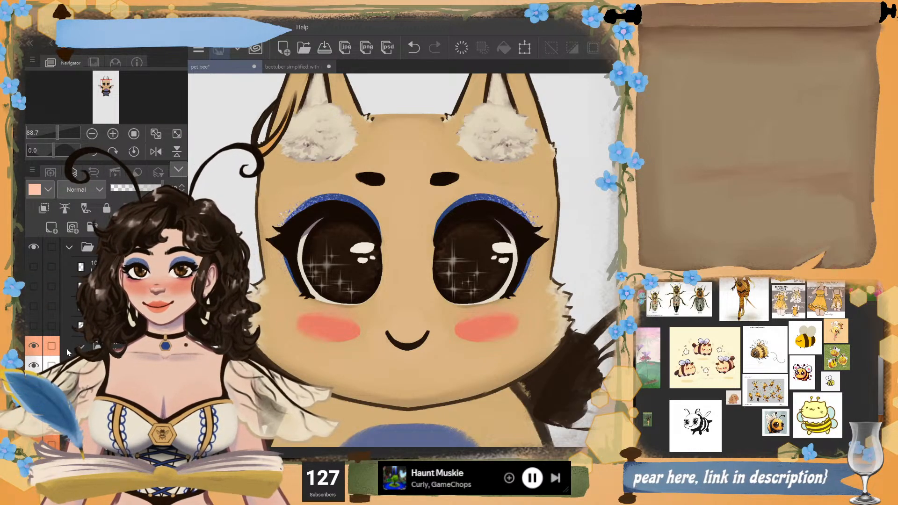
pyautogui.scroll(-5, 59, 355)
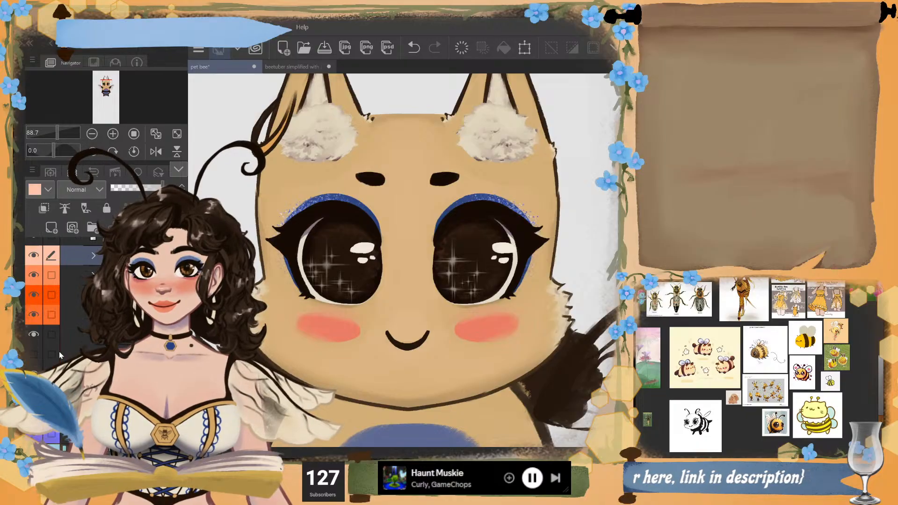
pyautogui.click(33, 381)
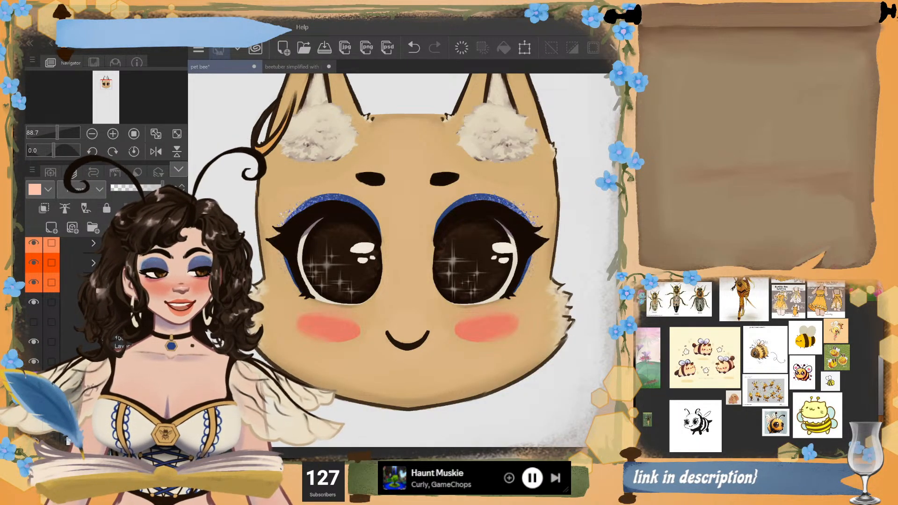
# - Examine the head's outline, eyes and cheek fluff up close and at full-head size, leaving no area selected
pyautogui.scroll(-2, 198, 352)
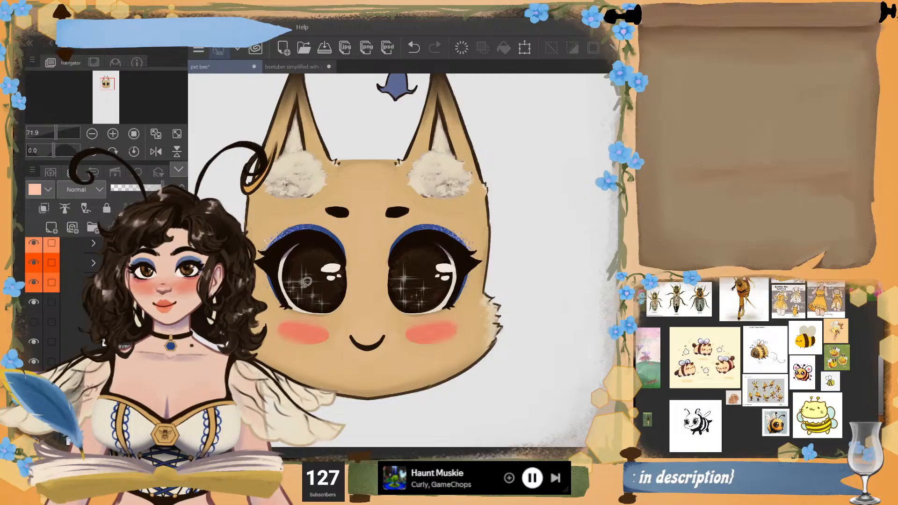
pyautogui.scroll(1, 306, 281)
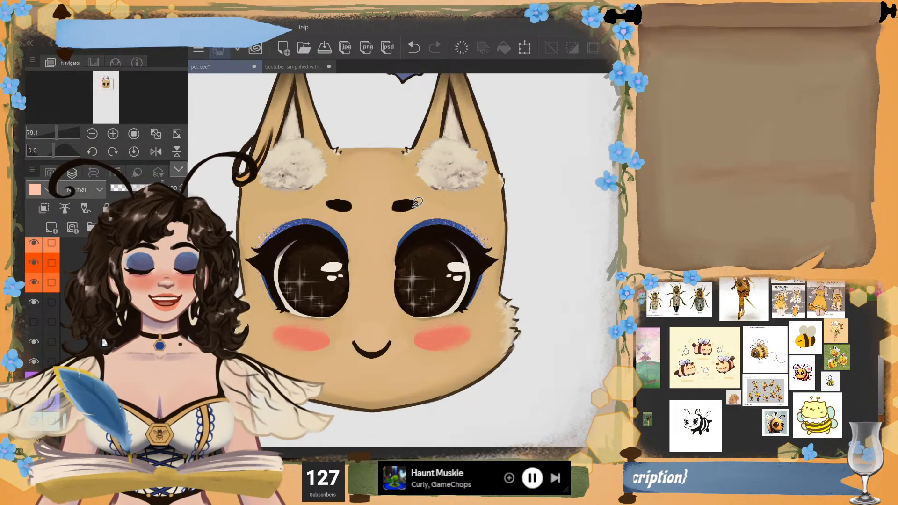
pyautogui.scroll(2, 451, 167)
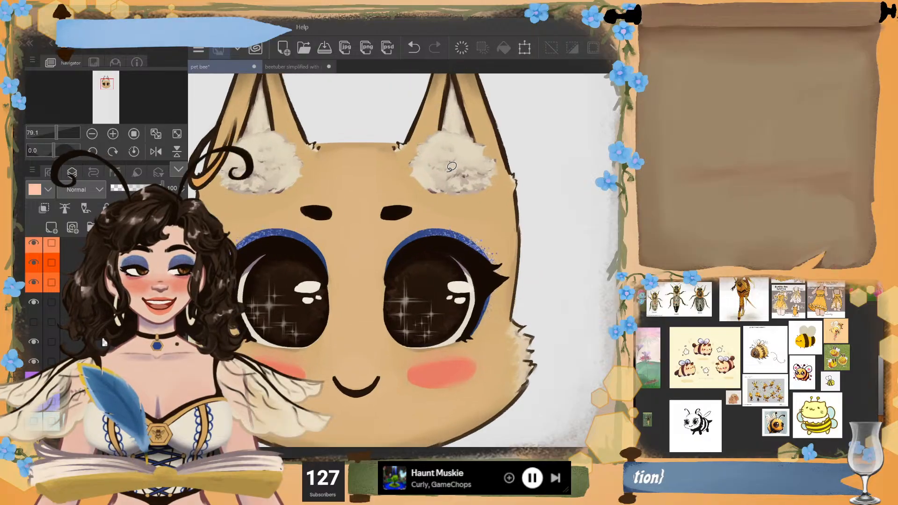
pyautogui.scroll(-1, 452, 167)
pyautogui.scroll(1, 324, 326)
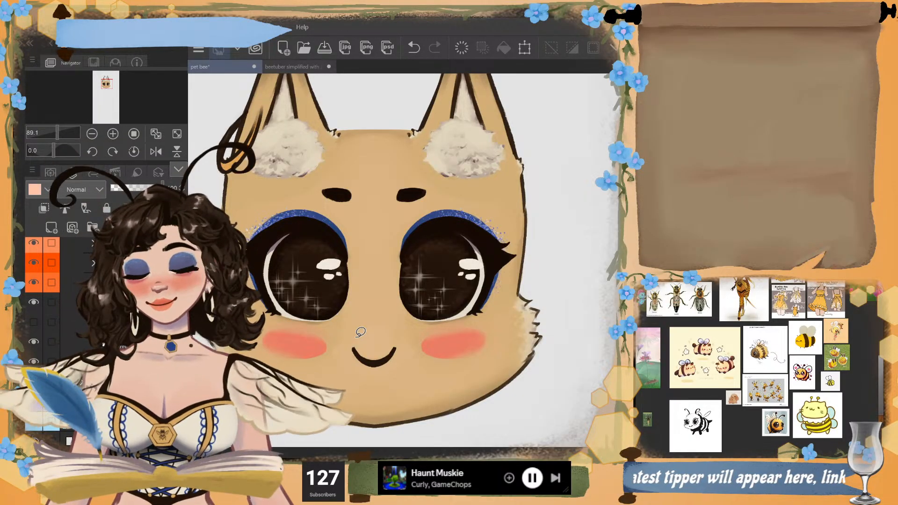
pyautogui.scroll(3, 557, 372)
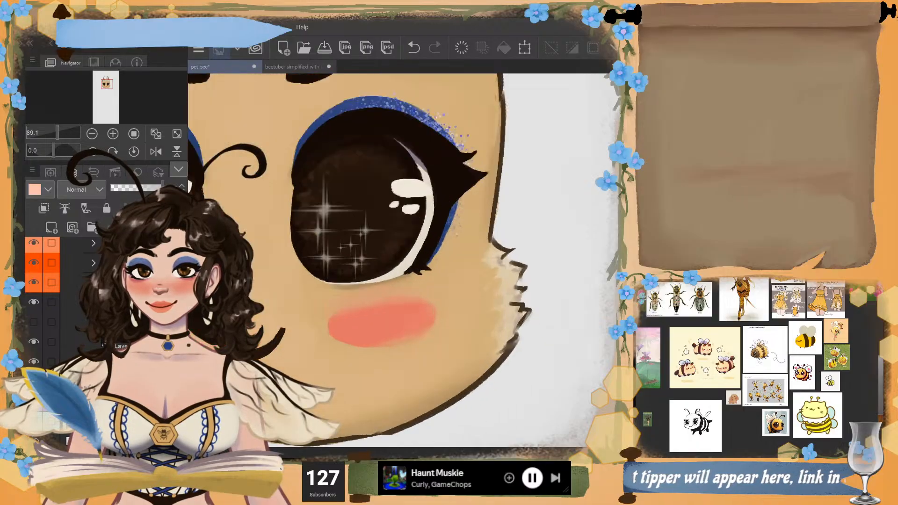
pyautogui.scroll(-1, 417, 421)
pyautogui.scroll(-1, 465, 407)
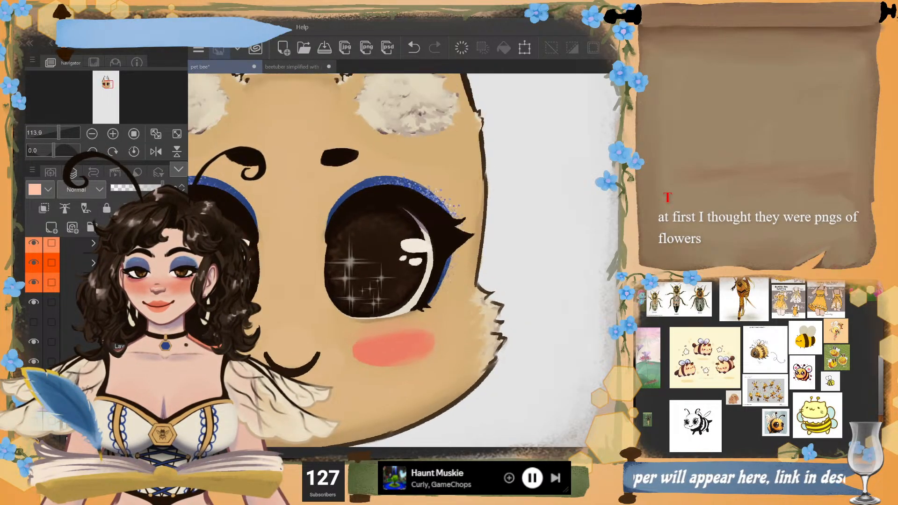
pyautogui.scroll(-3, 533, 281)
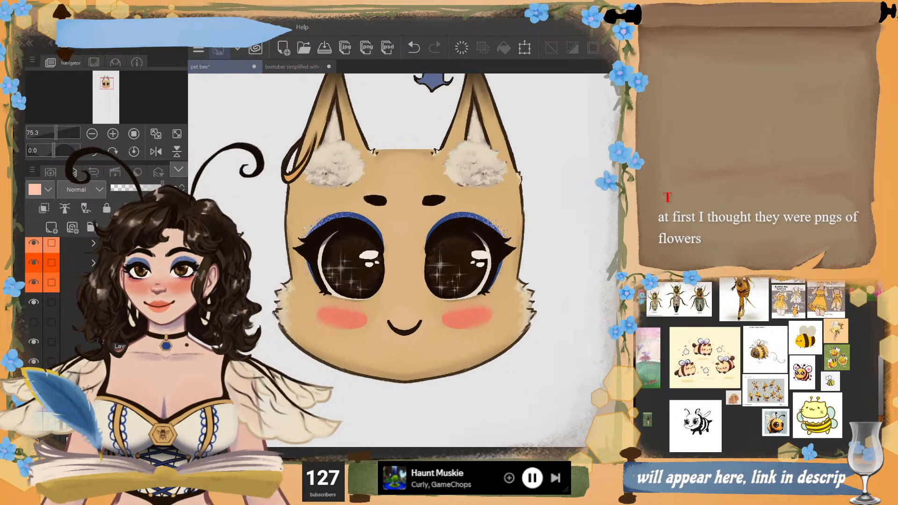
pyautogui.scroll(1, 468, 280)
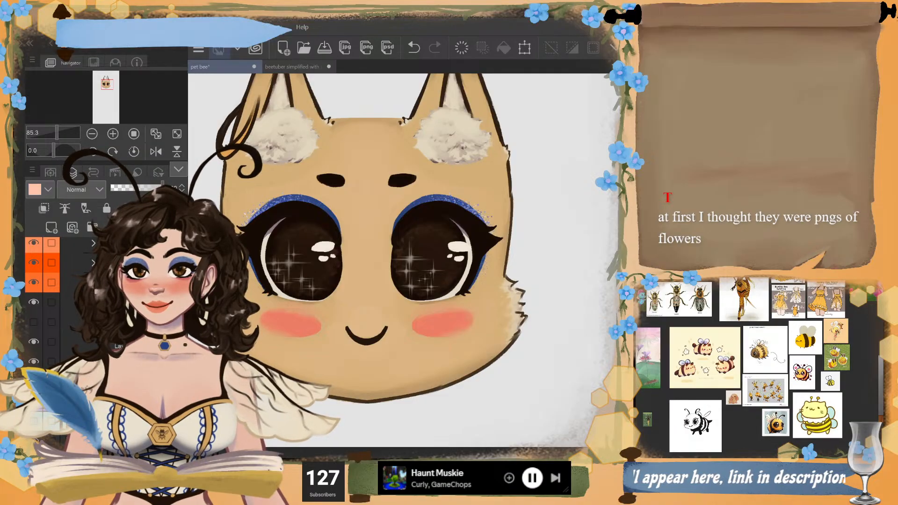
pyautogui.click(427, 384)
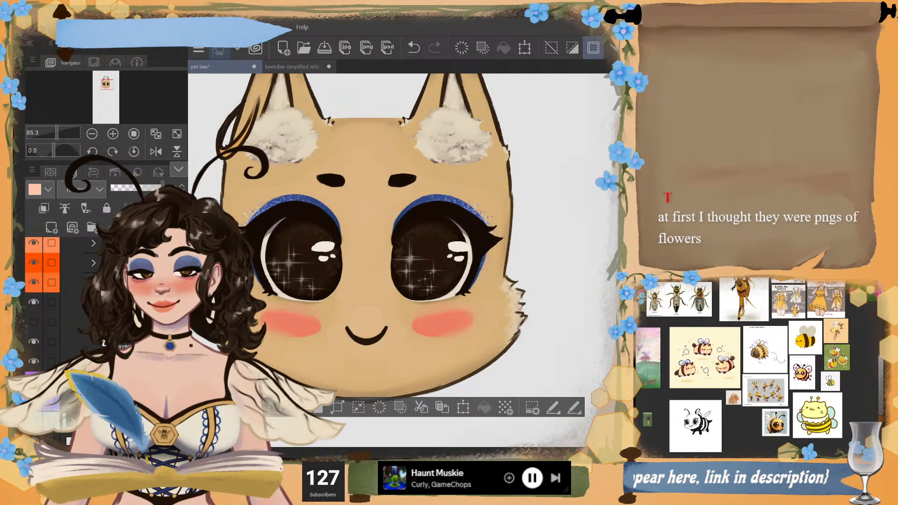
pyautogui.hotkey('ctrl', 'd')
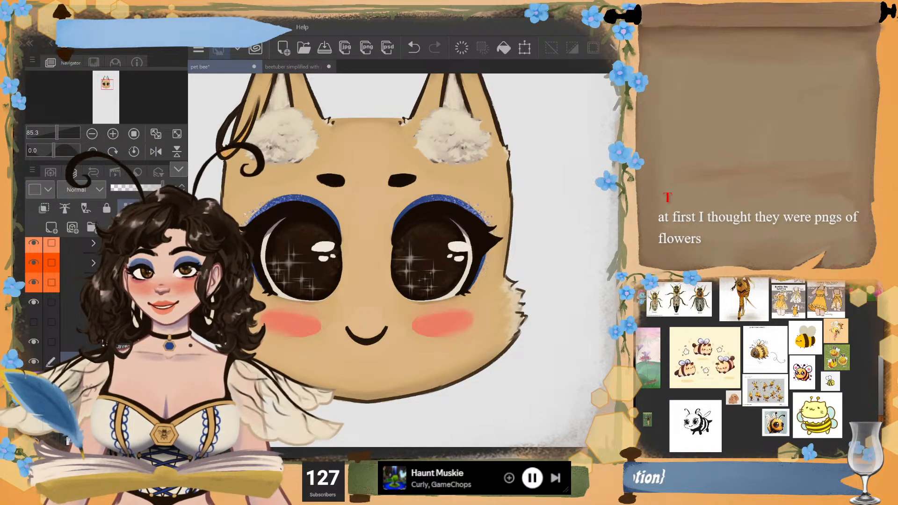
# - Show the hidden layer below the facial feature folders and fill it to recolor the outline of the head's lower part a lighter brown
pyautogui.click(124, 323)
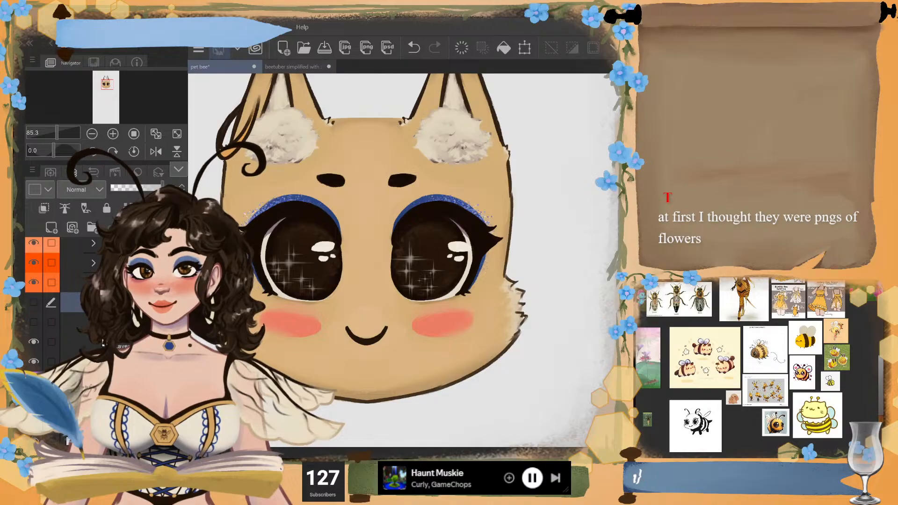
pyautogui.click(33, 302)
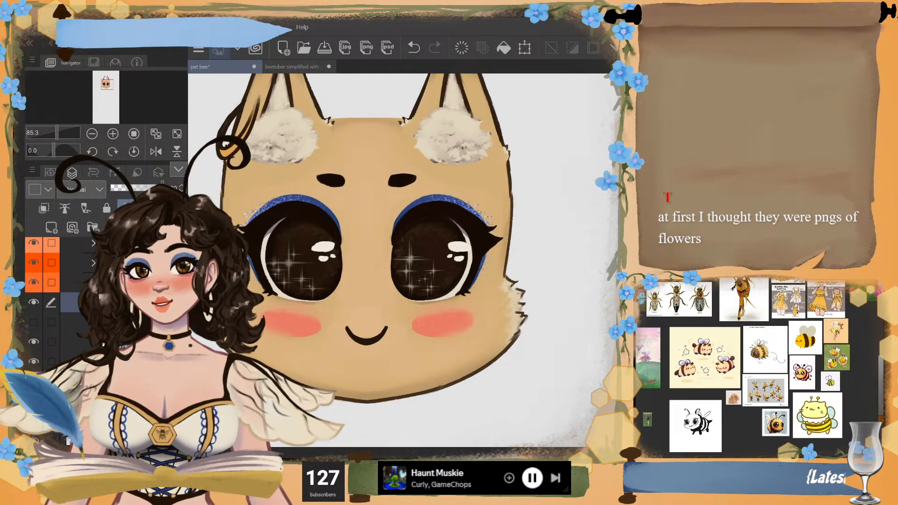
pyautogui.click(504, 47)
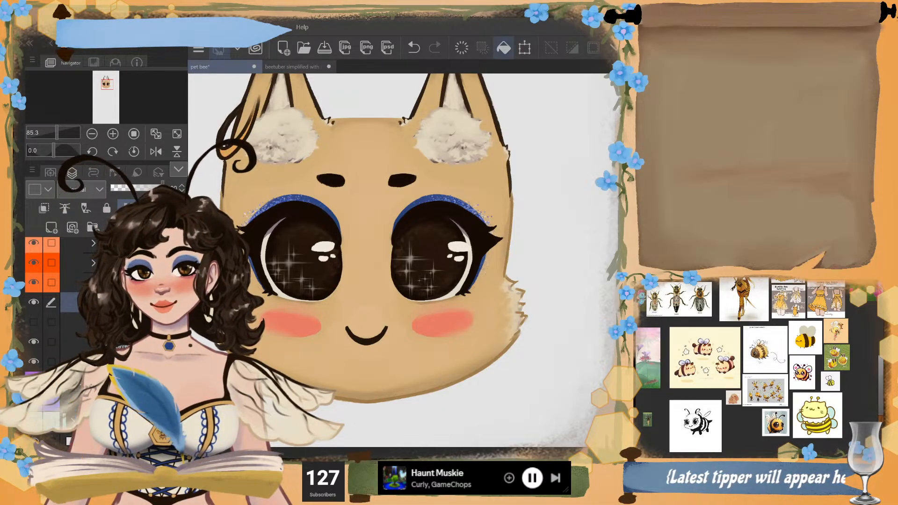
pyautogui.click(504, 48)
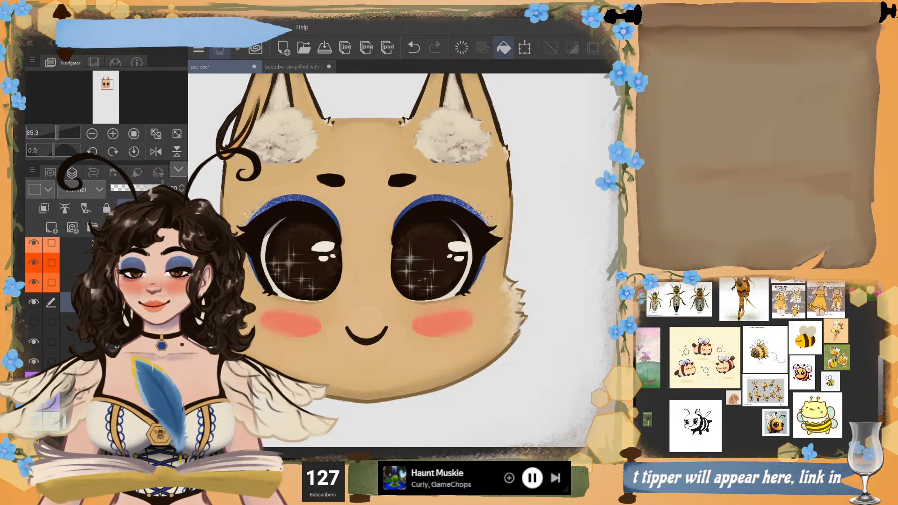
pyautogui.click(504, 47)
# - Check the recolored outline around the cheek and chin, comparing close-up views with the whole face
pyautogui.scroll(4, 490, 315)
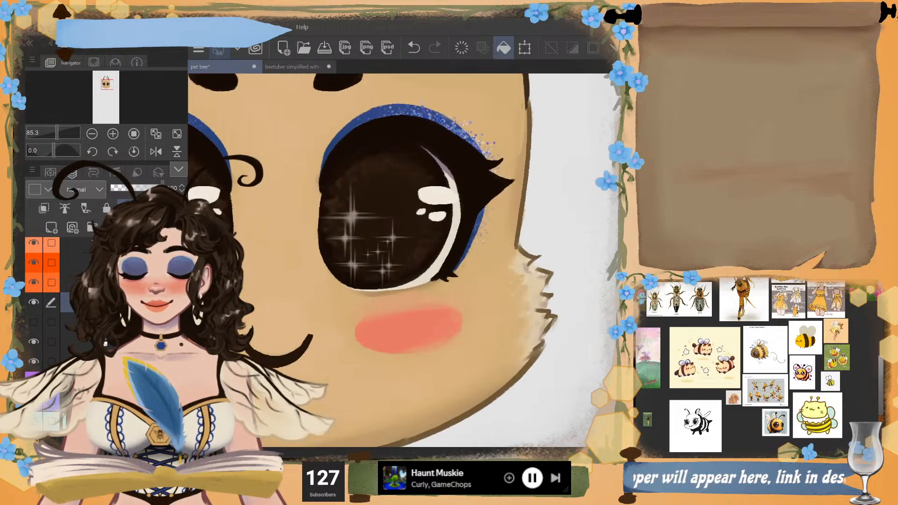
pyautogui.scroll(-3, 402, 257)
pyautogui.scroll(3, 402, 257)
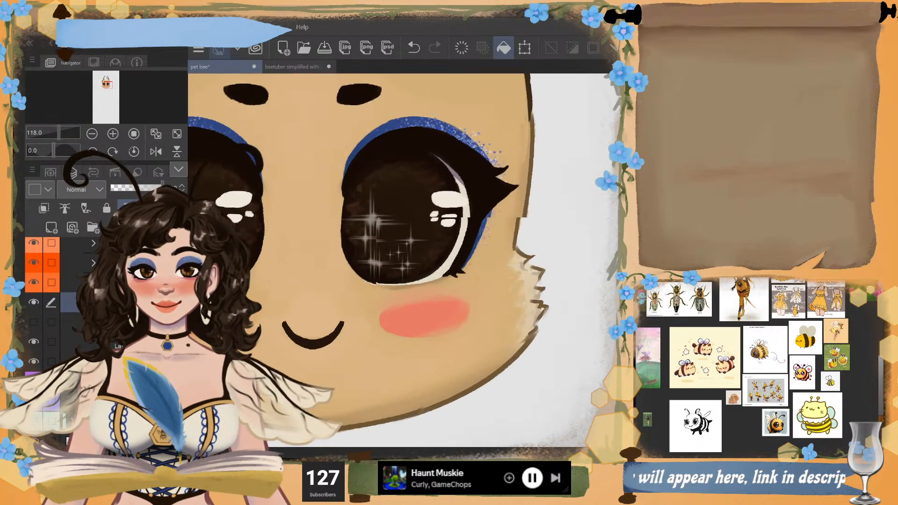
pyautogui.hscroll(3, 402, 258)
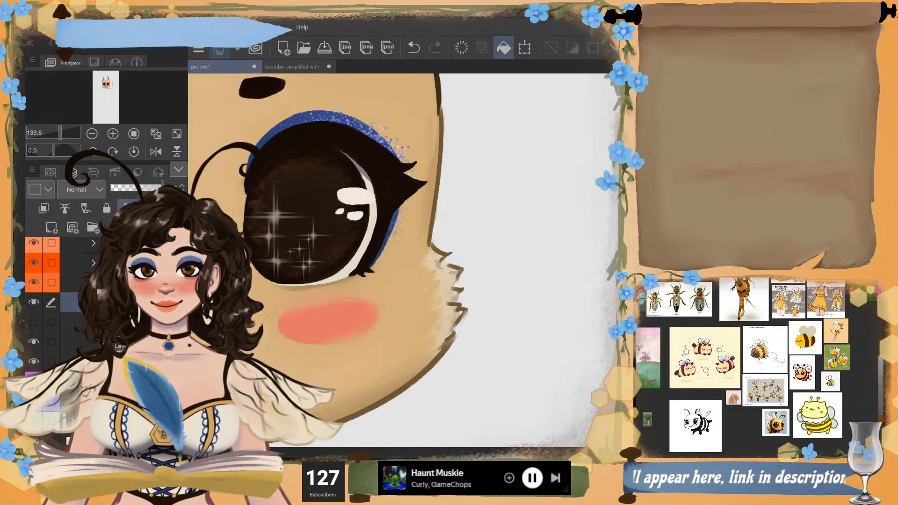
pyautogui.scroll(-5, 402, 257)
pyautogui.scroll(2, 402, 234)
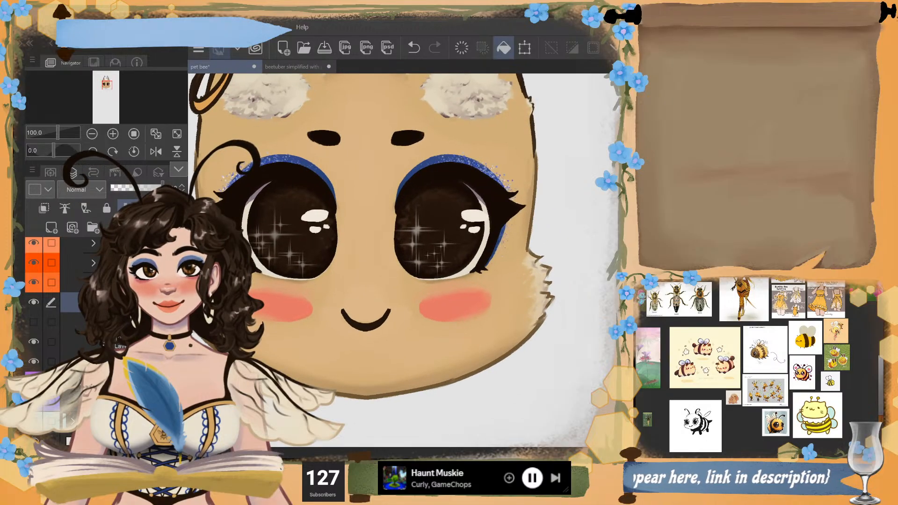
pyautogui.scroll(-1, 402, 234)
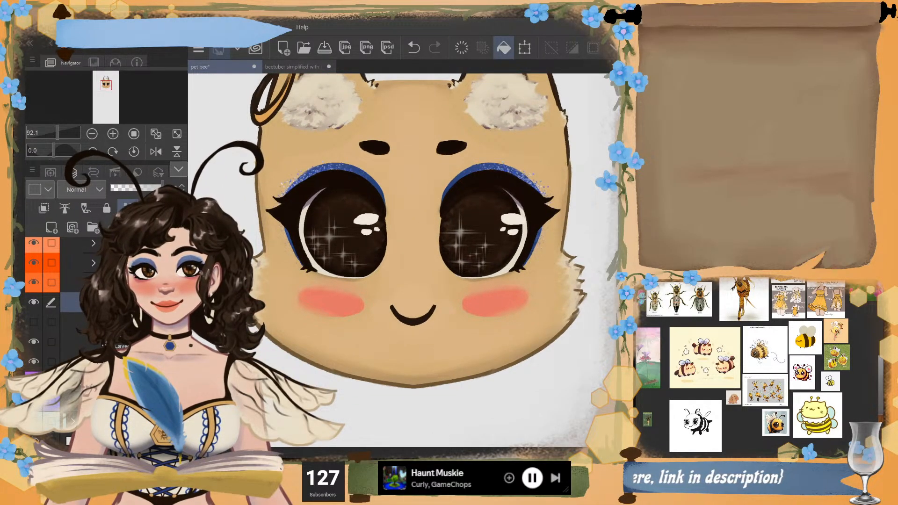
pyautogui.moveTo(414, 262); pyautogui.dragTo(348, 257)
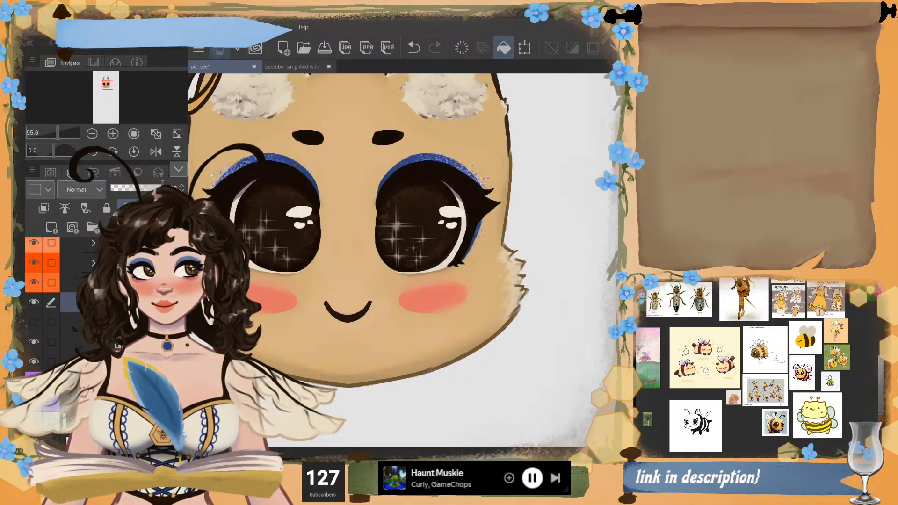
pyautogui.scroll(-2, 403, 281)
pyautogui.scroll(2, 421, 290)
pyautogui.moveTo(412, 262); pyautogui.dragTo(379, 259)
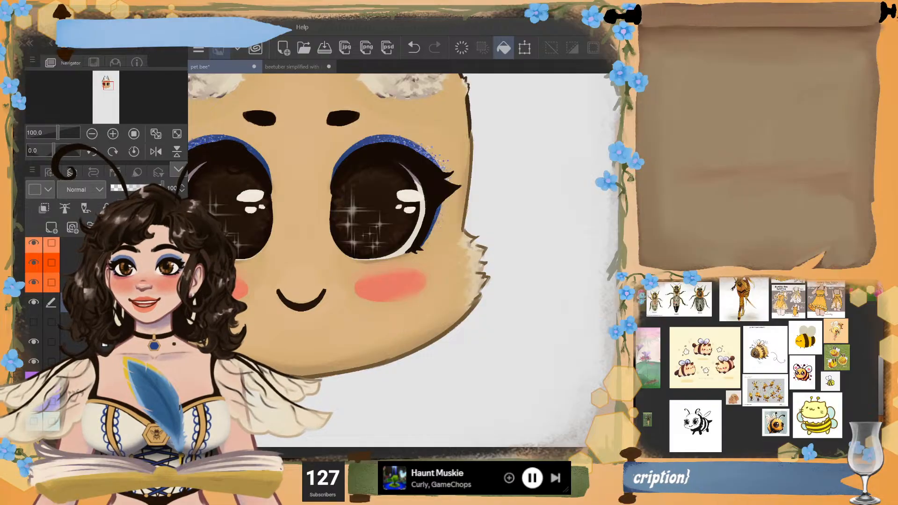
pyautogui.scroll(-2, 341, 225)
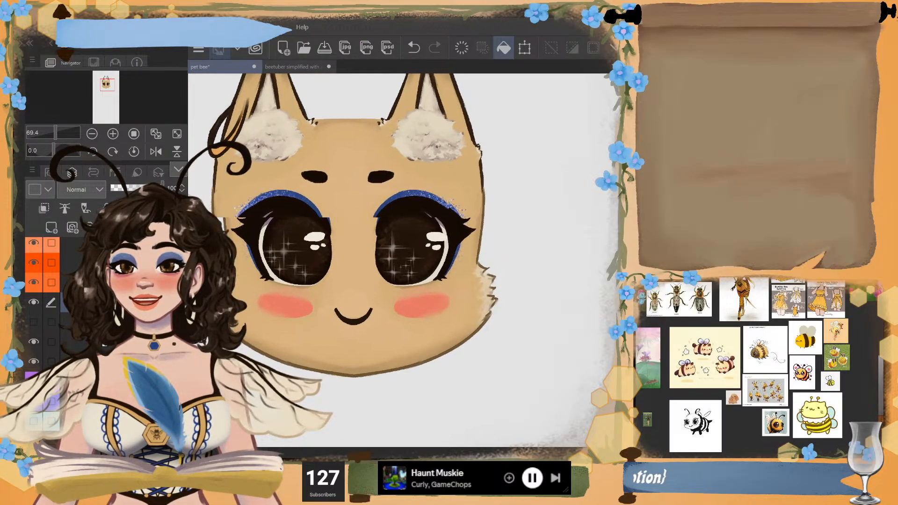
pyautogui.scroll(1, 435, 245)
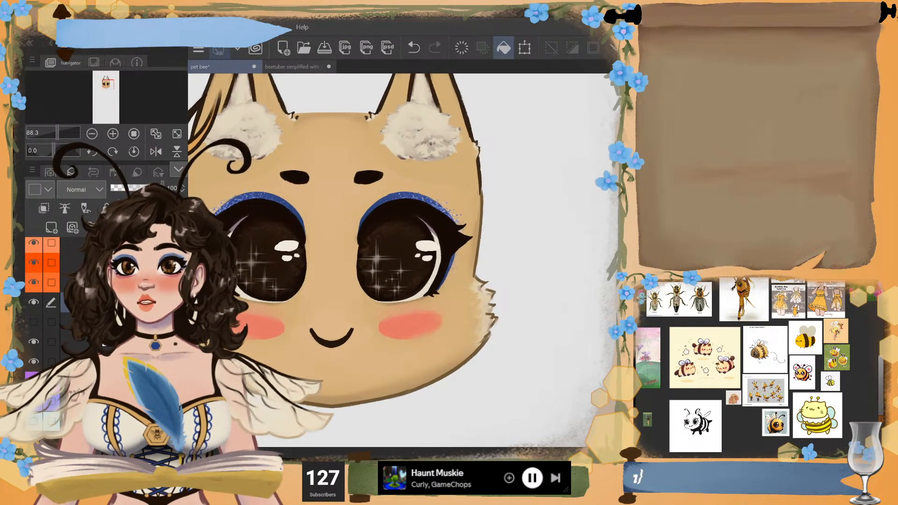
pyautogui.moveTo(435, 245); pyautogui.dragTo(472, 245)
pyautogui.scroll(-1, 472, 244)
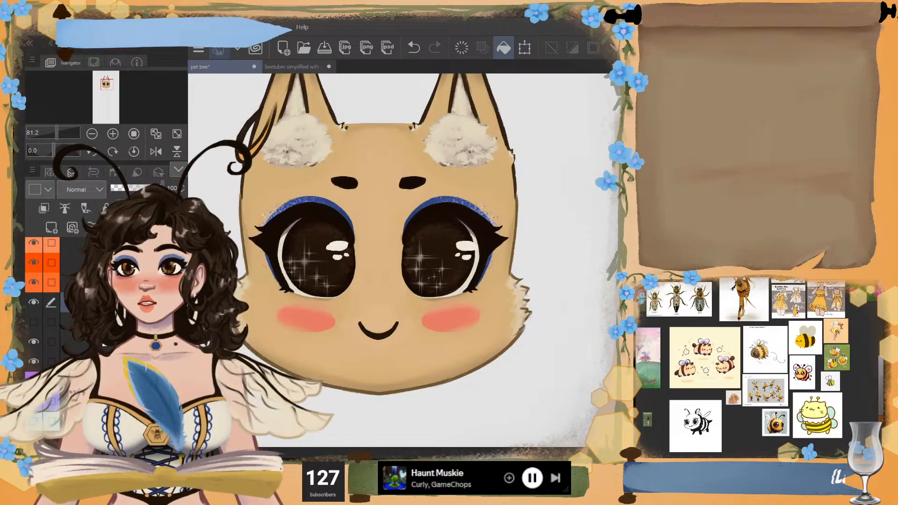
pyautogui.scroll(1, 520, 79)
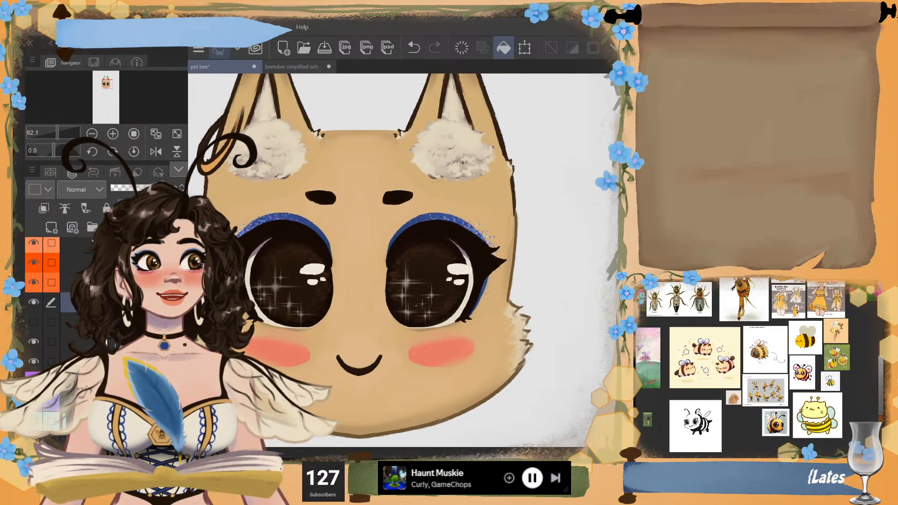
# - Compare the dark outline at the ear and ear fluff with the lighter outline along the cheek
pyautogui.scroll(4, 477, 78)
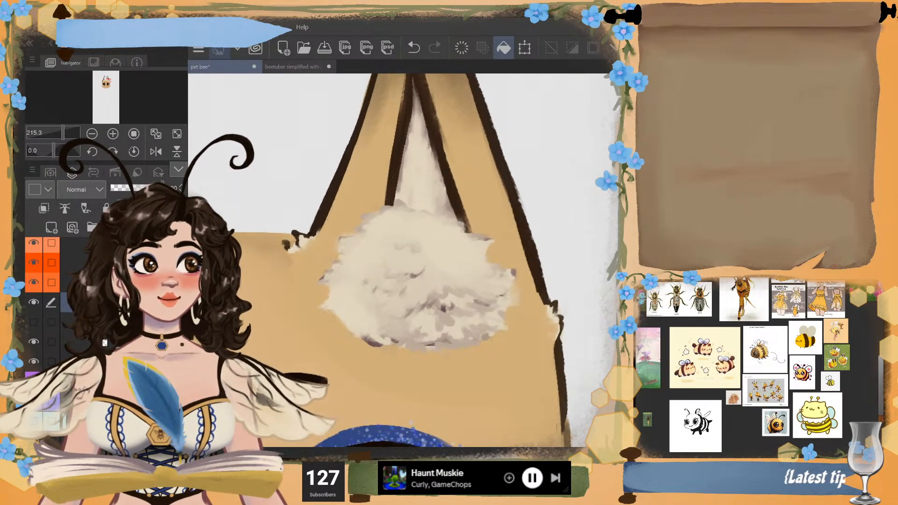
pyautogui.scroll(-3, 402, 259)
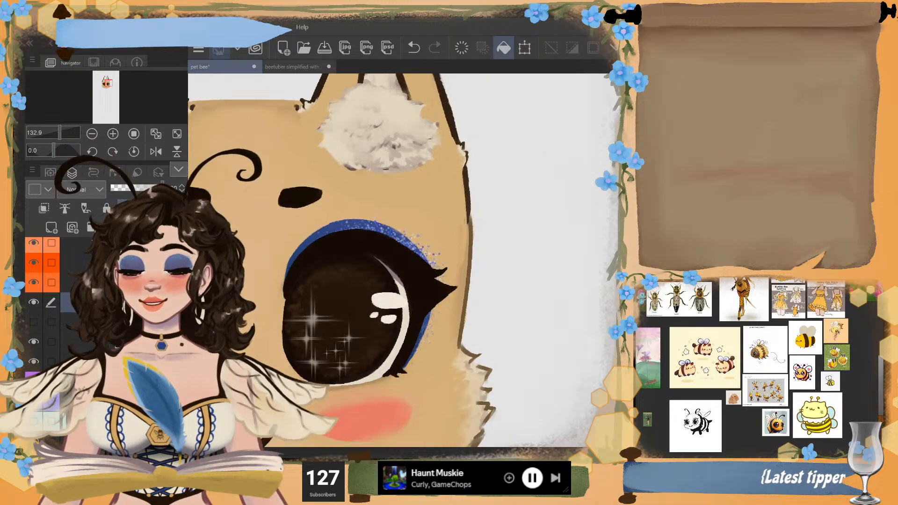
pyautogui.moveTo(388, 300); pyautogui.dragTo(323, 177)
pyautogui.scroll(1, 388, 260)
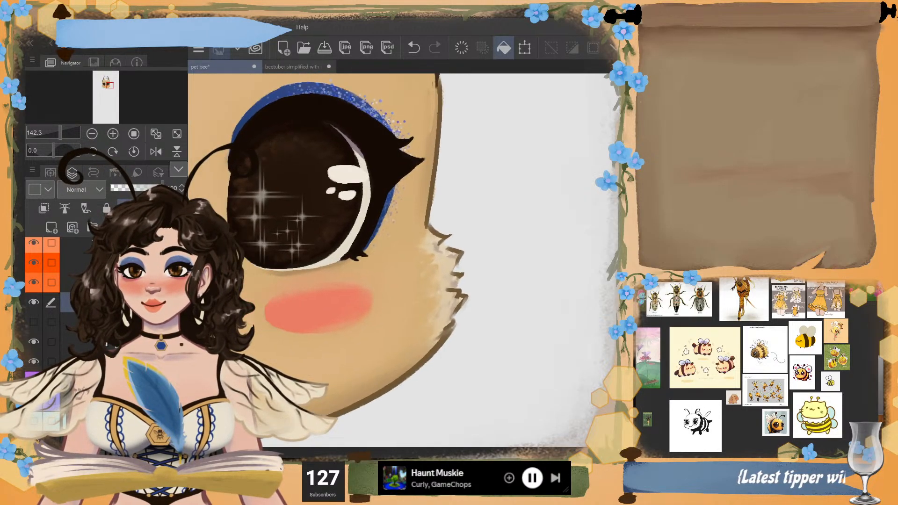
pyautogui.scroll(-3, 403, 260)
pyautogui.scroll(5, 402, 196)
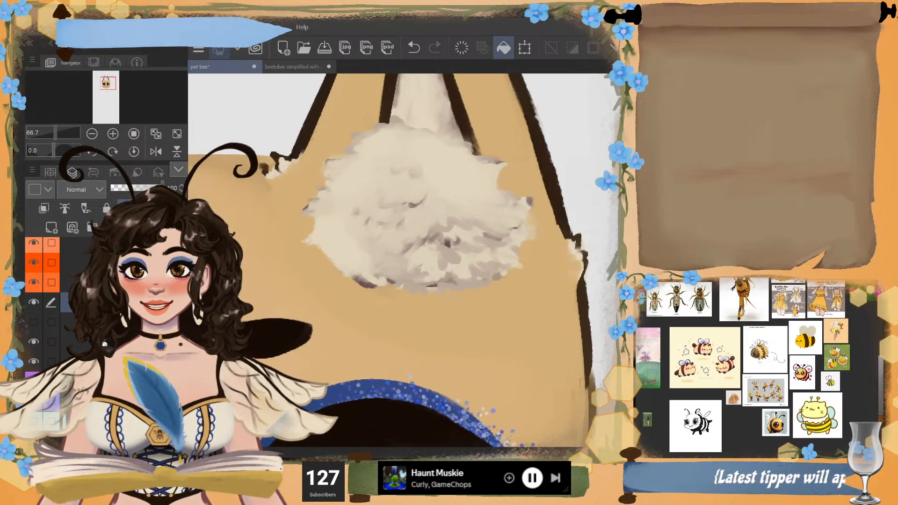
pyautogui.scroll(-1, 420, 192)
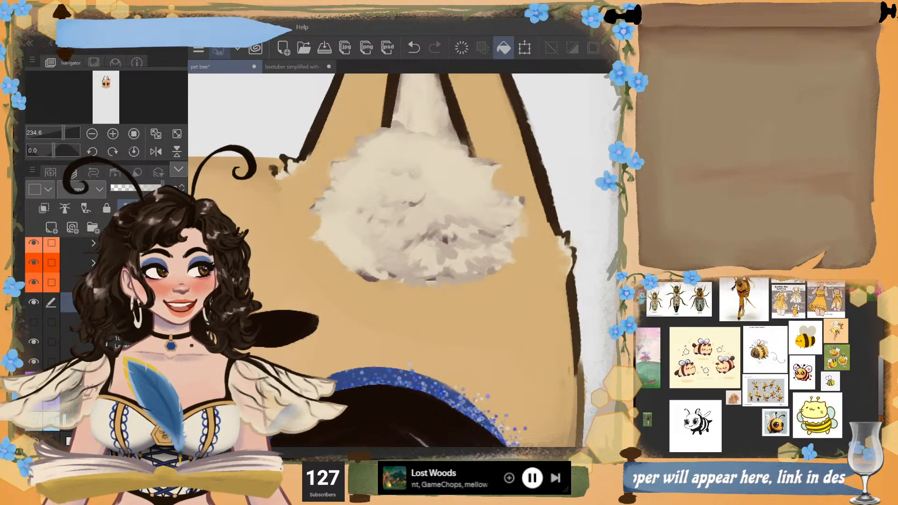
pyautogui.scroll(-4, 402, 257)
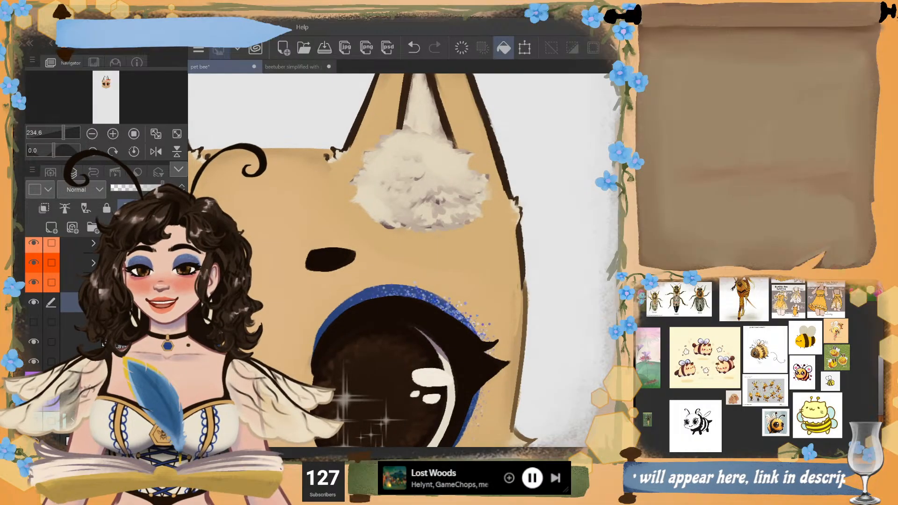
pyautogui.scroll(-3, 402, 257)
pyautogui.scroll(-2, 402, 257)
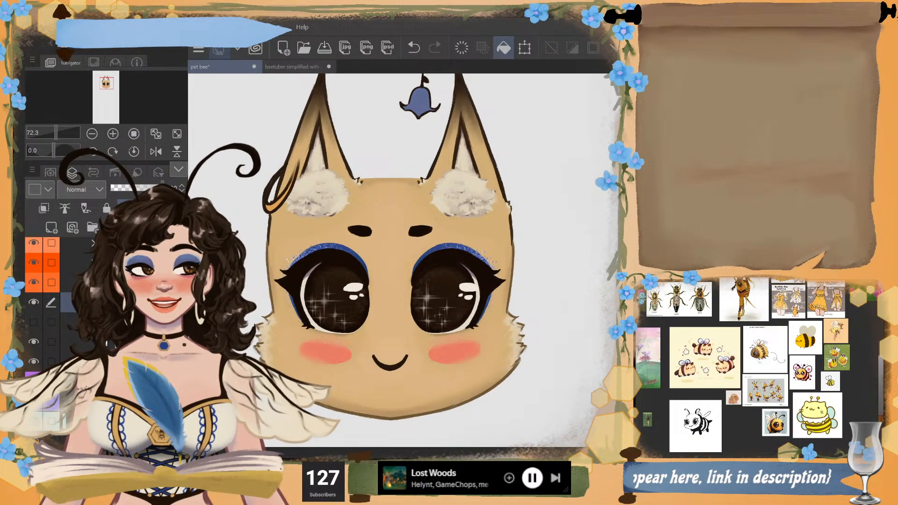
# - Inspect the outline running from the outer eye down to the jaw, up close and against the whole head
pyautogui.scroll(3, 450, 303)
pyautogui.moveTo(552, 363); pyautogui.dragTo(426, 275)
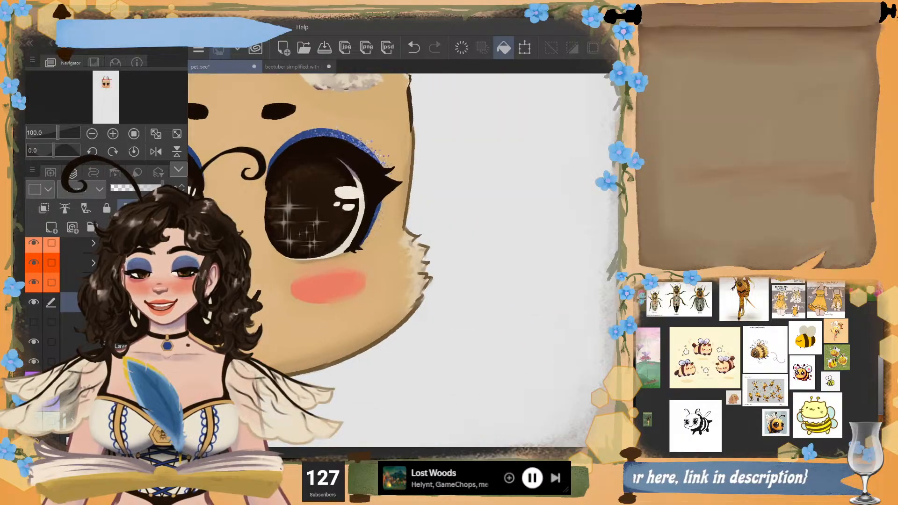
pyautogui.scroll(2, 425, 275)
pyautogui.scroll(1, 426, 275)
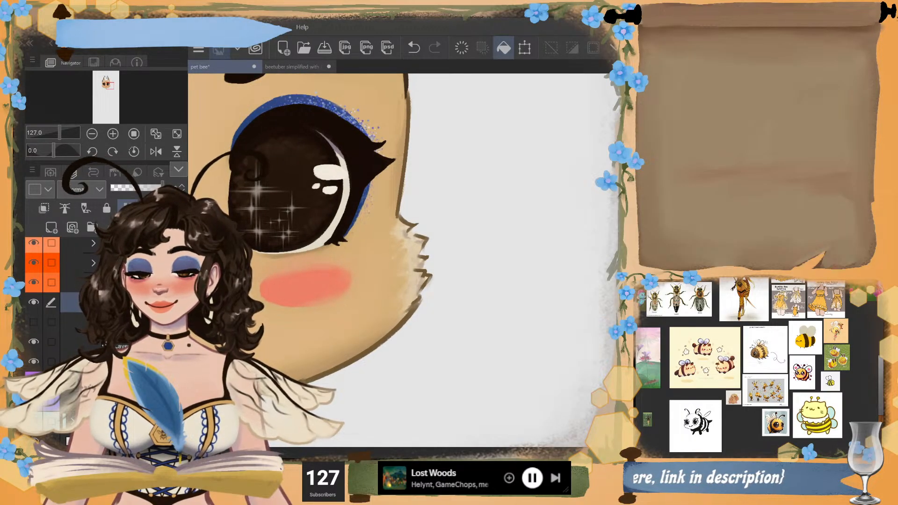
pyautogui.scroll(-3, 440, 299)
pyautogui.moveTo(331, 311); pyautogui.dragTo(398, 318)
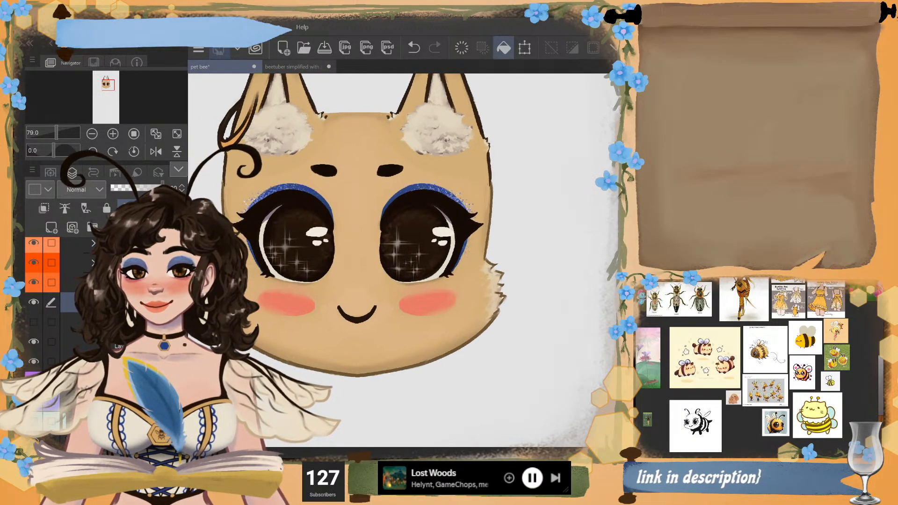
pyautogui.scroll(1, 398, 317)
pyautogui.scroll(3, 487, 255)
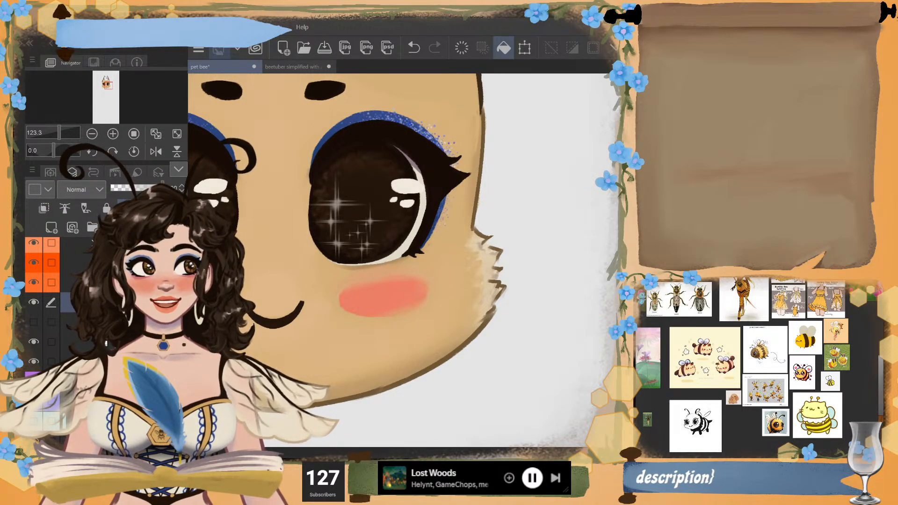
pyautogui.scroll(-2, 398, 233)
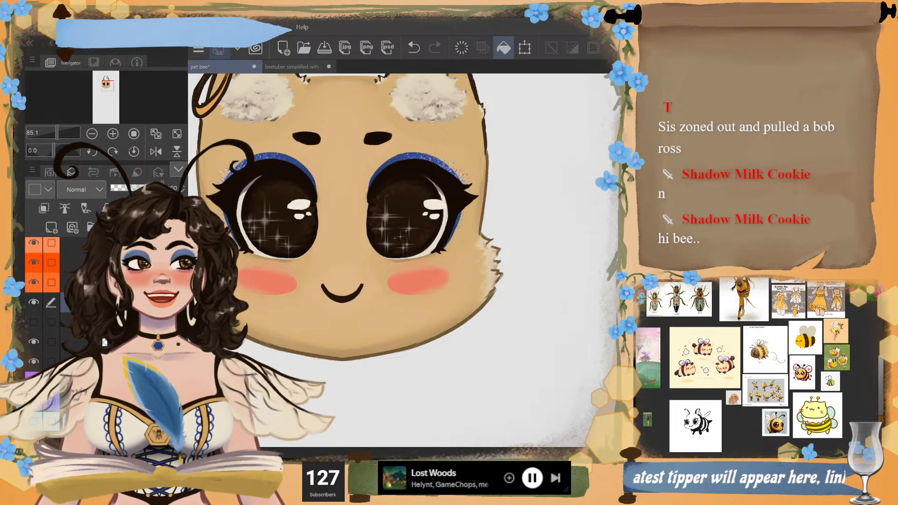
# - Examine the cheek fluff and its outline spikes in close-up, finishing with a tilted view of the full head
pyautogui.scroll(3, 519, 206)
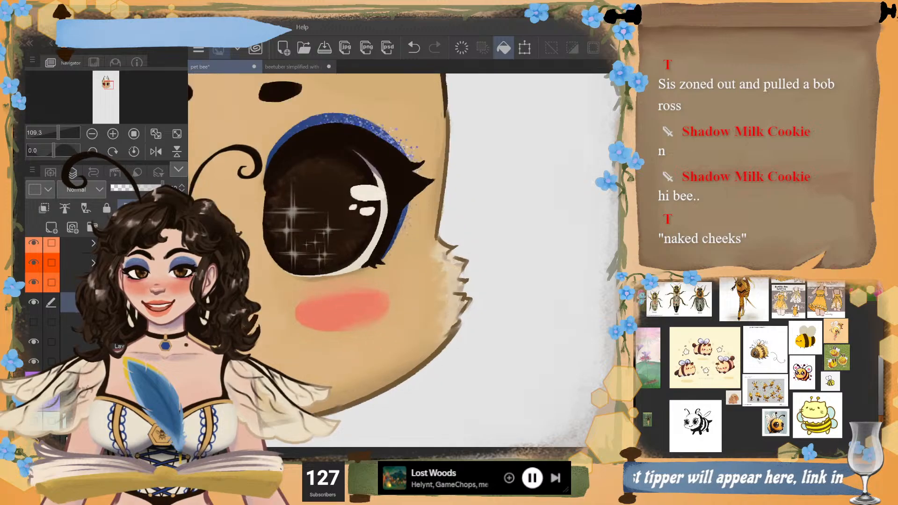
pyautogui.scroll(2, 520, 206)
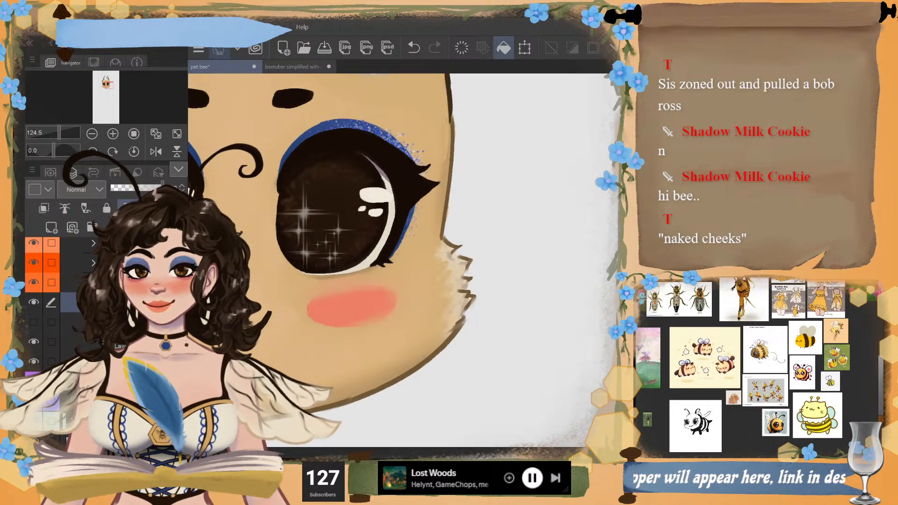
pyautogui.scroll(3, 500, 309)
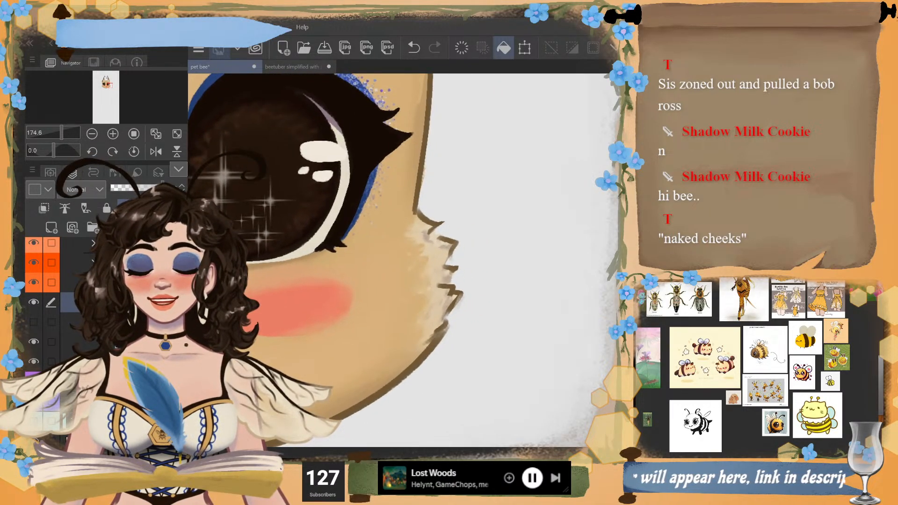
pyautogui.scroll(-1, 538, 262)
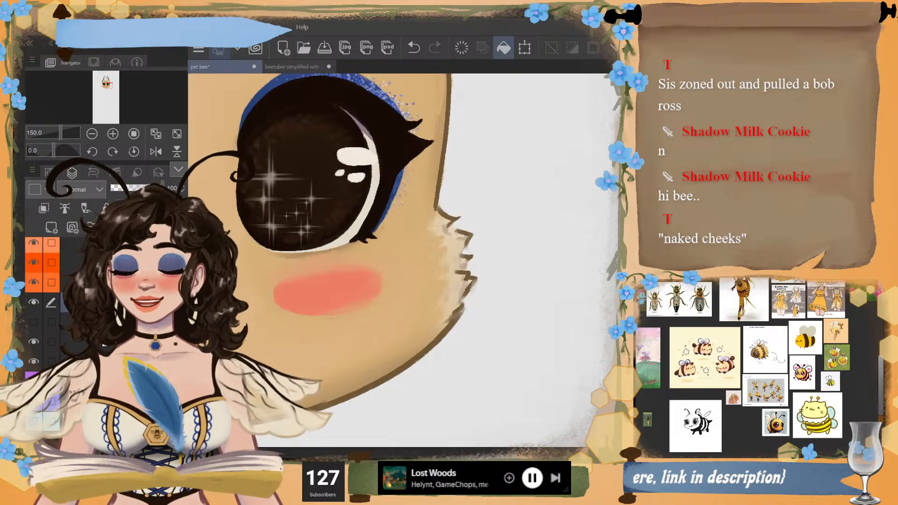
pyautogui.scroll(2, 505, 307)
pyautogui.scroll(-2, 506, 307)
pyautogui.scroll(1, 506, 307)
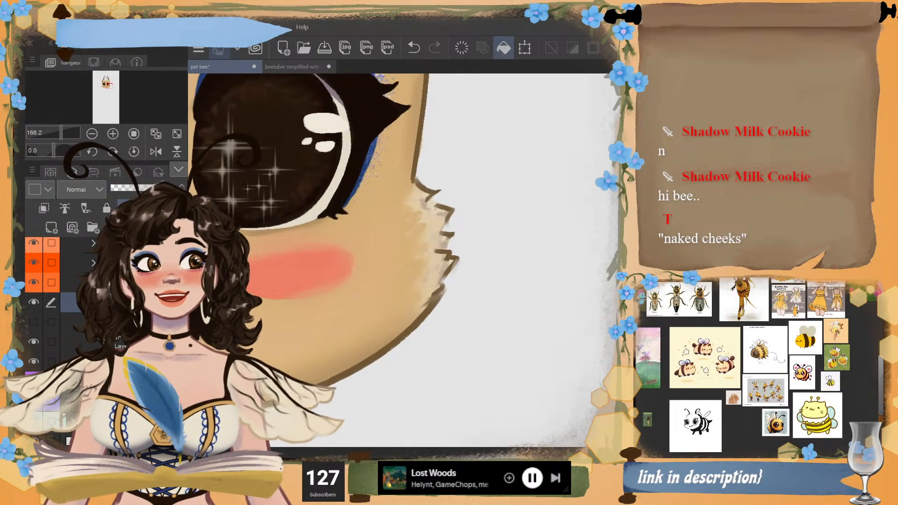
pyautogui.scroll(-2, 491, 280)
pyautogui.scroll(1, 491, 280)
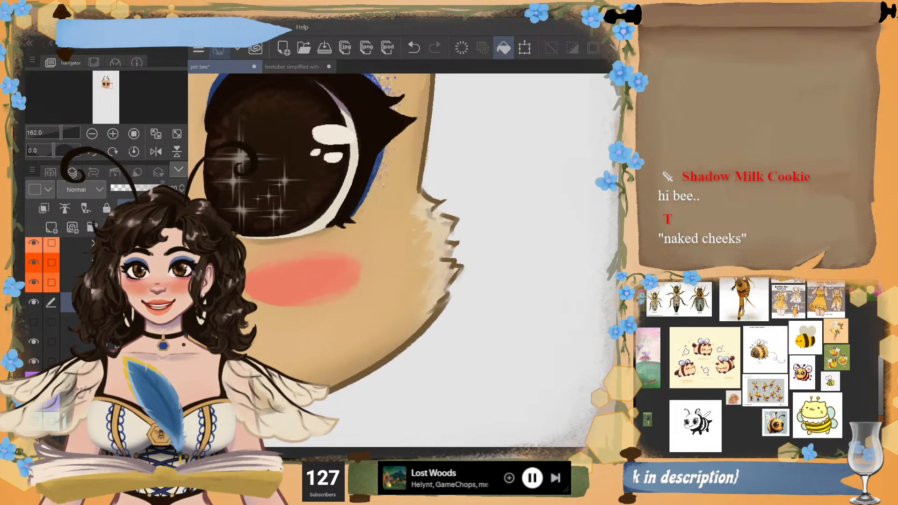
pyautogui.scroll(-1, 397, 260)
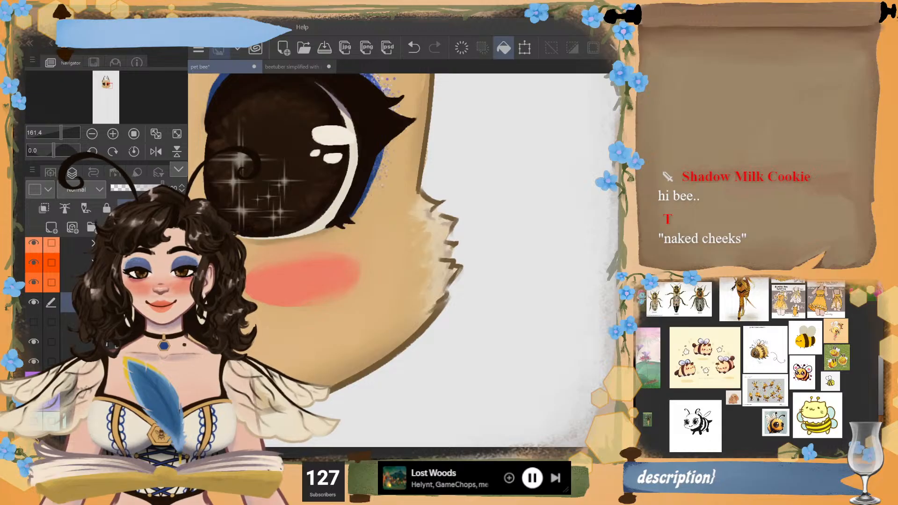
pyautogui.scroll(-4, 397, 260)
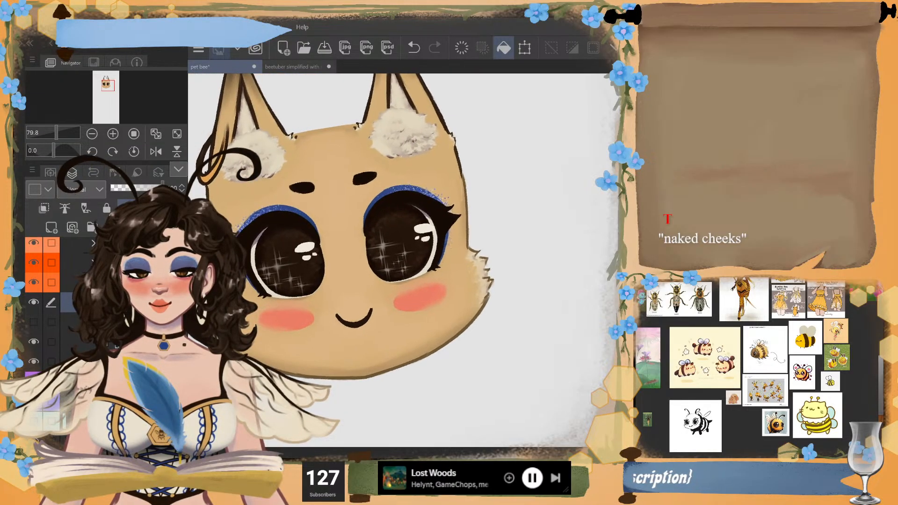
# - Review the face from ears to chin, comparing the fluffy cheek with the plain one from several distances and in close-up
pyautogui.scroll(2, 398, 260)
pyautogui.scroll(-1, 397, 260)
pyautogui.moveTo(337, 281); pyautogui.dragTo(367, 278)
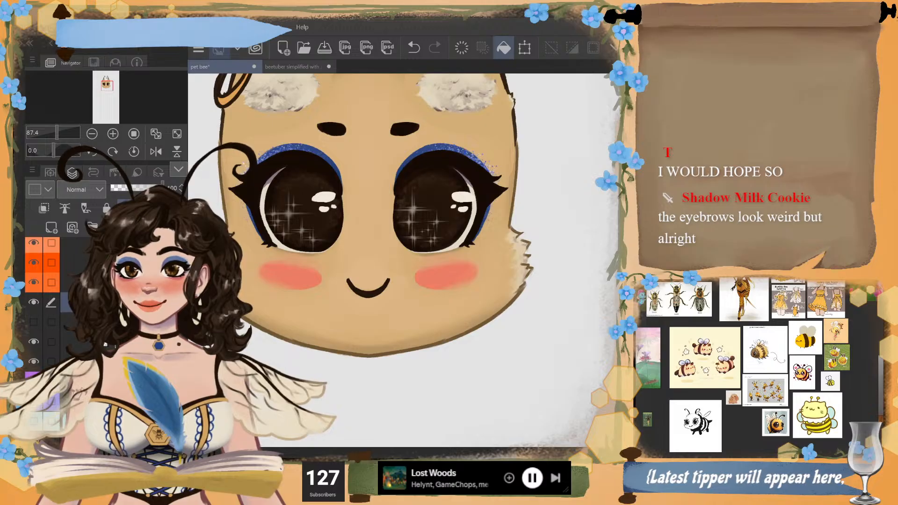
pyautogui.moveTo(368, 288); pyautogui.dragTo(383, 321)
pyautogui.scroll(1, 380, 262)
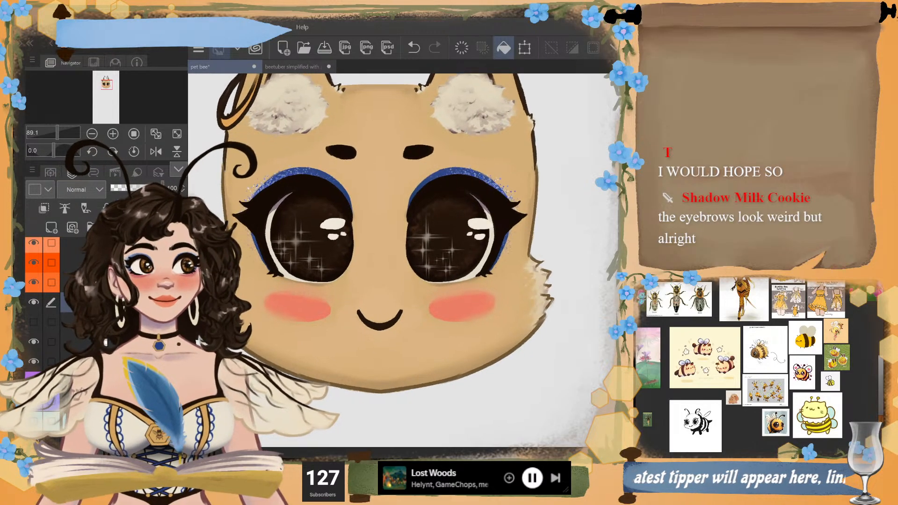
pyautogui.moveTo(380, 262); pyautogui.dragTo(350, 247)
pyautogui.scroll(1, 379, 262)
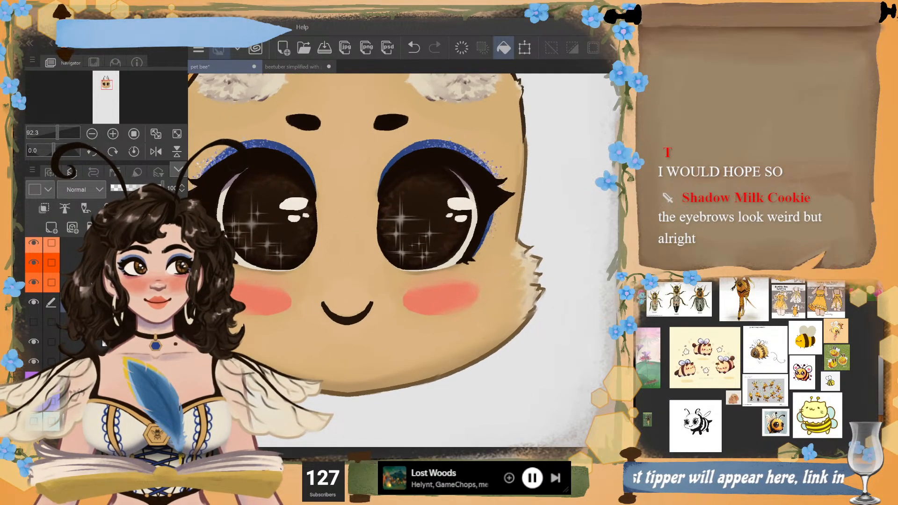
pyautogui.scroll(2, 380, 262)
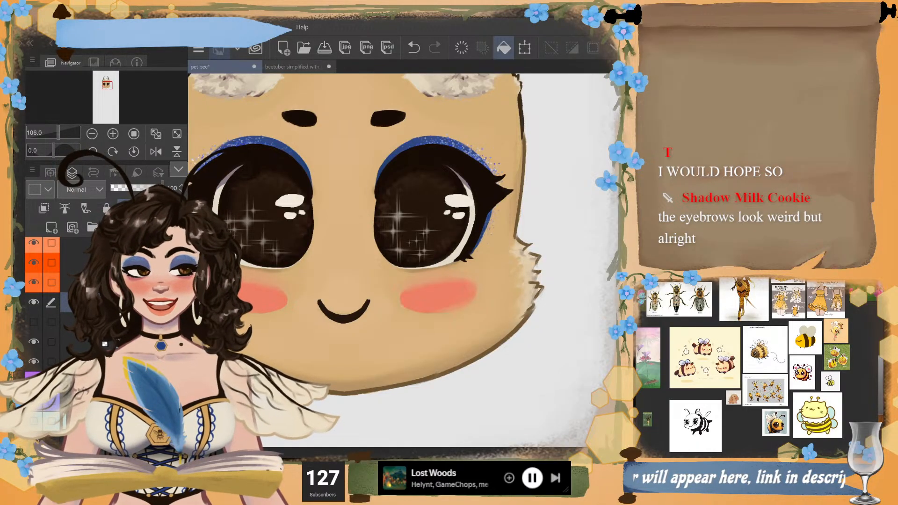
pyautogui.scroll(4, 380, 262)
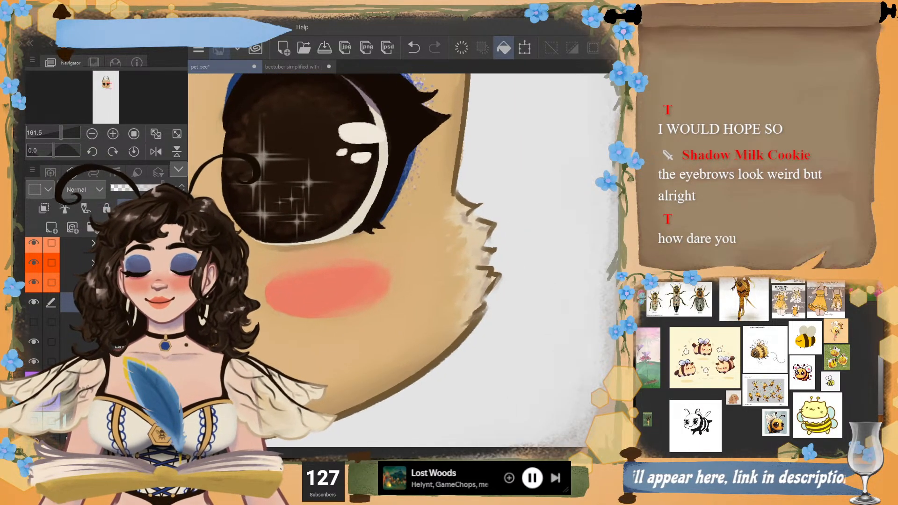
pyautogui.scroll(-1, 380, 262)
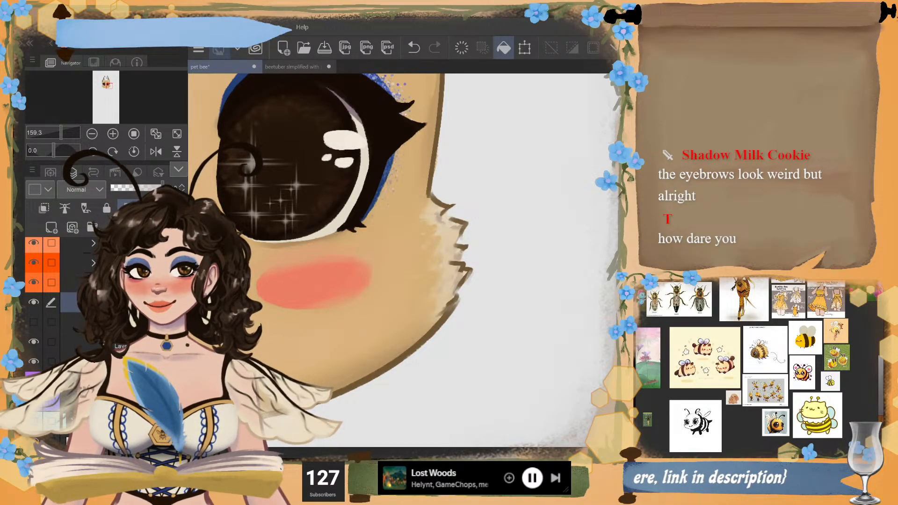
pyautogui.scroll(-5, 380, 262)
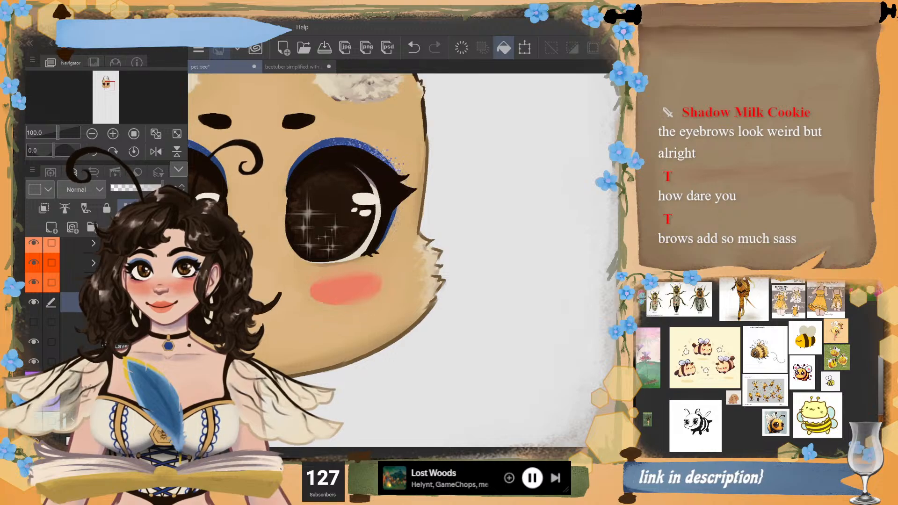
pyautogui.scroll(-2, 380, 262)
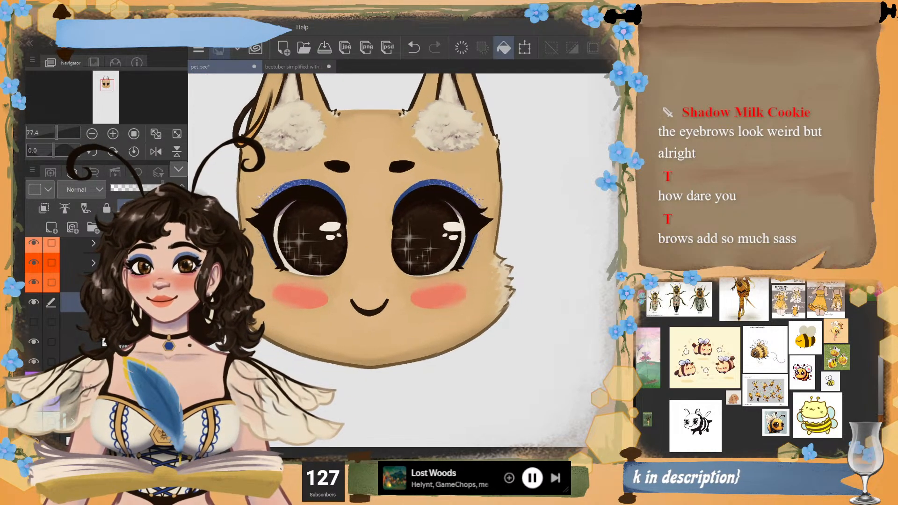
# - Activate the character's main layer group to bring up its vertical symmetry guide, and select a head layer inside the group
pyautogui.scroll(3, 61, 304)
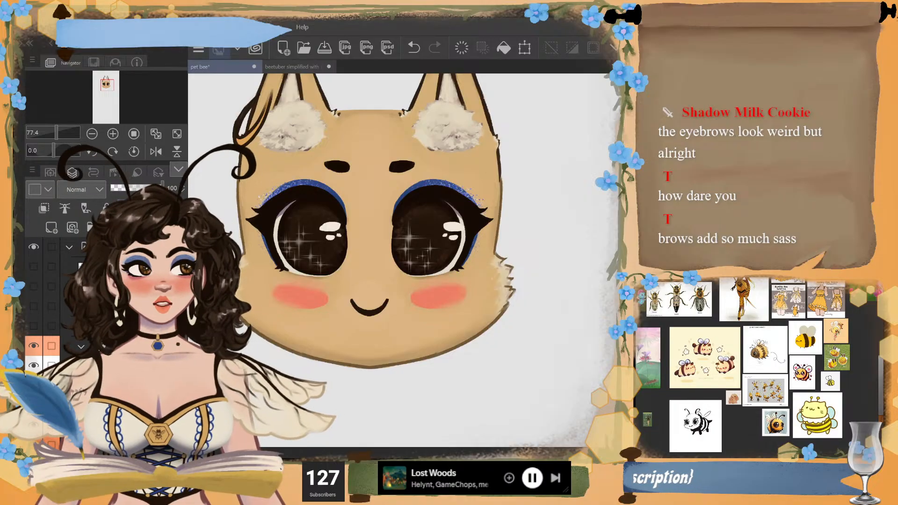
pyautogui.click(122, 247)
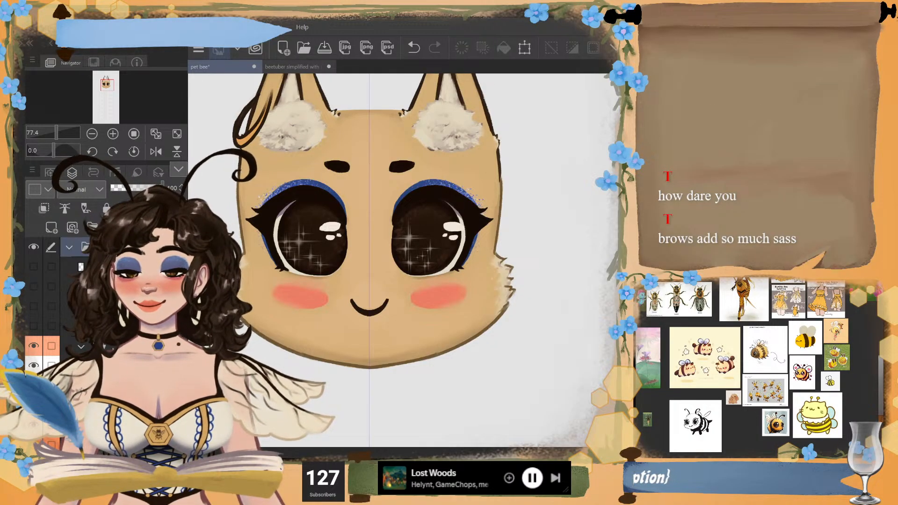
pyautogui.scroll(-3, 42, 280)
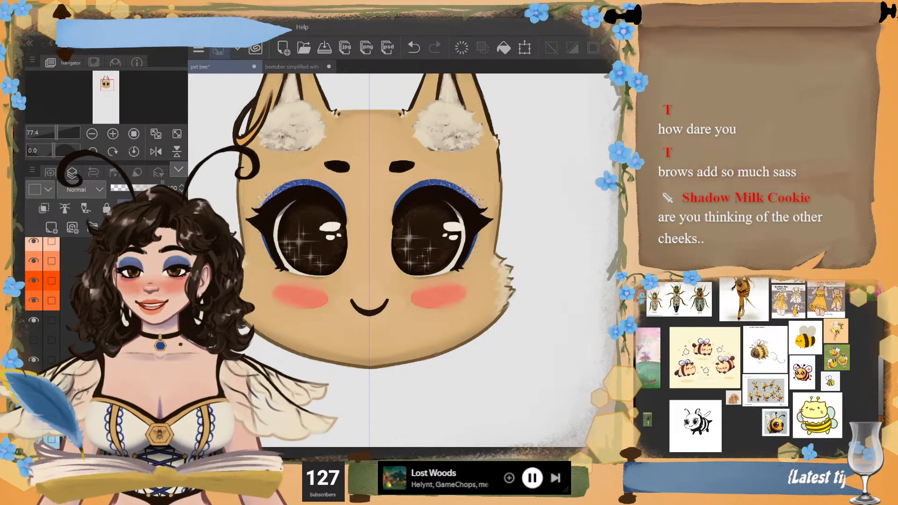
pyautogui.click(122, 321)
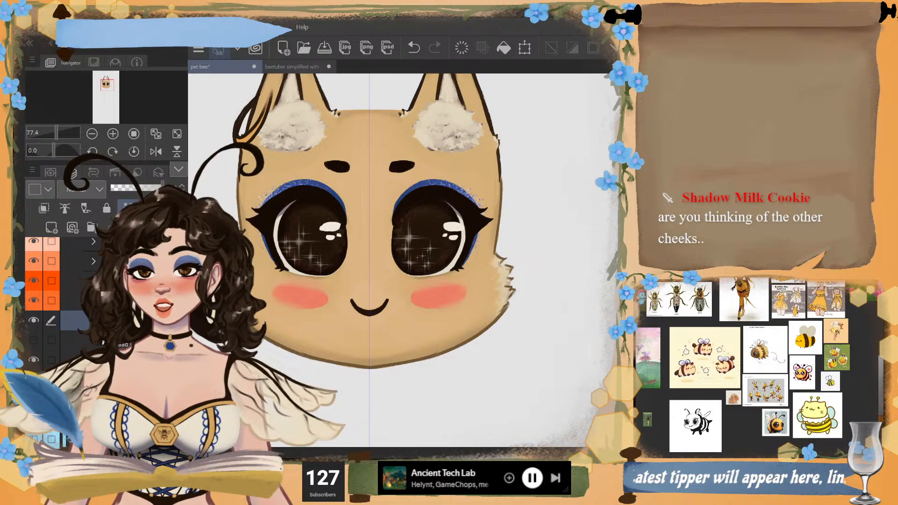
# - Reveal the hidden layer with the old cheek ovals and jaw lines, and delete it
pyautogui.click(51, 334)
pyautogui.click(34, 340)
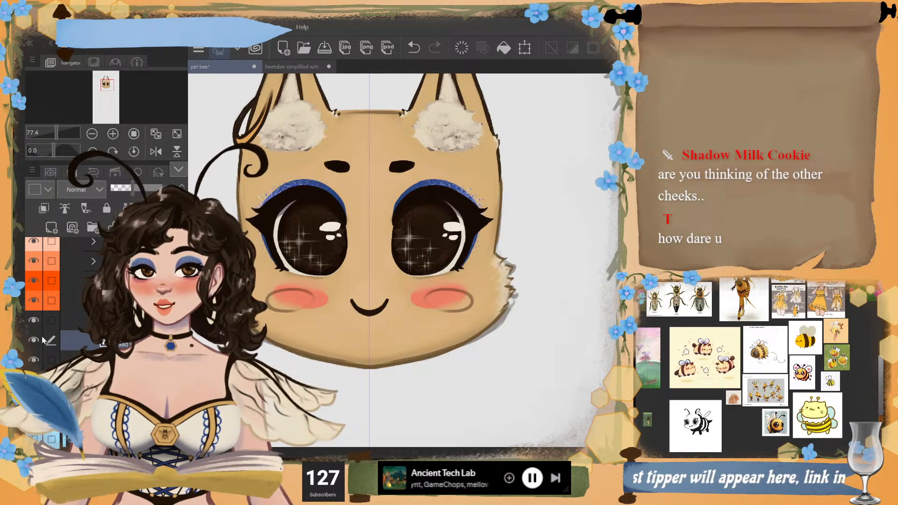
pyautogui.press('Delete')
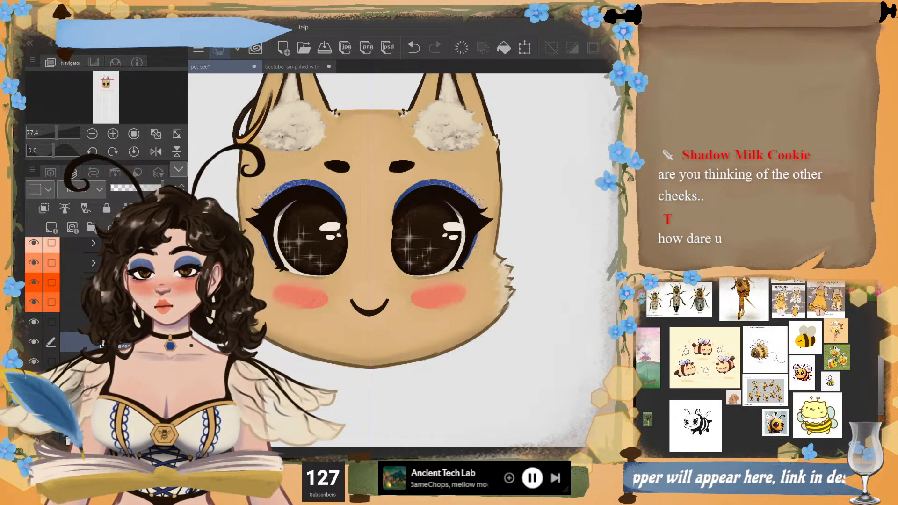
# - Lower the opacity of the head's fill and outline layers for sketching at the cheek
pyautogui.scroll(3, 550, 290)
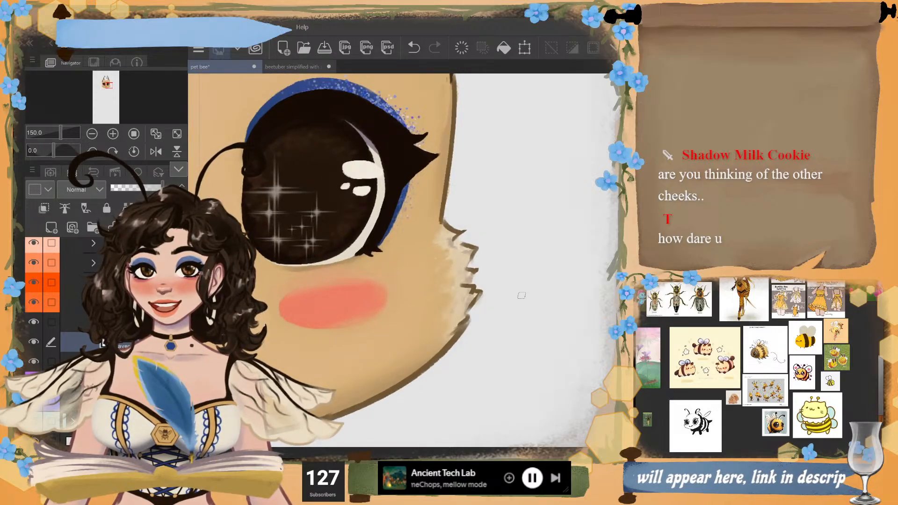
pyautogui.click(109, 83)
pyautogui.click(108, 84)
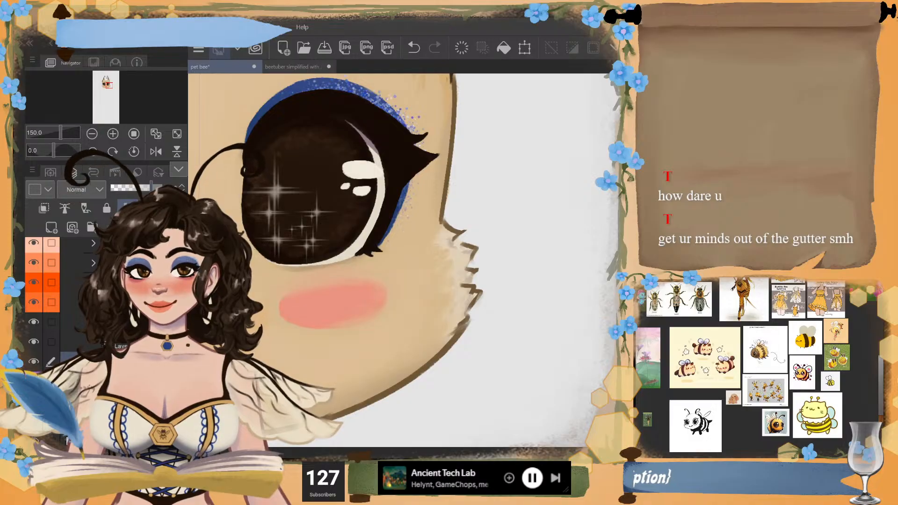
pyautogui.click(74, 322)
pyautogui.moveTo(160, 188); pyautogui.dragTo(142, 188)
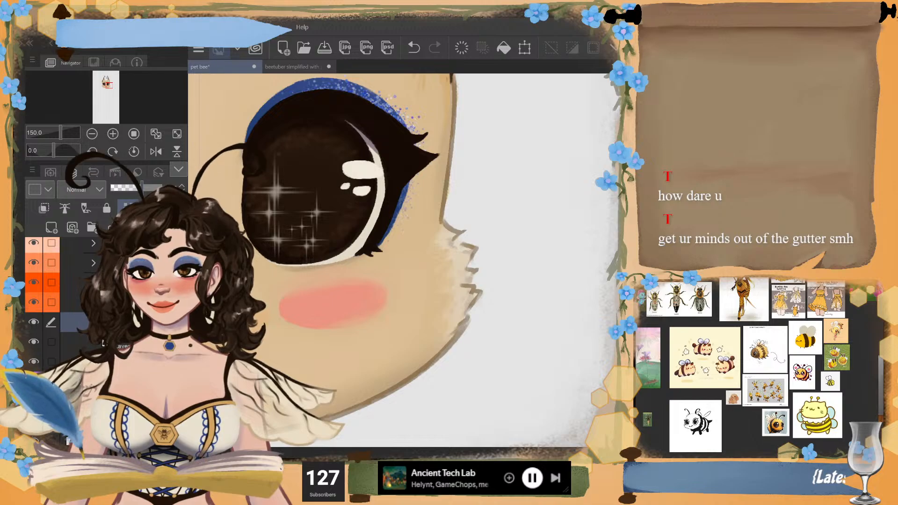
pyautogui.click(74, 342)
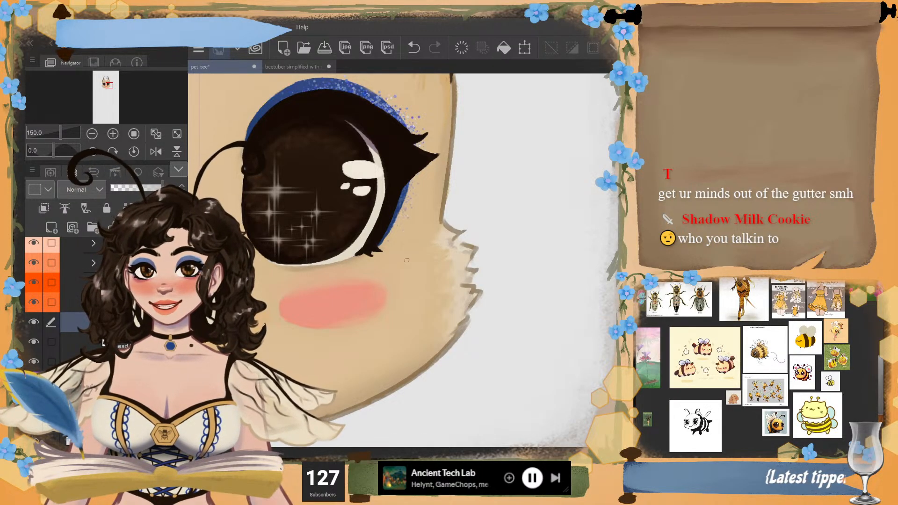
# - Sketch a faint circular guide over the outer cheek and start its upper edge with short brown fur spikes
pyautogui.moveTo(456, 229); pyautogui.dragTo(508, 236)
pyautogui.hotkey('ctrl', 'z')
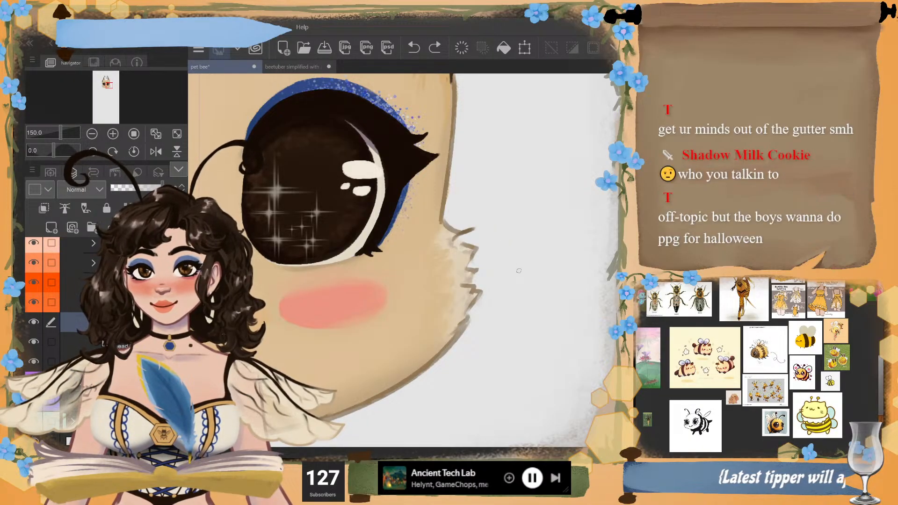
pyautogui.moveTo(448, 228)
pyautogui.mouseDown()
pyautogui.moveTo(511, 243)
pyautogui.moveTo(528, 283)
pyautogui.mouseUp()
pyautogui.hotkey('ctrl', 'z')
pyautogui.moveTo(489, 242)
pyautogui.mouseDown()
pyautogui.moveTo(475, 344)
pyautogui.moveTo(500, 338)
pyautogui.moveTo(411, 300)
pyautogui.moveTo(427, 342)
pyautogui.mouseUp()
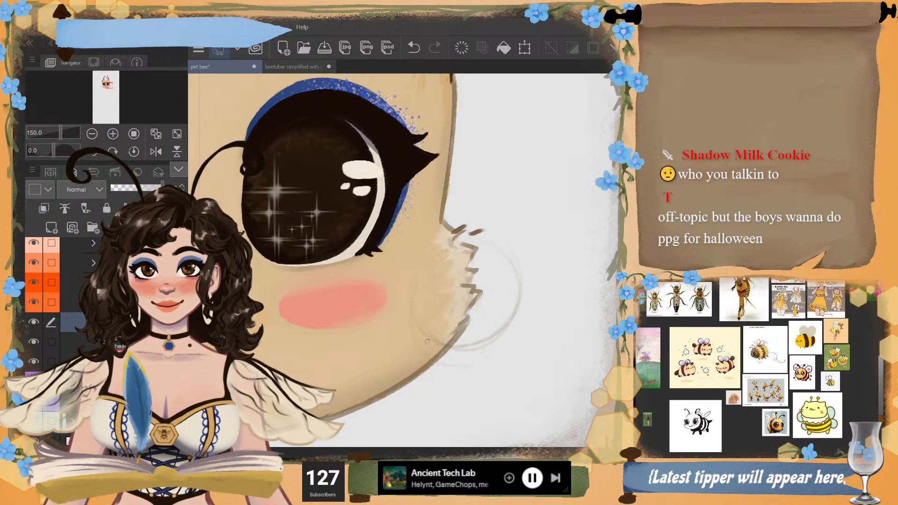
# - Draw short brown fur strokes around the circular cheek guide, undoing the unwanted strokes
pyautogui.moveTo(468, 234)
pyautogui.mouseDown()
pyautogui.moveTo(518, 257)
pyautogui.moveTo(526, 311)
pyautogui.moveTo(498, 339)
pyautogui.moveTo(445, 353)
pyautogui.mouseUp()
pyautogui.moveTo(510, 335)
pyautogui.mouseDown()
pyautogui.moveTo(454, 357)
pyautogui.moveTo(438, 348)
pyautogui.moveTo(410, 316)
pyautogui.moveTo(411, 271)
pyautogui.mouseUp()
pyautogui.moveTo(516, 261)
pyautogui.mouseDown()
pyautogui.moveTo(530, 281)
pyautogui.moveTo(519, 302)
pyautogui.mouseUp()
pyautogui.hotkey('ctrl', 'z')
pyautogui.hotkey('ctrl', 'z')
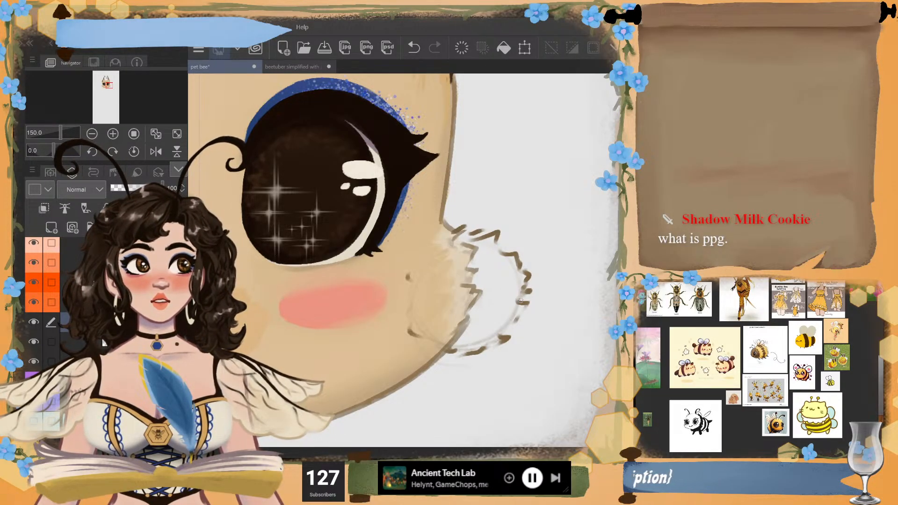
# - Thicken and connect the brown fur spikes along the outer, upper and lower edges of the round cheek fluff
pyautogui.moveTo(523, 271)
pyautogui.mouseDown()
pyautogui.moveTo(520, 293)
pyautogui.moveTo(527, 278)
pyautogui.moveTo(522, 308)
pyautogui.moveTo(503, 320)
pyautogui.moveTo(512, 325)
pyautogui.moveTo(487, 338)
pyautogui.mouseUp()
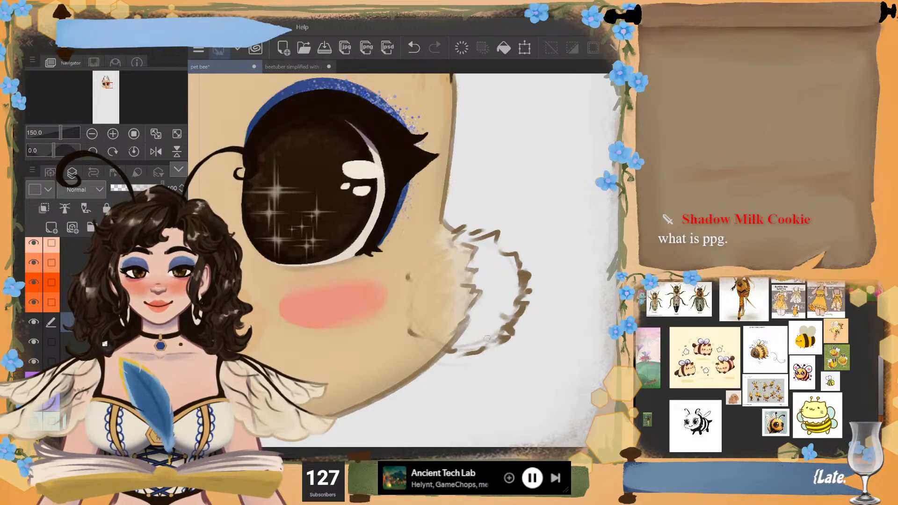
pyautogui.moveTo(521, 256)
pyautogui.mouseDown()
pyautogui.moveTo(495, 236)
pyautogui.moveTo(460, 243)
pyautogui.moveTo(480, 238)
pyautogui.moveTo(451, 236)
pyautogui.mouseUp()
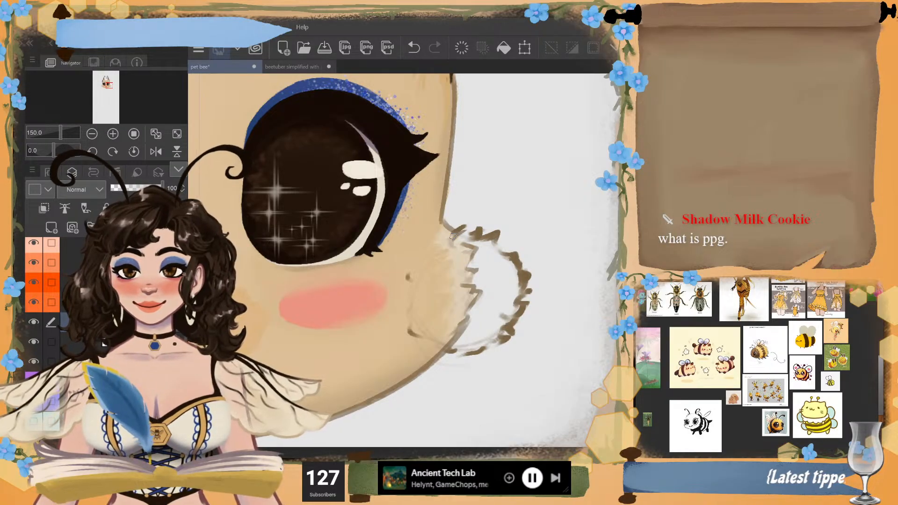
pyautogui.moveTo(506, 328)
pyautogui.mouseDown()
pyautogui.moveTo(497, 340)
pyautogui.moveTo(484, 337)
pyautogui.moveTo(486, 350)
pyautogui.moveTo(439, 341)
pyautogui.mouseUp()
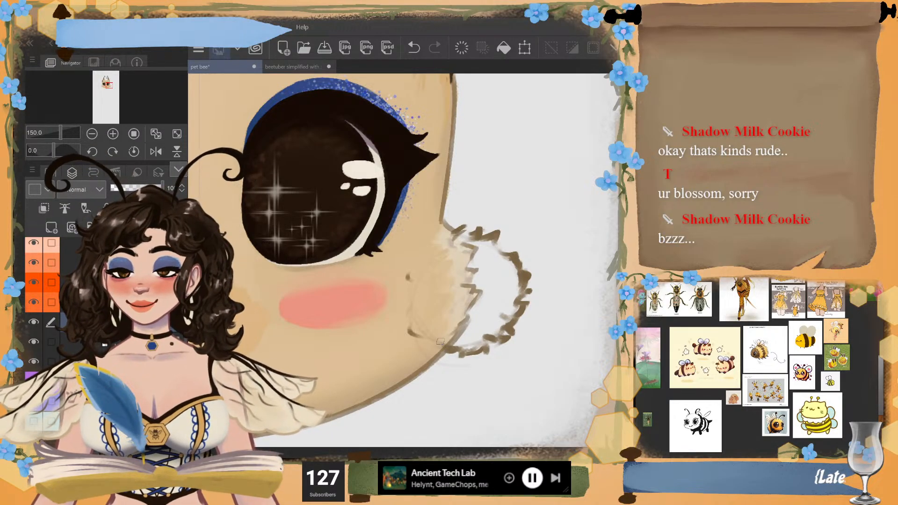
pyautogui.click(114, 362)
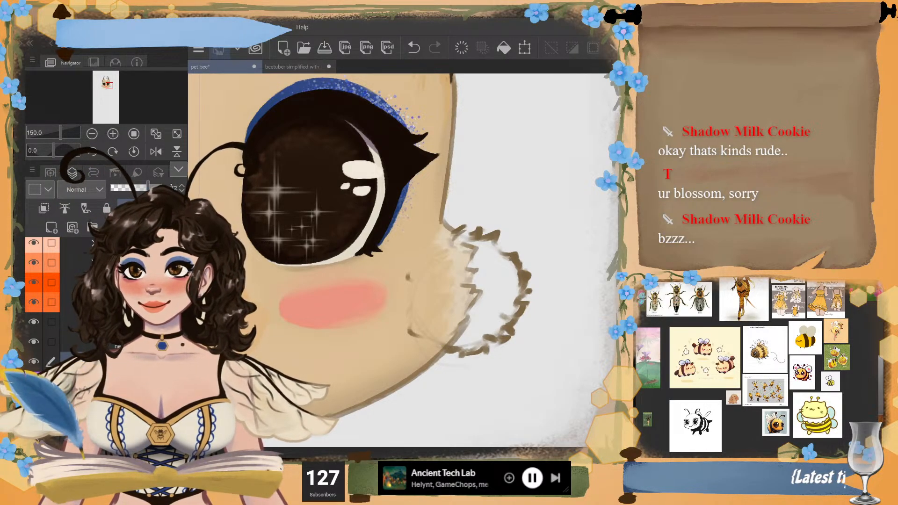
pyautogui.moveTo(148, 188); pyautogui.dragTo(162, 188)
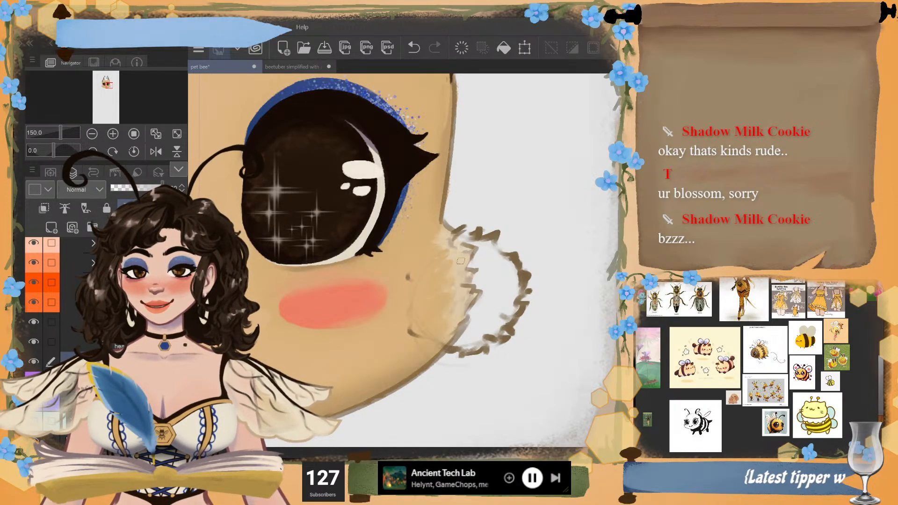
pyautogui.hotkey('ctrl', 'z')
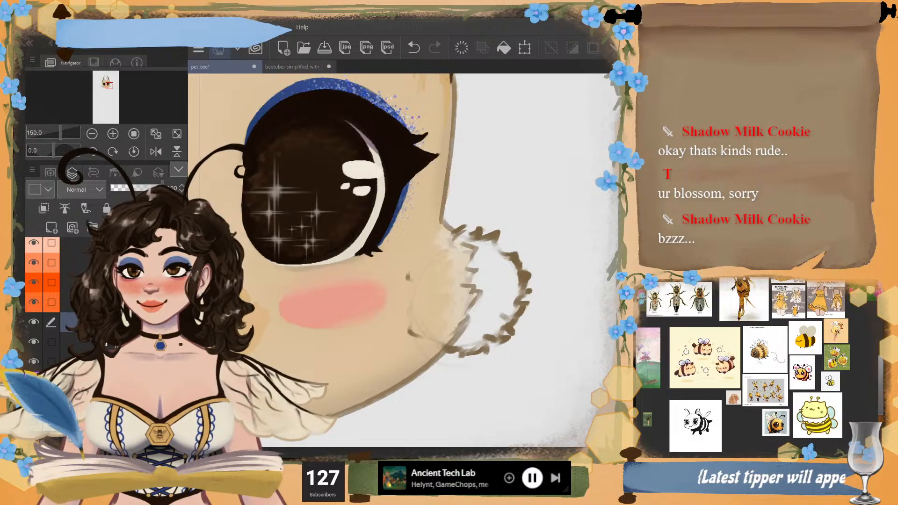
# - Add a new layer for the cheek fluff's fill and sample the cream color from the ear fluff
pyautogui.click(51, 228)
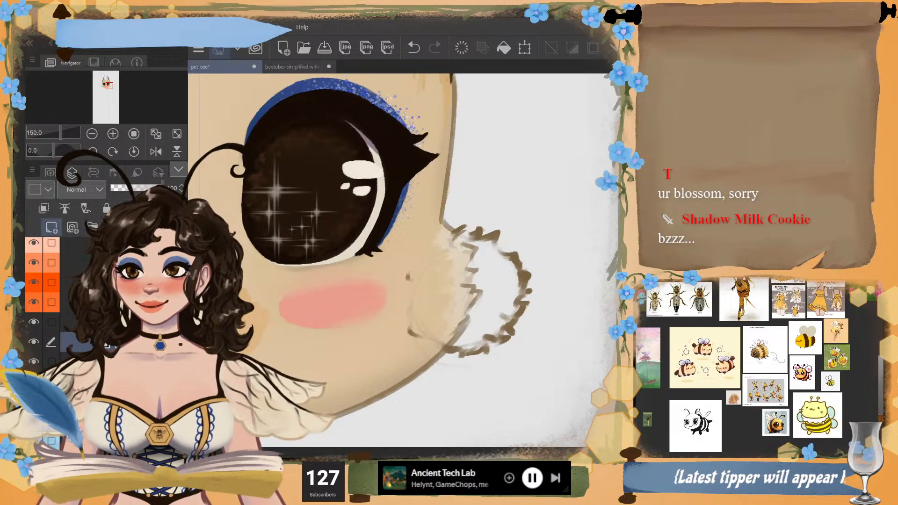
pyautogui.moveTo(506, 278)
pyautogui.mouseDown()
pyautogui.moveTo(511, 260)
pyautogui.moveTo(515, 289)
pyautogui.moveTo(505, 291)
pyautogui.mouseUp()
pyautogui.scroll(-4, 505, 291)
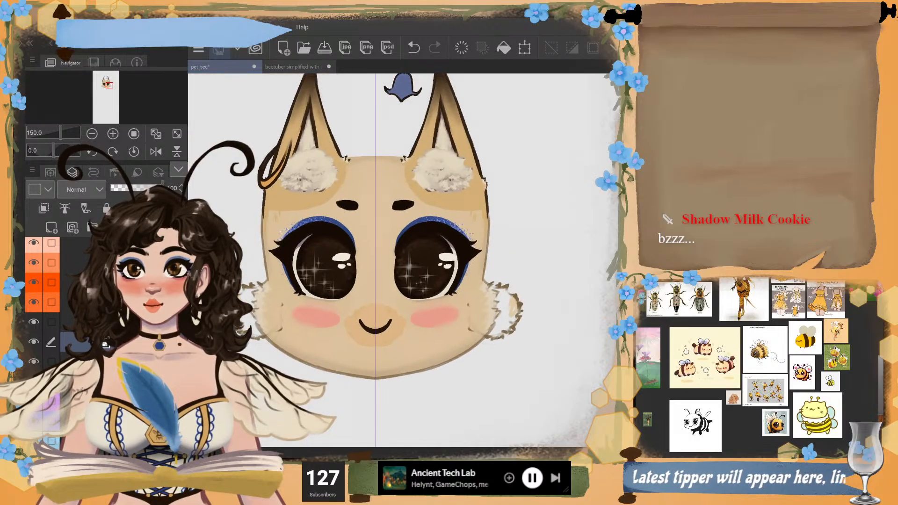
pyautogui.keyDown('alt'); pyautogui.click(457, 164); pyautogui.keyUp('alt')
# - Fill the round cheek fluff inside its spiky outline with the sampled cream color and check it against the whole face
pyautogui.scroll(3, 604, 344)
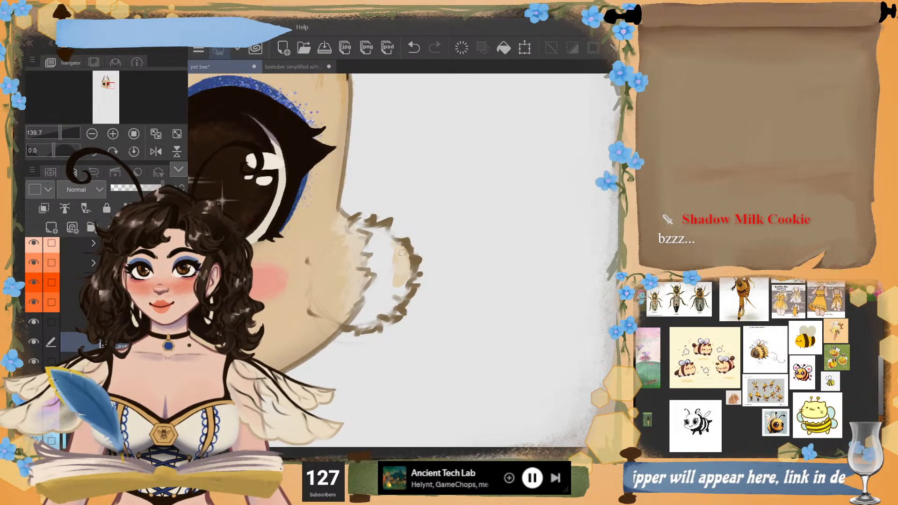
pyautogui.scroll(2, 397, 256)
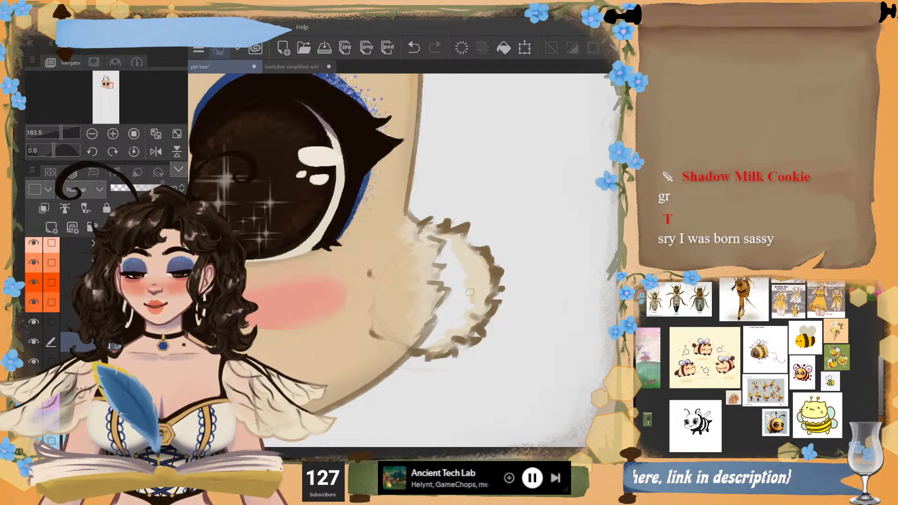
pyautogui.moveTo(471, 293)
pyautogui.mouseDown()
pyautogui.moveTo(457, 322)
pyautogui.moveTo(462, 273)
pyautogui.moveTo(470, 259)
pyautogui.moveTo(483, 270)
pyautogui.moveTo(472, 297)
pyautogui.moveTo(471, 257)
pyautogui.moveTo(452, 297)
pyautogui.moveTo(443, 260)
pyautogui.moveTo(428, 249)
pyautogui.moveTo(427, 324)
pyautogui.moveTo(453, 330)
pyautogui.moveTo(421, 341)
pyautogui.moveTo(409, 271)
pyautogui.moveTo(431, 306)
pyautogui.moveTo(441, 300)
pyautogui.moveTo(414, 243)
pyautogui.moveTo(452, 281)
pyautogui.mouseUp()
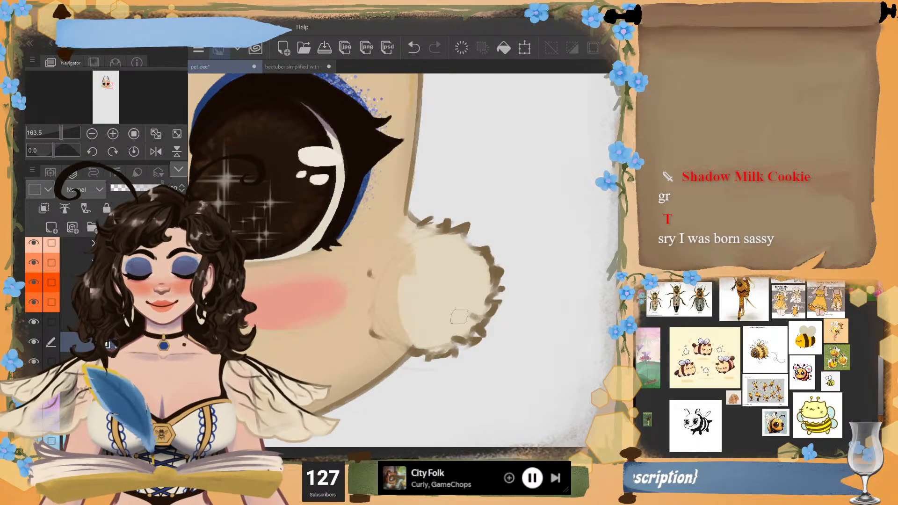
pyautogui.moveTo(461, 324); pyautogui.dragTo(470, 336)
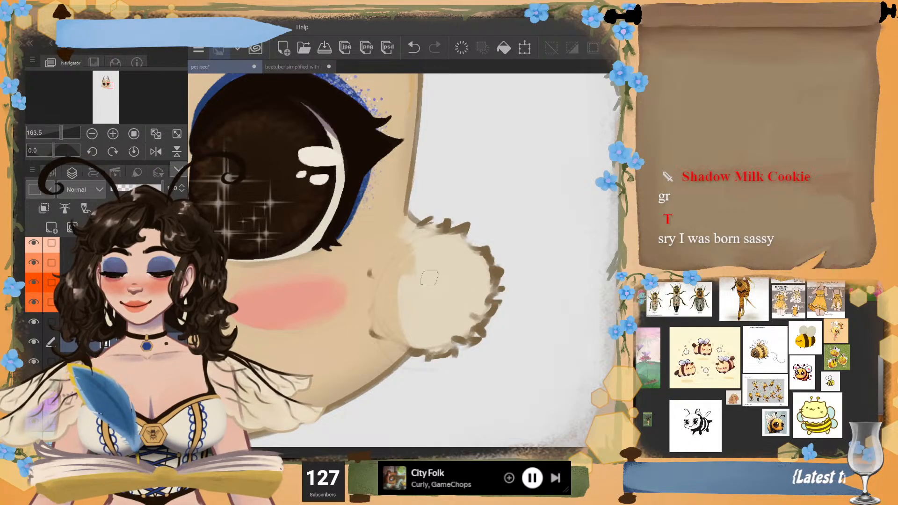
pyautogui.scroll(-3, 568, 299)
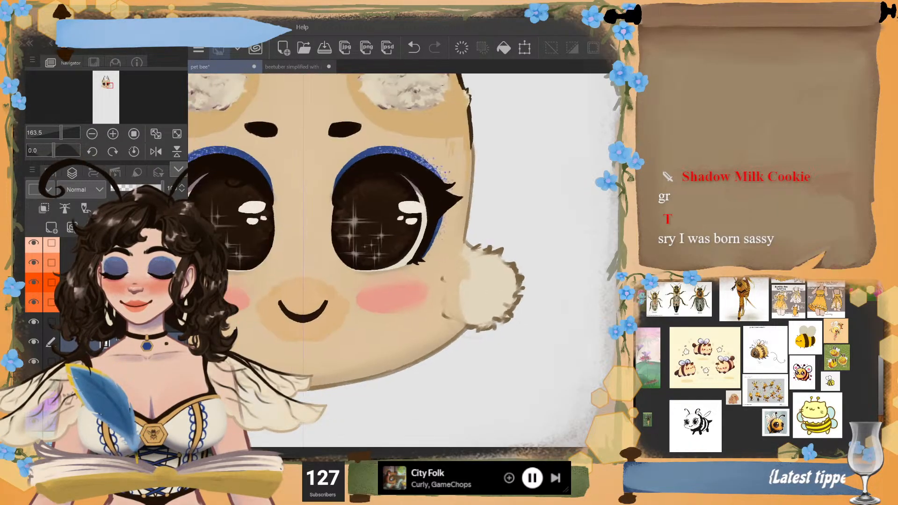
pyautogui.scroll(5, 510, 291)
pyautogui.scroll(-6, 521, 289)
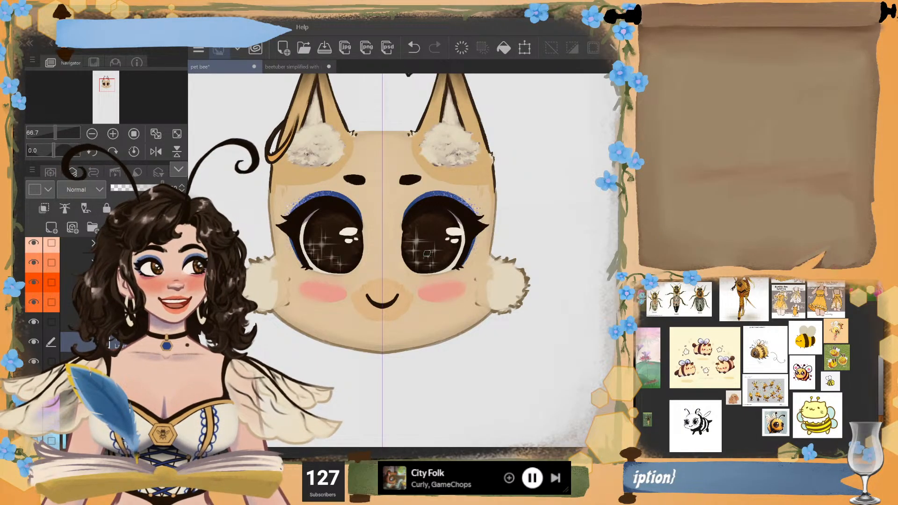
# - Sample the mauve-grey shadow color from the ear fluff and paint short fur shading strokes across the round cheek fluff
pyautogui.scroll(5, 427, 254)
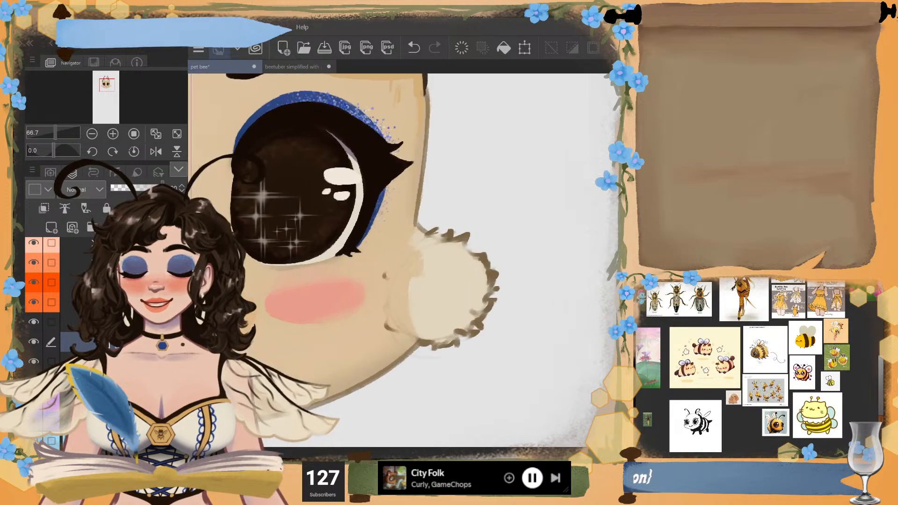
pyautogui.scroll(-2, 427, 254)
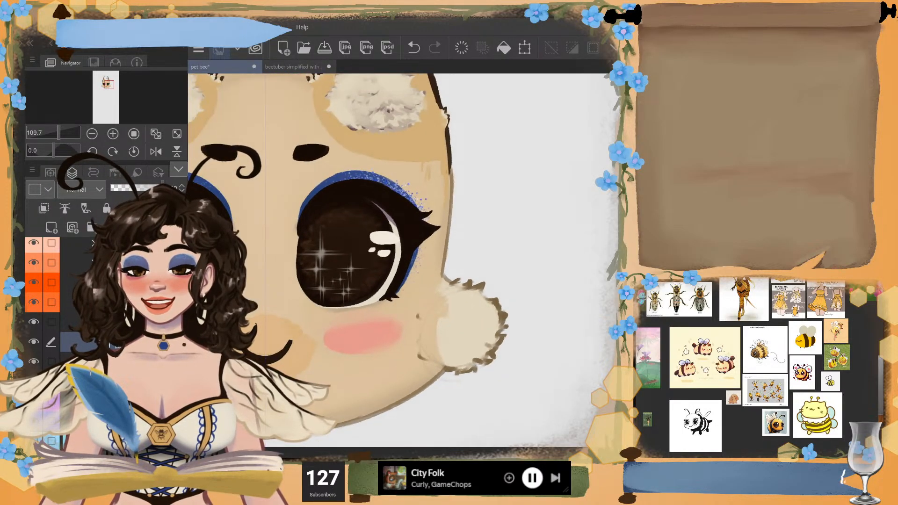
pyautogui.scroll(3, 507, 256)
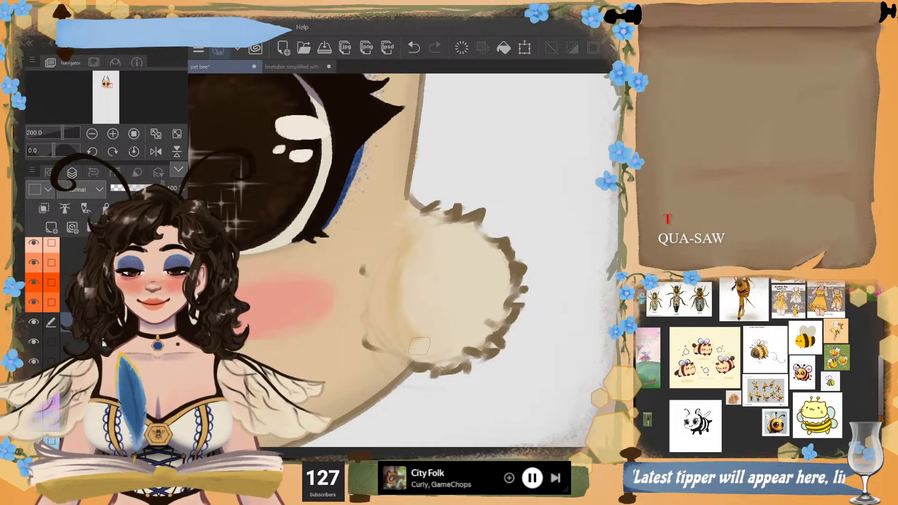
pyautogui.scroll(-4, 484, 320)
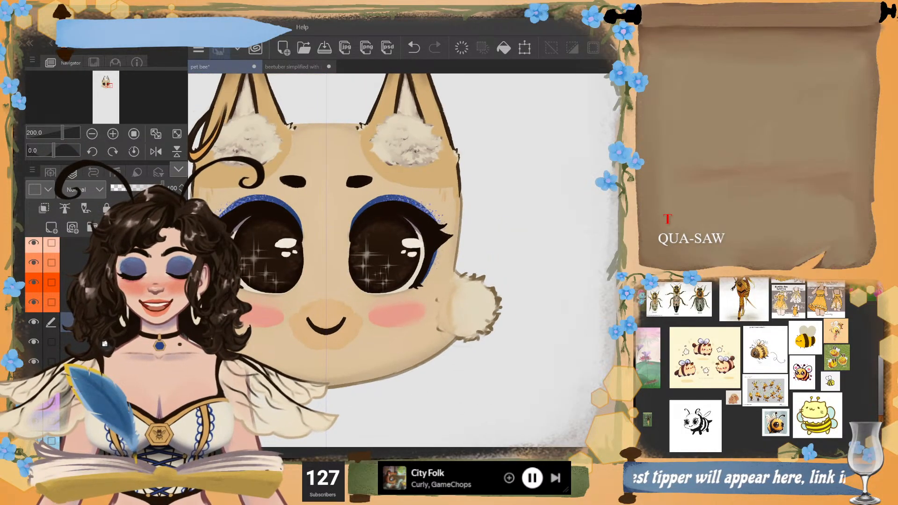
pyautogui.keyDown('alt'); pyautogui.click(387, 164); pyautogui.keyUp('alt')
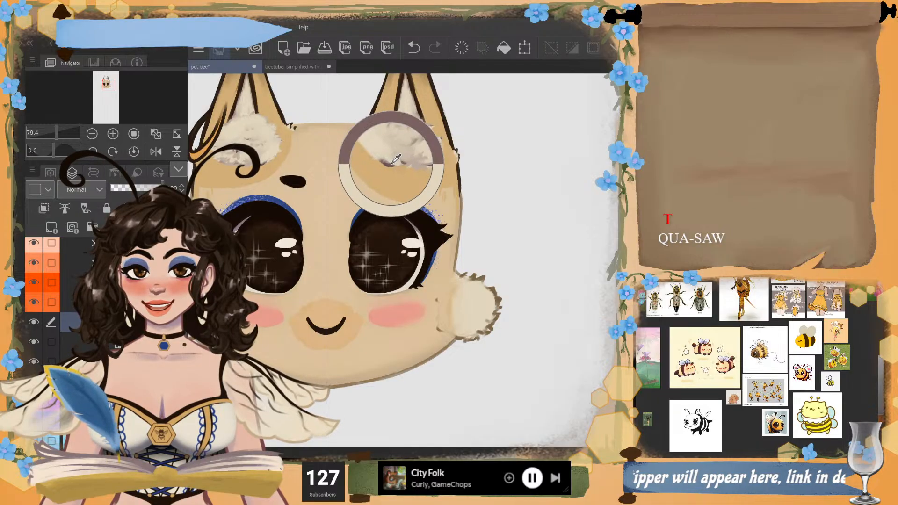
pyautogui.scroll(4, 391, 165)
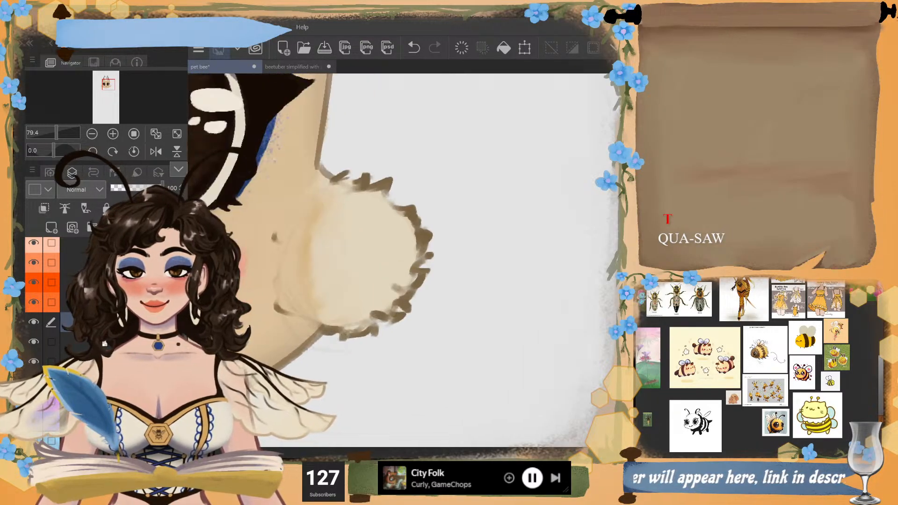
pyautogui.moveTo(415, 236)
pyautogui.mouseDown()
pyautogui.moveTo(406, 219)
pyautogui.moveTo(425, 230)
pyautogui.moveTo(412, 255)
pyautogui.moveTo(400, 245)
pyautogui.moveTo(445, 269)
pyautogui.moveTo(413, 314)
pyautogui.moveTo(418, 285)
pyautogui.moveTo(434, 284)
pyautogui.mouseUp()
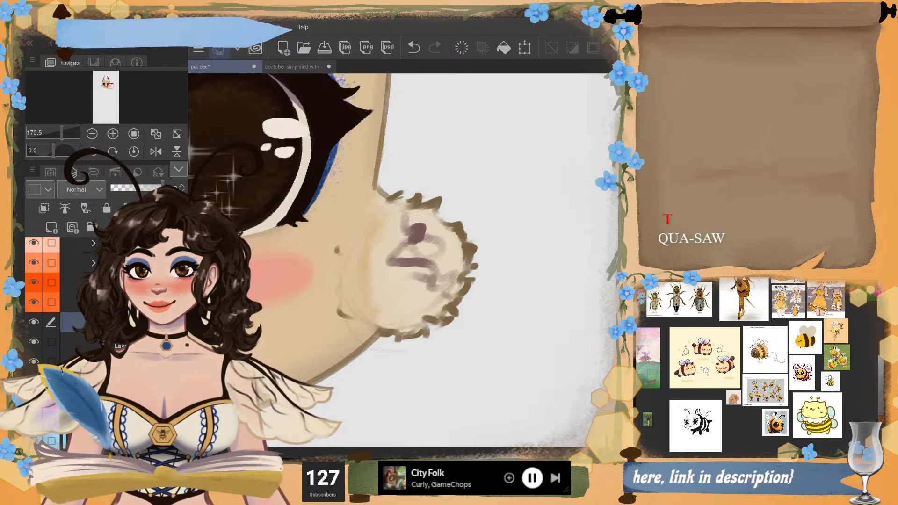
pyautogui.moveTo(411, 269)
pyautogui.mouseDown()
pyautogui.moveTo(415, 290)
pyautogui.moveTo(435, 300)
pyautogui.moveTo(420, 297)
pyautogui.moveTo(412, 280)
pyautogui.moveTo(406, 226)
pyautogui.moveTo(393, 289)
pyautogui.moveTo(418, 318)
pyautogui.moveTo(400, 316)
pyautogui.moveTo(399, 225)
pyautogui.moveTo(431, 228)
pyautogui.moveTo(434, 263)
pyautogui.moveTo(444, 268)
pyautogui.moveTo(465, 243)
pyautogui.moveTo(426, 216)
pyautogui.moveTo(437, 215)
pyautogui.moveTo(399, 216)
pyautogui.moveTo(377, 262)
pyautogui.mouseUp()
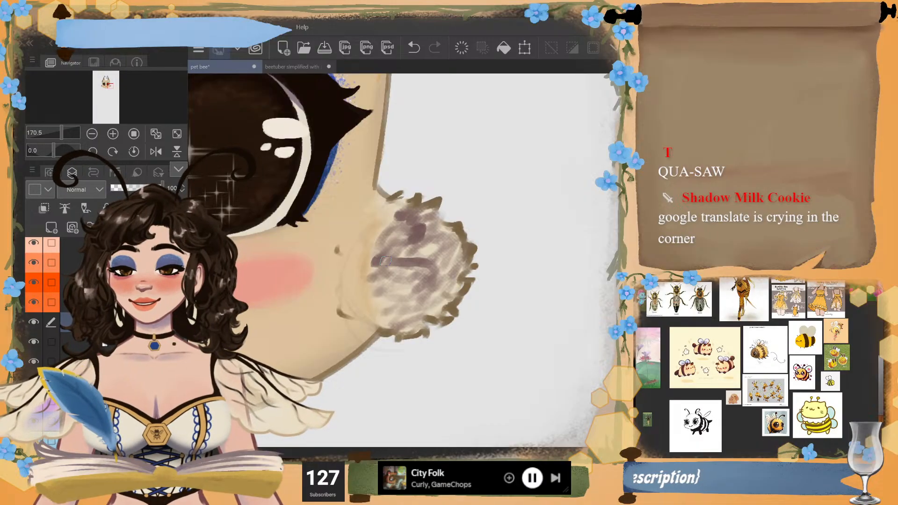
# - Sample a light cream from the cheek fluff and layer fur strokes over the mauve shading, including the upper, lower and outer areas
pyautogui.keyDown('alt'); pyautogui.click(431, 250); pyautogui.keyUp('alt')
pyautogui.moveTo(434, 245)
pyautogui.mouseDown()
pyautogui.moveTo(410, 252)
pyautogui.moveTo(434, 225)
pyautogui.moveTo(412, 230)
pyautogui.moveTo(397, 220)
pyautogui.moveTo(431, 207)
pyautogui.moveTo(419, 238)
pyautogui.moveTo(446, 235)
pyautogui.moveTo(416, 263)
pyautogui.moveTo(444, 279)
pyautogui.moveTo(451, 269)
pyautogui.moveTo(430, 286)
pyautogui.moveTo(442, 247)
pyautogui.moveTo(403, 285)
pyautogui.moveTo(435, 271)
pyautogui.moveTo(428, 309)
pyautogui.moveTo(408, 320)
pyautogui.moveTo(375, 259)
pyautogui.moveTo(399, 233)
pyautogui.moveTo(360, 267)
pyautogui.moveTo(386, 280)
pyautogui.mouseUp()
pyautogui.moveTo(414, 236)
pyautogui.mouseDown()
pyautogui.moveTo(434, 245)
pyautogui.moveTo(439, 274)
pyautogui.mouseUp()
pyautogui.moveTo(446, 271)
pyautogui.mouseDown()
pyautogui.moveTo(420, 296)
pyautogui.moveTo(438, 289)
pyautogui.mouseUp()
pyautogui.moveTo(462, 266); pyautogui.dragTo(446, 280)
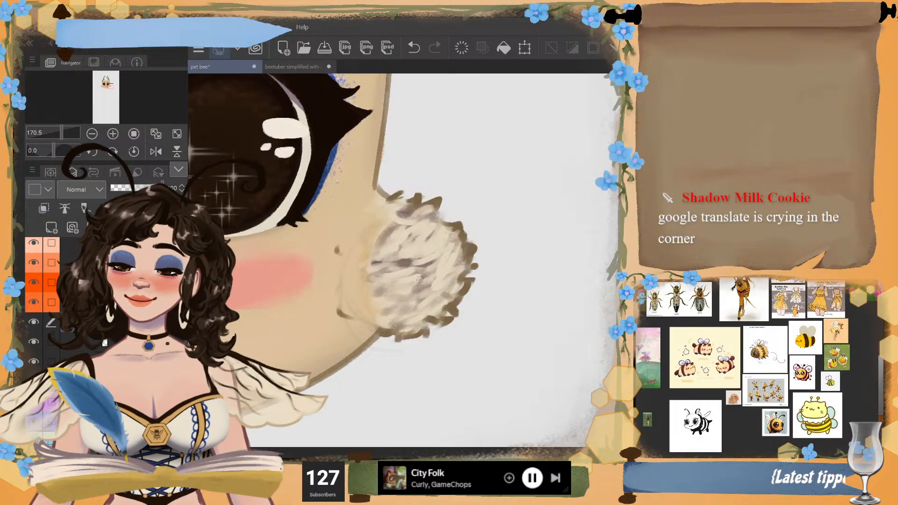
pyautogui.moveTo(391, 270)
pyautogui.mouseDown()
pyautogui.moveTo(393, 293)
pyautogui.moveTo(420, 288)
pyautogui.moveTo(414, 323)
pyautogui.mouseUp()
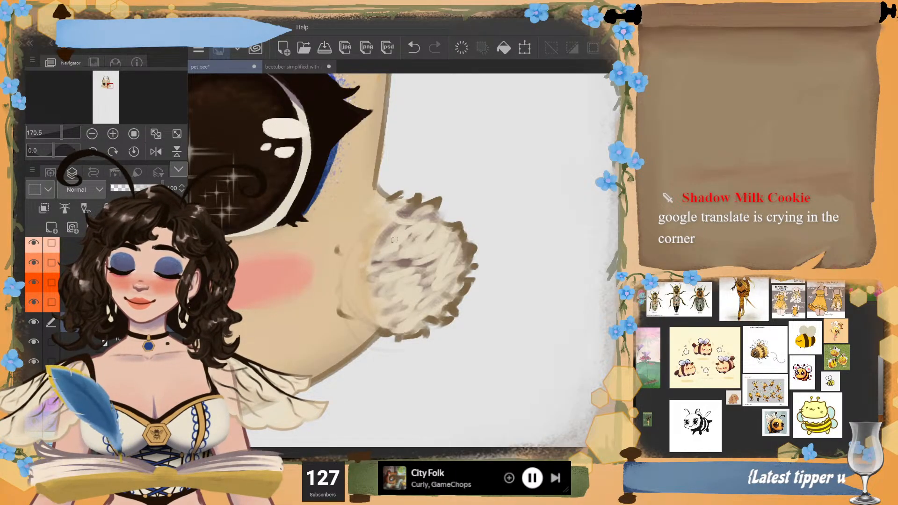
pyautogui.moveTo(399, 228); pyautogui.dragTo(374, 250)
pyautogui.moveTo(414, 207); pyautogui.dragTo(392, 215)
pyautogui.moveTo(463, 258)
pyautogui.mouseDown()
pyautogui.moveTo(450, 289)
pyautogui.moveTo(423, 314)
pyautogui.moveTo(467, 284)
pyautogui.moveTo(445, 306)
pyautogui.mouseUp()
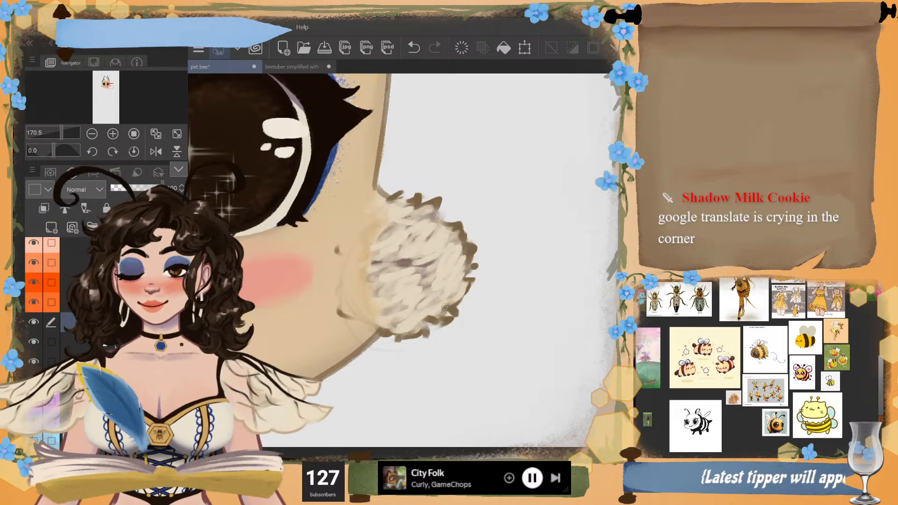
# - Toggle the cheek fluff layer's visibility to check it, and merge the layer with the one below
pyautogui.click(33, 323)
pyautogui.click(34, 322)
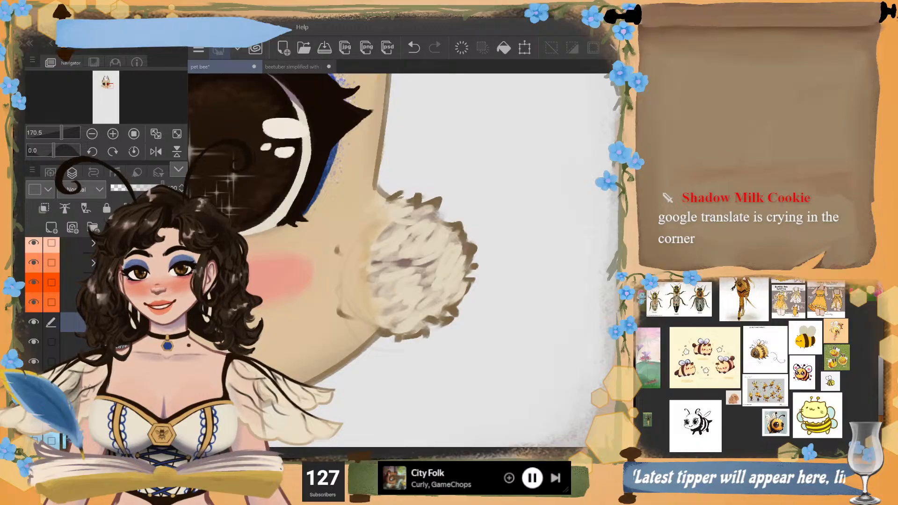
pyautogui.hotkey('ctrl', 'e')
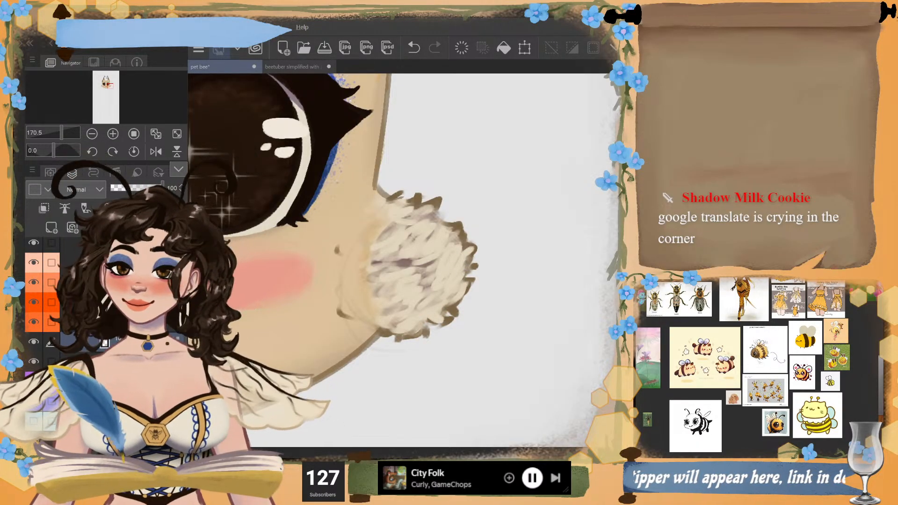
# - Add darker mauve fur accents across the lower, upper and outer parts of the cheek fluff
pyautogui.moveTo(447, 295)
pyautogui.mouseDown()
pyautogui.moveTo(425, 312)
pyautogui.moveTo(405, 302)
pyautogui.mouseUp()
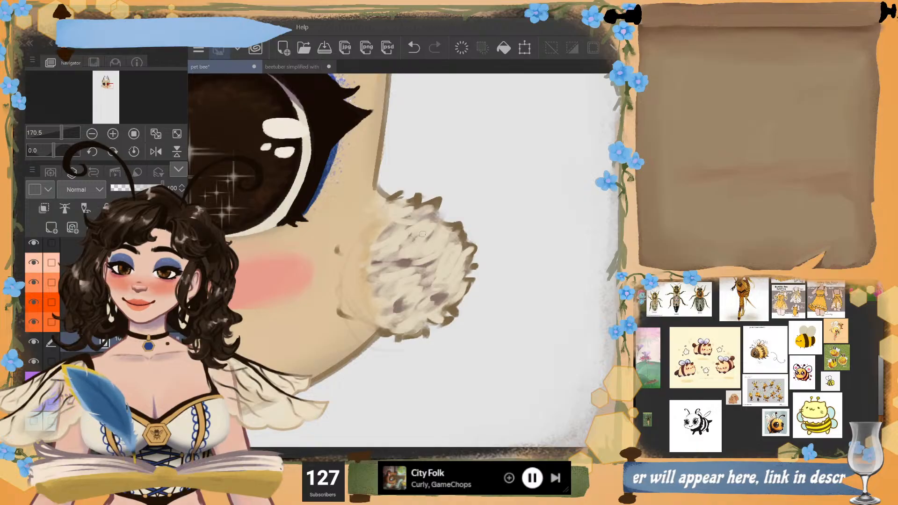
pyautogui.moveTo(414, 228)
pyautogui.mouseDown()
pyautogui.moveTo(400, 233)
pyautogui.moveTo(432, 243)
pyautogui.mouseUp()
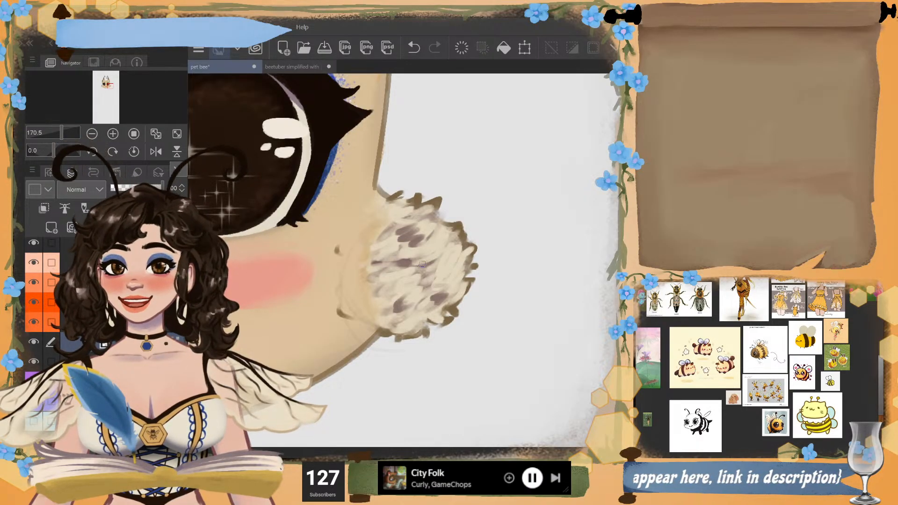
pyautogui.moveTo(415, 232)
pyautogui.mouseDown()
pyautogui.moveTo(394, 221)
pyautogui.moveTo(411, 216)
pyautogui.mouseUp()
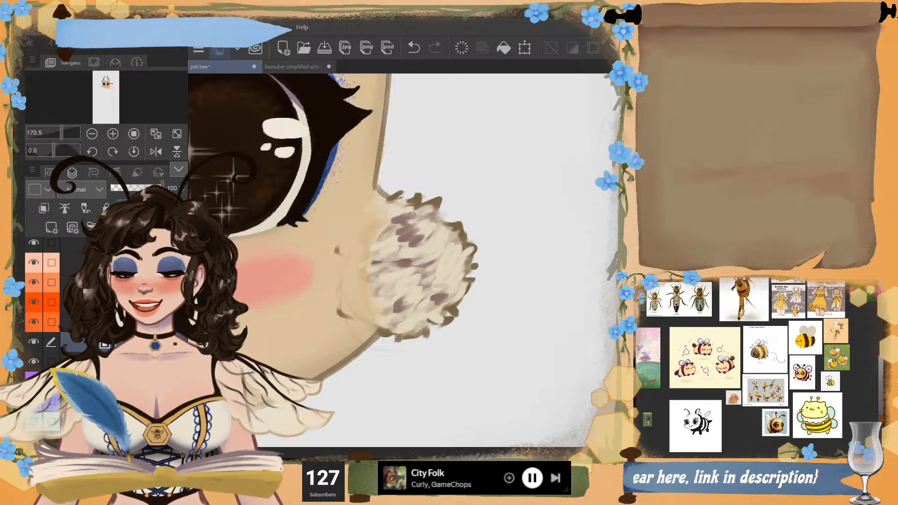
pyautogui.moveTo(424, 256)
pyautogui.mouseDown()
pyautogui.moveTo(449, 272)
pyautogui.moveTo(457, 295)
pyautogui.mouseUp()
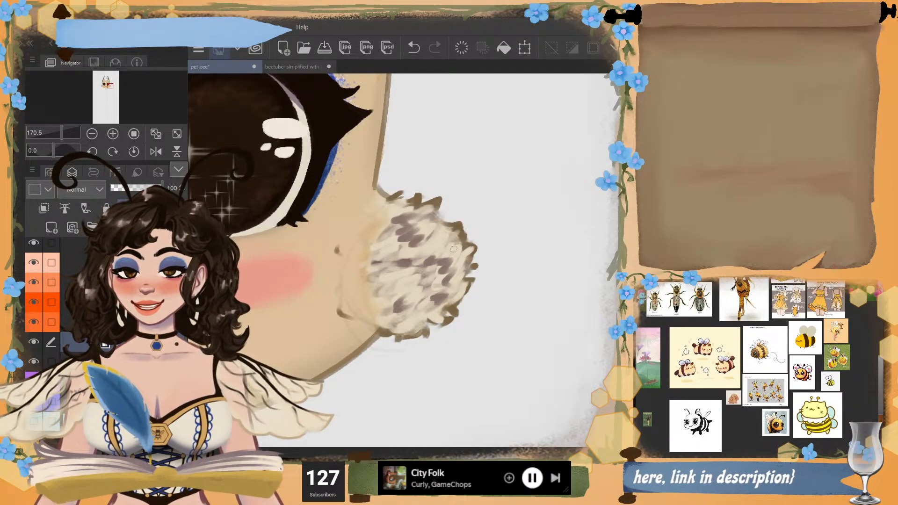
pyautogui.moveTo(453, 249)
pyautogui.mouseDown()
pyautogui.moveTo(440, 267)
pyautogui.moveTo(456, 256)
pyautogui.moveTo(454, 293)
pyautogui.mouseUp()
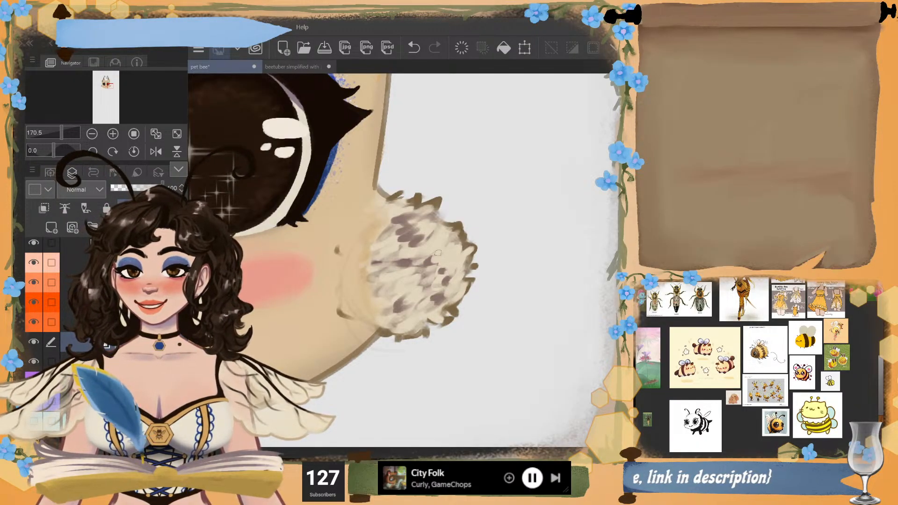
# - Soften the dark accents in the upper and outer cheek fluff with lighter cream fur strokes
pyautogui.moveTo(438, 252)
pyautogui.mouseDown()
pyautogui.moveTo(424, 235)
pyautogui.moveTo(398, 246)
pyautogui.moveTo(410, 235)
pyautogui.moveTo(393, 227)
pyautogui.moveTo(420, 225)
pyautogui.moveTo(415, 240)
pyautogui.moveTo(438, 235)
pyautogui.mouseUp()
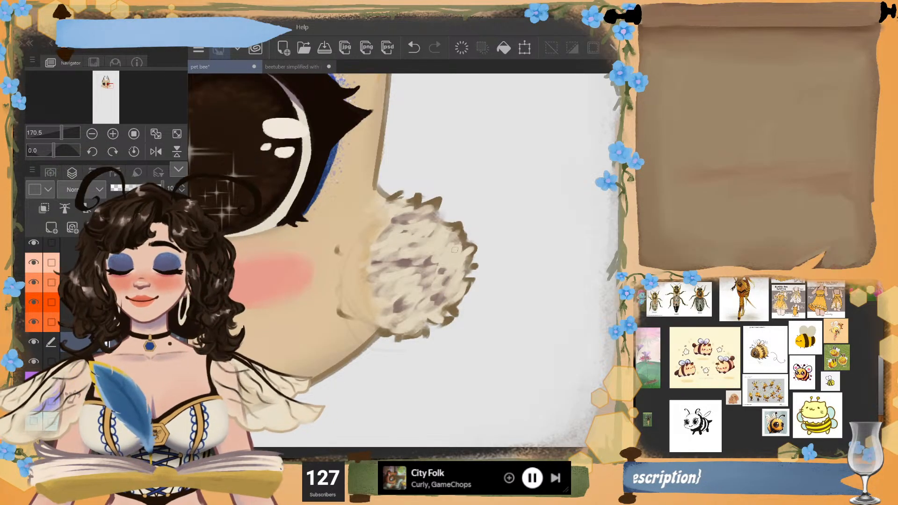
pyautogui.moveTo(455, 250)
pyautogui.mouseDown()
pyautogui.moveTo(453, 281)
pyautogui.moveTo(422, 303)
pyautogui.moveTo(399, 307)
pyautogui.moveTo(439, 253)
pyautogui.moveTo(376, 278)
pyautogui.moveTo(414, 241)
pyautogui.moveTo(411, 211)
pyautogui.moveTo(440, 261)
pyautogui.moveTo(459, 262)
pyautogui.moveTo(456, 227)
pyautogui.moveTo(459, 264)
pyautogui.moveTo(467, 256)
pyautogui.moveTo(450, 284)
pyautogui.moveTo(469, 280)
pyautogui.moveTo(447, 314)
pyautogui.mouseUp()
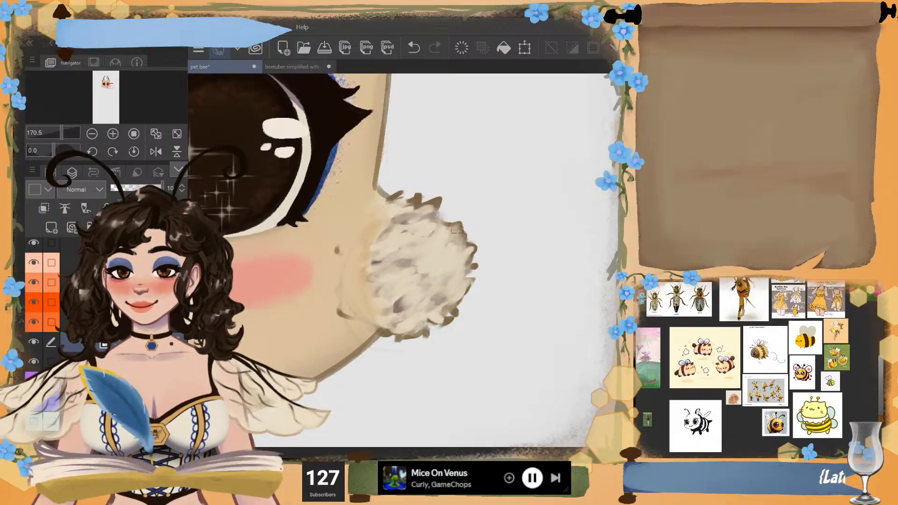
pyautogui.moveTo(457, 228)
pyautogui.mouseDown()
pyautogui.moveTo(421, 220)
pyautogui.moveTo(433, 205)
pyautogui.moveTo(407, 216)
pyautogui.mouseUp()
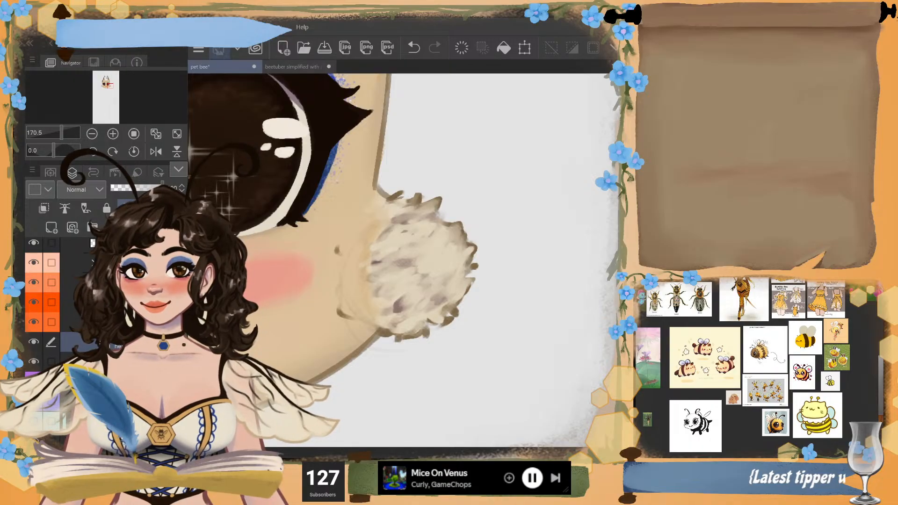
# - Sample cream from inside the cheek fluff and paint over its brown spiky outline
pyautogui.keyDown('alt'); pyautogui.click(444, 254); pyautogui.keyUp('alt')
pyautogui.moveTo(471, 254)
pyautogui.mouseDown()
pyautogui.moveTo(457, 217)
pyautogui.moveTo(468, 293)
pyautogui.moveTo(445, 329)
pyautogui.moveTo(402, 338)
pyautogui.moveTo(428, 329)
pyautogui.mouseUp()
pyautogui.moveTo(437, 201)
pyautogui.mouseDown()
pyautogui.moveTo(429, 206)
pyautogui.moveTo(411, 192)
pyautogui.mouseUp()
pyautogui.moveTo(465, 273)
pyautogui.mouseDown()
pyautogui.moveTo(407, 334)
pyautogui.moveTo(458, 304)
pyautogui.moveTo(385, 338)
pyautogui.moveTo(344, 313)
pyautogui.moveTo(356, 333)
pyautogui.moveTo(351, 235)
pyautogui.moveTo(330, 274)
pyautogui.moveTo(420, 188)
pyautogui.moveTo(434, 185)
pyautogui.moveTo(413, 200)
pyautogui.mouseUp()
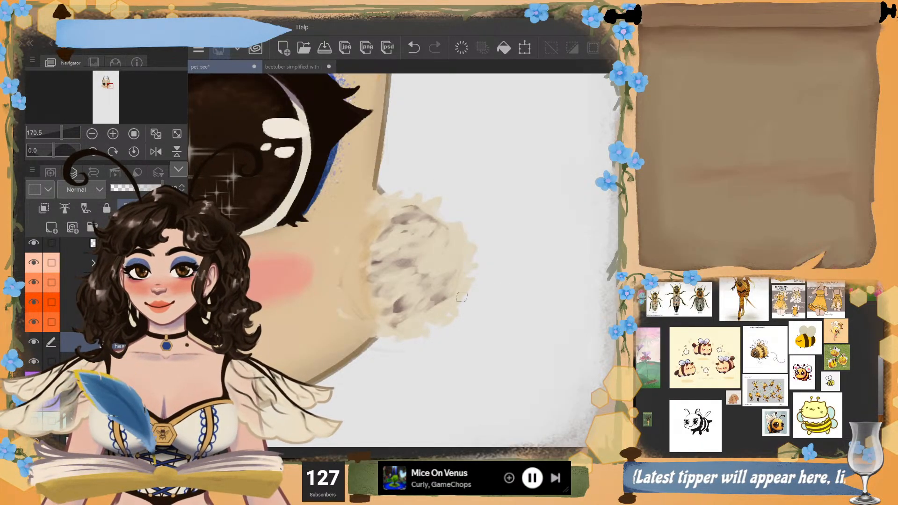
# - Tint the cheek fluff's spiky edge with a sampled greyish beige and blend it inward with sampled cream strokes
pyautogui.keyDown('alt'); pyautogui.click(381, 256); pyautogui.keyUp('alt')
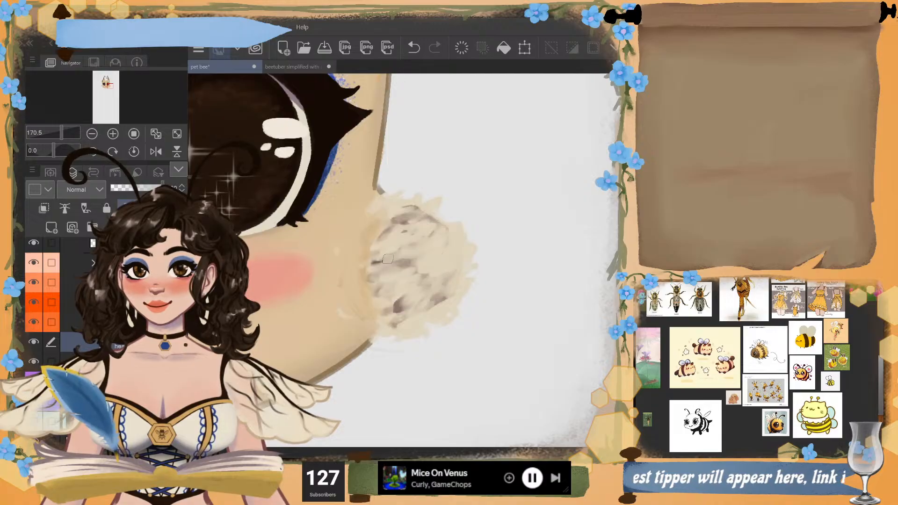
pyautogui.moveTo(412, 193)
pyautogui.mouseDown()
pyautogui.moveTo(467, 277)
pyautogui.moveTo(446, 195)
pyautogui.moveTo(463, 305)
pyautogui.moveTo(426, 314)
pyautogui.moveTo(377, 342)
pyautogui.mouseUp()
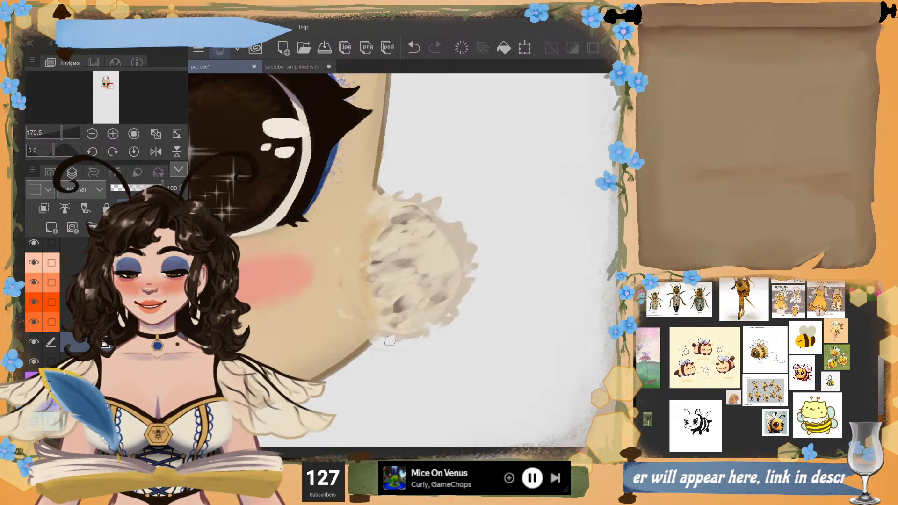
pyautogui.keyDown('alt'); pyautogui.click(445, 256); pyautogui.keyUp('alt')
pyautogui.moveTo(446, 255)
pyautogui.mouseDown()
pyautogui.moveTo(461, 248)
pyautogui.moveTo(453, 265)
pyautogui.moveTo(423, 216)
pyautogui.moveTo(396, 216)
pyautogui.mouseUp()
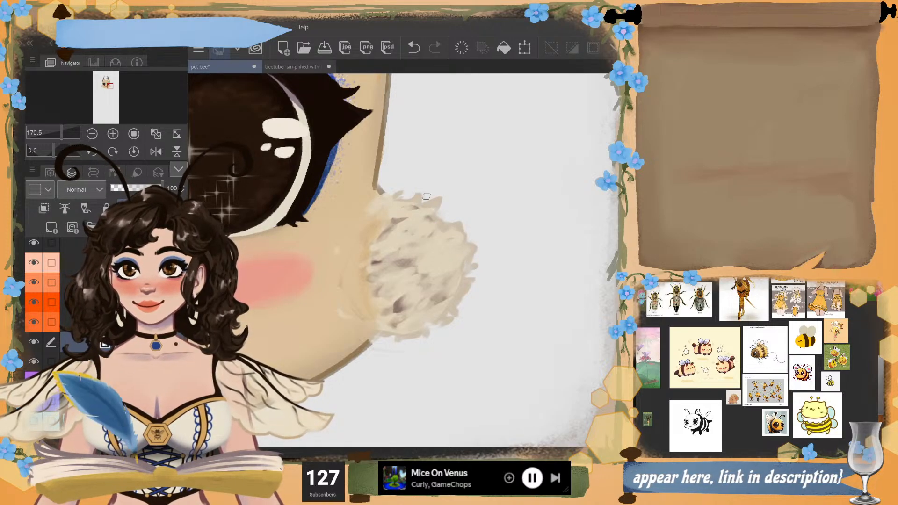
# - Brush soft greyish fur strokes through the lower, middle and upper parts of the cheek fluff
pyautogui.moveTo(449, 297)
pyautogui.mouseDown()
pyautogui.moveTo(418, 316)
pyautogui.moveTo(399, 308)
pyautogui.moveTo(415, 331)
pyautogui.moveTo(377, 327)
pyautogui.moveTo(376, 320)
pyautogui.moveTo(427, 312)
pyautogui.moveTo(416, 326)
pyautogui.moveTo(431, 325)
pyautogui.moveTo(445, 313)
pyautogui.moveTo(385, 293)
pyautogui.mouseUp()
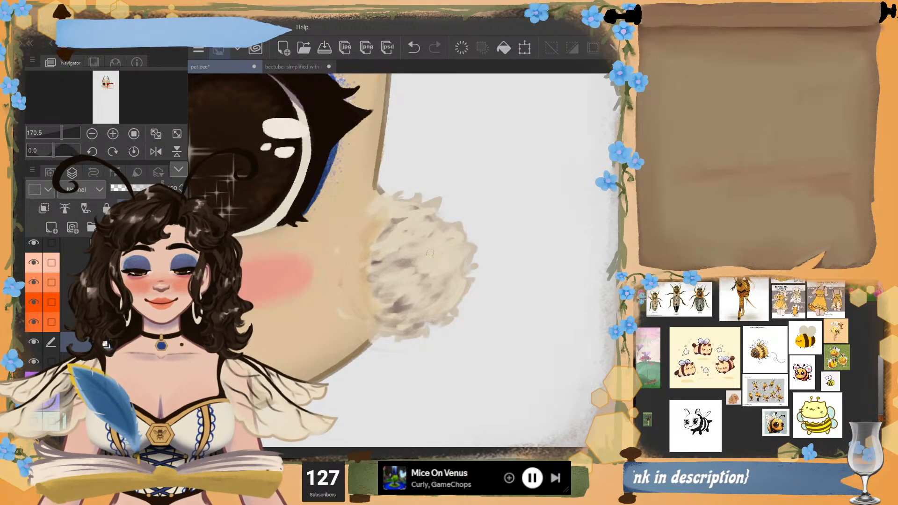
pyautogui.moveTo(430, 253)
pyautogui.mouseDown()
pyautogui.moveTo(428, 297)
pyautogui.moveTo(452, 291)
pyautogui.moveTo(417, 318)
pyautogui.mouseUp()
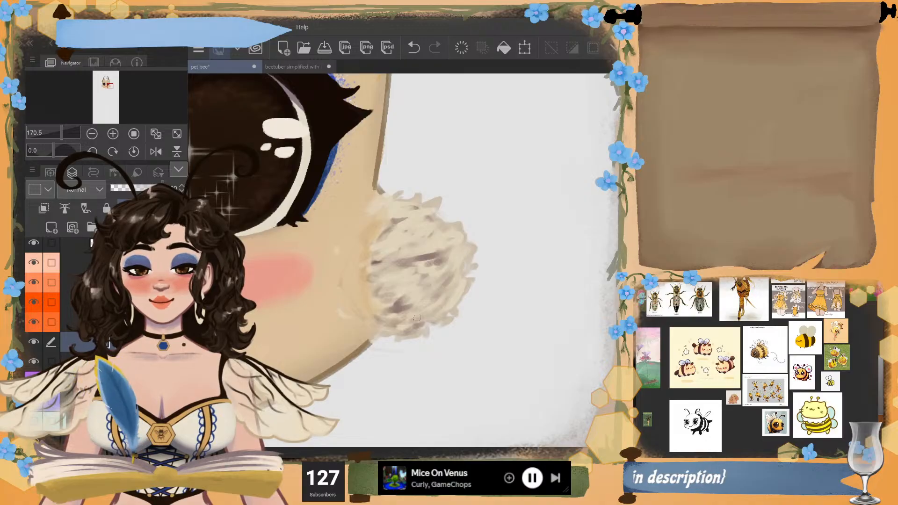
pyautogui.moveTo(408, 234)
pyautogui.mouseDown()
pyautogui.moveTo(428, 226)
pyautogui.moveTo(459, 267)
pyautogui.moveTo(458, 243)
pyautogui.moveTo(402, 250)
pyautogui.moveTo(445, 232)
pyautogui.moveTo(417, 230)
pyautogui.moveTo(442, 220)
pyautogui.mouseUp()
# - Sample a shade from the cheek fluff's outer side and refine the inner fur with fine strokes, undoing the unwanted upper strokes
pyautogui.keyDown('alt'); pyautogui.click(458, 267); pyautogui.keyUp('alt')
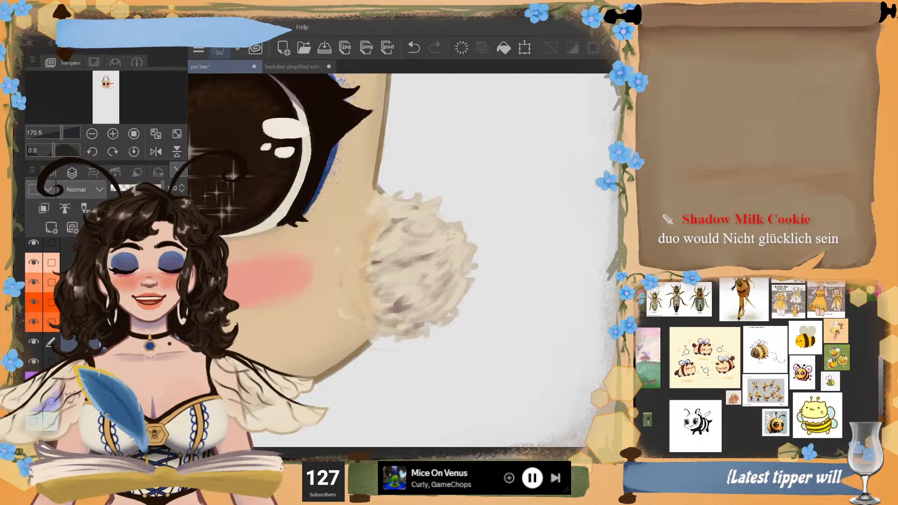
pyautogui.moveTo(416, 227); pyautogui.dragTo(421, 209)
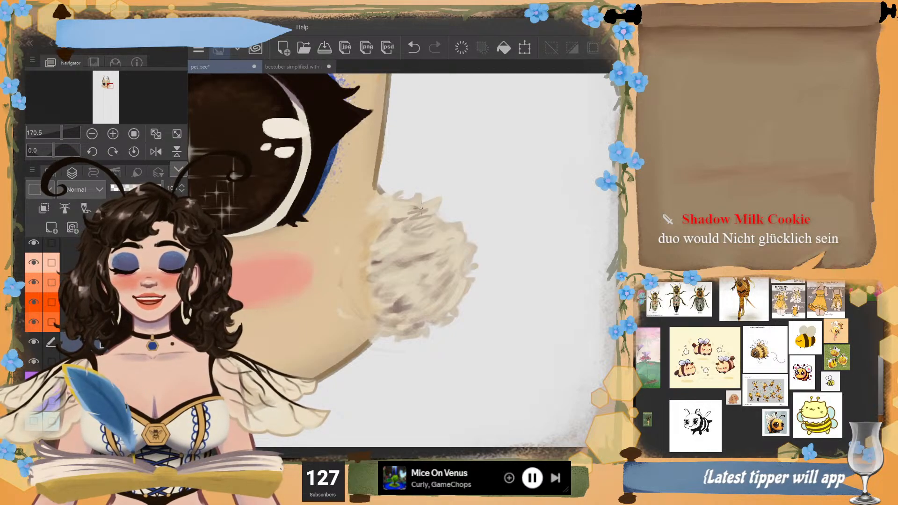
pyautogui.hotkey('ctrl', 'z')
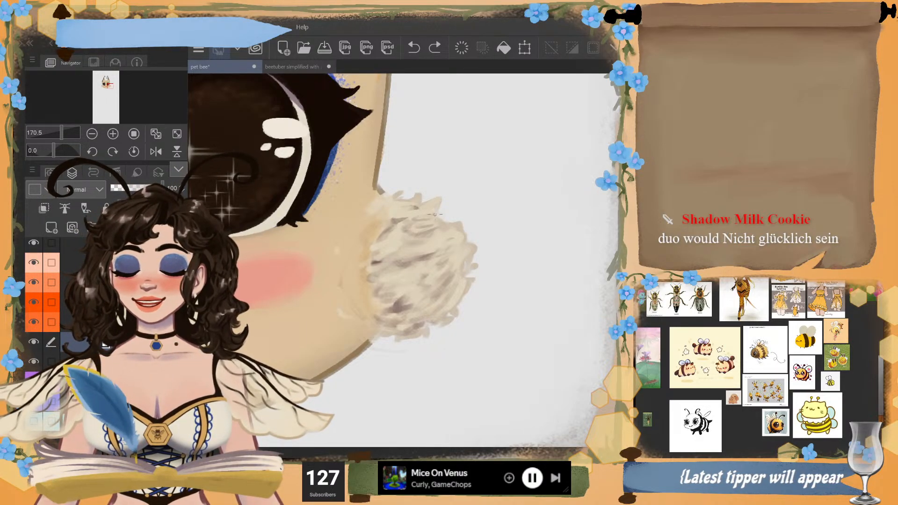
pyautogui.moveTo(433, 242); pyautogui.dragTo(444, 239)
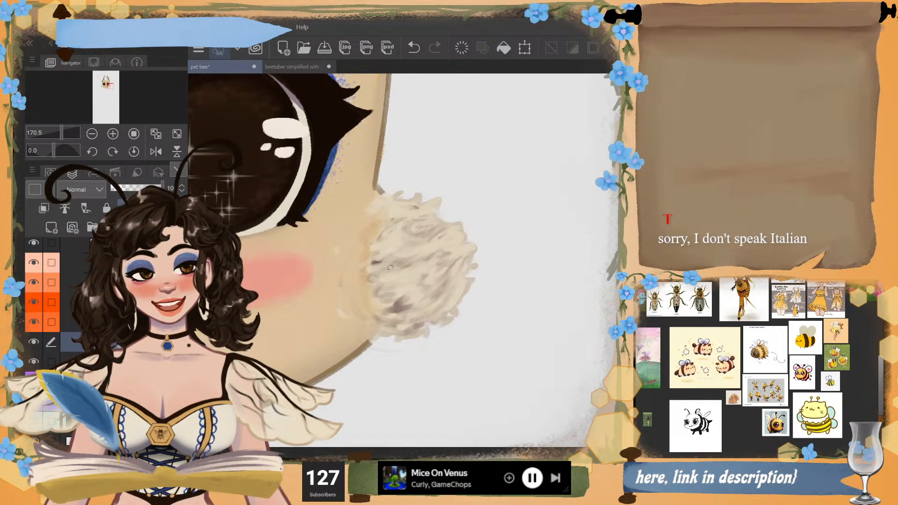
pyautogui.moveTo(410, 298)
pyautogui.mouseDown()
pyautogui.moveTo(391, 314)
pyautogui.moveTo(401, 323)
pyautogui.mouseUp()
pyautogui.moveTo(423, 308); pyautogui.dragTo(413, 328)
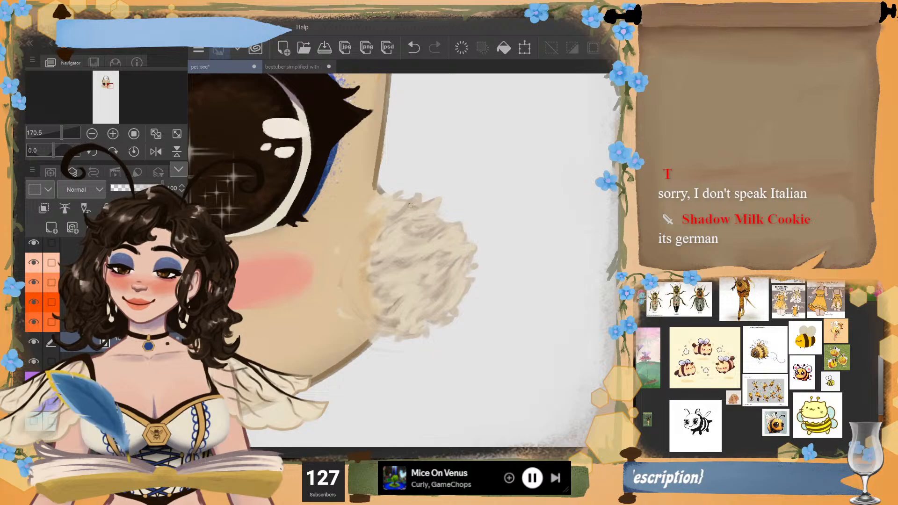
# - Define fur strands along the upper and outer edges of the cheek fluff and check it against the face
pyautogui.moveTo(410, 205); pyautogui.dragTo(398, 197)
pyautogui.moveTo(453, 238)
pyautogui.mouseDown()
pyautogui.moveTo(464, 230)
pyautogui.moveTo(463, 242)
pyautogui.moveTo(494, 247)
pyautogui.mouseUp()
pyautogui.moveTo(458, 277)
pyautogui.mouseDown()
pyautogui.moveTo(470, 290)
pyautogui.moveTo(442, 303)
pyautogui.mouseUp()
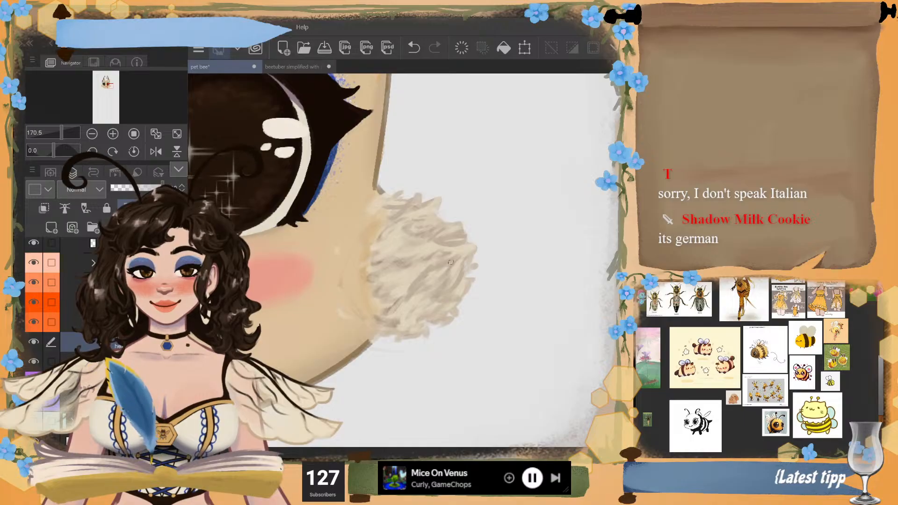
pyautogui.moveTo(472, 252); pyautogui.dragTo(458, 259)
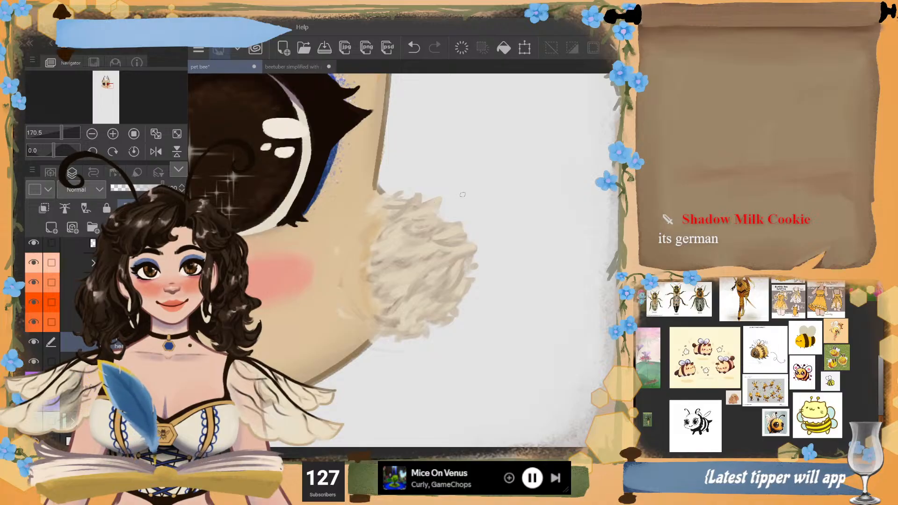
pyautogui.scroll(-4, 473, 255)
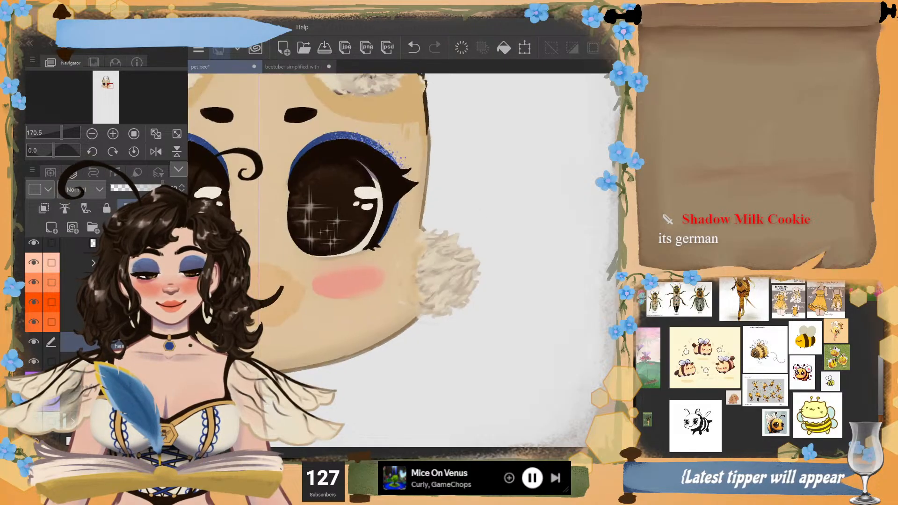
# - Sample shades from the cheek fluff and paint flowing cream fur strokes across its middle, lower and upper parts
pyautogui.scroll(3, 472, 255)
pyautogui.keyDown('alt'); pyautogui.click(421, 272); pyautogui.keyUp('alt')
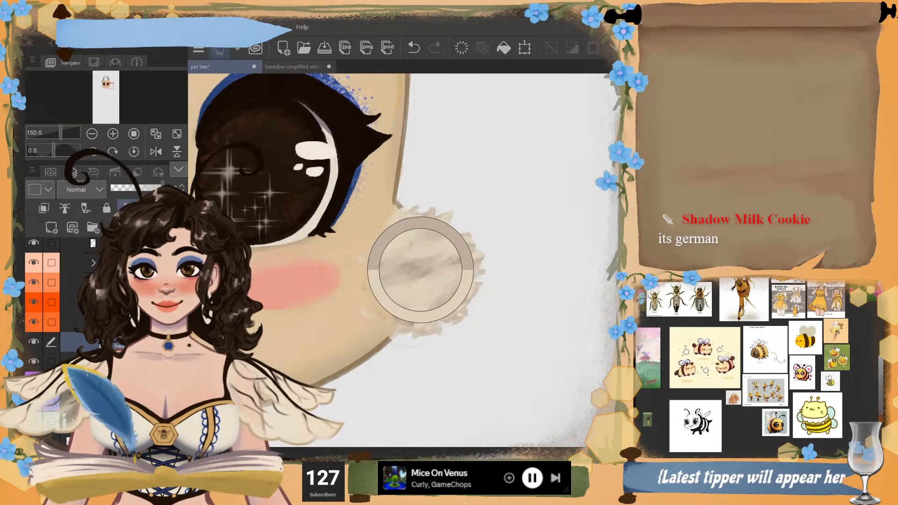
pyautogui.moveTo(410, 256); pyautogui.dragTo(423, 246)
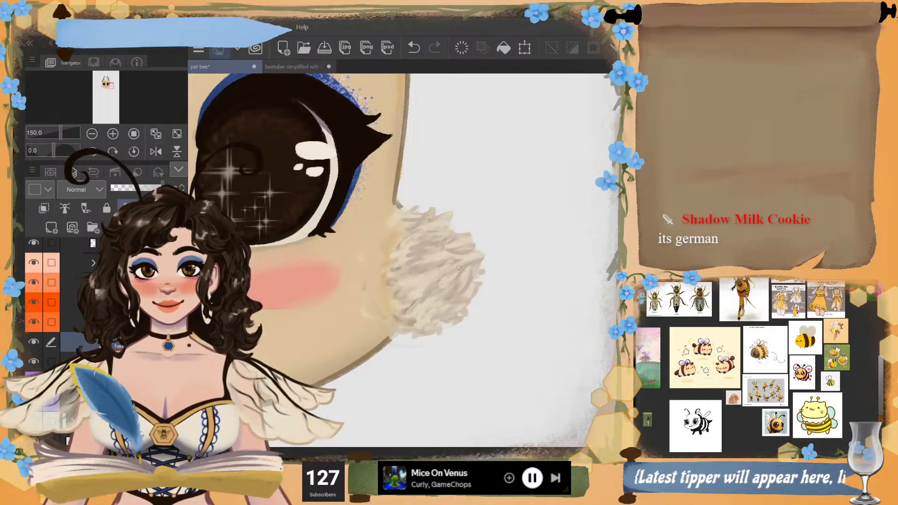
pyautogui.moveTo(450, 279); pyautogui.dragTo(403, 287)
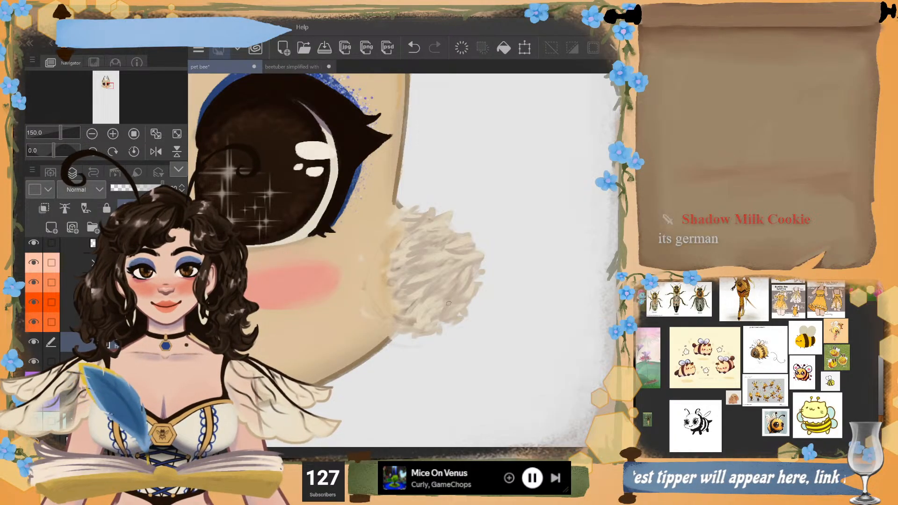
pyautogui.moveTo(415, 317); pyautogui.dragTo(433, 307)
pyautogui.keyDown('alt'); pyautogui.click(426, 307); pyautogui.keyUp('alt')
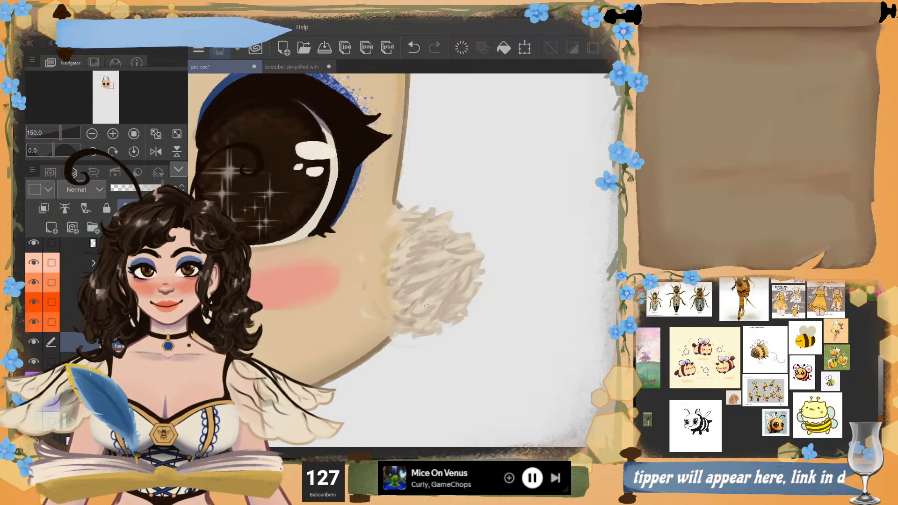
pyautogui.moveTo(438, 299)
pyautogui.mouseDown()
pyautogui.moveTo(415, 292)
pyautogui.moveTo(452, 278)
pyautogui.moveTo(411, 284)
pyautogui.moveTo(471, 258)
pyautogui.moveTo(448, 306)
pyautogui.moveTo(486, 284)
pyautogui.moveTo(422, 265)
pyautogui.moveTo(427, 249)
pyautogui.moveTo(460, 234)
pyautogui.moveTo(412, 248)
pyautogui.moveTo(446, 230)
pyautogui.moveTo(416, 227)
pyautogui.moveTo(435, 203)
pyautogui.mouseUp()
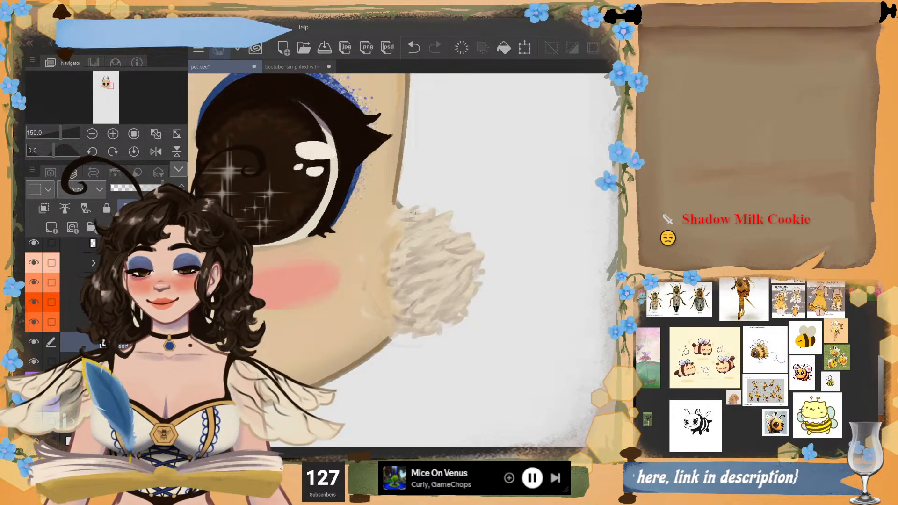
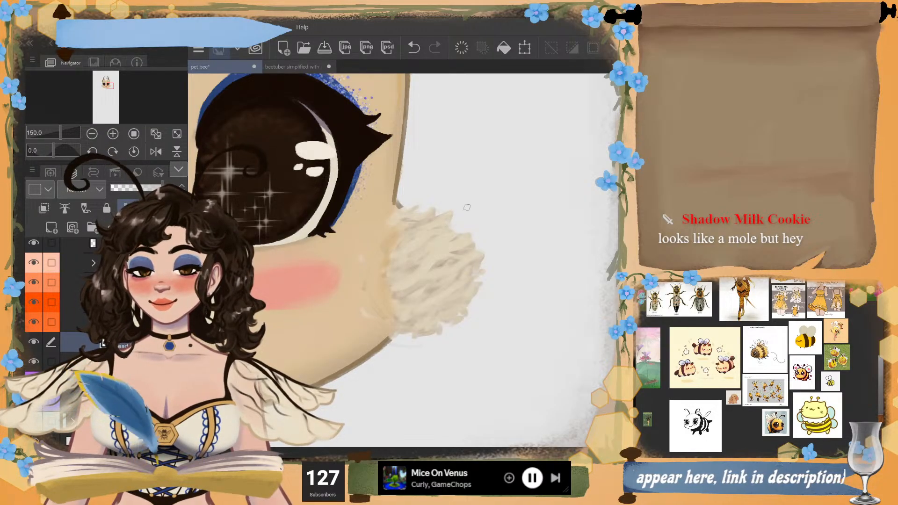
# - Sample shades from the cheek fluff's middle and outer edge and blend soft fur strokes through the tuft
pyautogui.keyDown('alt'); pyautogui.click(440, 261); pyautogui.keyUp('alt')
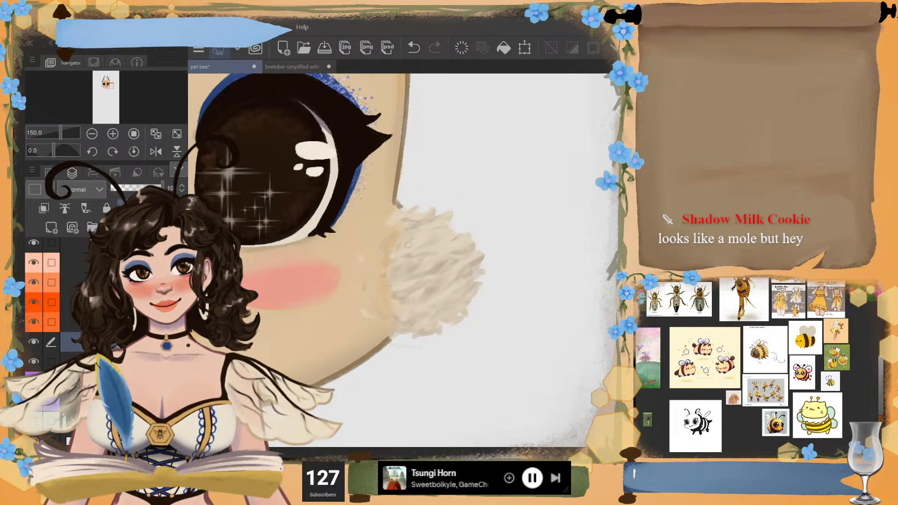
pyautogui.keyDown('alt'); pyautogui.click(475, 263); pyautogui.keyUp('alt')
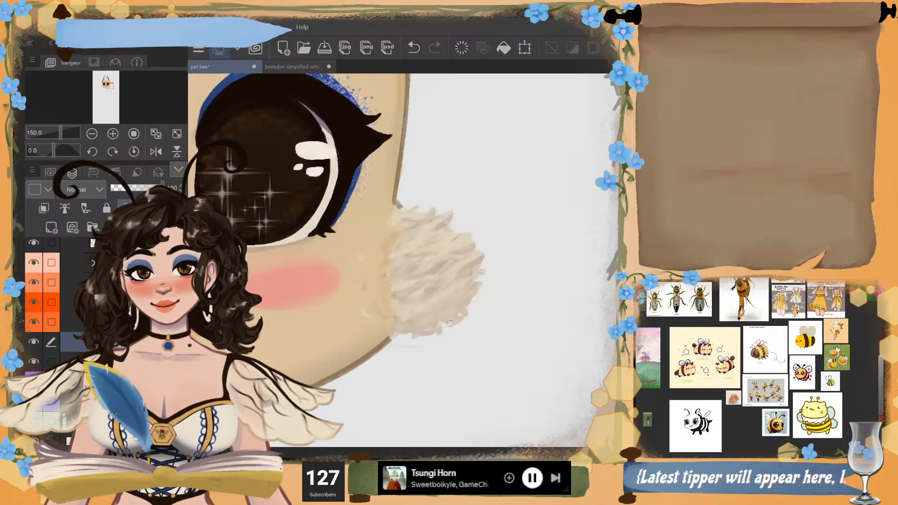
pyautogui.scroll(-4, 512, 303)
pyautogui.moveTo(412, 112); pyautogui.dragTo(400, 104)
pyautogui.scroll(4, 480, 249)
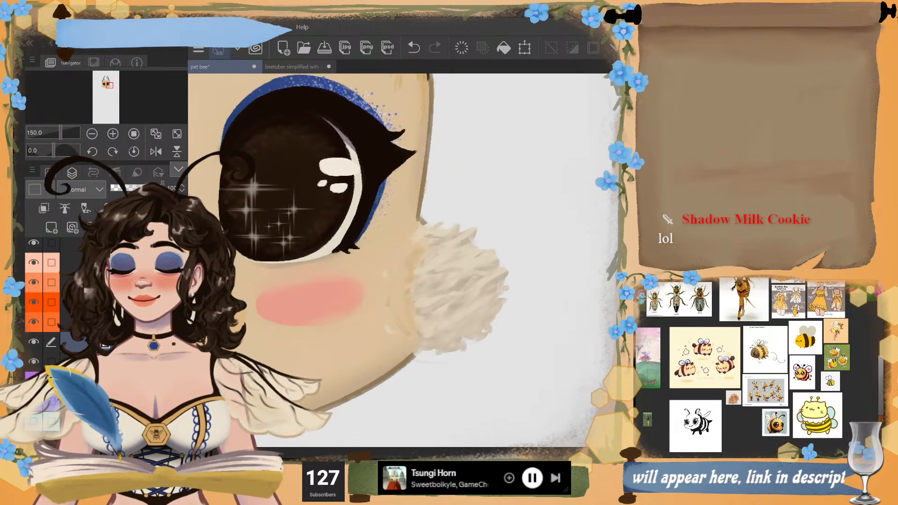
# - Shade the cheek fluff's lower outer edge with greyish strokes and undo the erasing along the jaw outline beside it
pyautogui.scroll(-1, 418, 255)
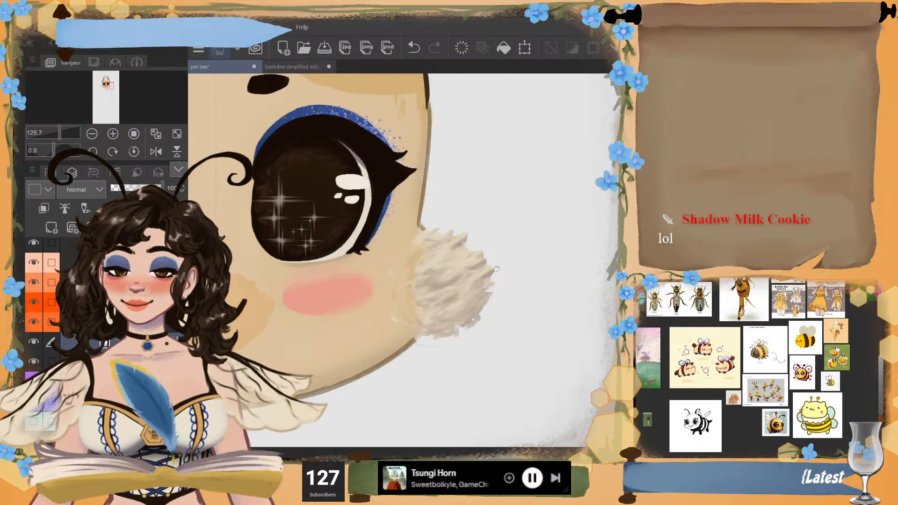
pyautogui.moveTo(473, 292)
pyautogui.mouseDown()
pyautogui.moveTo(460, 304)
pyautogui.moveTo(477, 310)
pyautogui.mouseUp()
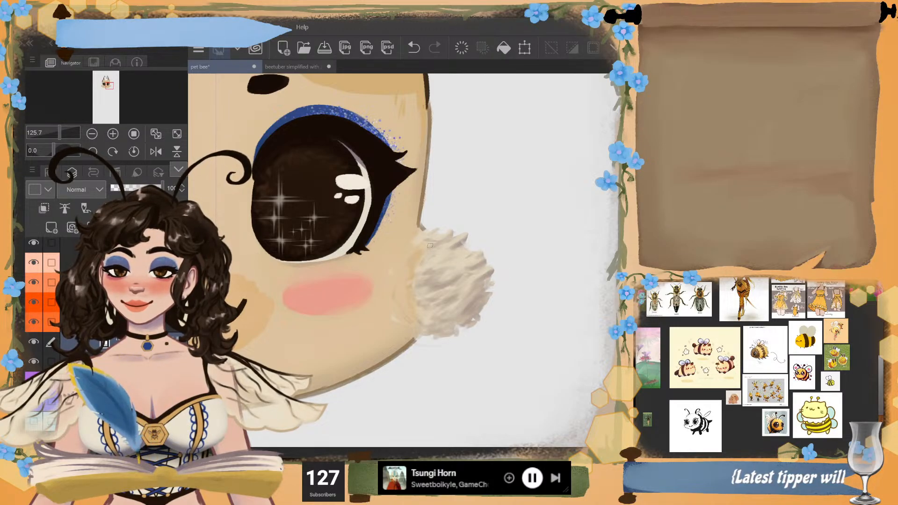
pyautogui.scroll(-5, 518, 288)
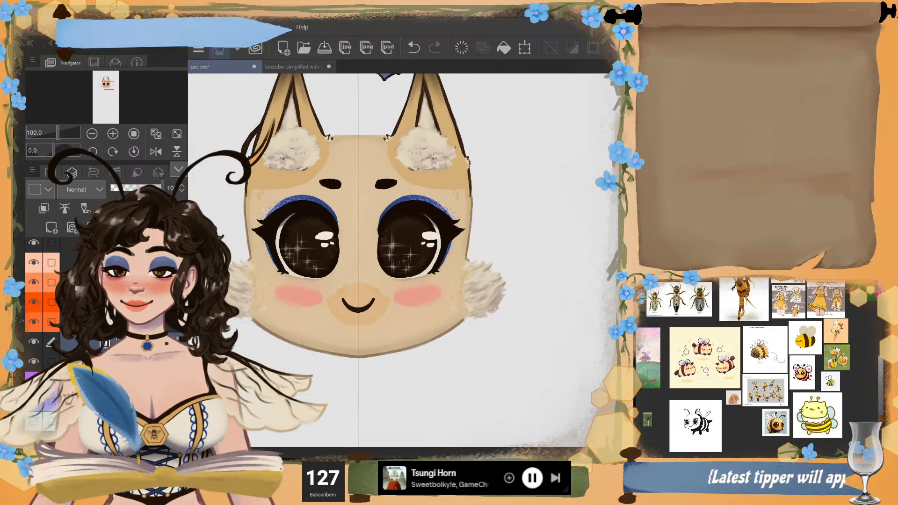
pyautogui.scroll(5, 503, 302)
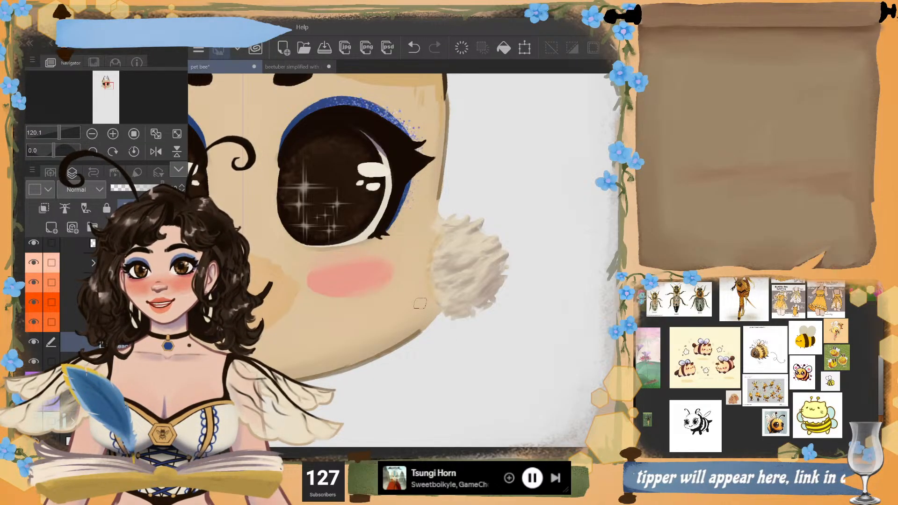
pyautogui.hotkey('ctrl', 'z')
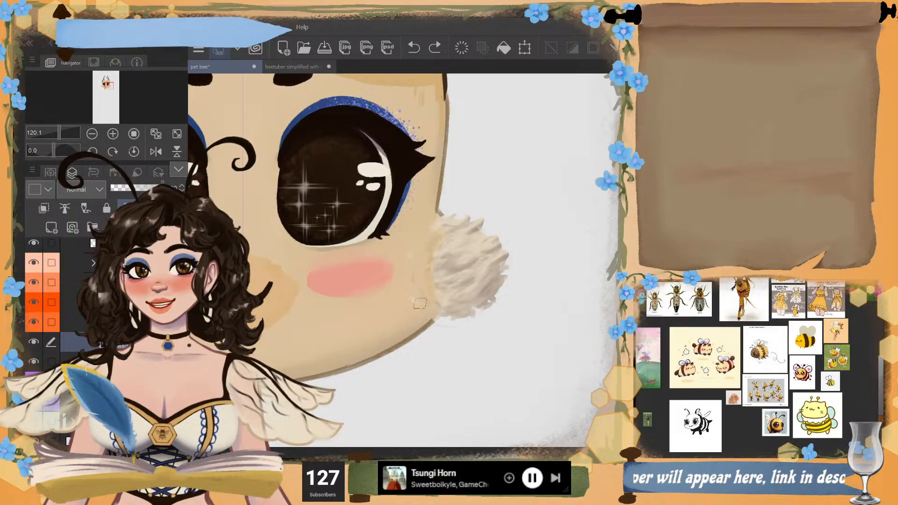
# - Toggle the layer holding the head outline, eyebrows and cheek fluff to compare the face with and without it
pyautogui.click(34, 342)
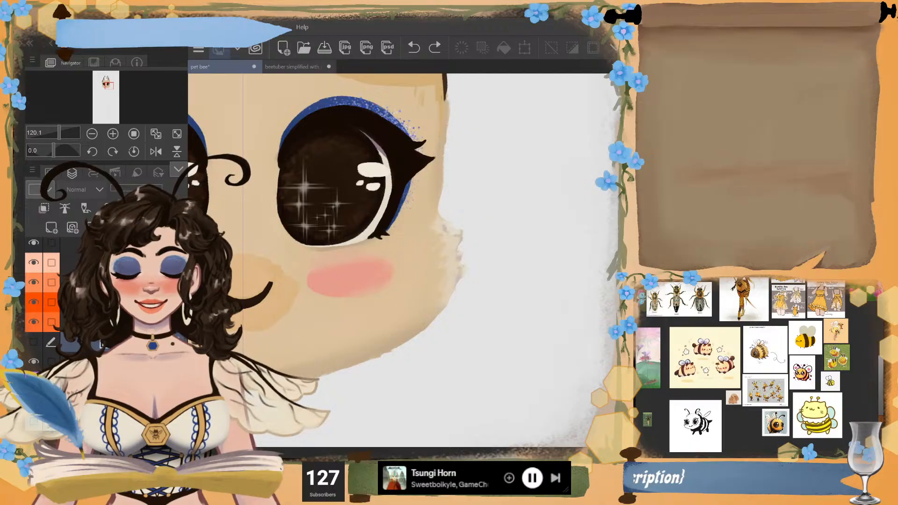
pyautogui.scroll(-3, 468, 290)
pyautogui.scroll(1, 402, 281)
pyautogui.scroll(-1, 402, 281)
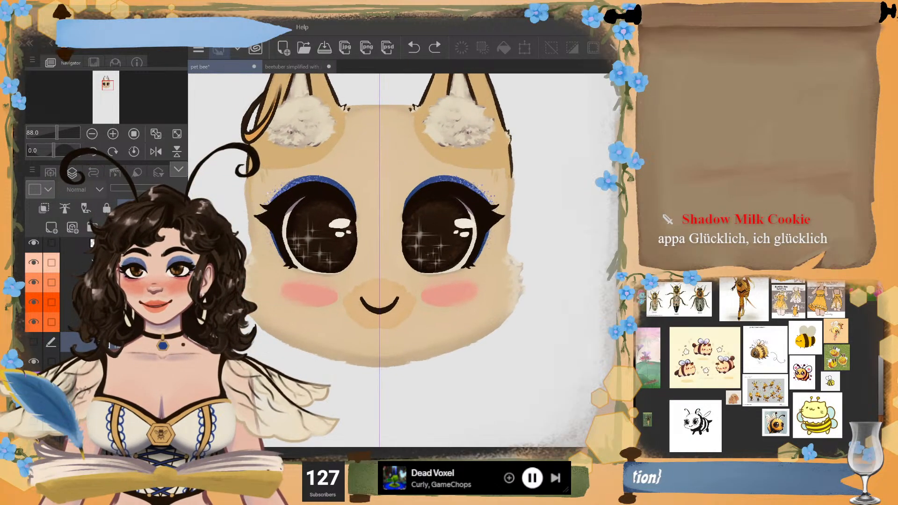
pyautogui.scroll(3, 535, 308)
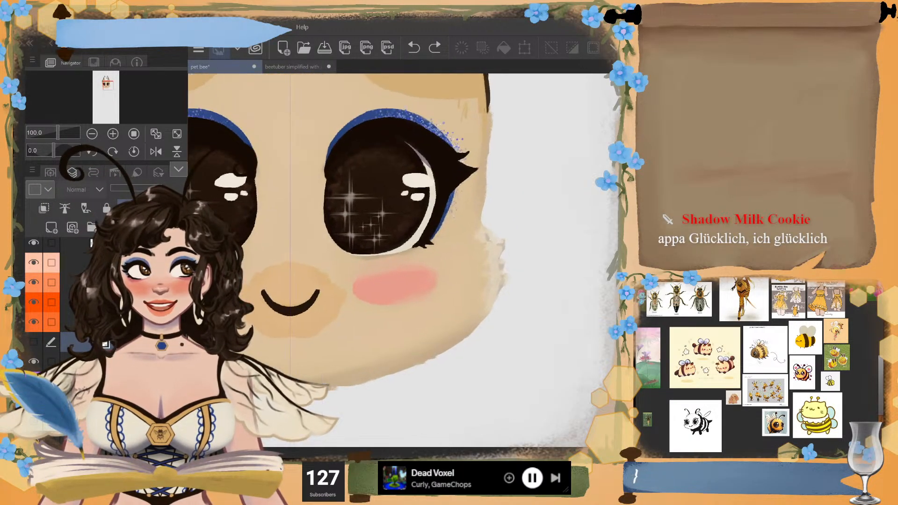
pyautogui.scroll(-1, 434, 376)
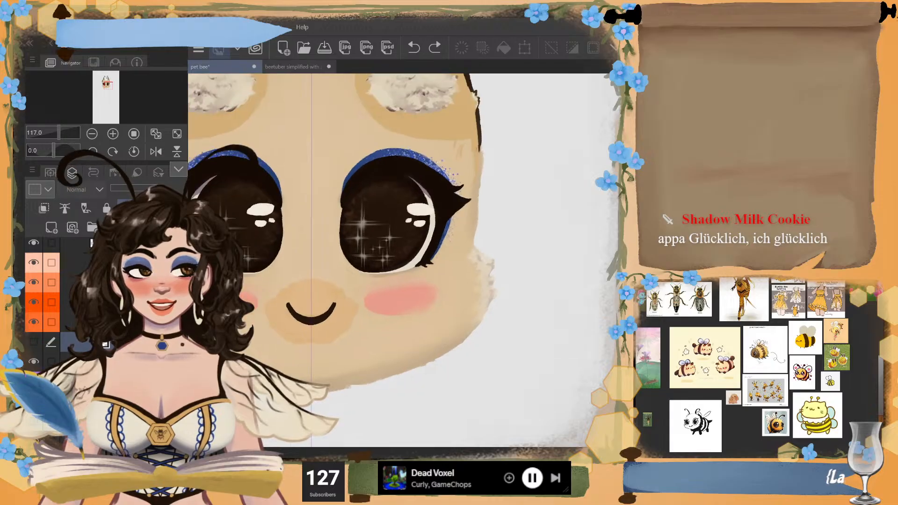
pyautogui.click(33, 342)
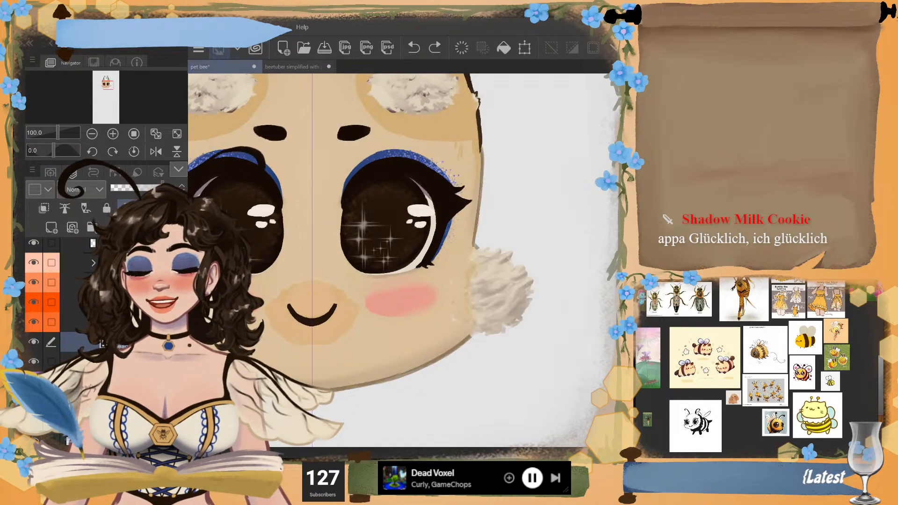
pyautogui.click(34, 342)
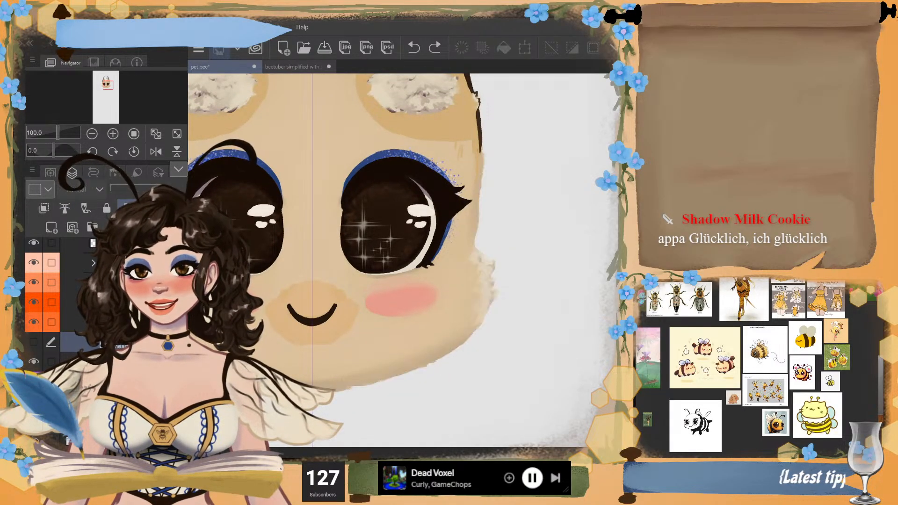
pyautogui.click(34, 342)
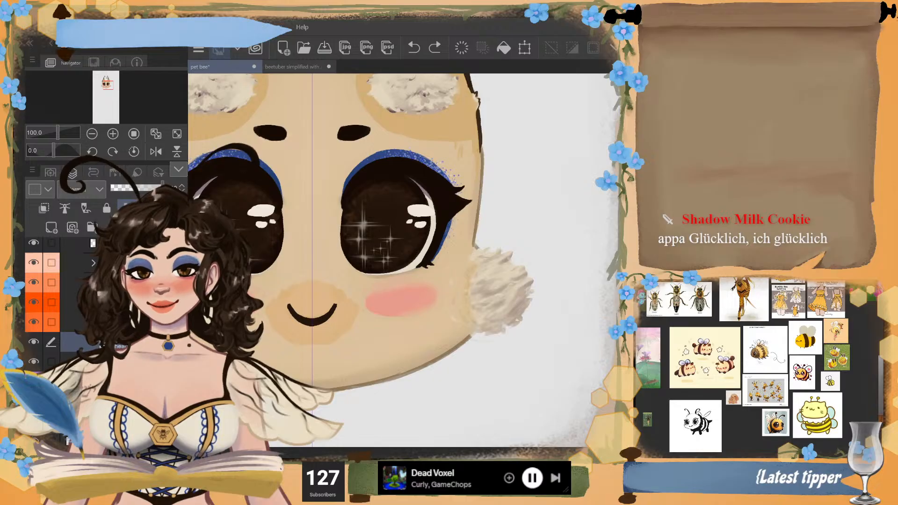
pyautogui.click(34, 342)
pyautogui.click(33, 342)
pyautogui.scroll(-4, 461, 339)
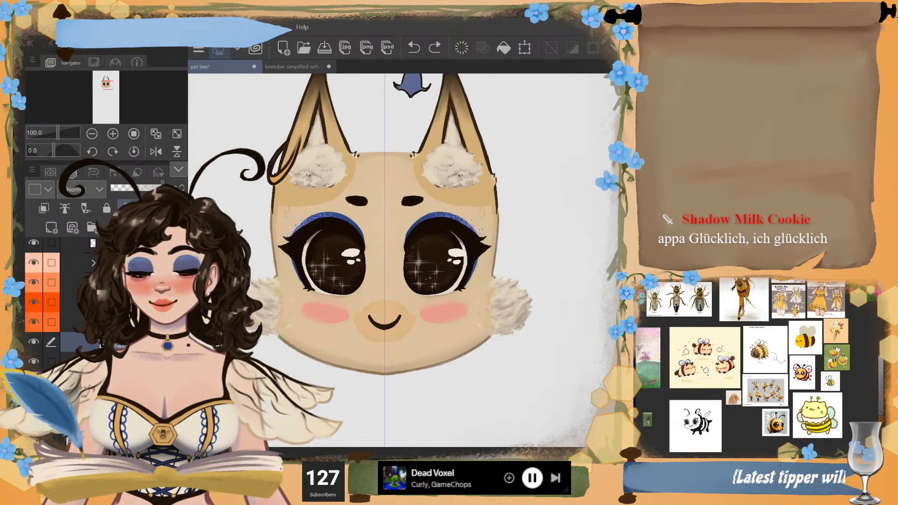
pyautogui.scroll(-1, 381, 262)
pyautogui.click(34, 342)
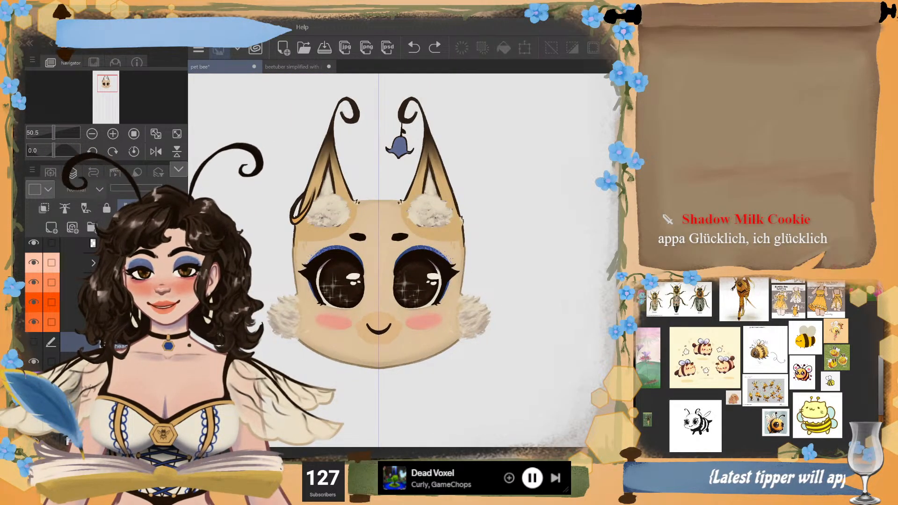
pyautogui.click(34, 342)
pyautogui.click(34, 342)
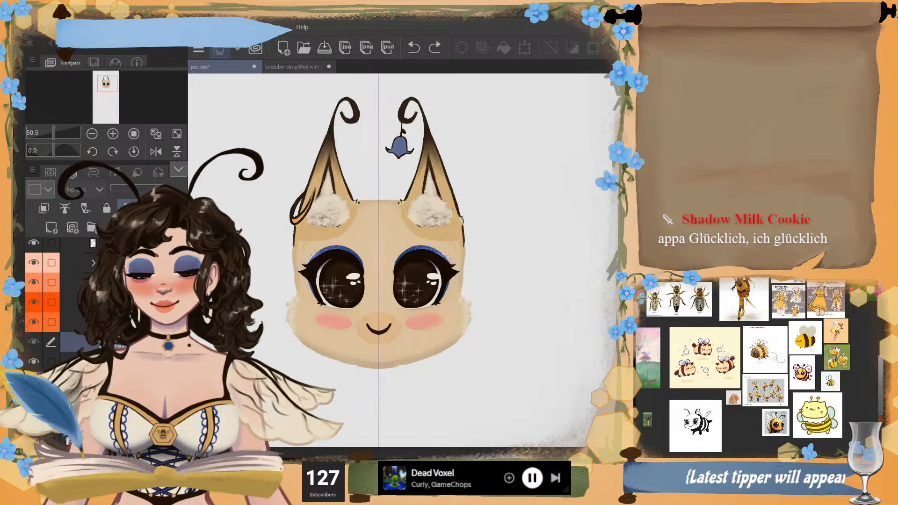
pyautogui.click(34, 342)
pyautogui.click(34, 342)
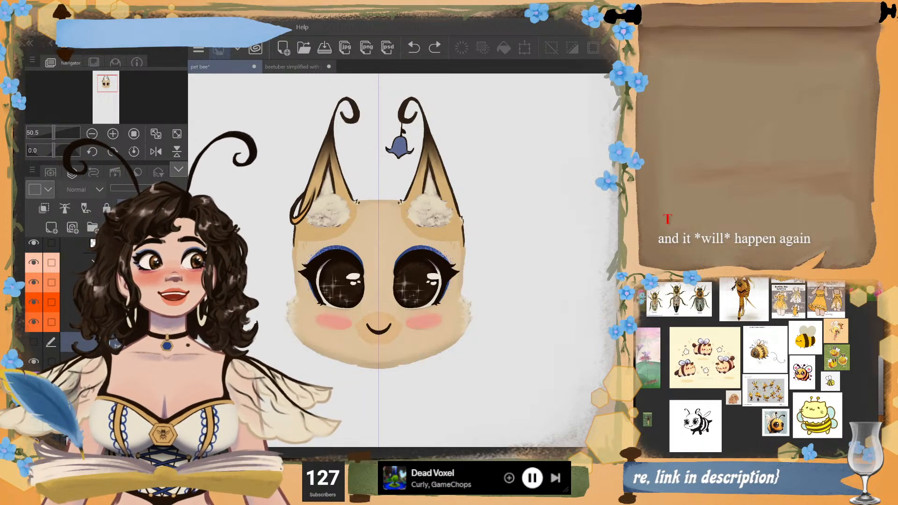
pyautogui.scroll(5, 403, 318)
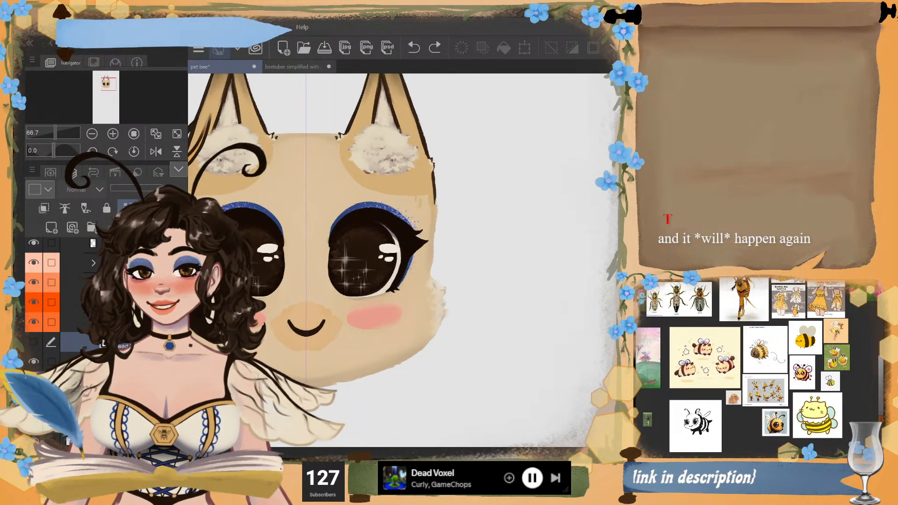
pyautogui.scroll(1, 397, 327)
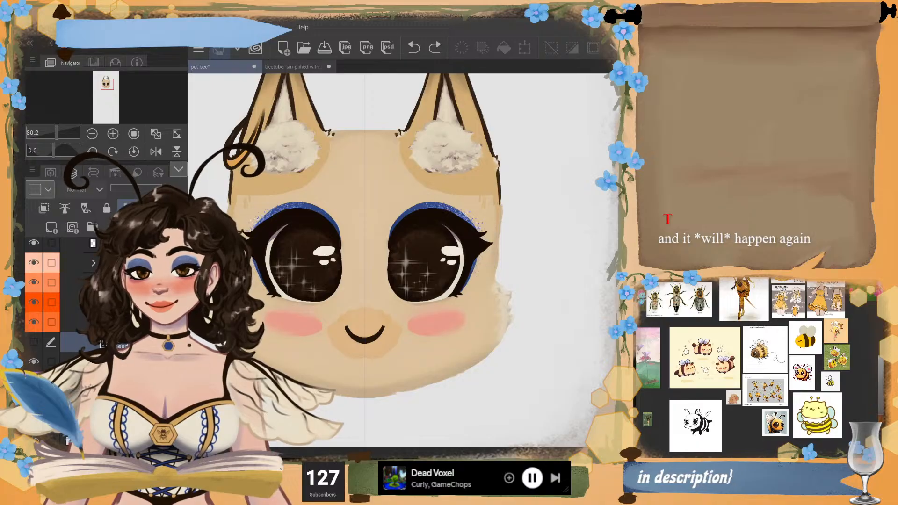
pyautogui.click(34, 342)
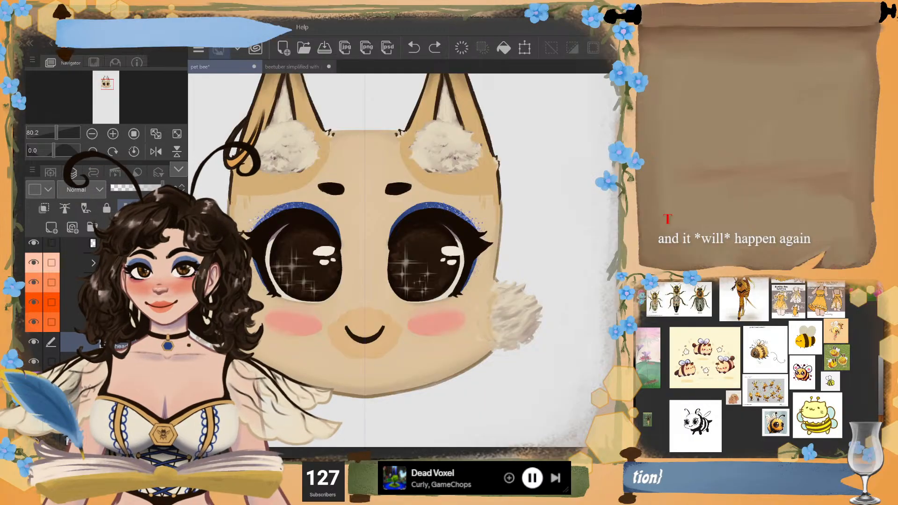
# - Select the eyebrows and the cheek fluff in turn and separate each from the head outline onto its own layer
pyautogui.moveTo(365, 159)
pyautogui.mouseDown()
pyautogui.moveTo(467, 182)
pyautogui.moveTo(366, 228)
pyautogui.mouseUp()
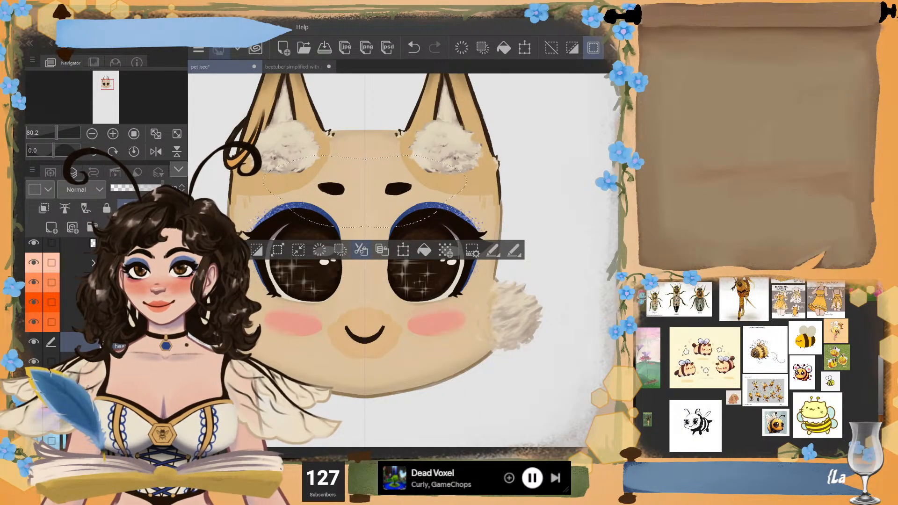
pyautogui.hotkey('ctrl', 'd')
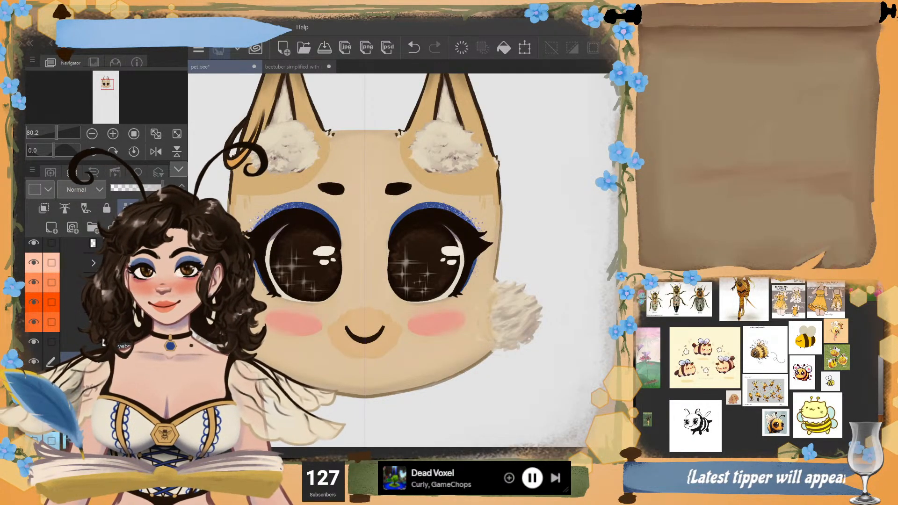
pyautogui.scroll(4, 590, 358)
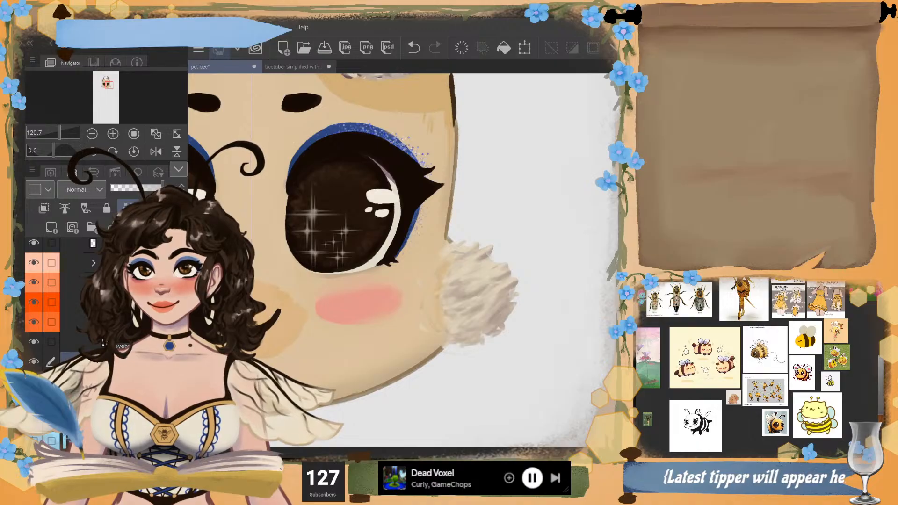
pyautogui.moveTo(464, 234)
pyautogui.mouseDown()
pyautogui.moveTo(417, 256)
pyautogui.moveTo(407, 310)
pyautogui.moveTo(447, 349)
pyautogui.moveTo(518, 228)
pyautogui.moveTo(496, 229)
pyautogui.mouseUp()
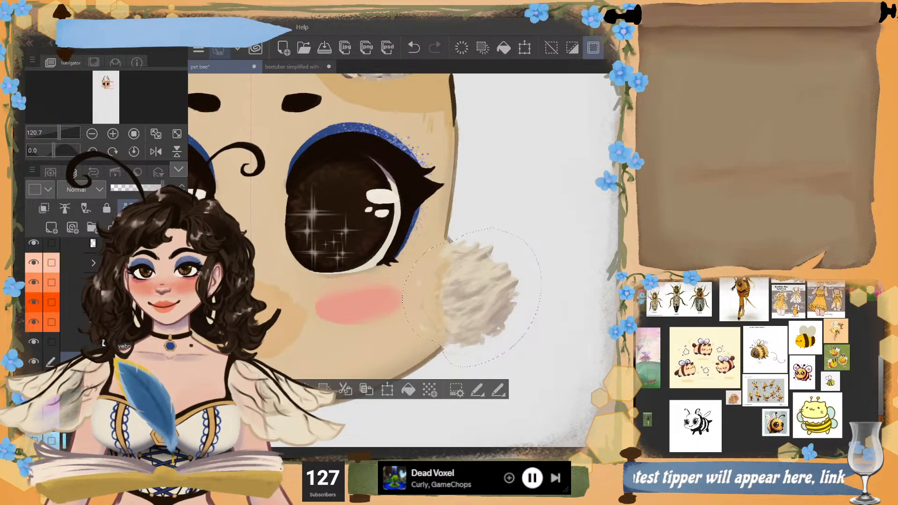
pyautogui.hotkey('ctrl', 'd')
# - Hide the separated cheek fluff layer and check the whole head without it
pyautogui.scroll(-5, 444, 322)
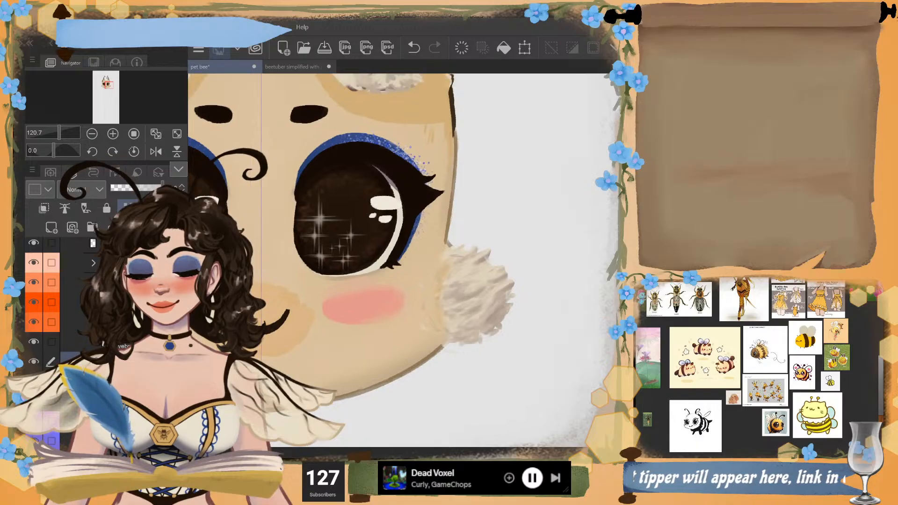
pyautogui.scroll(-5, 397, 257)
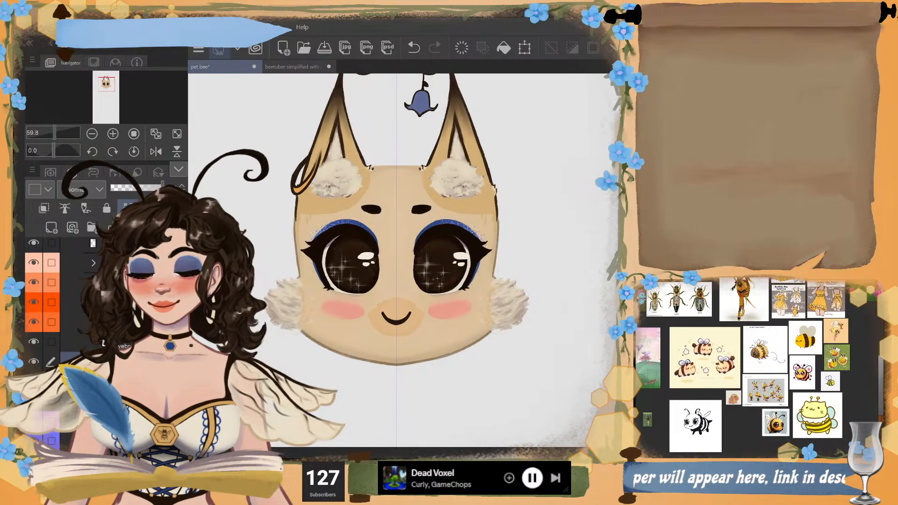
pyautogui.click(33, 362)
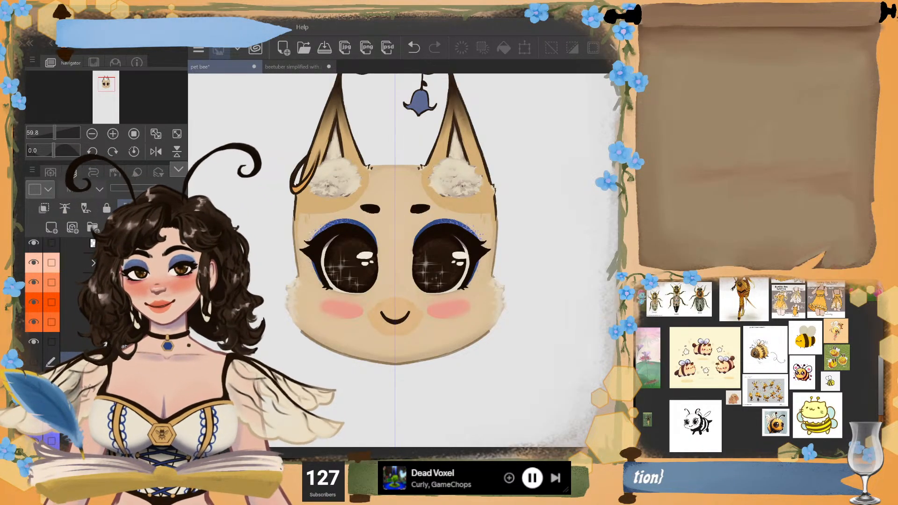
# - Show the separated cheek fluff for comparison, hide it again and examine the bare cheek edge and the whole face
pyautogui.click(34, 362)
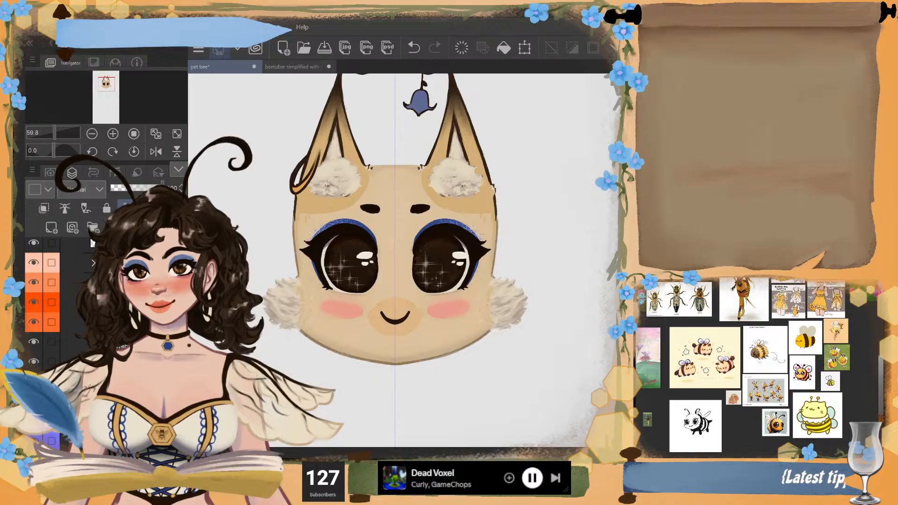
pyautogui.scroll(4, 358, 260)
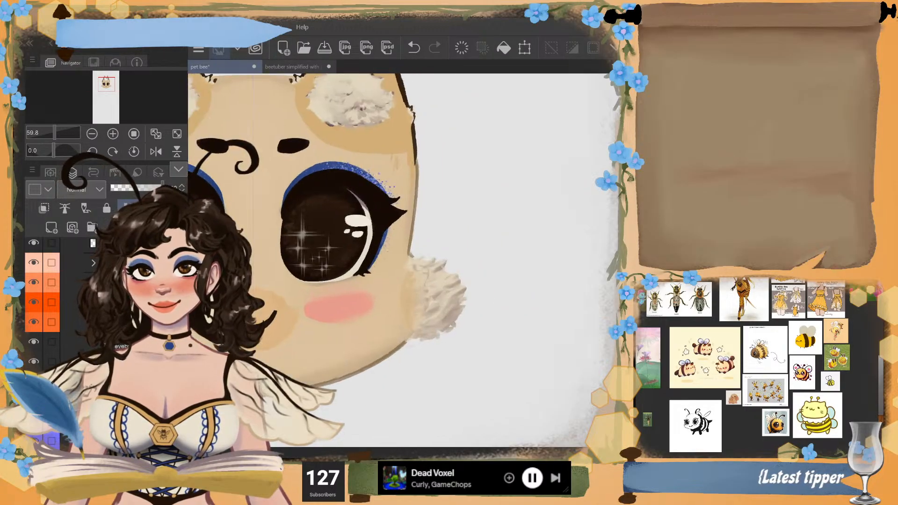
pyautogui.hotkey('ctrl', 't')
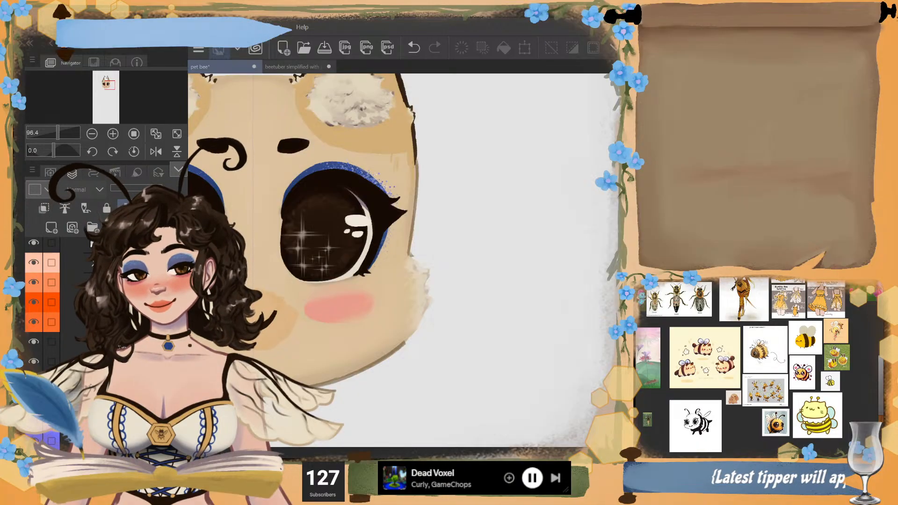
pyautogui.scroll(3, 421, 304)
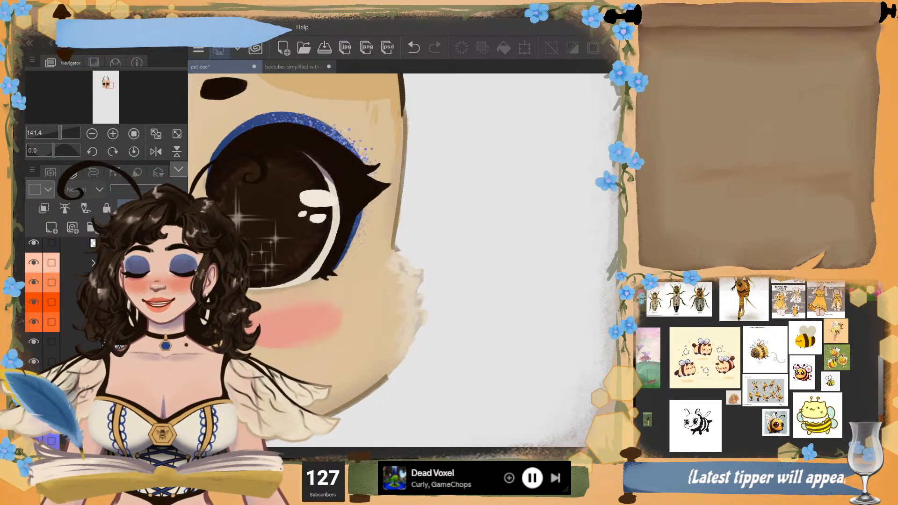
pyautogui.press('Return')
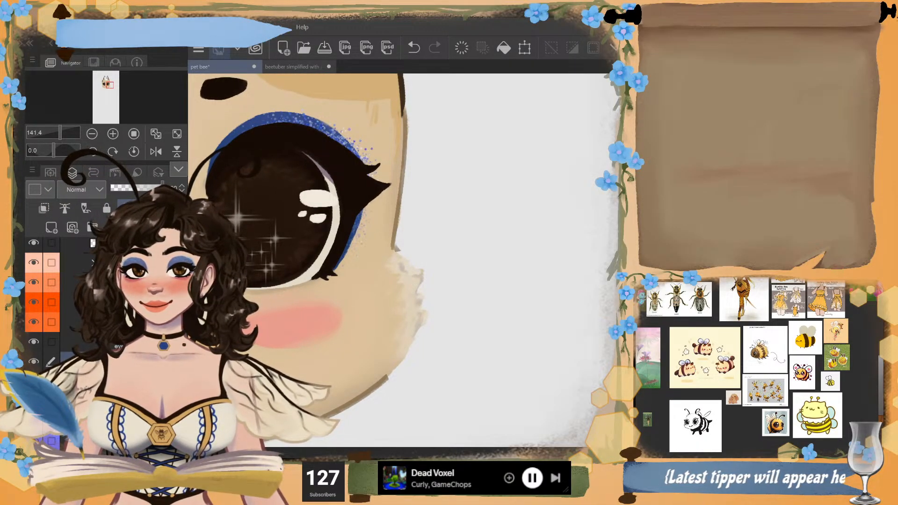
pyautogui.scroll(-2, 506, 328)
pyautogui.moveTo(307, 339); pyautogui.dragTo(393, 328)
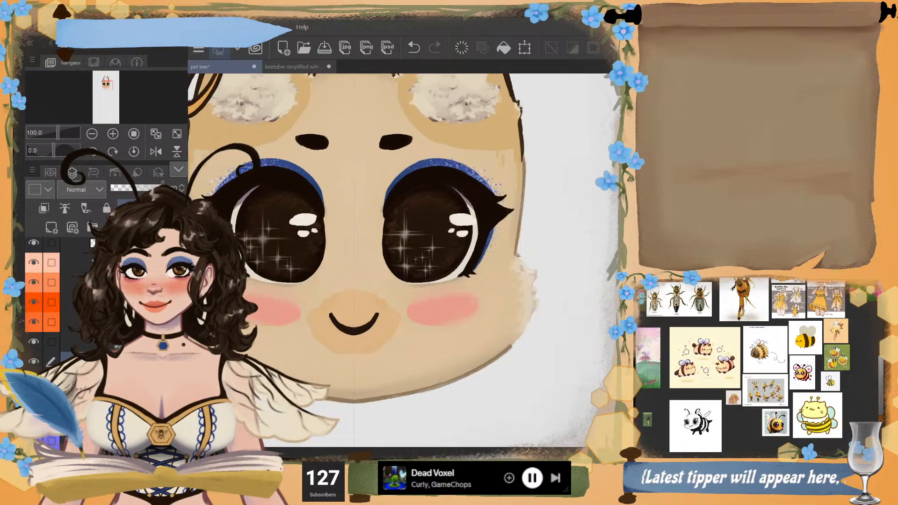
pyautogui.scroll(-2, 393, 328)
pyautogui.scroll(-1, 393, 328)
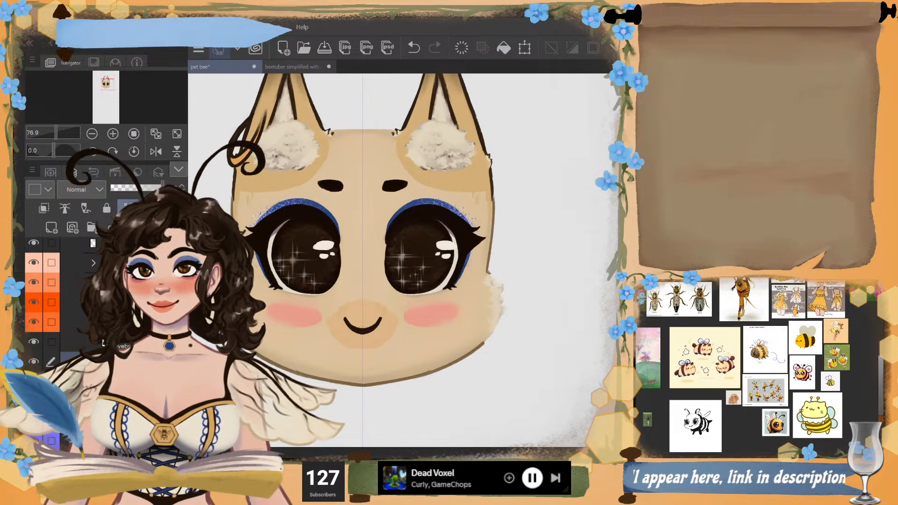
# - Draw a jagged, tufted outline along the cheek fluff's outer edge in the brown of the head outline
pyautogui.scroll(3, 568, 331)
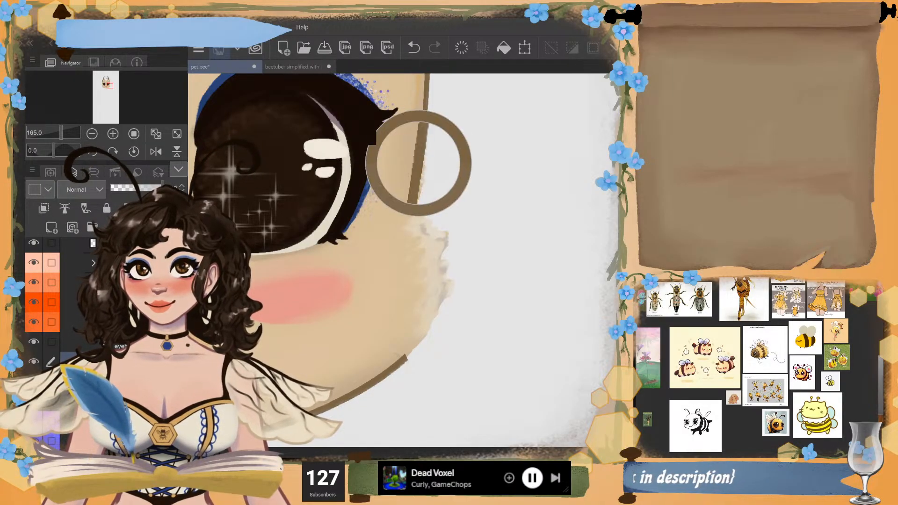
pyautogui.moveTo(415, 207)
pyautogui.mouseDown()
pyautogui.moveTo(435, 229)
pyautogui.moveTo(424, 220)
pyautogui.moveTo(450, 228)
pyautogui.moveTo(441, 255)
pyautogui.moveTo(454, 283)
pyautogui.moveTo(397, 358)
pyautogui.mouseUp()
pyautogui.hotkey('ctrl', 'z')
pyautogui.hotkey('ctrl', 'z')
pyautogui.hotkey('ctrl', 'y')
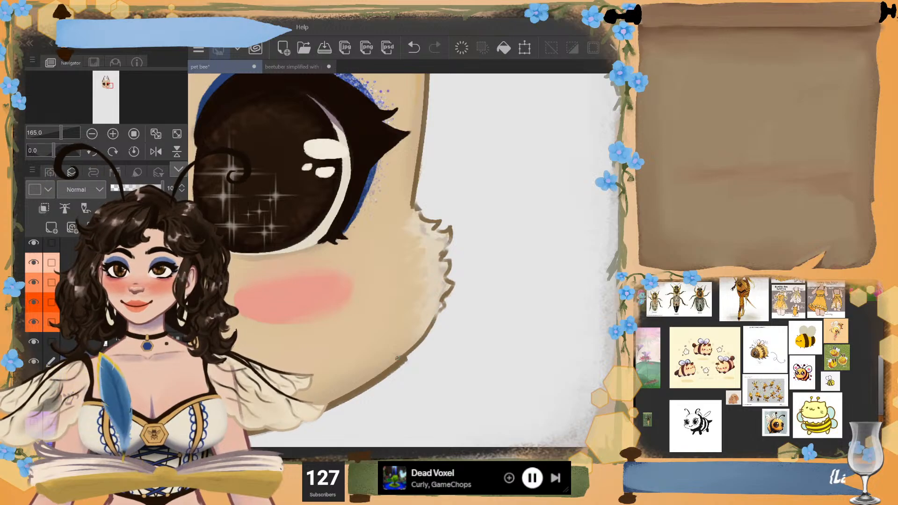
# - Redraw the outline from the fluff's lower tuft down to the jaw and smooth its upper join with the head outline
pyautogui.hotkey('ctrl', 'z')
pyautogui.moveTo(441, 309); pyautogui.dragTo(400, 365)
pyautogui.hotkey('ctrl', 'z')
pyautogui.hotkey('ctrl', 'z')
pyautogui.hotkey('ctrl', 'z')
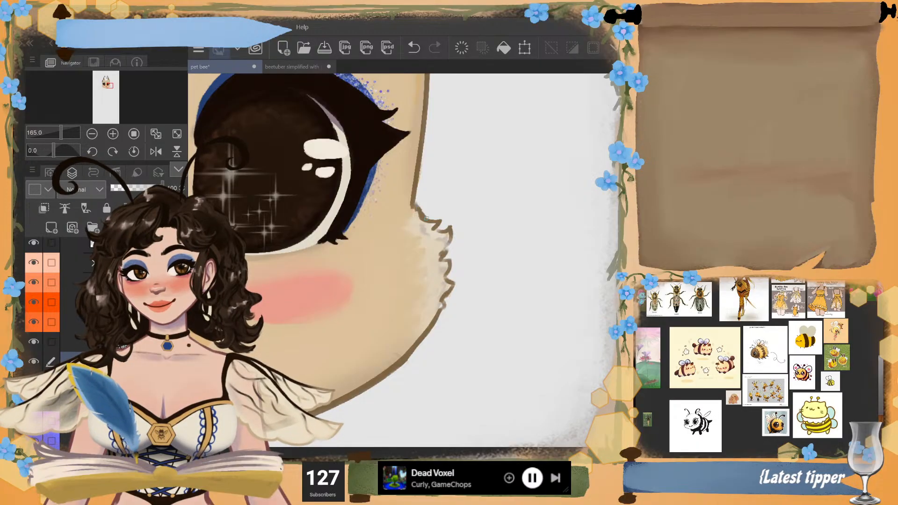
pyautogui.moveTo(415, 199); pyautogui.dragTo(421, 216)
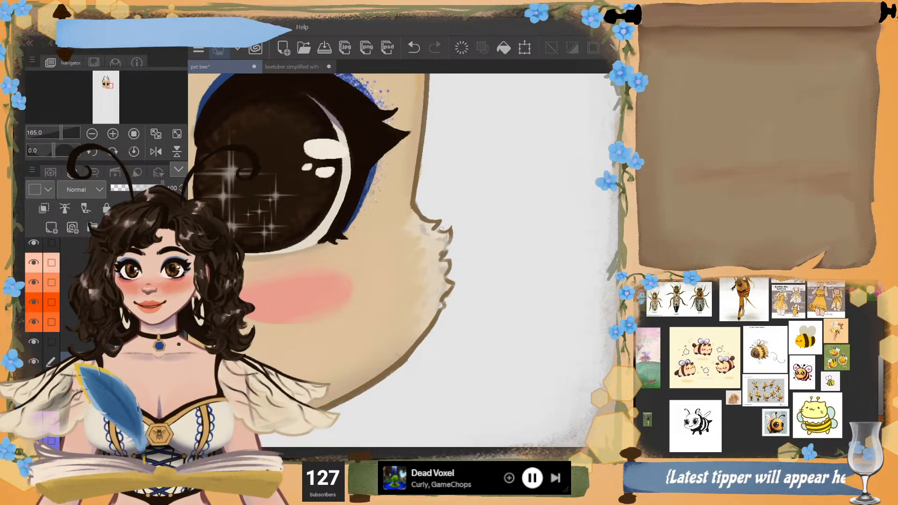
pyautogui.hotkey('ctrl', 'z')
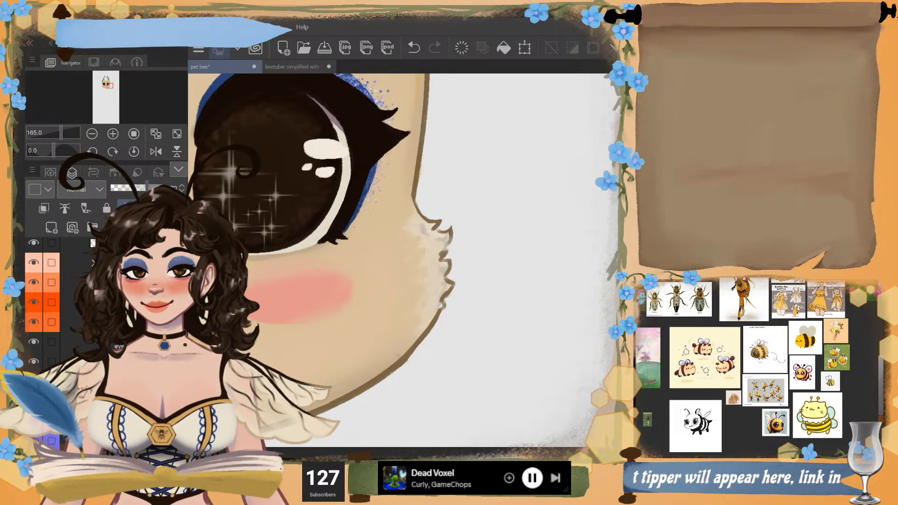
# - Sample a greyish tone from the ear fluff and paint shading strokes inside the cheek fluff's outlined tufts
pyautogui.keyDown('alt'); pyautogui.click(445, 240); pyautogui.keyUp('alt')
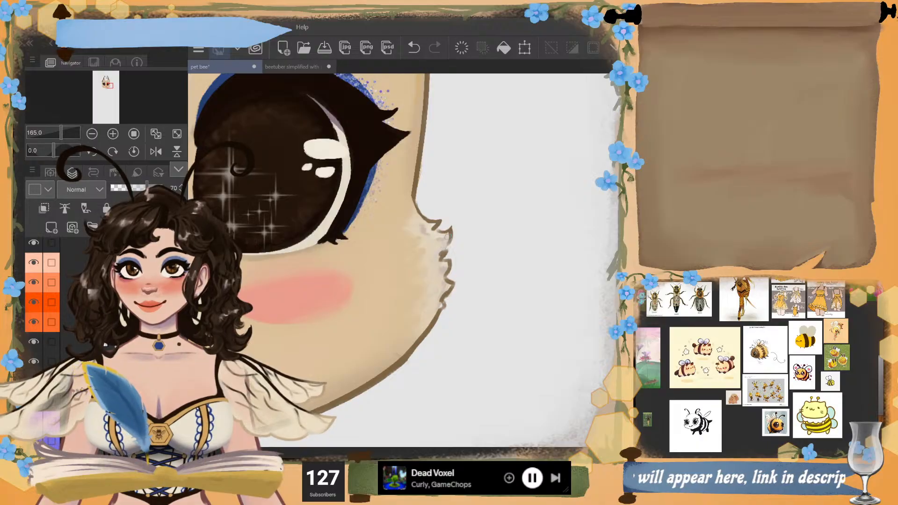
pyautogui.hotkey('ctrl', 'z')
pyautogui.hotkey('ctrl', 'alt', '0')
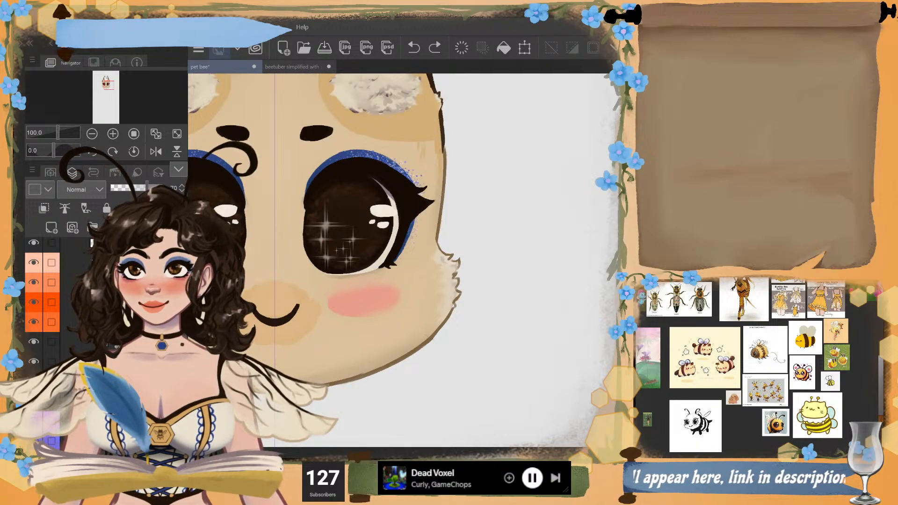
pyautogui.keyDown('alt'); pyautogui.click(385, 94); pyautogui.keyUp('alt')
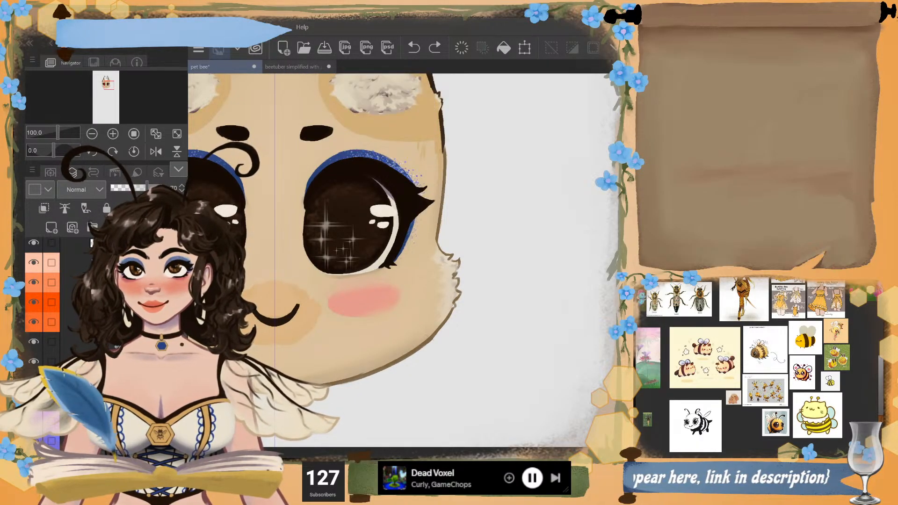
pyautogui.keyDown('alt'); pyautogui.click(385, 92); pyautogui.keyUp('alt')
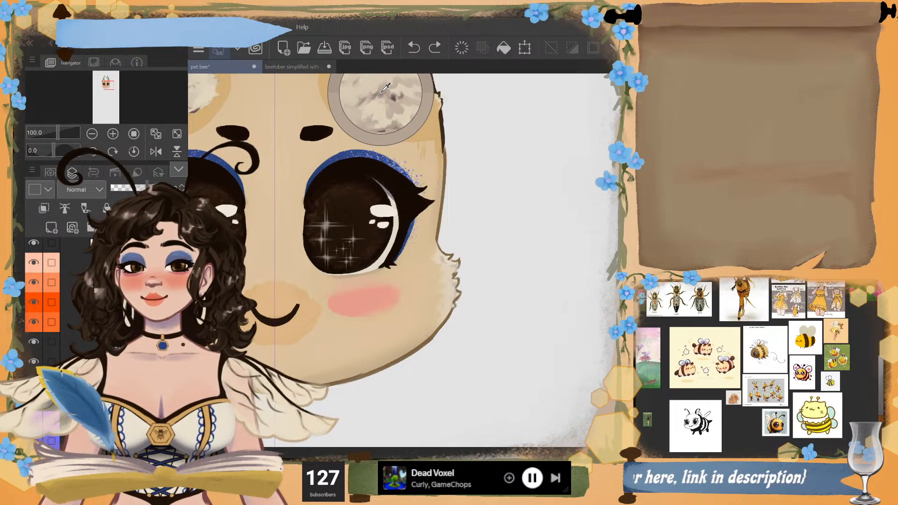
pyautogui.scroll(3, 487, 328)
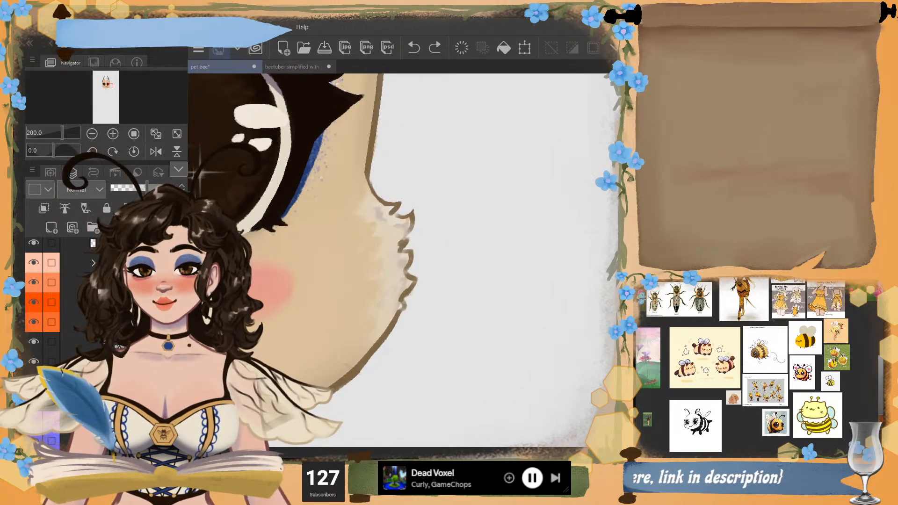
pyautogui.moveTo(398, 236)
pyautogui.mouseDown()
pyautogui.moveTo(408, 256)
pyautogui.moveTo(390, 272)
pyautogui.moveTo(407, 285)
pyautogui.moveTo(388, 300)
pyautogui.moveTo(397, 308)
pyautogui.moveTo(384, 321)
pyautogui.mouseUp()
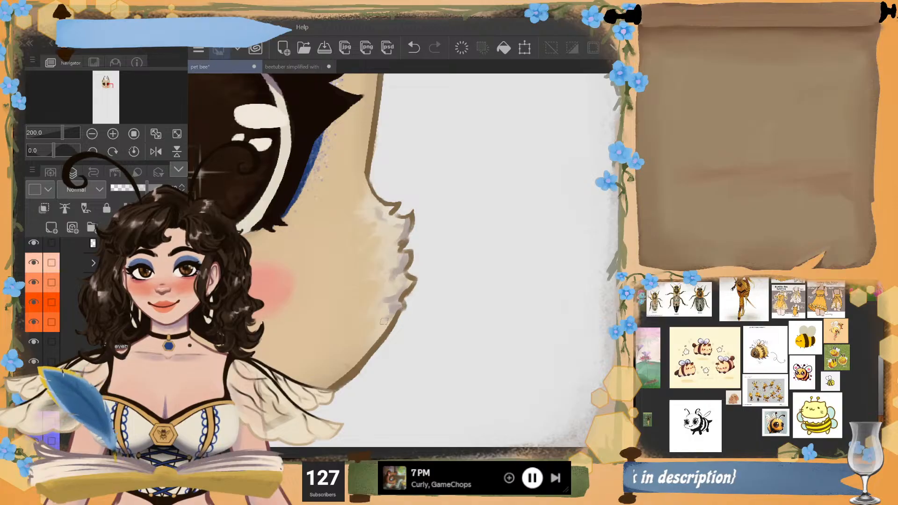
pyautogui.scroll(-3, 383, 321)
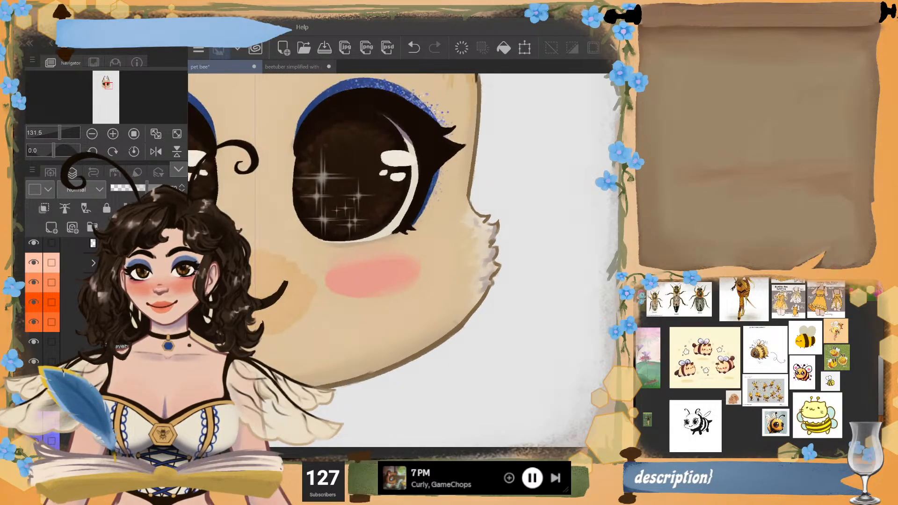
# - Undo the last fluff stroke and add short greyish shading strokes along the inner side of the cheek fluff
pyautogui.scroll(3, 524, 227)
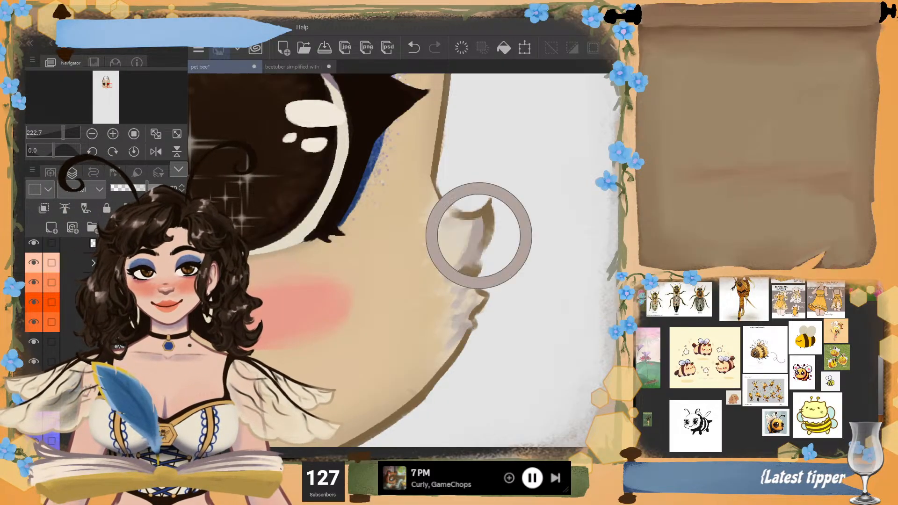
pyautogui.hotkey('ctrl', 'z')
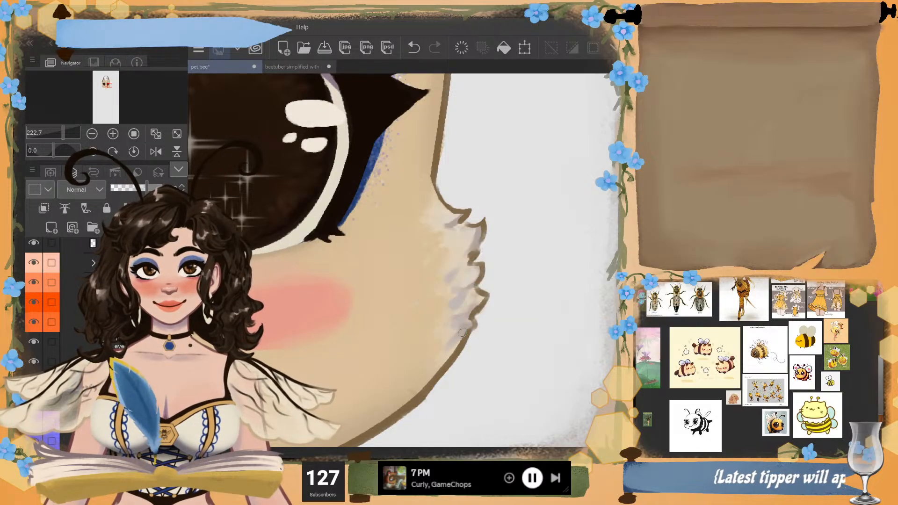
pyautogui.moveTo(462, 332); pyautogui.dragTo(452, 341)
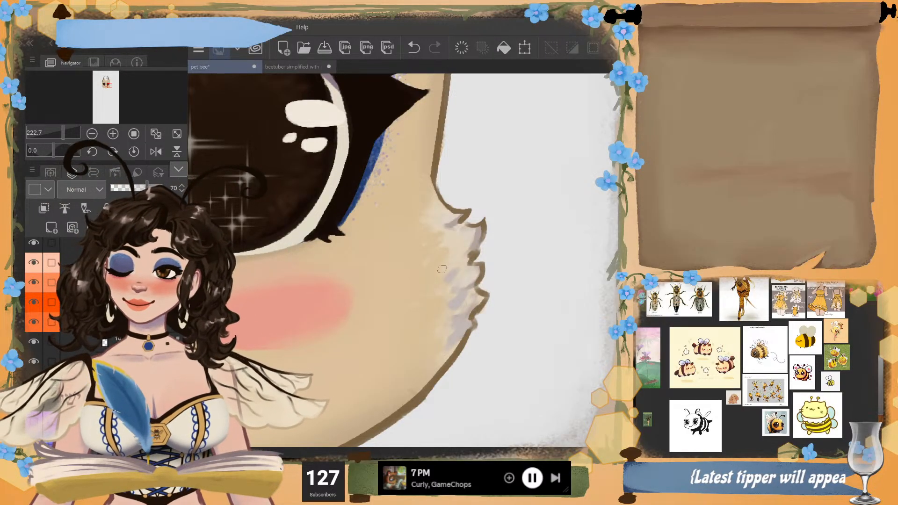
pyautogui.moveTo(450, 273); pyautogui.dragTo(438, 255)
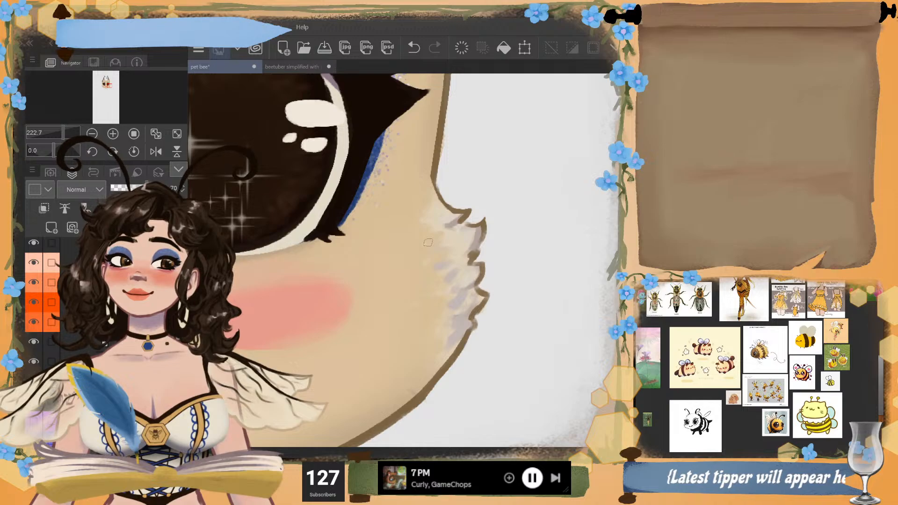
pyautogui.moveTo(460, 251)
pyautogui.mouseDown()
pyautogui.moveTo(457, 268)
pyautogui.moveTo(471, 279)
pyautogui.mouseUp()
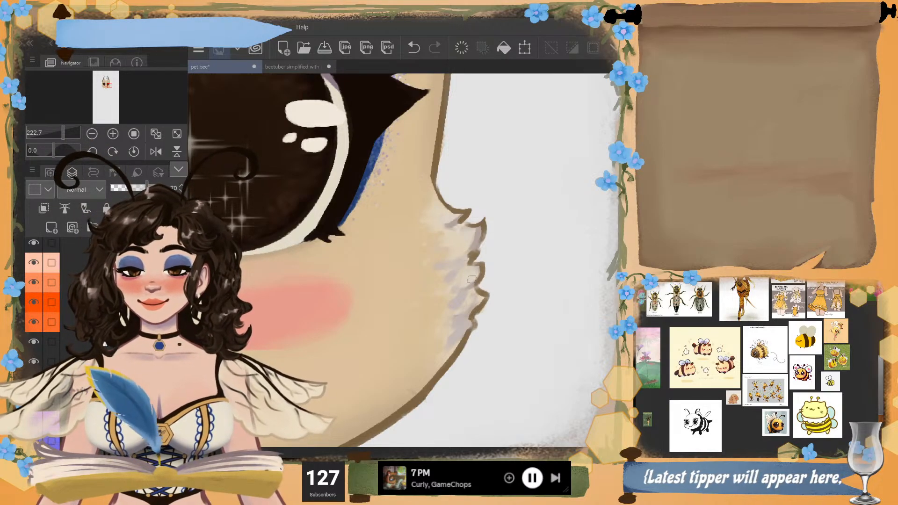
pyautogui.moveTo(440, 226); pyautogui.dragTo(440, 270)
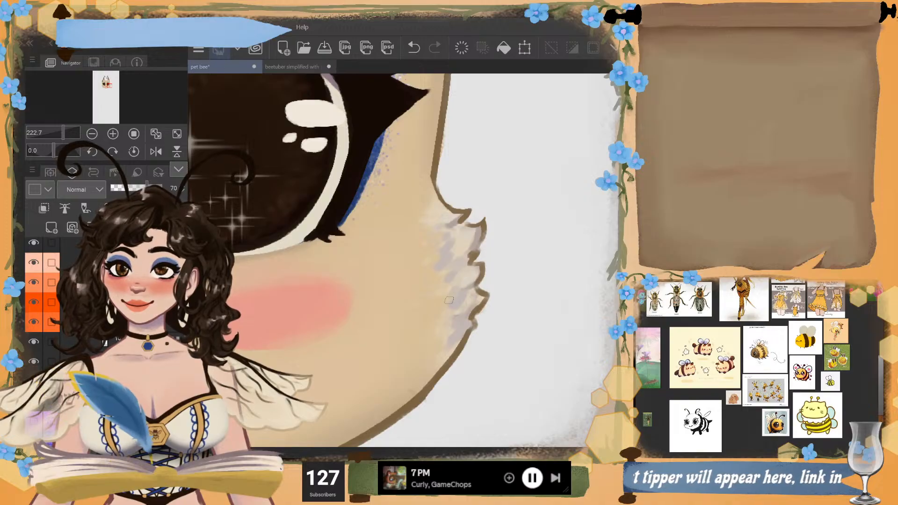
pyautogui.scroll(-1, 443, 320)
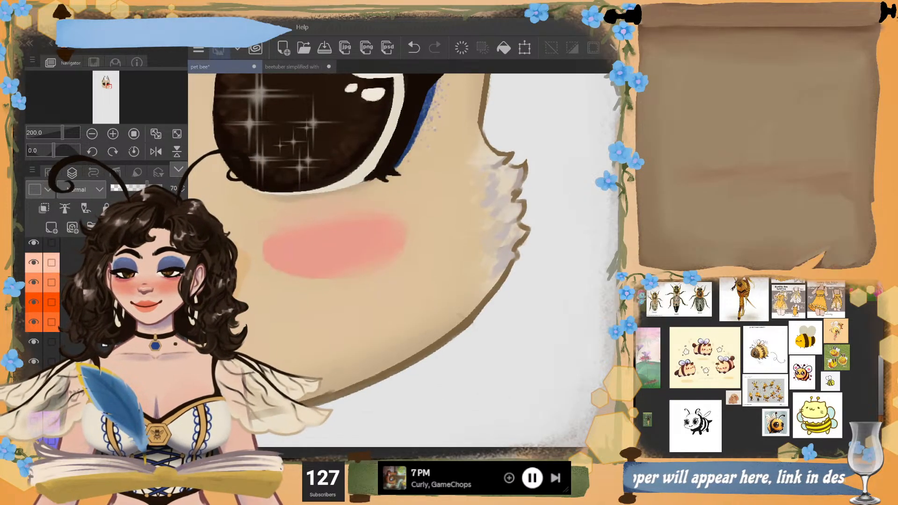
# - Widen the greyish shading inward across the cheek fluff and repaint light cream tuft strokes over its inner edge
pyautogui.scroll(4, 445, 211)
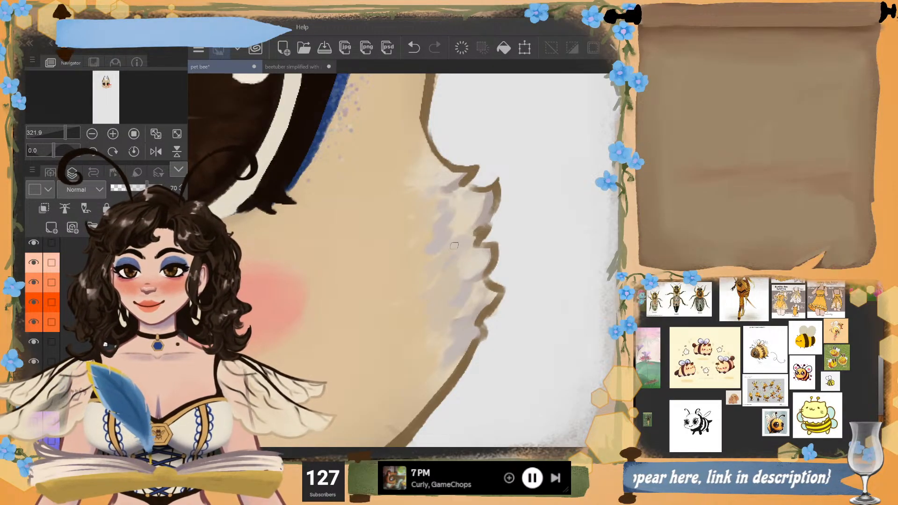
pyautogui.scroll(-3, 454, 246)
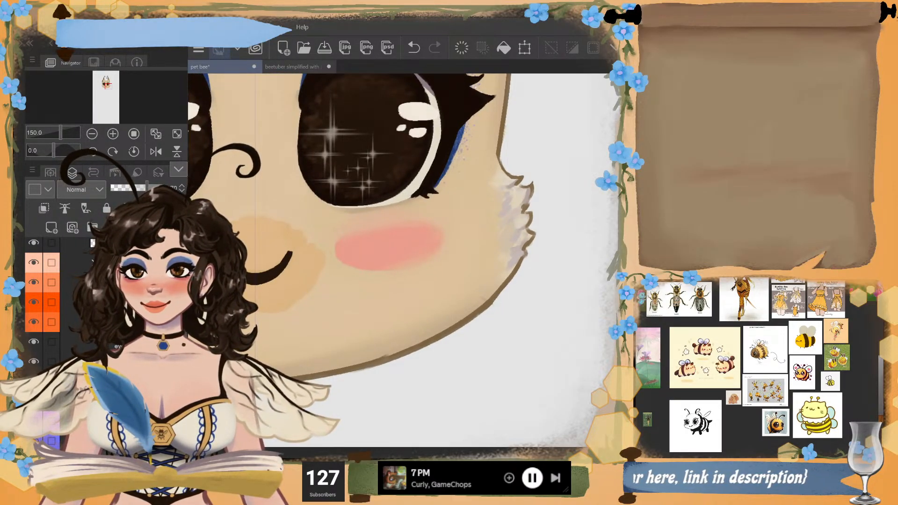
pyautogui.scroll(3, 468, 211)
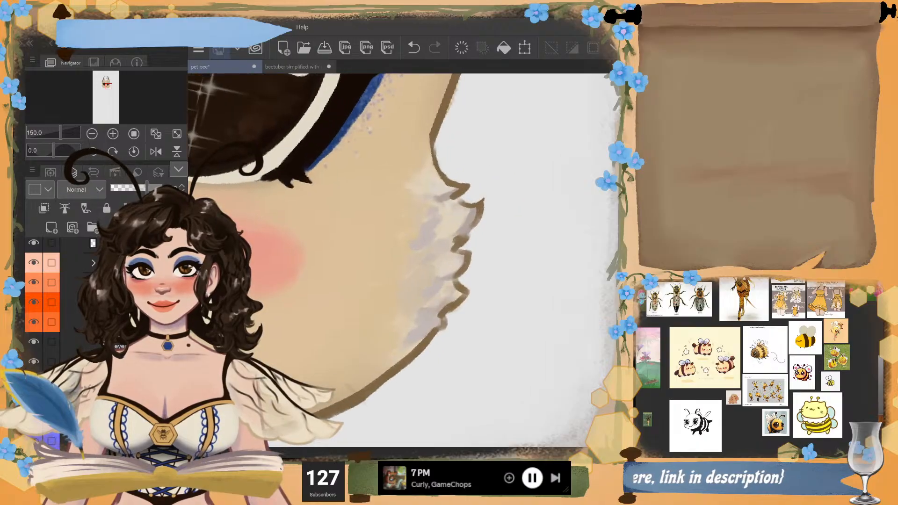
pyautogui.scroll(3, 459, 210)
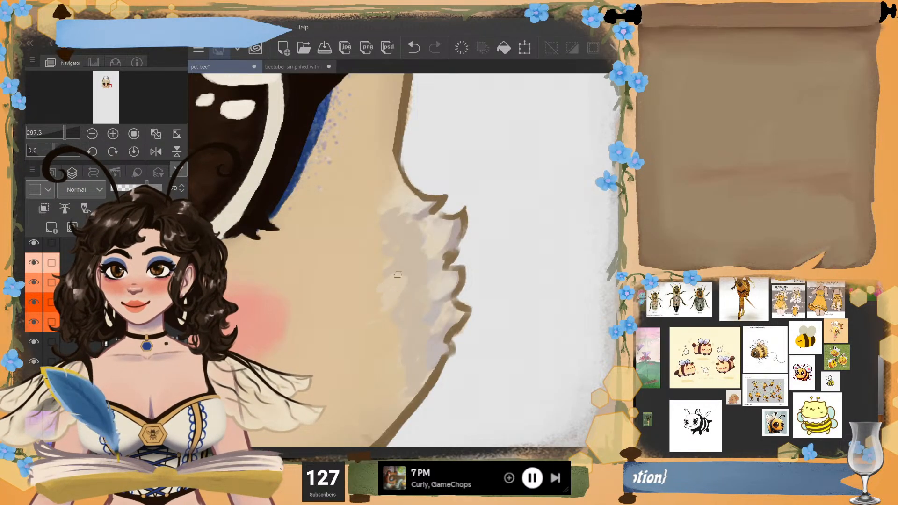
pyautogui.hotkey('ctrl', 'z')
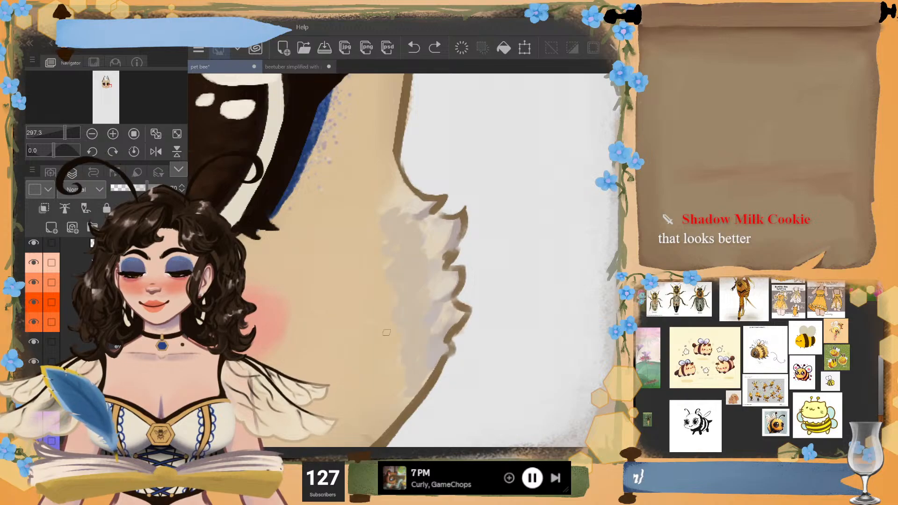
pyautogui.moveTo(392, 305)
pyautogui.mouseDown()
pyautogui.moveTo(410, 296)
pyautogui.moveTo(409, 308)
pyautogui.mouseUp()
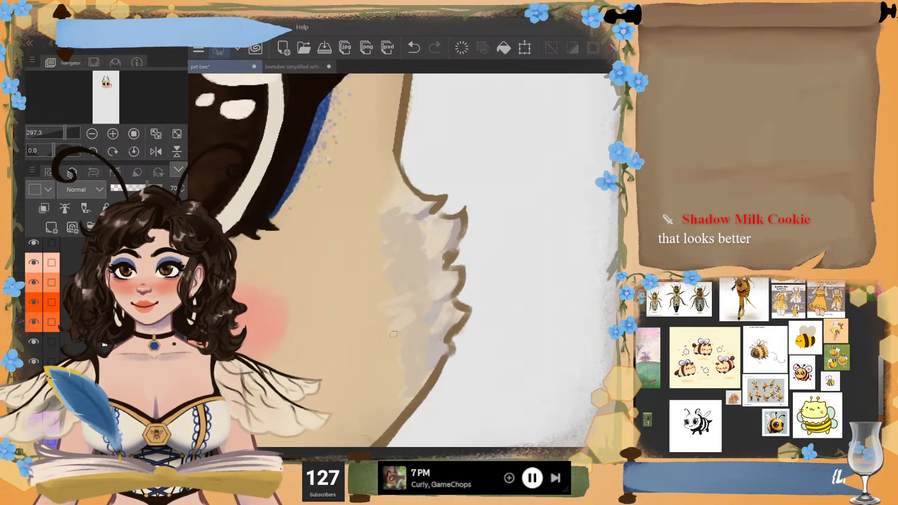
# - Sample the skin colour beside the fluff and raise the layer's opacity to deepen the skin and blush colours
pyautogui.keyDown('alt'); pyautogui.click(385, 184); pyautogui.keyUp('alt')
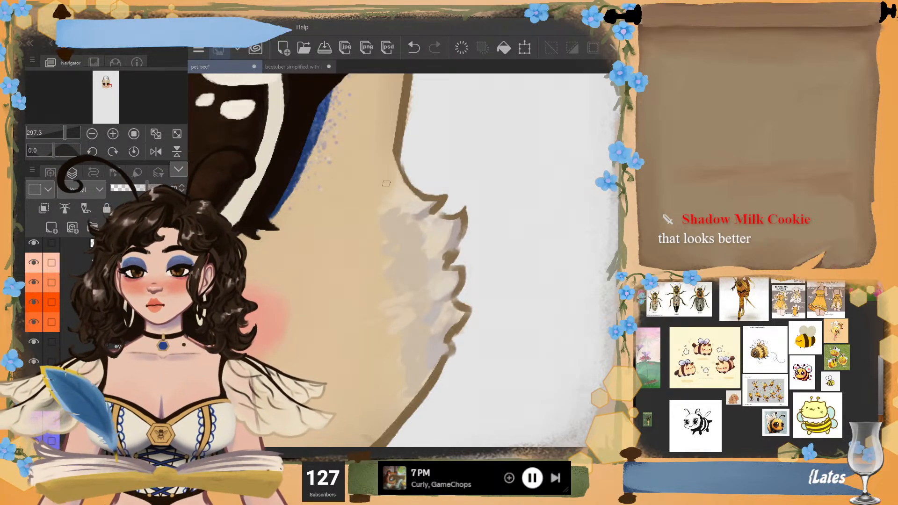
pyautogui.click(162, 187)
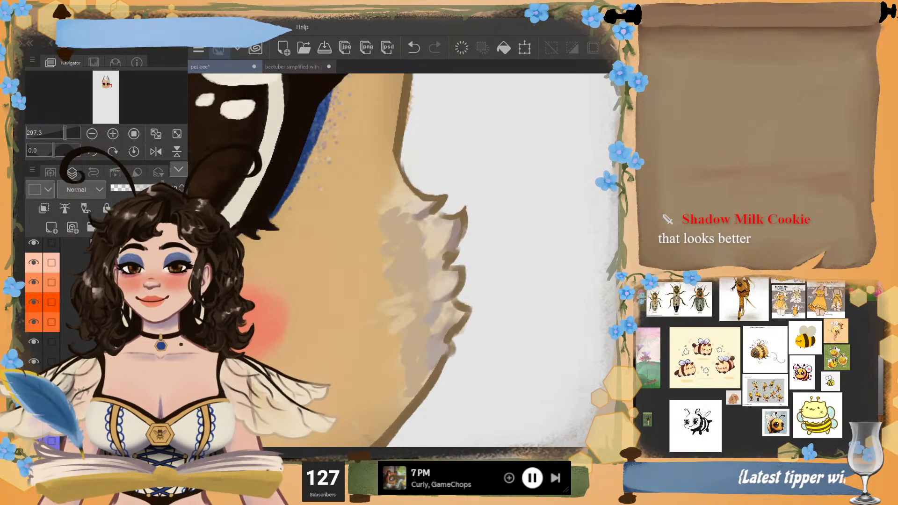
pyautogui.scroll(-3, 402, 259)
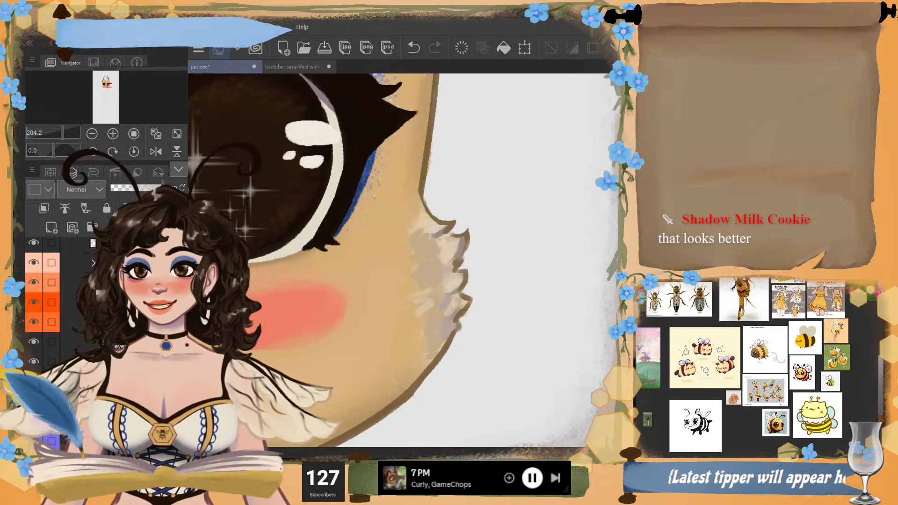
# - Paint over the inner side of the cheek fluff to narrow its greyish shading into a jagged tan edge
pyautogui.scroll(2, 400, 383)
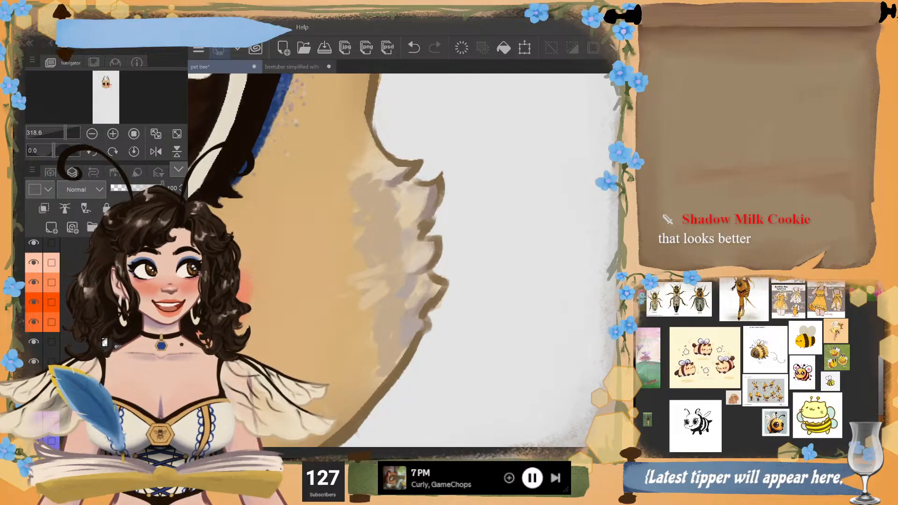
pyautogui.scroll(-2, 402, 260)
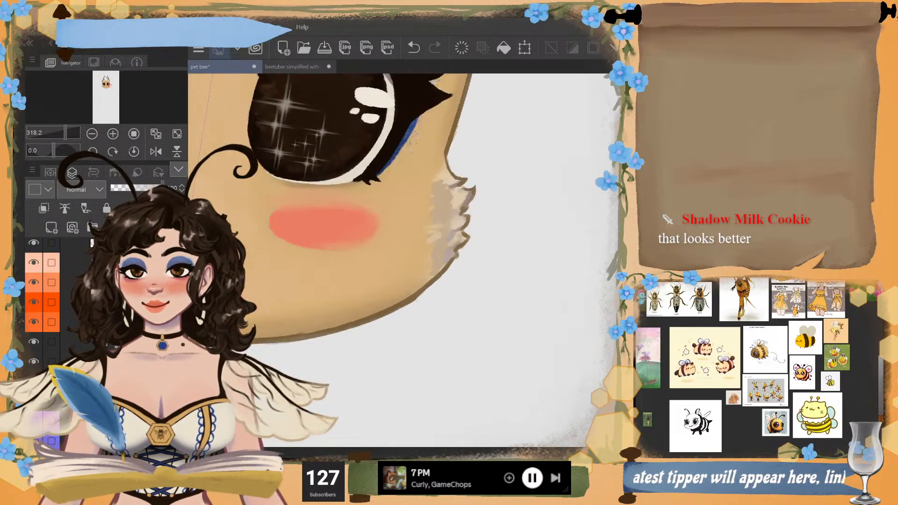
pyautogui.moveTo(452, 96); pyautogui.dragTo(417, 82)
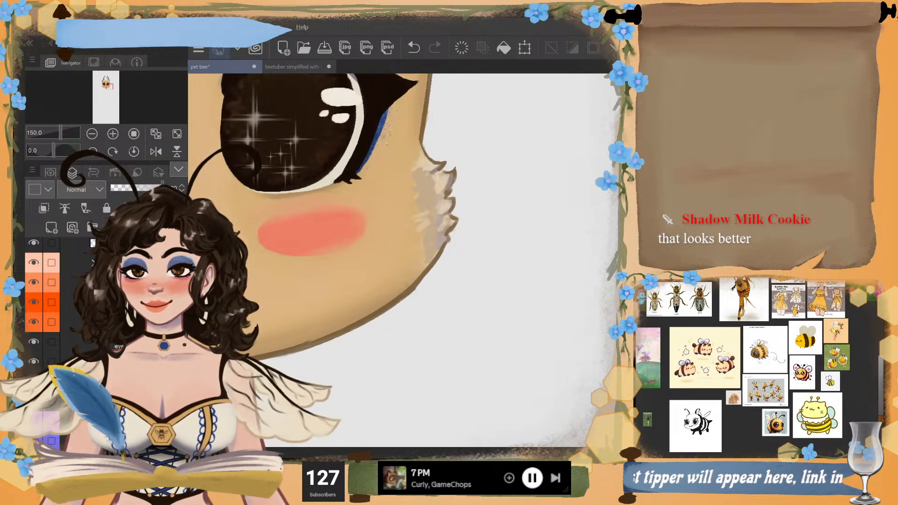
pyautogui.scroll(3, 402, 234)
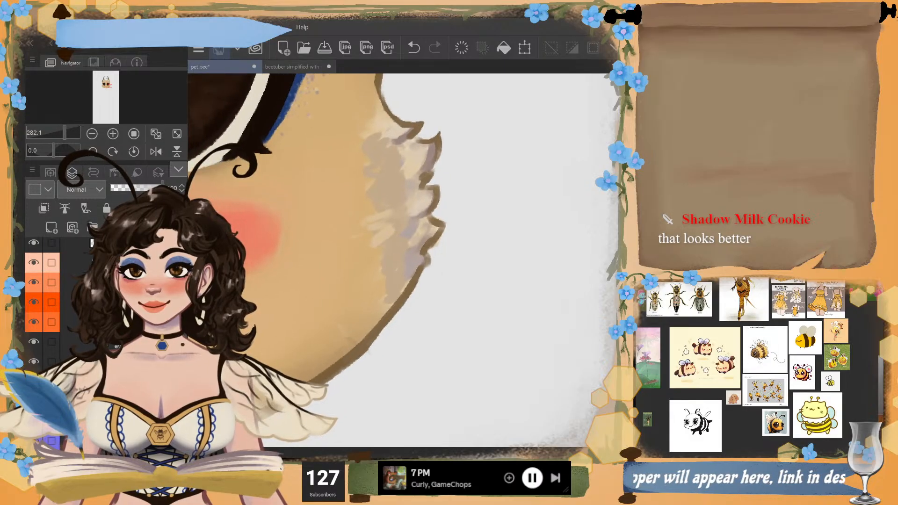
pyautogui.moveTo(374, 135)
pyautogui.mouseDown()
pyautogui.moveTo(382, 178)
pyautogui.moveTo(399, 196)
pyautogui.moveTo(390, 222)
pyautogui.moveTo(401, 280)
pyautogui.mouseUp()
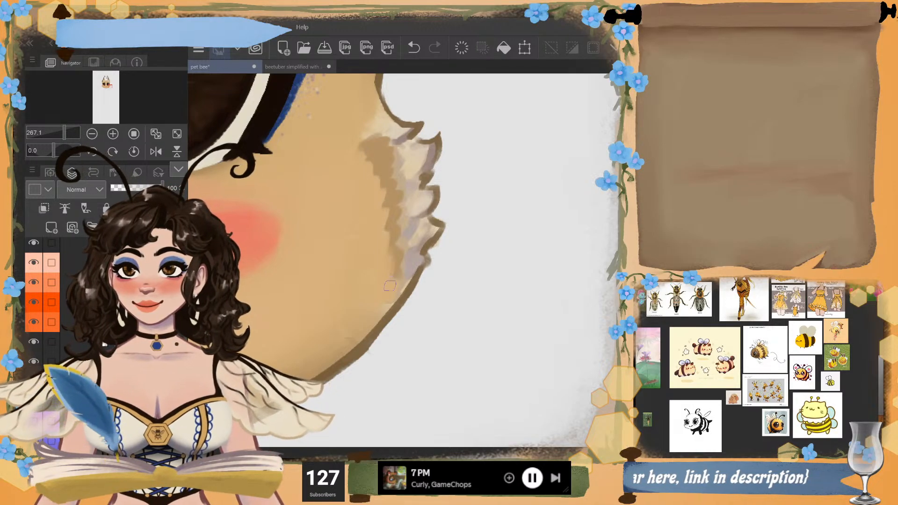
# - Sample the jaw and cheek skin tones, cover the light streak below the fluff, and repaint its tan inner shading
pyautogui.keyDown('alt'); pyautogui.click(342, 352); pyautogui.keyUp('alt')
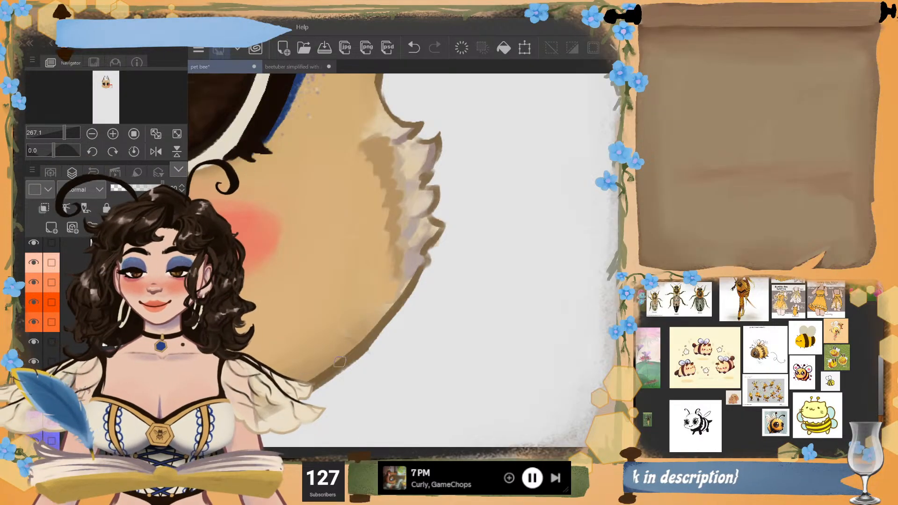
pyautogui.keyDown('alt'); pyautogui.click(371, 261); pyautogui.keyUp('alt')
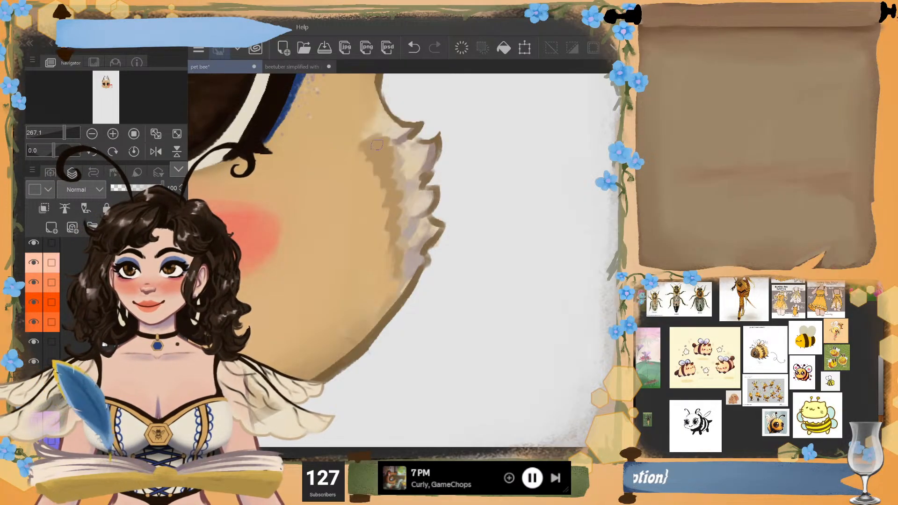
pyautogui.moveTo(369, 136)
pyautogui.mouseDown()
pyautogui.moveTo(381, 127)
pyautogui.moveTo(397, 253)
pyautogui.mouseUp()
# - Sample a tone from the ear fluff and paint greyish shading strokes between the cheek fluff's tufts
pyautogui.scroll(-8, 397, 252)
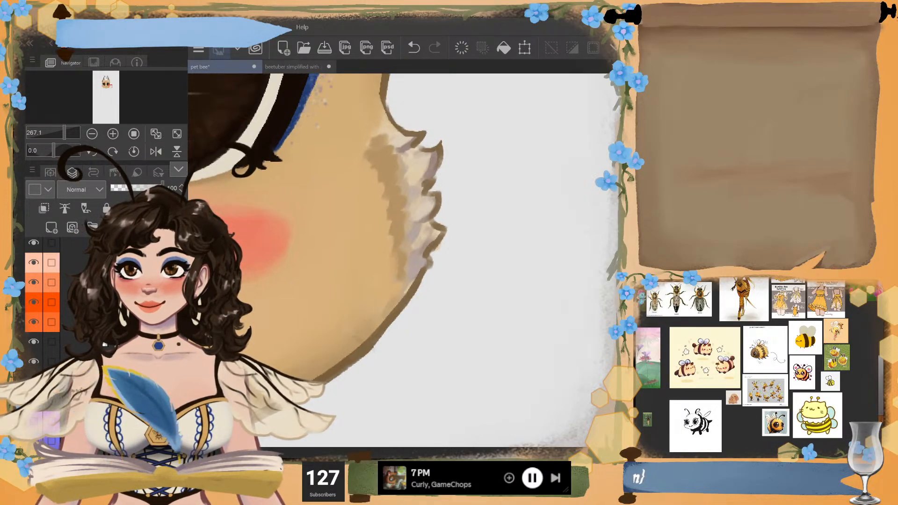
pyautogui.scroll(6, 397, 252)
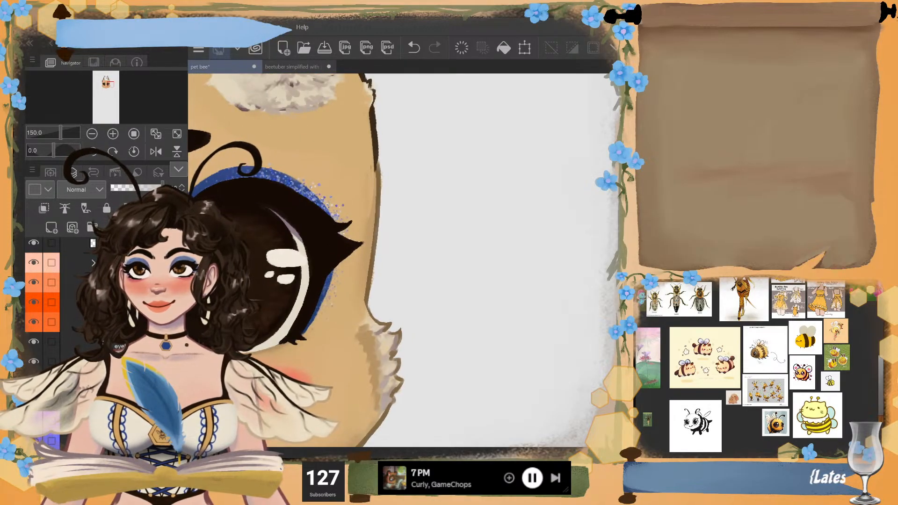
pyautogui.keyDown('alt'); pyautogui.click(296, 80); pyautogui.keyUp('alt')
pyautogui.moveTo(289, 83); pyautogui.dragTo(283, 81)
pyautogui.moveTo(323, 281); pyautogui.dragTo(334, 142)
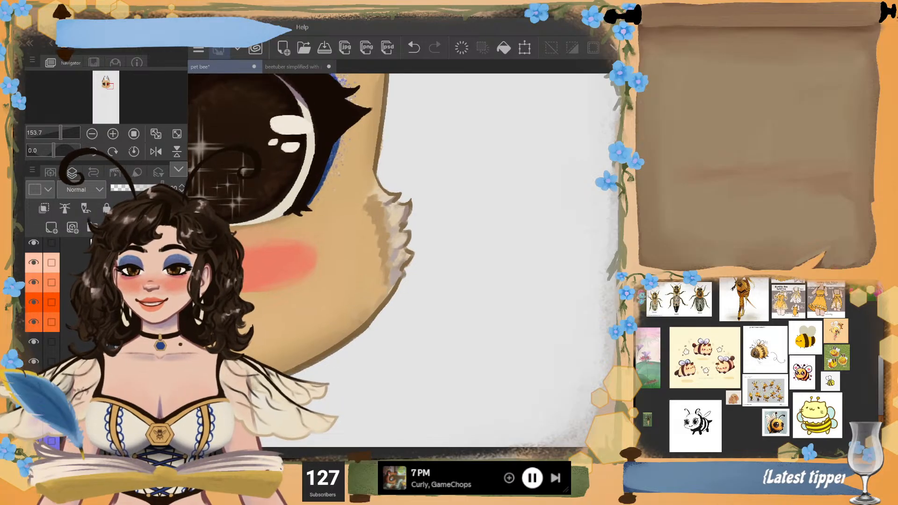
pyautogui.scroll(2, 460, 110)
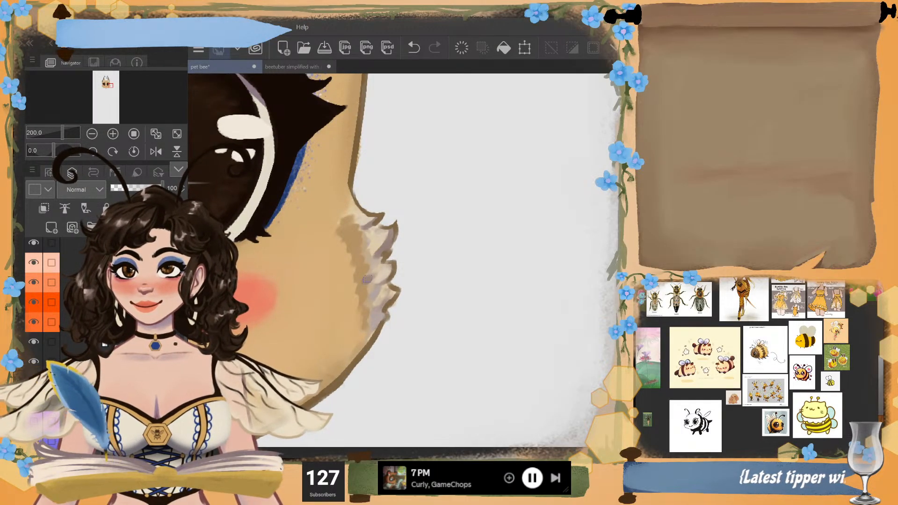
pyautogui.moveTo(367, 280); pyautogui.dragTo(367, 271)
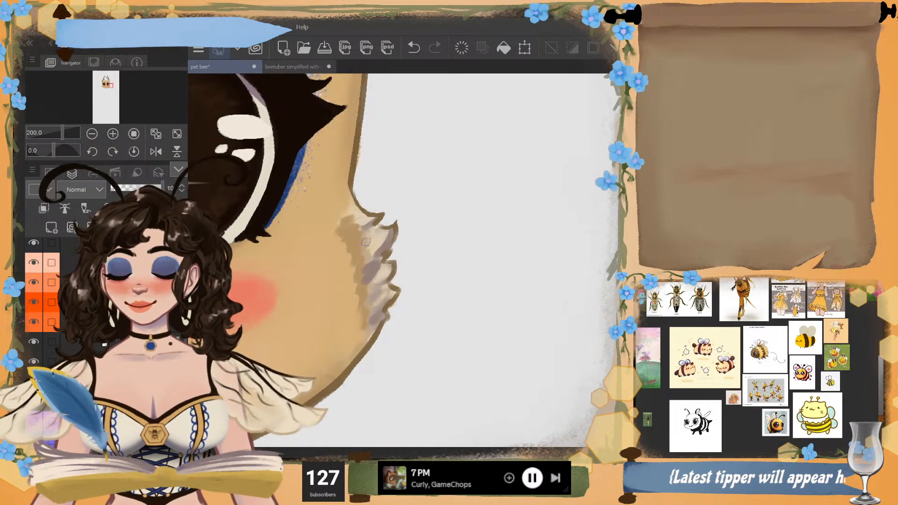
# - Sample light cream from the ear fluff and paint pointed tuft strokes over the cheek fluff's inner shading
pyautogui.scroll(-3, 365, 242)
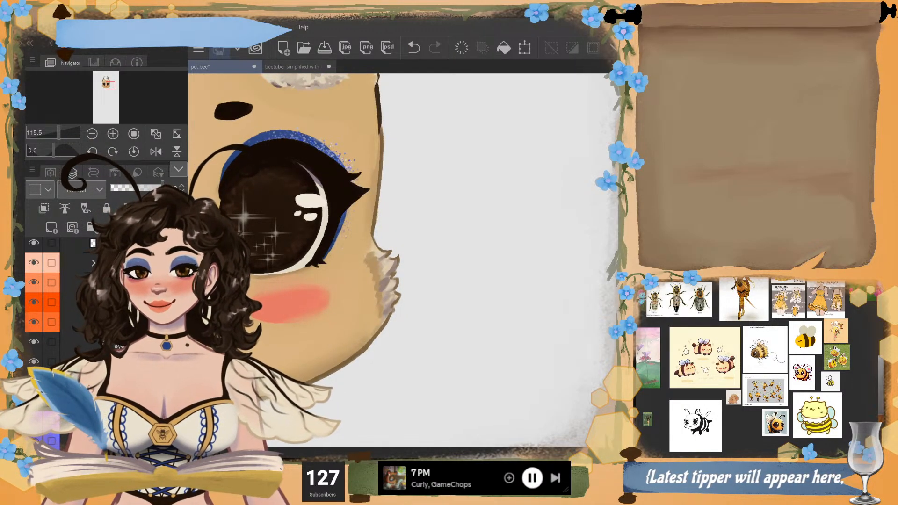
pyautogui.keyDown('alt'); pyautogui.click(277, 78); pyautogui.keyUp('alt')
pyautogui.scroll(3, 392, 277)
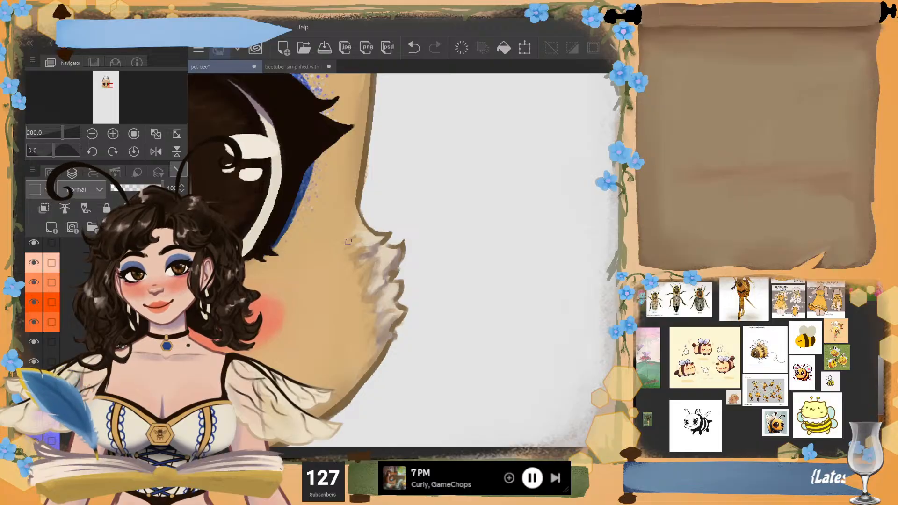
# - Sample the adjacent skin and fluff tones and refine the strands along the cheek fluff's upper inner edge
pyautogui.scroll(-2, 349, 242)
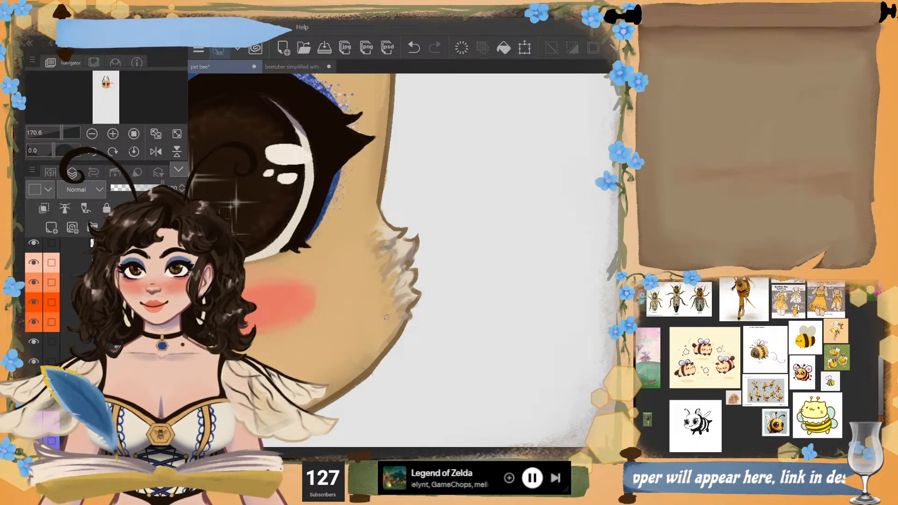
pyautogui.keyDown('alt'); pyautogui.click(367, 266); pyautogui.keyUp('alt')
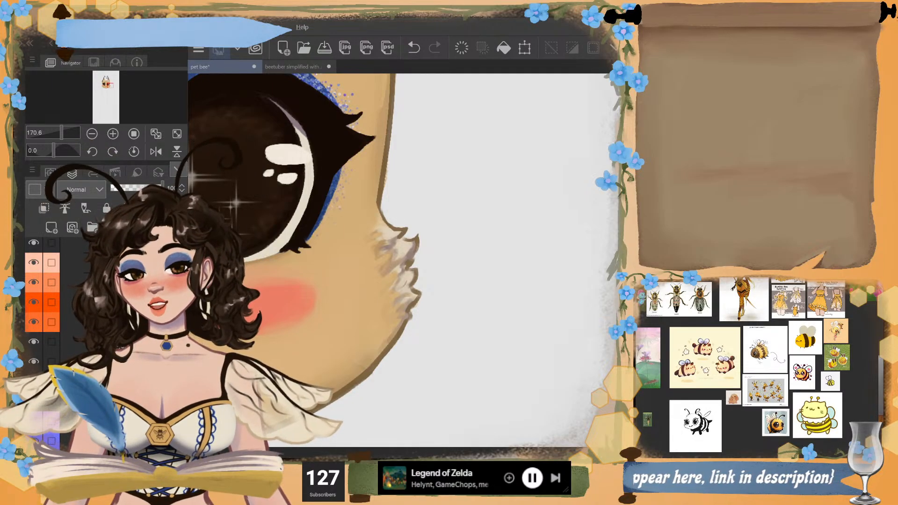
pyautogui.keyDown('alt'); pyautogui.click(385, 253); pyautogui.keyUp('alt')
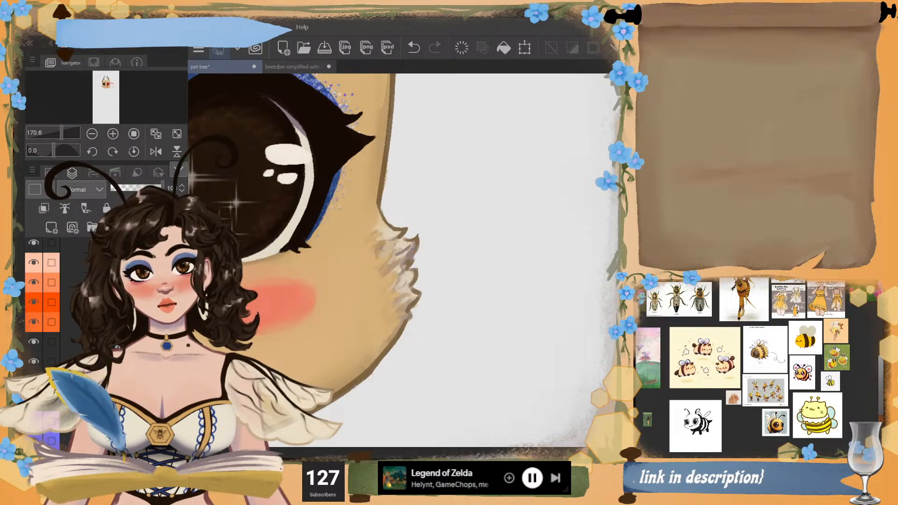
pyautogui.moveTo(399, 246); pyautogui.dragTo(408, 244)
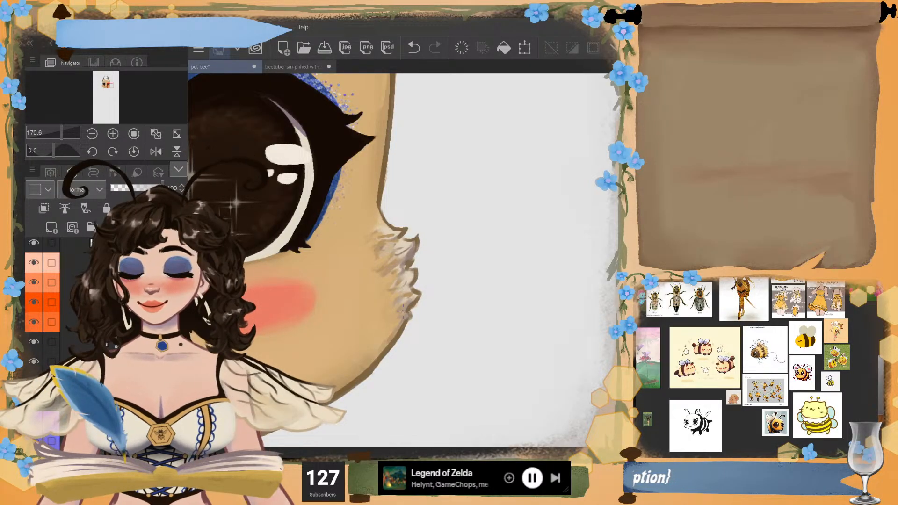
# - Add fine strand strokes to the middle and lower tufts, resampling light and shaded tones from the cheek fluff
pyautogui.click(406, 296)
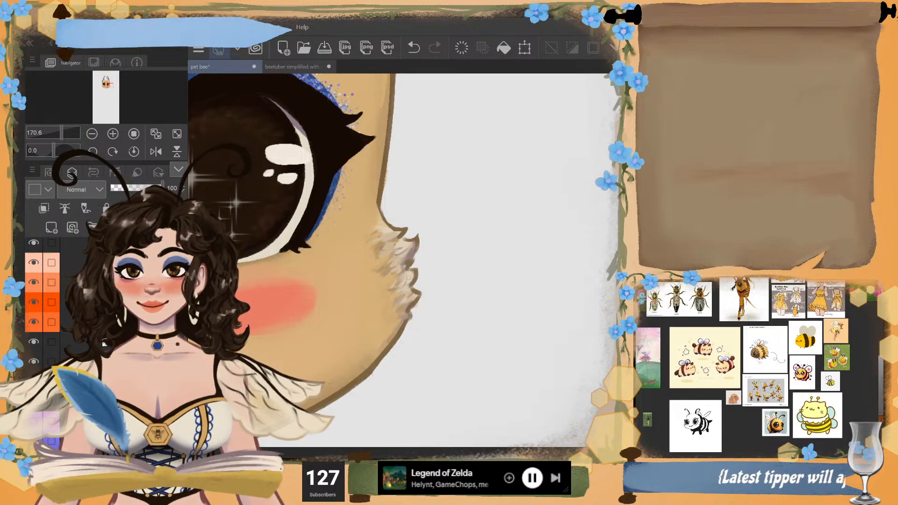
pyautogui.keyDown('alt'); pyautogui.click(413, 249); pyautogui.keyUp('alt')
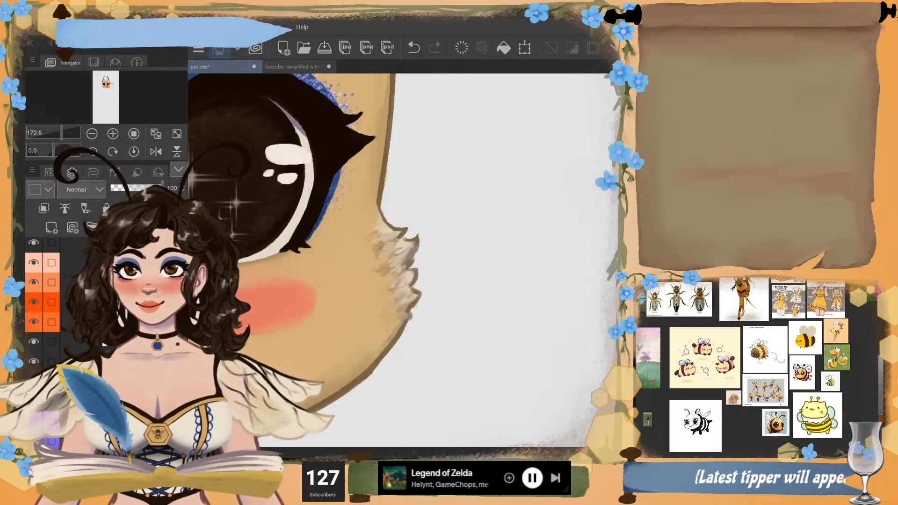
pyautogui.keyDown('alt'); pyautogui.click(406, 282); pyautogui.keyUp('alt')
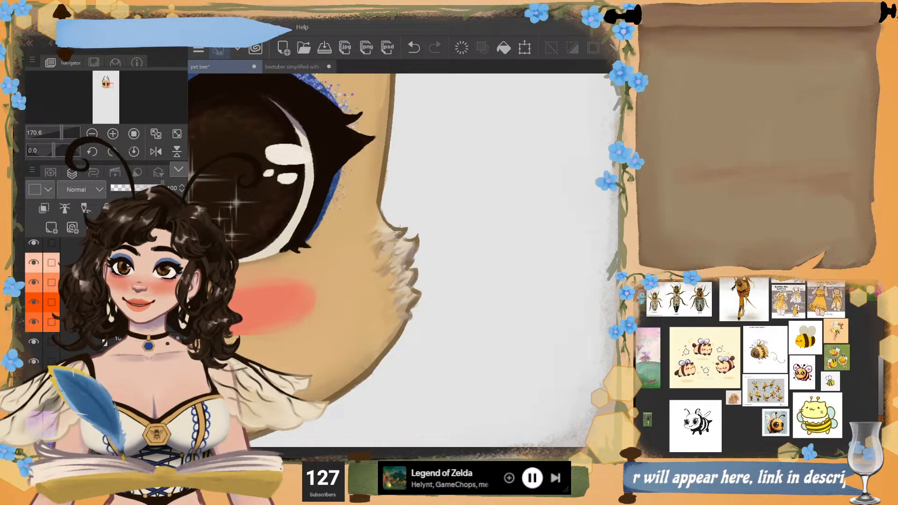
pyautogui.keyDown('alt'); pyautogui.click(407, 246); pyautogui.keyUp('alt')
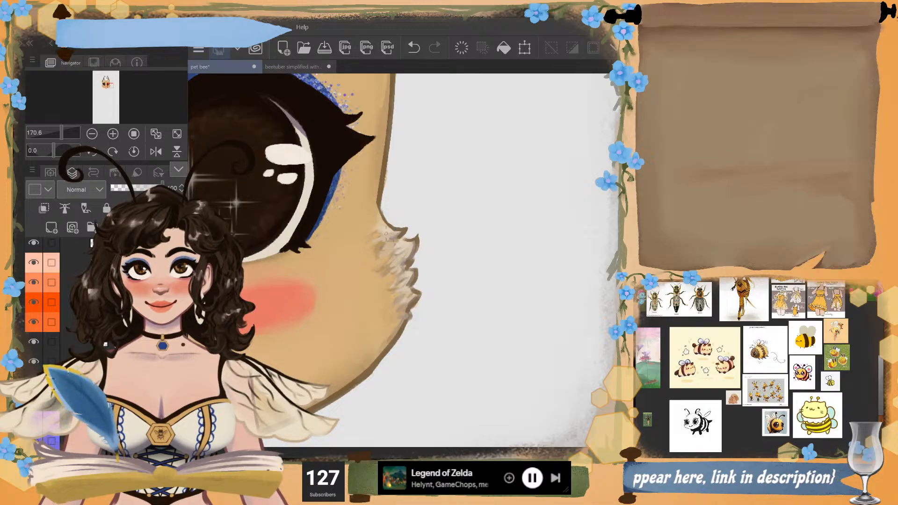
# - Check the fluff against the whole face, then resample its tones and soften its inner edge into the cheek
pyautogui.scroll(-3, 482, 276)
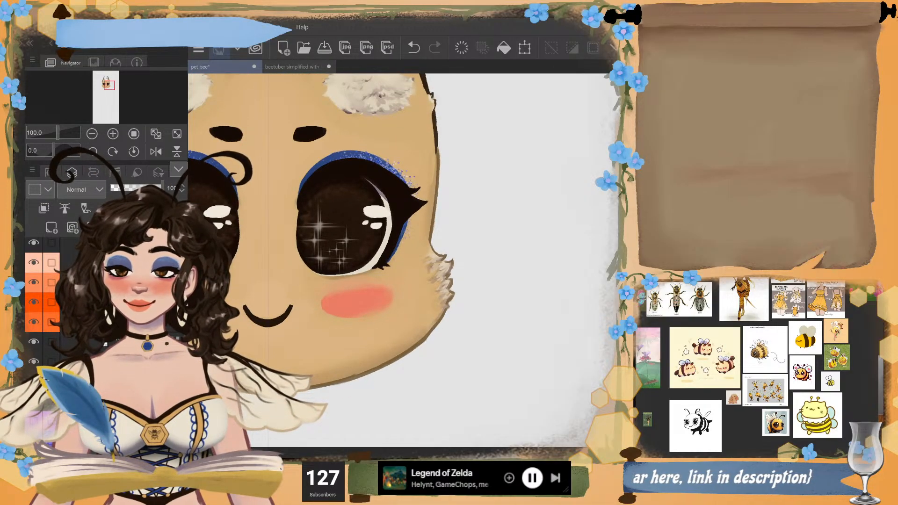
pyautogui.moveTo(268, 319); pyautogui.dragTo(374, 318)
pyautogui.scroll(-2, 375, 323)
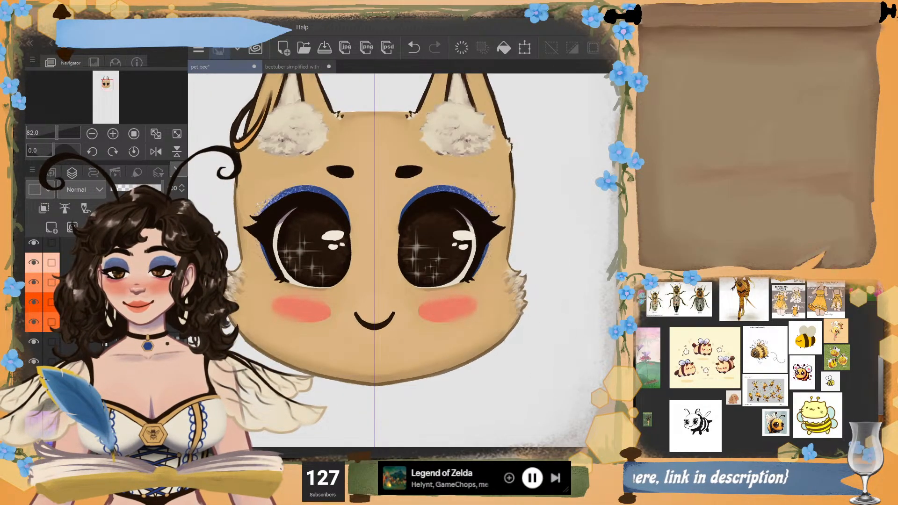
pyautogui.scroll(1, 402, 280)
pyautogui.moveTo(442, 299); pyautogui.dragTo(374, 295)
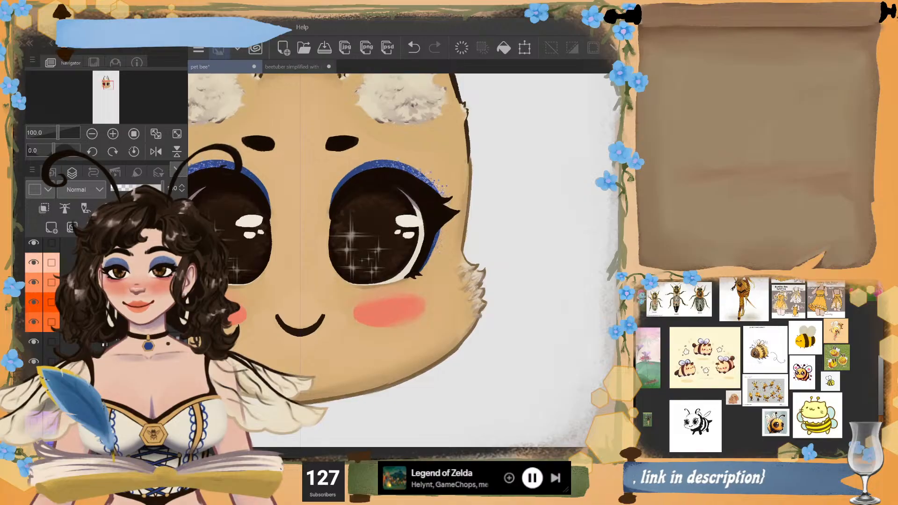
pyautogui.scroll(2, 440, 286)
pyautogui.keyDown('alt'); pyautogui.click(440, 287); pyautogui.keyUp('alt')
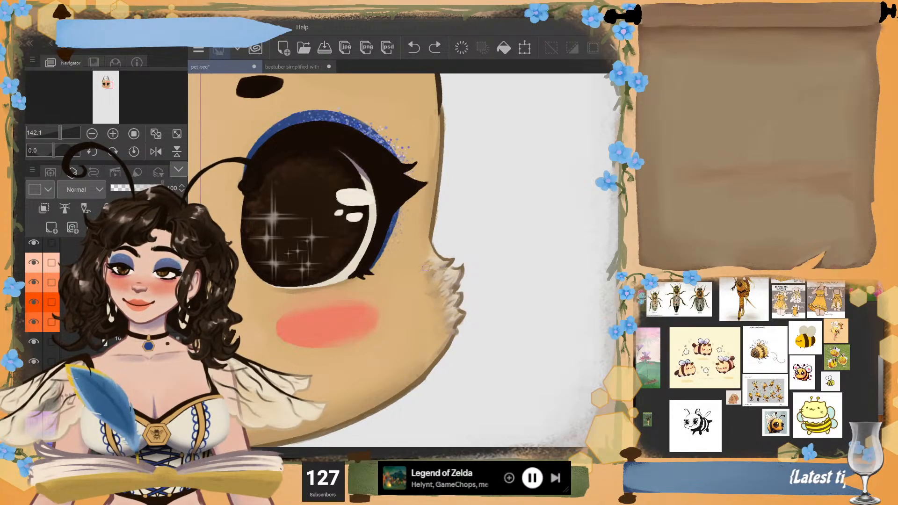
pyautogui.keyDown('alt'); pyautogui.click(452, 276); pyautogui.keyUp('alt')
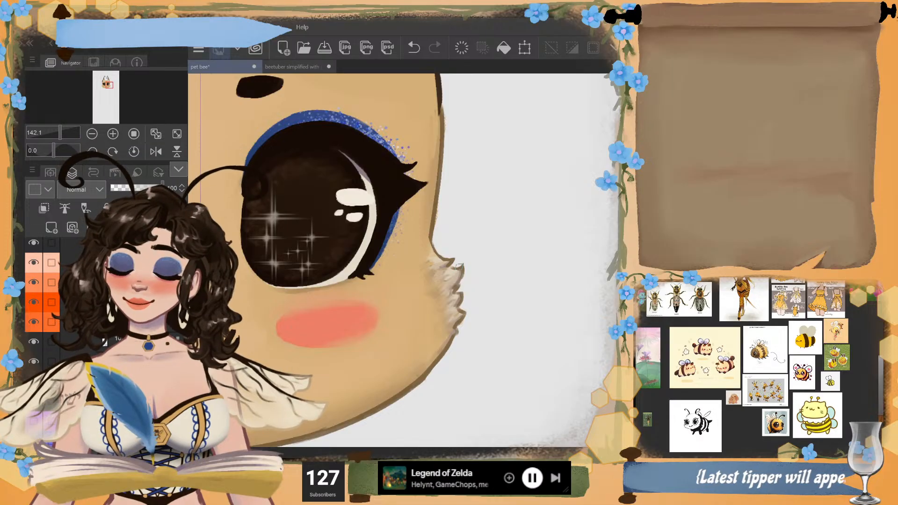
# - Examine the whole head with the finished cheek fluff and compare it with the fluff at the ears
pyautogui.scroll(-2, 458, 265)
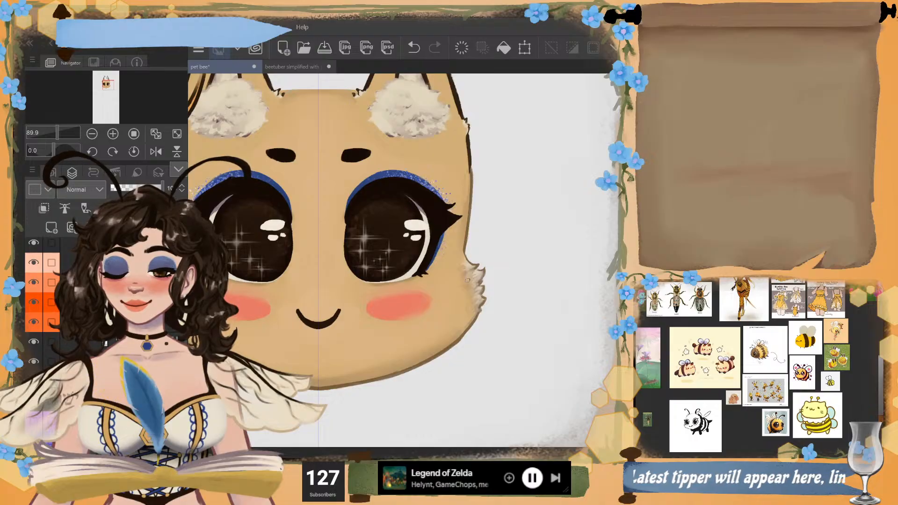
pyautogui.scroll(-2, 499, 222)
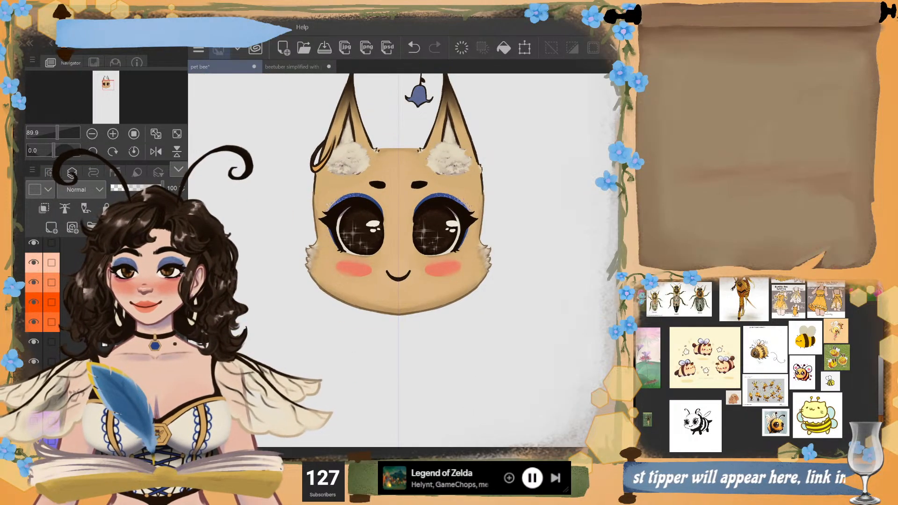
pyautogui.scroll(3, 475, 93)
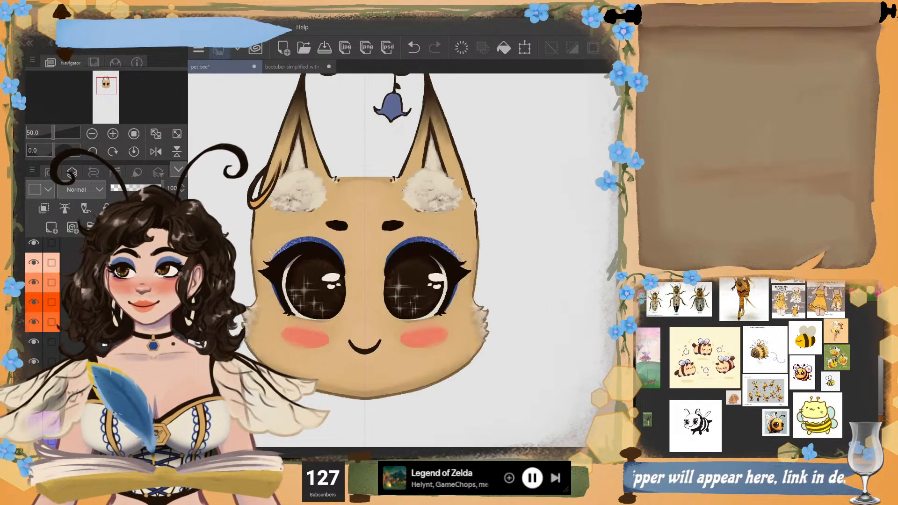
pyautogui.scroll(-1, 510, 75)
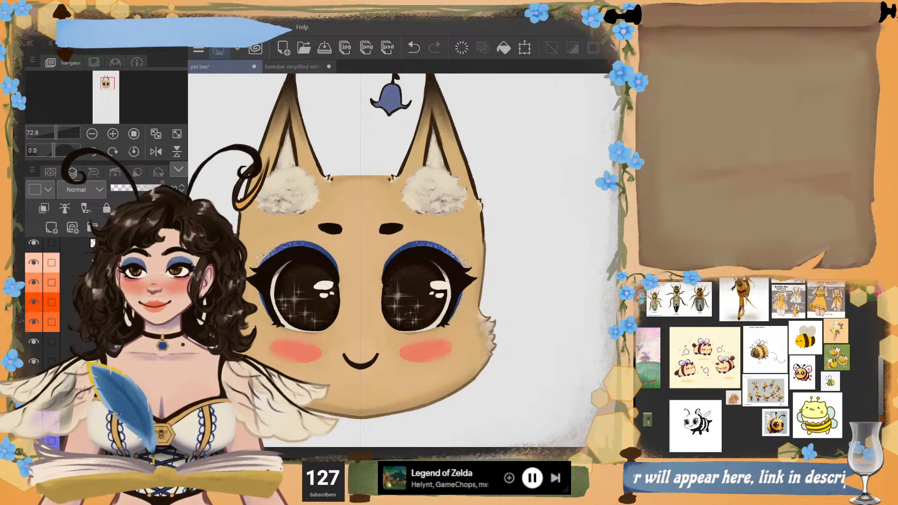
pyautogui.scroll(2, 374, 89)
pyautogui.scroll(1, 407, 89)
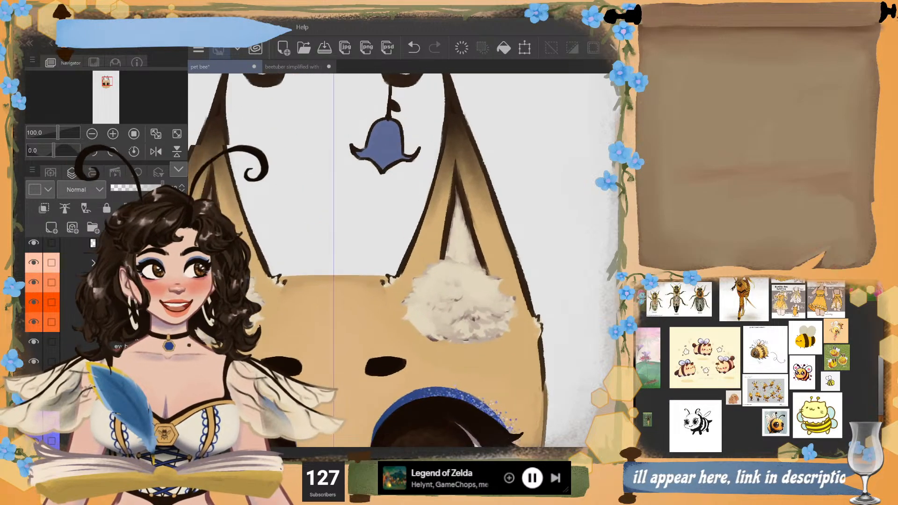
pyautogui.scroll(-1, 407, 89)
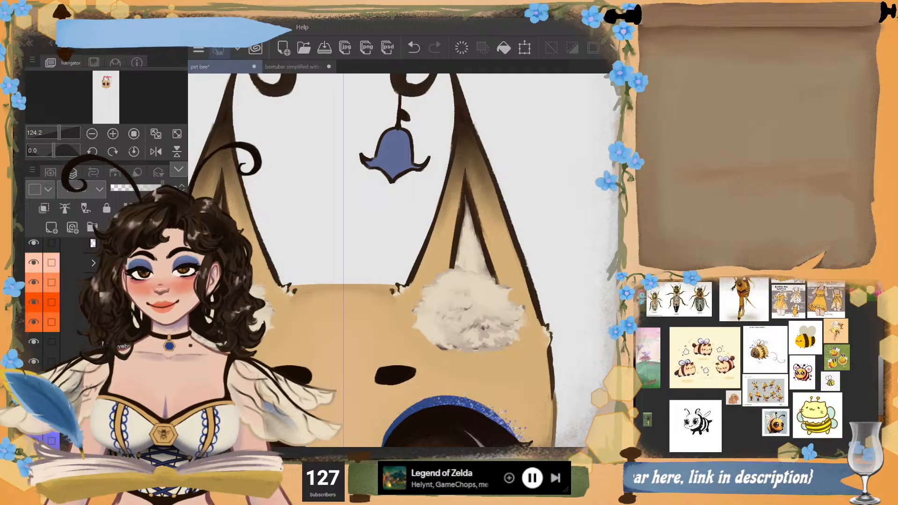
# - Check which layer holds the head's line art by switching individual layers' visibility off and on
pyautogui.click(74, 323)
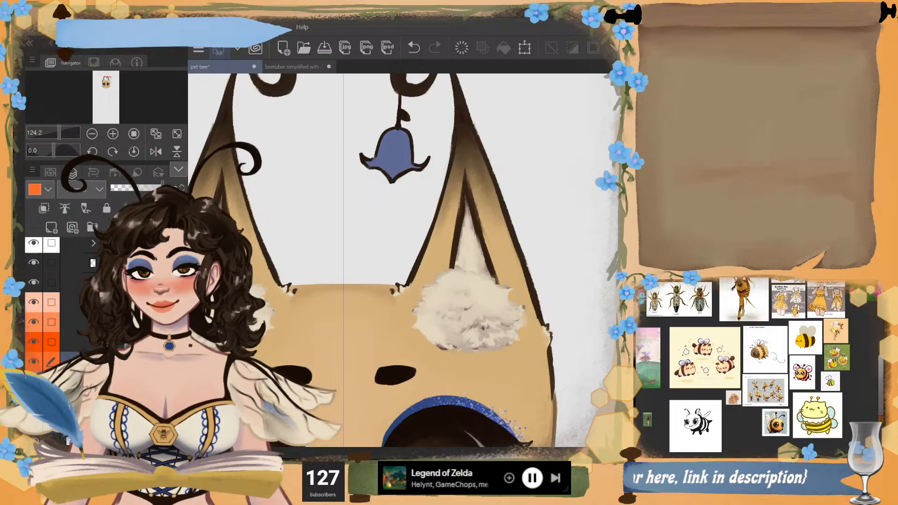
pyautogui.click(91, 346)
pyautogui.scroll(-3, 91, 345)
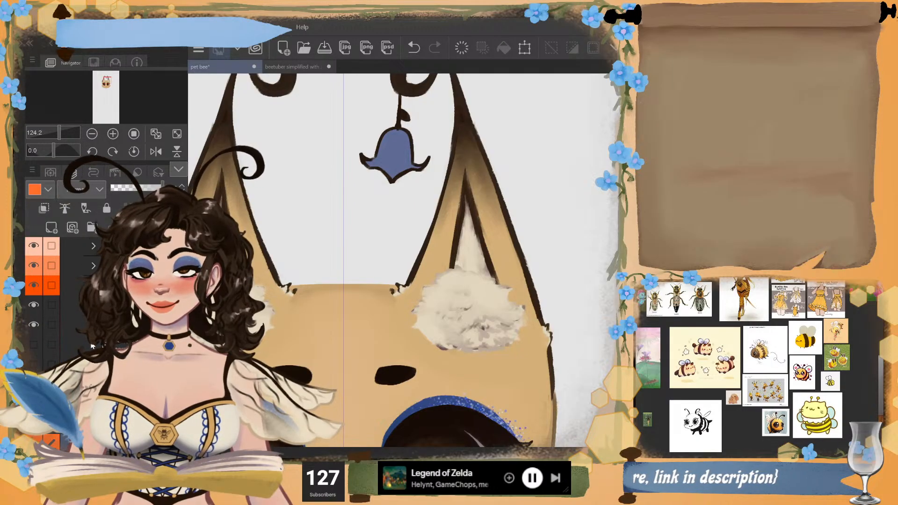
pyautogui.click(34, 305)
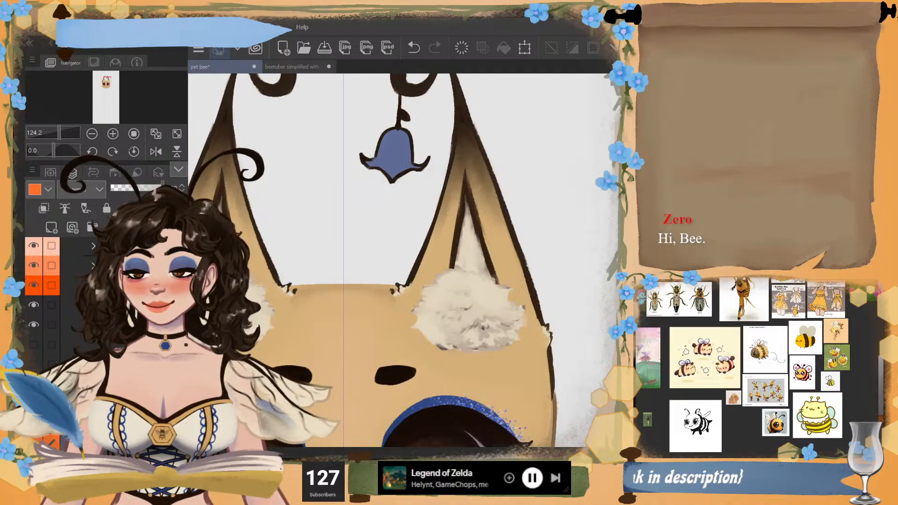
pyautogui.click(34, 305)
pyautogui.click(34, 305)
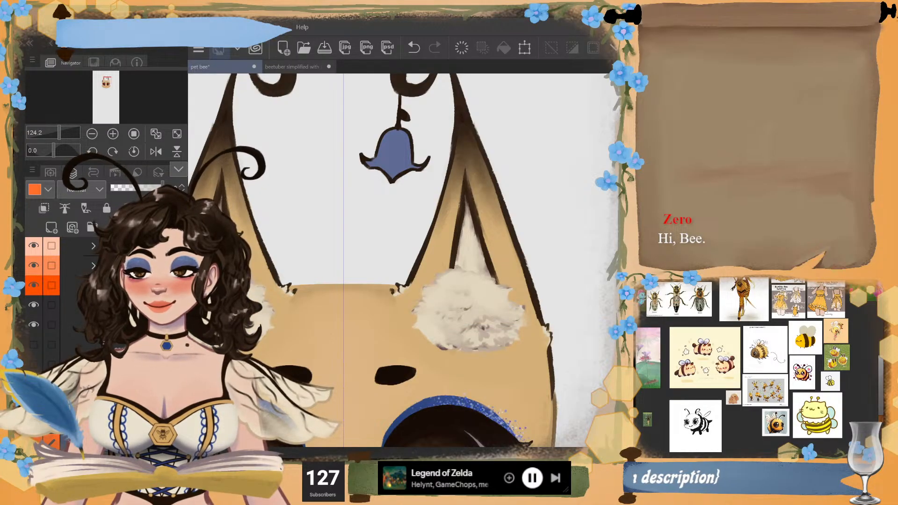
pyautogui.click(34, 324)
pyautogui.click(34, 325)
pyautogui.scroll(-3, 397, 281)
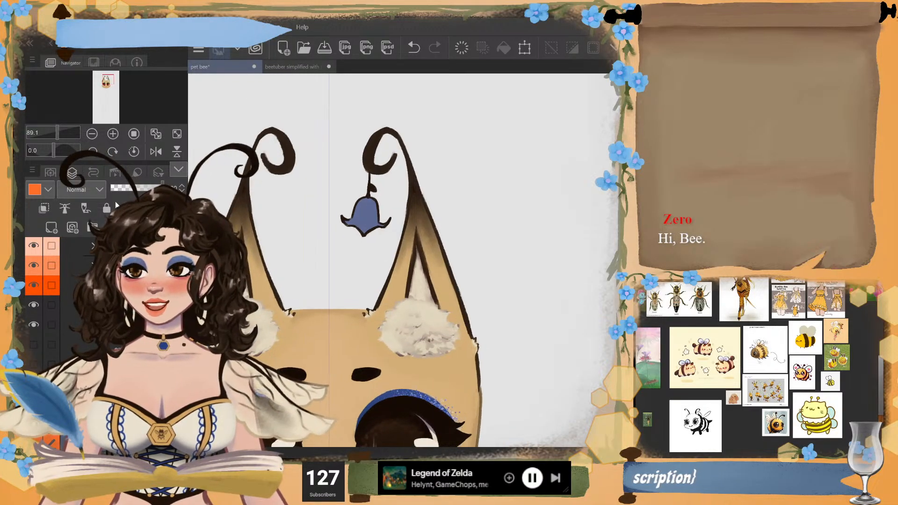
# - Recolour the dark outlines of the head, ears and antennae with a mid-brown fill
pyautogui.click(106, 83)
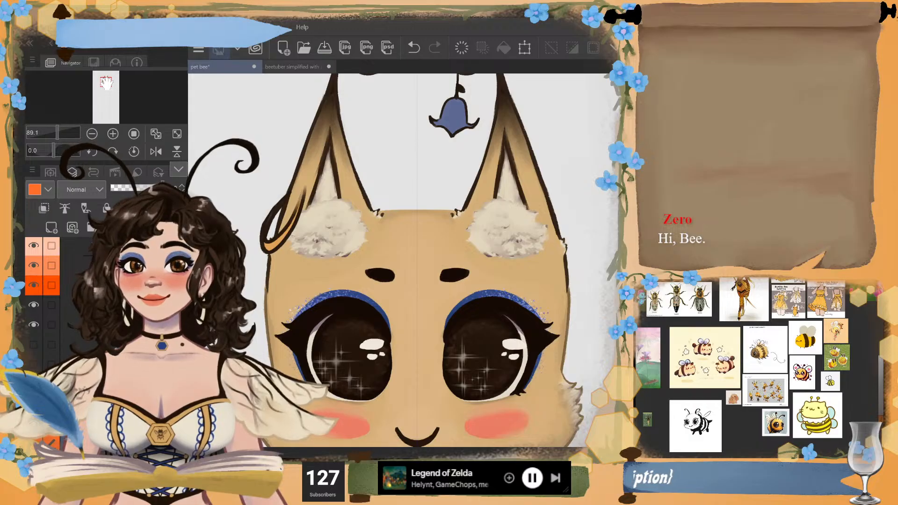
pyautogui.moveTo(106, 84); pyautogui.dragTo(107, 83)
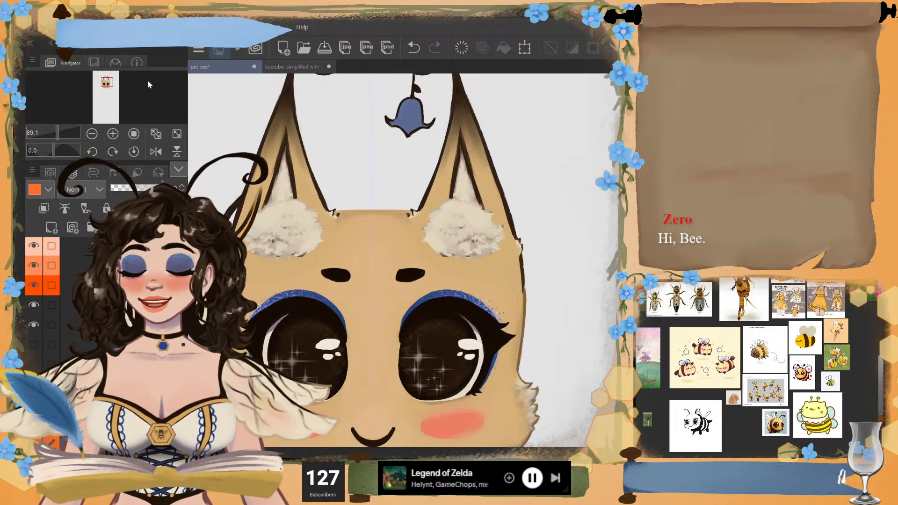
pyautogui.scroll(1, 556, 188)
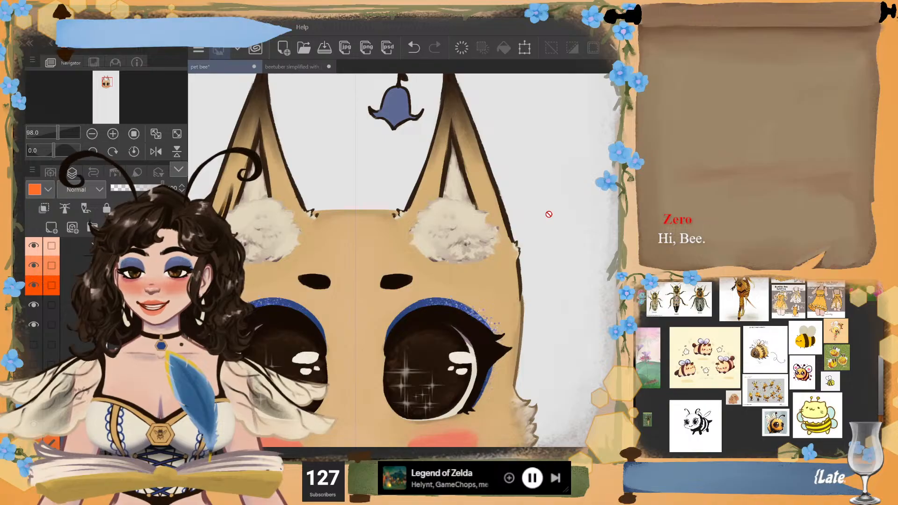
pyautogui.scroll(-2, 520, 224)
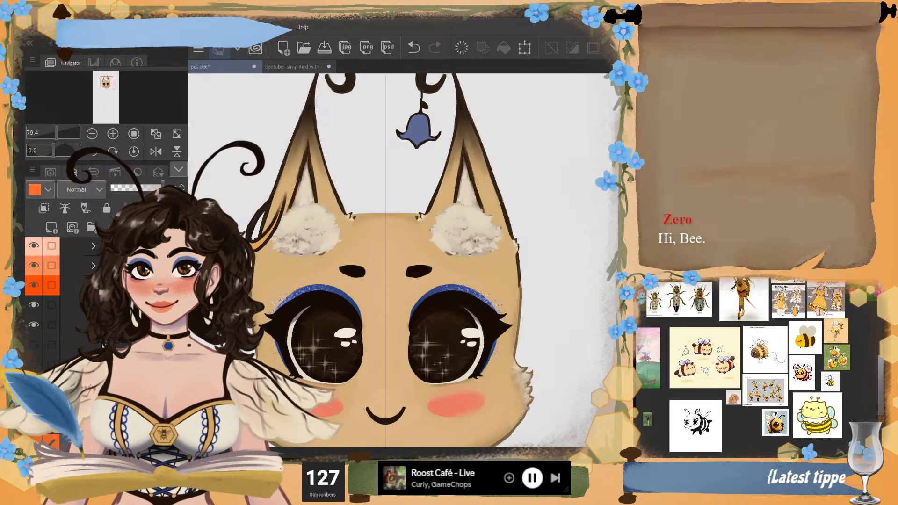
pyautogui.click(258, 275)
pyautogui.moveTo(253, 281); pyautogui.dragTo(251, 299)
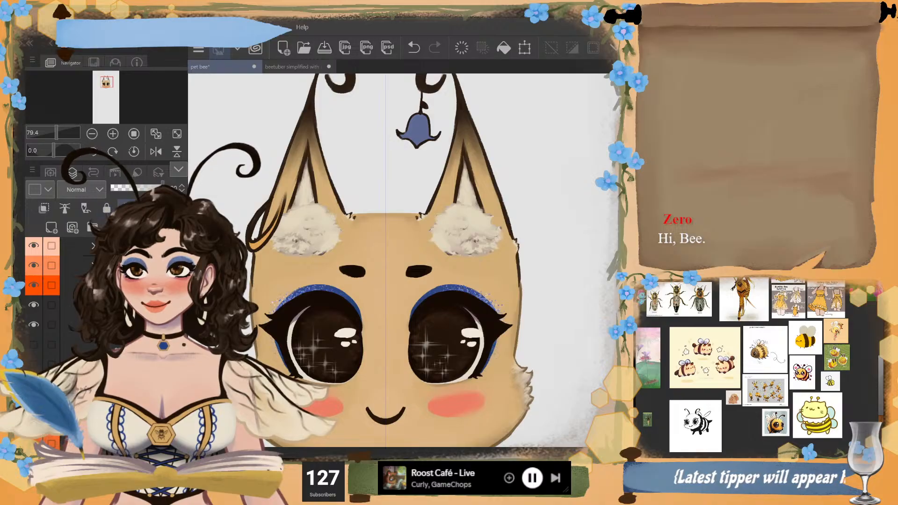
pyautogui.click(500, 52)
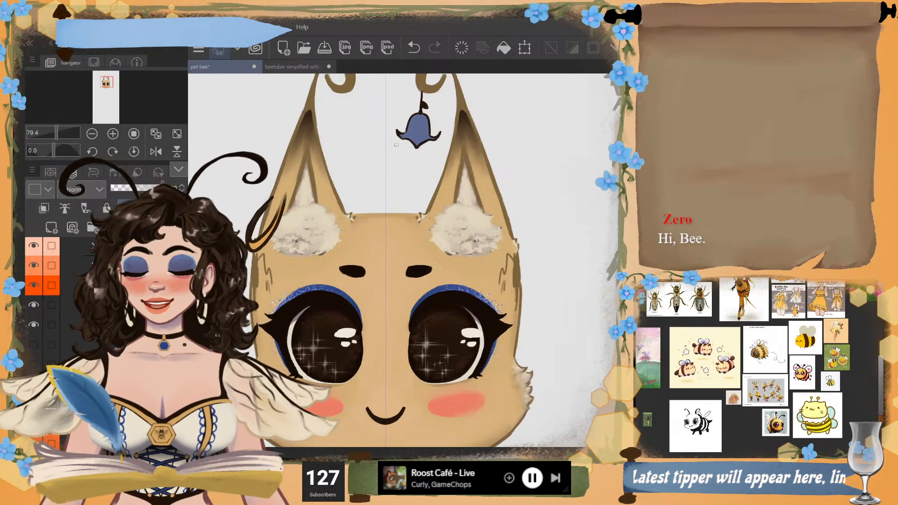
# - Sample the dark brown at the ear tip and paint both antennae with it, blending them into the ear tips
pyautogui.scroll(-1, 397, 145)
pyautogui.scroll(2, 396, 145)
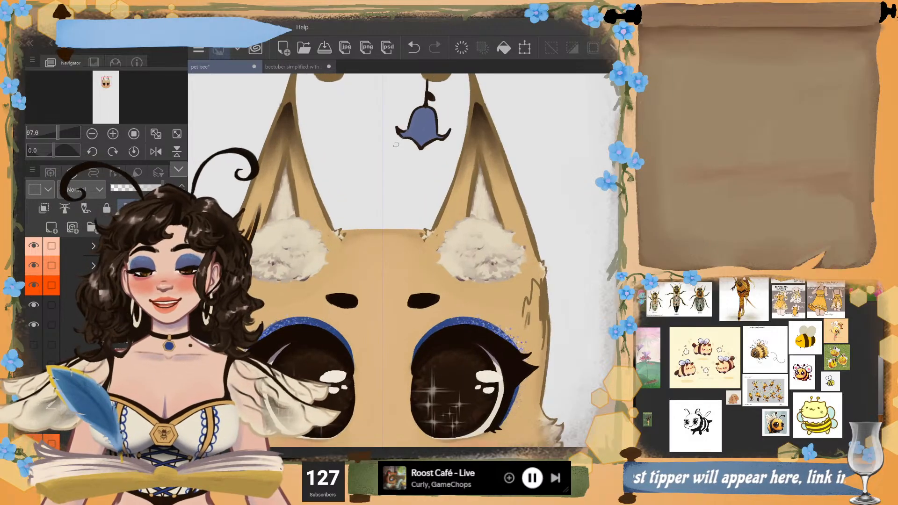
pyautogui.moveTo(107, 81); pyautogui.dragTo(107, 81)
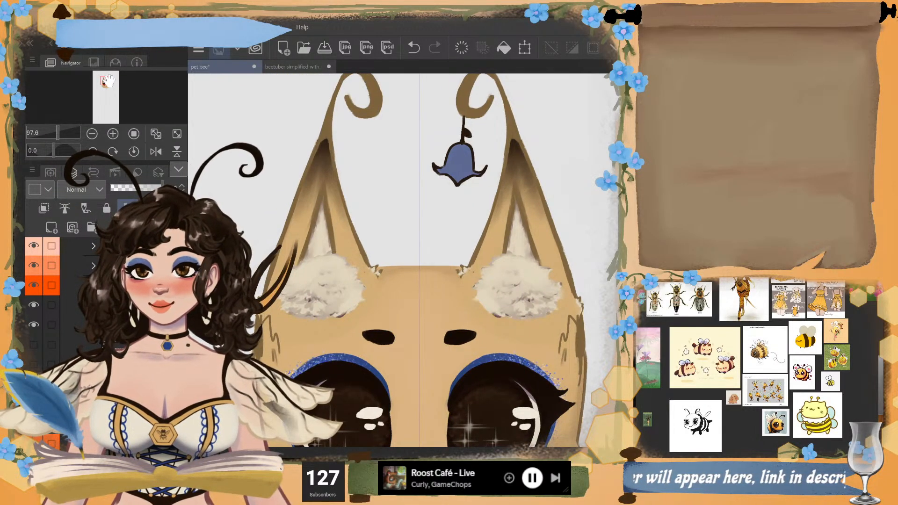
pyautogui.keyDown('alt'); pyautogui.click(325, 141); pyautogui.keyUp('alt')
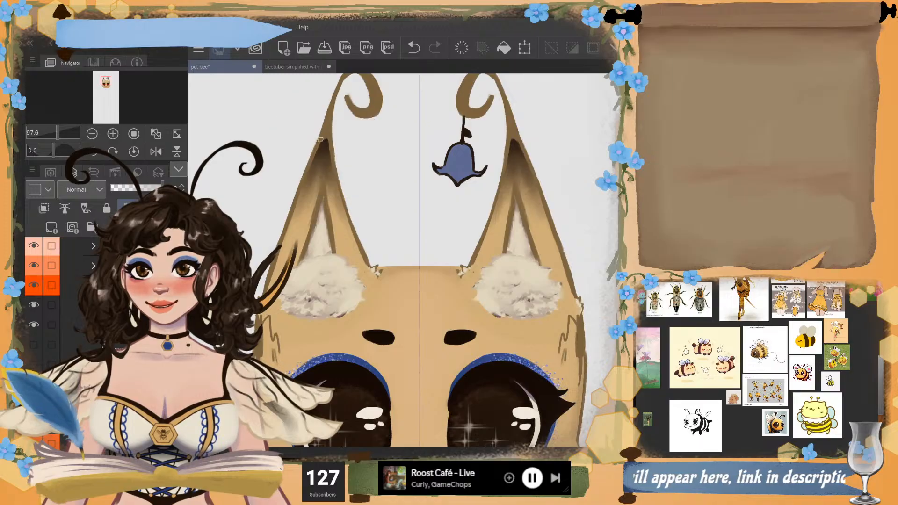
pyautogui.moveTo(326, 140); pyautogui.dragTo(289, 206)
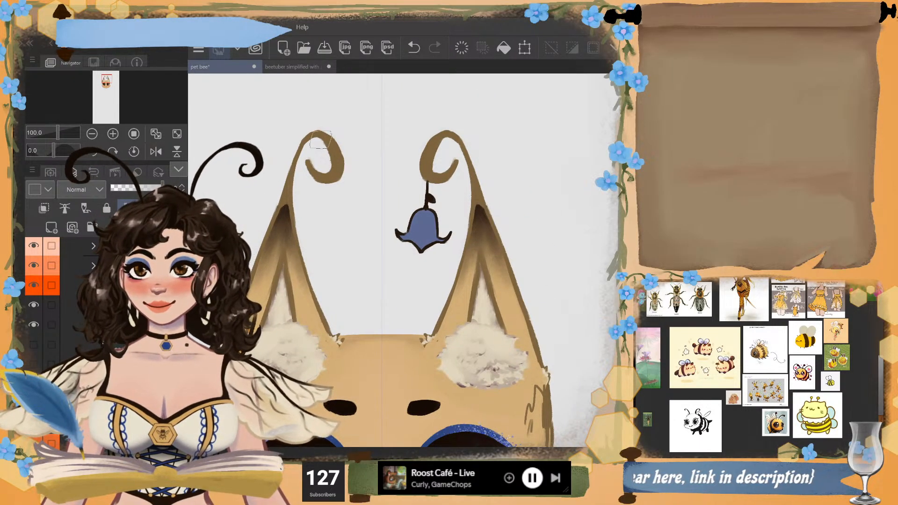
pyautogui.moveTo(480, 185)
pyautogui.mouseDown()
pyautogui.moveTo(441, 129)
pyautogui.moveTo(427, 182)
pyautogui.moveTo(457, 174)
pyautogui.moveTo(440, 170)
pyautogui.moveTo(462, 129)
pyautogui.moveTo(475, 182)
pyautogui.moveTo(463, 233)
pyautogui.moveTo(474, 189)
pyautogui.moveTo(509, 243)
pyautogui.moveTo(474, 146)
pyautogui.moveTo(480, 209)
pyautogui.moveTo(461, 158)
pyautogui.moveTo(427, 157)
pyautogui.mouseUp()
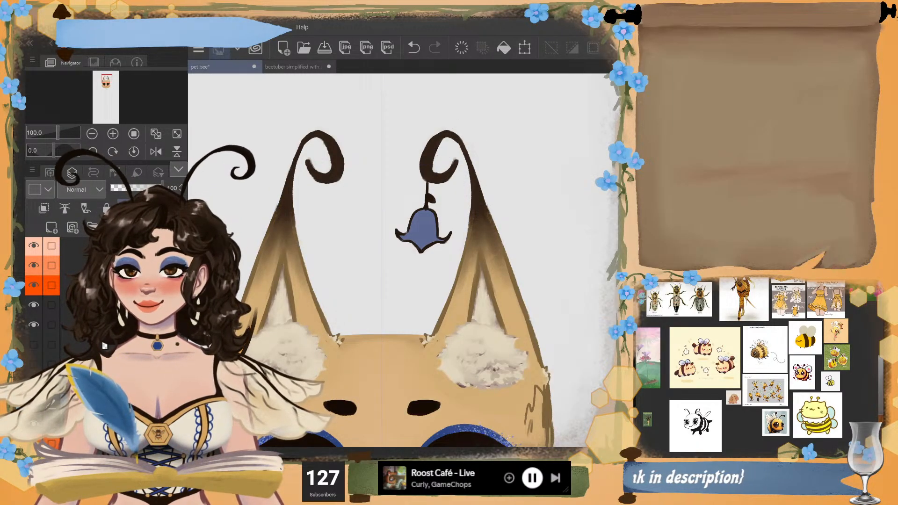
# - Examine the whole face with its brown outlines and dark antennae, including the side between ear and cheek fluff
pyautogui.scroll(-2, 427, 157)
pyautogui.scroll(-3, 402, 258)
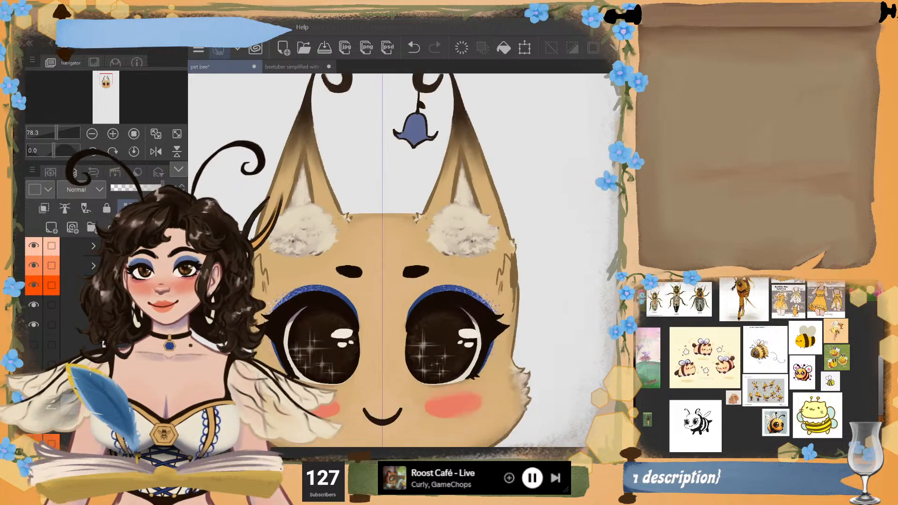
pyautogui.scroll(-1, 402, 257)
pyautogui.scroll(1, 402, 257)
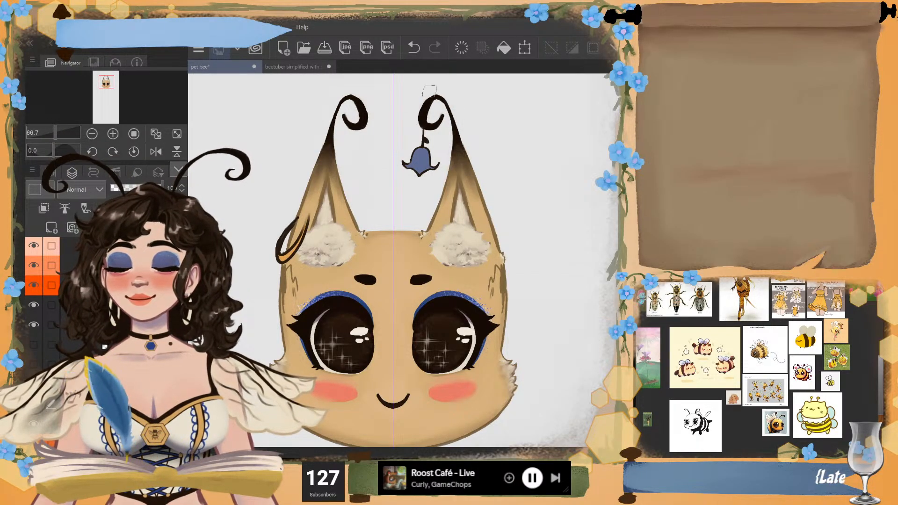
pyautogui.scroll(-2, 393, 260)
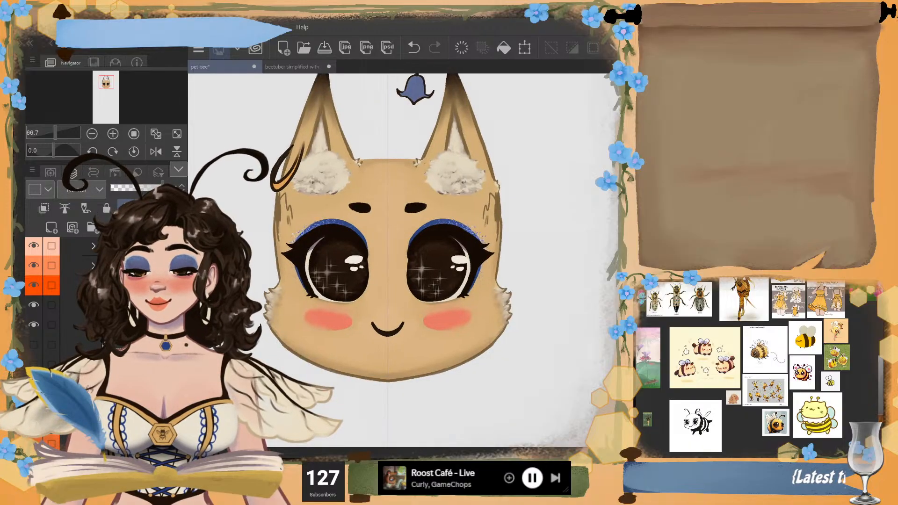
pyautogui.scroll(-1, 393, 260)
pyautogui.scroll(5, 344, 248)
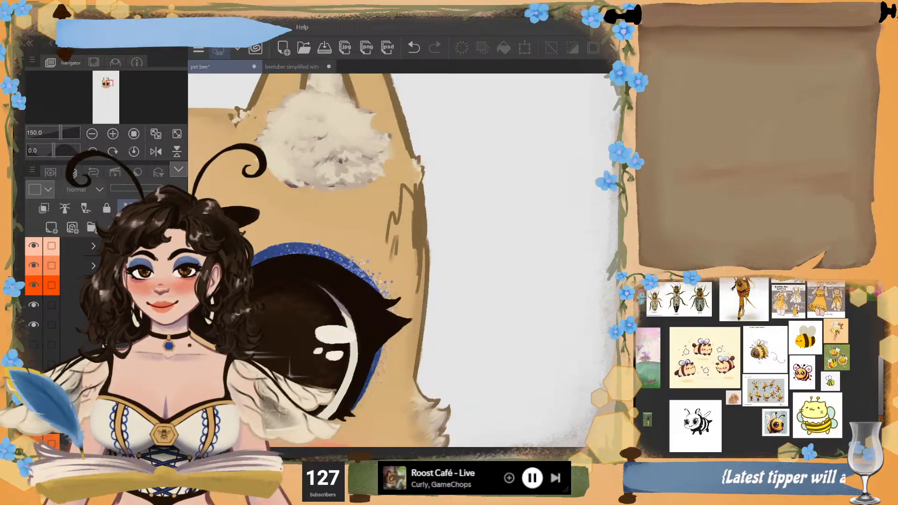
# - Try to cover the stray brown strokes between the right ear and eye with a large skin-coloured brush, undoing the strokes
pyautogui.moveTo(422, 176); pyautogui.dragTo(388, 242)
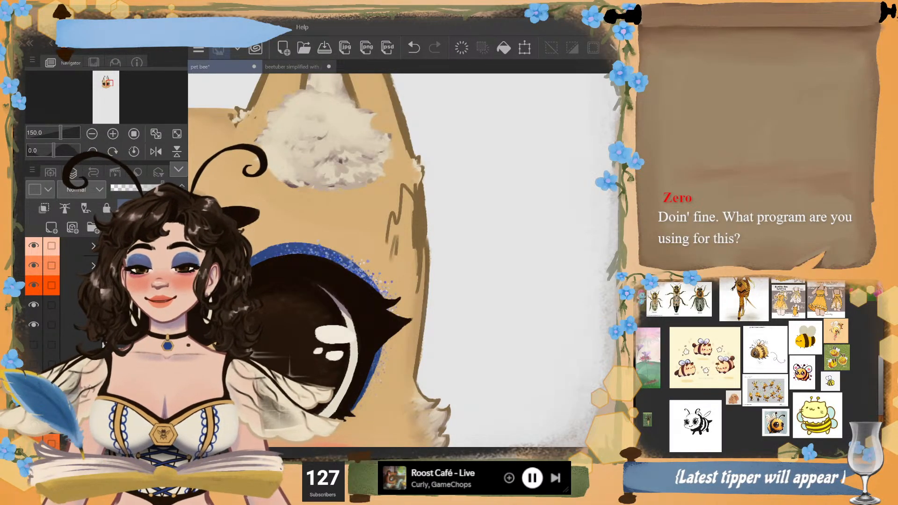
pyautogui.hotkey('ctrl', 'z')
pyautogui.hotkey('ctrl', 'z')
pyautogui.hotkey('ctrl', 'z')
pyautogui.hotkey('ctrl', 'z')
pyautogui.hotkey('ctrl', 'z')
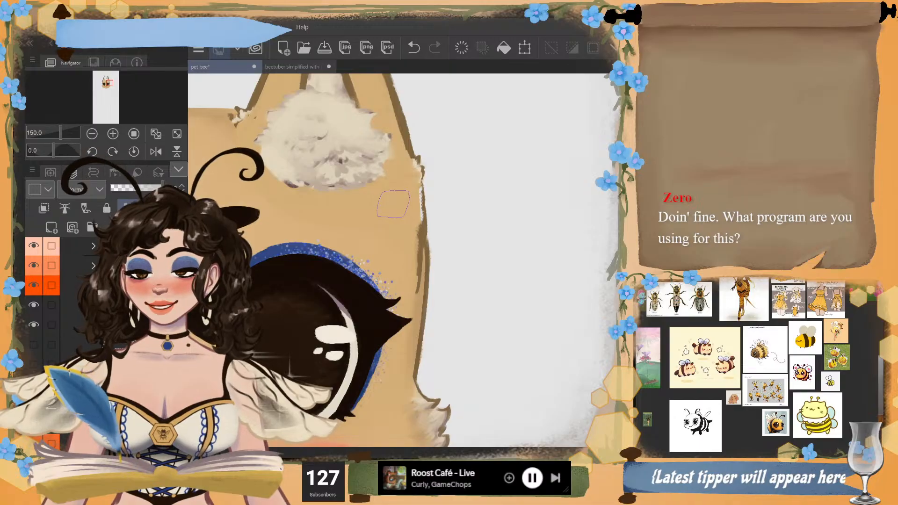
# - Reduce the brush size and paint skin colour over the stray brown strokes along the inside of the head's right outline
pyautogui.press('[')
pyautogui.press('[')
pyautogui.press('[')
pyautogui.moveTo(382, 251)
pyautogui.mouseDown()
pyautogui.moveTo(384, 222)
pyautogui.moveTo(392, 254)
pyautogui.moveTo(407, 227)
pyautogui.moveTo(409, 178)
pyautogui.moveTo(408, 295)
pyautogui.mouseUp()
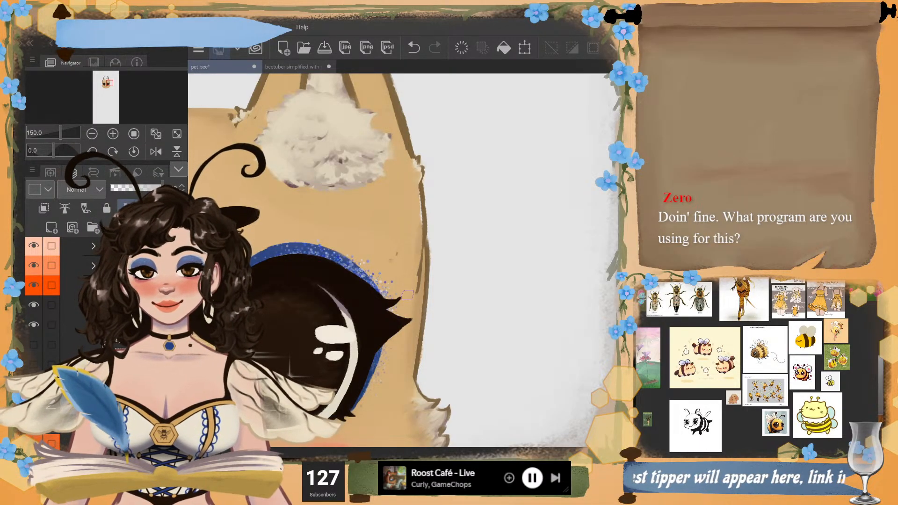
pyautogui.hotkey('ctrl', 'z')
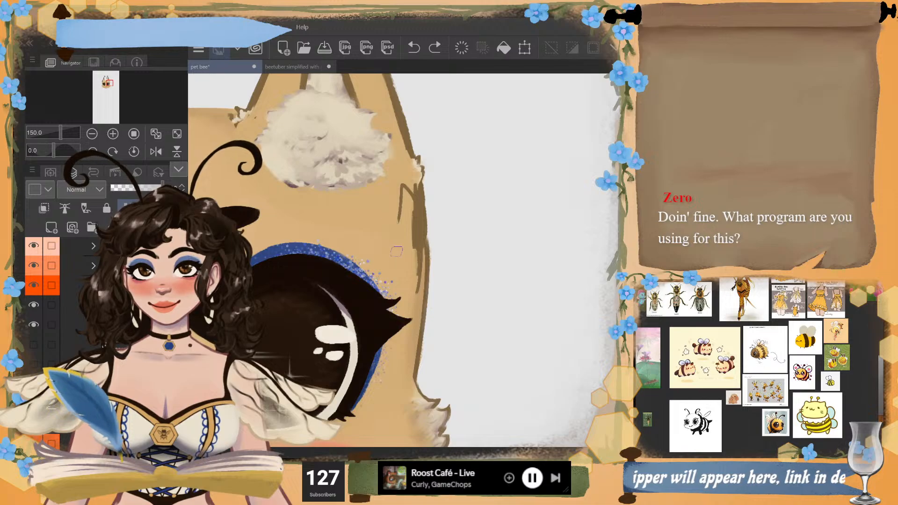
pyautogui.moveTo(404, 180)
pyautogui.mouseDown()
pyautogui.moveTo(410, 257)
pyautogui.moveTo(414, 179)
pyautogui.moveTo(413, 304)
pyautogui.mouseUp()
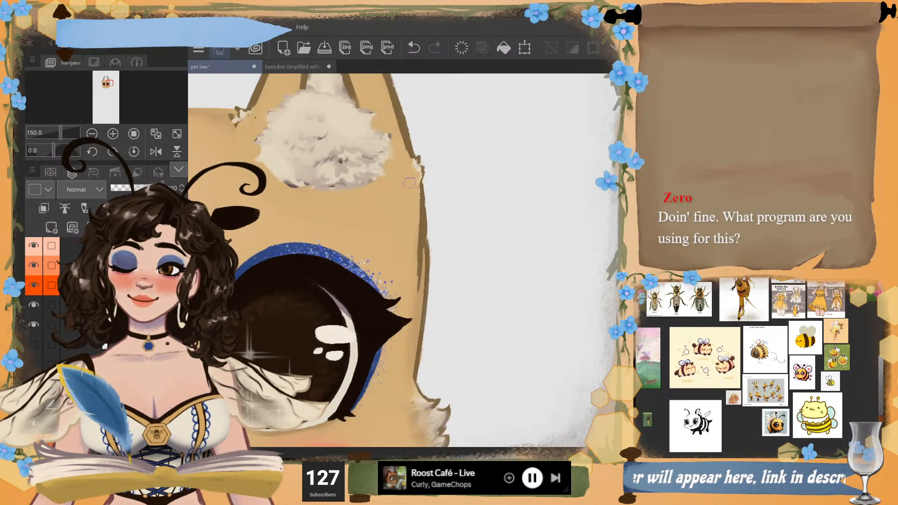
pyautogui.moveTo(410, 183)
pyautogui.mouseDown()
pyautogui.moveTo(416, 302)
pyautogui.moveTo(414, 291)
pyautogui.mouseUp()
pyautogui.moveTo(415, 184); pyautogui.dragTo(419, 289)
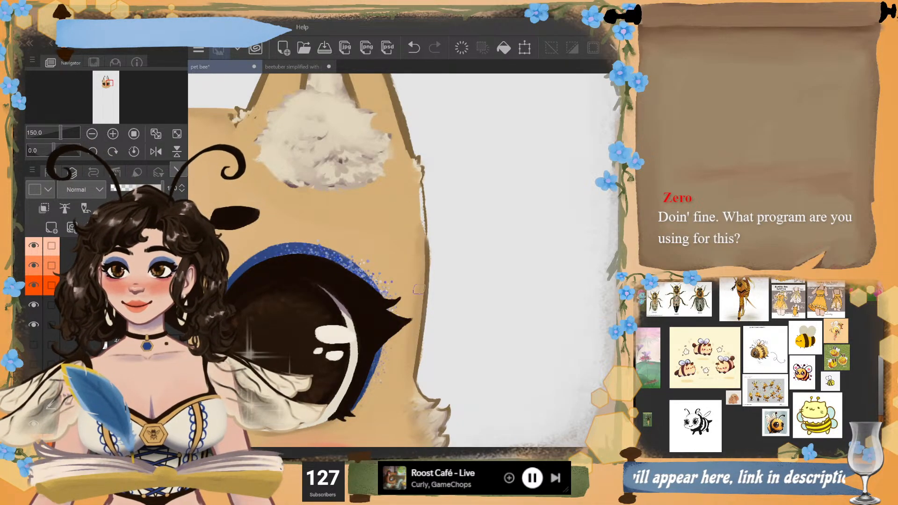
pyautogui.moveTo(412, 180); pyautogui.dragTo(411, 270)
pyautogui.moveTo(421, 180); pyautogui.dragTo(414, 227)
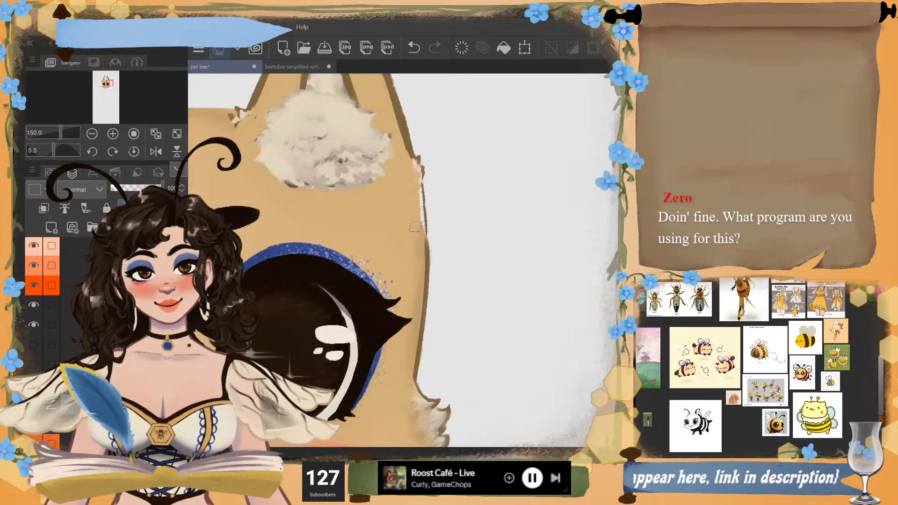
pyautogui.hotkey('ctrl', 'z')
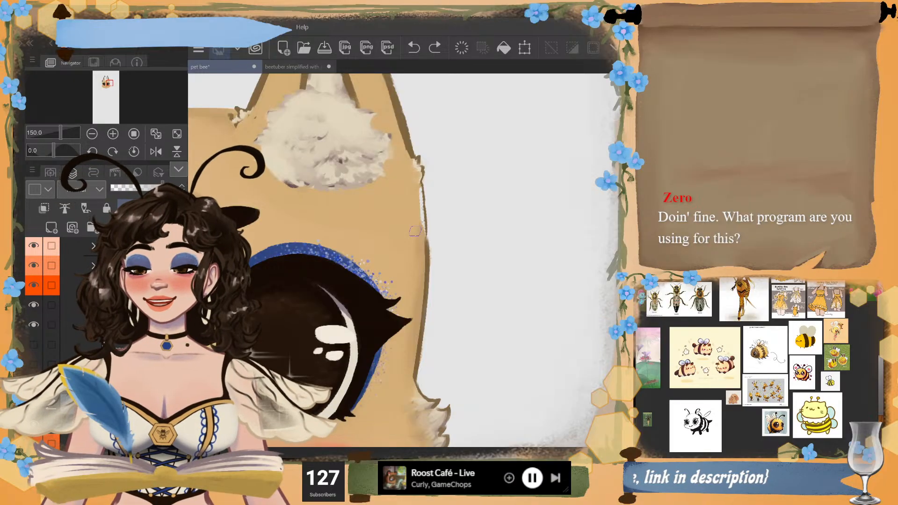
# - Sample nearby skin tones and smooth the shading along the right head outline below the ear, redoing unsatisfactory strokes
pyautogui.scroll(2, 415, 231)
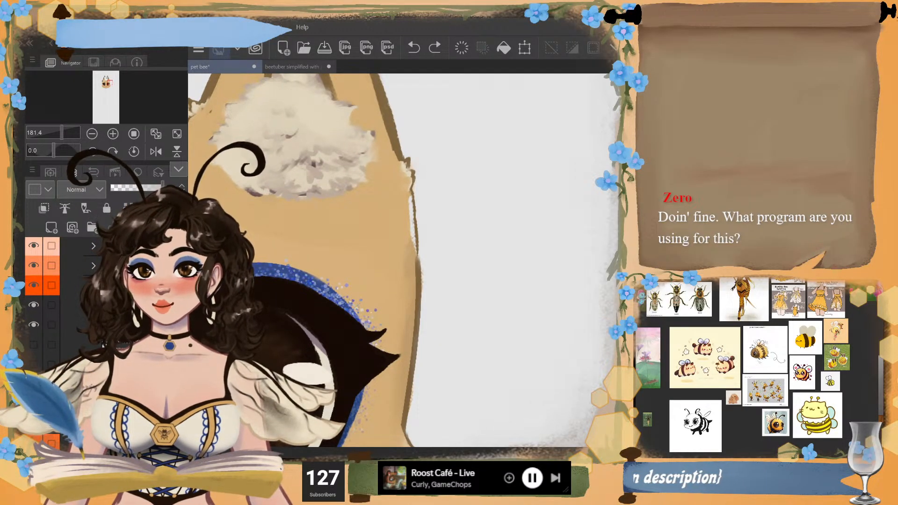
pyautogui.keyDown('alt'); pyautogui.click(397, 188); pyautogui.keyUp('alt')
pyautogui.moveTo(405, 197)
pyautogui.mouseDown()
pyautogui.moveTo(408, 231)
pyautogui.moveTo(402, 187)
pyautogui.moveTo(409, 290)
pyautogui.mouseUp()
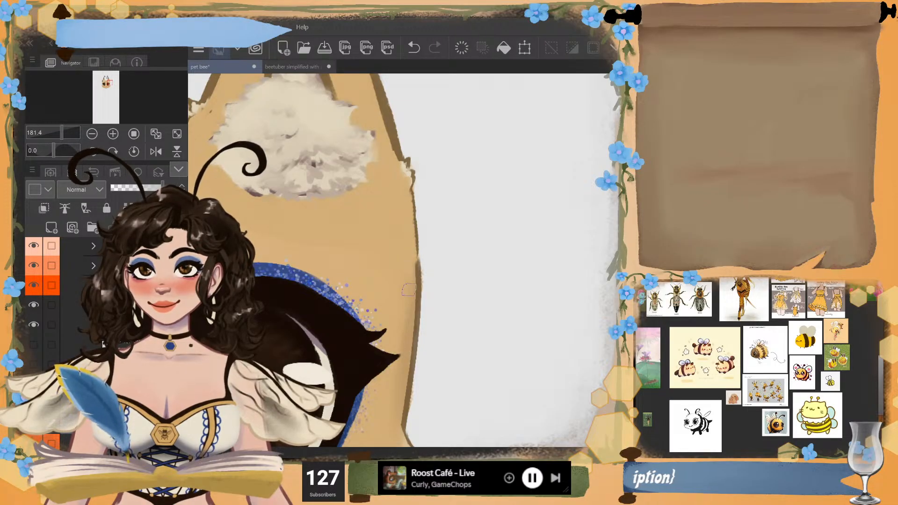
pyautogui.hotkey('ctrl', 'z')
pyautogui.keyDown('alt'); pyautogui.click(407, 330); pyautogui.keyUp('alt')
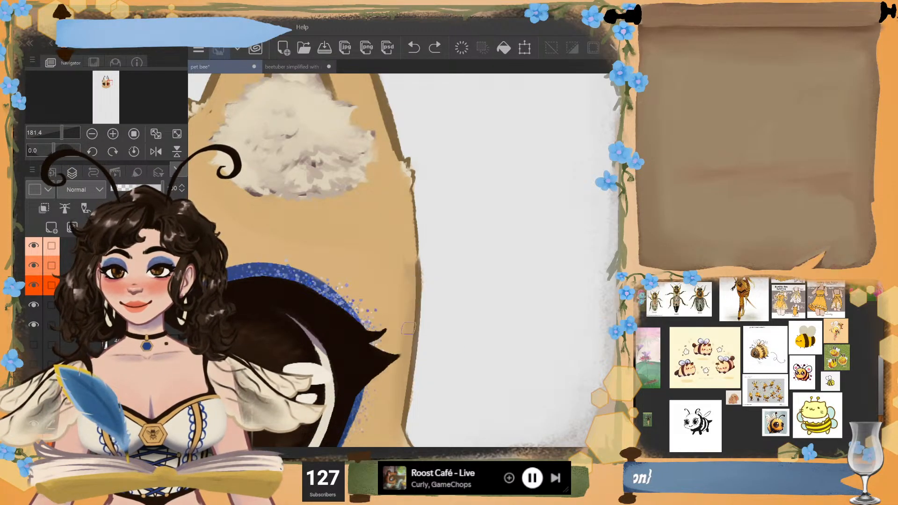
pyautogui.moveTo(415, 248)
pyautogui.mouseDown()
pyautogui.moveTo(415, 190)
pyautogui.moveTo(409, 278)
pyautogui.mouseUp()
pyautogui.hotkey('ctrl', 'z')
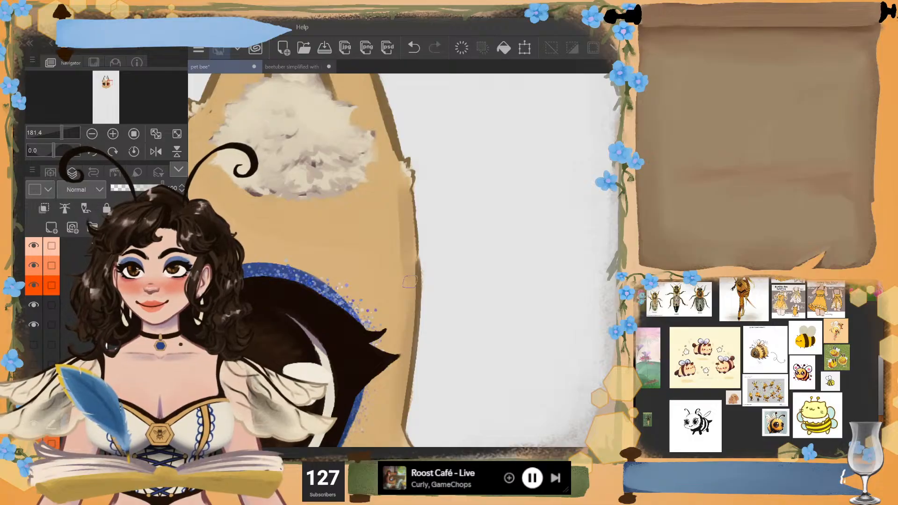
pyautogui.hotkey('ctrl', 'z')
pyautogui.moveTo(406, 193); pyautogui.dragTo(412, 278)
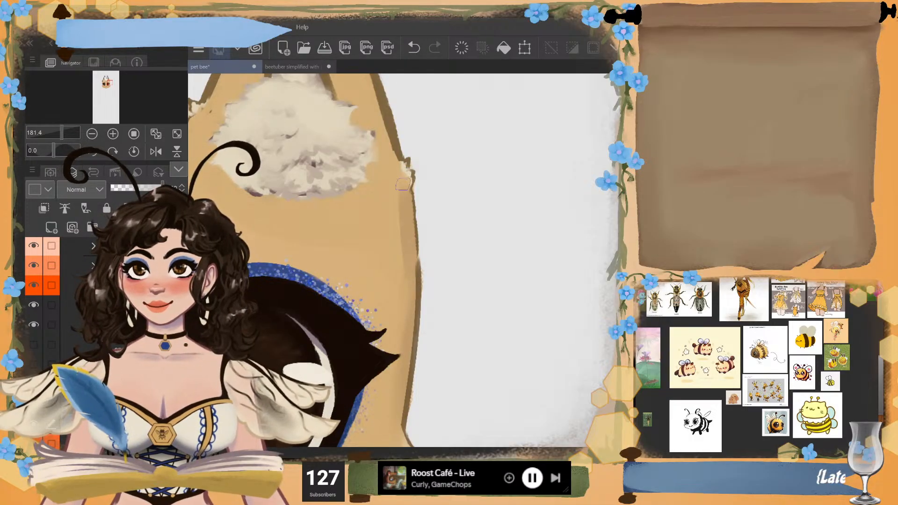
pyautogui.keyDown('alt'); pyautogui.click(395, 211); pyautogui.keyUp('alt')
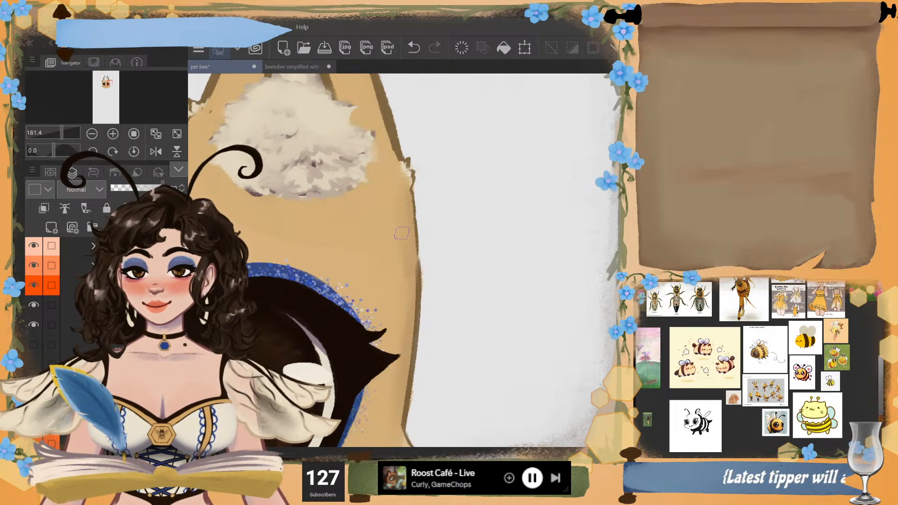
pyautogui.hotkey('ctrl', 'alt', '0')
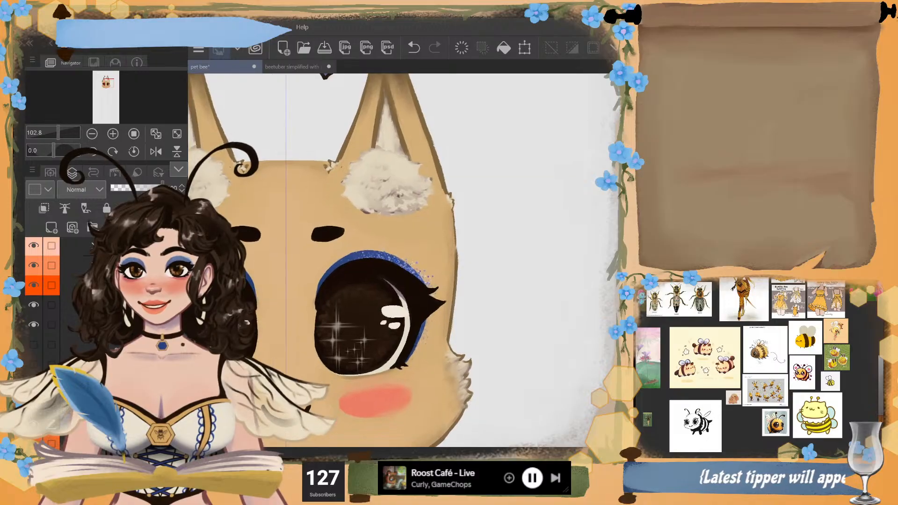
# - Identify the ears' layer folder by toggling its visibility, leave it visible and select a layer inside it for painting
pyautogui.hotkey('ctrl', '-')
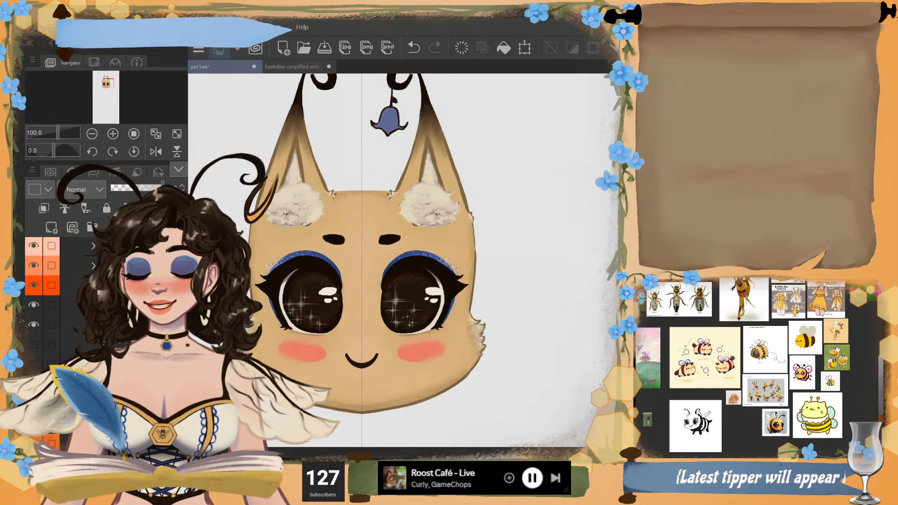
pyautogui.hotkey('ctrl', 'shift', 'n')
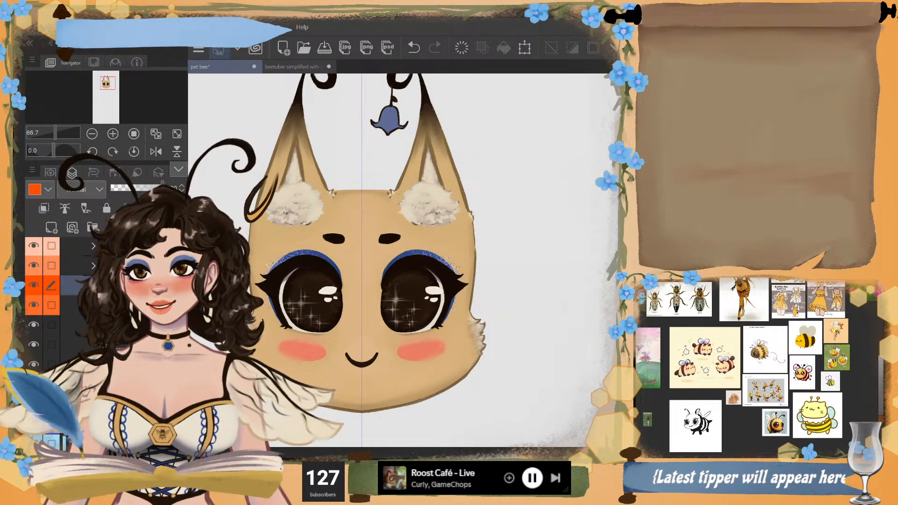
pyautogui.click(34, 285)
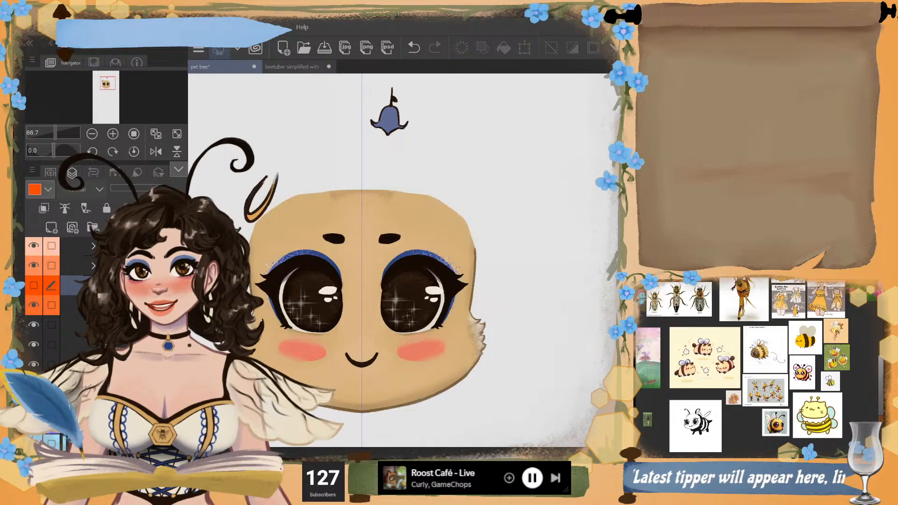
pyautogui.click(34, 285)
pyautogui.click(34, 285)
pyautogui.click(34, 284)
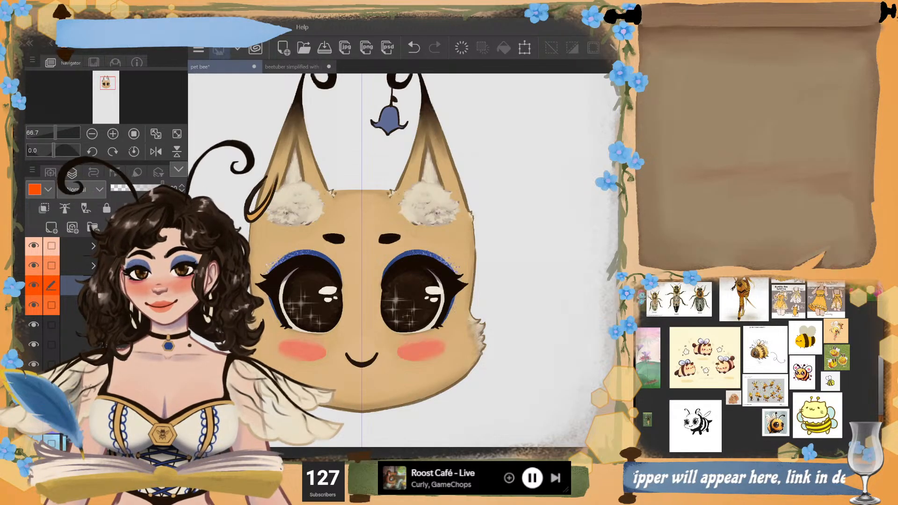
pyautogui.click(93, 286)
pyautogui.click(117, 384)
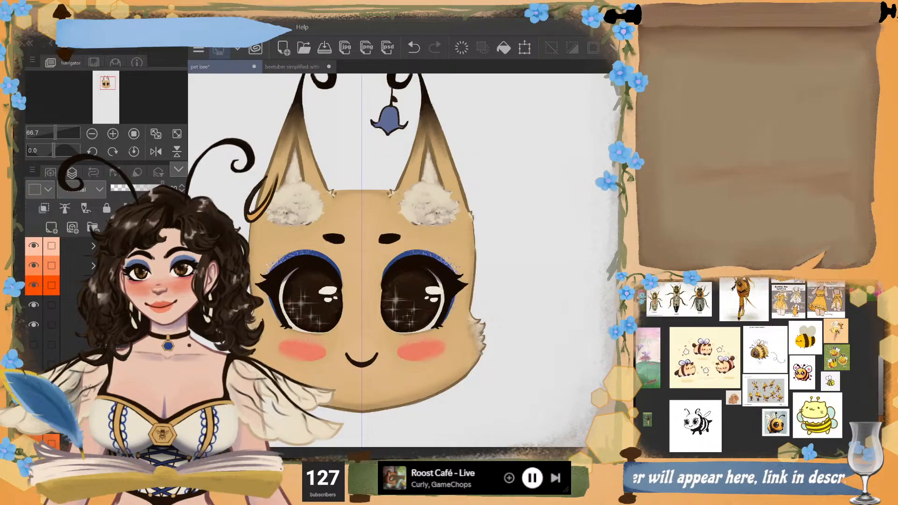
# - Paint dark purple strokes along the right-hand edge of the right ear's inner opening, from its tip down to the fluff
pyautogui.scroll(6, 518, 229)
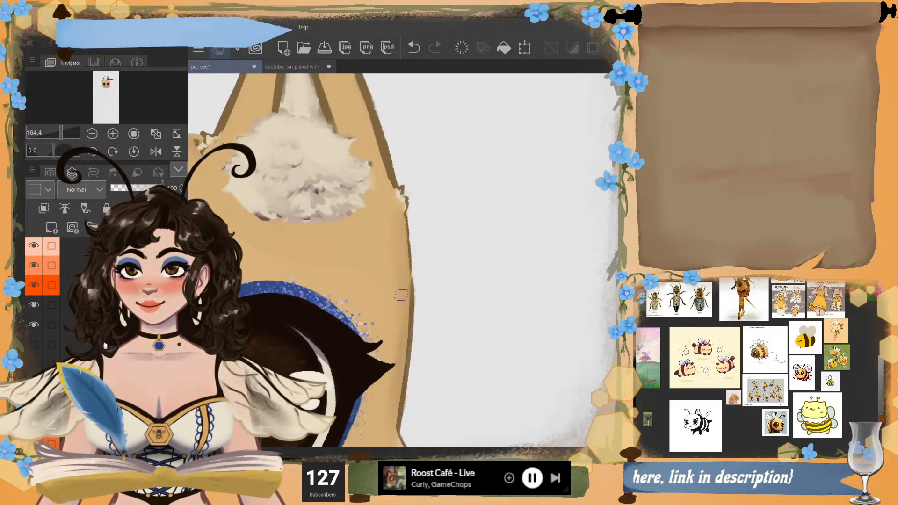
pyautogui.scroll(-5, 401, 295)
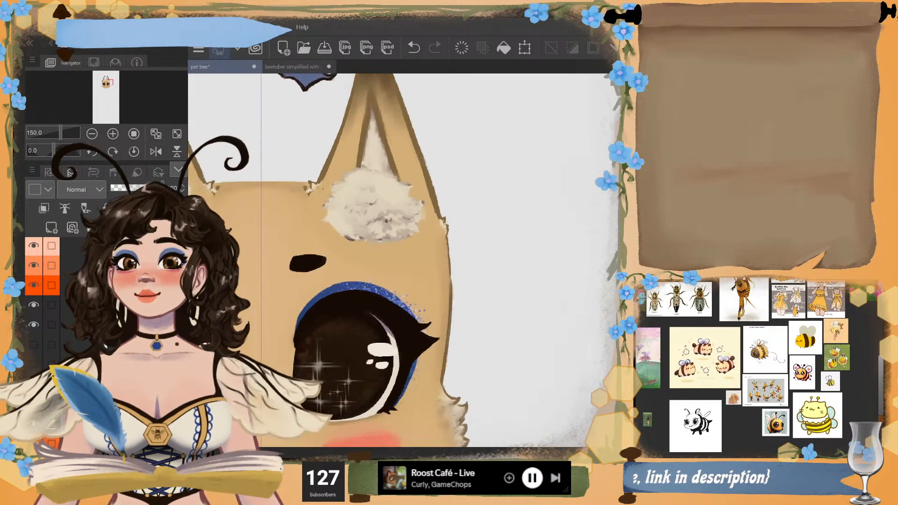
pyautogui.scroll(3, 401, 260)
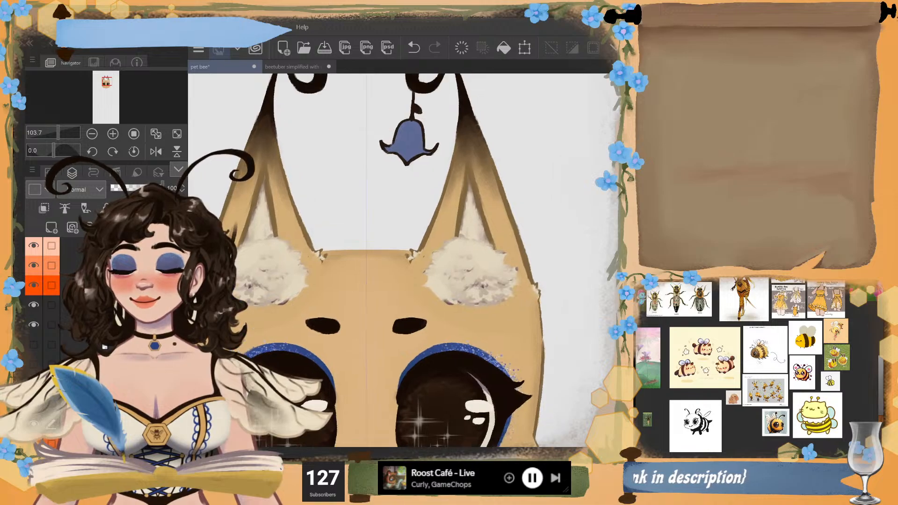
pyautogui.scroll(2, 552, 248)
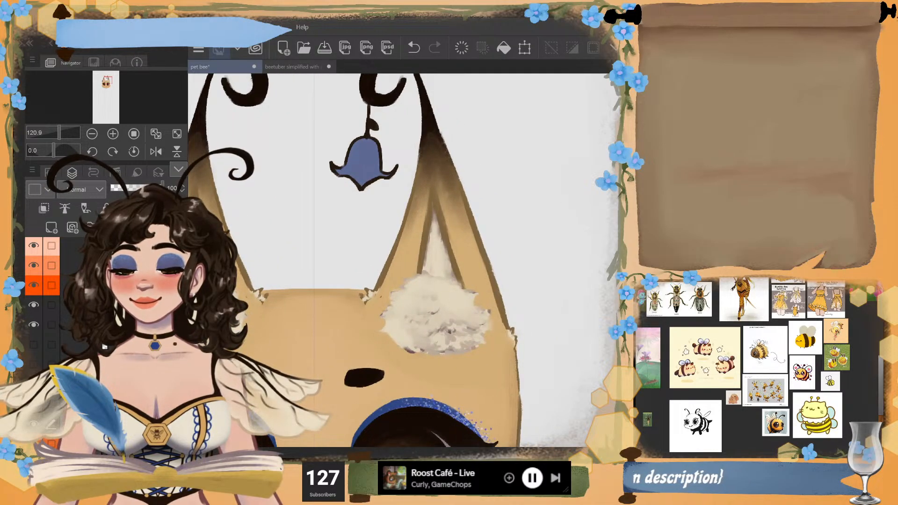
pyautogui.scroll(-2, 468, 288)
pyautogui.scroll(3, 552, 248)
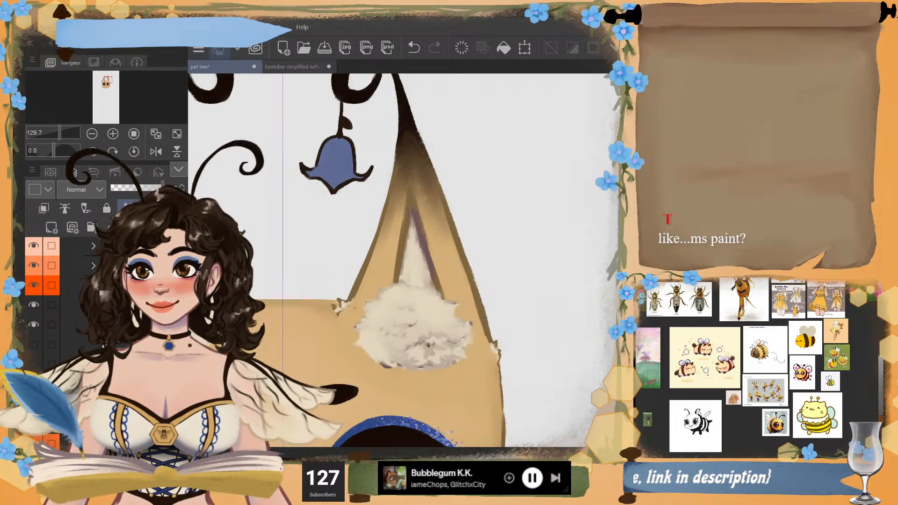
pyautogui.moveTo(413, 214); pyautogui.dragTo(431, 267)
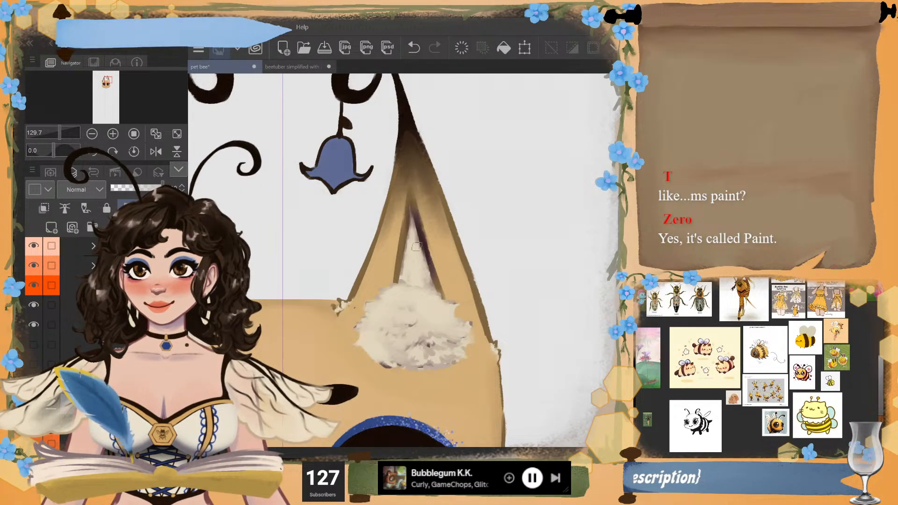
pyautogui.moveTo(410, 186); pyautogui.dragTo(423, 247)
pyautogui.moveTo(414, 214); pyautogui.dragTo(425, 256)
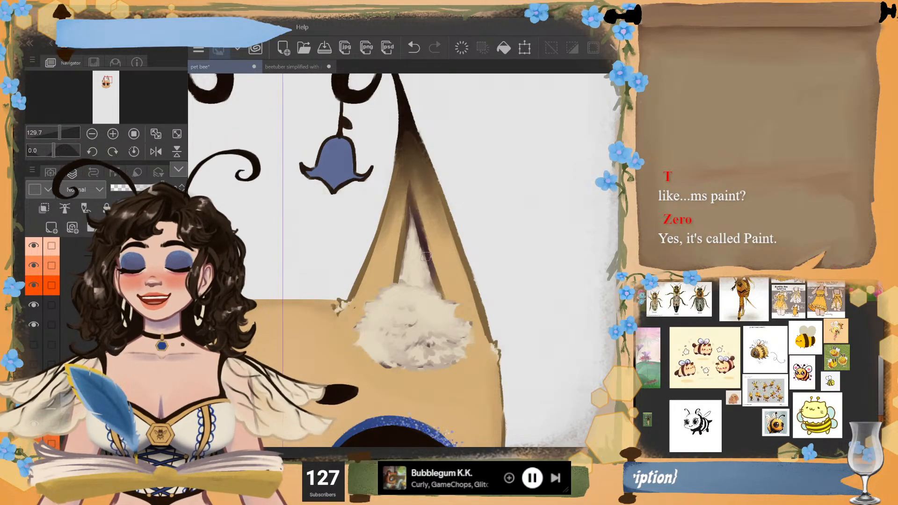
pyautogui.moveTo(411, 199); pyautogui.dragTo(419, 221)
pyautogui.moveTo(409, 181); pyautogui.dragTo(427, 282)
pyautogui.moveTo(409, 206); pyautogui.dragTo(435, 282)
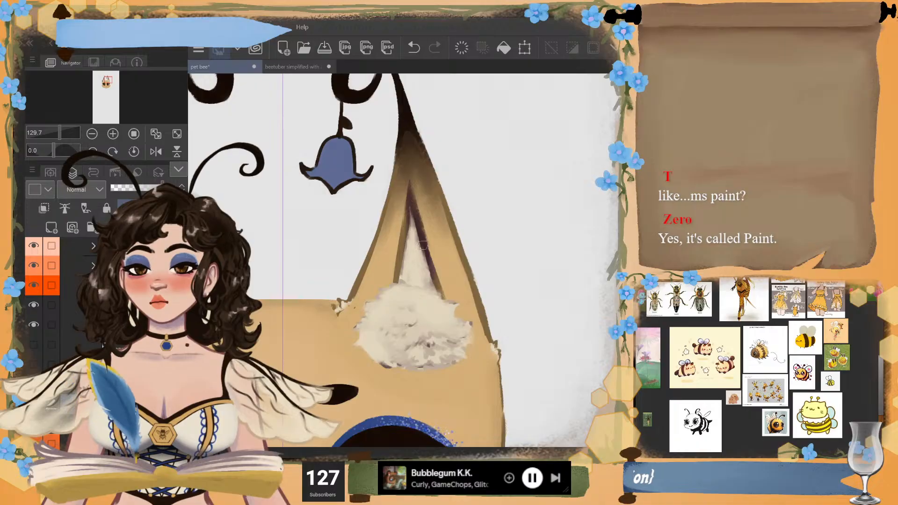
# - Darken the left-hand edge of the right ear's inner opening and touch up the line opposite in the same purple
pyautogui.moveTo(409, 215); pyautogui.dragTo(406, 272)
pyautogui.moveTo(410, 194)
pyautogui.mouseDown()
pyautogui.moveTo(409, 276)
pyautogui.moveTo(401, 268)
pyautogui.mouseUp()
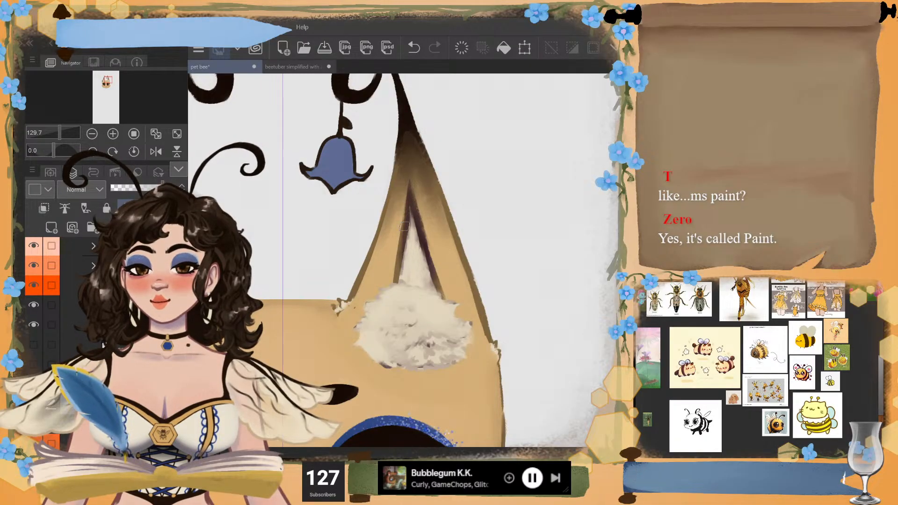
pyautogui.moveTo(404, 226)
pyautogui.mouseDown()
pyautogui.moveTo(400, 270)
pyautogui.moveTo(412, 173)
pyautogui.moveTo(411, 266)
pyautogui.moveTo(404, 249)
pyautogui.moveTo(406, 191)
pyautogui.moveTo(435, 288)
pyautogui.mouseUp()
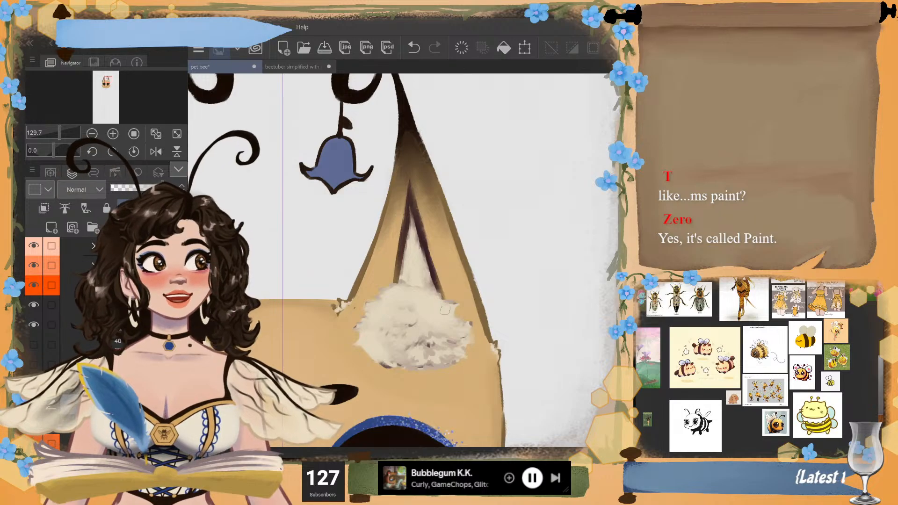
# - Shade the pale fur inside the right ear's opening with soft greyish purple between the dark edges and the fluff
pyautogui.moveTo(413, 216)
pyautogui.mouseDown()
pyautogui.moveTo(439, 298)
pyautogui.moveTo(409, 221)
pyautogui.moveTo(406, 276)
pyautogui.moveTo(414, 213)
pyautogui.moveTo(422, 268)
pyautogui.moveTo(407, 232)
pyautogui.moveTo(433, 283)
pyautogui.moveTo(409, 206)
pyautogui.moveTo(425, 282)
pyautogui.mouseUp()
pyautogui.moveTo(409, 234); pyautogui.dragTo(406, 271)
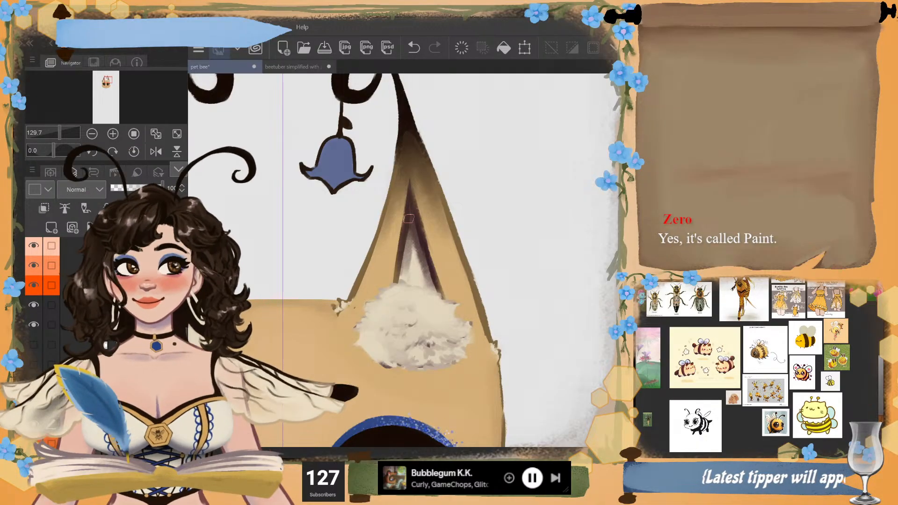
pyautogui.moveTo(413, 223); pyautogui.dragTo(410, 280)
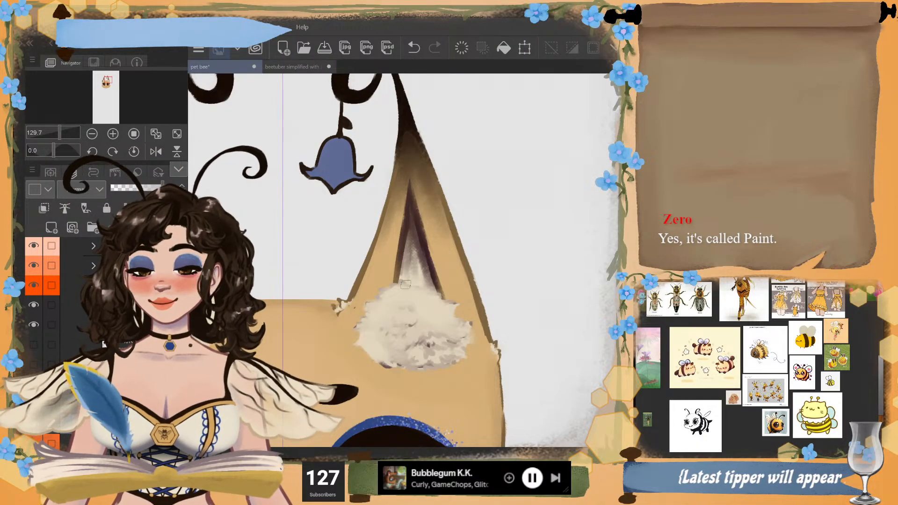
pyautogui.moveTo(407, 245)
pyautogui.mouseDown()
pyautogui.moveTo(405, 280)
pyautogui.moveTo(412, 231)
pyautogui.mouseUp()
pyautogui.moveTo(419, 291)
pyautogui.mouseDown()
pyautogui.moveTo(411, 226)
pyautogui.moveTo(409, 245)
pyautogui.mouseUp()
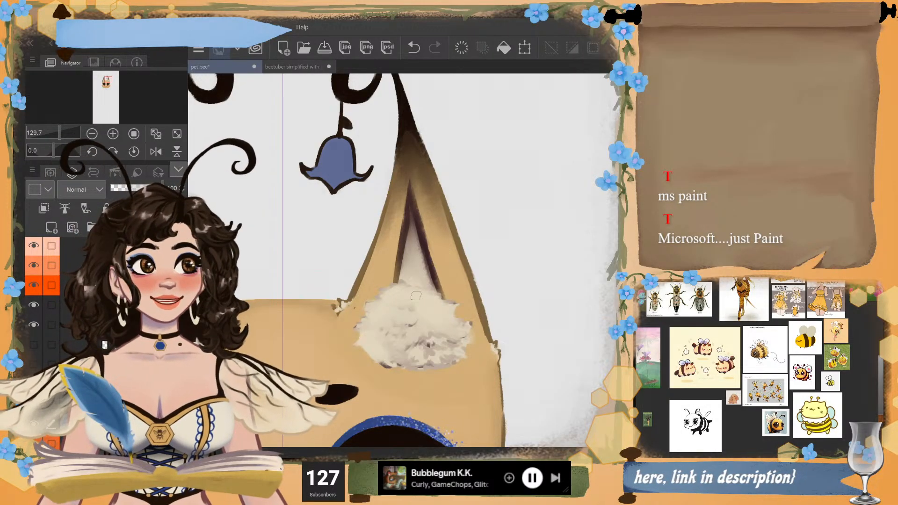
# - Redraw the stroke along the right-hand edge of the right ear's inner opening, undoing the first attempt
pyautogui.scroll(-3, 415, 296)
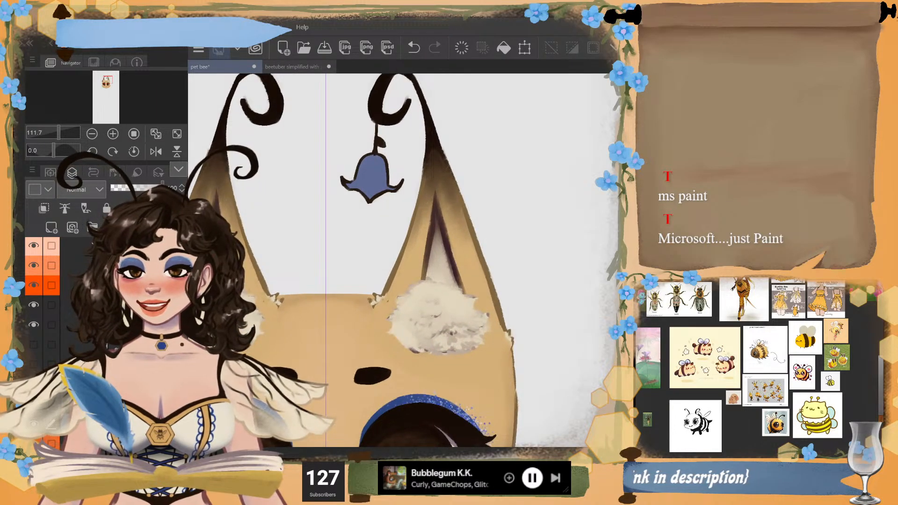
pyautogui.moveTo(437, 197); pyautogui.dragTo(464, 284)
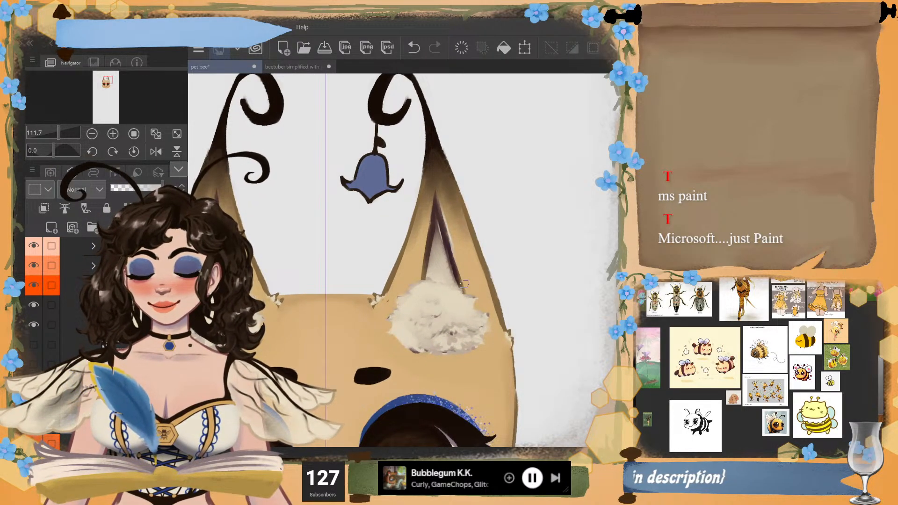
pyautogui.hotkey('ctrl', 'z')
pyautogui.moveTo(437, 200)
pyautogui.mouseDown()
pyautogui.moveTo(467, 291)
pyautogui.moveTo(441, 198)
pyautogui.moveTo(462, 287)
pyautogui.mouseUp()
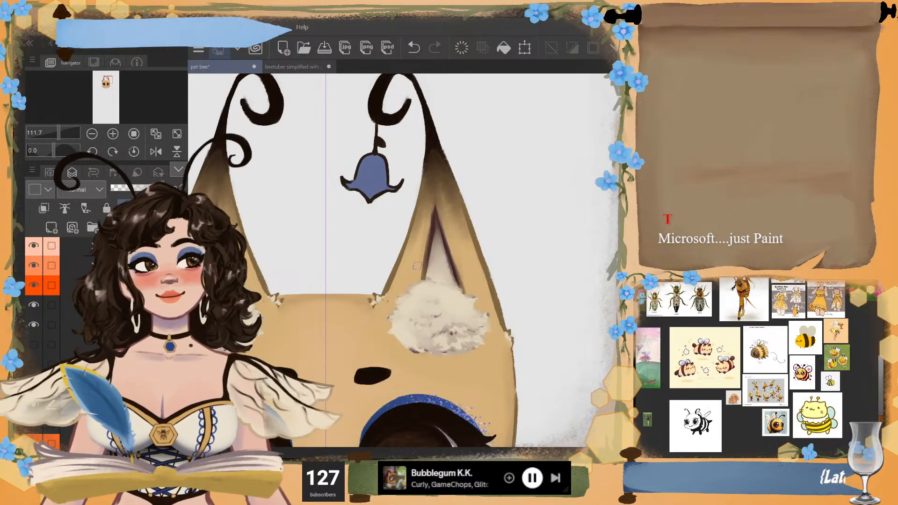
# - Examine the whole head, then look over the reference board, including the purple-haired blue creature and the bee pictures
pyautogui.scroll(-2, 417, 265)
pyautogui.scroll(-3, 417, 266)
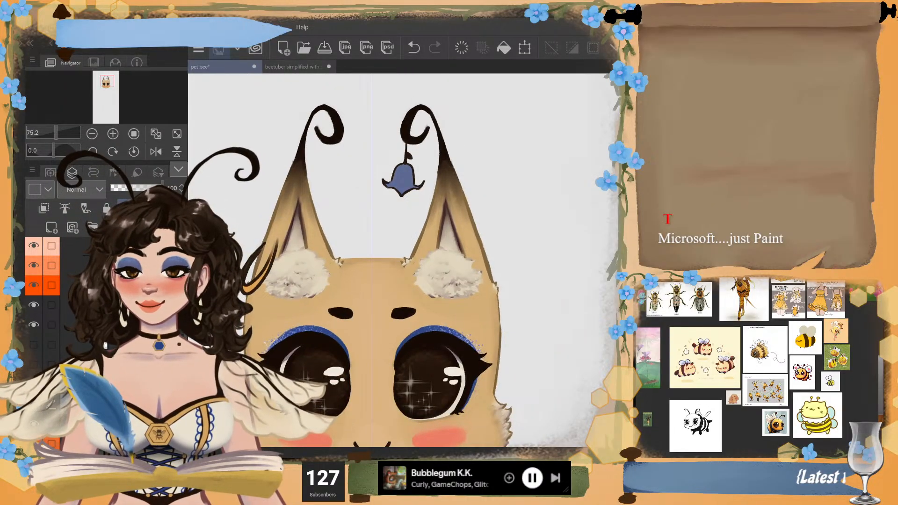
pyautogui.scroll(-2, 416, 265)
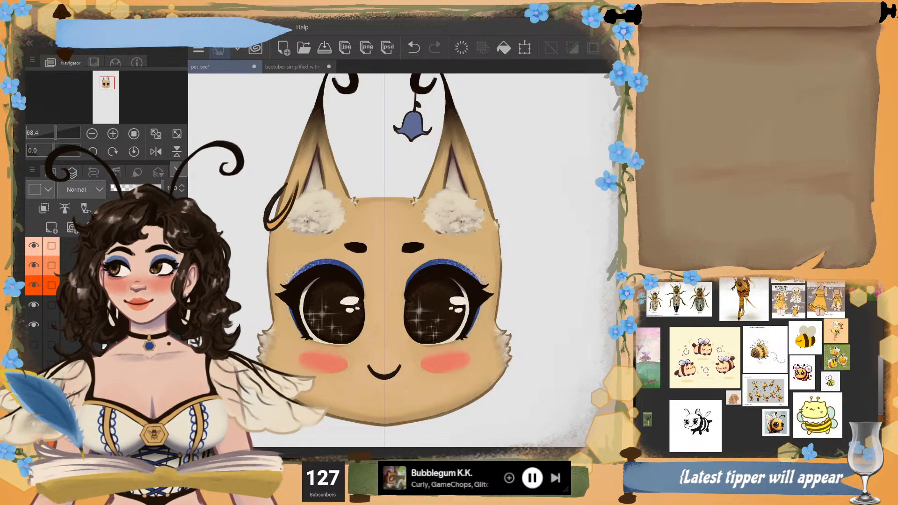
pyautogui.scroll(-2, 758, 365)
pyautogui.moveTo(759, 366); pyautogui.dragTo(821, 362)
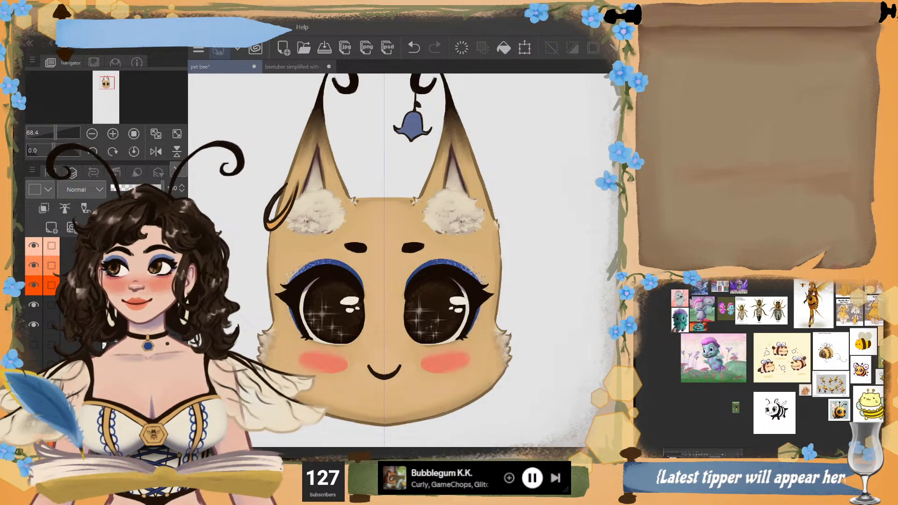
pyautogui.scroll(4, 818, 401)
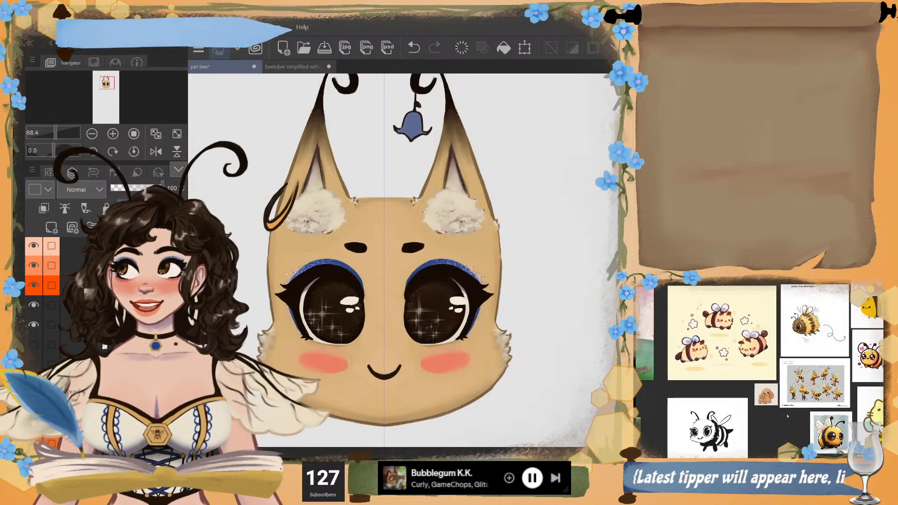
pyautogui.scroll(-4, 814, 387)
pyautogui.moveTo(704, 390); pyautogui.dragTo(687, 408)
pyautogui.scroll(-3, 813, 379)
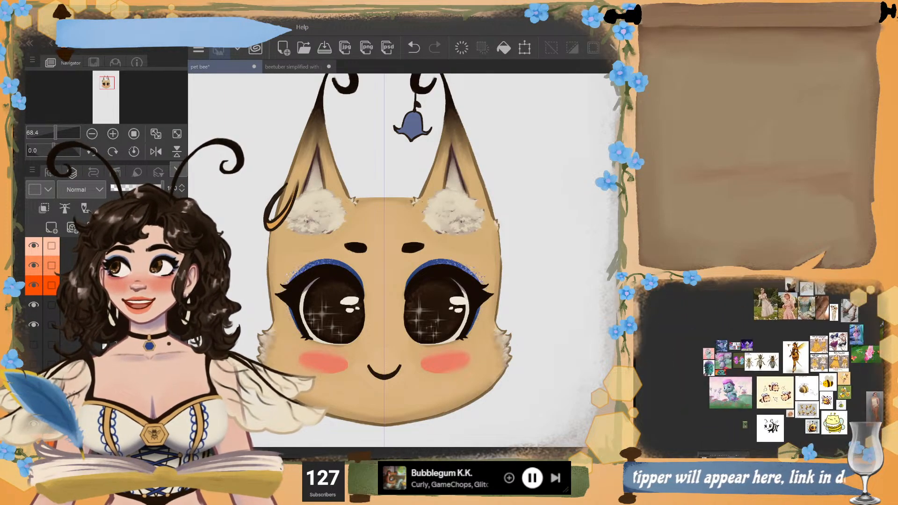
pyautogui.moveTo(813, 379)
pyautogui.mouseDown()
pyautogui.moveTo(749, 368)
pyautogui.moveTo(766, 333)
pyautogui.moveTo(721, 365)
pyautogui.moveTo(791, 390)
pyautogui.moveTo(842, 390)
pyautogui.moveTo(804, 396)
pyautogui.mouseUp()
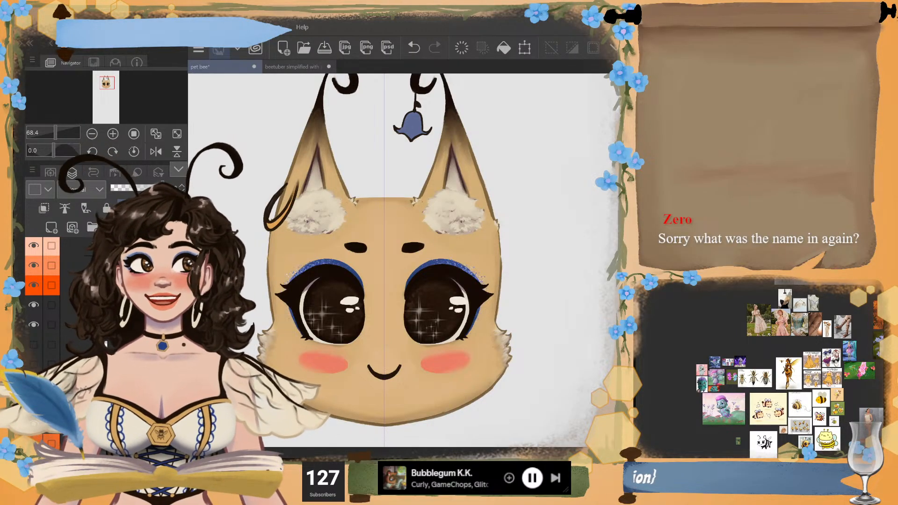
pyautogui.scroll(6, 736, 345)
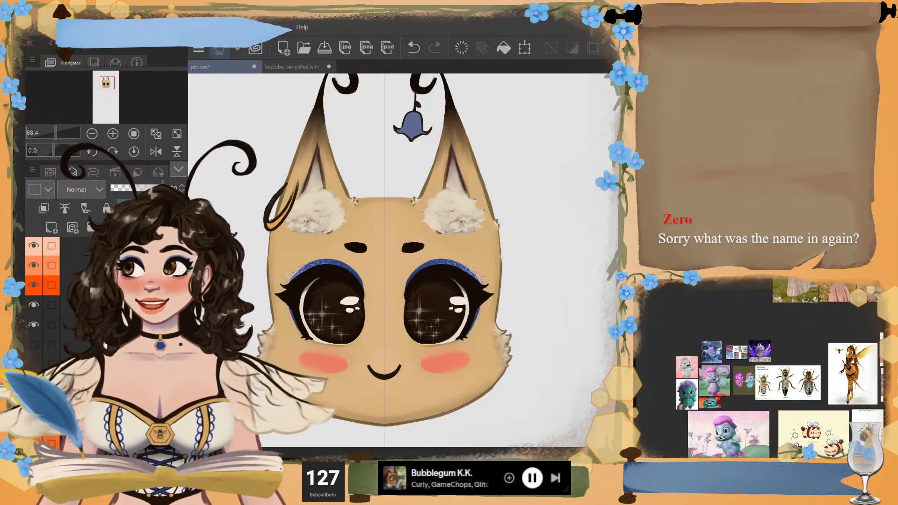
pyautogui.moveTo(814, 395); pyautogui.dragTo(733, 273)
pyautogui.scroll(2, 768, 389)
pyautogui.scroll(2, 749, 390)
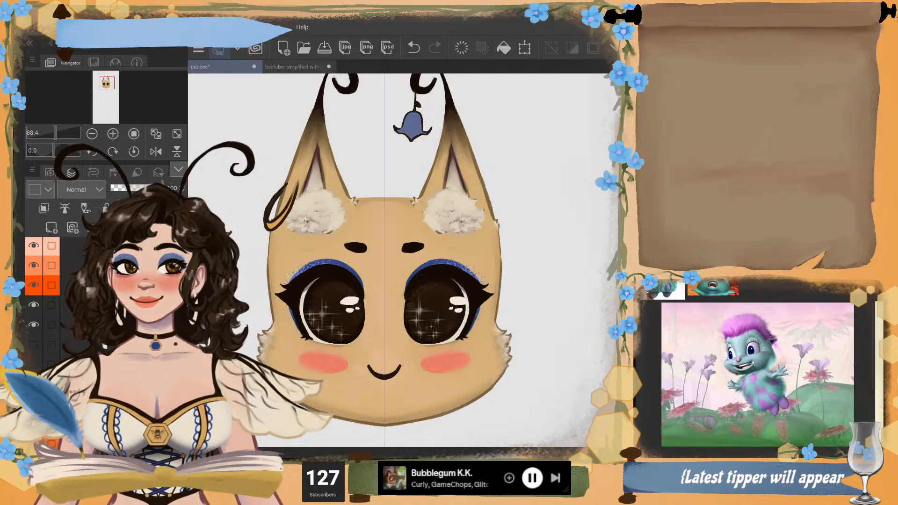
pyautogui.scroll(-4, 679, 420)
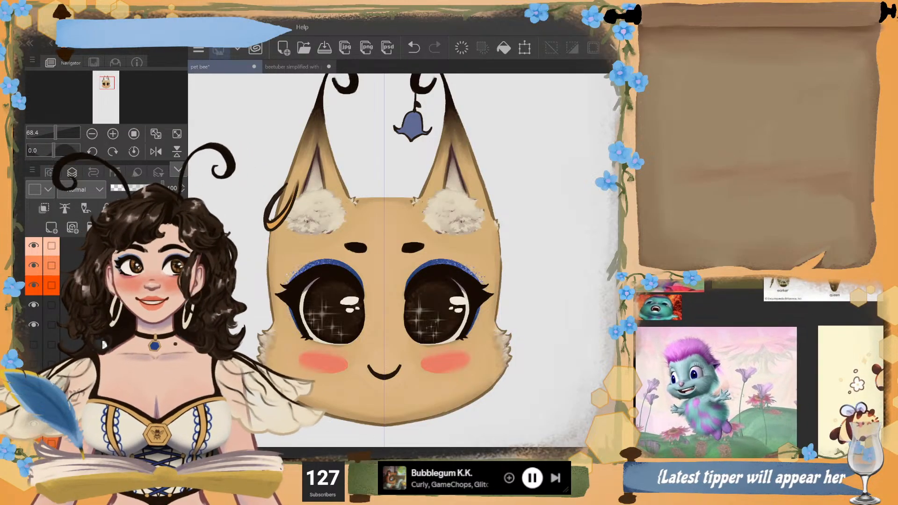
pyautogui.moveTo(742, 396); pyautogui.dragTo(676, 350)
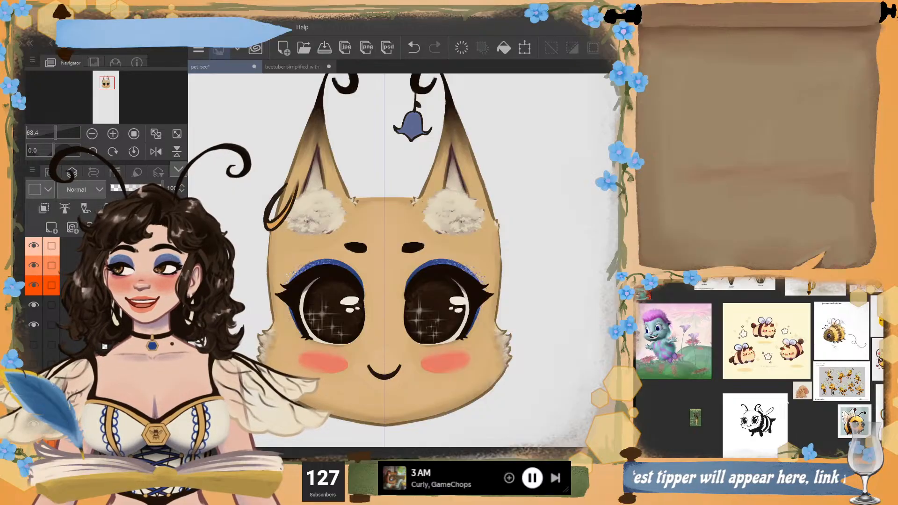
pyautogui.moveTo(807, 406); pyautogui.dragTo(724, 425)
pyautogui.scroll(-3, 716, 438)
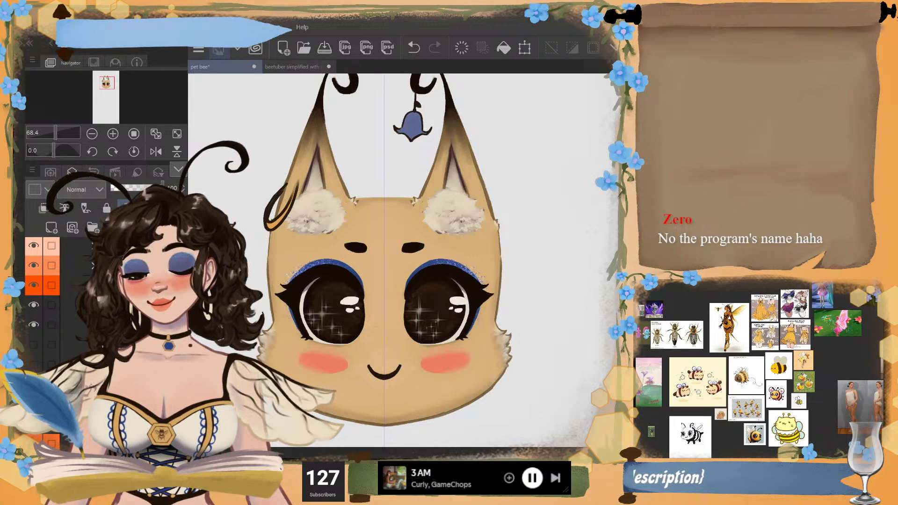
# - Examine the right ear's inner opening and fluff up close and against the whole head
pyautogui.scroll(4, 505, 75)
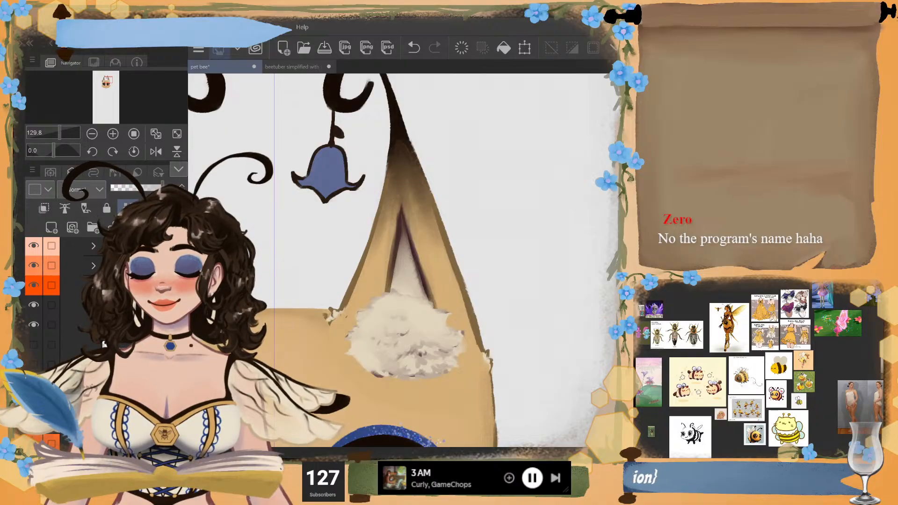
pyautogui.moveTo(421, 262); pyautogui.dragTo(402, 222)
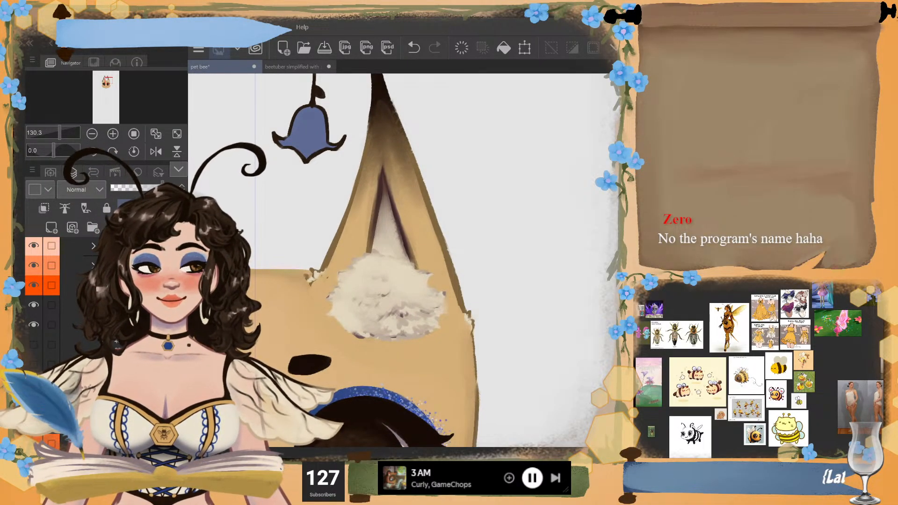
pyautogui.scroll(2, 412, 215)
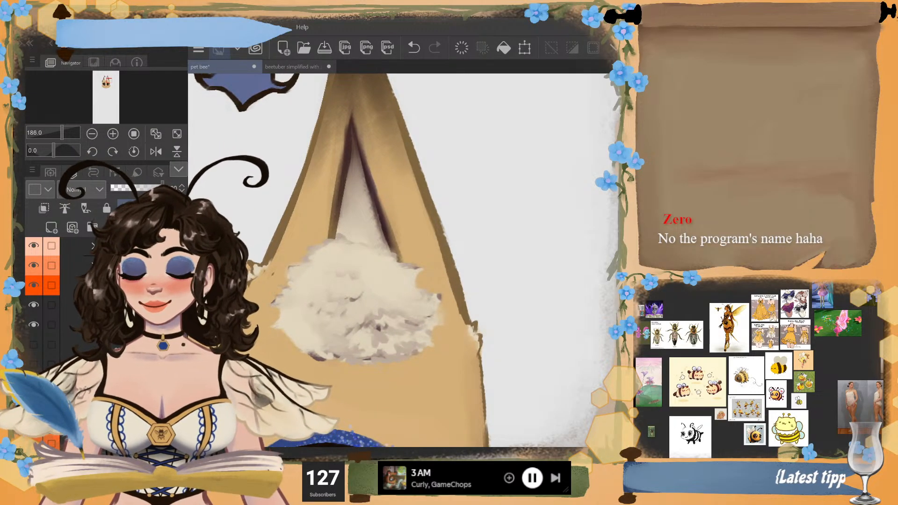
pyautogui.scroll(-2, 327, 260)
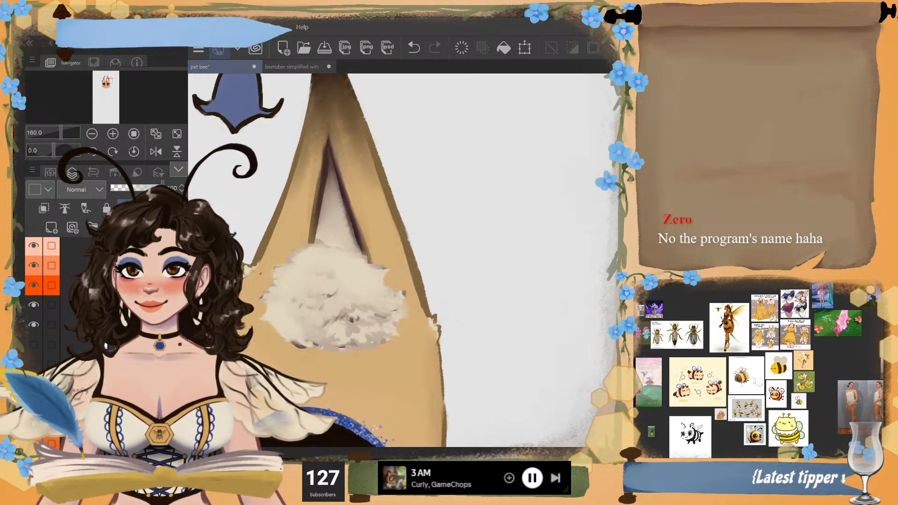
pyautogui.scroll(-1, 402, 260)
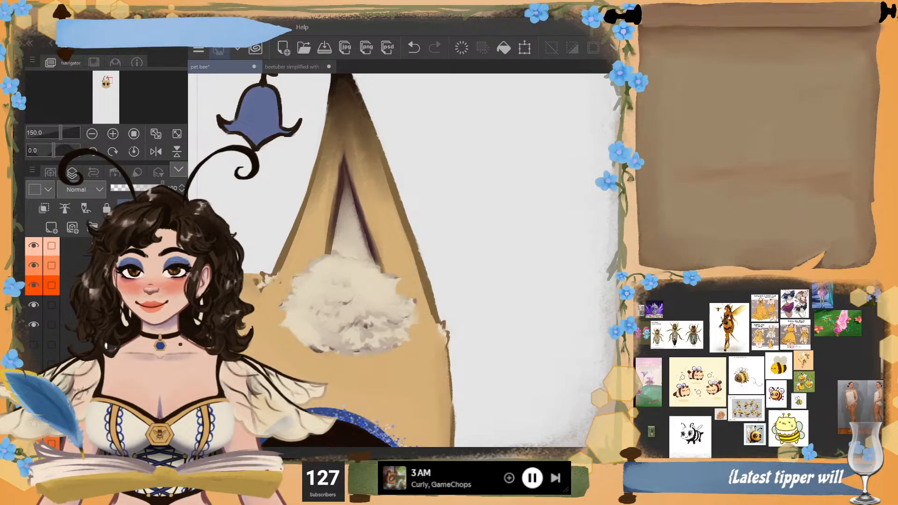
pyautogui.scroll(-2, 402, 260)
pyautogui.scroll(-2, 402, 260)
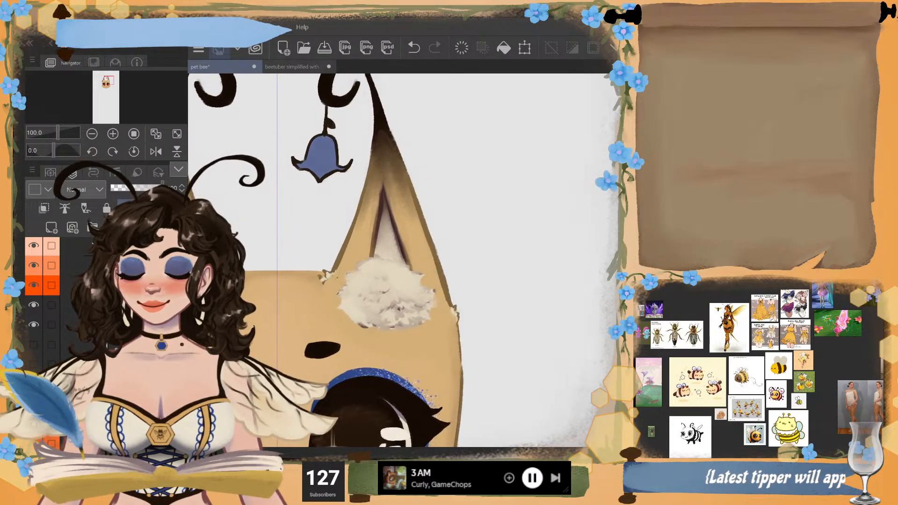
pyautogui.scroll(3, 482, 243)
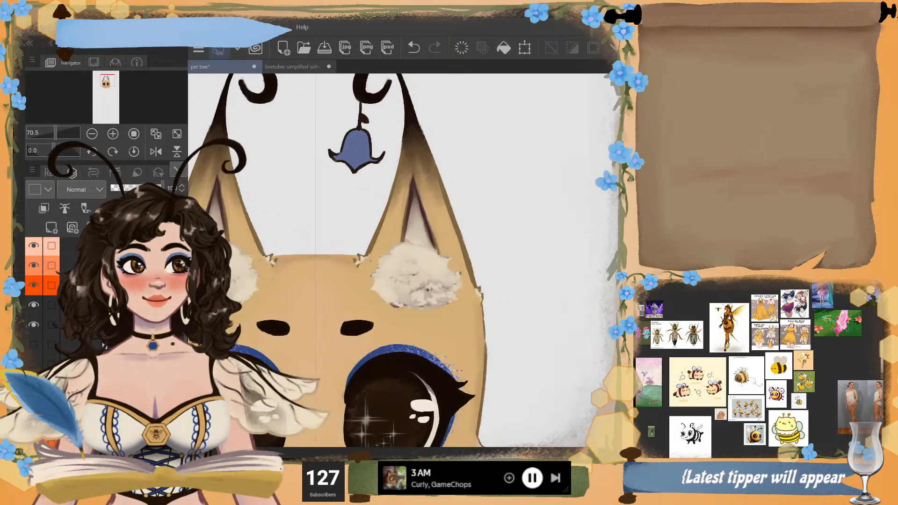
pyautogui.scroll(-1, 403, 261)
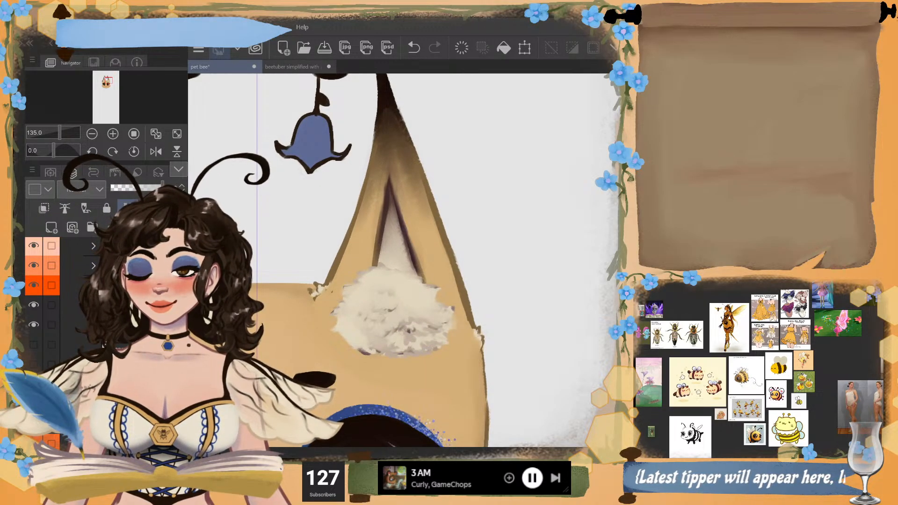
# - Hide the fluffy ball layer over the ears and rework the purple shading along the right-hand edge of the right ear's opening
pyautogui.click(34, 305)
pyautogui.click(33, 305)
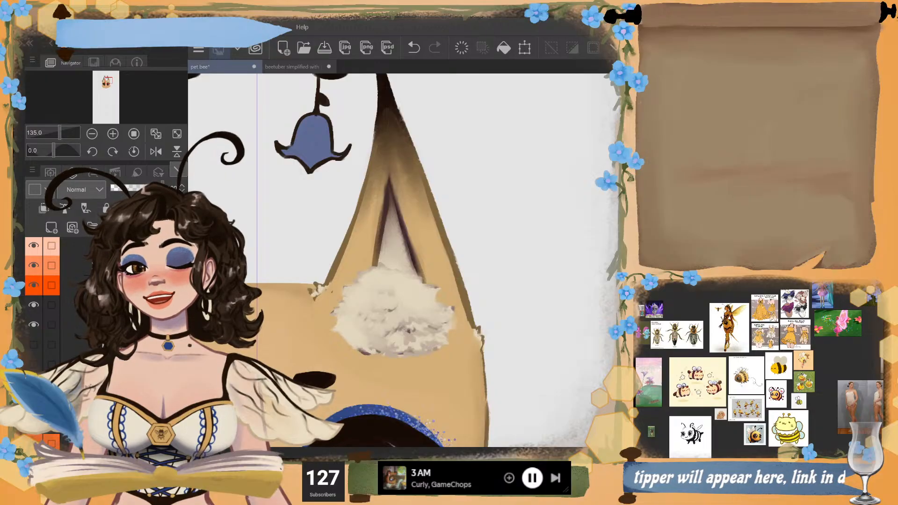
pyautogui.click(33, 404)
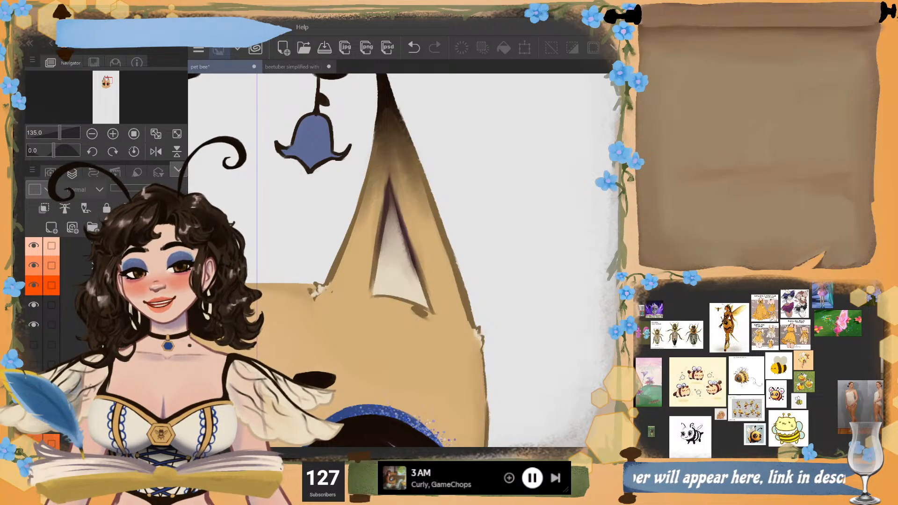
pyautogui.moveTo(406, 245); pyautogui.dragTo(426, 295)
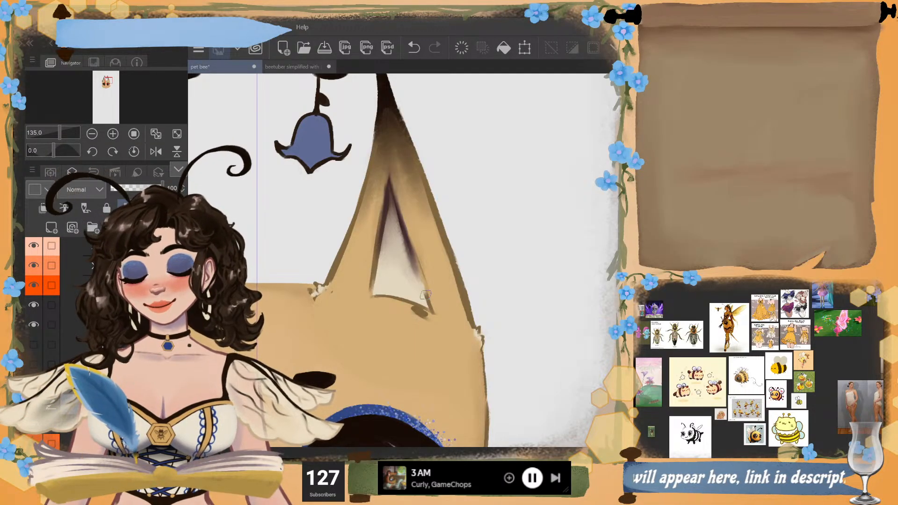
# - Rework the shading along the left-hand edge of the right ear's inner opening, blending it into the pale fur
pyautogui.moveTo(375, 282); pyautogui.dragTo(389, 217)
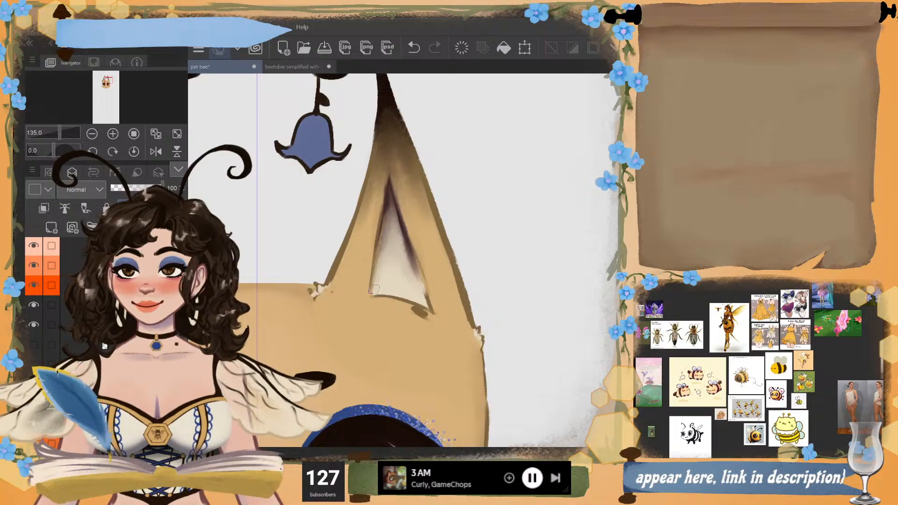
pyautogui.moveTo(381, 267); pyautogui.dragTo(379, 226)
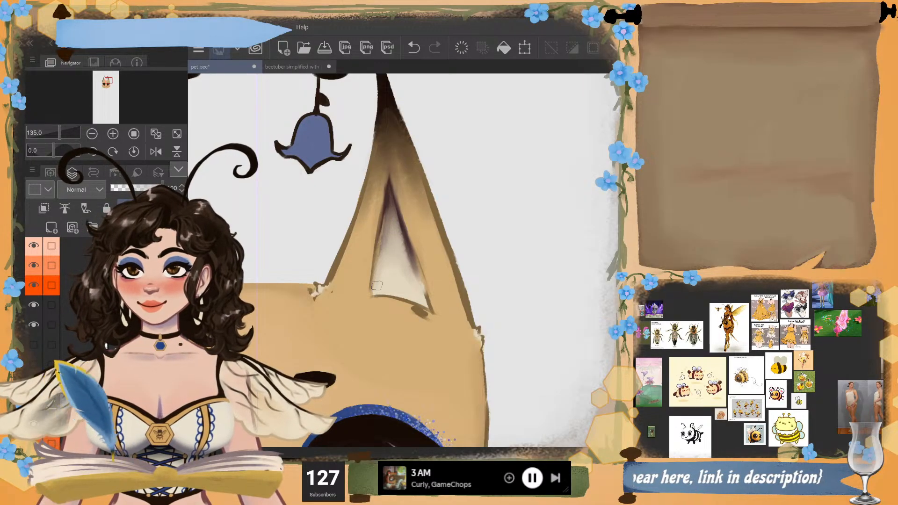
pyautogui.moveTo(377, 286)
pyautogui.mouseDown()
pyautogui.moveTo(391, 210)
pyautogui.moveTo(379, 282)
pyautogui.mouseUp()
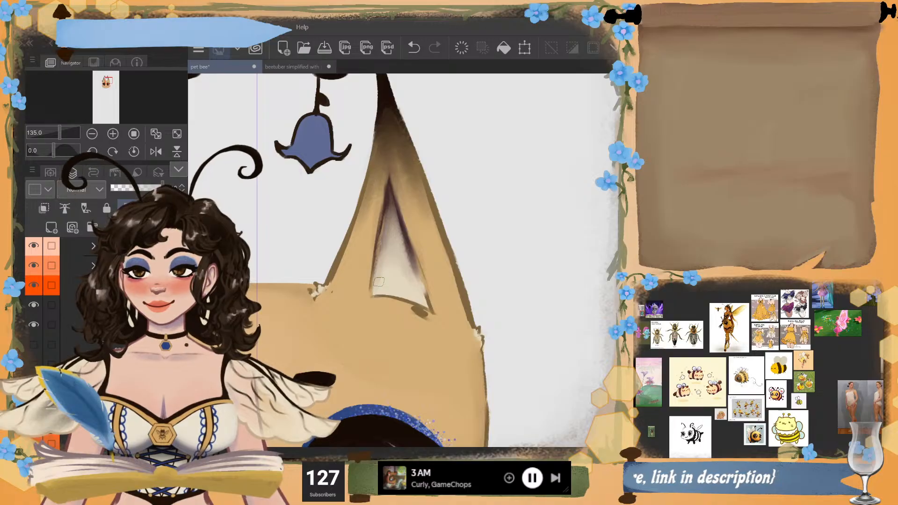
pyautogui.moveTo(387, 220); pyautogui.dragTo(373, 285)
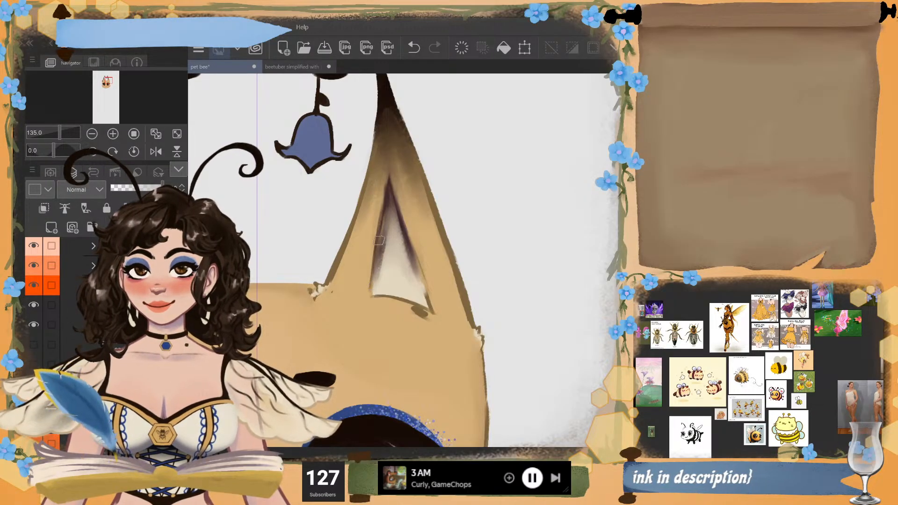
pyautogui.moveTo(379, 240); pyautogui.dragTo(377, 260)
pyautogui.moveTo(389, 214); pyautogui.dragTo(377, 284)
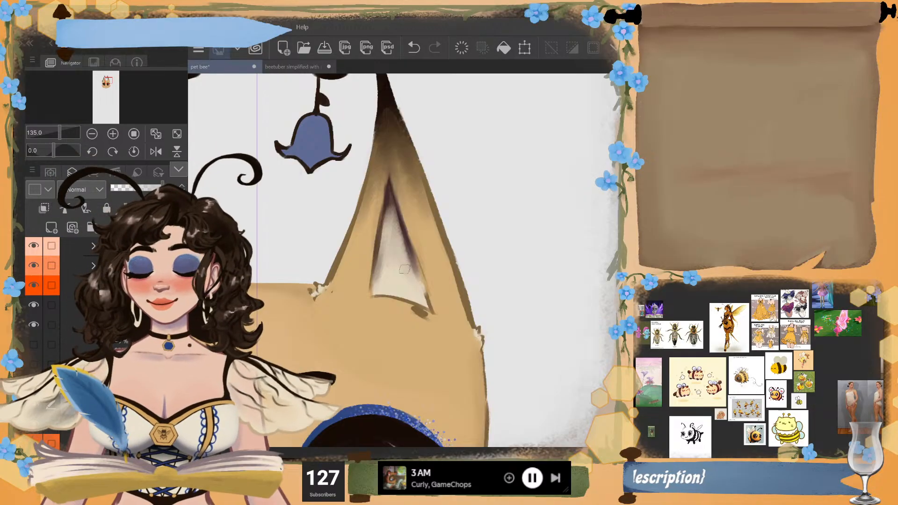
# - Paint layered cream and greyish fur tufts down the right ear's inner opening, letting the tips overlap its edges
pyautogui.moveTo(380, 227)
pyautogui.mouseDown()
pyautogui.moveTo(375, 256)
pyautogui.moveTo(410, 252)
pyautogui.moveTo(426, 273)
pyautogui.mouseUp()
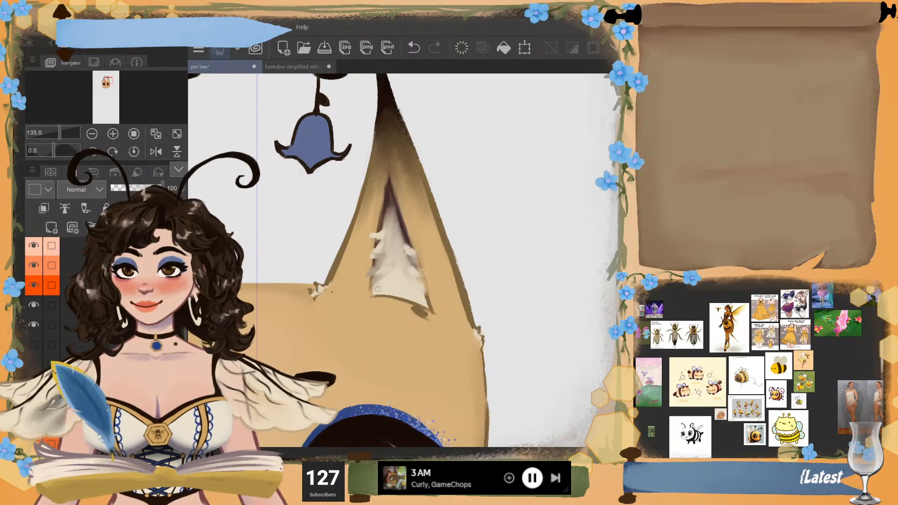
pyautogui.moveTo(368, 267)
pyautogui.mouseDown()
pyautogui.moveTo(386, 280)
pyautogui.moveTo(414, 280)
pyautogui.moveTo(391, 244)
pyautogui.moveTo(397, 253)
pyautogui.moveTo(384, 273)
pyautogui.mouseUp()
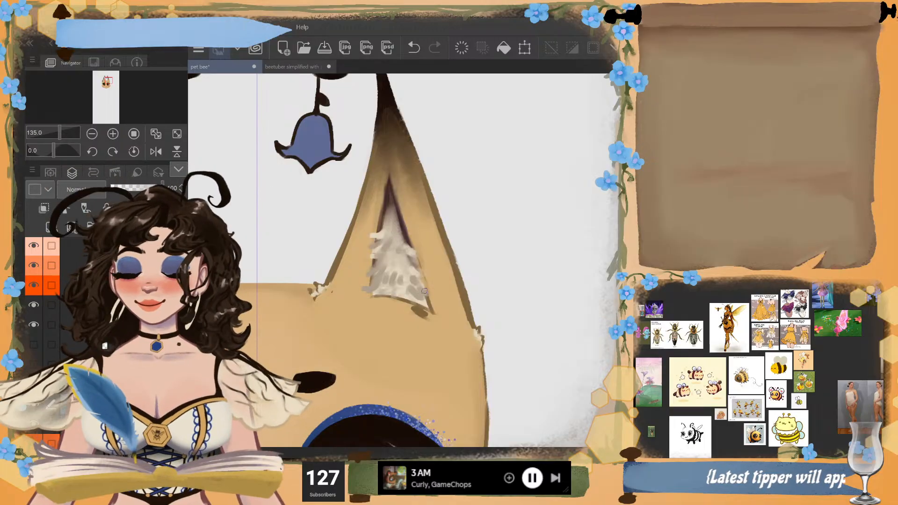
pyautogui.moveTo(415, 266)
pyautogui.mouseDown()
pyautogui.moveTo(381, 263)
pyautogui.moveTo(393, 277)
pyautogui.moveTo(407, 265)
pyautogui.moveTo(411, 291)
pyautogui.moveTo(420, 294)
pyautogui.moveTo(406, 276)
pyautogui.moveTo(424, 285)
pyautogui.moveTo(417, 274)
pyautogui.moveTo(424, 293)
pyautogui.moveTo(370, 287)
pyautogui.mouseUp()
pyautogui.keyDown('alt'); pyautogui.click(395, 264); pyautogui.keyUp('alt')
pyautogui.keyDown('alt'); pyautogui.click(371, 238); pyautogui.keyUp('alt')
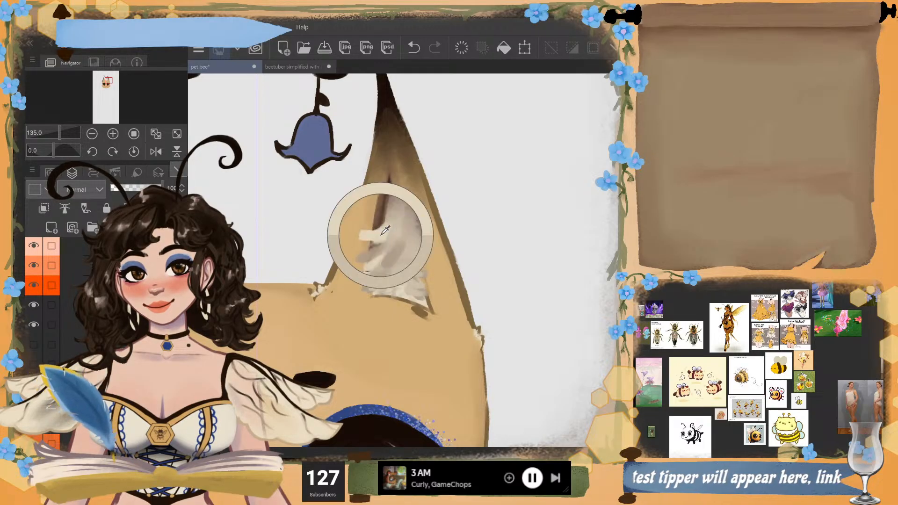
pyautogui.moveTo(383, 239); pyautogui.dragTo(371, 274)
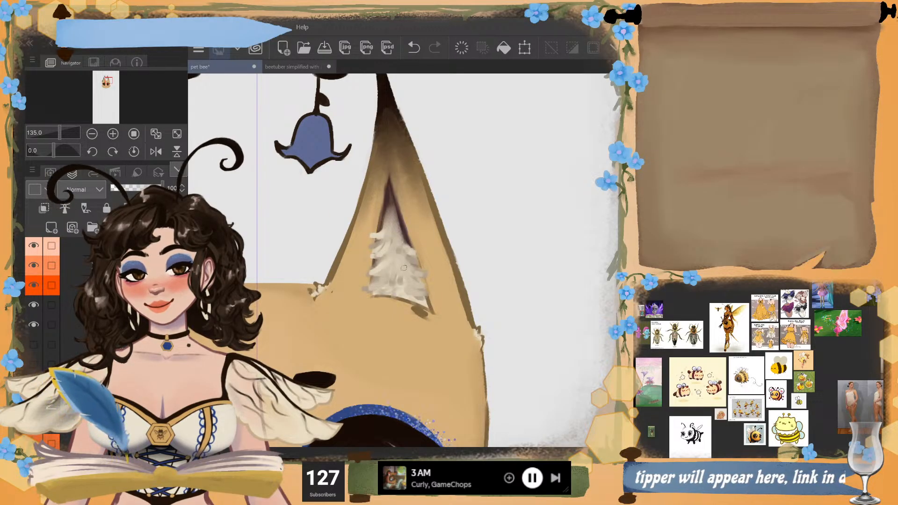
pyautogui.moveTo(400, 246)
pyautogui.mouseDown()
pyautogui.moveTo(421, 253)
pyautogui.moveTo(405, 260)
pyautogui.mouseUp()
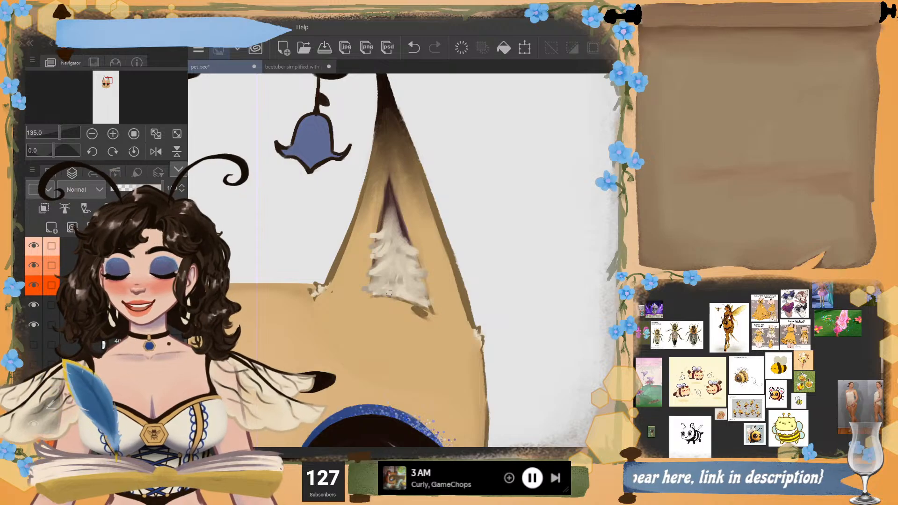
# - Undo the last fur stroke and shade between the right ear's tufts with darker greyish strands
pyautogui.keyDown('alt'); pyautogui.click(402, 280); pyautogui.keyUp('alt')
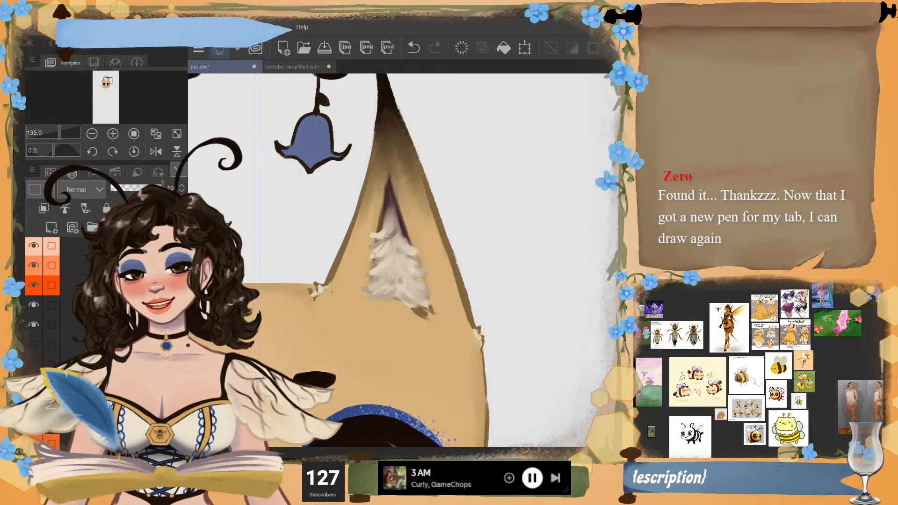
pyautogui.hotkey('ctrl', 'z')
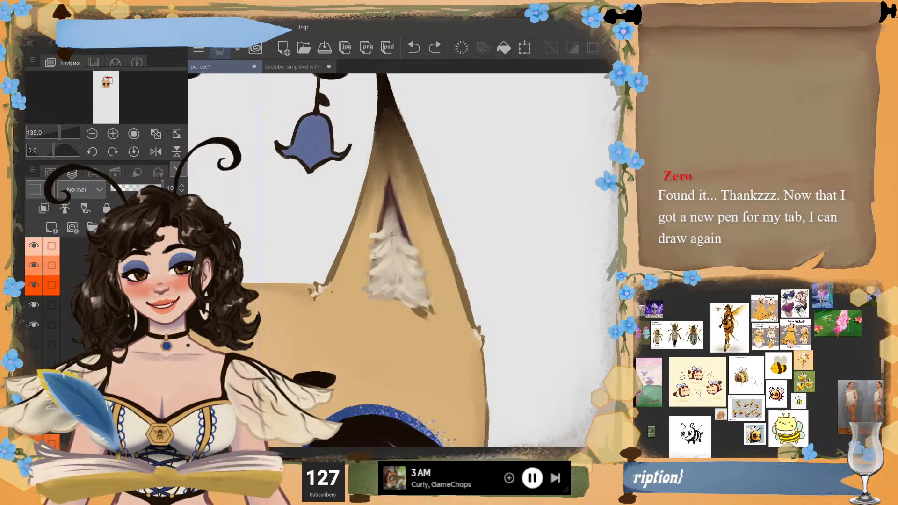
pyautogui.moveTo(383, 246); pyautogui.dragTo(374, 253)
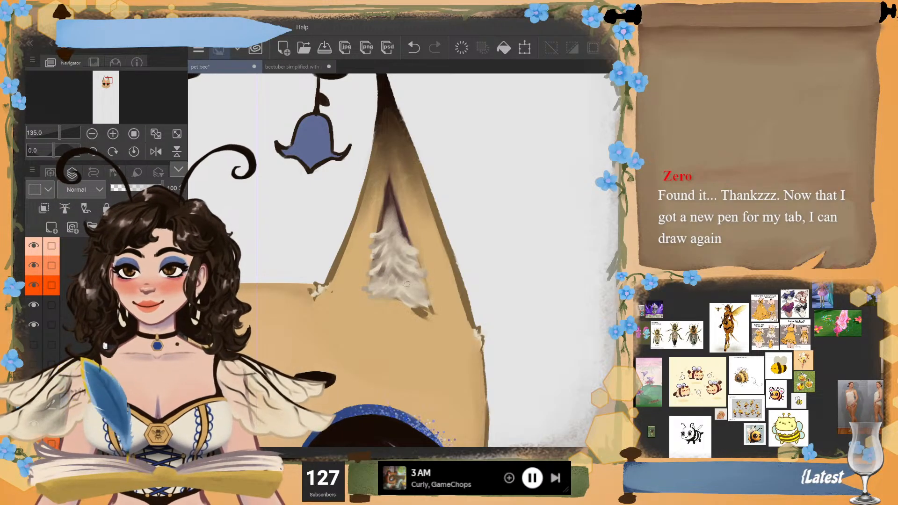
pyautogui.moveTo(406, 247); pyautogui.dragTo(413, 266)
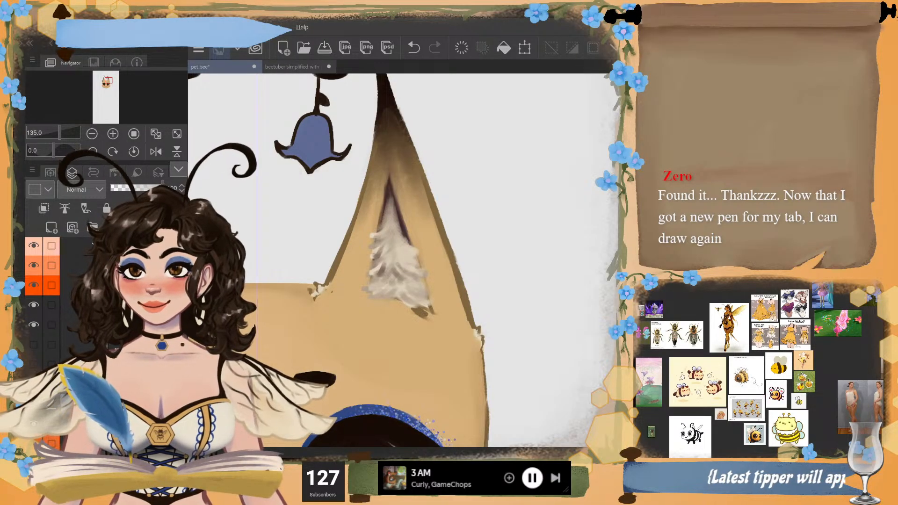
# - Refine the middle of the right ear's fur with fine strands in colours sampled from the tufts
pyautogui.keyDown('alt'); pyautogui.click(382, 248); pyautogui.keyUp('alt')
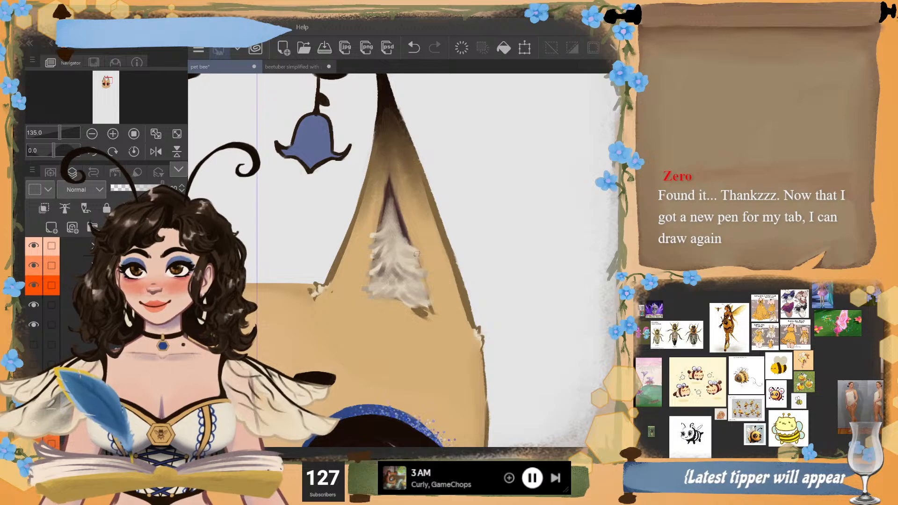
pyautogui.keyDown('alt'); pyautogui.click(413, 252); pyautogui.keyUp('alt')
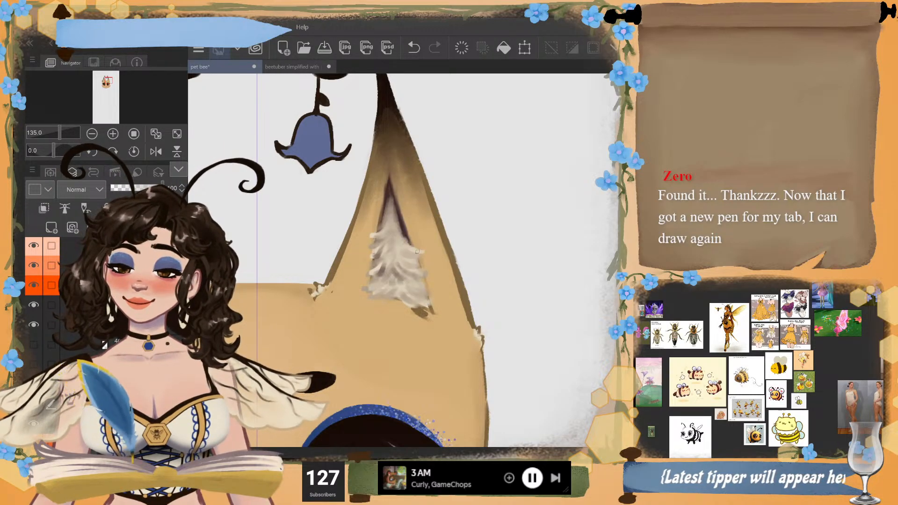
pyautogui.moveTo(389, 264)
pyautogui.mouseDown()
pyautogui.moveTo(396, 247)
pyautogui.moveTo(379, 282)
pyautogui.moveTo(369, 281)
pyautogui.moveTo(393, 275)
pyautogui.mouseUp()
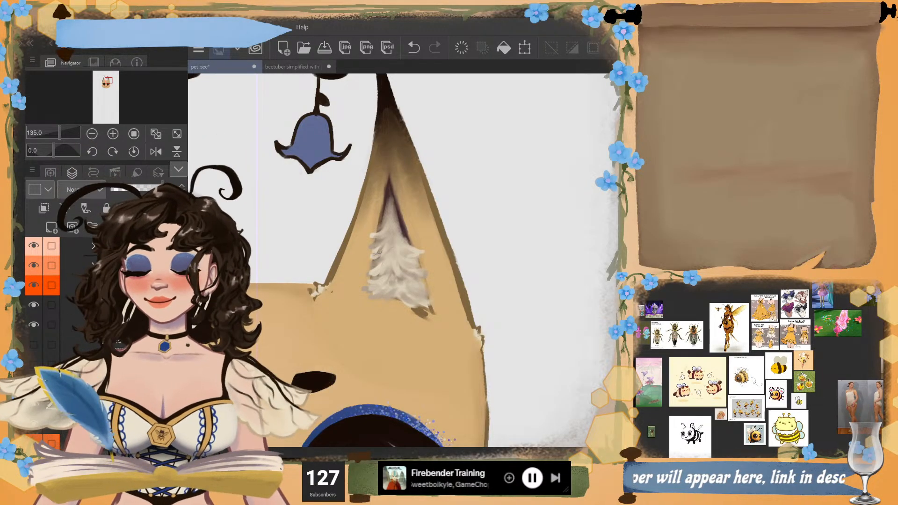
pyautogui.moveTo(377, 254); pyautogui.dragTo(393, 239)
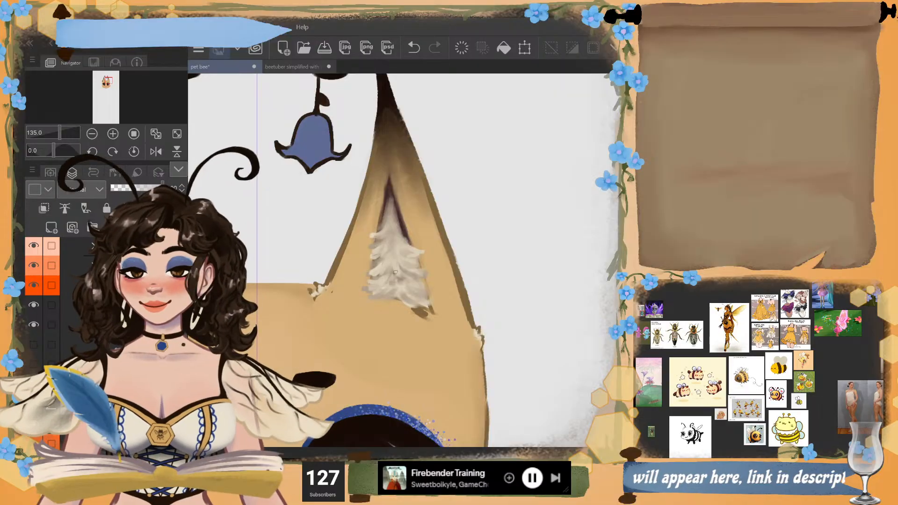
pyautogui.moveTo(388, 272); pyautogui.dragTo(402, 280)
# - Clean away the leftover brown outline beneath the lower edge of the right ear's fur
pyautogui.scroll(-1, 416, 279)
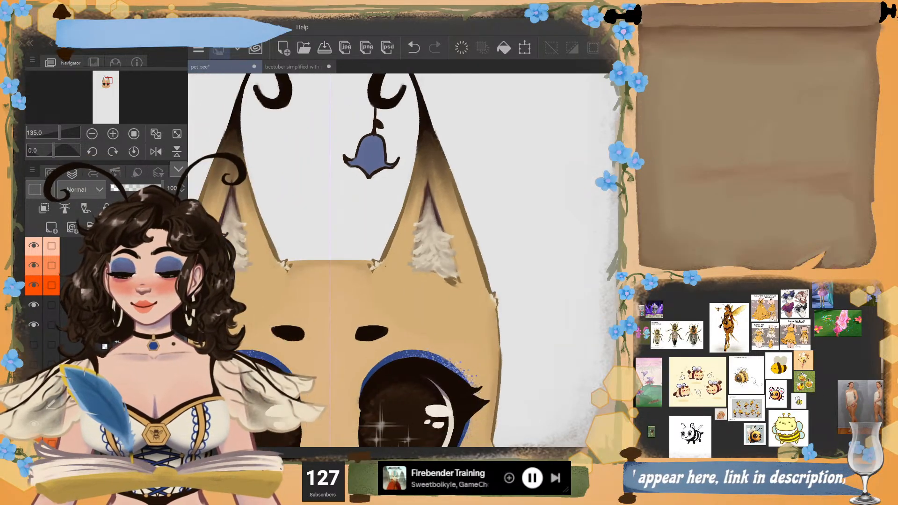
pyautogui.scroll(1, 461, 301)
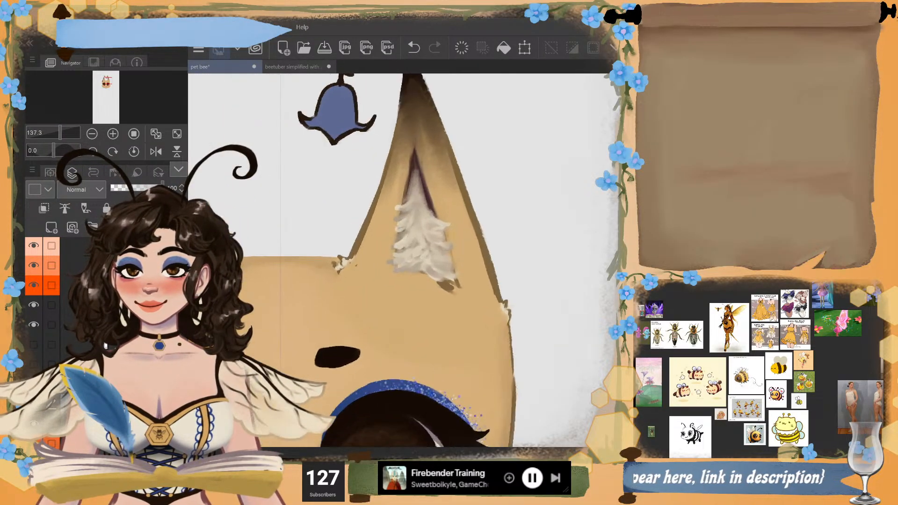
pyautogui.moveTo(435, 283); pyautogui.dragTo(458, 282)
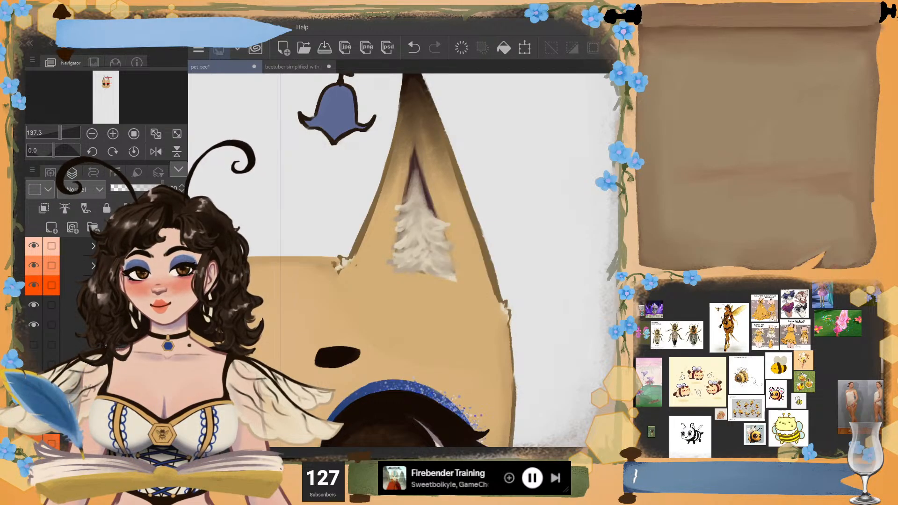
# - Check the ear layers by hiding and reshowing them, and cover the lower corner of the right ear's fur with sampled skin colour
pyautogui.click(33, 305)
pyautogui.click(34, 305)
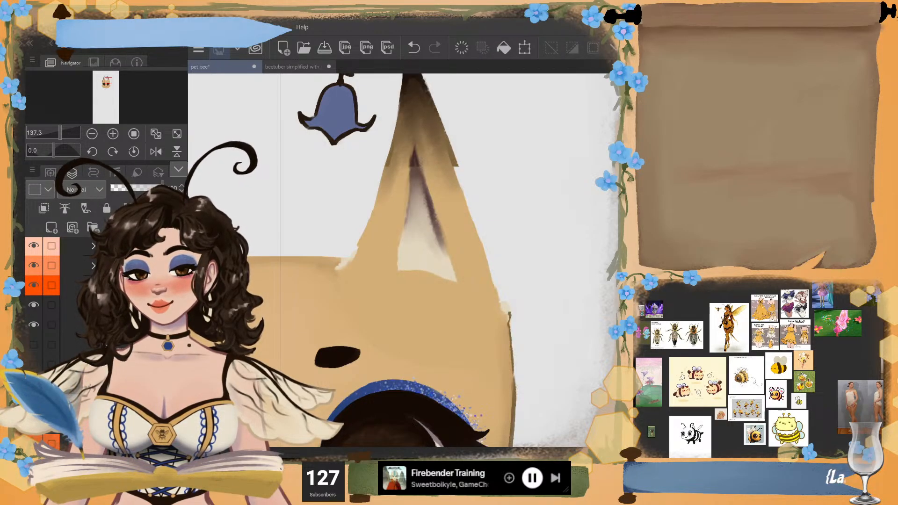
pyautogui.click(33, 325)
pyautogui.click(33, 324)
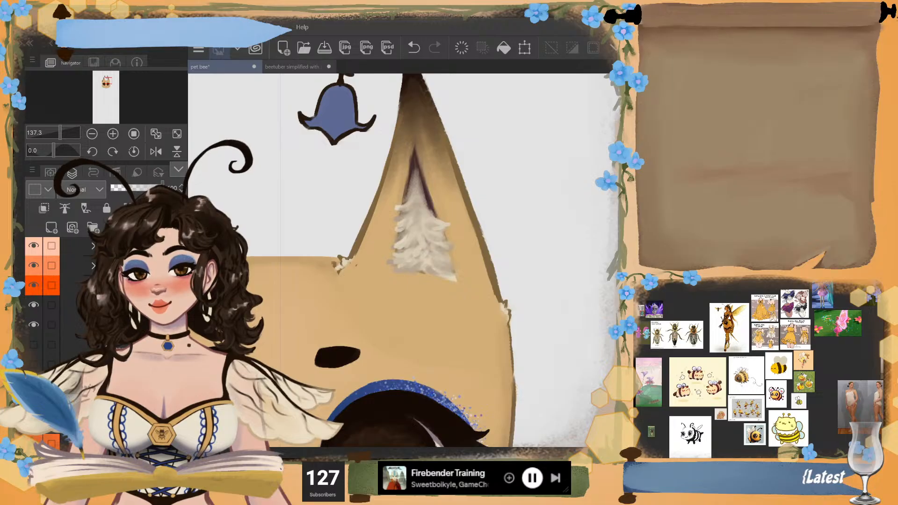
pyautogui.keyDown('alt'); pyautogui.click(461, 274); pyautogui.keyUp('alt')
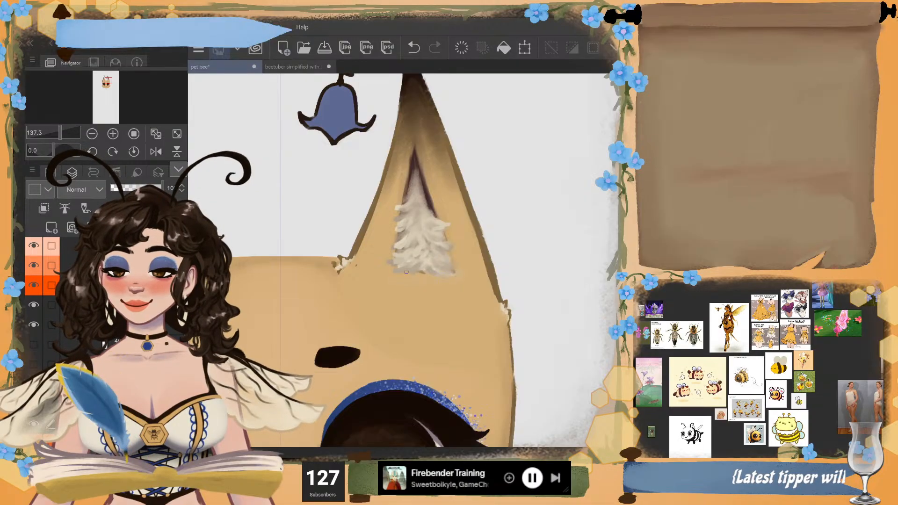
# - Paint small cream tufts up into the narrow upper part of the right ear's opening, undoing the topmost strokes
pyautogui.scroll(-2, 406, 271)
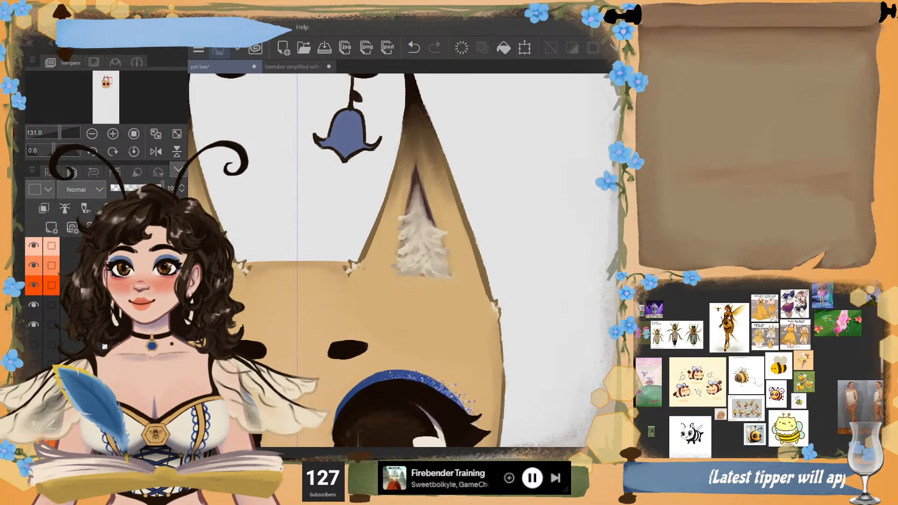
pyautogui.scroll(-1, 421, 299)
pyautogui.scroll(1, 421, 300)
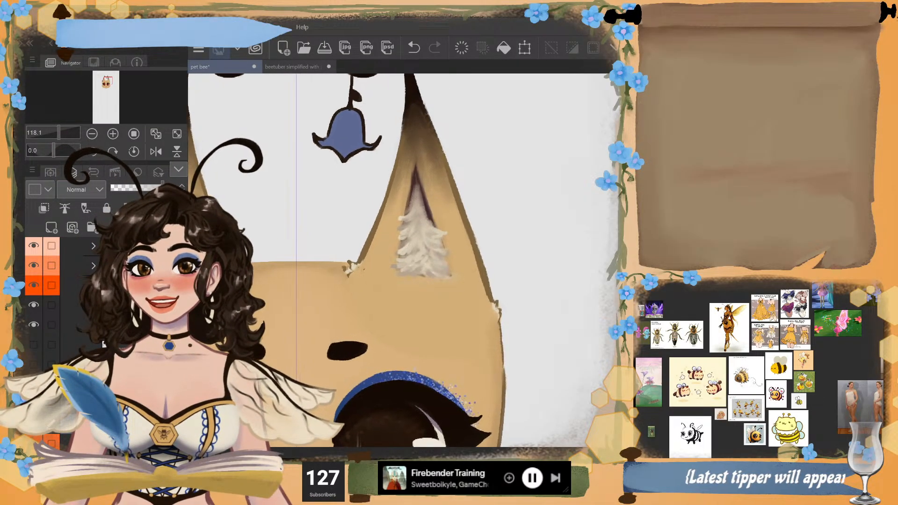
pyautogui.scroll(1, 412, 234)
pyautogui.moveTo(417, 225); pyautogui.dragTo(377, 264)
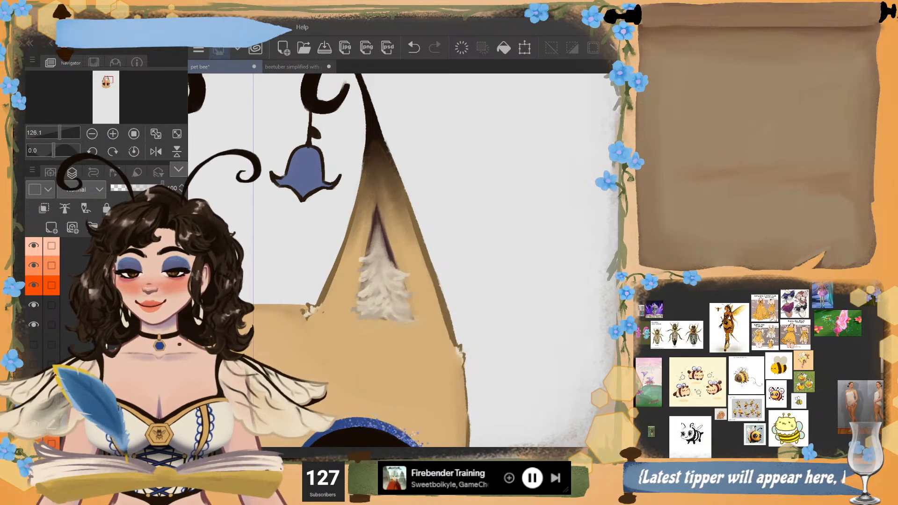
pyautogui.scroll(1, 336, 345)
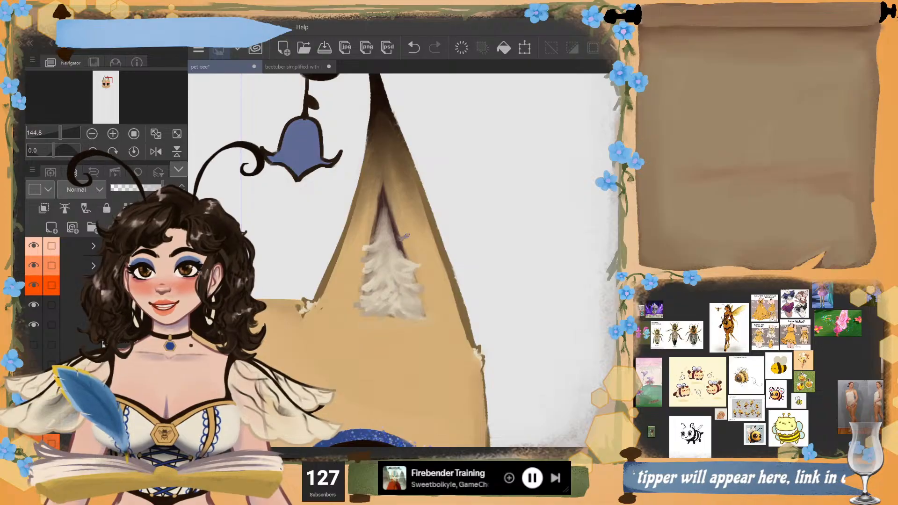
pyautogui.hotkey('ctrl', 'z')
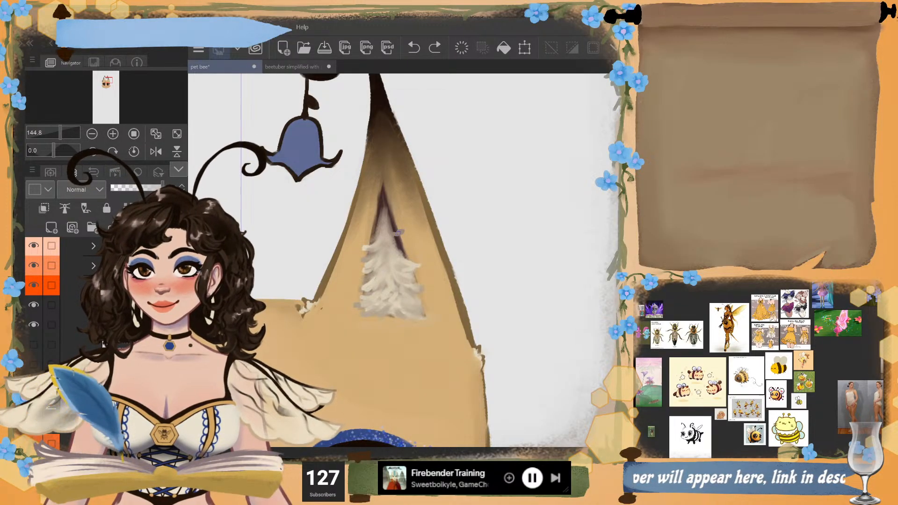
pyautogui.moveTo(396, 231); pyautogui.dragTo(399, 243)
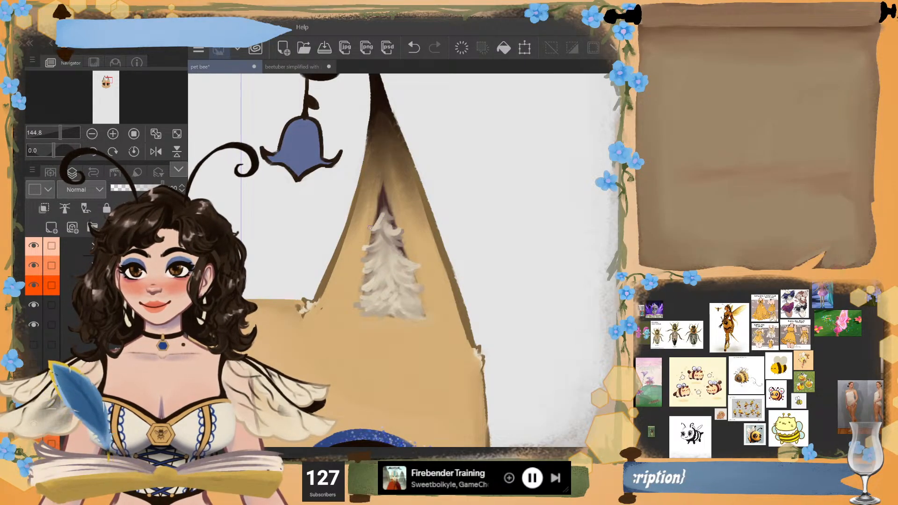
pyautogui.moveTo(387, 214)
pyautogui.mouseDown()
pyautogui.moveTo(383, 202)
pyautogui.moveTo(377, 215)
pyautogui.mouseUp()
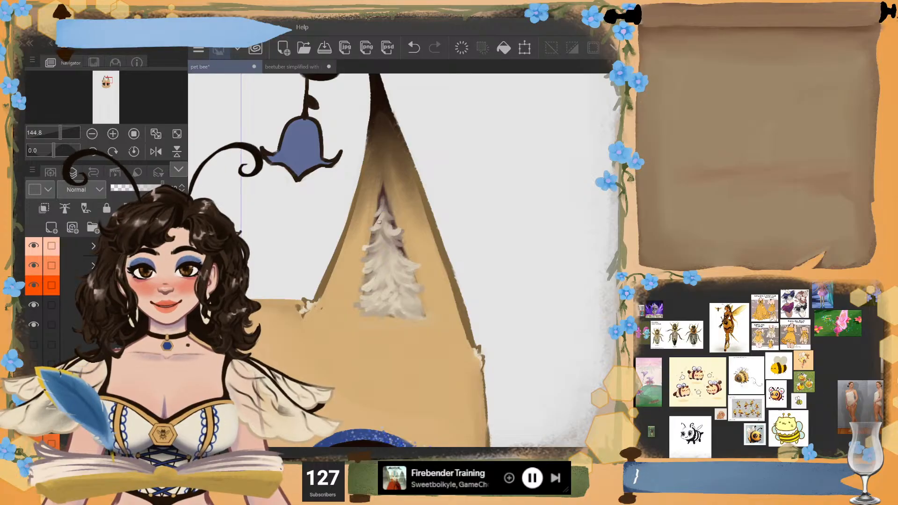
pyautogui.hotkey('ctrl', 'z')
pyautogui.hotkey('ctrl', 'z')
pyautogui.hotkey('ctrl', 'z')
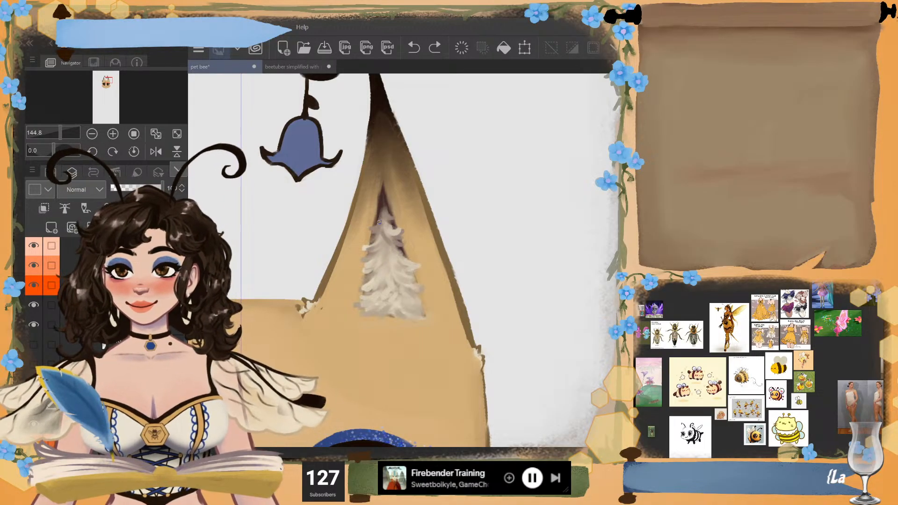
# - Rework the upper tufts of the right ear's fur with softer strokes in a colour sampled from the fur
pyautogui.moveTo(386, 220); pyautogui.dragTo(384, 226)
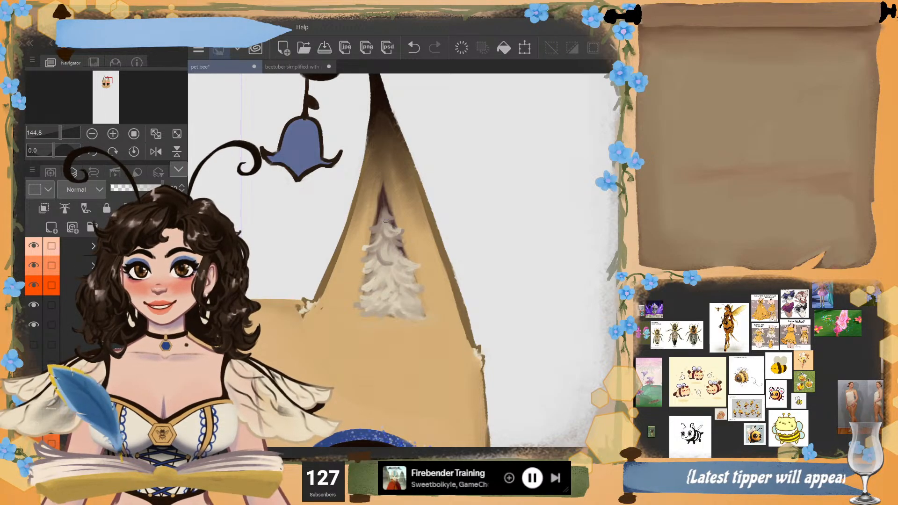
pyautogui.moveTo(386, 221); pyautogui.dragTo(370, 228)
pyautogui.hotkey('ctrl', 'z')
pyautogui.hotkey('ctrl', 'z')
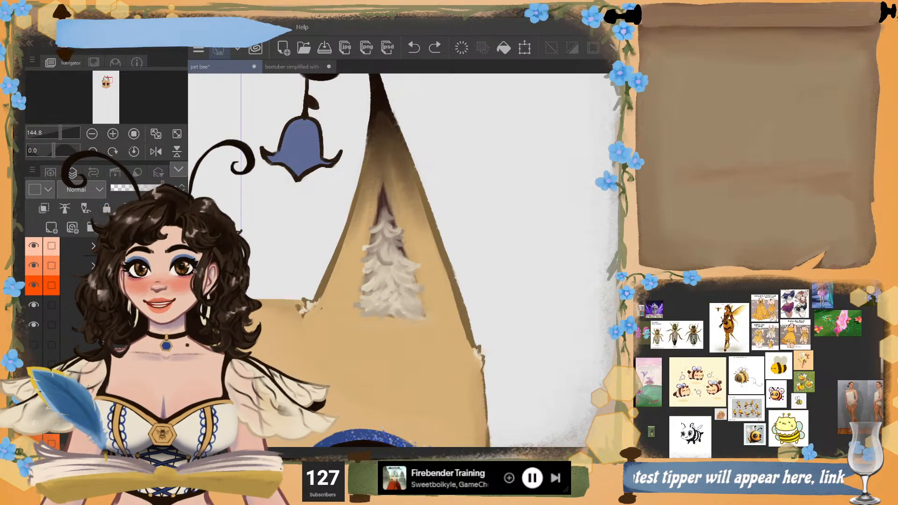
pyautogui.keyDown('alt'); pyautogui.click(388, 233); pyautogui.keyUp('alt')
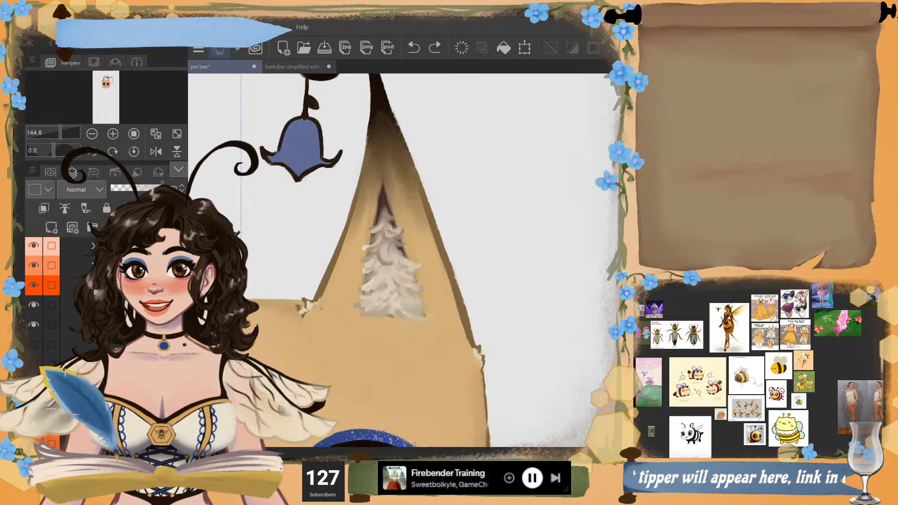
pyautogui.moveTo(387, 215); pyautogui.dragTo(373, 251)
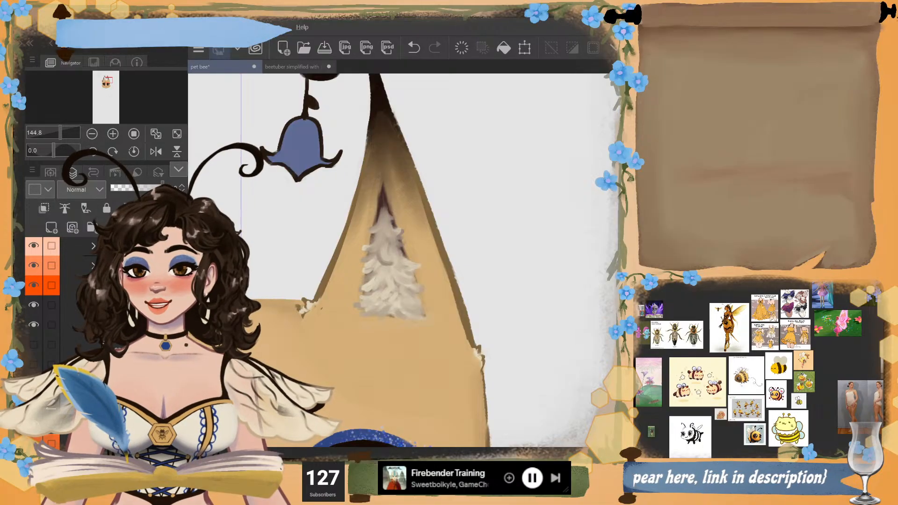
# - Repaint the lower half of the right ear's fur with broader, softer strands in colours sampled from the surrounding tufts
pyautogui.keyDown('alt'); pyautogui.click(401, 250); pyautogui.keyUp('alt')
pyautogui.moveTo(401, 288)
pyautogui.mouseDown()
pyautogui.moveTo(379, 291)
pyautogui.moveTo(382, 270)
pyautogui.moveTo(368, 287)
pyautogui.moveTo(389, 286)
pyautogui.moveTo(380, 308)
pyautogui.moveTo(407, 292)
pyautogui.moveTo(402, 273)
pyautogui.moveTo(413, 293)
pyautogui.moveTo(380, 299)
pyautogui.moveTo(388, 283)
pyautogui.moveTo(377, 274)
pyautogui.moveTo(394, 302)
pyautogui.moveTo(411, 306)
pyautogui.moveTo(355, 294)
pyautogui.moveTo(417, 307)
pyautogui.moveTo(399, 288)
pyautogui.moveTo(415, 309)
pyautogui.moveTo(386, 273)
pyautogui.moveTo(362, 286)
pyautogui.moveTo(375, 281)
pyautogui.moveTo(422, 301)
pyautogui.mouseUp()
pyautogui.hotkey('ctrl', 'z')
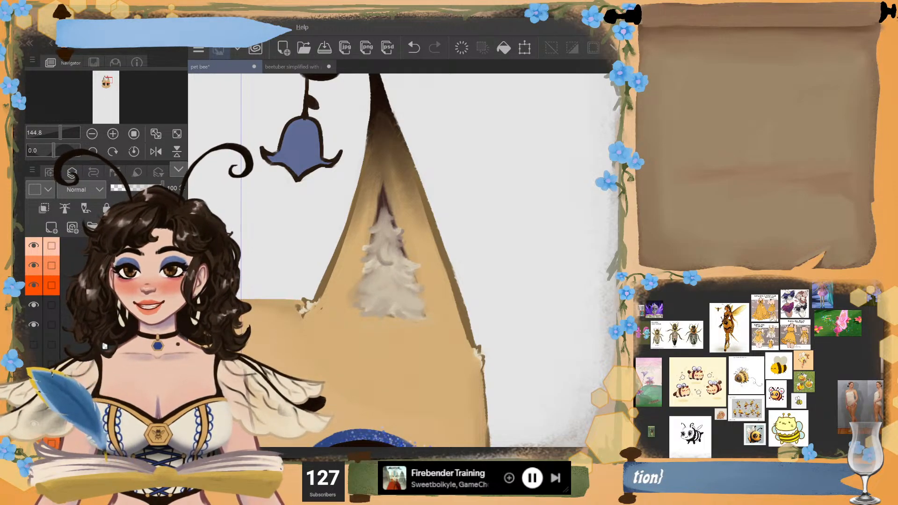
pyautogui.keyDown('alt'); pyautogui.click(370, 264); pyautogui.keyUp('alt')
pyautogui.moveTo(378, 278)
pyautogui.mouseDown()
pyautogui.moveTo(415, 301)
pyautogui.moveTo(398, 281)
pyautogui.moveTo(430, 304)
pyautogui.moveTo(391, 285)
pyautogui.moveTo(398, 292)
pyautogui.moveTo(389, 302)
pyautogui.moveTo(407, 297)
pyautogui.moveTo(388, 319)
pyautogui.moveTo(362, 289)
pyautogui.moveTo(415, 265)
pyautogui.moveTo(359, 286)
pyautogui.moveTo(383, 274)
pyautogui.moveTo(397, 300)
pyautogui.moveTo(407, 297)
pyautogui.moveTo(386, 264)
pyautogui.moveTo(413, 306)
pyautogui.moveTo(391, 292)
pyautogui.moveTo(418, 302)
pyautogui.moveTo(384, 294)
pyautogui.moveTo(381, 307)
pyautogui.moveTo(375, 301)
pyautogui.moveTo(403, 302)
pyautogui.moveTo(401, 310)
pyautogui.moveTo(360, 296)
pyautogui.mouseUp()
pyautogui.keyDown('alt'); pyautogui.click(413, 266); pyautogui.keyUp('alt')
pyautogui.keyDown('alt'); pyautogui.click(387, 263); pyautogui.keyUp('alt')
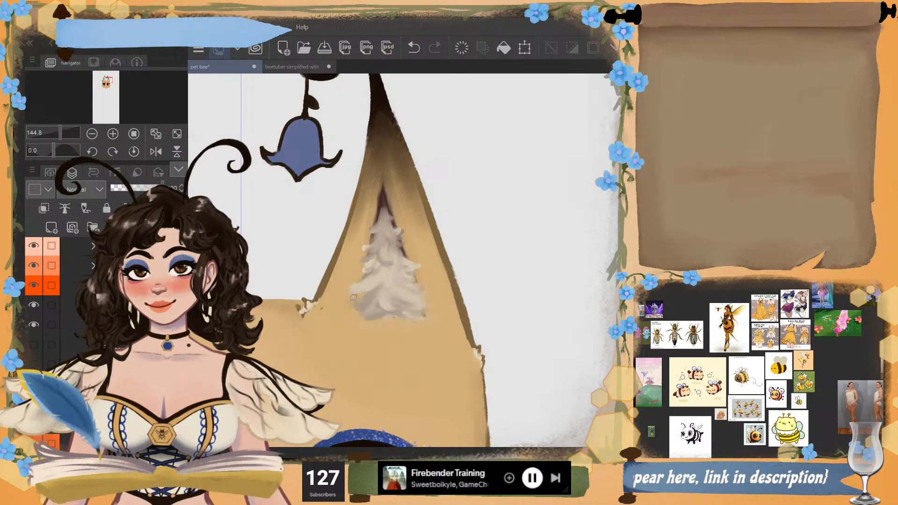
# - Show the layer with the fluffy cream fur at the ear bases and review it against the whole head
pyautogui.hotkey('ctrl', 'alt', '0')
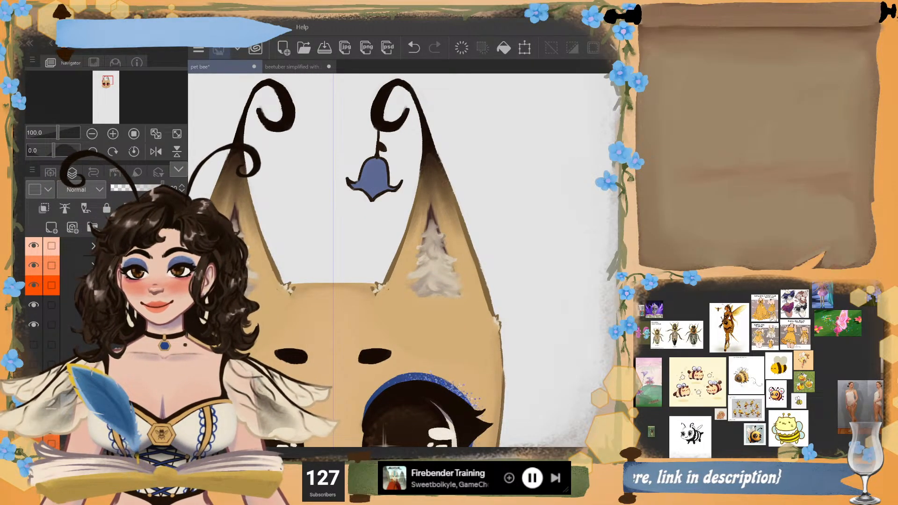
pyautogui.click(34, 404)
pyautogui.scroll(-3, 402, 260)
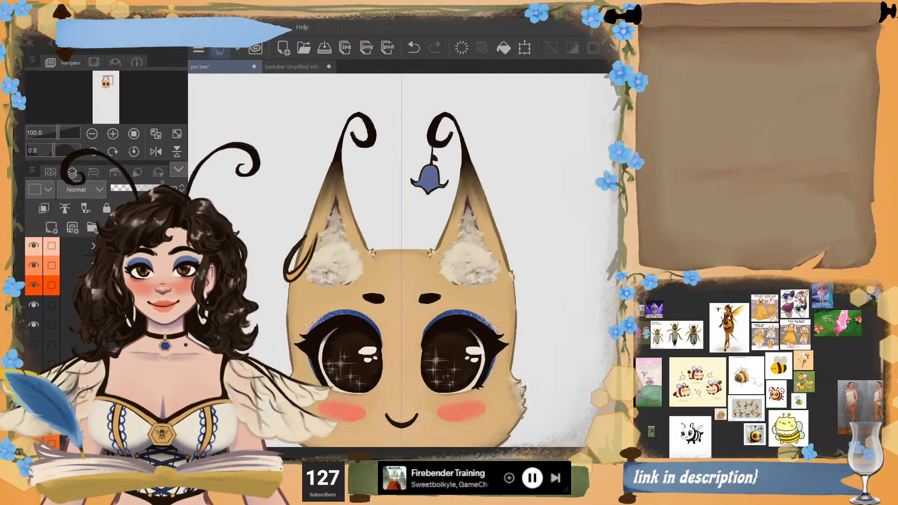
pyautogui.scroll(-1, 403, 260)
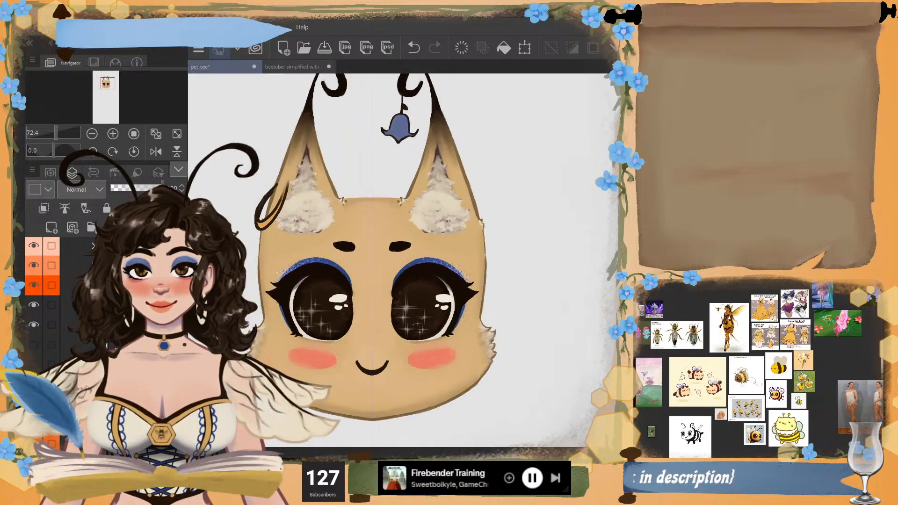
# - Blend the upper strands of the right ear's fur into a soft greyish gradient leading down to the cream fluff
pyautogui.scroll(5, 450, 138)
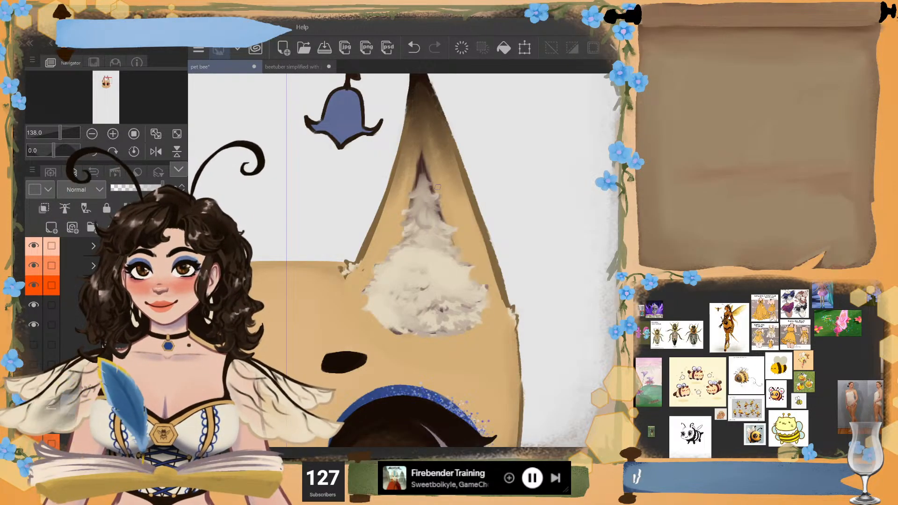
pyautogui.moveTo(432, 191); pyautogui.dragTo(440, 215)
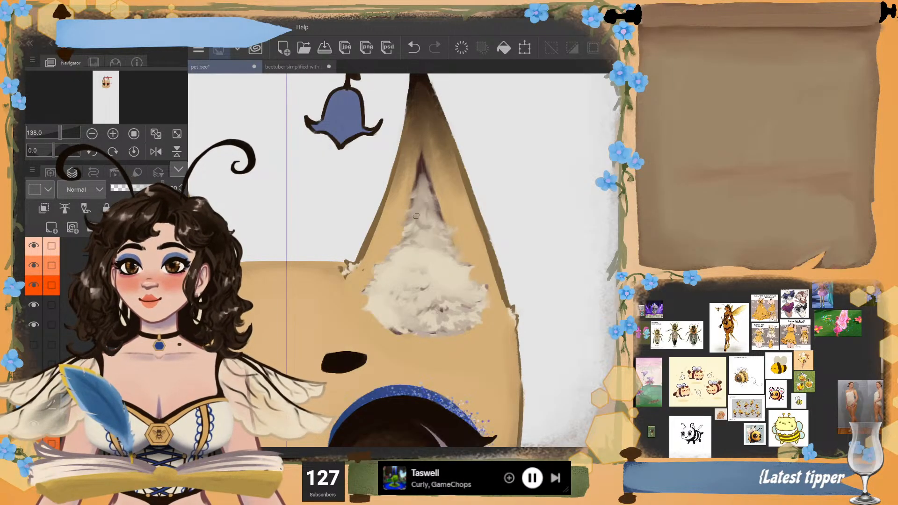
pyautogui.moveTo(424, 175)
pyautogui.mouseDown()
pyautogui.moveTo(426, 231)
pyautogui.moveTo(438, 228)
pyautogui.mouseUp()
pyautogui.hotkey('ctrl', 'z')
pyautogui.hotkey('ctrl', 'z')
pyautogui.hotkey('ctrl', 'z')
pyautogui.hotkey('ctrl', 'z')
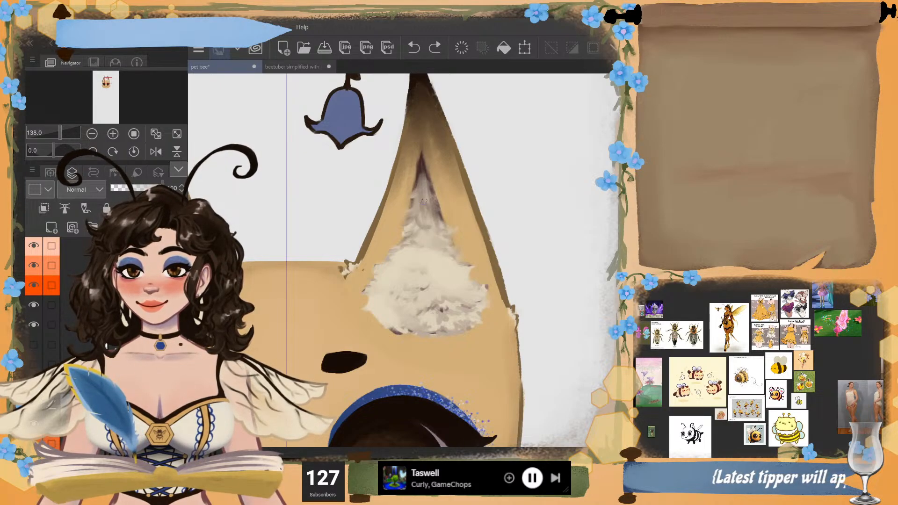
pyautogui.moveTo(424, 179); pyautogui.dragTo(431, 225)
pyautogui.moveTo(424, 183); pyautogui.dragTo(410, 243)
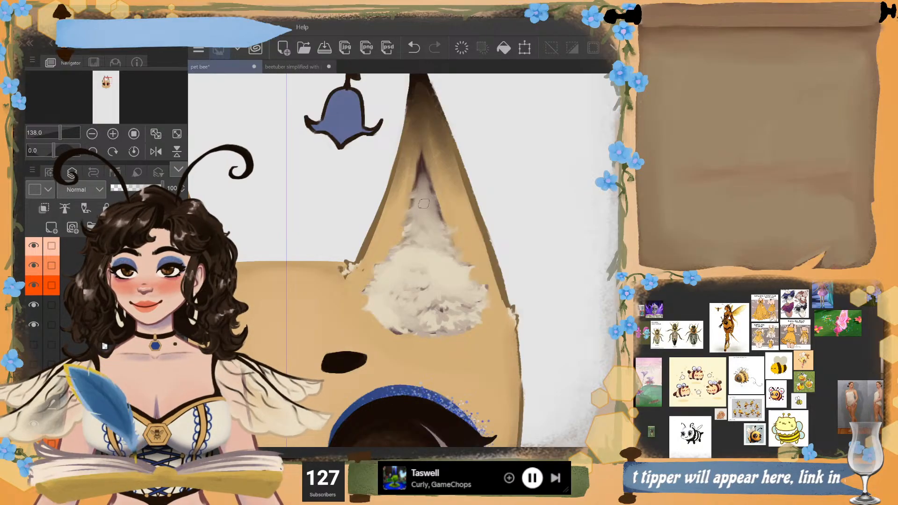
# - Try to add small shading strokes to the cream fluff at the base of the right ear
pyautogui.scroll(-5, 403, 235)
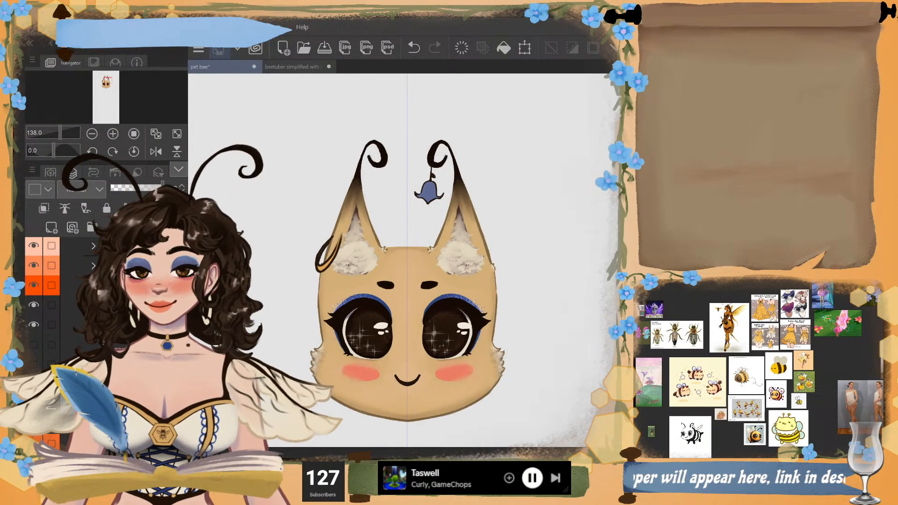
pyautogui.scroll(3, 461, 269)
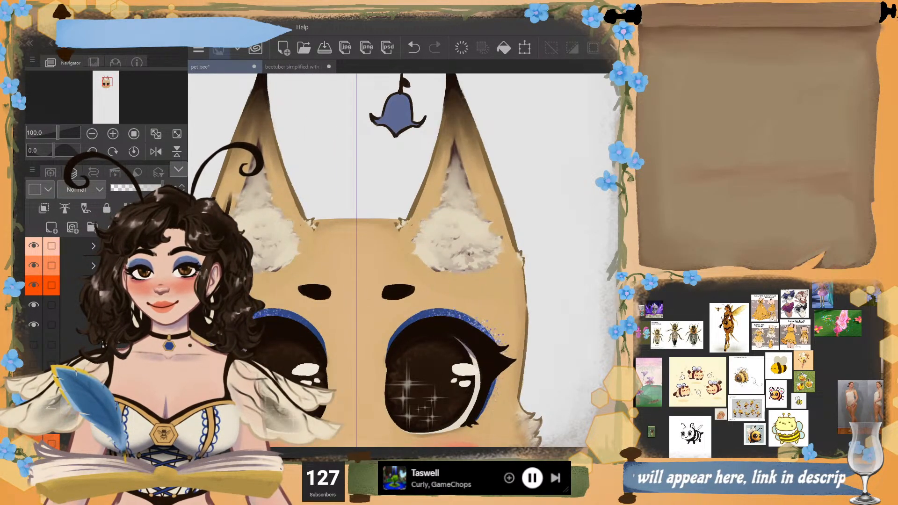
pyautogui.scroll(-2, 554, 162)
pyautogui.scroll(3, 569, 146)
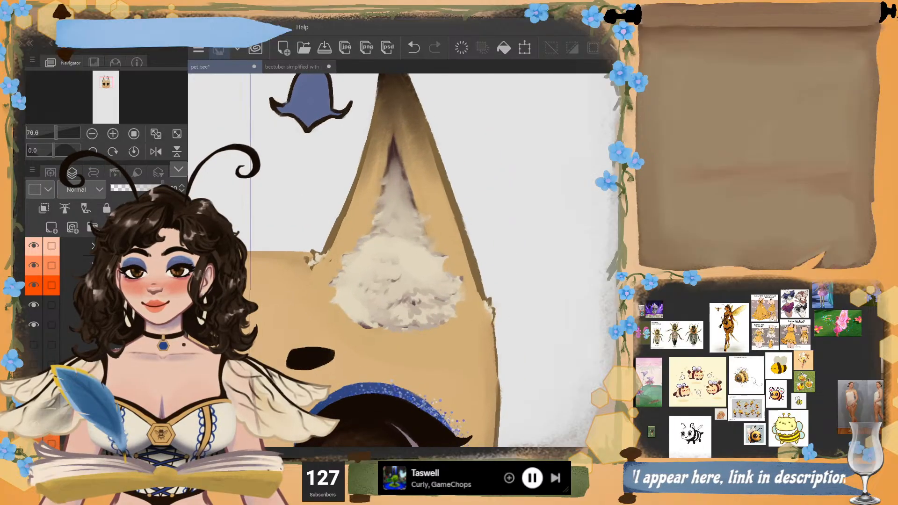
pyautogui.scroll(1, 402, 262)
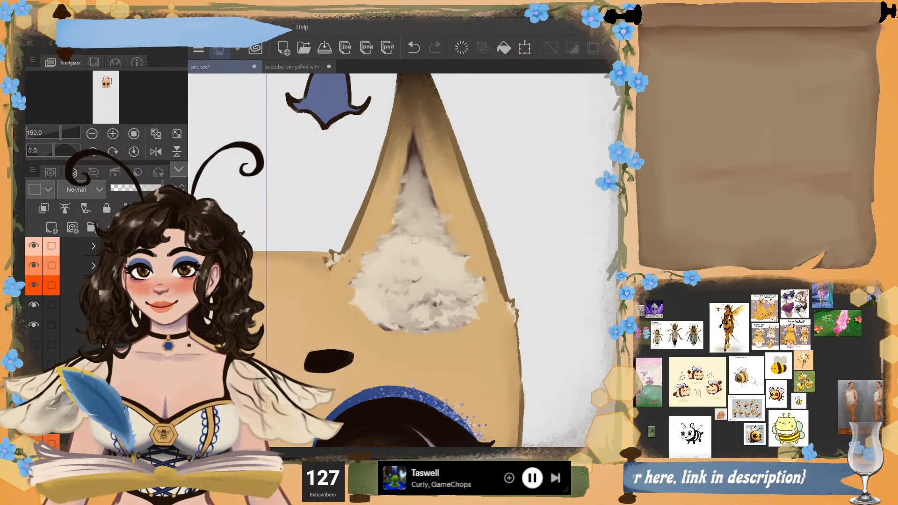
pyautogui.hotkey('ctrl', 'z')
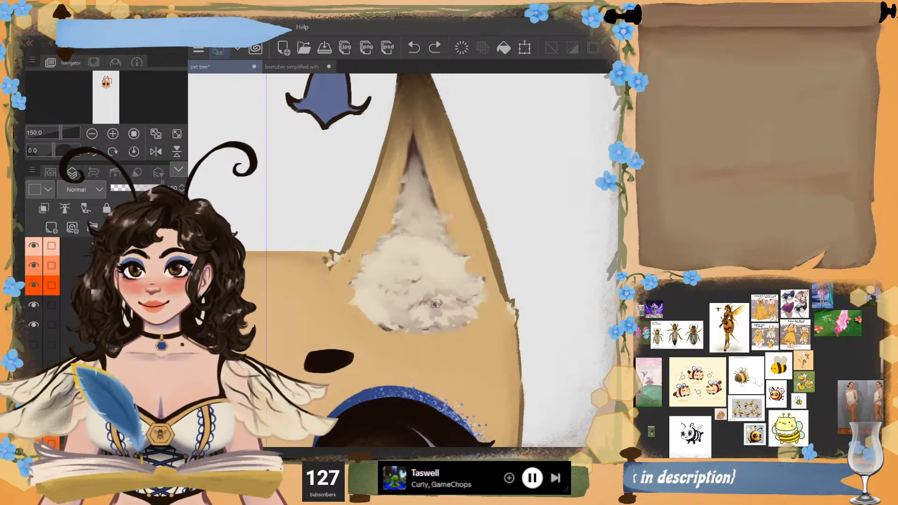
pyautogui.moveTo(368, 274); pyautogui.dragTo(363, 302)
pyautogui.hotkey('ctrl', 'z')
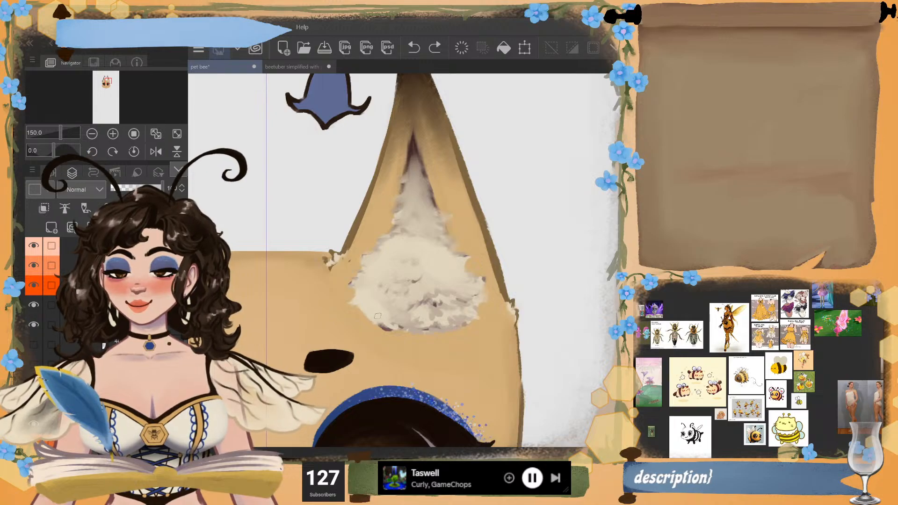
# - Try to outline the inner side of the right ear's cream fluff with dark purplish strokes
pyautogui.moveTo(419, 238)
pyautogui.mouseDown()
pyautogui.moveTo(399, 227)
pyautogui.moveTo(389, 239)
pyautogui.moveTo(362, 237)
pyautogui.moveTo(369, 250)
pyautogui.moveTo(358, 266)
pyautogui.moveTo(349, 287)
pyautogui.mouseUp()
pyautogui.moveTo(372, 319); pyautogui.dragTo(386, 330)
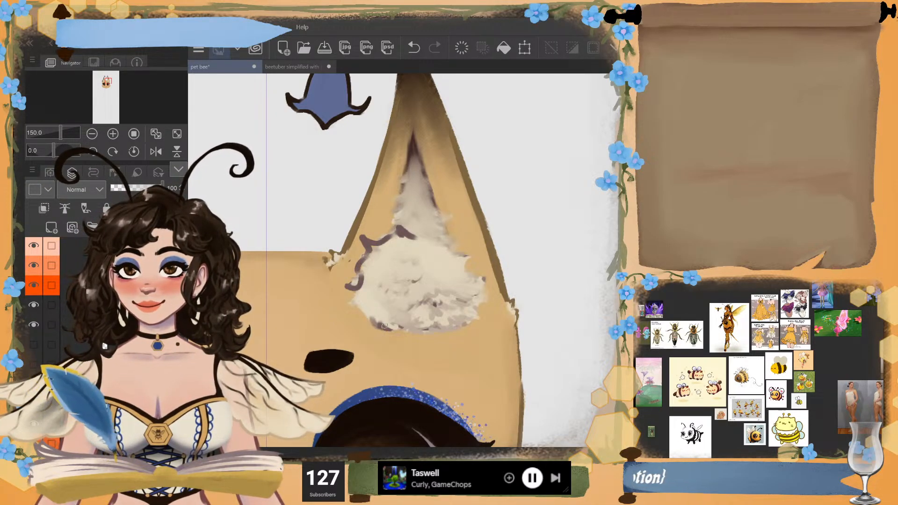
pyautogui.moveTo(357, 299); pyautogui.dragTo(374, 316)
pyautogui.hotkey('ctrl', 'z')
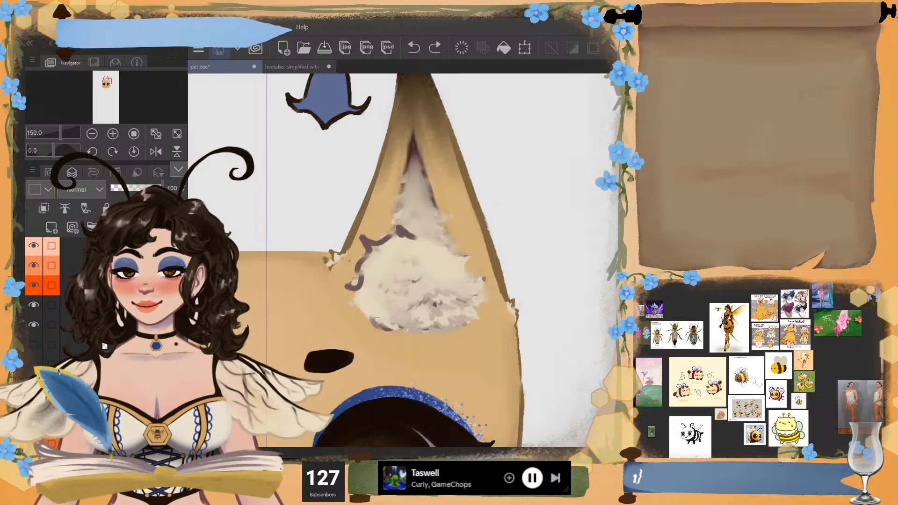
pyautogui.hotkey('ctrl', 'z')
pyautogui.hotkey('ctrl', 'z')
pyautogui.hotkey('ctrl', 'z')
pyautogui.hotkey('ctrl', 'z')
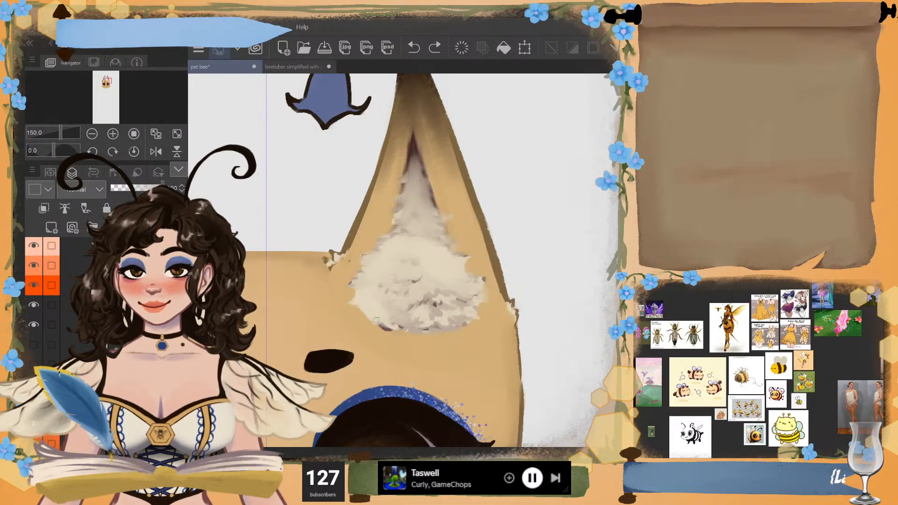
pyautogui.moveTo(476, 279); pyautogui.dragTo(460, 330)
pyautogui.hotkey('ctrl', 'z')
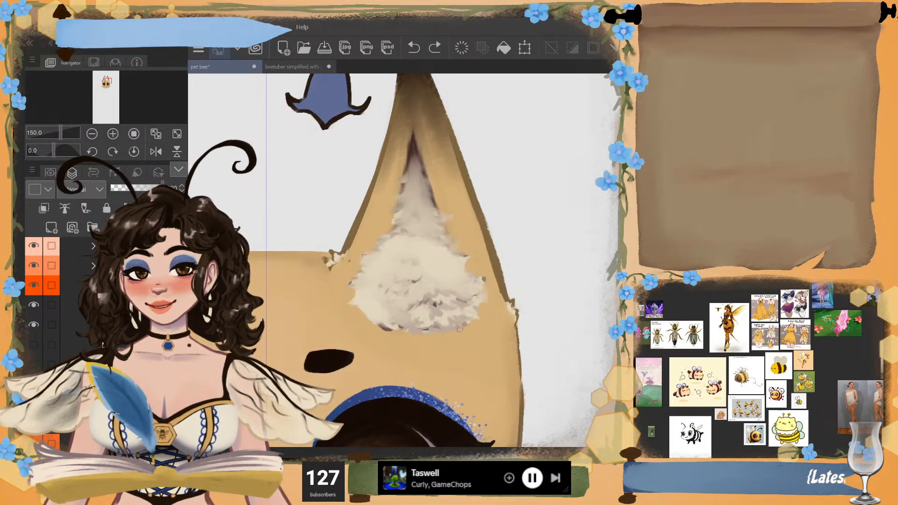
pyautogui.moveTo(478, 278); pyautogui.dragTo(458, 332)
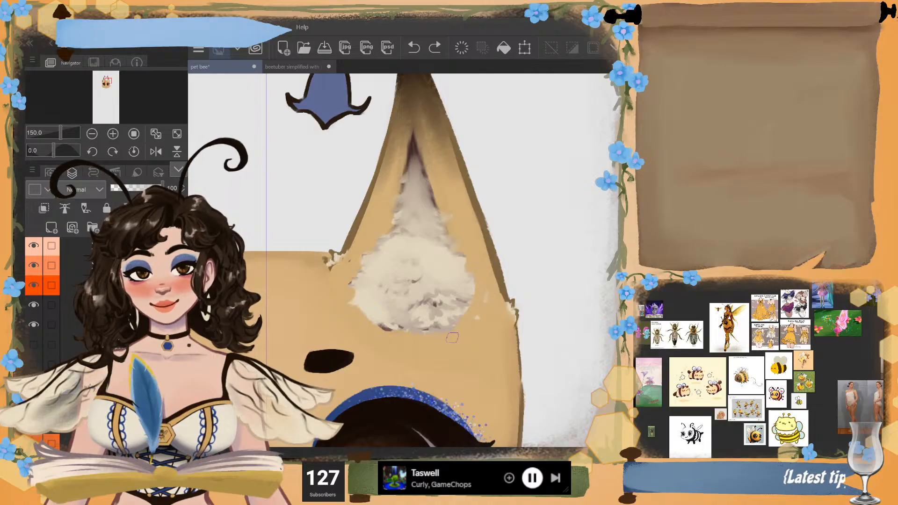
pyautogui.moveTo(400, 330); pyautogui.dragTo(366, 266)
pyautogui.hotkey('ctrl', 'z')
pyautogui.hotkey('ctrl', 'z')
# - Erase the ragged sides of the right ear's cream fluff into a smooth rounded shape and fill it with flat greyish beige
pyautogui.moveTo(476, 281)
pyautogui.mouseDown()
pyautogui.moveTo(461, 340)
pyautogui.moveTo(475, 262)
pyautogui.moveTo(473, 336)
pyautogui.mouseUp()
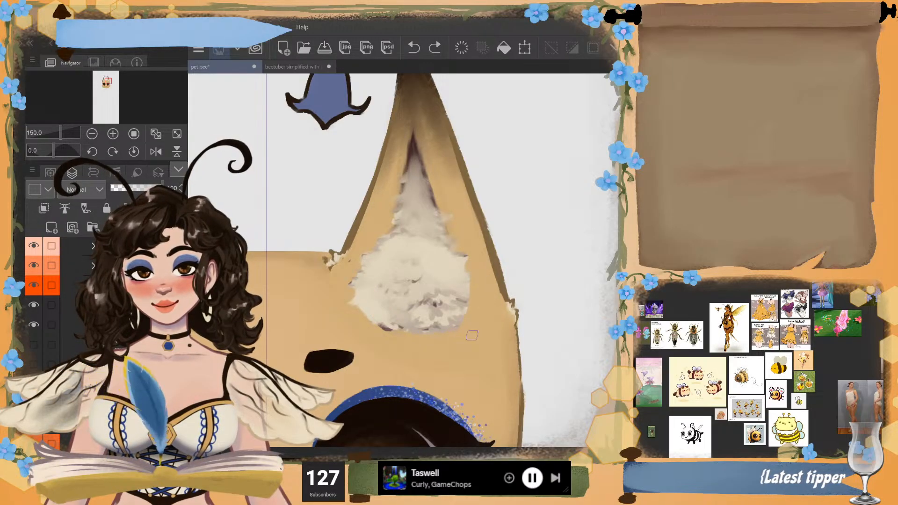
pyautogui.moveTo(465, 255); pyautogui.dragTo(479, 274)
pyautogui.moveTo(347, 257); pyautogui.dragTo(369, 324)
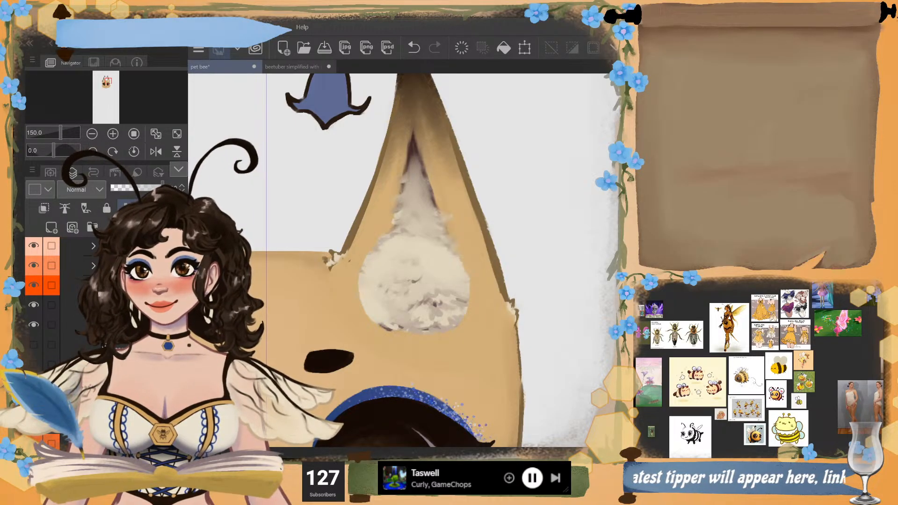
pyautogui.click(504, 47)
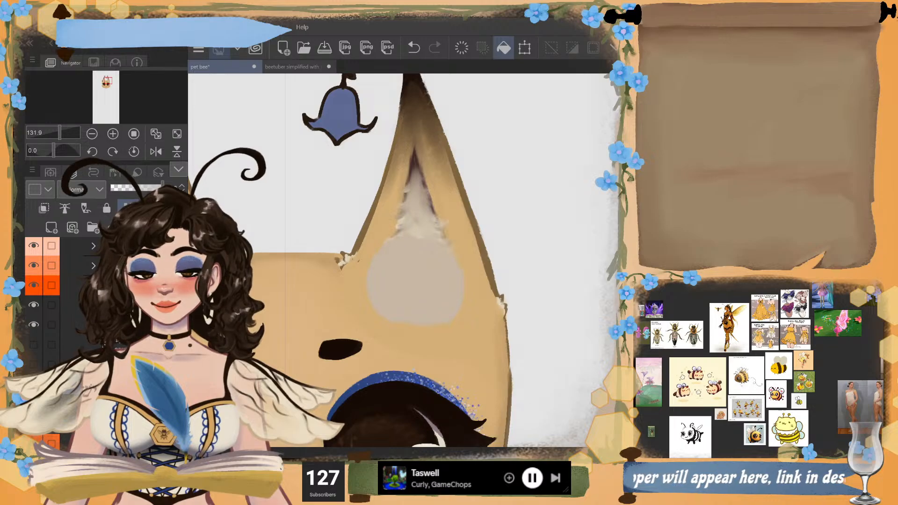
pyautogui.moveTo(374, 262); pyautogui.dragTo(407, 267)
pyautogui.scroll(1, 407, 262)
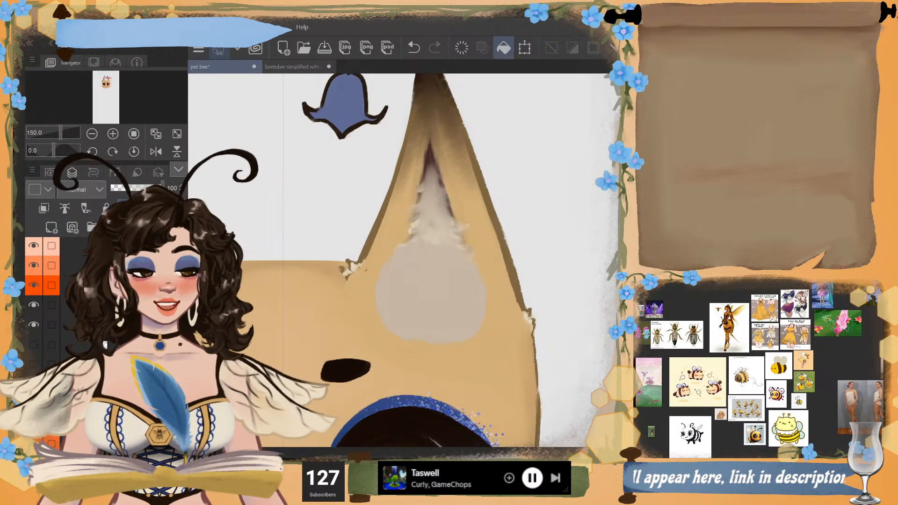
# - Select a separate layer in the lower part of the layer stack for shading the right ear's fluff
pyautogui.scroll(3, 70, 290)
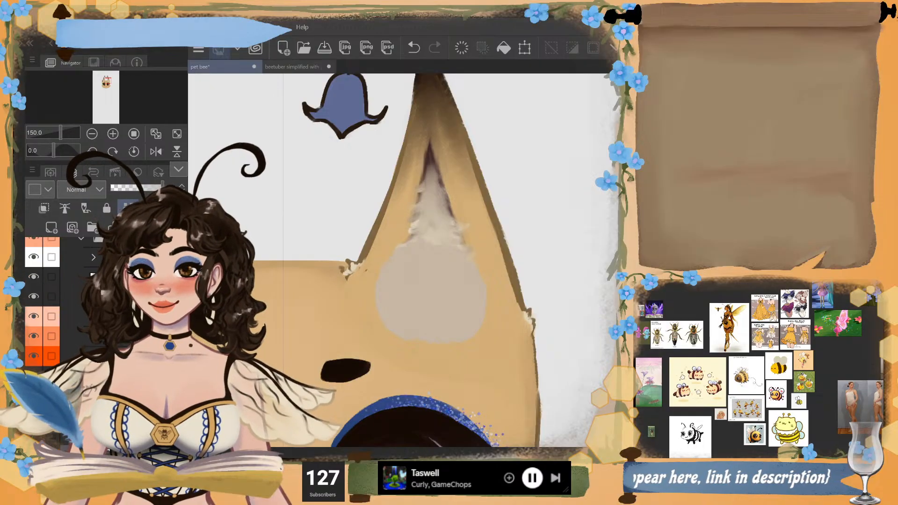
pyautogui.scroll(1, 70, 290)
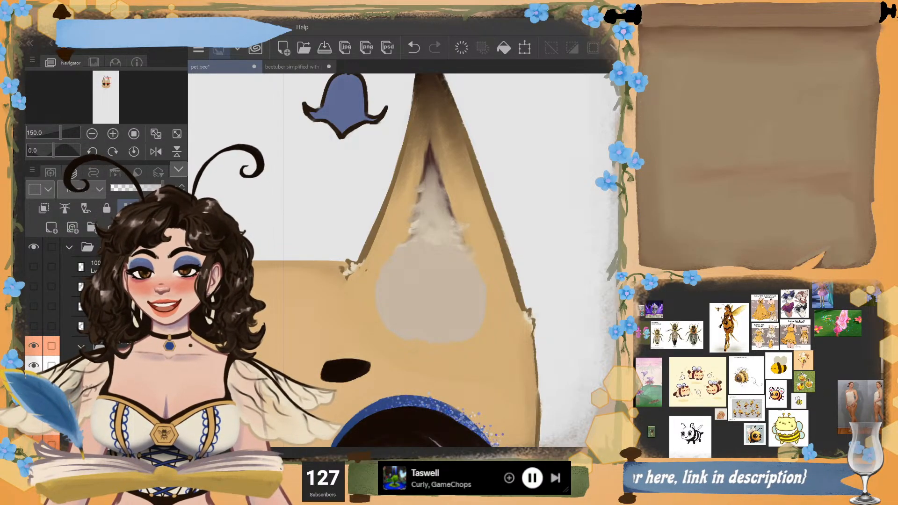
pyautogui.click(80, 247)
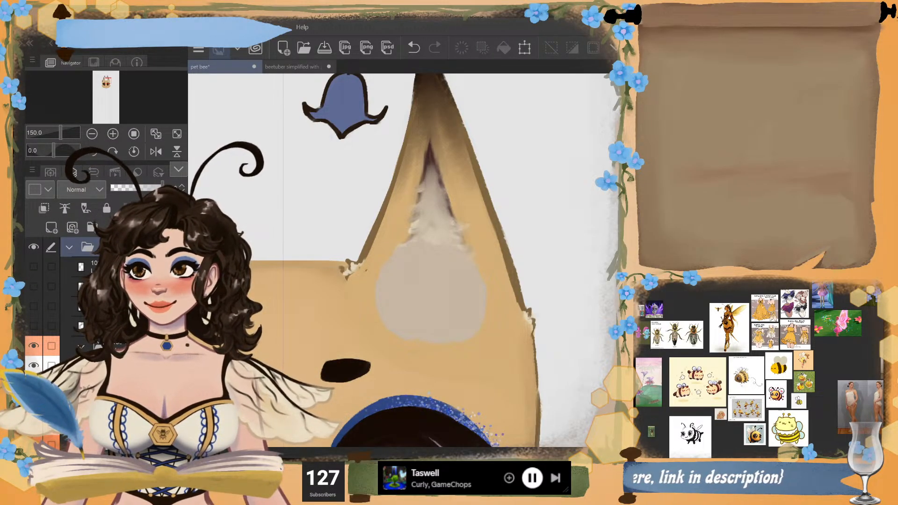
pyautogui.scroll(-4, 70, 290)
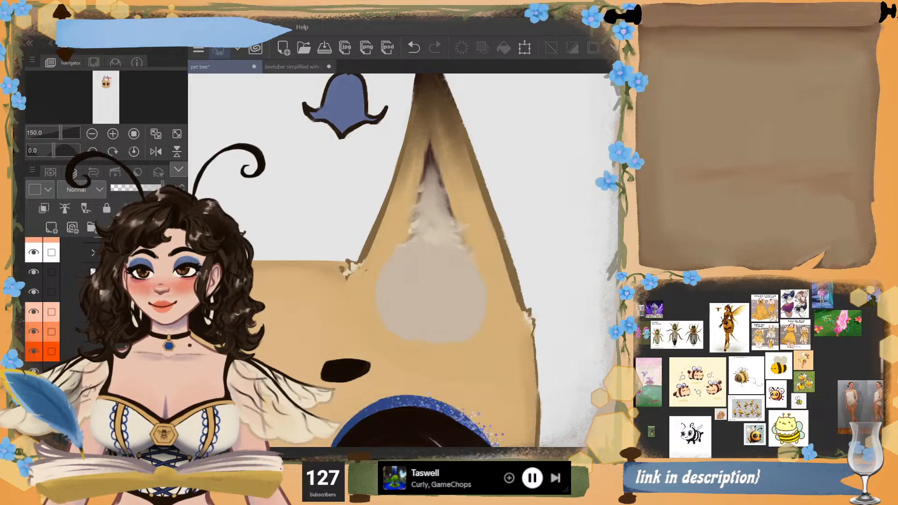
pyautogui.scroll(-4, 42, 300)
pyautogui.click(92, 345)
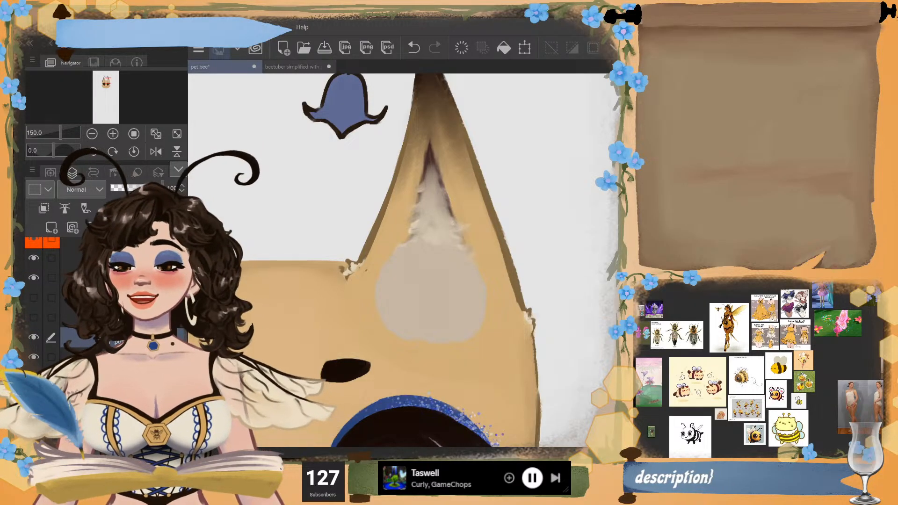
pyautogui.keyDown('alt'); pyautogui.click(428, 164); pyautogui.keyUp('alt')
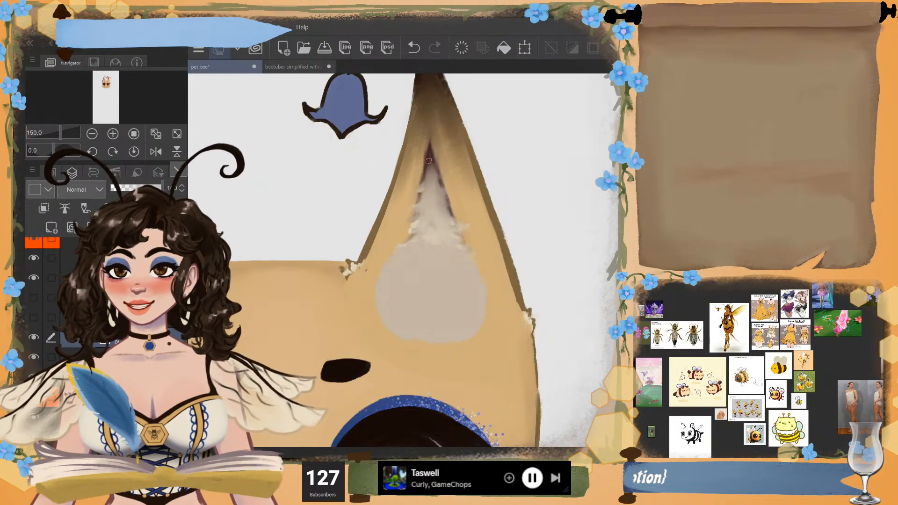
pyautogui.moveTo(377, 284); pyautogui.dragTo(396, 287)
pyautogui.hotkey('ctrl', 'z')
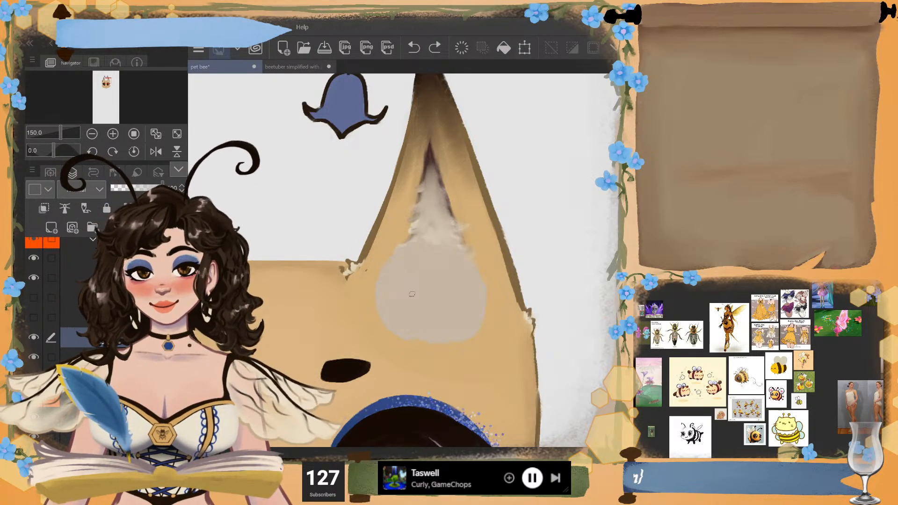
# - Paint soft grey shadow patches across the sides and bottom of the right ear's fluff, using a tone sampled from the inner ear
pyautogui.keyDown('alt'); pyautogui.click(444, 200); pyautogui.keyUp('alt')
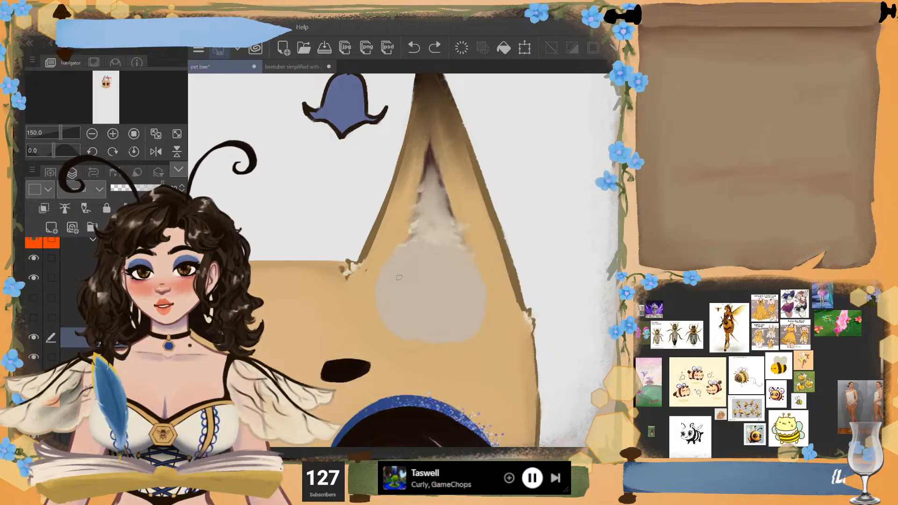
pyautogui.moveTo(403, 284); pyautogui.dragTo(406, 304)
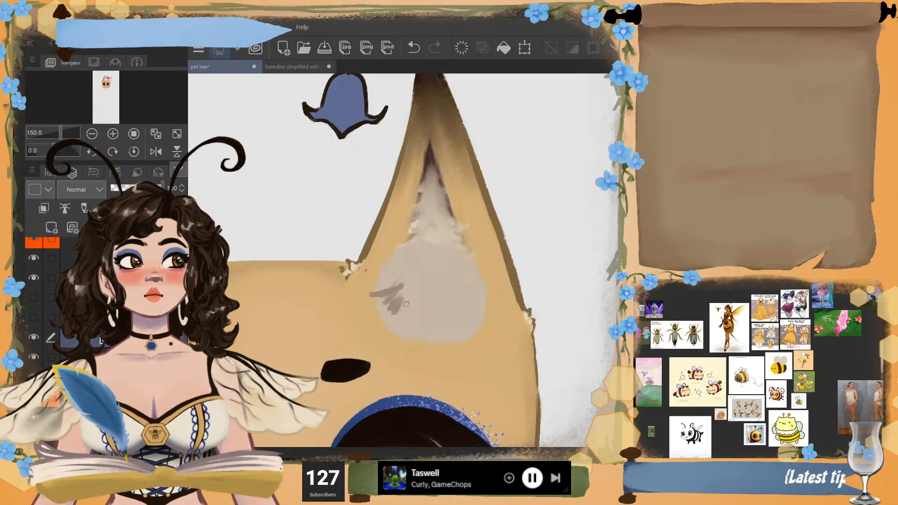
pyautogui.hotkey('ctrl', 'z')
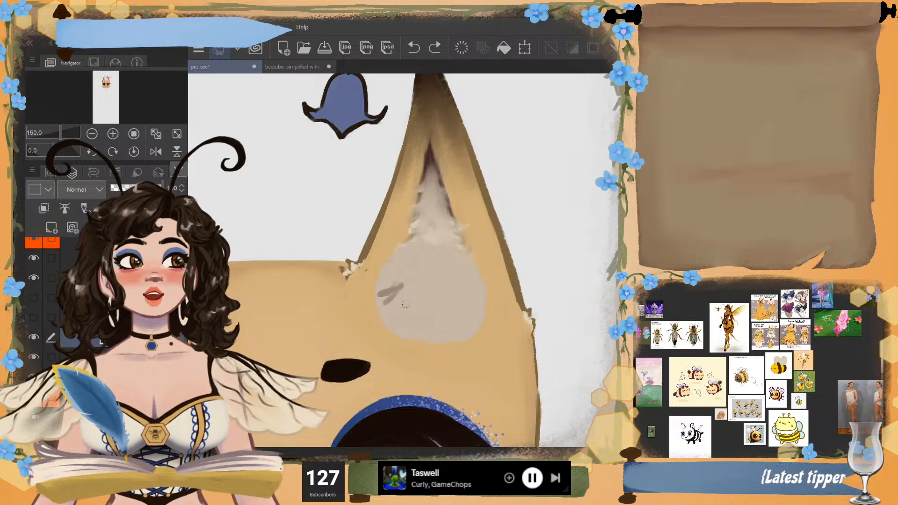
pyautogui.moveTo(369, 304)
pyautogui.mouseDown()
pyautogui.moveTo(397, 295)
pyautogui.moveTo(381, 303)
pyautogui.moveTo(443, 327)
pyautogui.moveTo(486, 294)
pyautogui.moveTo(448, 333)
pyautogui.moveTo(458, 333)
pyautogui.mouseUp()
pyautogui.hotkey('ctrl', 'z')
pyautogui.moveTo(383, 321); pyautogui.dragTo(403, 325)
pyautogui.moveTo(437, 271)
pyautogui.mouseDown()
pyautogui.moveTo(457, 282)
pyautogui.moveTo(481, 277)
pyautogui.moveTo(466, 282)
pyautogui.mouseUp()
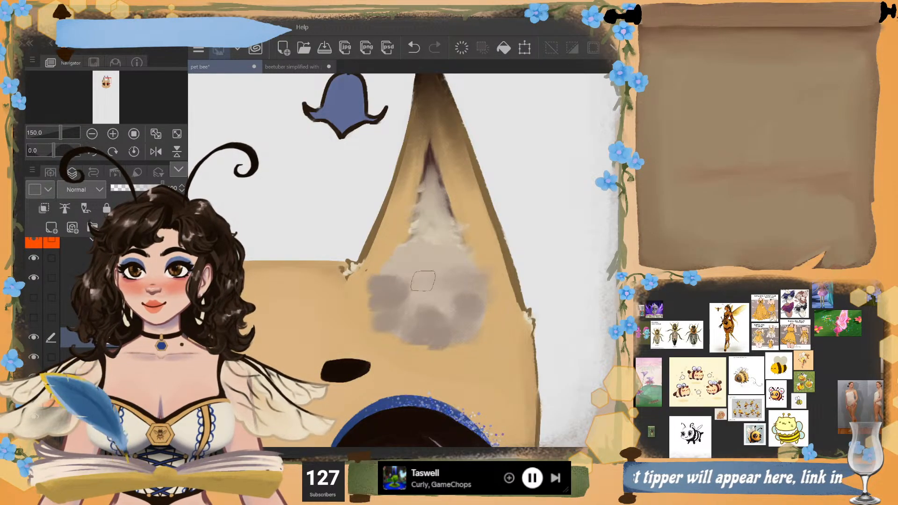
# - Brush lighter beige sampled from the fluff's upper area over the grey shadows on its left side
pyautogui.keyDown('alt'); pyautogui.click(418, 252); pyautogui.keyUp('alt')
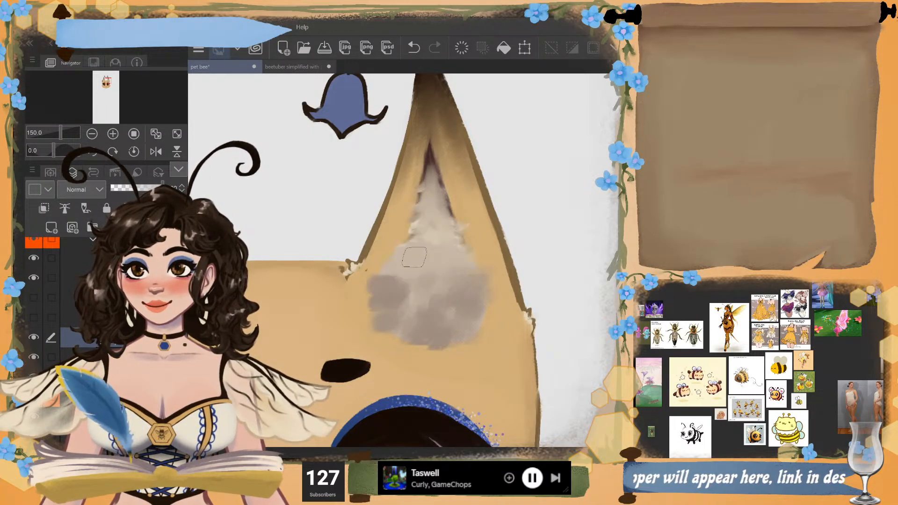
pyautogui.moveTo(410, 286)
pyautogui.mouseDown()
pyautogui.moveTo(403, 296)
pyautogui.moveTo(383, 285)
pyautogui.moveTo(397, 317)
pyautogui.mouseUp()
pyautogui.press(']')
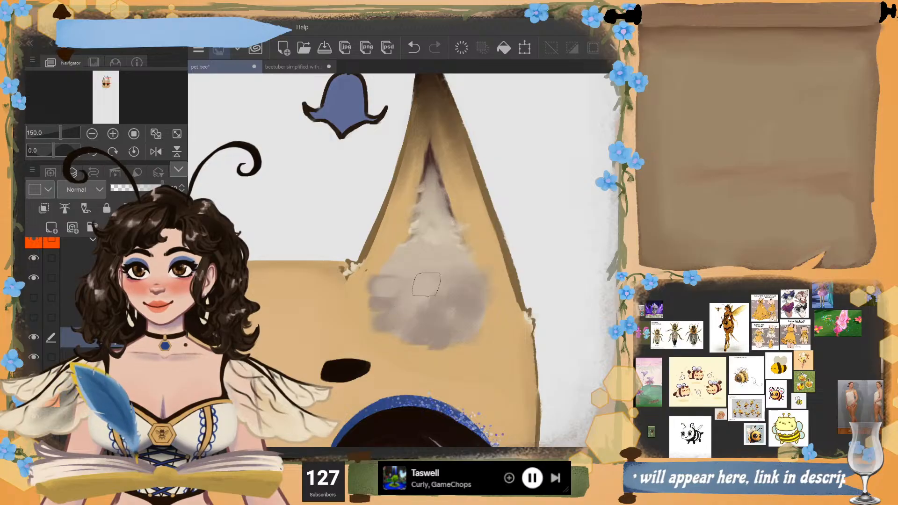
# - Adjust the brush size and paint light beige tufts fanning out through the middle, right side and bottom of the fluff
pyautogui.press('[')
pyautogui.press('[')
pyautogui.press('[')
pyautogui.press('[')
pyautogui.press('[')
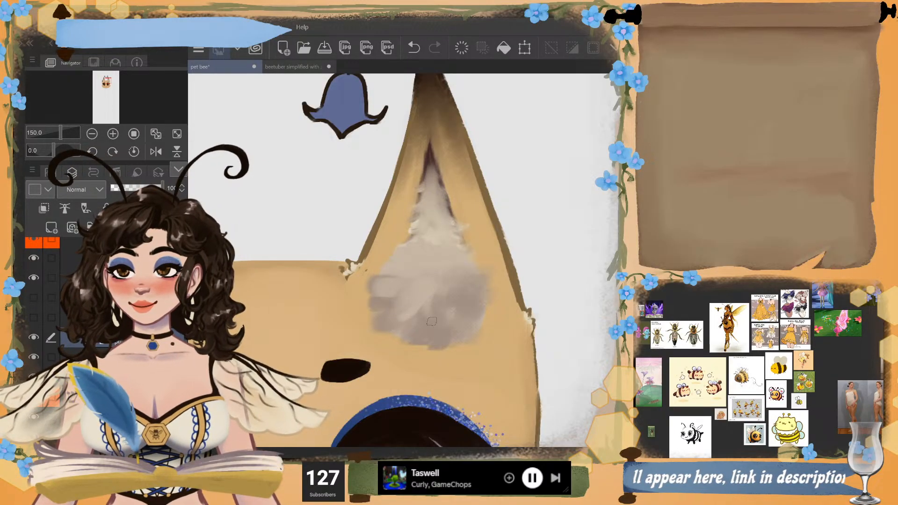
pyautogui.press(']')
pyautogui.press(']')
pyautogui.press(']')
pyautogui.moveTo(426, 296); pyautogui.dragTo(439, 316)
pyautogui.moveTo(432, 294)
pyautogui.mouseDown()
pyautogui.moveTo(473, 305)
pyautogui.moveTo(442, 296)
pyautogui.moveTo(487, 293)
pyautogui.moveTo(460, 275)
pyautogui.moveTo(489, 291)
pyautogui.mouseUp()
pyautogui.moveTo(456, 304)
pyautogui.mouseDown()
pyautogui.moveTo(476, 316)
pyautogui.moveTo(438, 328)
pyautogui.mouseUp()
pyautogui.moveTo(424, 298); pyautogui.dragTo(404, 326)
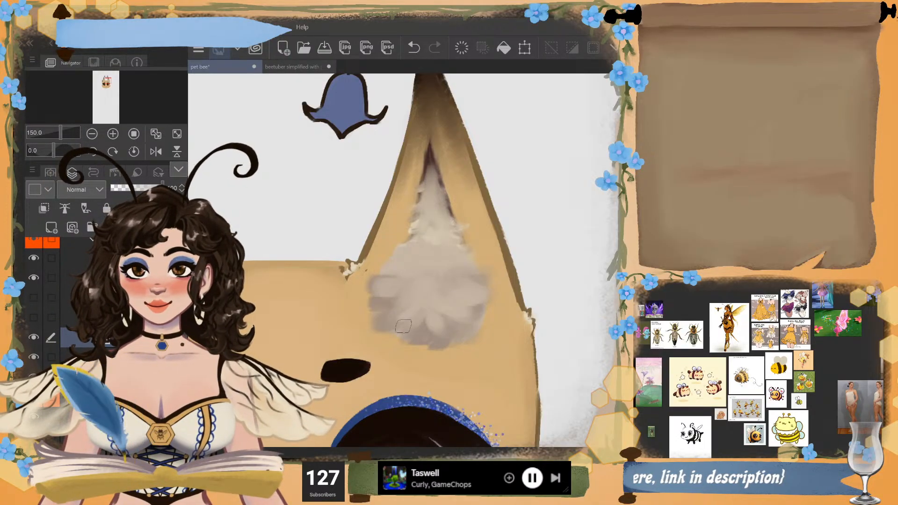
# - Soften the fluff's grey shadows and add pale cream highlight tufts along its left and right sides
pyautogui.keyDown('alt'); pyautogui.click(448, 329); pyautogui.keyUp('alt')
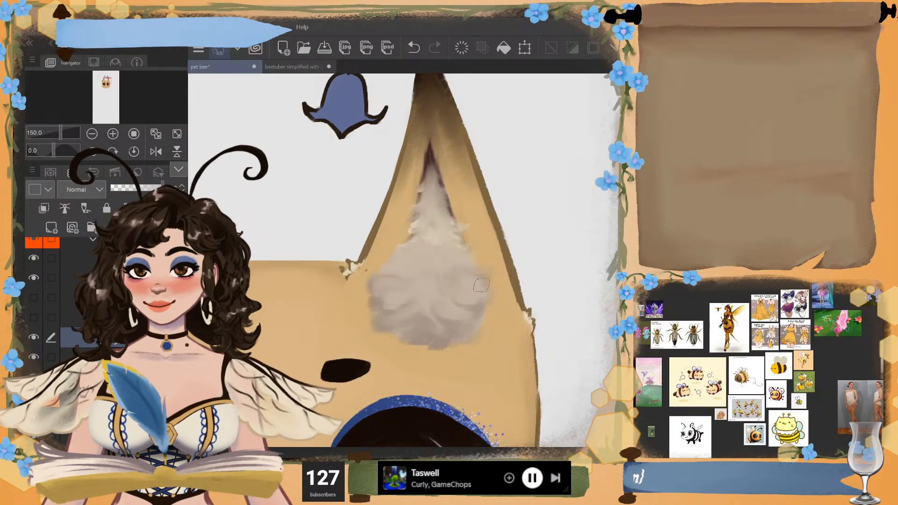
pyautogui.keyDown('alt'); pyautogui.click(415, 225); pyautogui.keyUp('alt')
pyautogui.moveTo(424, 259)
pyautogui.mouseDown()
pyautogui.moveTo(397, 276)
pyautogui.moveTo(412, 258)
pyautogui.moveTo(382, 274)
pyautogui.moveTo(413, 296)
pyautogui.moveTo(377, 296)
pyautogui.moveTo(427, 291)
pyautogui.moveTo(442, 321)
pyautogui.moveTo(451, 307)
pyautogui.moveTo(484, 307)
pyautogui.moveTo(457, 302)
pyautogui.moveTo(492, 299)
pyautogui.moveTo(466, 288)
pyautogui.moveTo(488, 290)
pyautogui.mouseUp()
pyautogui.moveTo(446, 323)
pyautogui.mouseDown()
pyautogui.moveTo(476, 336)
pyautogui.moveTo(485, 322)
pyautogui.mouseUp()
pyautogui.hotkey('ctrl', 'z')
pyautogui.hotkey('ctrl', 'z')
pyautogui.hotkey('ctrl', 'z')
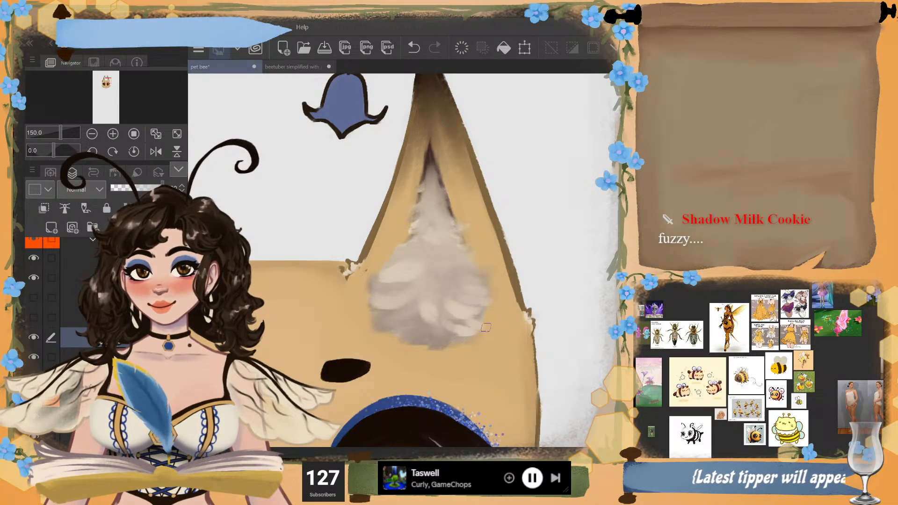
pyautogui.moveTo(396, 329)
pyautogui.mouseDown()
pyautogui.moveTo(391, 310)
pyautogui.moveTo(367, 320)
pyautogui.mouseUp()
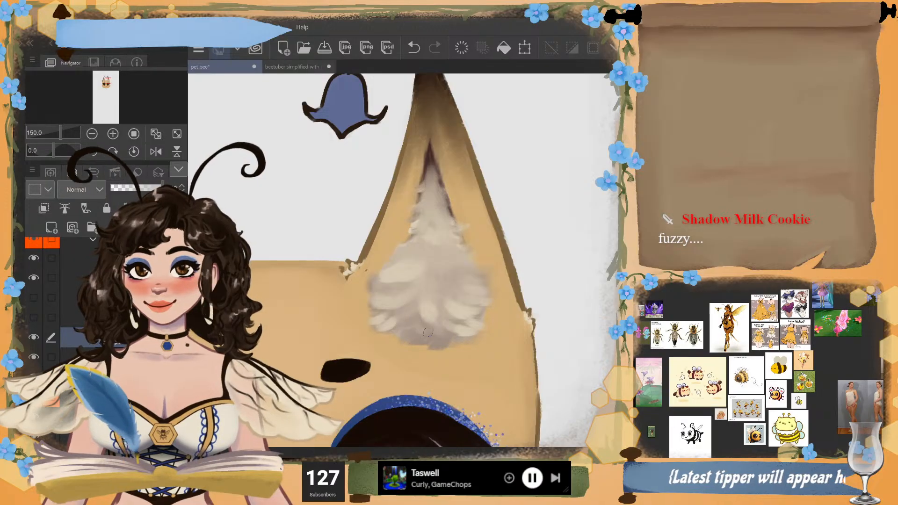
# - Paint short cream fur strands along the upper edge of the inner ear fluff on both sides
pyautogui.moveTo(448, 252)
pyautogui.mouseDown()
pyautogui.moveTo(474, 266)
pyautogui.moveTo(491, 258)
pyautogui.moveTo(491, 267)
pyautogui.mouseUp()
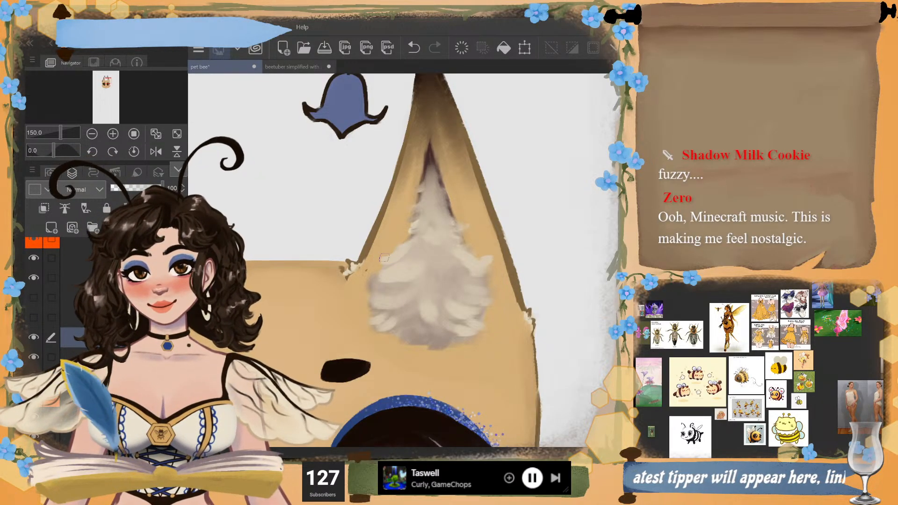
pyautogui.moveTo(384, 258); pyautogui.dragTo(404, 260)
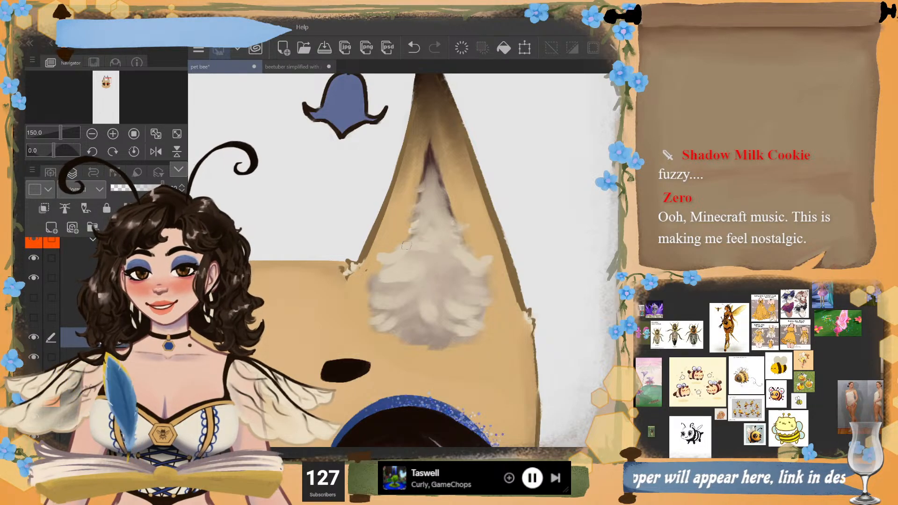
pyautogui.hotkey('ctrl', 'z')
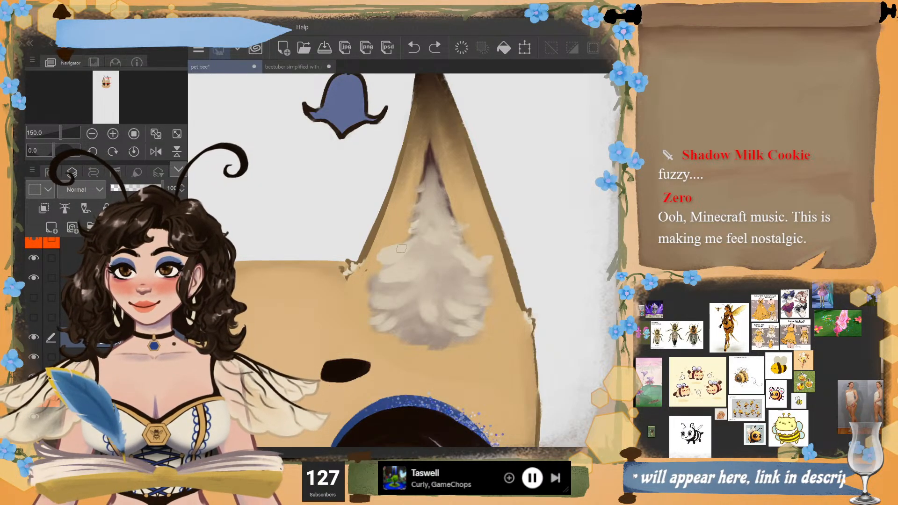
pyautogui.hotkey('ctrl', 'y')
pyautogui.hotkey('ctrl', 'z')
pyautogui.keyDown('alt'); pyautogui.click(417, 222); pyautogui.keyUp('alt')
pyautogui.hotkey('ctrl', 'y')
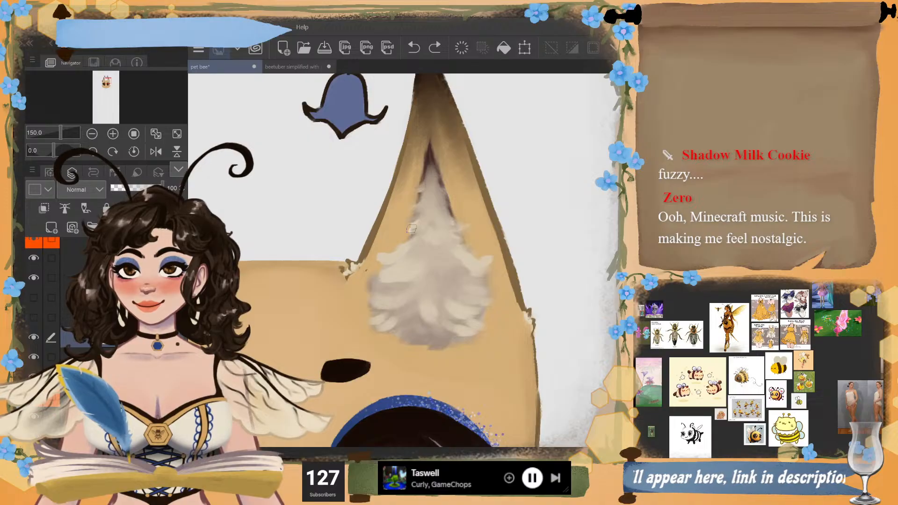
# - Sample the light fur colour near the top of the fluff and paint bright strands across its upper curve and right side
pyautogui.keyDown('alt'); pyautogui.click(412, 229); pyautogui.keyUp('alt')
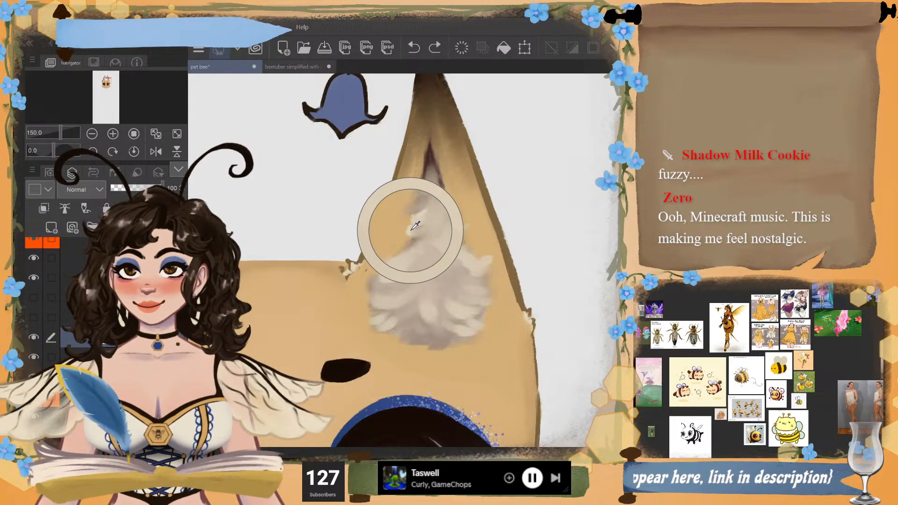
pyautogui.keyDown('alt'); pyautogui.click(411, 232); pyautogui.keyUp('alt')
pyautogui.keyDown('alt'); pyautogui.click(411, 229); pyautogui.keyUp('alt')
pyautogui.keyDown('alt'); pyautogui.click(414, 220); pyautogui.keyUp('alt')
pyautogui.moveTo(418, 228)
pyautogui.mouseDown()
pyautogui.moveTo(352, 263)
pyautogui.moveTo(418, 241)
pyautogui.moveTo(402, 269)
pyautogui.moveTo(428, 241)
pyautogui.moveTo(459, 259)
pyautogui.moveTo(452, 244)
pyautogui.moveTo(467, 253)
pyautogui.moveTo(430, 239)
pyautogui.moveTo(482, 287)
pyautogui.mouseUp()
# - Sample a greyer fur tone and paint shadow strands beneath the bright upper strands and through the middle of the fluff
pyautogui.keyDown('alt'); pyautogui.click(352, 265); pyautogui.keyUp('alt')
pyautogui.hotkey('ctrl', 'z')
pyautogui.hotkey('ctrl', 'z')
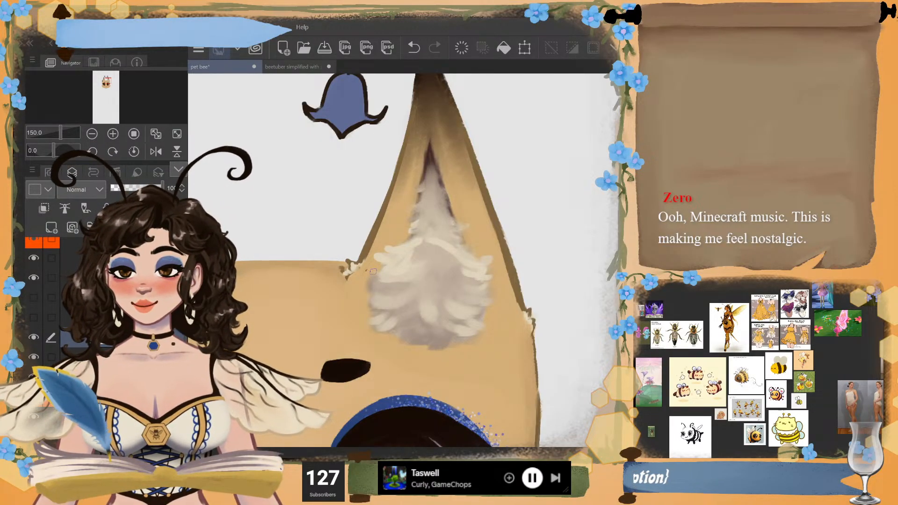
pyautogui.hotkey('ctrl', 'z')
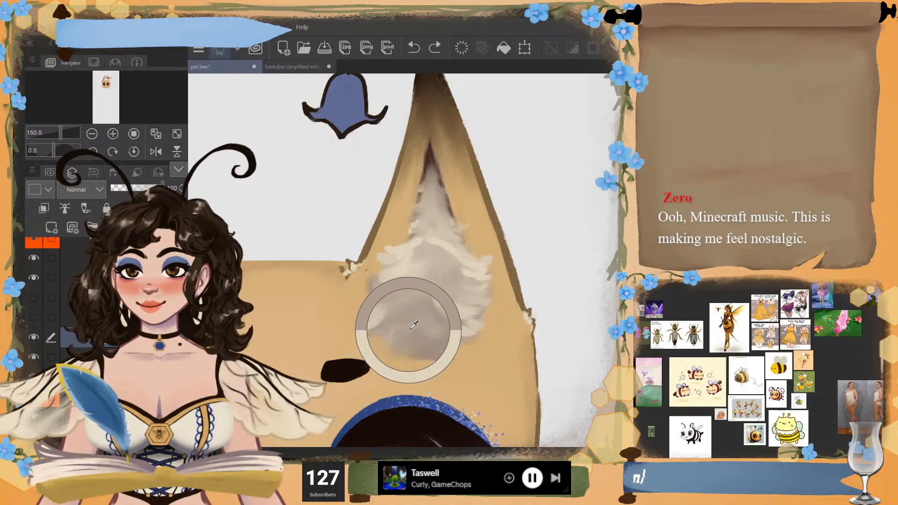
pyautogui.moveTo(402, 276); pyautogui.dragTo(407, 266)
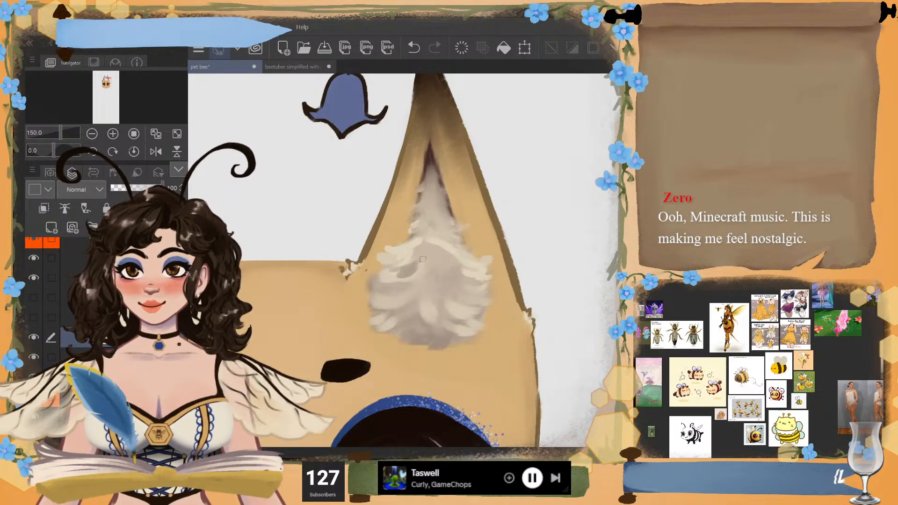
pyautogui.moveTo(476, 301)
pyautogui.mouseDown()
pyautogui.moveTo(448, 299)
pyautogui.moveTo(474, 313)
pyautogui.mouseUp()
pyautogui.moveTo(420, 293)
pyautogui.mouseDown()
pyautogui.moveTo(435, 306)
pyautogui.moveTo(457, 276)
pyautogui.moveTo(477, 291)
pyautogui.mouseUp()
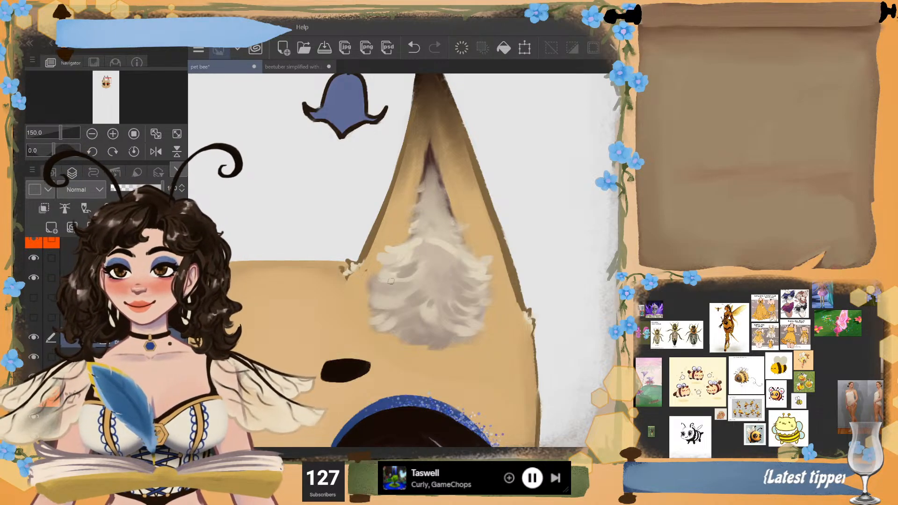
pyautogui.moveTo(391, 281); pyautogui.dragTo(385, 292)
pyautogui.hotkey('ctrl', 'z')
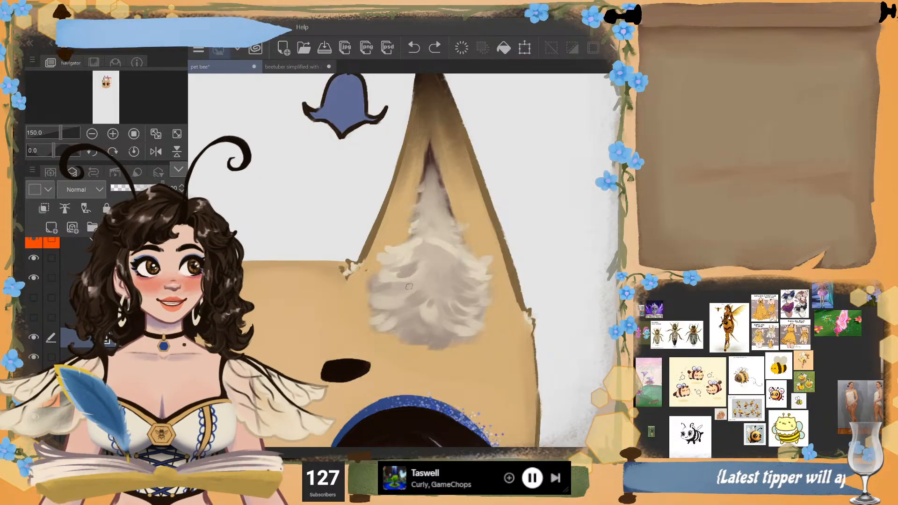
pyautogui.moveTo(518, 149)
pyautogui.mouseDown()
pyautogui.moveTo(552, 156)
pyautogui.moveTo(544, 154)
pyautogui.mouseUp()
pyautogui.hotkey('ctrl', 'z')
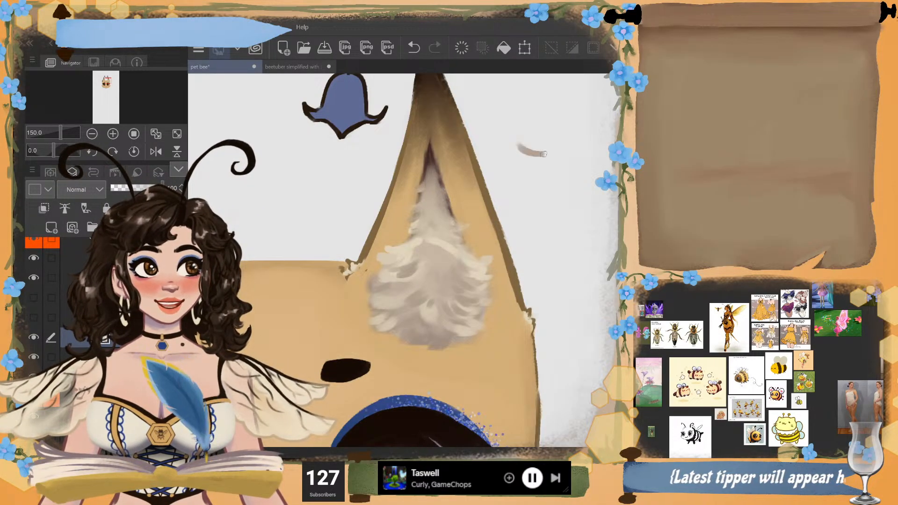
pyautogui.hotkey('ctrl', 'z')
pyautogui.moveTo(520, 127)
pyautogui.mouseDown()
pyautogui.moveTo(551, 137)
pyautogui.moveTo(536, 143)
pyautogui.moveTo(523, 141)
pyautogui.moveTo(553, 128)
pyautogui.moveTo(525, 137)
pyautogui.mouseUp()
pyautogui.hotkey('ctrl', 'z')
pyautogui.hotkey('ctrl', 'z')
pyautogui.hotkey('ctrl', 'z')
pyautogui.hotkey('ctrl', 'z')
pyautogui.hotkey('ctrl', 'z')
pyautogui.hotkey('ctrl', 'z')
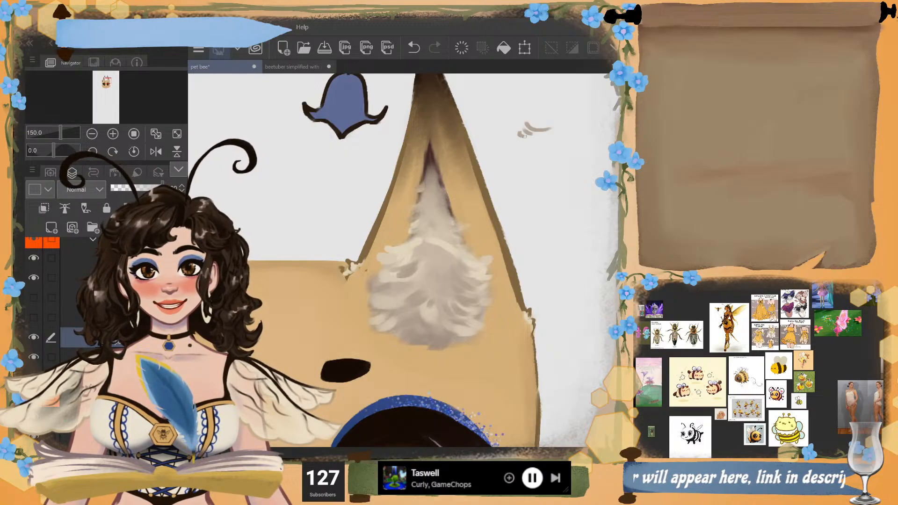
pyautogui.moveTo(565, 99); pyautogui.dragTo(556, 115)
pyautogui.hotkey('ctrl', 'z')
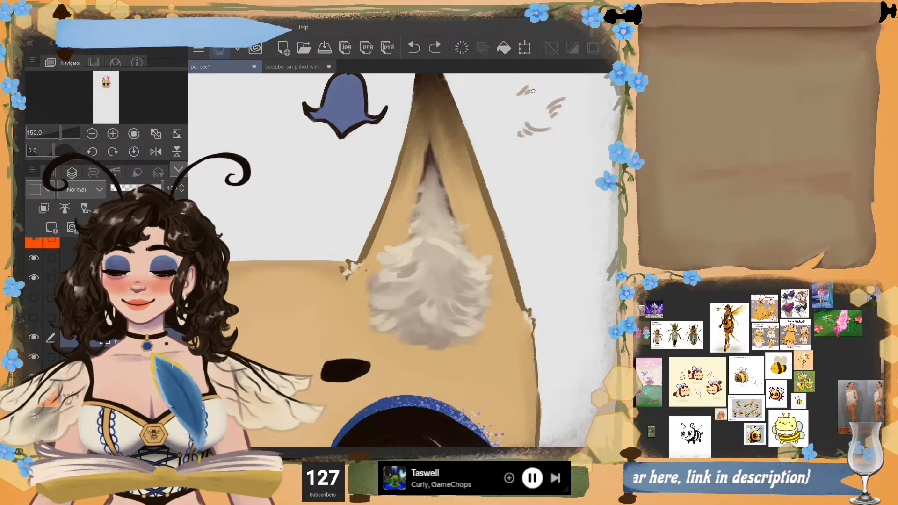
pyautogui.hotkey('ctrl', 'z')
pyautogui.hotkey('ctrl', 'z')
pyautogui.hotkey('ctrl', 'z')
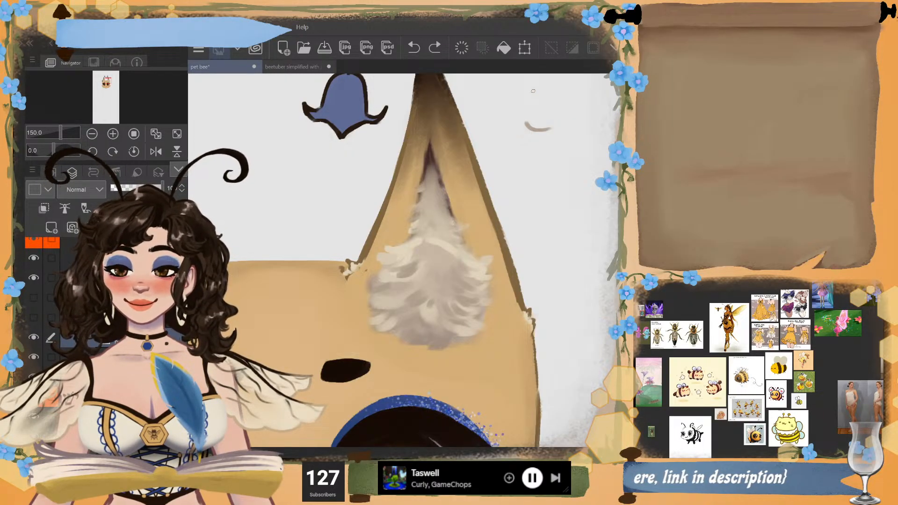
pyautogui.hotkey('ctrl', 'z')
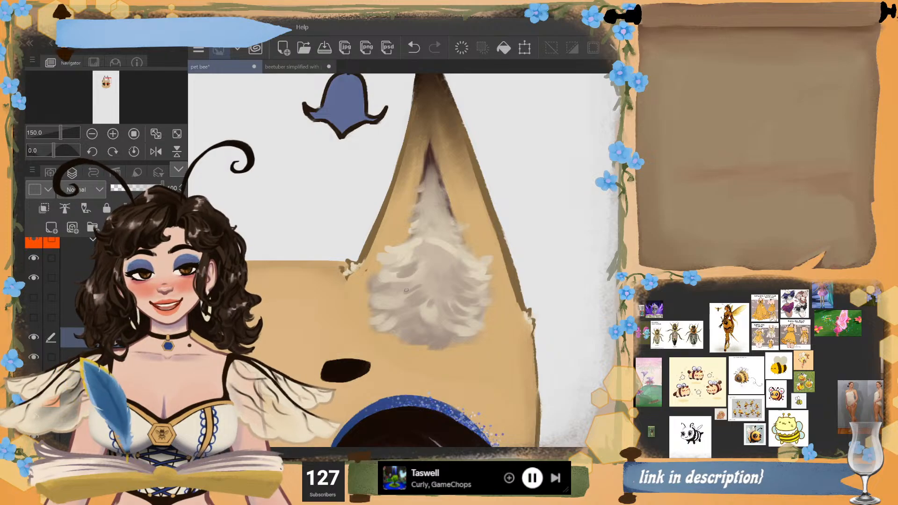
pyautogui.hotkey('ctrl', 'z')
# - Paint fine light and shadow strands across the left side, right side and bottom edge of the ear fluff
pyautogui.moveTo(421, 282); pyautogui.dragTo(410, 279)
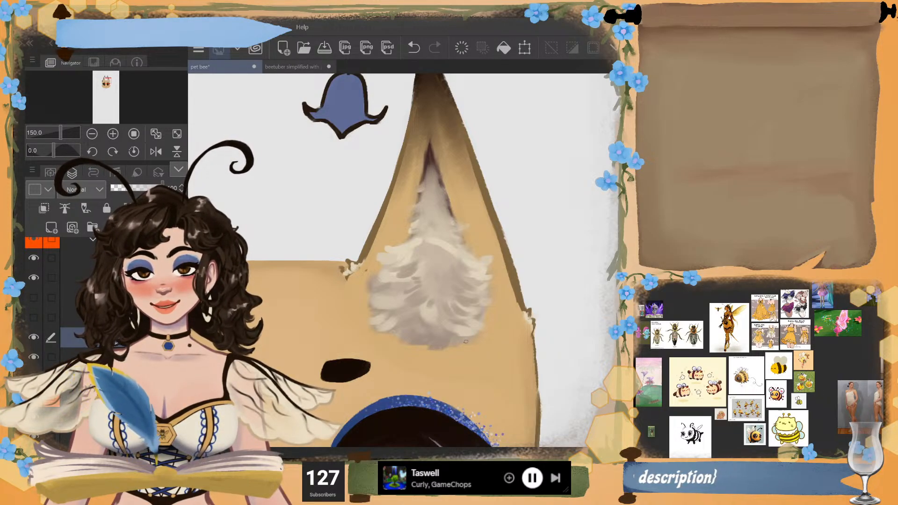
pyautogui.keyDown('alt'); pyautogui.click(439, 346); pyautogui.keyUp('alt')
pyautogui.hotkey('ctrl', 'z')
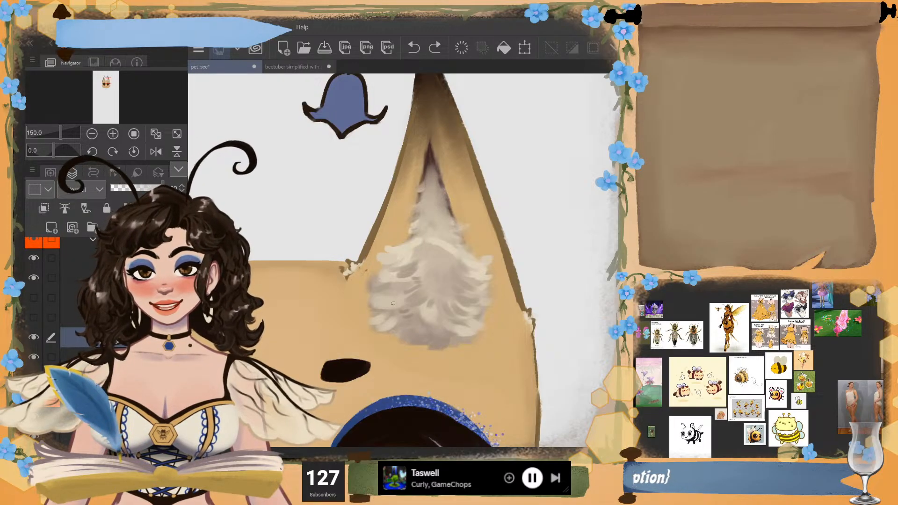
pyautogui.hotkey('ctrl', 'y')
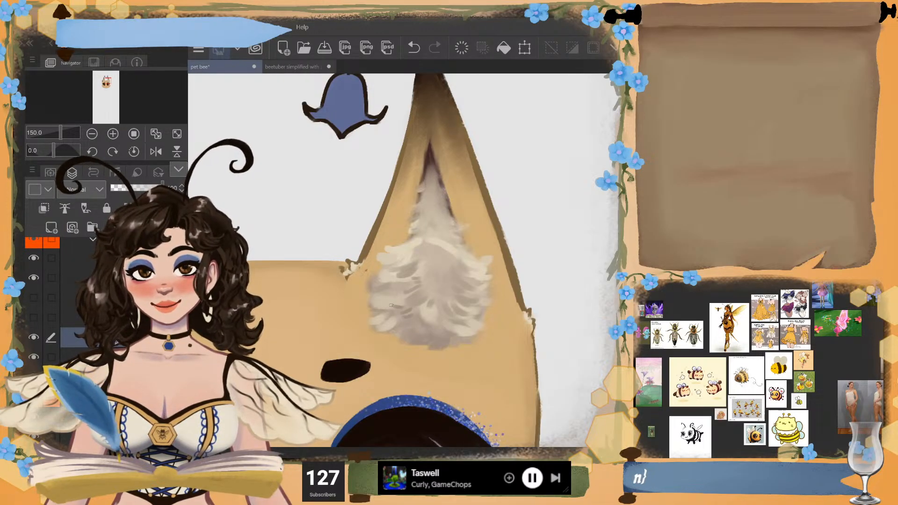
pyautogui.moveTo(473, 276); pyautogui.dragTo(488, 267)
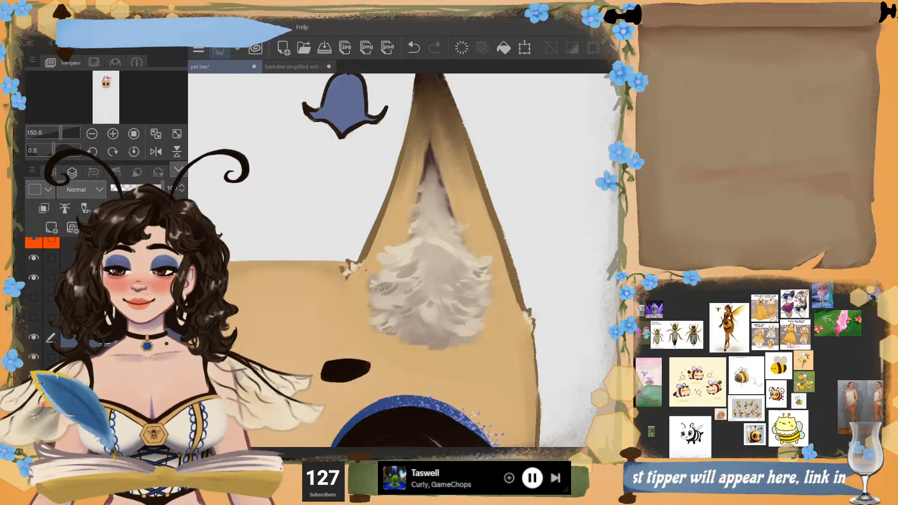
pyautogui.moveTo(440, 346)
pyautogui.mouseDown()
pyautogui.moveTo(420, 342)
pyautogui.moveTo(440, 348)
pyautogui.mouseUp()
pyautogui.hotkey('ctrl', 'z')
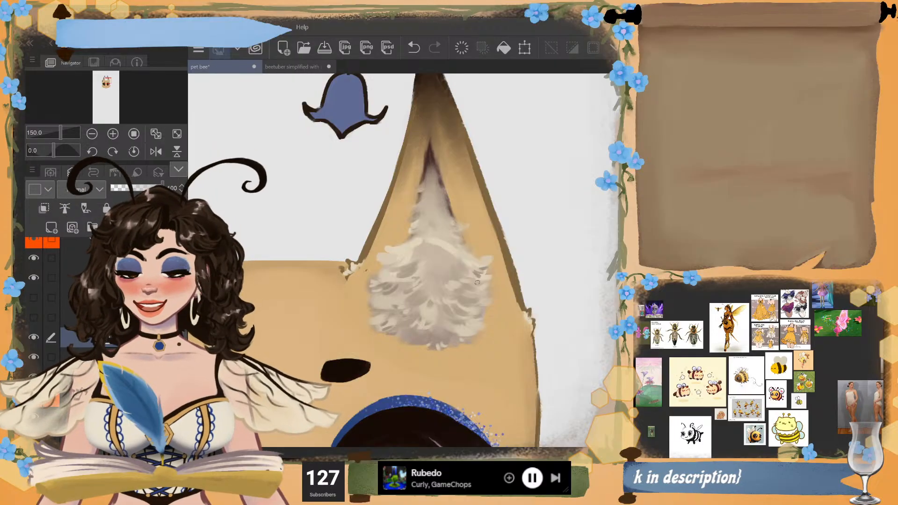
# - Sample a fur shade from the upper fluff and layer more small strands over its right side and lower part
pyautogui.keyDown('alt'); pyautogui.click(408, 273); pyautogui.keyUp('alt')
pyautogui.moveTo(471, 274)
pyautogui.mouseDown()
pyautogui.moveTo(452, 264)
pyautogui.moveTo(483, 265)
pyautogui.mouseUp()
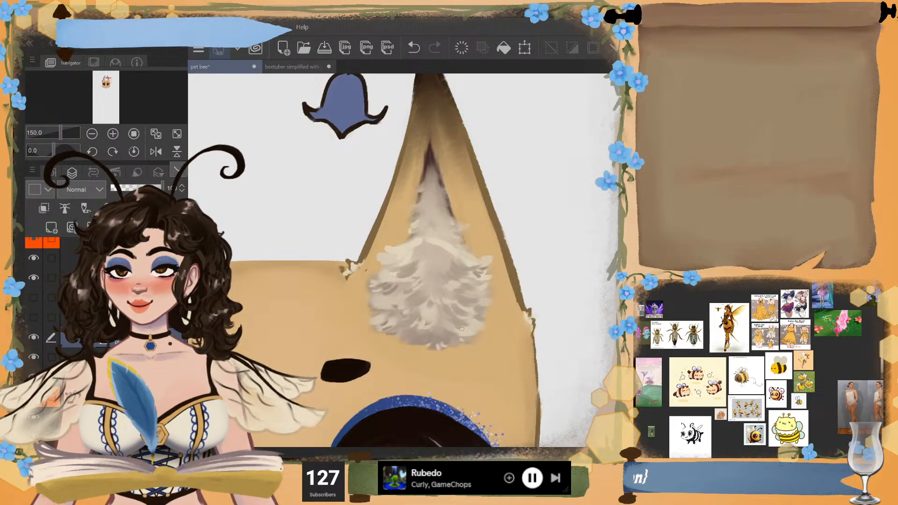
pyautogui.moveTo(462, 329)
pyautogui.mouseDown()
pyautogui.moveTo(467, 339)
pyautogui.moveTo(476, 334)
pyautogui.mouseUp()
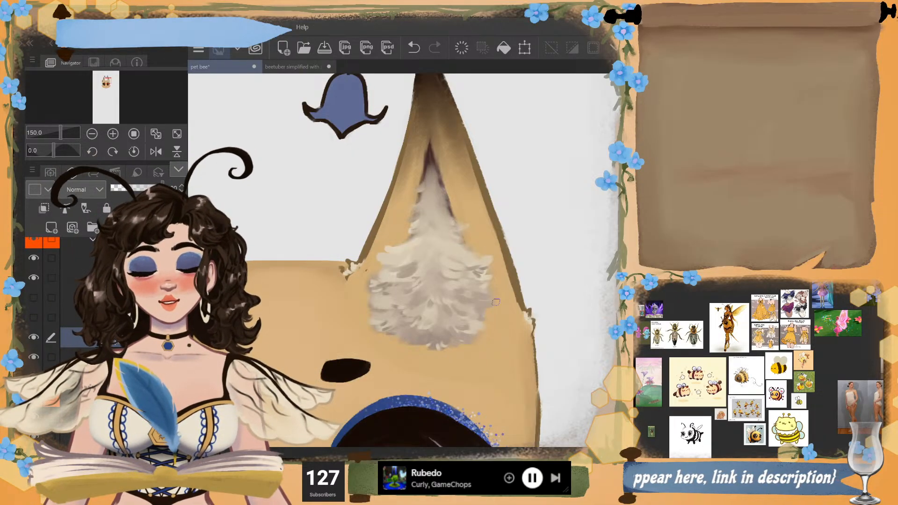
# - Sample the light cream fur colour and softly blend over the strands in the fluff's centre with a large brush
pyautogui.scroll(-2, 496, 302)
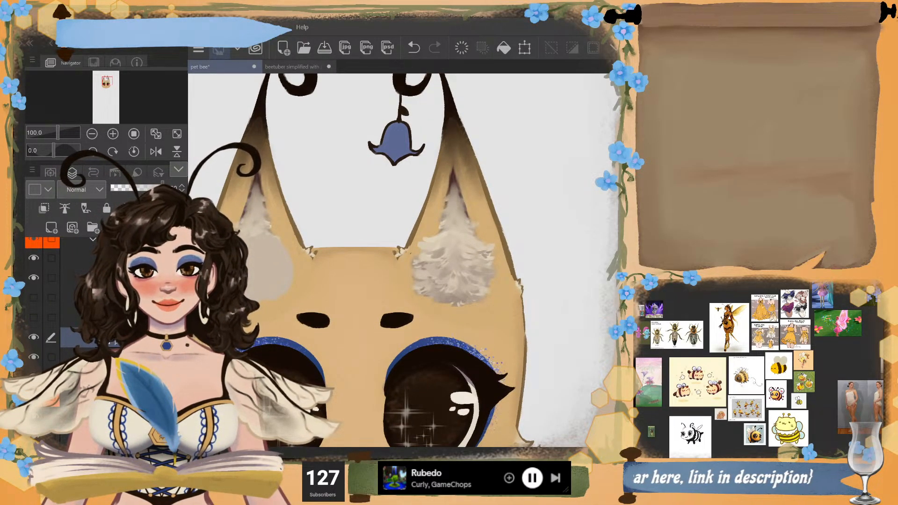
pyautogui.scroll(2, 474, 255)
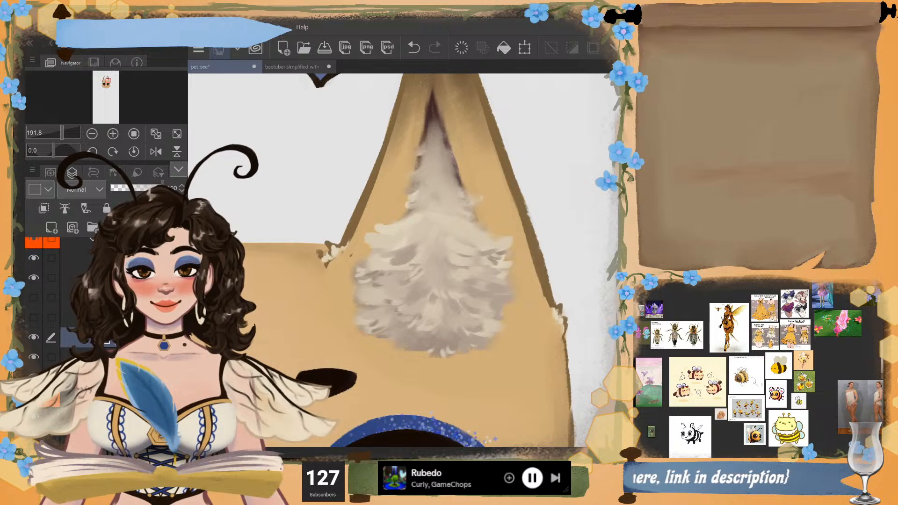
pyautogui.keyDown('alt'); pyautogui.click(409, 224); pyautogui.keyUp('alt')
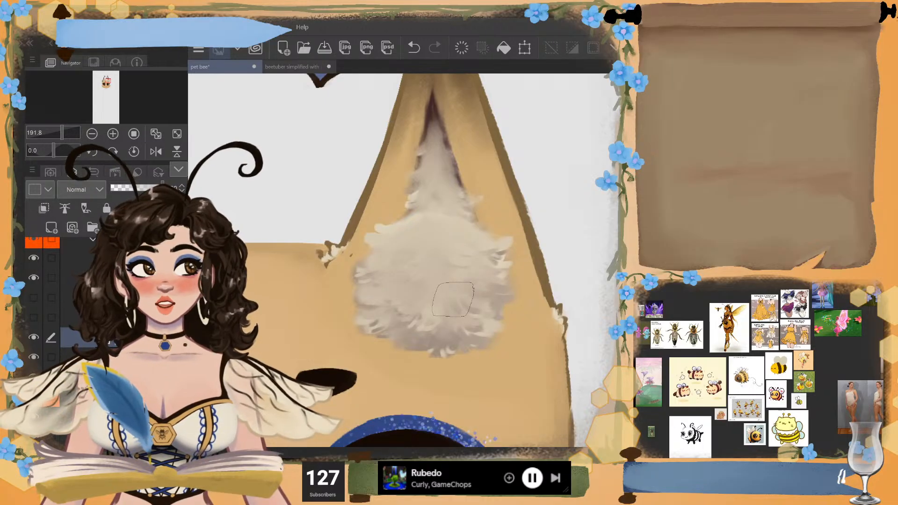
# - Reduce the brush size and break up the fluff's outer edge into small, uneven fur tufts
pyautogui.press('[')
pyautogui.press('[')
pyautogui.press('[')
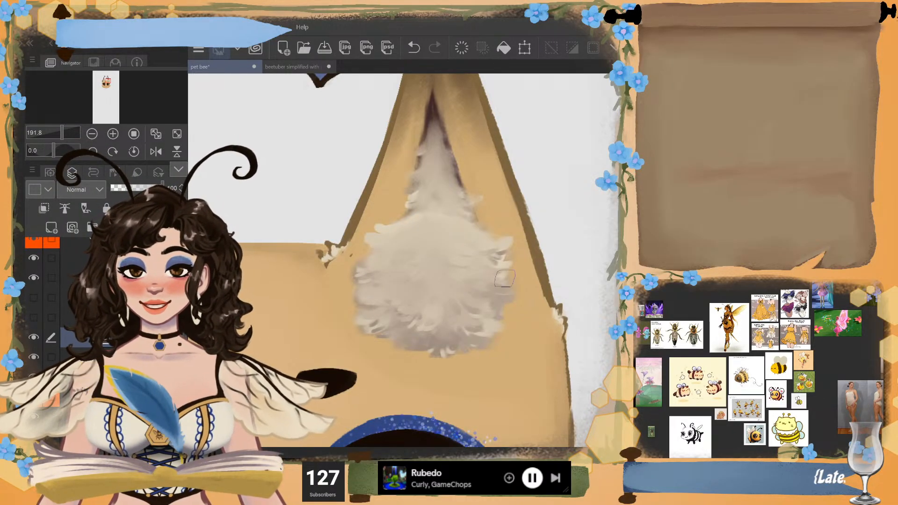
pyautogui.hotkey('ctrl', 'z')
pyautogui.press('[')
pyautogui.press('[')
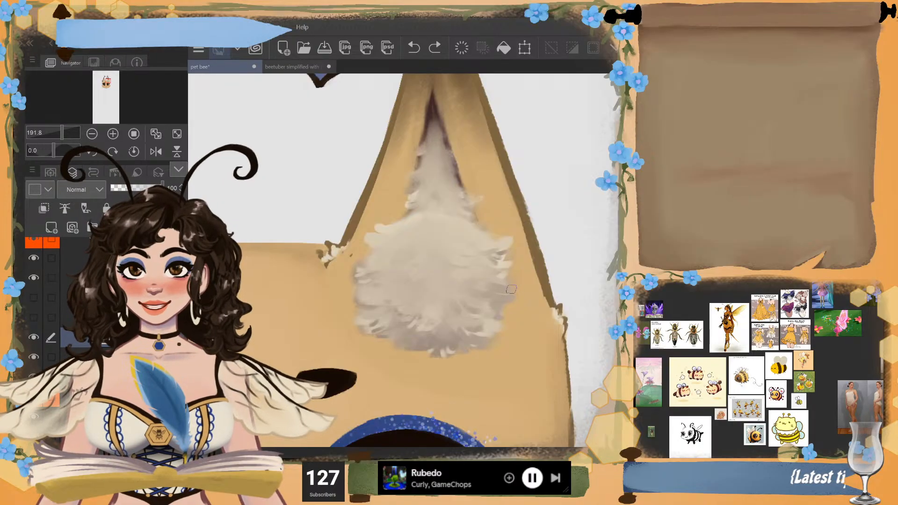
pyautogui.click(510, 281)
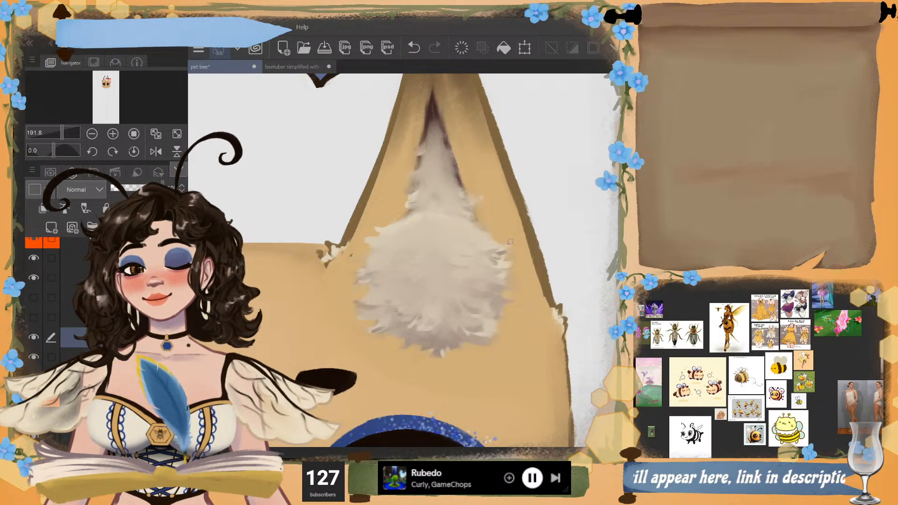
# - Sample neighbouring fur tones and paint thin curved shadow strands in the left half of the fluff
pyautogui.scroll(-2, 523, 294)
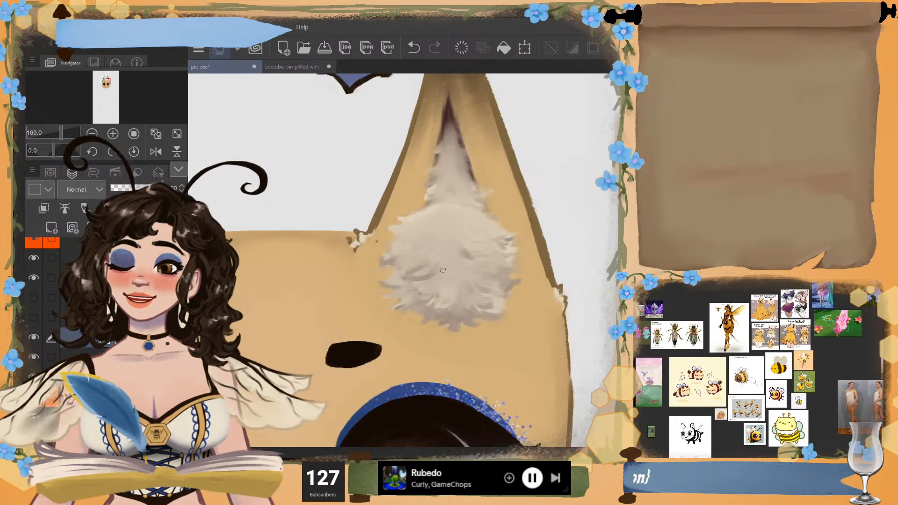
pyautogui.keyDown('alt'); pyautogui.click(431, 257); pyautogui.keyUp('alt')
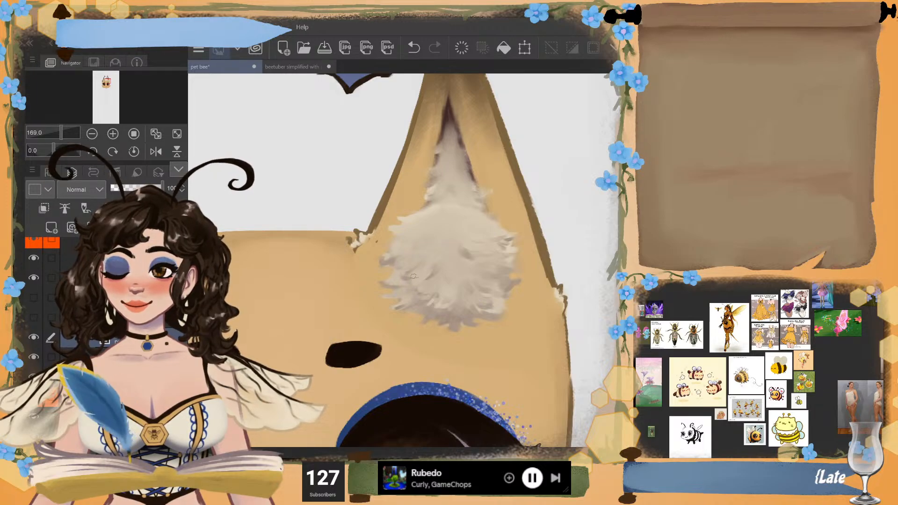
pyautogui.keyDown('alt'); pyautogui.click(412, 259); pyautogui.keyUp('alt')
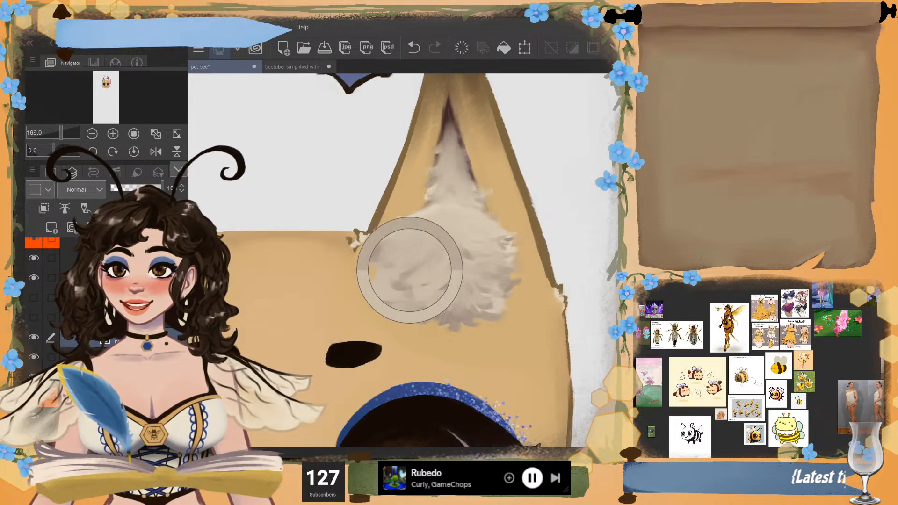
pyautogui.keyDown('alt'); pyautogui.click(427, 269); pyautogui.keyUp('alt')
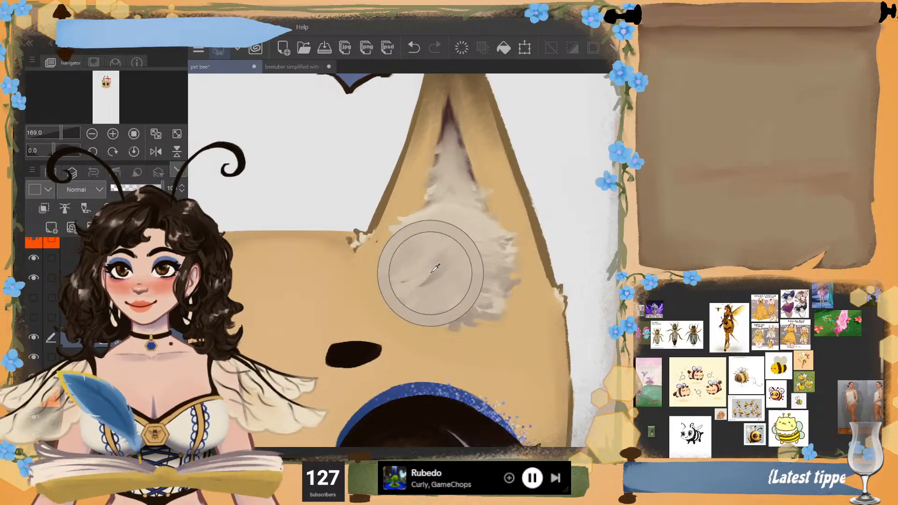
pyautogui.keyDown('alt'); pyautogui.click(426, 266); pyautogui.keyUp('alt')
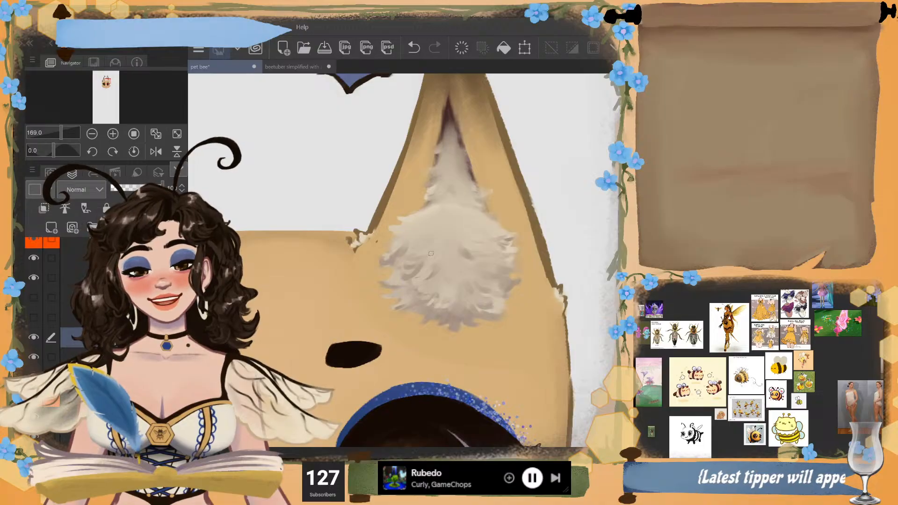
# - Paint curved shadow strands through the centre and right half of the fluff with tones sampled from the fur
pyautogui.moveTo(477, 274)
pyautogui.mouseDown()
pyautogui.moveTo(487, 283)
pyautogui.moveTo(466, 287)
pyautogui.moveTo(484, 287)
pyautogui.mouseUp()
pyautogui.keyDown('alt'); pyautogui.click(459, 274); pyautogui.keyUp('alt')
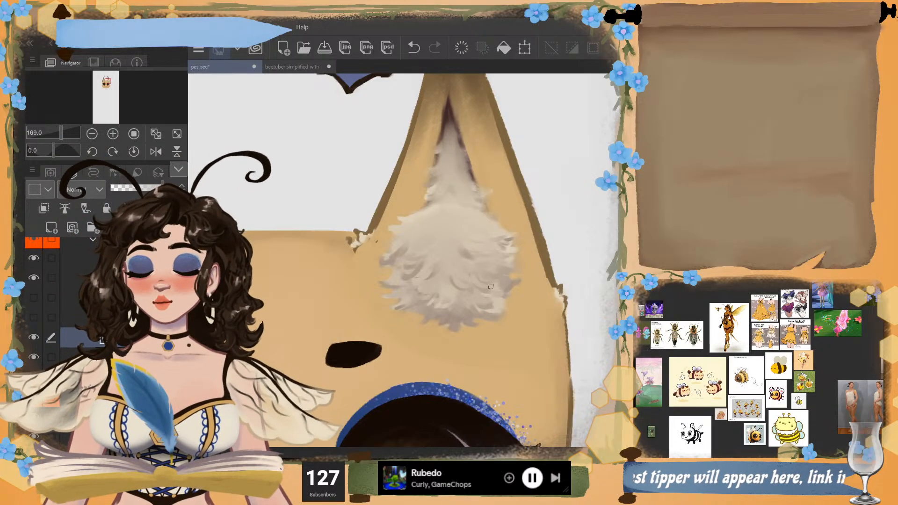
pyautogui.keyDown('alt'); pyautogui.click(456, 321); pyautogui.keyUp('alt')
pyautogui.moveTo(465, 259)
pyautogui.mouseDown()
pyautogui.moveTo(495, 268)
pyautogui.moveTo(506, 258)
pyautogui.mouseUp()
pyautogui.keyDown('alt'); pyautogui.click(477, 248); pyautogui.keyUp('alt')
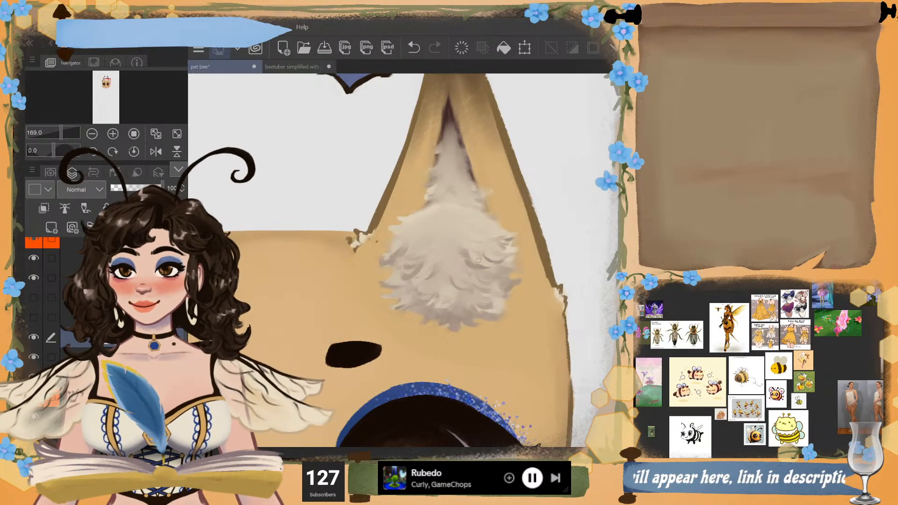
pyautogui.moveTo(462, 245); pyautogui.dragTo(479, 263)
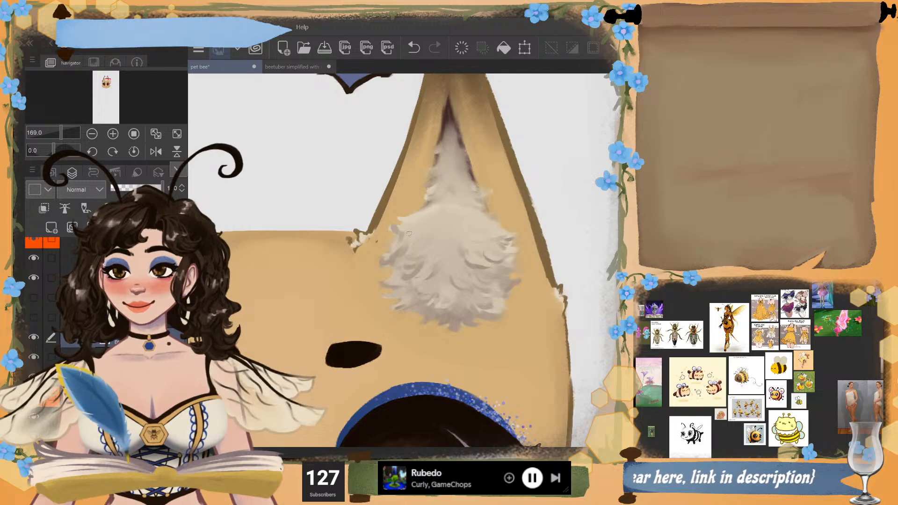
pyautogui.hotkey('ctrl', 'z')
pyautogui.moveTo(396, 229); pyautogui.dragTo(414, 234)
pyautogui.hotkey('ctrl', 'z')
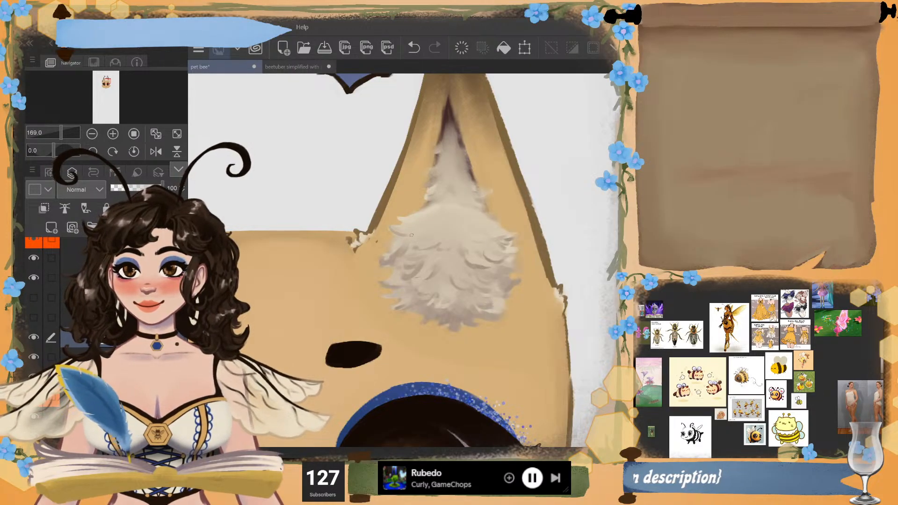
pyautogui.hotkey('ctrl', 'z')
pyautogui.hotkey('ctrl', 'y')
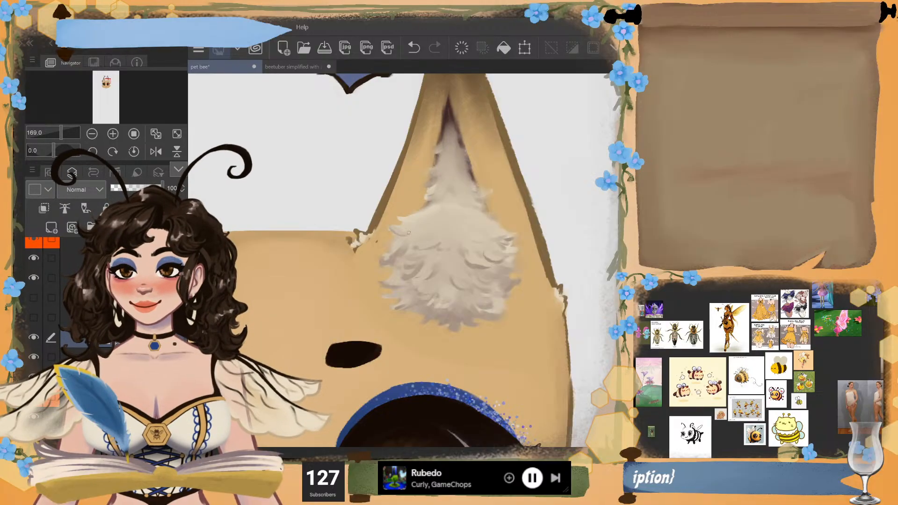
# - Block in soft grey shadows and light cream fur clumps over the flat fluff patch in the left ear
pyautogui.scroll(-1, 559, 211)
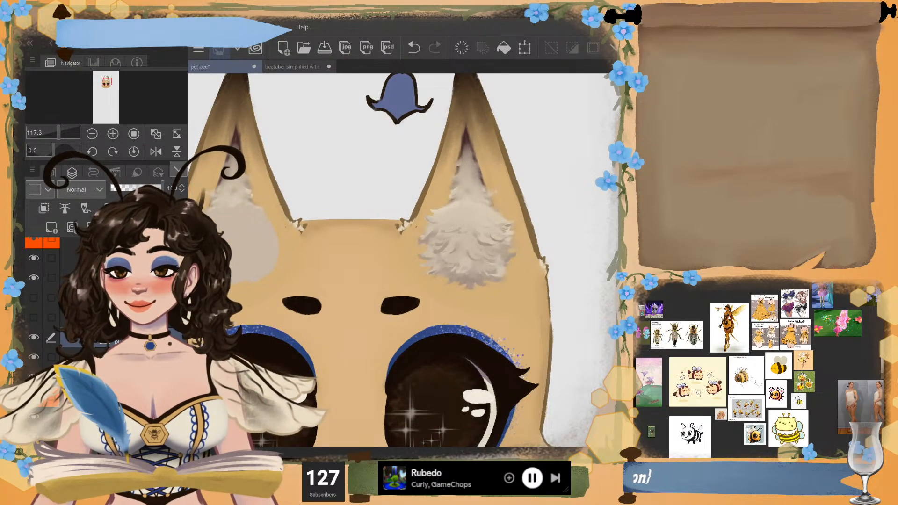
pyautogui.scroll(-1, 559, 211)
pyautogui.scroll(2, 566, 262)
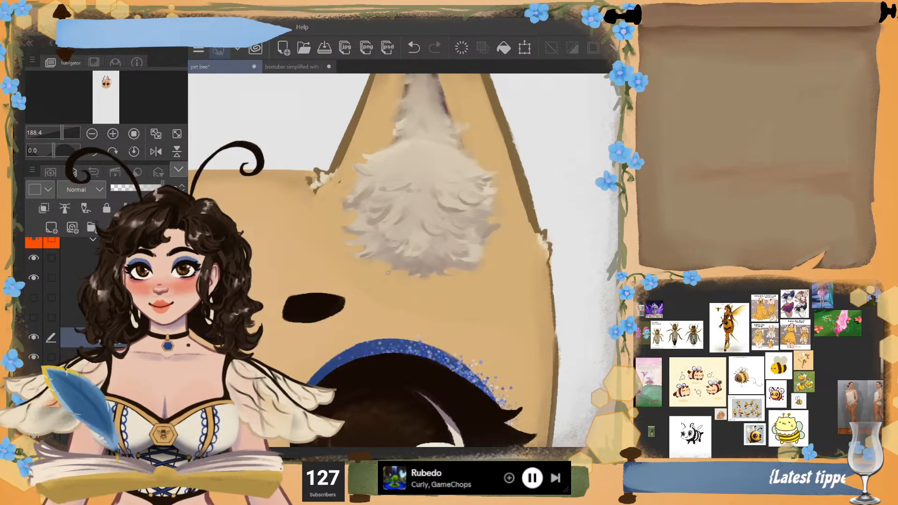
pyautogui.scroll(-4, 388, 273)
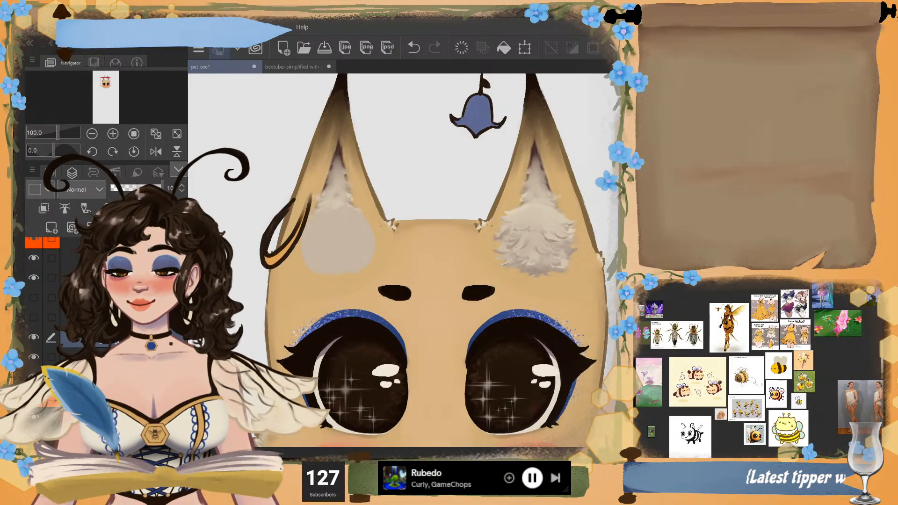
pyautogui.scroll(3, 405, 261)
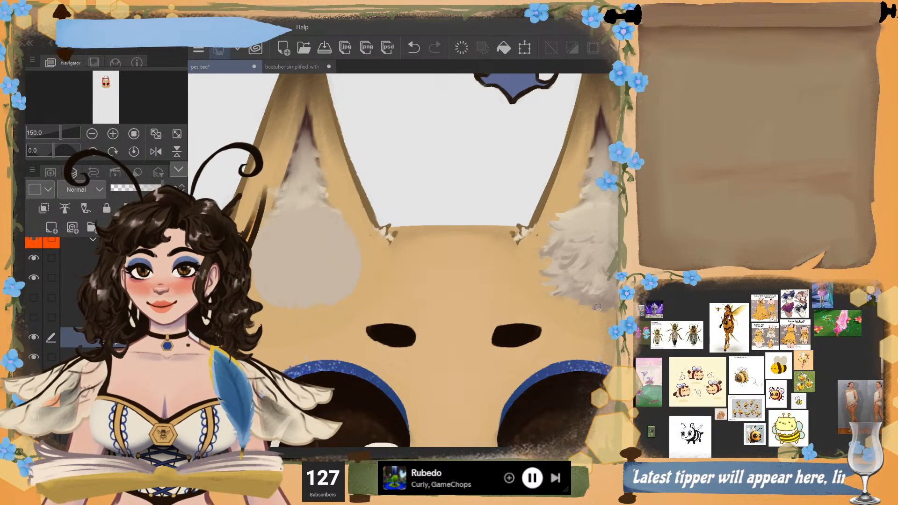
pyautogui.moveTo(321, 263)
pyautogui.mouseDown()
pyautogui.moveTo(354, 280)
pyautogui.moveTo(320, 275)
pyautogui.moveTo(336, 287)
pyautogui.moveTo(331, 295)
pyautogui.moveTo(298, 275)
pyautogui.moveTo(269, 307)
pyautogui.moveTo(295, 284)
pyautogui.moveTo(257, 285)
pyautogui.moveTo(306, 301)
pyautogui.moveTo(366, 253)
pyautogui.mouseUp()
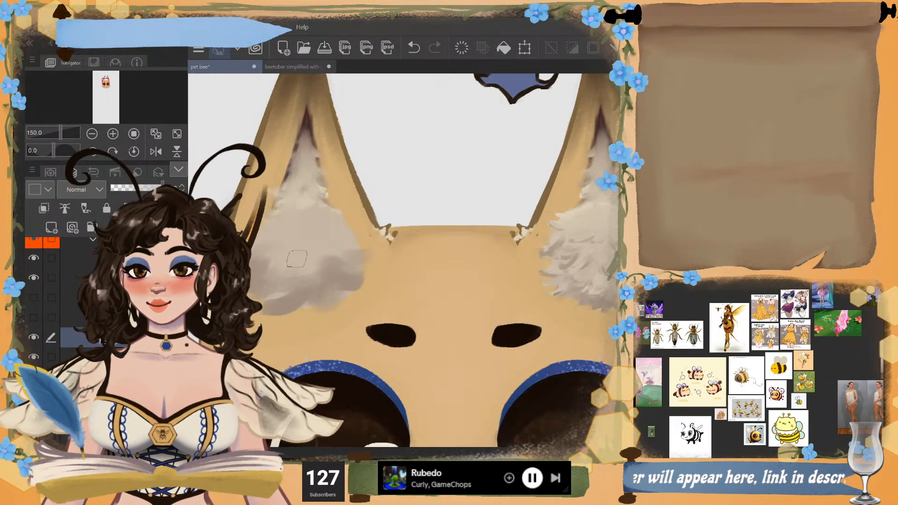
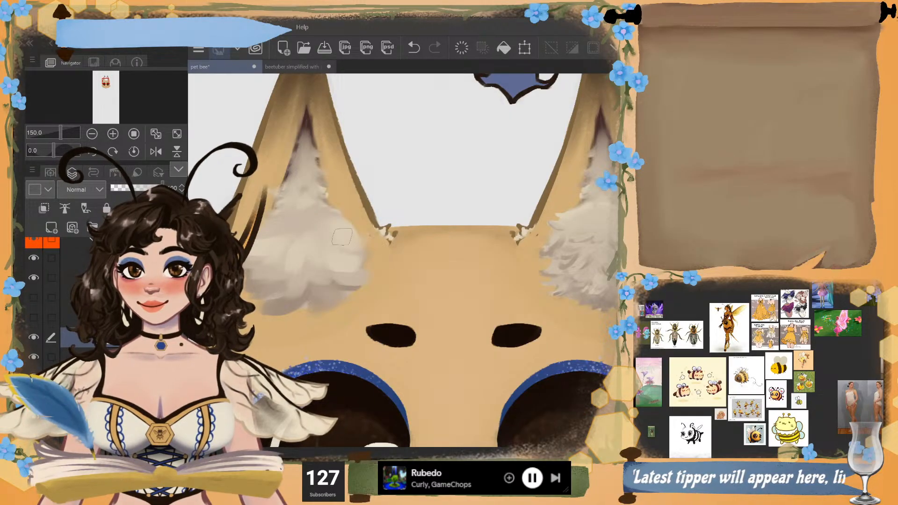
# - Extend the left ear fluff's outer edge with a light tuft and paint curved strands through its middle
pyautogui.moveTo(340, 240); pyautogui.dragTo(364, 244)
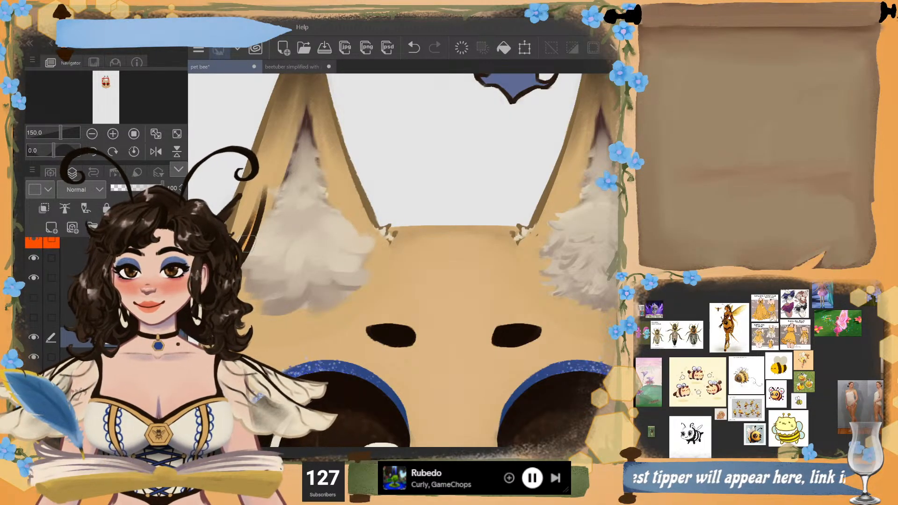
pyautogui.moveTo(326, 279); pyautogui.dragTo(344, 288)
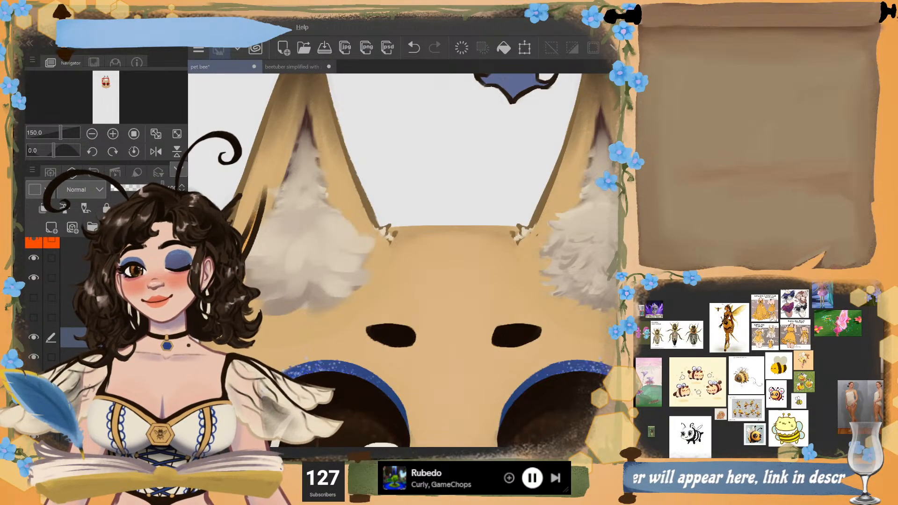
pyautogui.hotkey('ctrl', 'z')
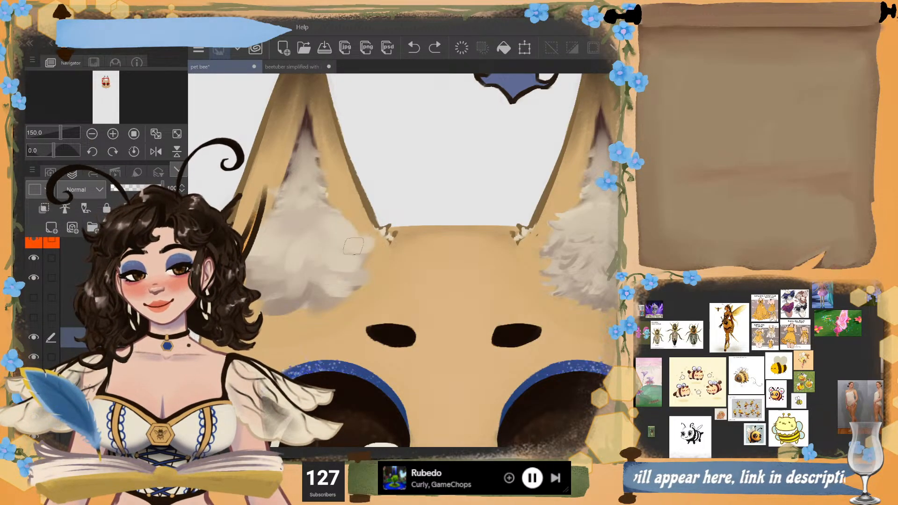
pyautogui.moveTo(333, 241); pyautogui.dragTo(356, 253)
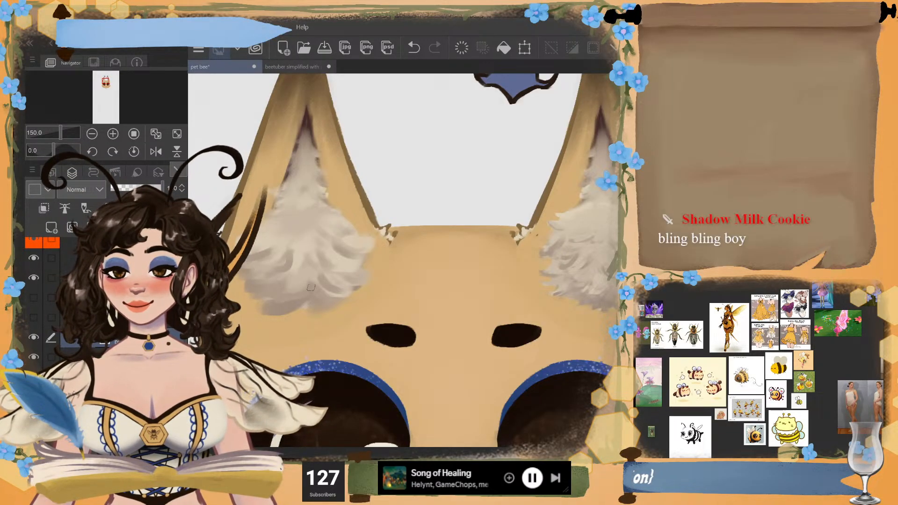
# - Sample the fluff's lower shadow tone and refine the curved strands in the lower half of the left ear's fluff
pyautogui.keyDown('alt'); pyautogui.click(292, 303); pyautogui.keyUp('alt')
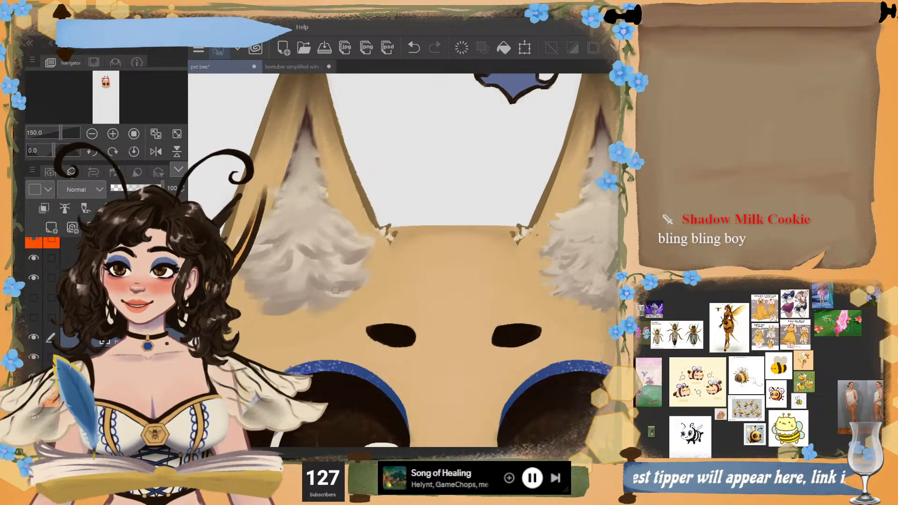
pyautogui.click(295, 295)
pyautogui.hotkey('ctrl', 'z')
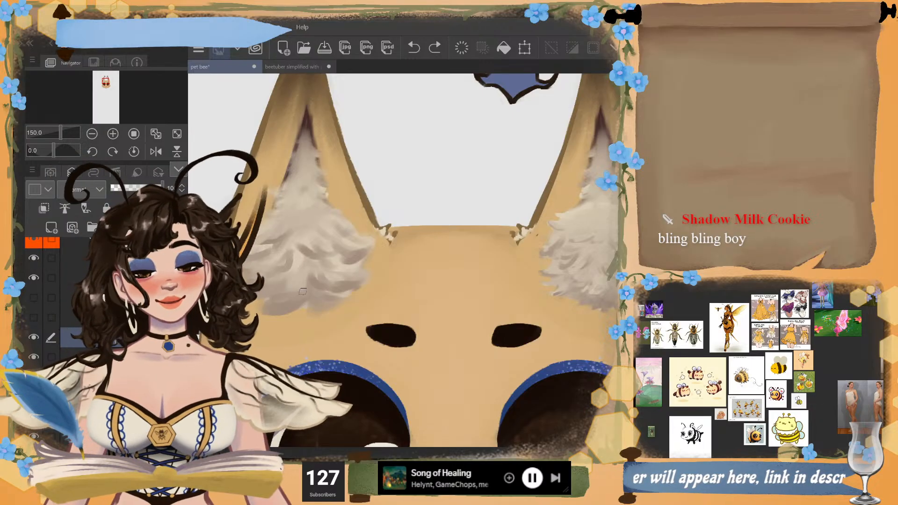
pyautogui.moveTo(288, 289); pyautogui.dragTo(284, 291)
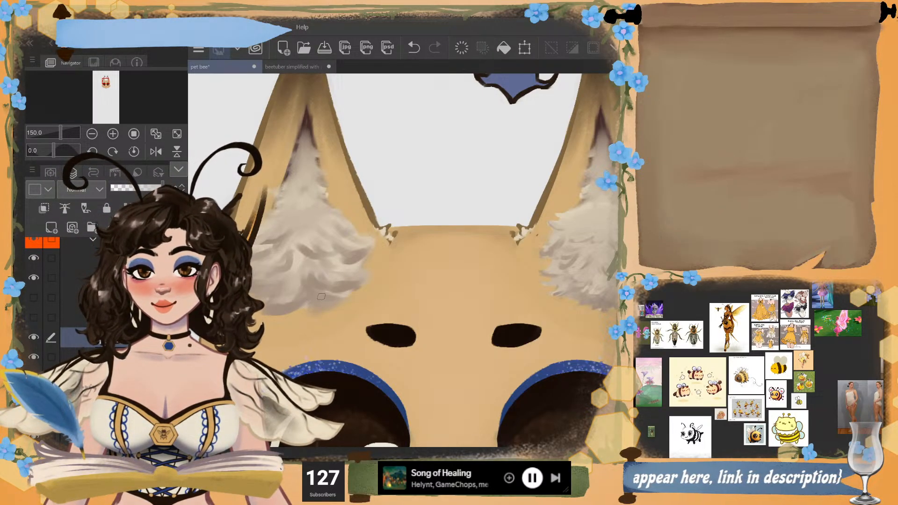
# - Sample light fur tones and brighten the strands along the upper part of the left ear's fluff
pyautogui.keyDown('alt'); pyautogui.click(310, 270); pyautogui.keyUp('alt')
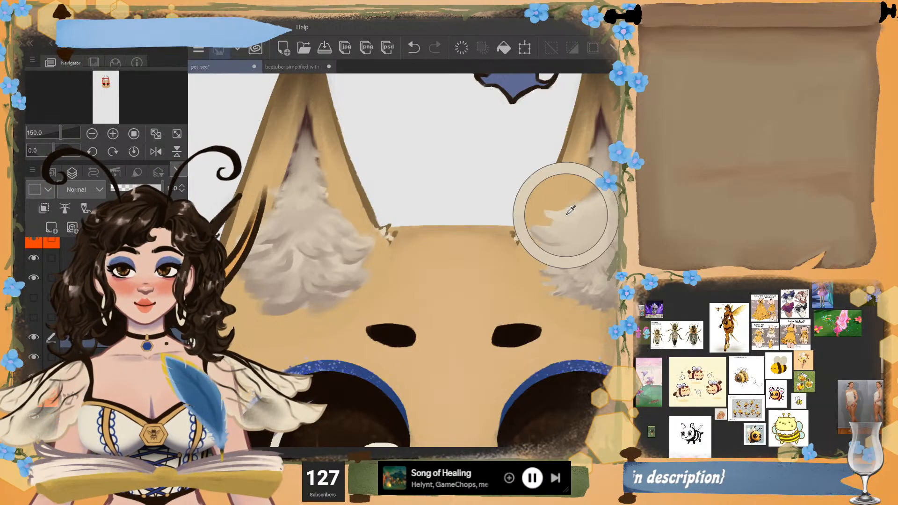
pyautogui.moveTo(346, 227); pyautogui.dragTo(363, 230)
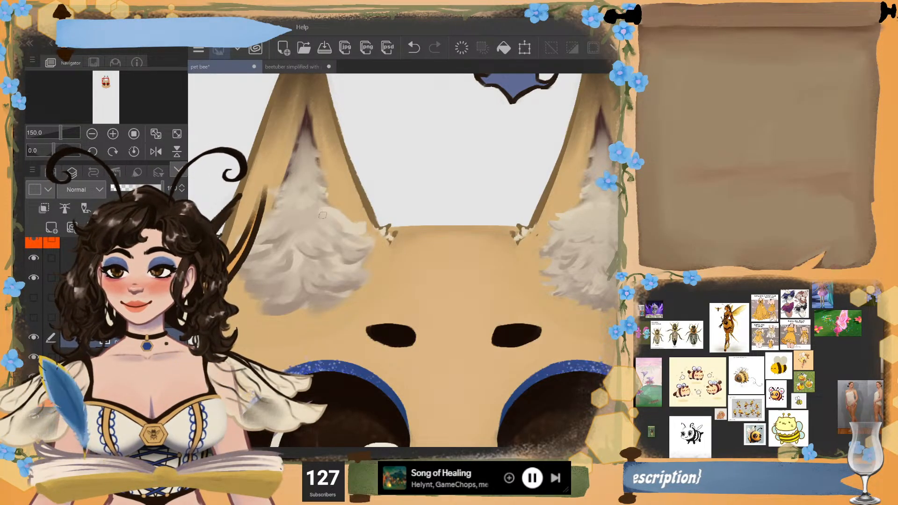
pyautogui.moveTo(311, 213)
pyautogui.mouseDown()
pyautogui.moveTo(321, 239)
pyautogui.moveTo(334, 238)
pyautogui.moveTo(295, 225)
pyautogui.moveTo(328, 211)
pyautogui.moveTo(276, 220)
pyautogui.mouseUp()
pyautogui.hotkey('ctrl', 'z')
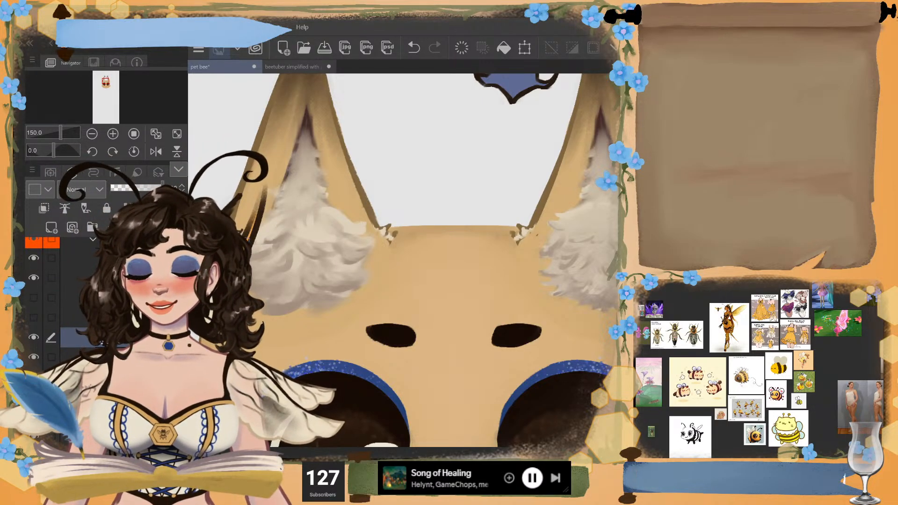
# - Hide the two layers near the top of the layer stack to clear the dark curved shape overlapping the left ear
pyautogui.scroll(3, 70, 299)
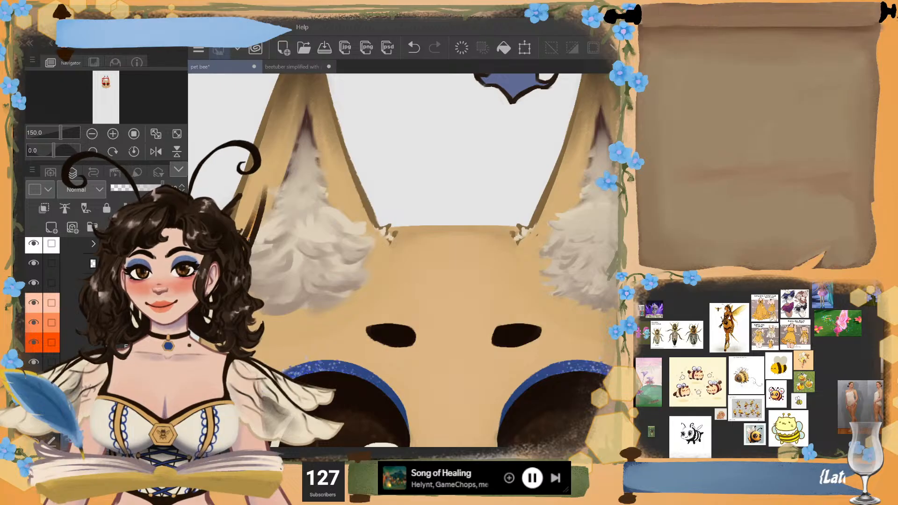
pyautogui.click(33, 283)
pyautogui.click(34, 263)
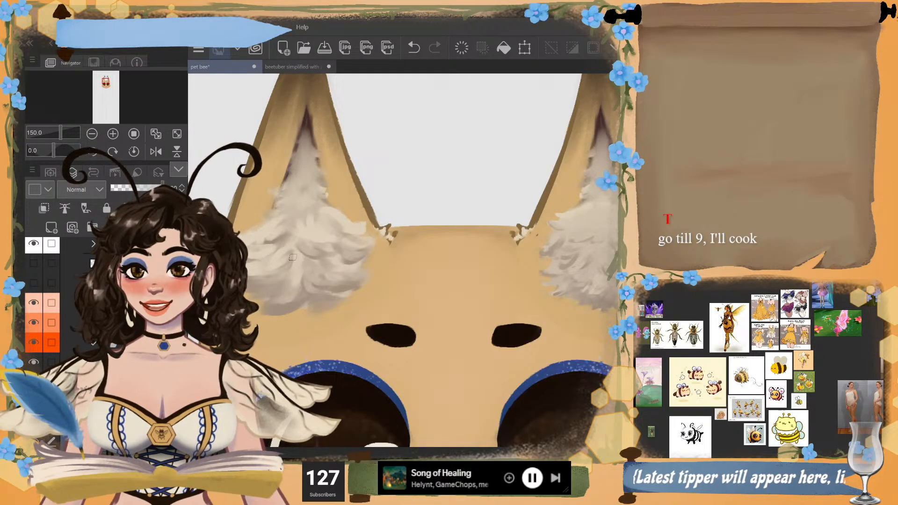
# - Sample neighbouring fur tones and paint curved, overlapping shadow and light strands throughout the left ear's fluff
pyautogui.keyDown('alt'); pyautogui.click(321, 263); pyautogui.keyUp('alt')
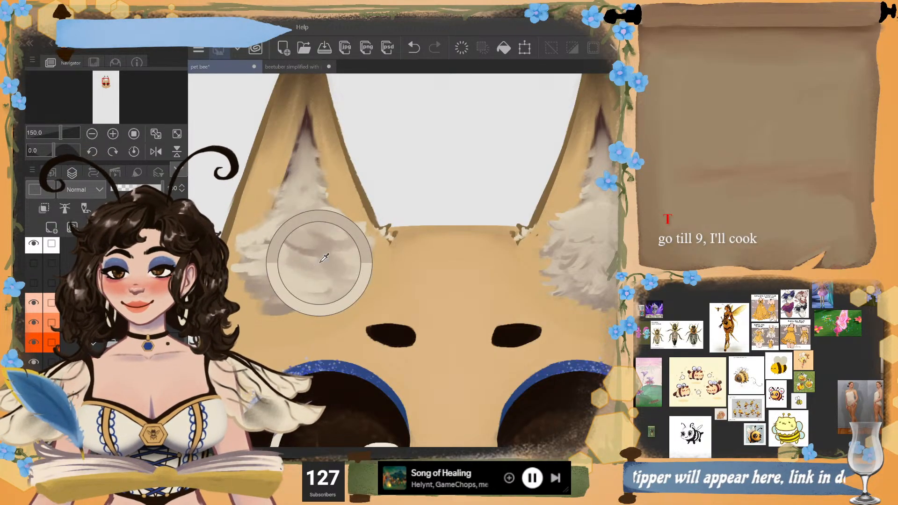
pyautogui.moveTo(324, 278)
pyautogui.mouseDown()
pyautogui.moveTo(297, 281)
pyautogui.moveTo(307, 271)
pyautogui.mouseUp()
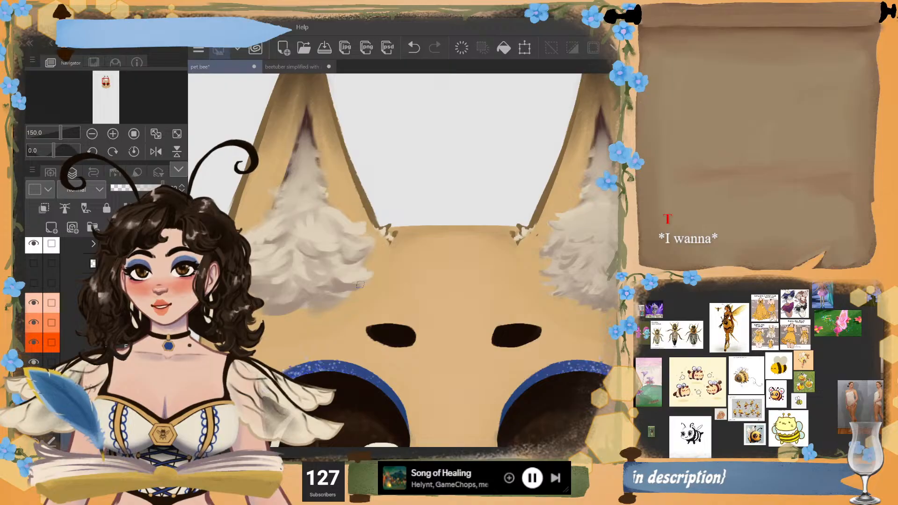
pyautogui.keyDown('alt'); pyautogui.click(323, 275); pyautogui.keyUp('alt')
pyautogui.moveTo(356, 282); pyautogui.dragTo(338, 285)
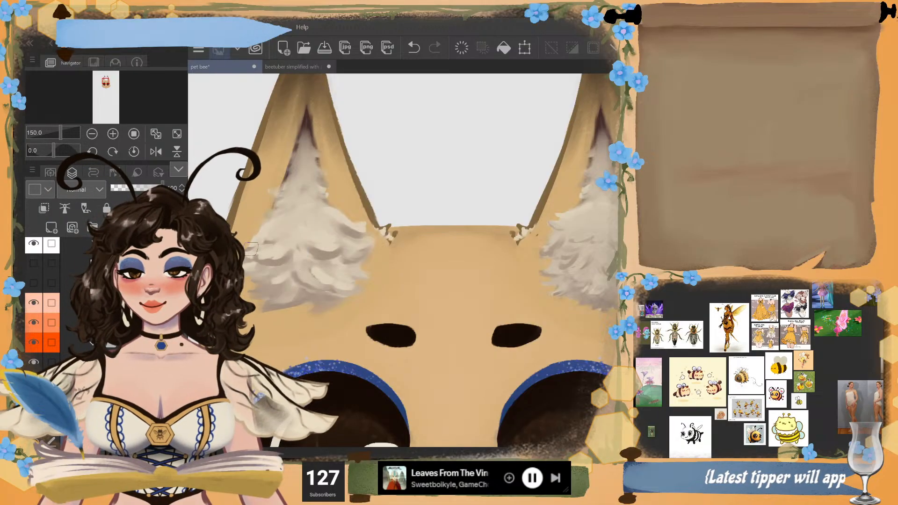
pyautogui.hotkey('ctrl', 'z')
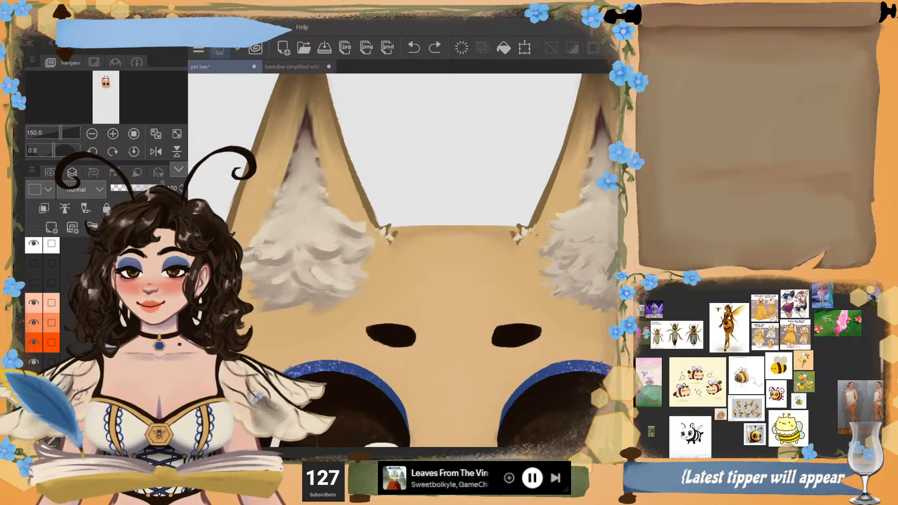
pyautogui.hotkey('ctrl', 'y')
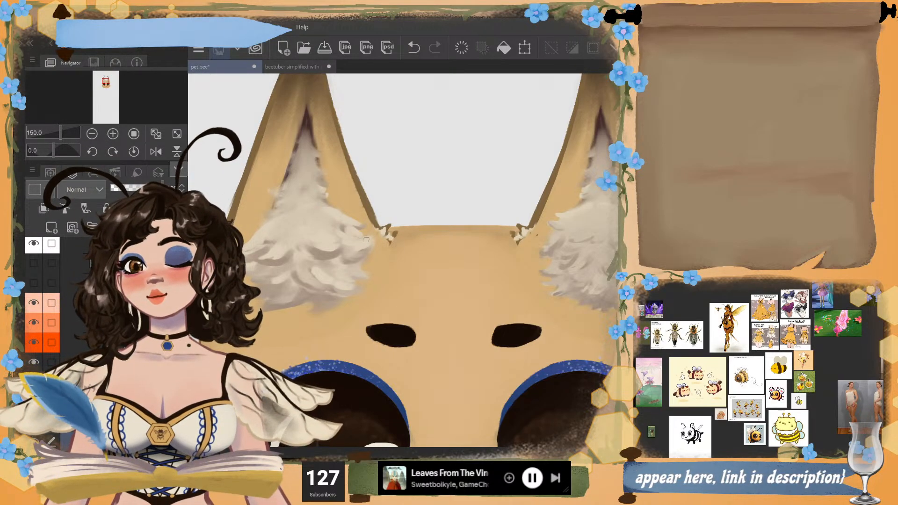
# - Paint broader light, curved strands across the upper half of the right ear's fluff to match the left one
pyautogui.moveTo(366, 240); pyautogui.dragTo(341, 240)
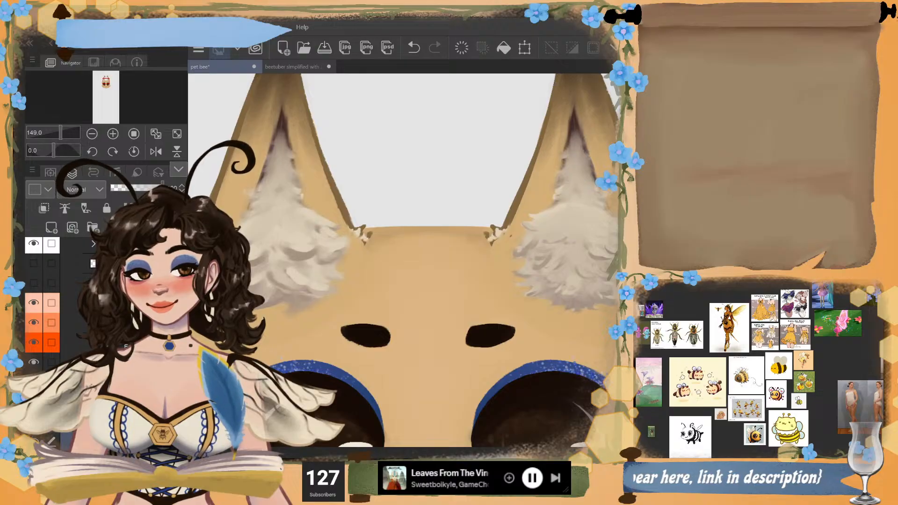
pyautogui.moveTo(360, 205); pyautogui.dragTo(346, 205)
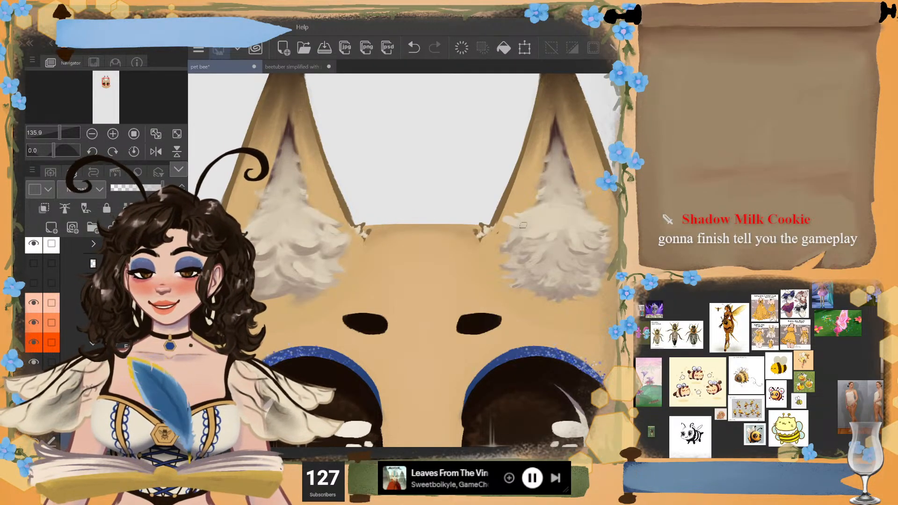
pyautogui.hotkey('ctrl', 'z')
pyautogui.moveTo(521, 225); pyautogui.dragTo(511, 222)
pyautogui.hotkey('ctrl', 'z')
pyautogui.hotkey('ctrl', 'z')
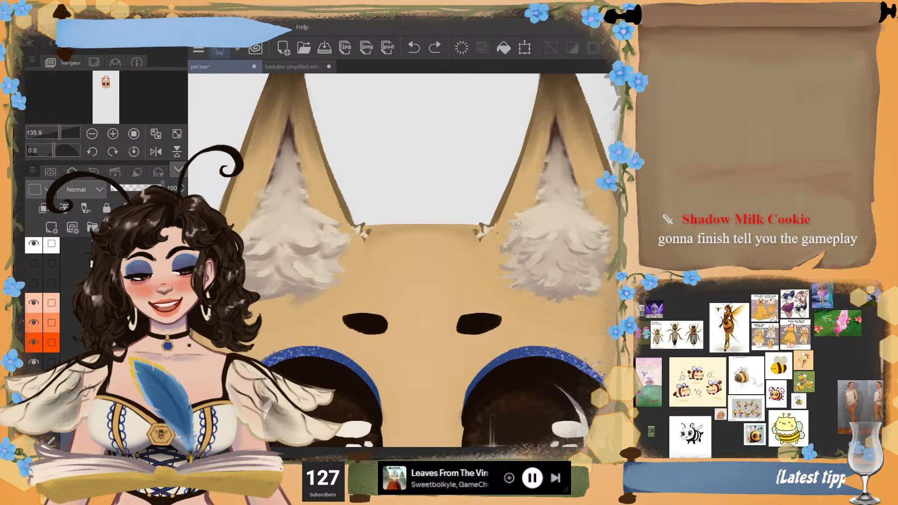
pyautogui.moveTo(518, 223); pyautogui.dragTo(535, 223)
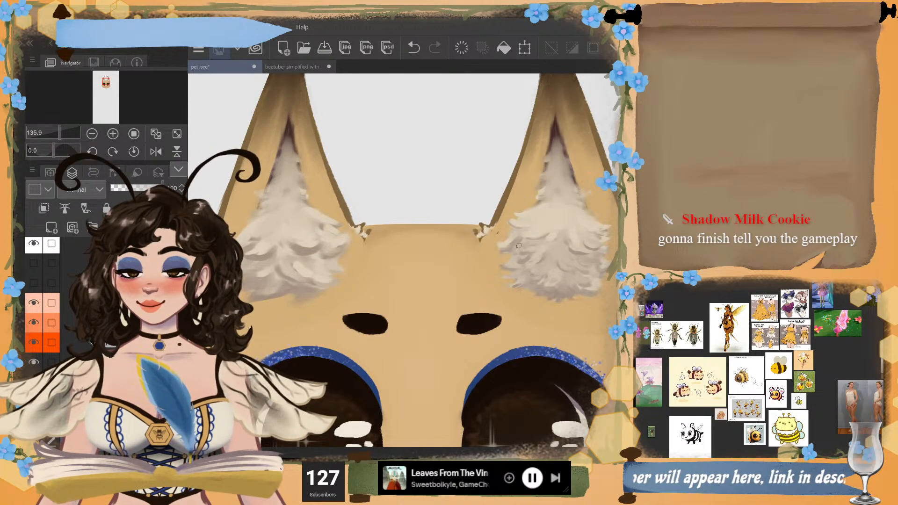
# - Undo the last stroke and refine small curved strands on the right ear's fluff with tones sampled from the surrounding fur
pyautogui.hotkey('ctrl', 'z')
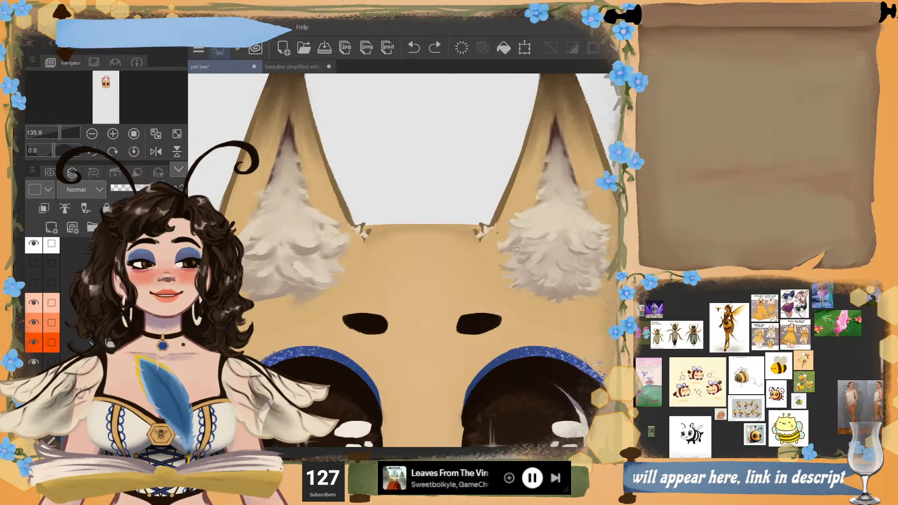
pyautogui.moveTo(496, 233); pyautogui.dragTo(492, 239)
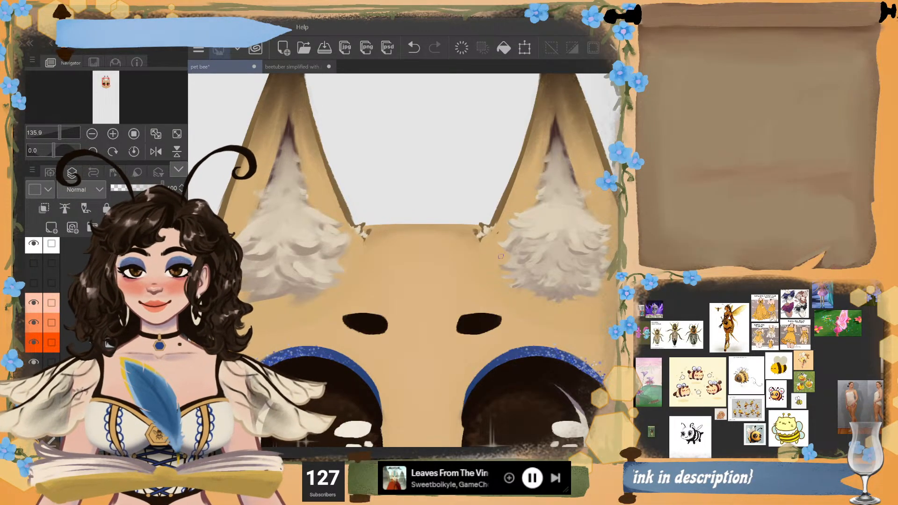
pyautogui.keyDown('alt'); pyautogui.click(554, 245); pyautogui.keyUp('alt')
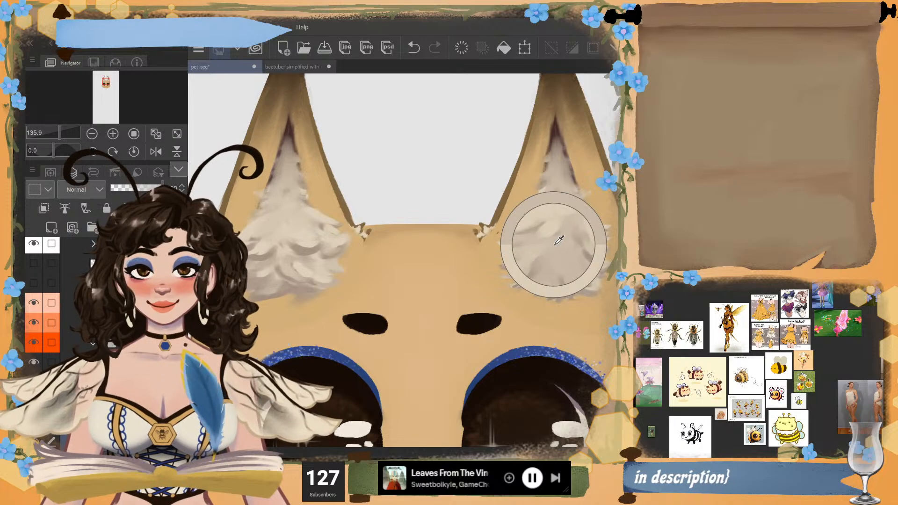
pyautogui.hotkey('ctrl', 'z')
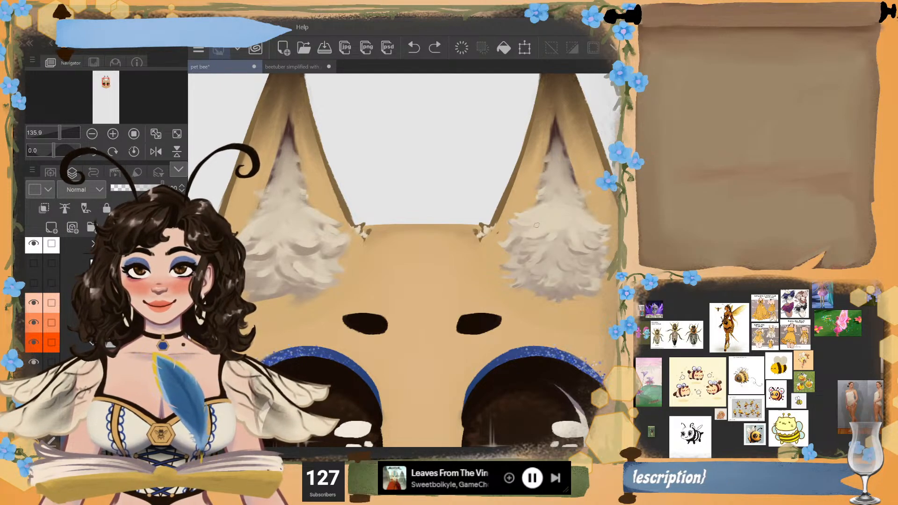
pyautogui.keyDown('alt'); pyautogui.click(543, 234); pyautogui.keyUp('alt')
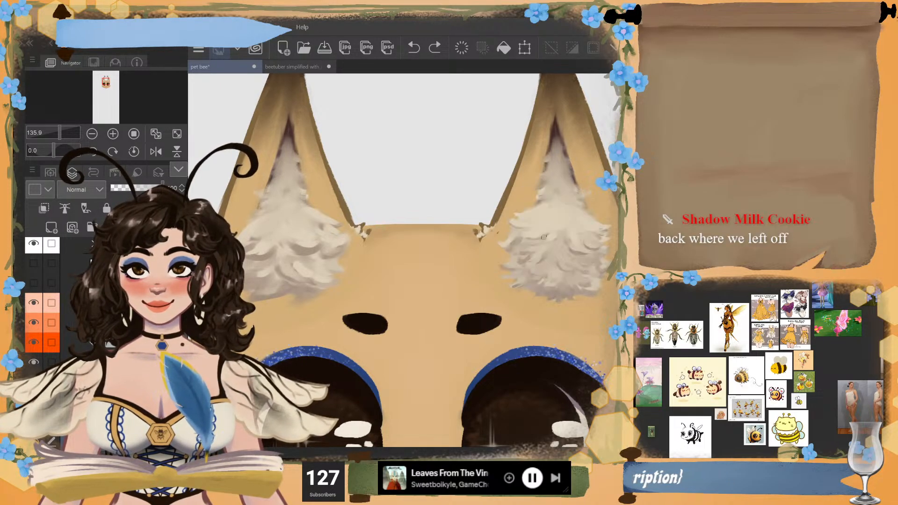
pyautogui.click(529, 229)
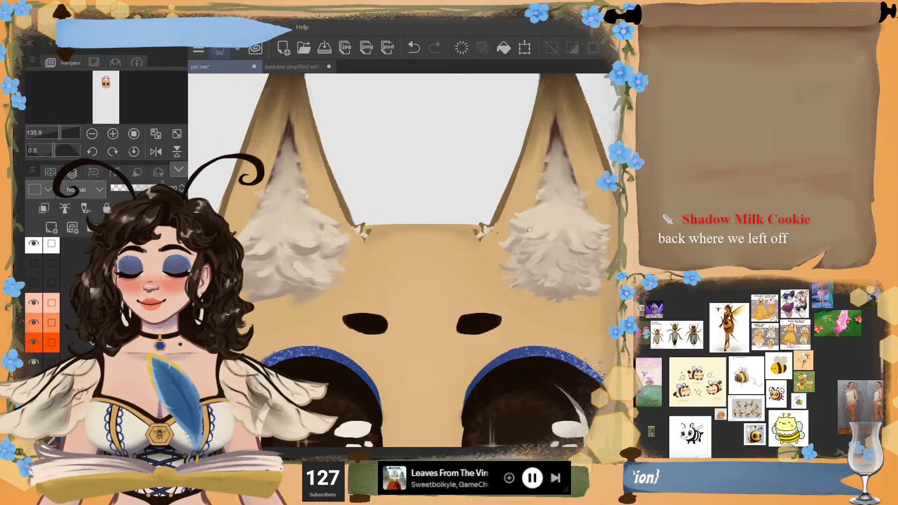
pyautogui.keyDown('alt'); pyautogui.click(539, 224); pyautogui.keyUp('alt')
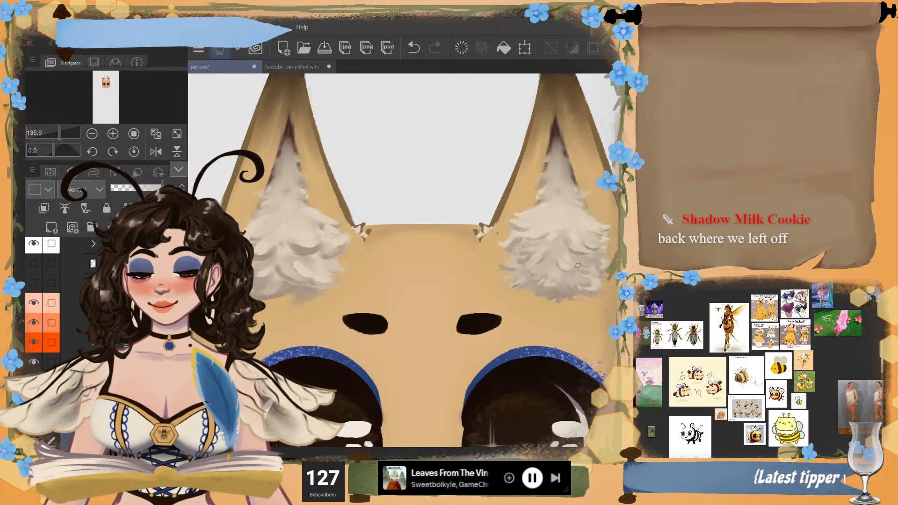
# - Sample a shadow tone from the left ear's fluff and paint finer curved strands along its lower, upper and outer parts
pyautogui.keyDown('alt'); pyautogui.click(304, 251); pyautogui.keyUp('alt')
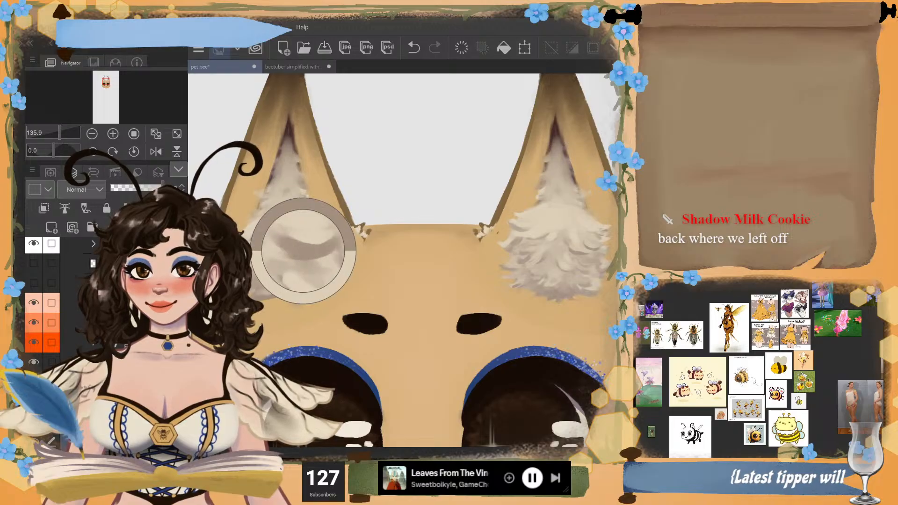
pyautogui.moveTo(309, 264)
pyautogui.mouseDown()
pyautogui.moveTo(327, 270)
pyautogui.moveTo(307, 278)
pyautogui.mouseUp()
pyautogui.moveTo(289, 275)
pyautogui.mouseDown()
pyautogui.moveTo(314, 285)
pyautogui.moveTo(325, 279)
pyautogui.moveTo(323, 267)
pyautogui.moveTo(344, 272)
pyautogui.mouseUp()
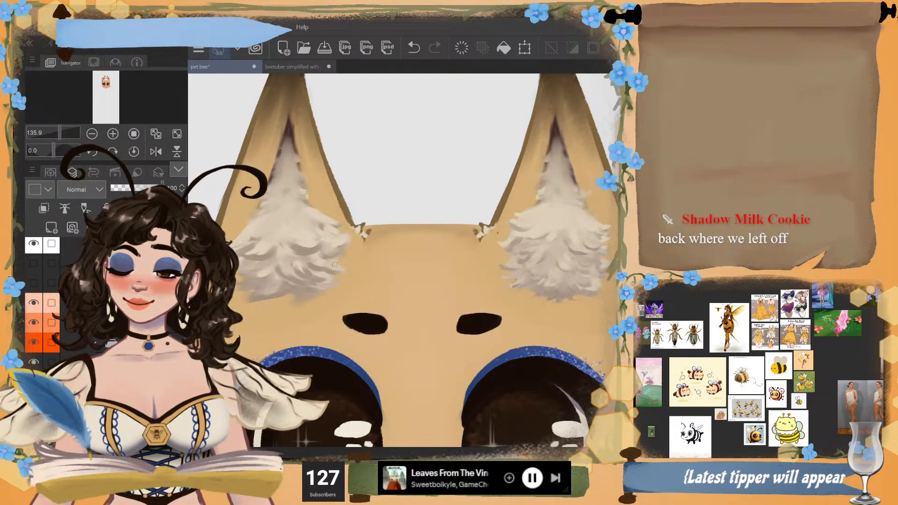
pyautogui.moveTo(304, 228)
pyautogui.mouseDown()
pyautogui.moveTo(329, 239)
pyautogui.moveTo(300, 225)
pyautogui.moveTo(281, 229)
pyautogui.moveTo(280, 249)
pyautogui.moveTo(272, 232)
pyautogui.mouseUp()
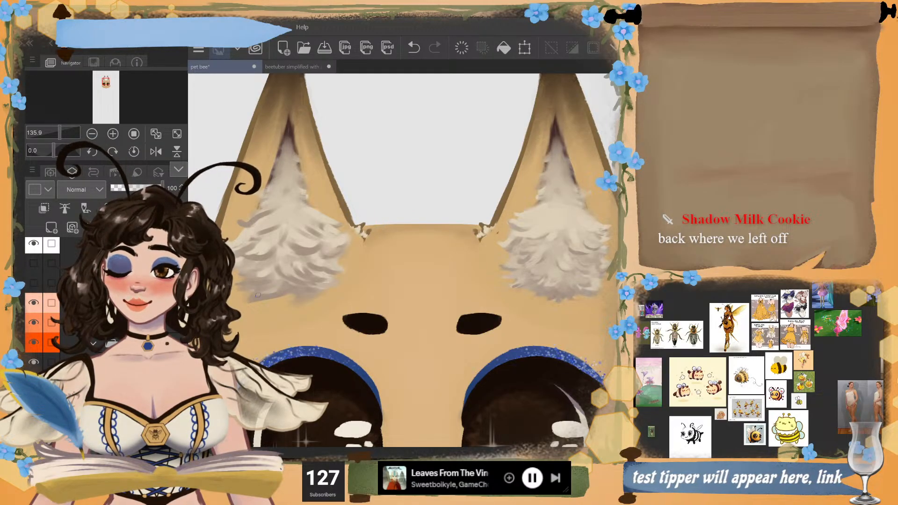
pyautogui.moveTo(290, 295)
pyautogui.mouseDown()
pyautogui.moveTo(300, 304)
pyautogui.moveTo(270, 302)
pyautogui.mouseUp()
pyautogui.hotkey('ctrl', 'z')
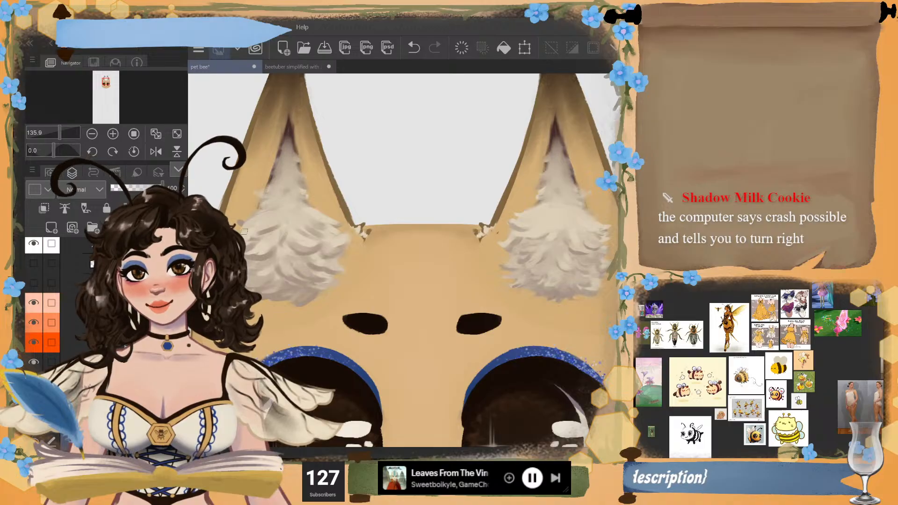
pyautogui.hotkey('ctrl', 'z')
pyautogui.moveTo(244, 228); pyautogui.dragTo(253, 229)
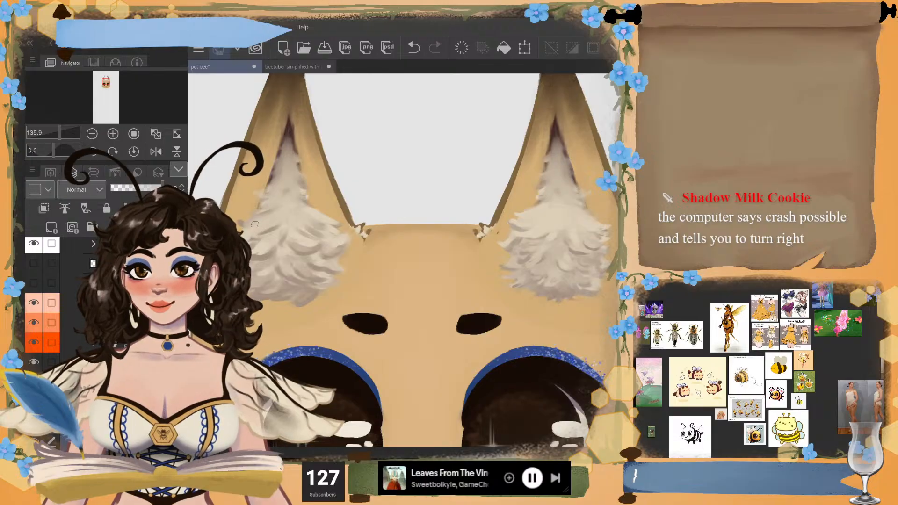
# - Sample light and mid fur tones and paint strands through the middle of the left ear's fluff, comparing the result with and without them
pyautogui.keyDown('alt'); pyautogui.click(271, 229); pyautogui.keyUp('alt')
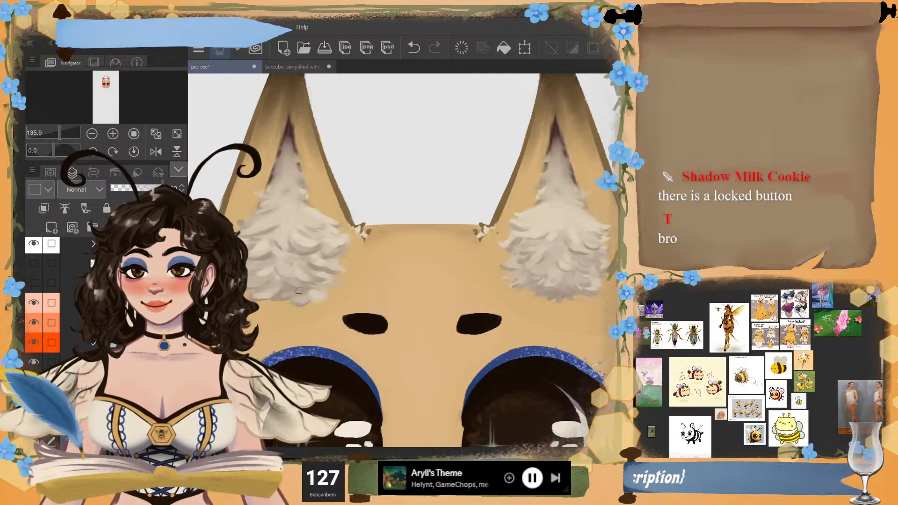
pyautogui.keyDown('alt'); pyautogui.click(301, 255); pyautogui.keyUp('alt')
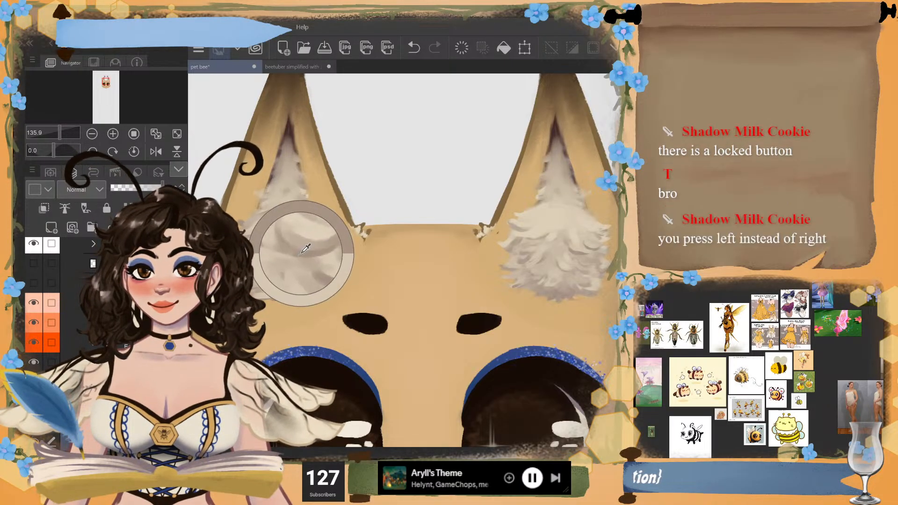
pyautogui.moveTo(297, 258)
pyautogui.mouseDown()
pyautogui.moveTo(299, 240)
pyautogui.moveTo(309, 255)
pyautogui.moveTo(295, 244)
pyautogui.mouseUp()
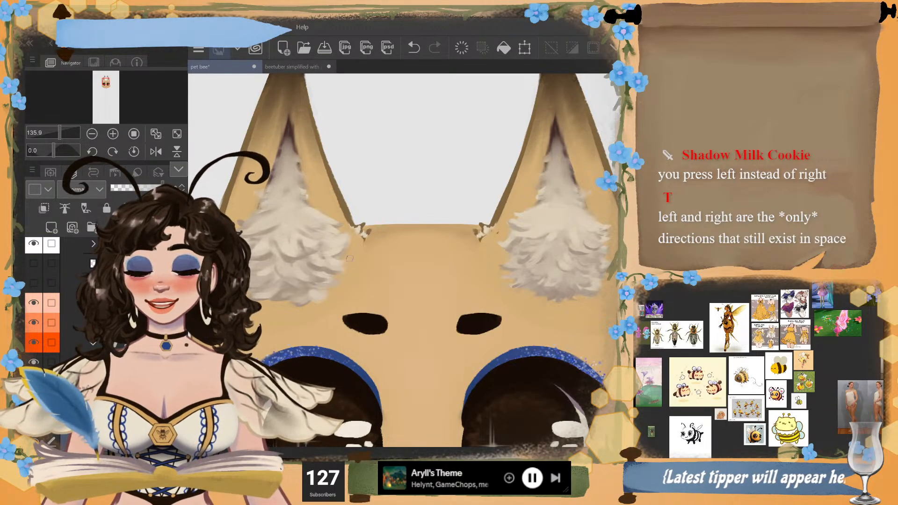
pyautogui.hotkey('ctrl', 'z')
pyautogui.hotkey('ctrl', 'y')
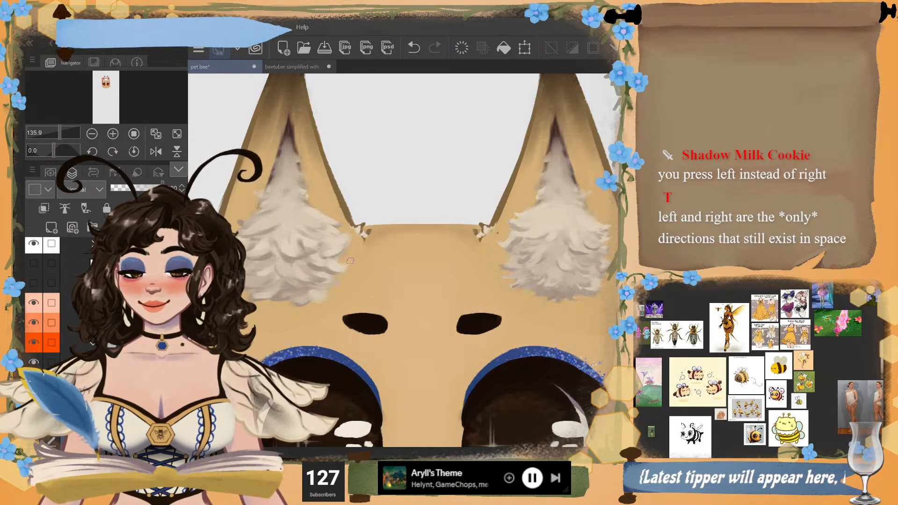
pyautogui.hotkey('ctrl', 'z')
pyautogui.hotkey('ctrl', 'y')
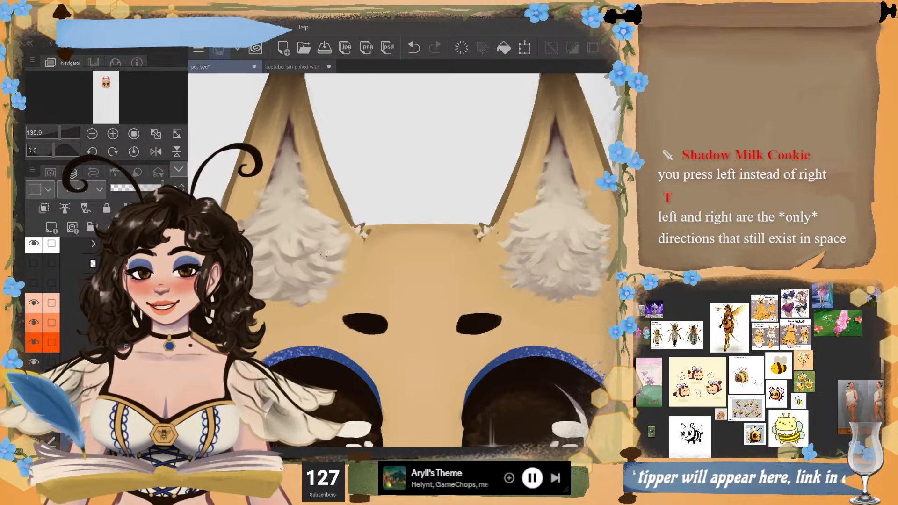
pyautogui.hotkey('ctrl', 'z')
pyautogui.hotkey('ctrl', 'y')
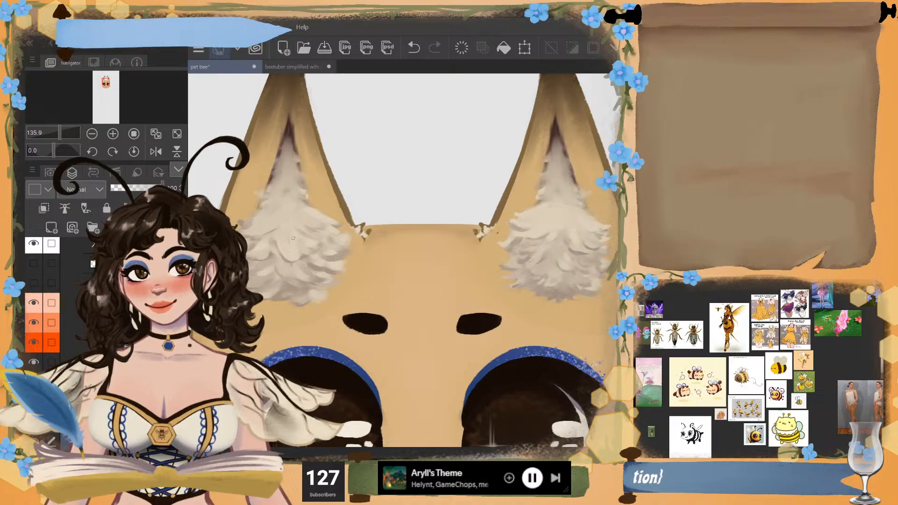
# - Paint overlapping light and shadow strands along the inner edge, top and lower half of the left ear's fluff
pyautogui.moveTo(343, 253); pyautogui.dragTo(345, 248)
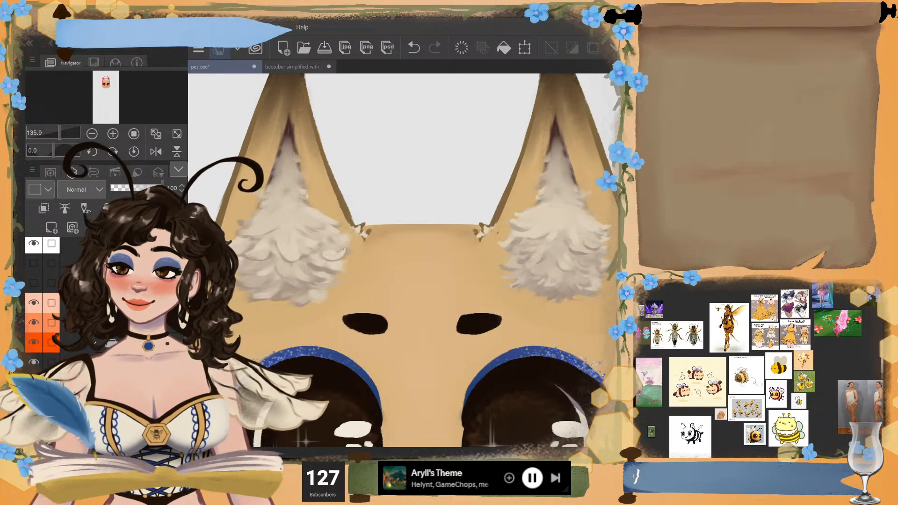
pyautogui.moveTo(314, 223); pyautogui.dragTo(327, 225)
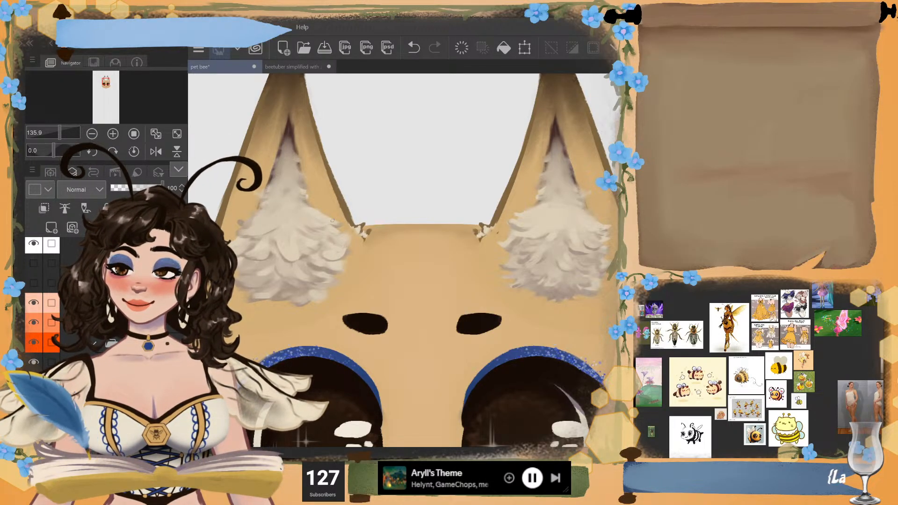
pyautogui.moveTo(272, 267)
pyautogui.mouseDown()
pyautogui.moveTo(311, 281)
pyautogui.moveTo(315, 275)
pyautogui.mouseUp()
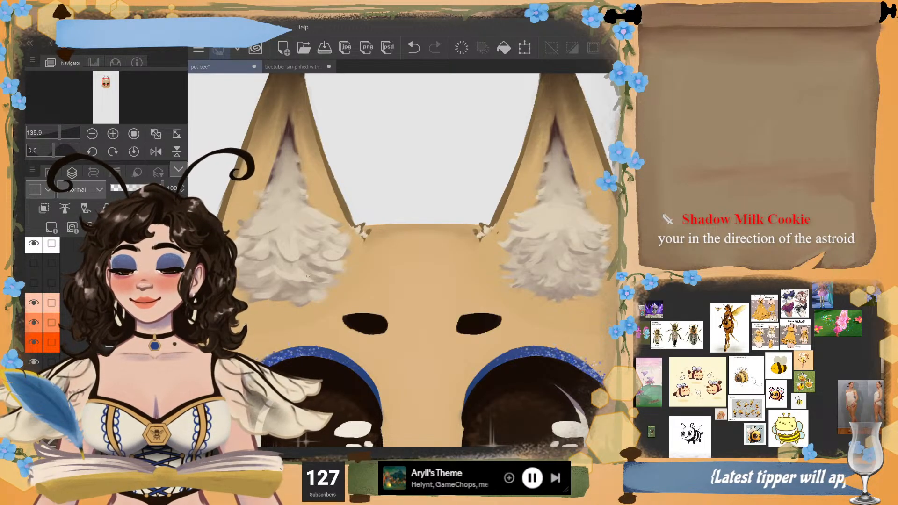
pyautogui.moveTo(303, 276); pyautogui.dragTo(316, 279)
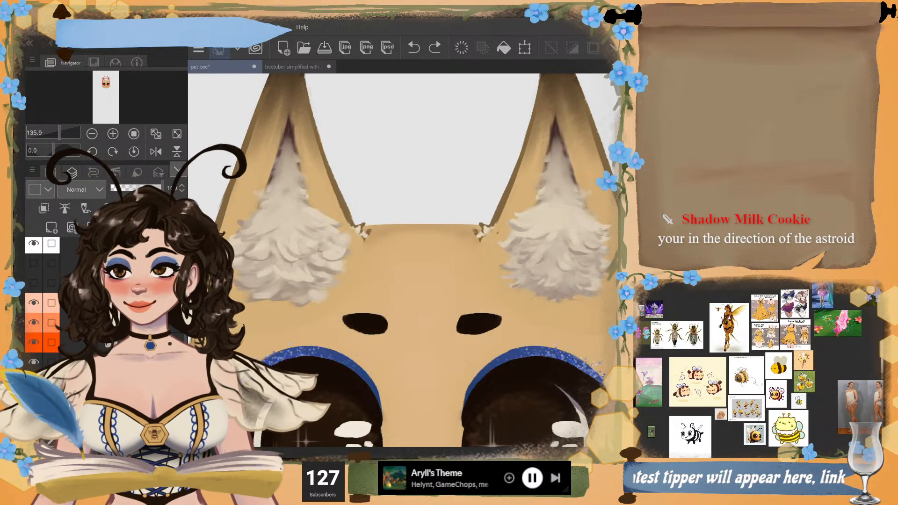
pyautogui.moveTo(304, 224); pyautogui.dragTo(291, 245)
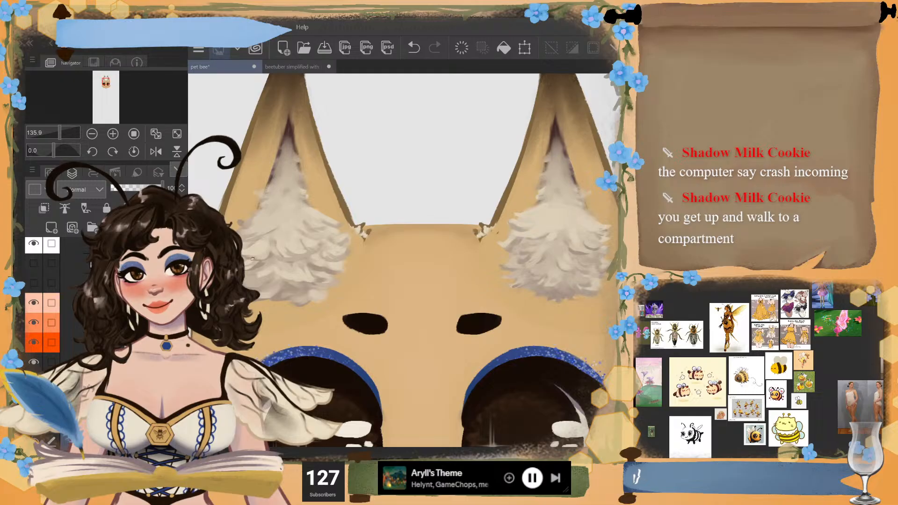
pyautogui.scroll(-2, 253, 259)
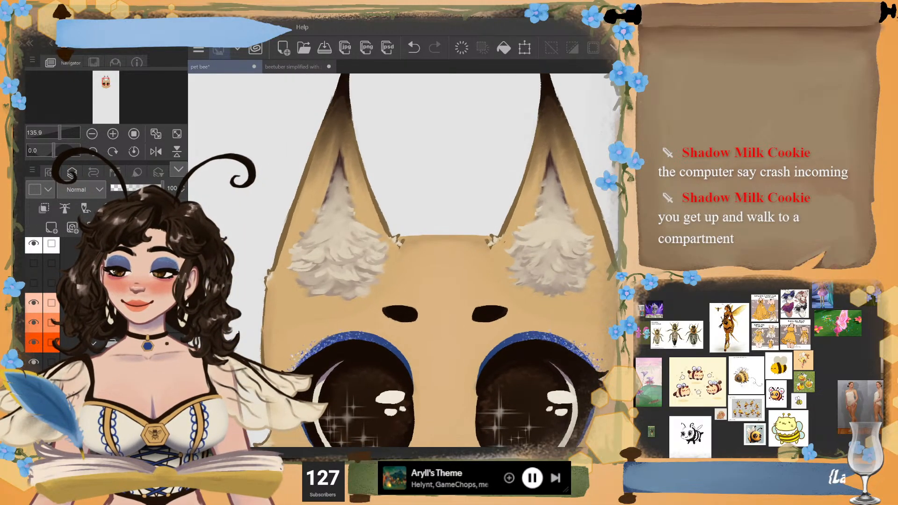
pyautogui.scroll(-2, 402, 260)
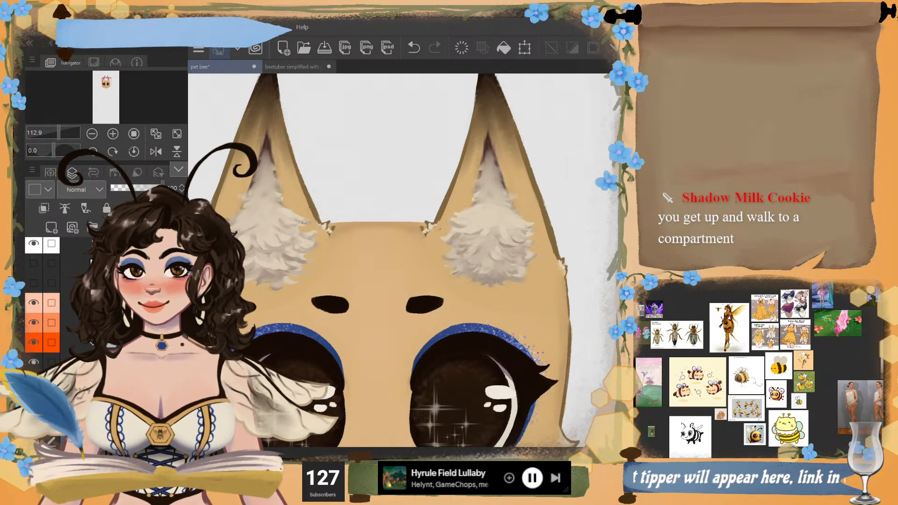
pyautogui.moveTo(299, 225); pyautogui.dragTo(312, 221)
pyautogui.hotkey('ctrl', 'z')
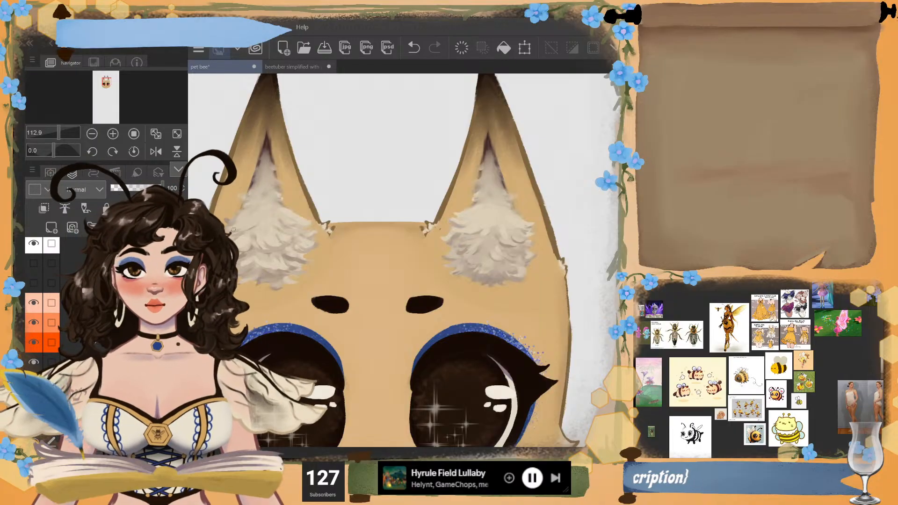
# - Select the left ear's fluff, scale it down slightly and shift it a little towards the face's centre, and clear the selection
pyautogui.scroll(2, 252, 278)
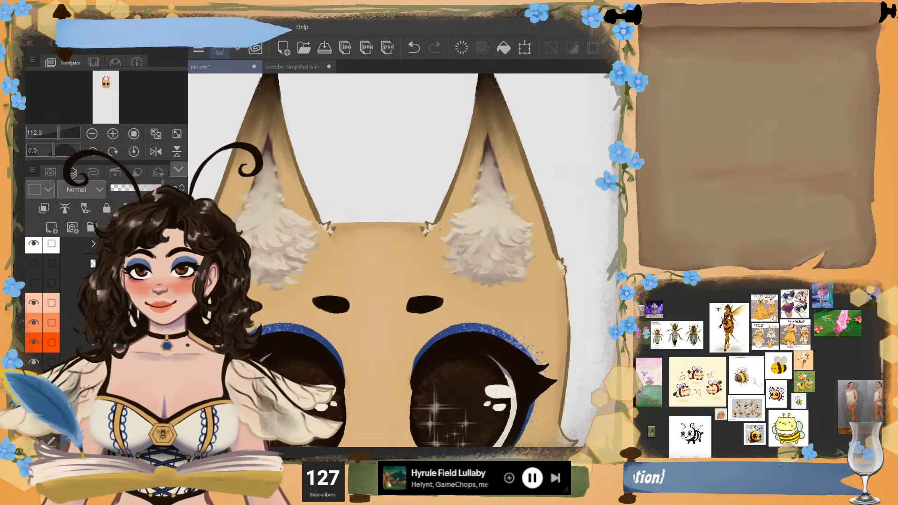
pyautogui.scroll(-1, 392, 260)
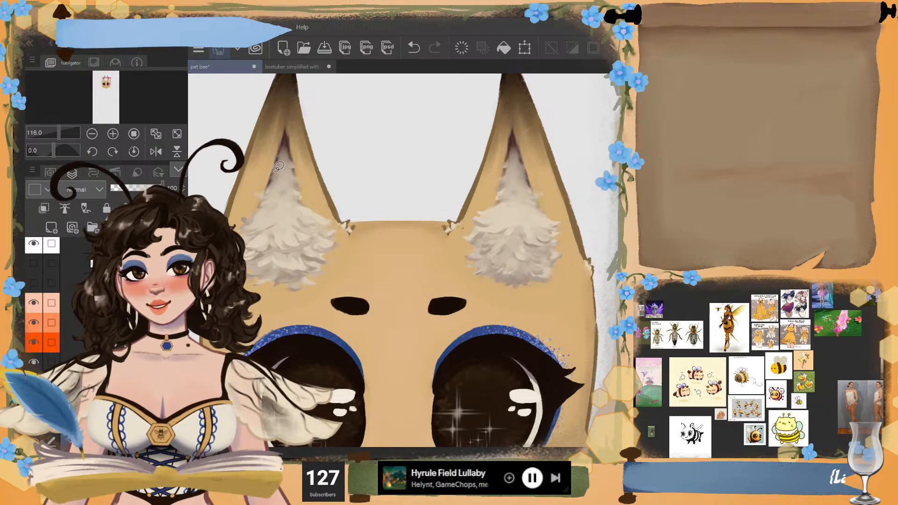
pyautogui.moveTo(403, 192); pyautogui.dragTo(395, 253)
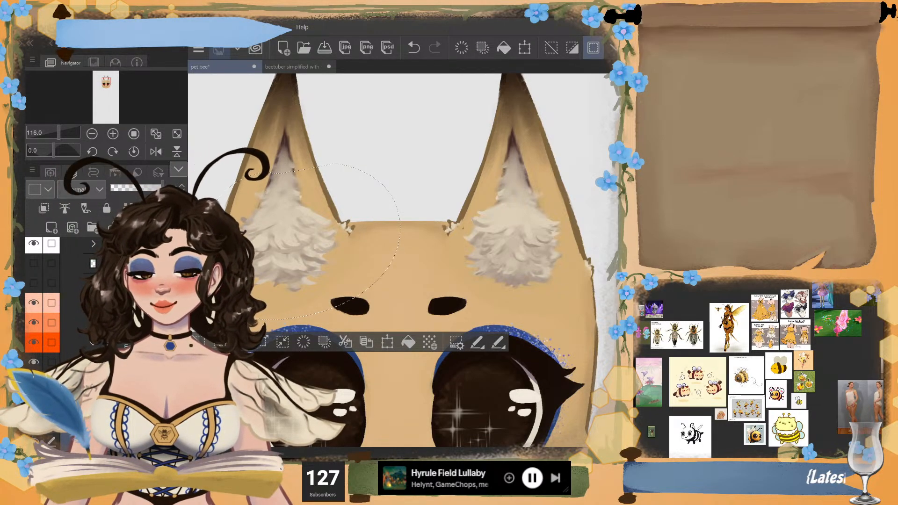
pyautogui.hotkey('ctrl', 't')
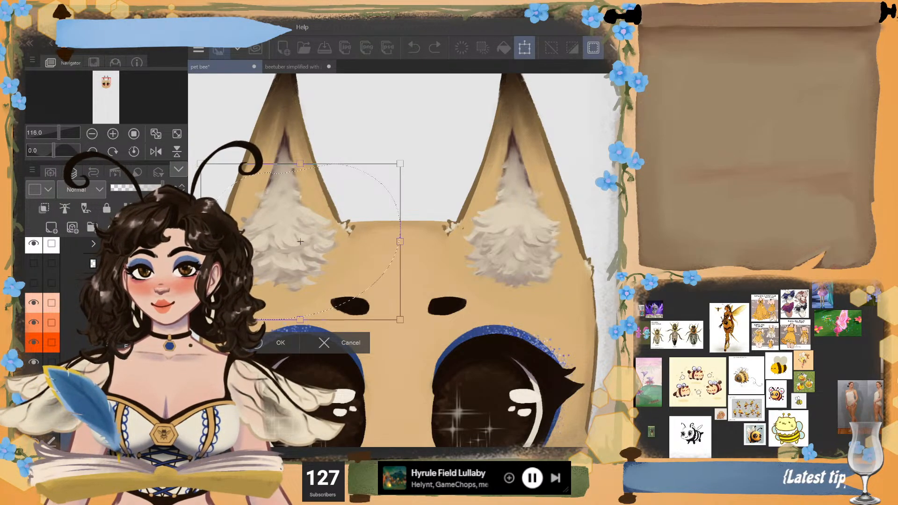
pyautogui.moveTo(390, 315); pyautogui.dragTo(390, 314)
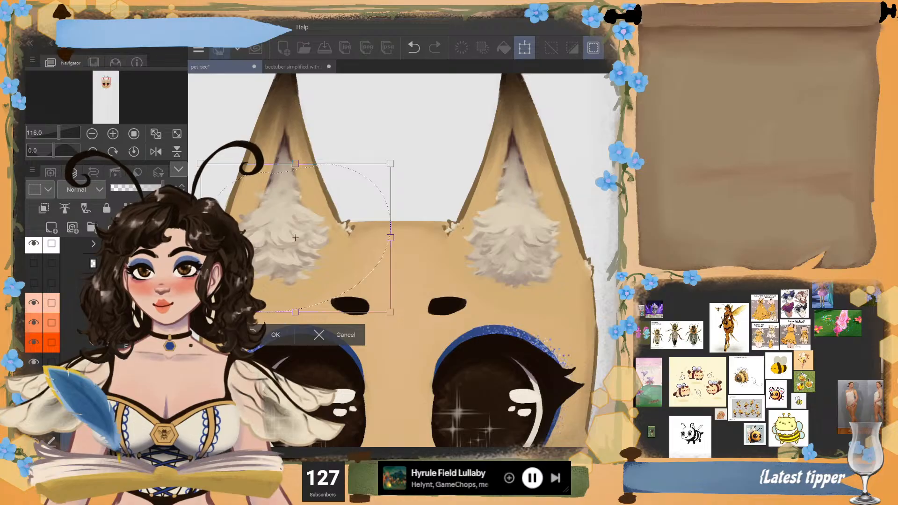
pyautogui.moveTo(345, 282); pyautogui.dragTo(350, 282)
pyautogui.press('Return')
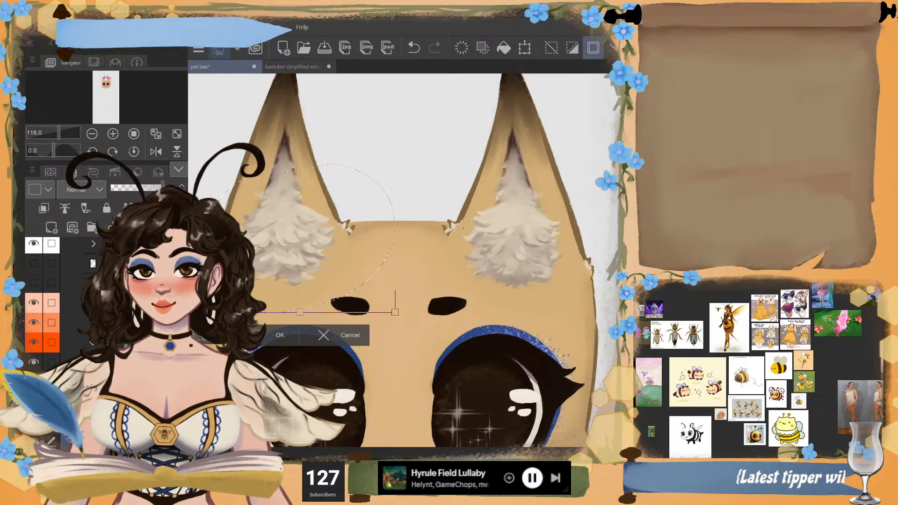
pyautogui.hotkey('ctrl', 'd')
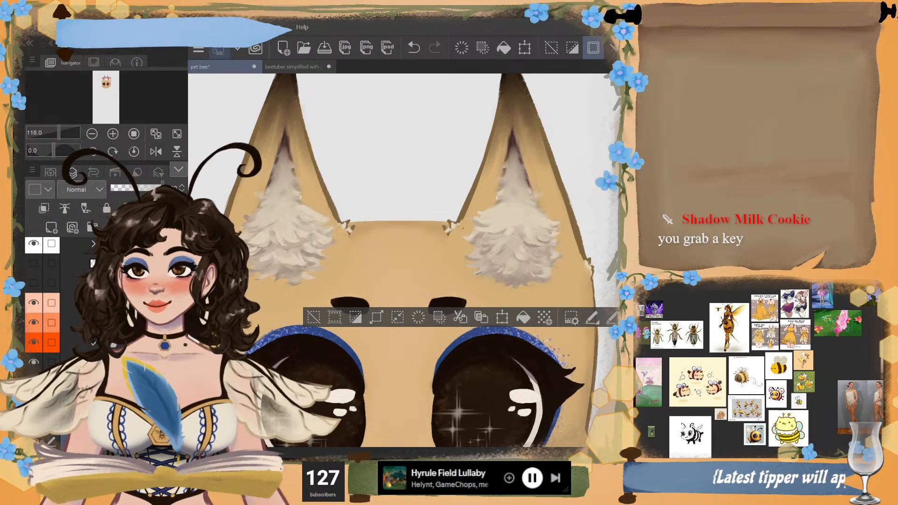
pyautogui.scroll(-3, 402, 260)
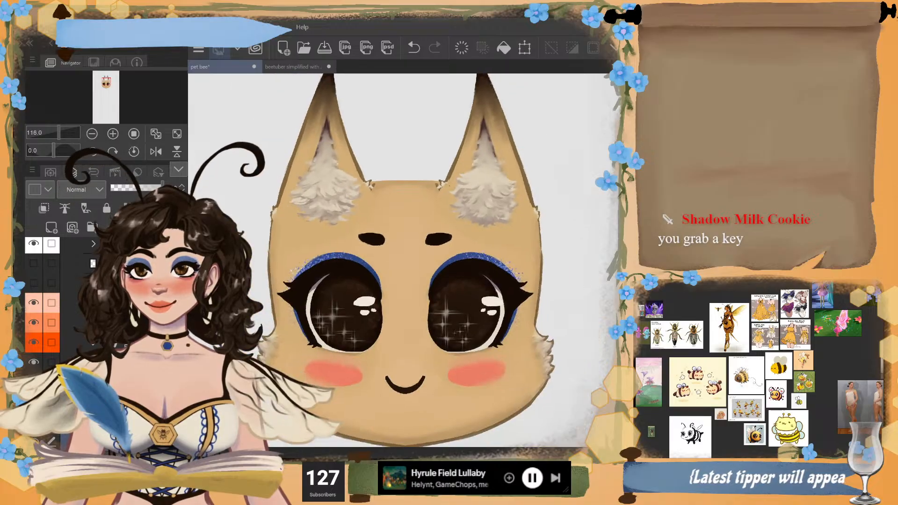
pyautogui.scroll(-2, 403, 259)
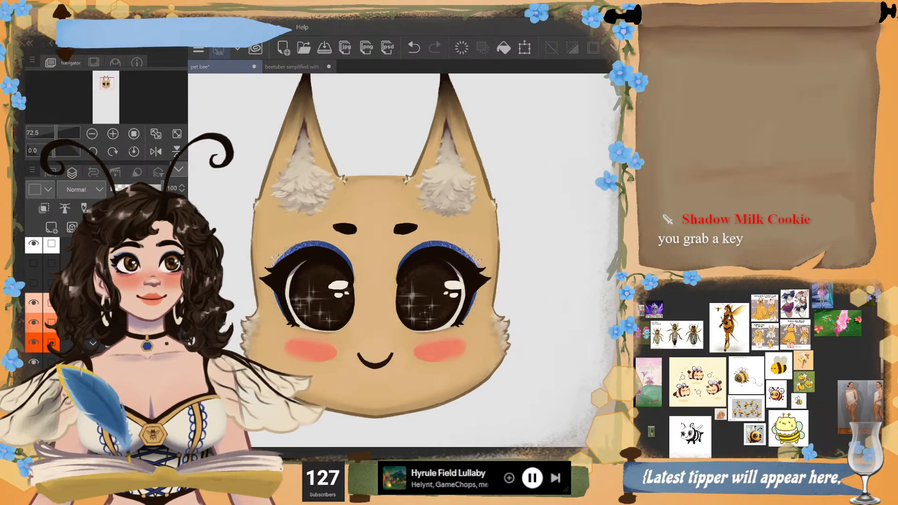
# - Compare the size and shape of the fluff in both ears, close up and with the whole head in view
pyautogui.scroll(3, 323, 75)
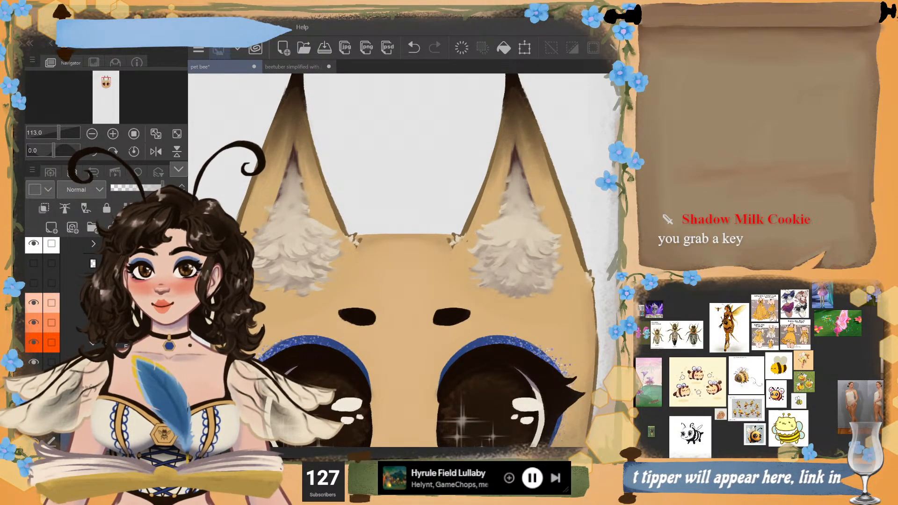
pyautogui.keyDown('alt'); pyautogui.click(513, 233); pyautogui.keyUp('alt')
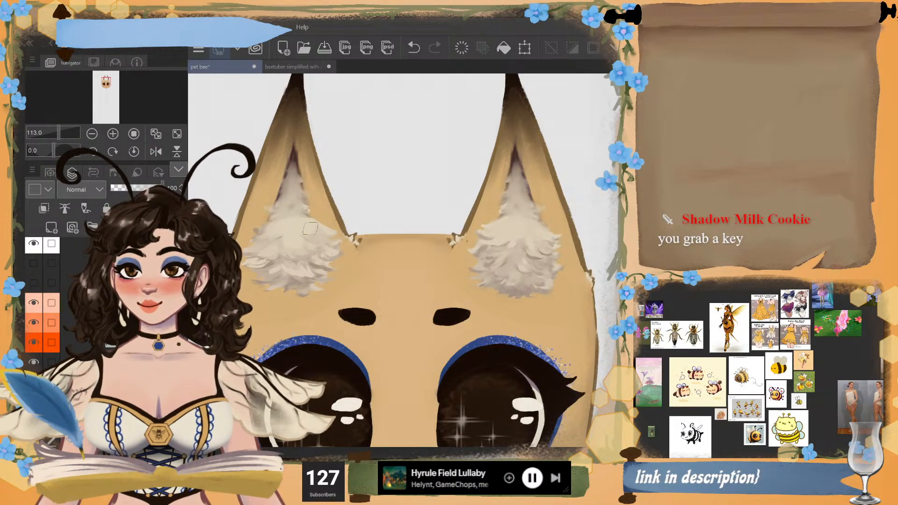
pyautogui.scroll(-1, 267, 234)
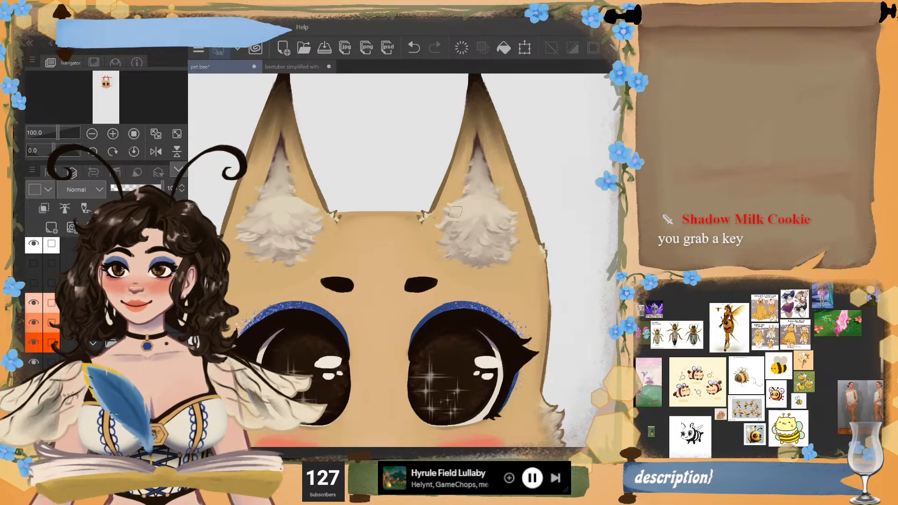
pyautogui.moveTo(510, 218); pyautogui.dragTo(502, 208)
pyautogui.scroll(-1, 561, 88)
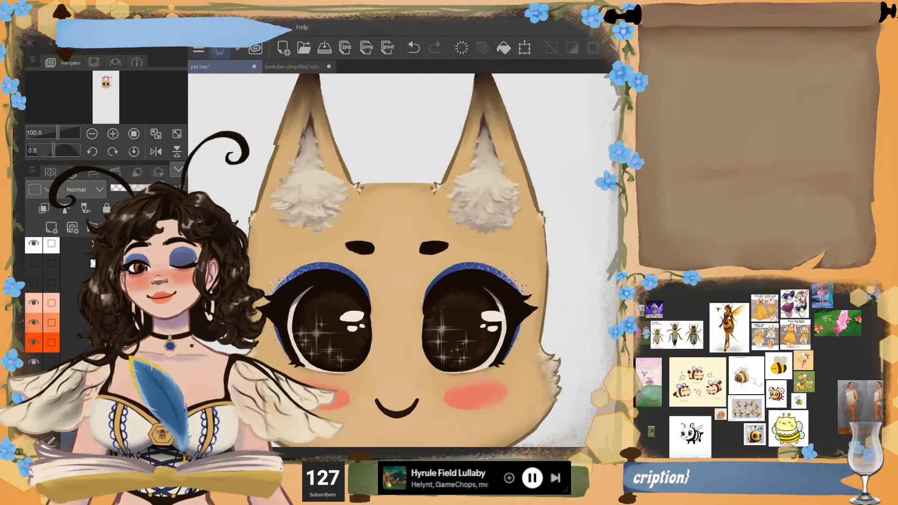
pyautogui.scroll(1, 365, 213)
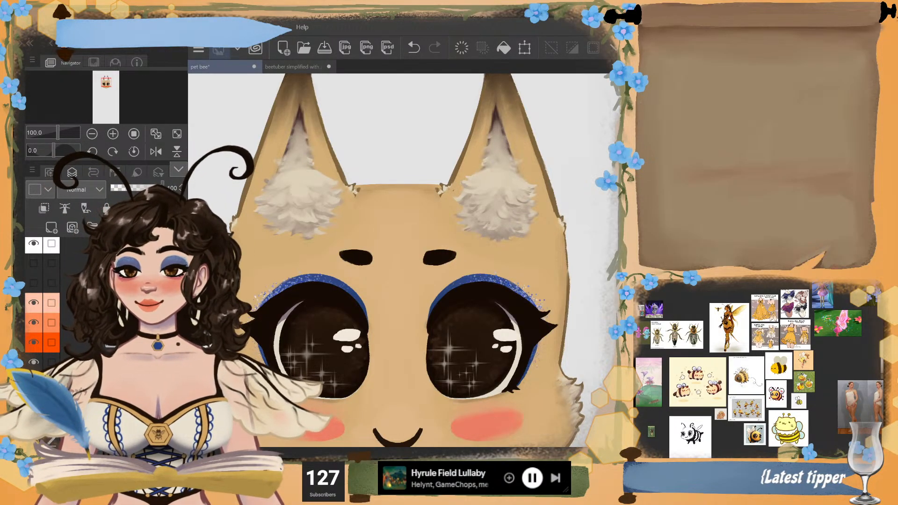
pyautogui.scroll(-4, 455, 264)
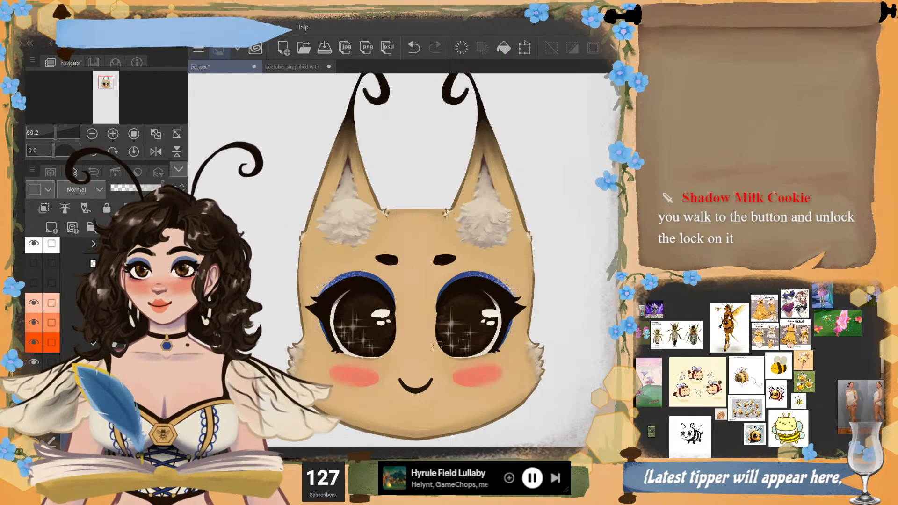
pyautogui.scroll(3, 437, 345)
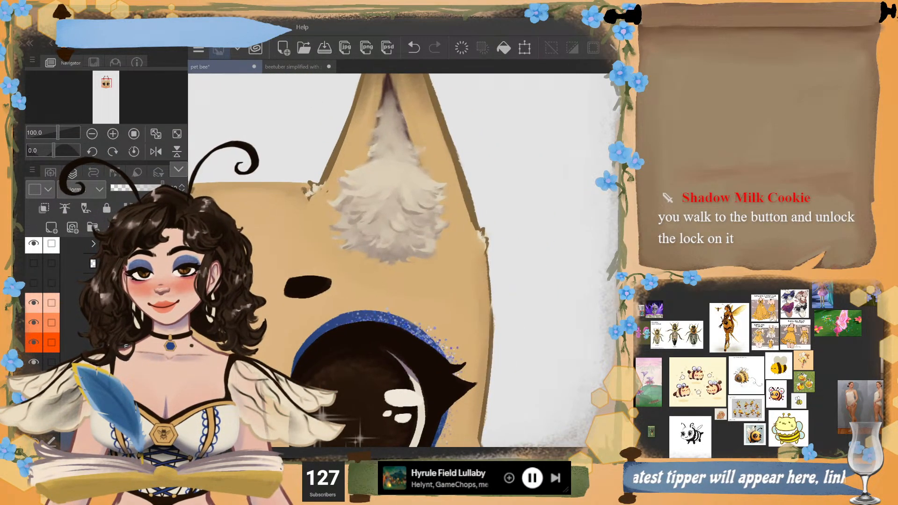
pyautogui.scroll(2, 437, 345)
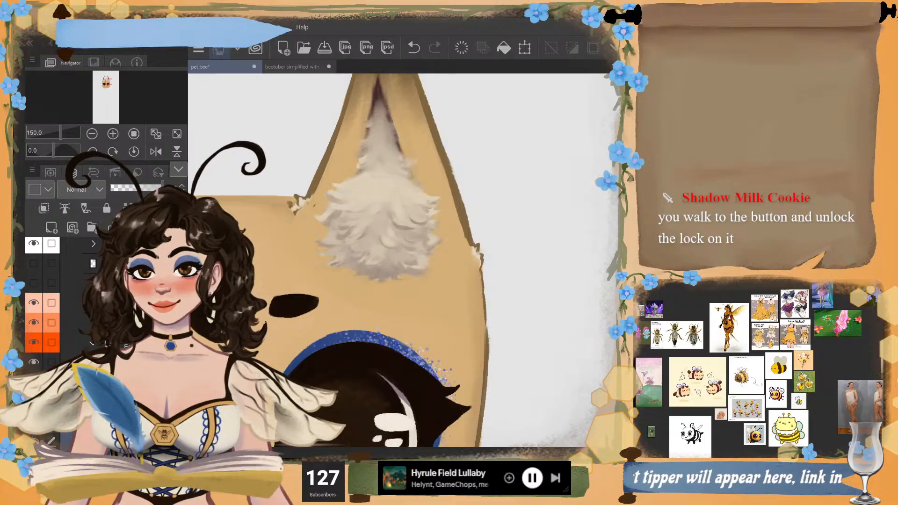
# - Switch to the head's layer, sample the light fur tone and paint short strands on the tuft at the right ear's outer base
pyautogui.scroll(-2, 43, 304)
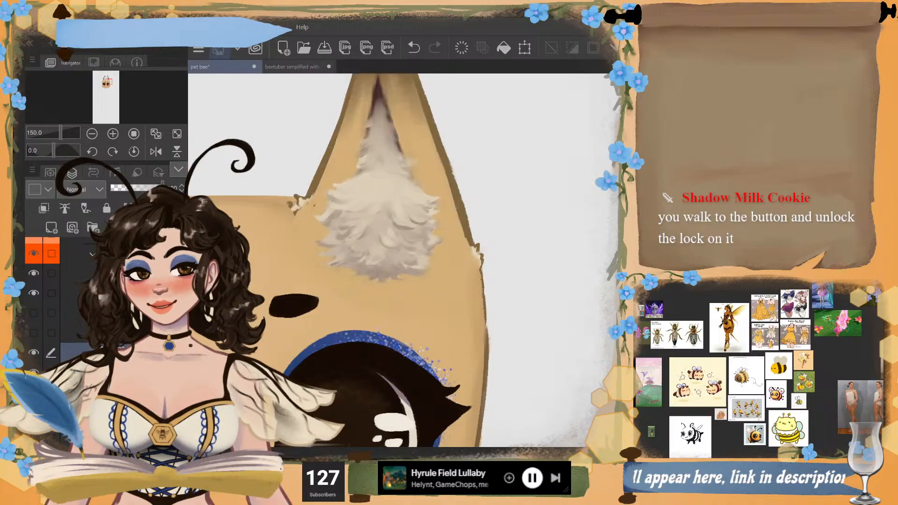
pyautogui.scroll(4, 555, 234)
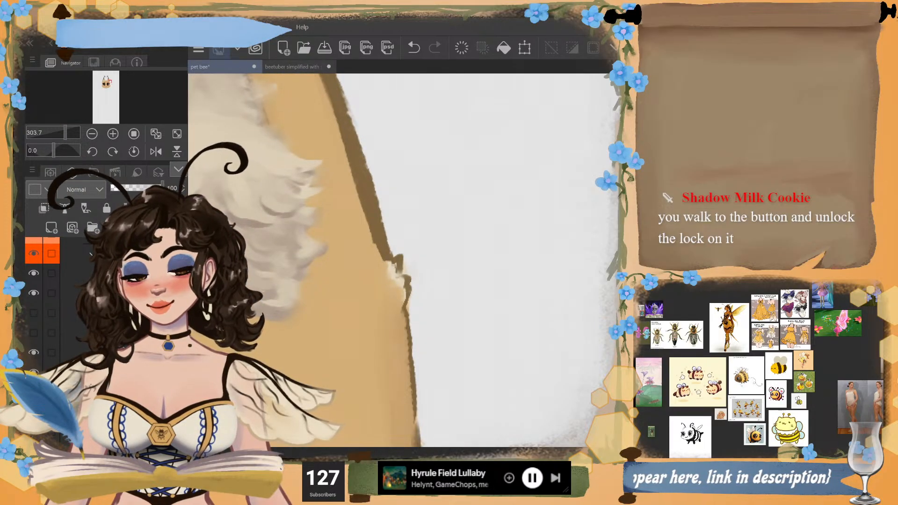
pyautogui.keyDown('alt'); pyautogui.click(393, 275); pyautogui.keyUp('alt')
pyautogui.moveTo(403, 270)
pyautogui.mouseDown()
pyautogui.moveTo(391, 277)
pyautogui.moveTo(395, 271)
pyautogui.moveTo(395, 304)
pyautogui.mouseUp()
pyautogui.moveTo(394, 273)
pyautogui.mouseDown()
pyautogui.moveTo(373, 265)
pyautogui.moveTo(397, 273)
pyautogui.moveTo(398, 303)
pyautogui.mouseUp()
pyautogui.keyDown('alt'); pyautogui.click(298, 262); pyautogui.keyUp('alt')
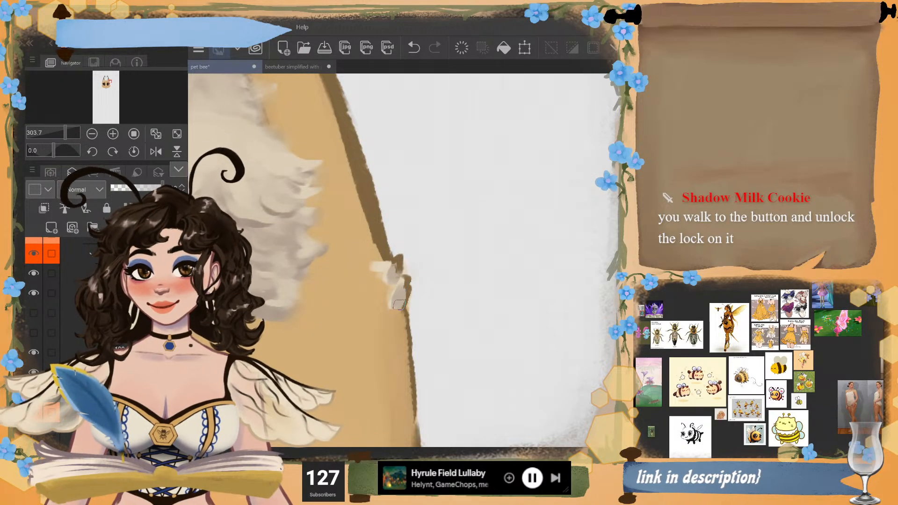
pyautogui.keyDown('alt'); pyautogui.click(383, 272); pyautogui.keyUp('alt')
pyautogui.moveTo(393, 261)
pyautogui.mouseDown()
pyautogui.moveTo(375, 277)
pyautogui.moveTo(396, 294)
pyautogui.moveTo(391, 305)
pyautogui.mouseUp()
pyautogui.hotkey('ctrl', 'z')
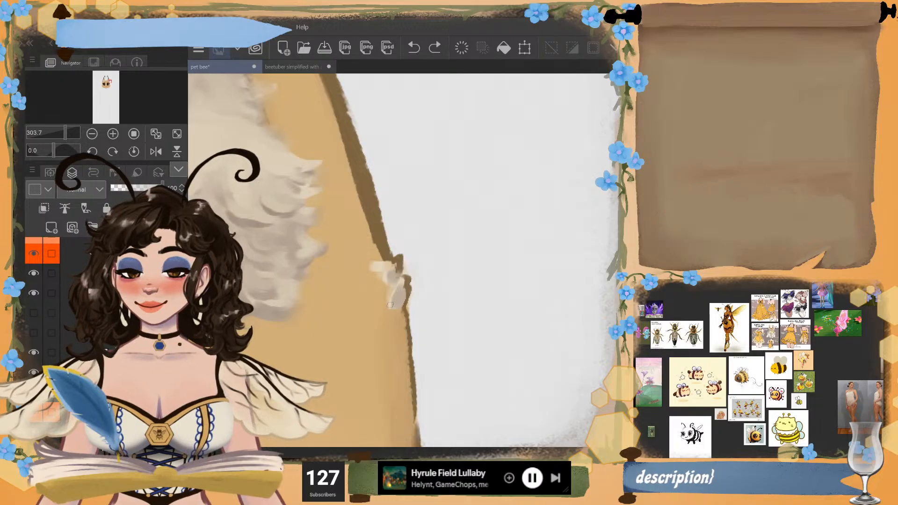
# - Sample tones from the tuft at the right ear's outer base and paint more short fur strands over it
pyautogui.keyDown('alt'); pyautogui.click(377, 263); pyautogui.keyUp('alt')
pyautogui.moveTo(393, 260)
pyautogui.mouseDown()
pyautogui.moveTo(393, 293)
pyautogui.moveTo(406, 284)
pyautogui.moveTo(390, 305)
pyautogui.moveTo(403, 302)
pyautogui.moveTo(385, 308)
pyautogui.moveTo(375, 286)
pyautogui.moveTo(381, 262)
pyautogui.moveTo(391, 304)
pyautogui.mouseUp()
pyautogui.keyDown('alt'); pyautogui.click(376, 285); pyautogui.keyUp('alt')
pyautogui.scroll(-3, 380, 258)
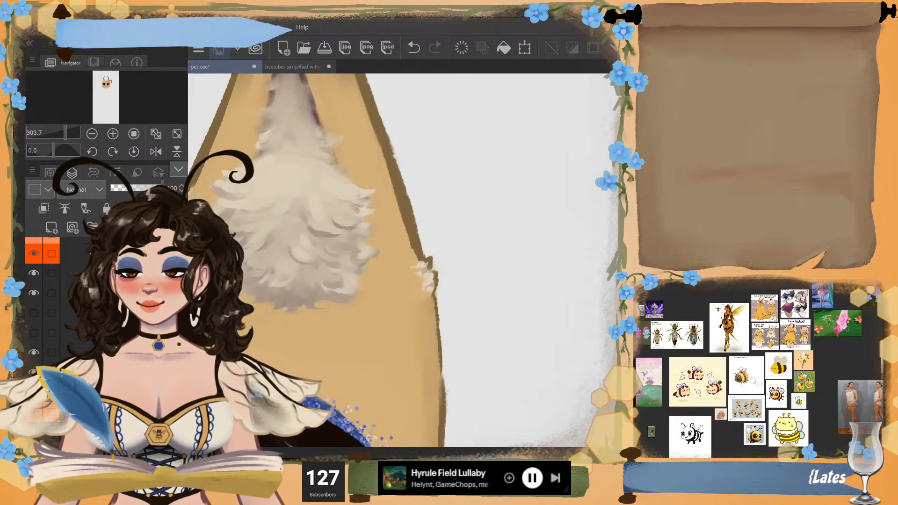
pyautogui.scroll(1, 412, 258)
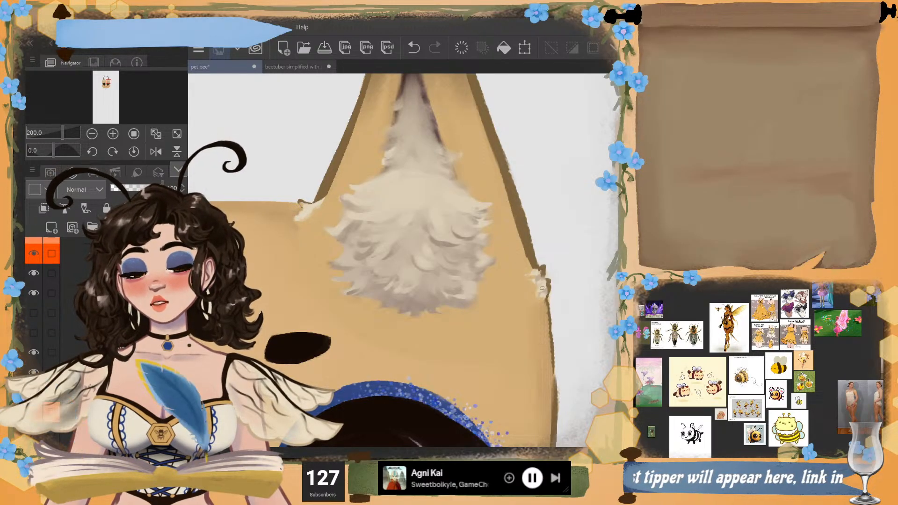
pyautogui.moveTo(542, 284)
pyautogui.mouseDown()
pyautogui.moveTo(546, 294)
pyautogui.moveTo(539, 271)
pyautogui.mouseUp()
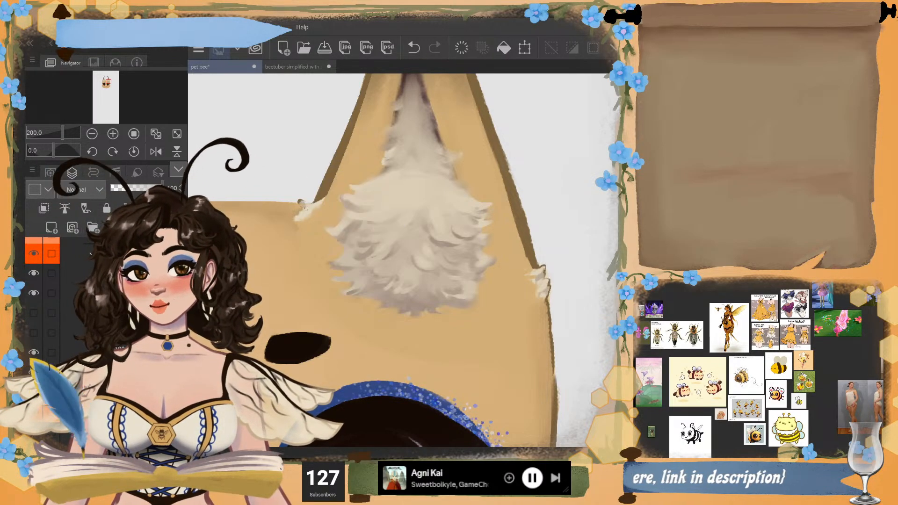
# - Refine the tuft at the right ear's inner base with sampled fur tones, shaping its strands along the ear outline
pyautogui.hotkey('ctrl', 'z')
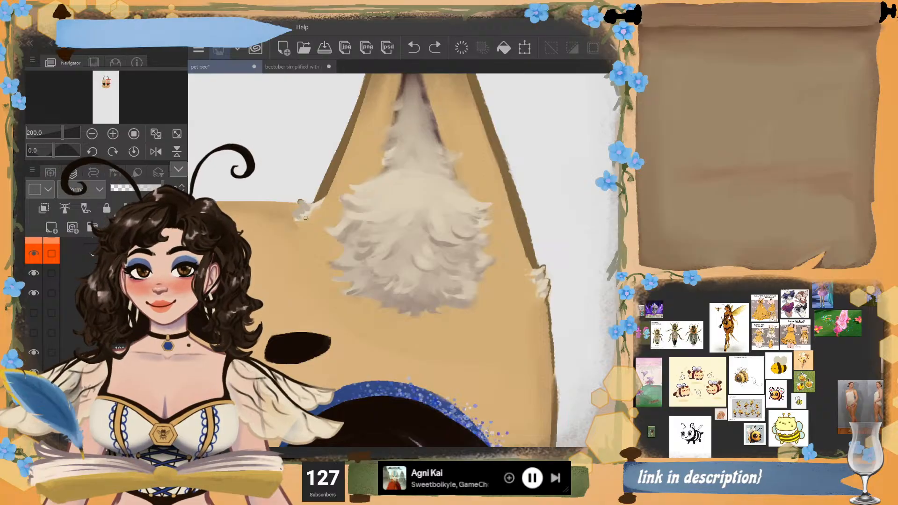
pyautogui.hotkey('ctrl', 'y')
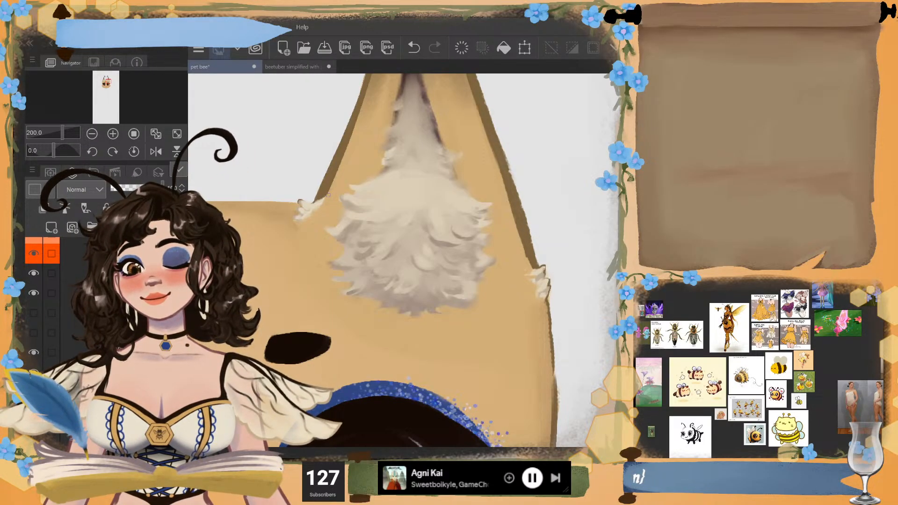
pyautogui.keyDown('alt'); pyautogui.click(354, 208); pyautogui.keyUp('alt')
pyautogui.moveTo(304, 205); pyautogui.dragTo(313, 211)
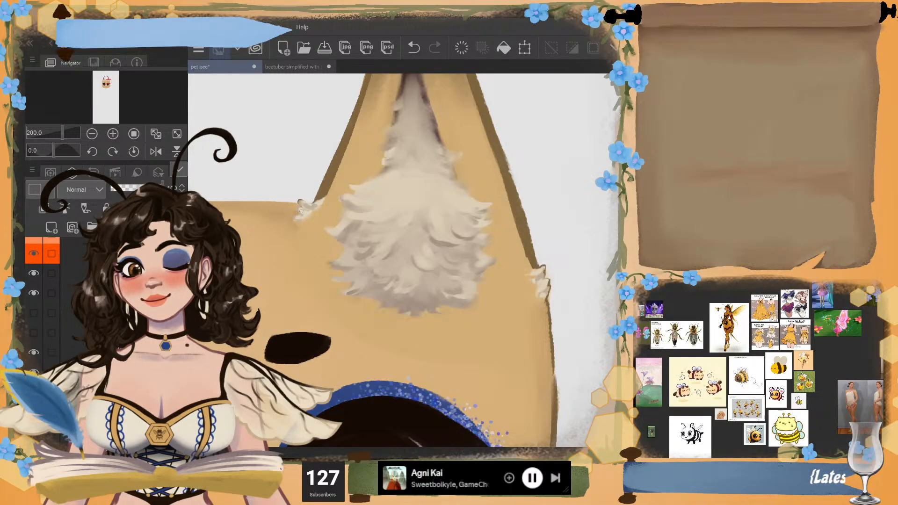
pyautogui.keyDown('alt'); pyautogui.click(320, 203); pyautogui.keyUp('alt')
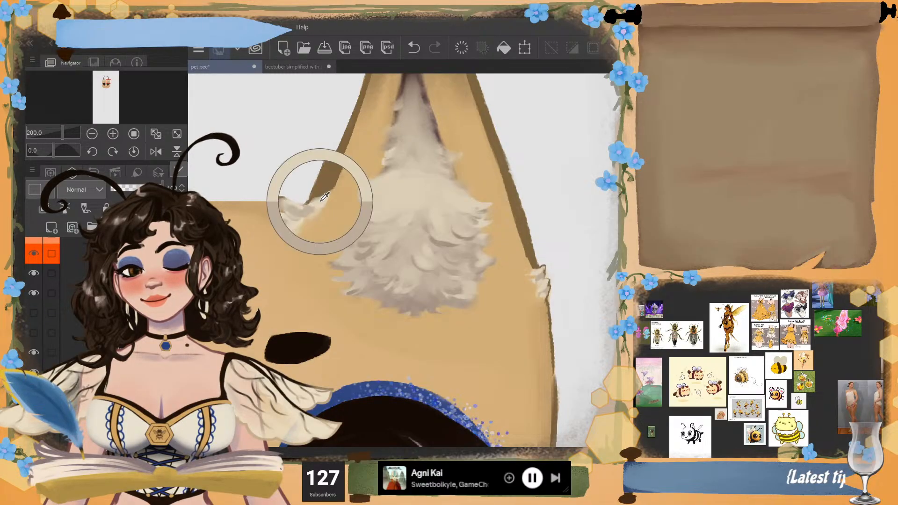
pyautogui.hotkey('ctrl', 'z')
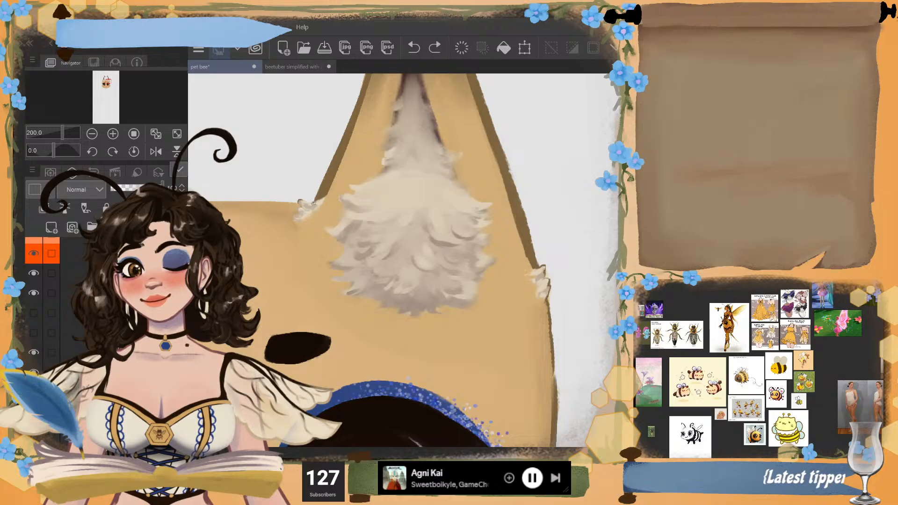
pyautogui.moveTo(310, 204); pyautogui.dragTo(323, 196)
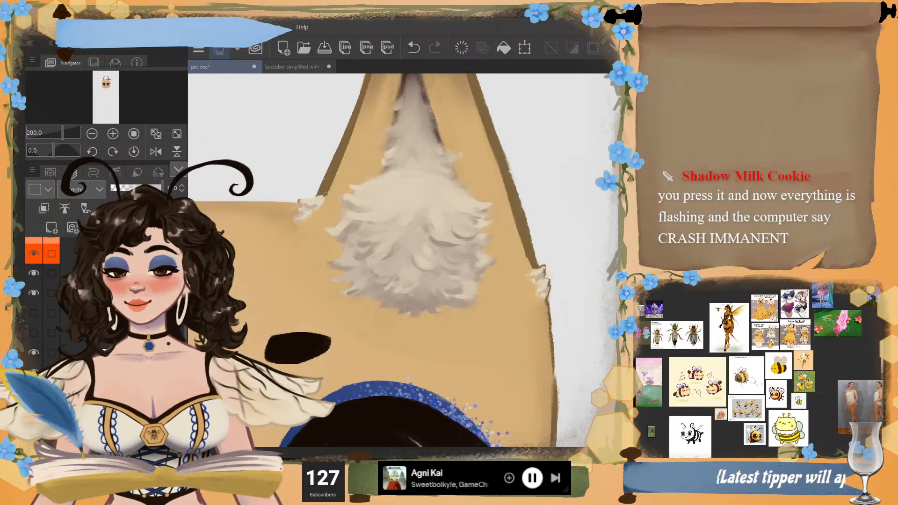
pyautogui.hotkey('ctrl', 'z')
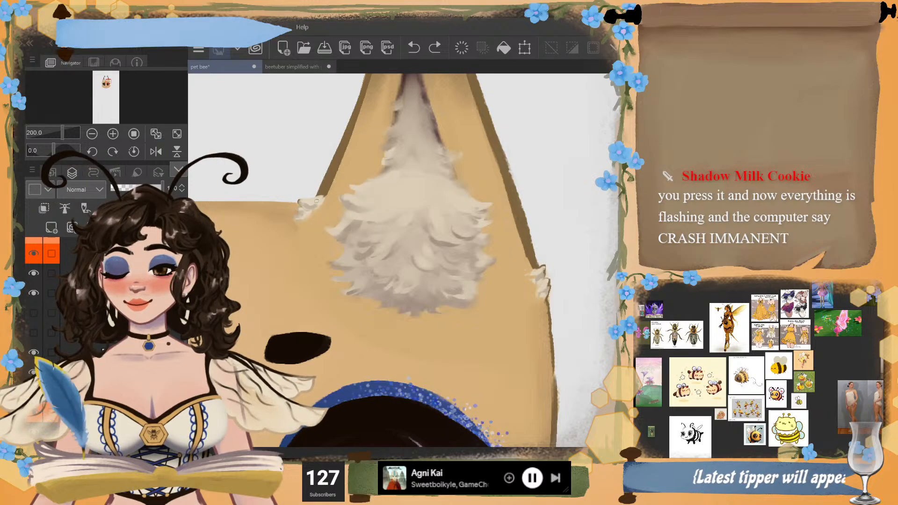
pyautogui.moveTo(319, 202); pyautogui.dragTo(330, 189)
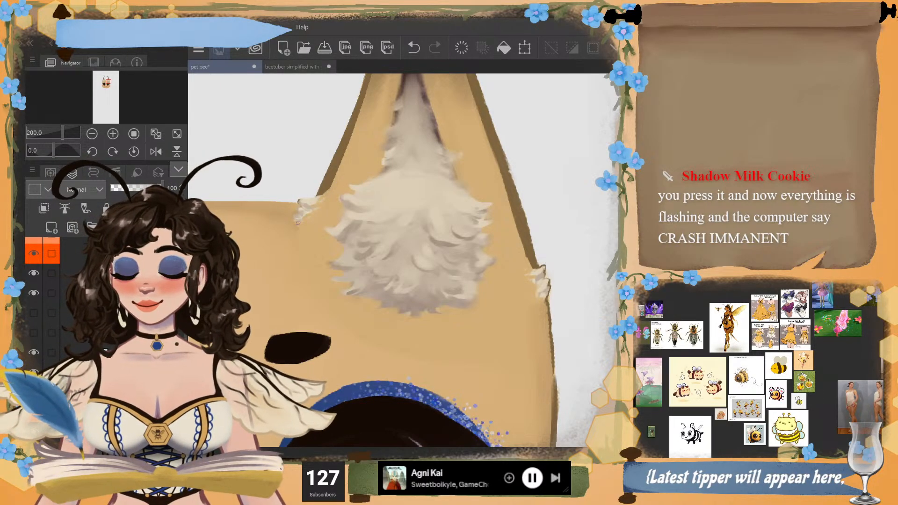
# - Paint light fur strands over the dark outline marks of the tuft at the left ear's inner base
pyautogui.scroll(-2, 324, 199)
pyautogui.moveTo(362, 204); pyautogui.dragTo(486, 207)
pyautogui.scroll(-1, 485, 207)
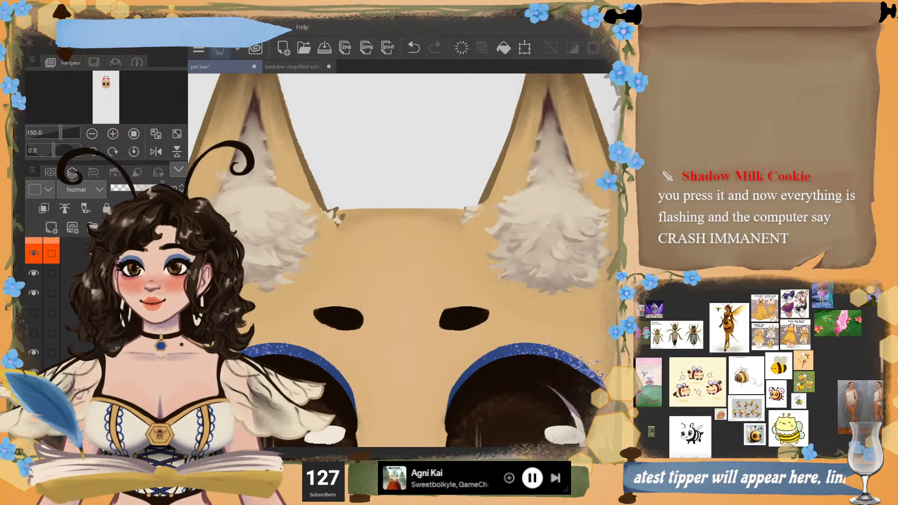
pyautogui.scroll(5, 334, 213)
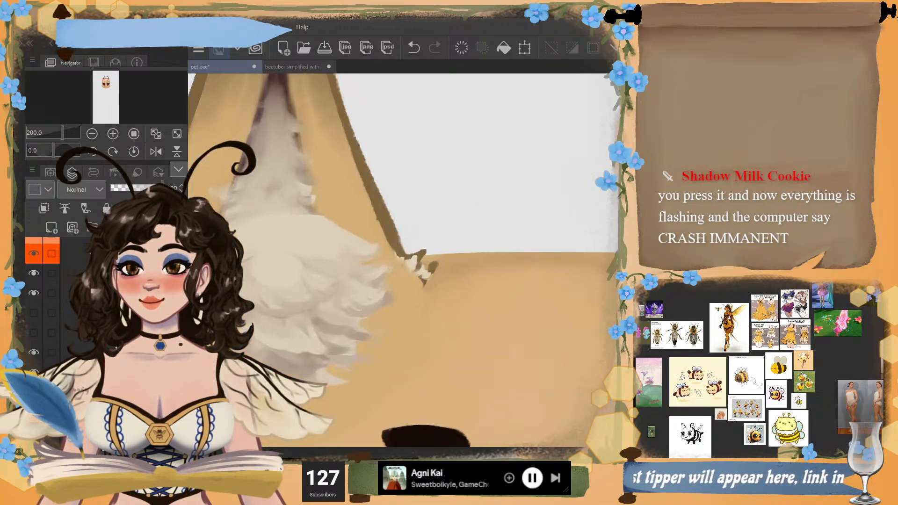
pyautogui.scroll(2, 421, 248)
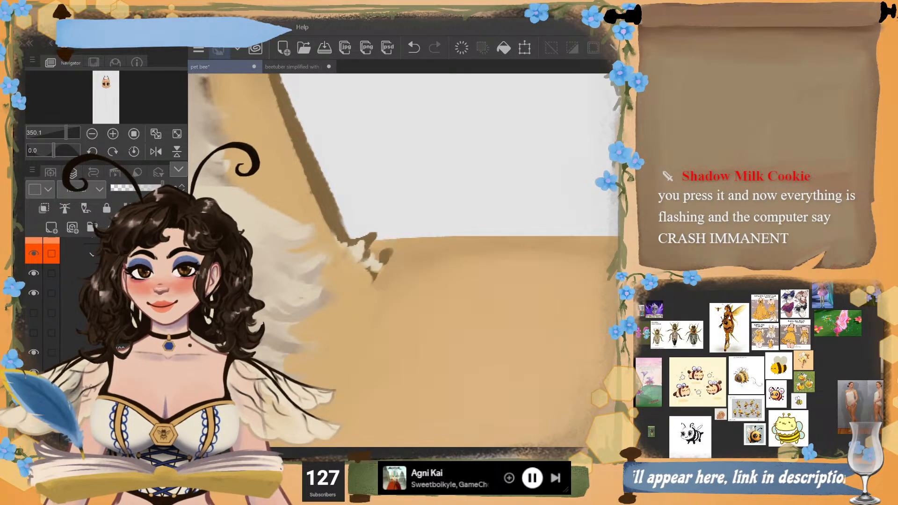
pyautogui.moveTo(391, 251)
pyautogui.mouseDown()
pyautogui.moveTo(379, 278)
pyautogui.moveTo(366, 276)
pyautogui.moveTo(388, 256)
pyautogui.moveTo(373, 271)
pyautogui.moveTo(357, 271)
pyautogui.moveTo(370, 240)
pyautogui.moveTo(348, 258)
pyautogui.moveTo(380, 240)
pyautogui.moveTo(362, 262)
pyautogui.moveTo(354, 243)
pyautogui.moveTo(333, 235)
pyautogui.moveTo(357, 242)
pyautogui.moveTo(341, 242)
pyautogui.moveTo(369, 235)
pyautogui.moveTo(346, 241)
pyautogui.mouseUp()
pyautogui.hotkey('ctrl', 'z')
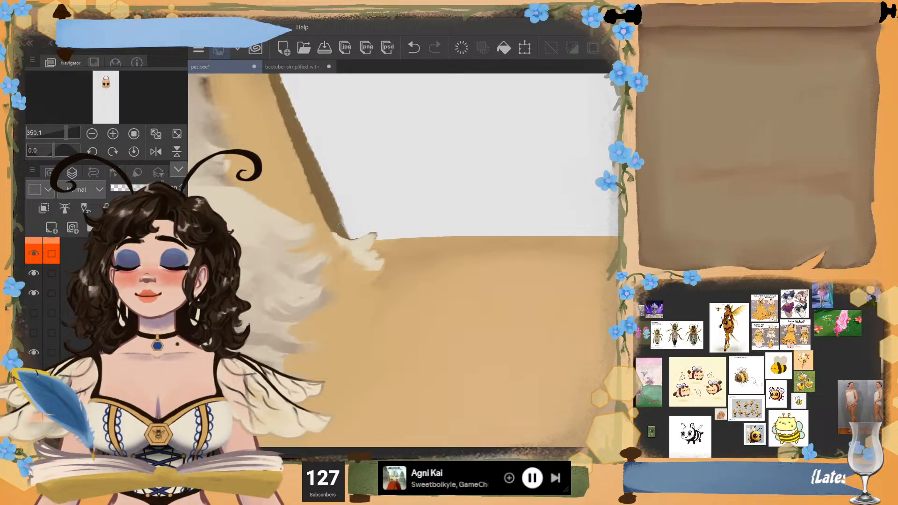
pyautogui.hotkey('ctrl', 'z')
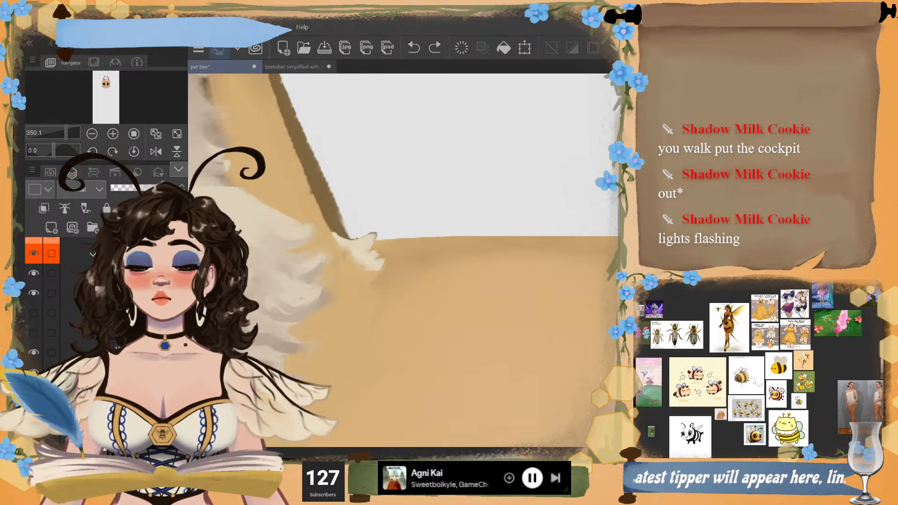
# - Sample a fur tone from the tuft at the left ear's inner base and paint finer strands along its lower tips
pyautogui.scroll(-2, 519, 265)
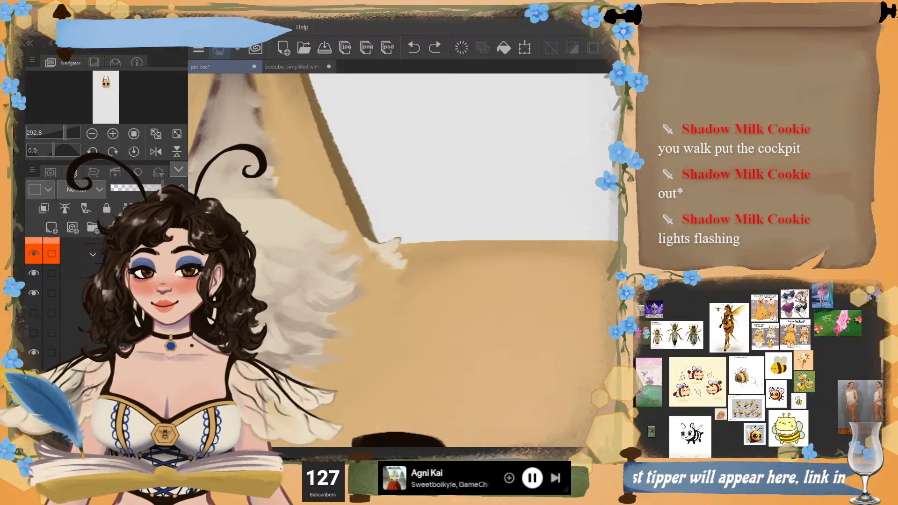
pyautogui.moveTo(381, 250); pyautogui.dragTo(400, 241)
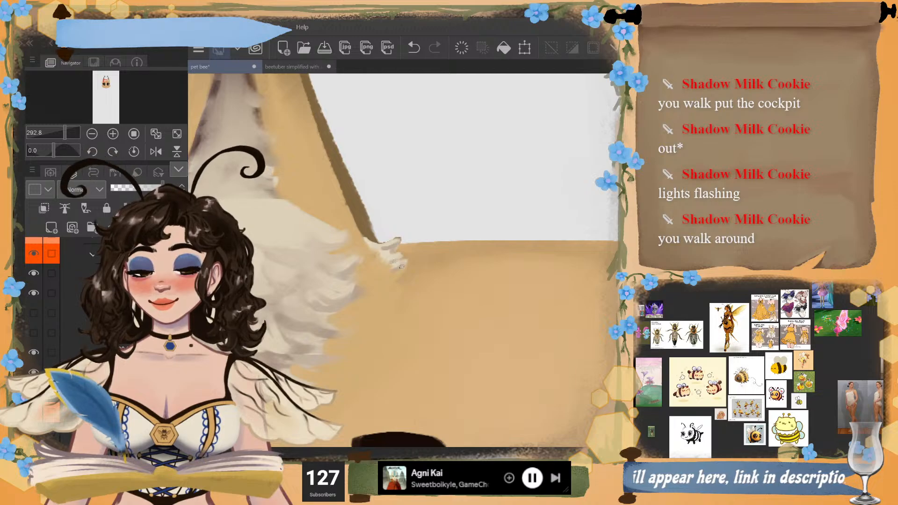
pyautogui.keyDown('alt'); pyautogui.click(379, 245); pyautogui.keyUp('alt')
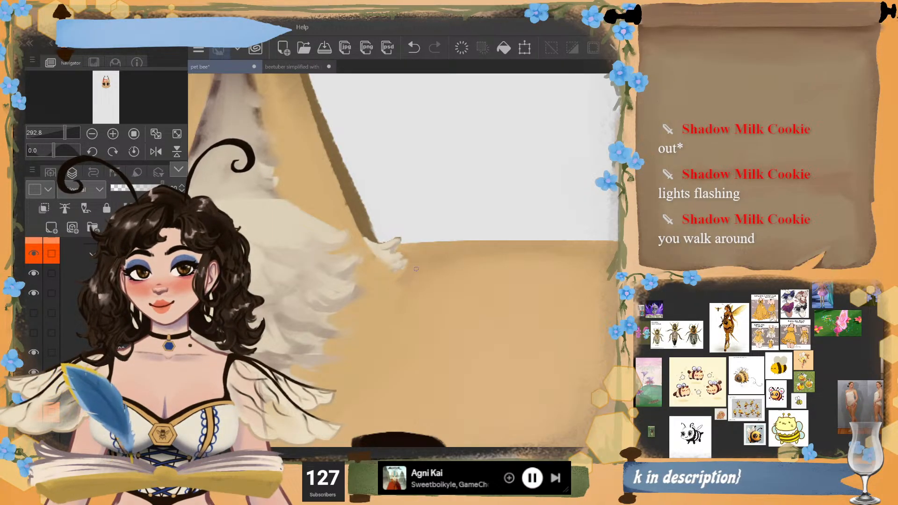
pyautogui.hotkey('ctrl', 'z')
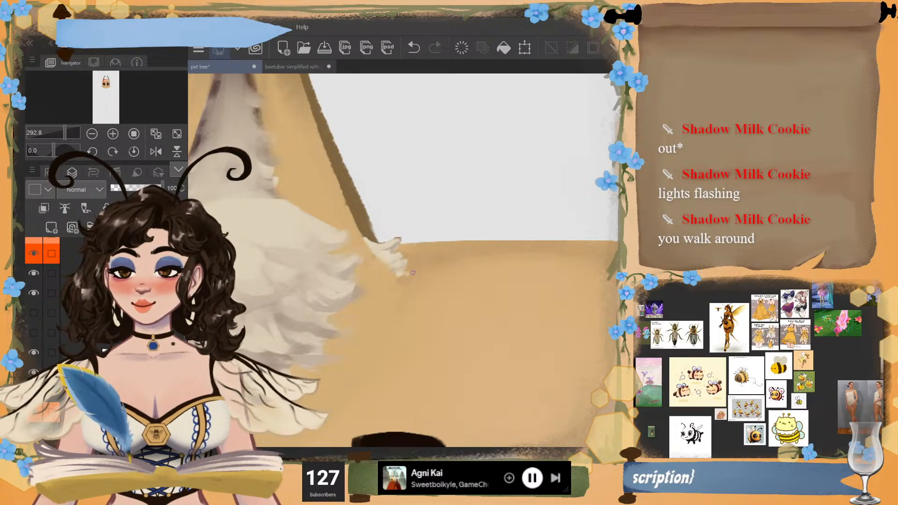
pyautogui.moveTo(395, 263); pyautogui.dragTo(405, 275)
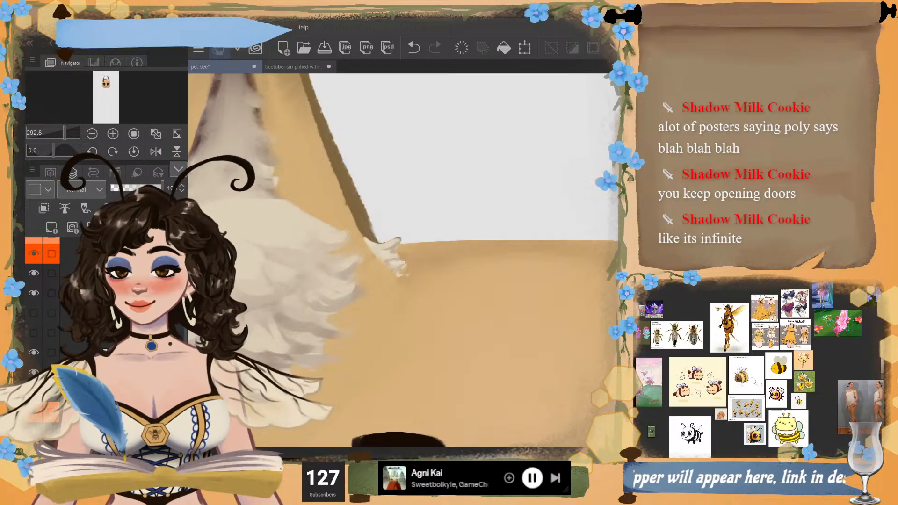
pyautogui.scroll(-3, 463, 213)
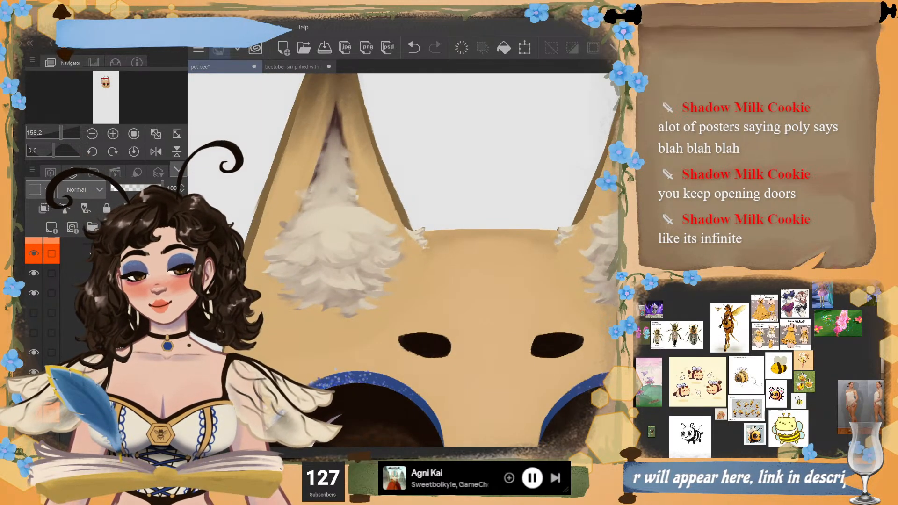
pyautogui.scroll(4, 479, 257)
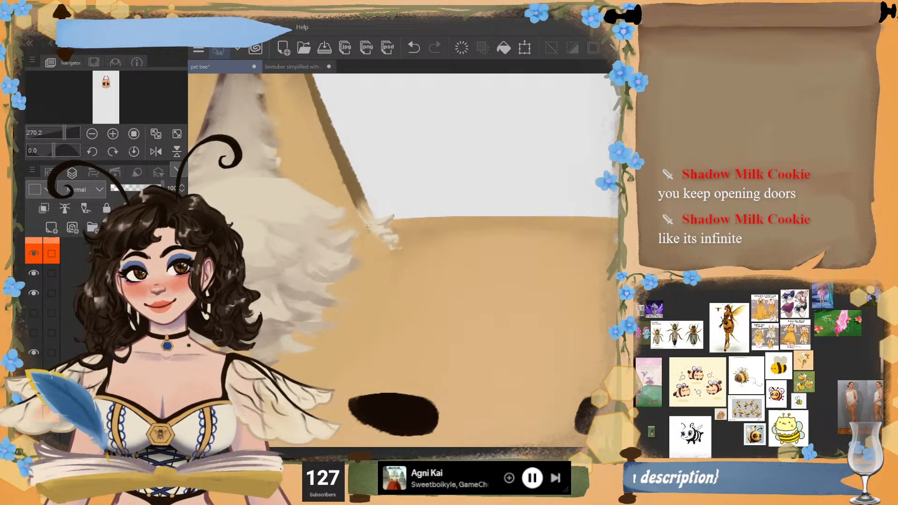
# - Extend the tuft at the right ear's inner base with light strands and soften the ear outline just above it
pyautogui.scroll(-5, 369, 225)
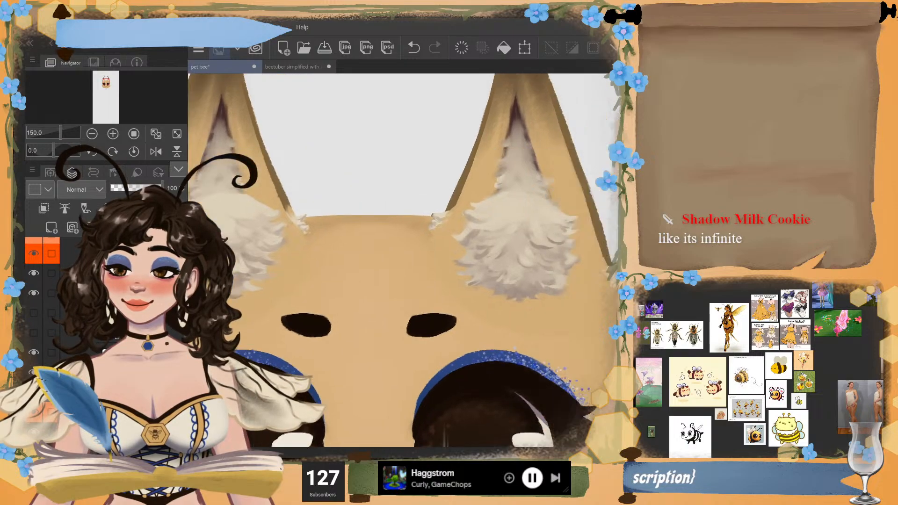
pyautogui.scroll(3, 499, 236)
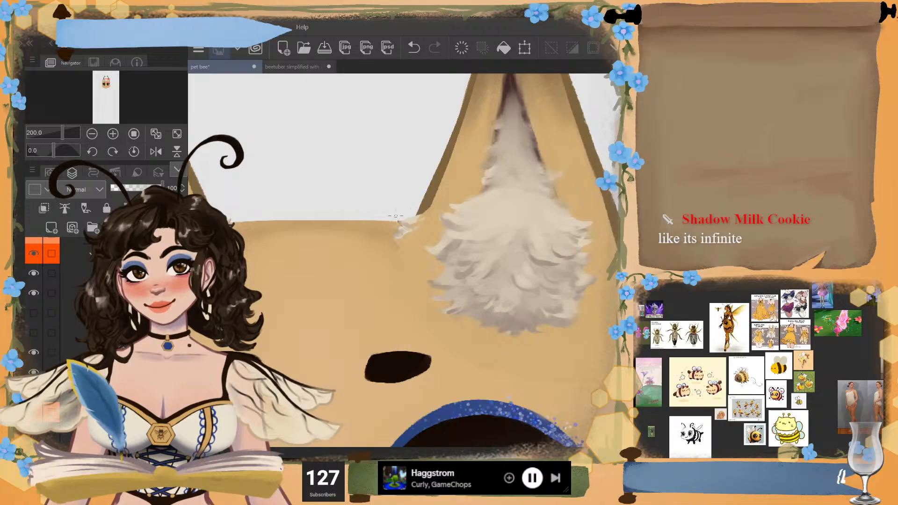
pyautogui.moveTo(396, 216); pyautogui.dragTo(405, 224)
pyautogui.keyDown('alt'); pyautogui.click(406, 225); pyautogui.keyUp('alt')
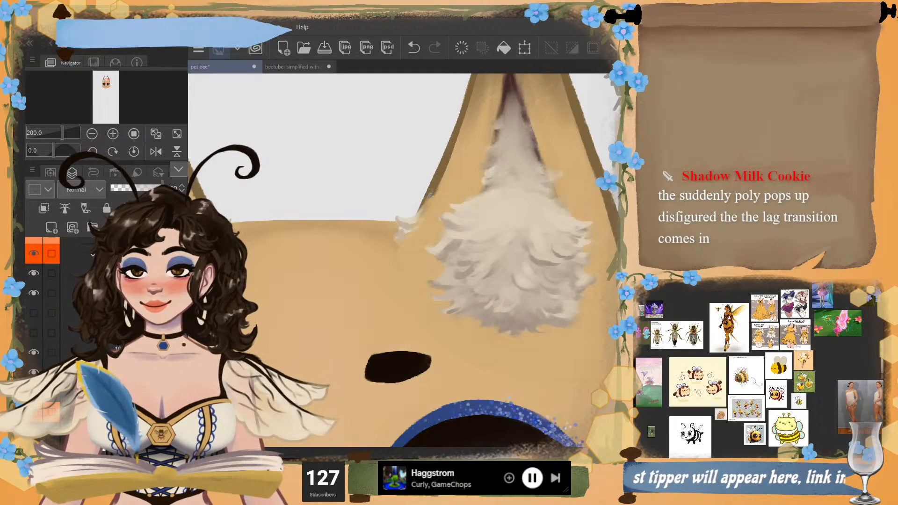
pyautogui.scroll(-2, 415, 218)
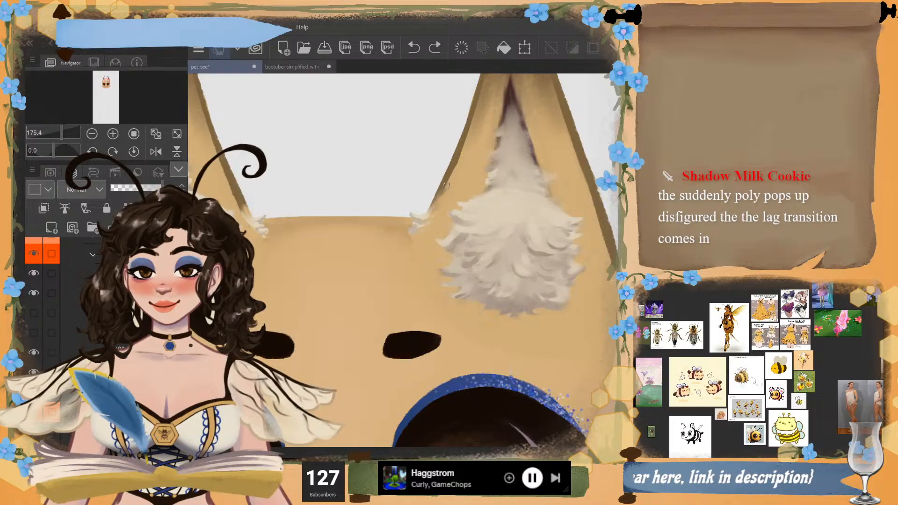
pyautogui.moveTo(443, 195); pyautogui.dragTo(433, 212)
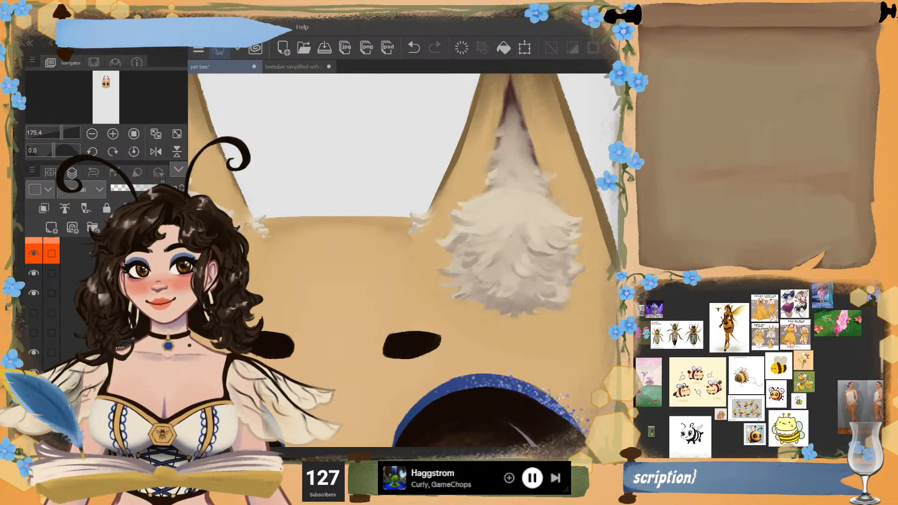
pyautogui.scroll(-3, 510, 264)
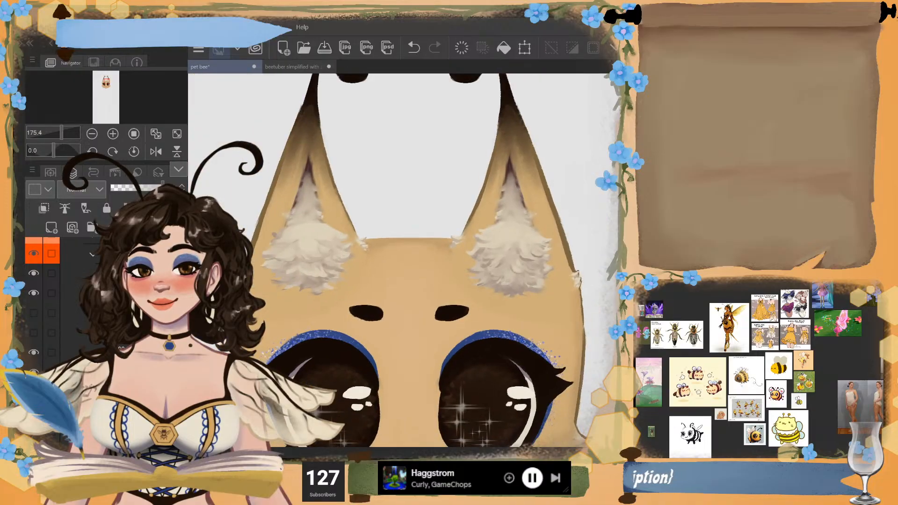
# - Sample the light fur tone and paint short pointed strands over the outlined tuft at the left ear's outer base
pyautogui.scroll(3, 290, 234)
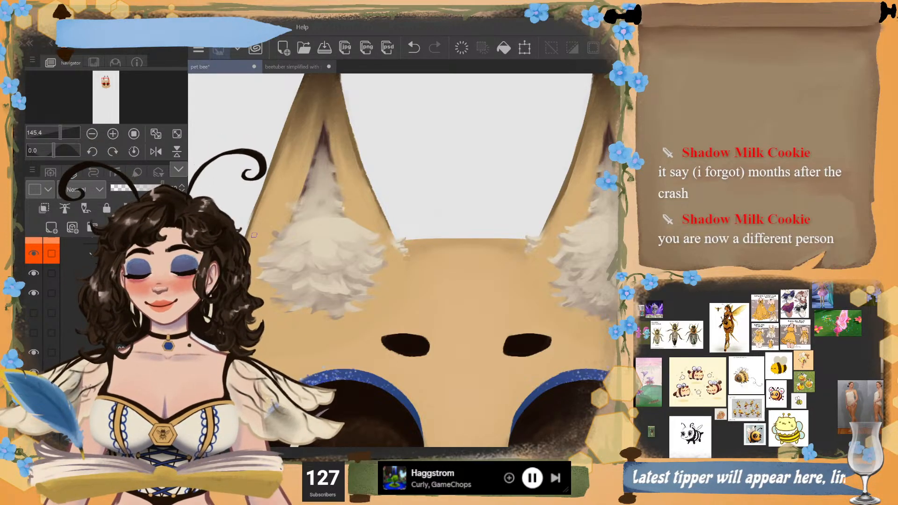
pyautogui.scroll(5, 322, 262)
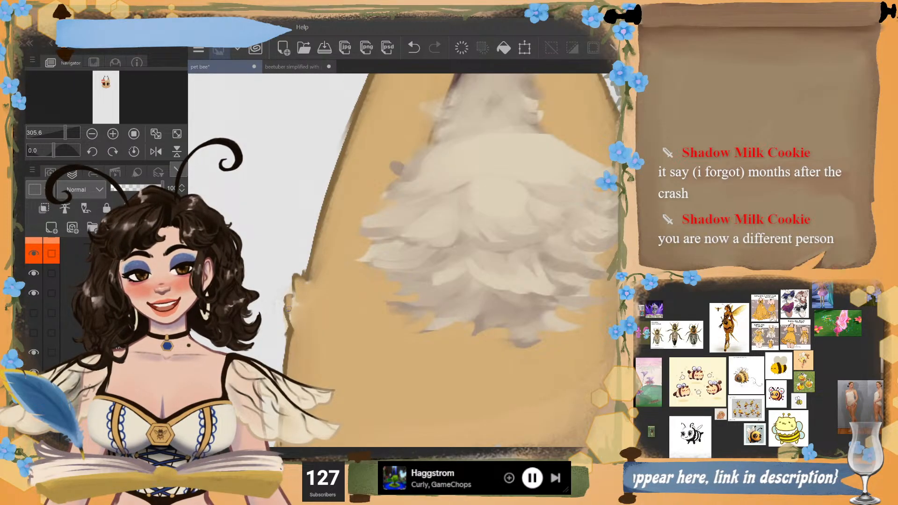
pyautogui.keyDown('alt'); pyautogui.click(477, 148); pyautogui.keyUp('alt')
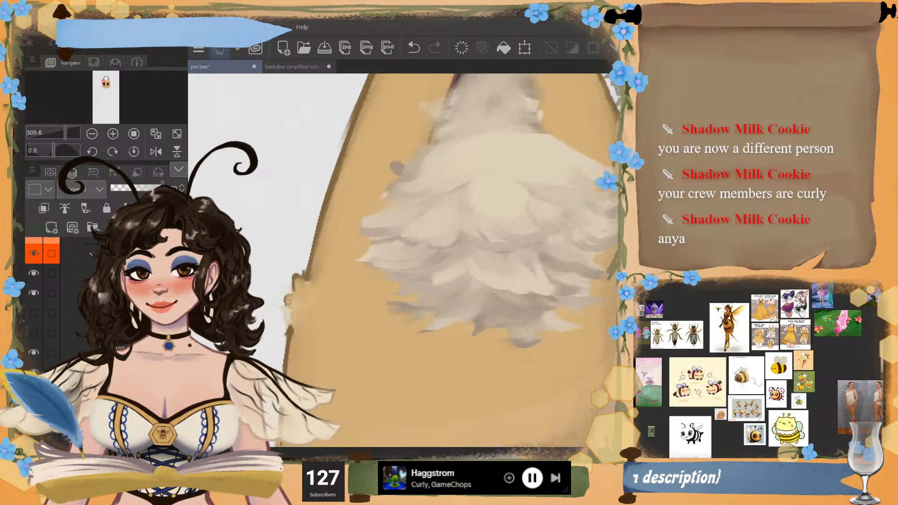
pyautogui.moveTo(298, 287)
pyautogui.mouseDown()
pyautogui.moveTo(308, 283)
pyautogui.moveTo(299, 268)
pyautogui.moveTo(309, 279)
pyautogui.mouseUp()
pyautogui.moveTo(294, 312); pyautogui.dragTo(298, 292)
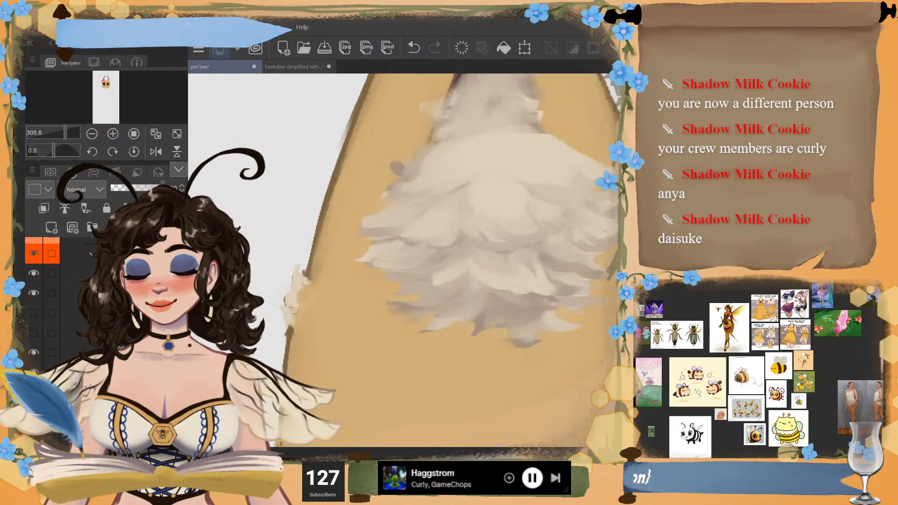
pyautogui.moveTo(297, 318); pyautogui.dragTo(301, 279)
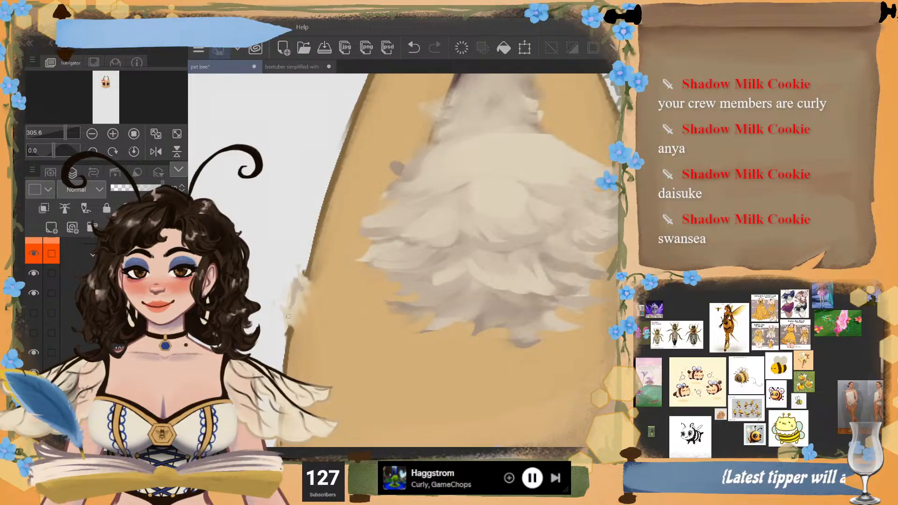
pyautogui.moveTo(294, 260)
pyautogui.mouseDown()
pyautogui.moveTo(306, 274)
pyautogui.moveTo(295, 263)
pyautogui.moveTo(290, 309)
pyautogui.moveTo(303, 279)
pyautogui.mouseUp()
pyautogui.keyDown('alt'); pyautogui.click(304, 283); pyautogui.keyUp('alt')
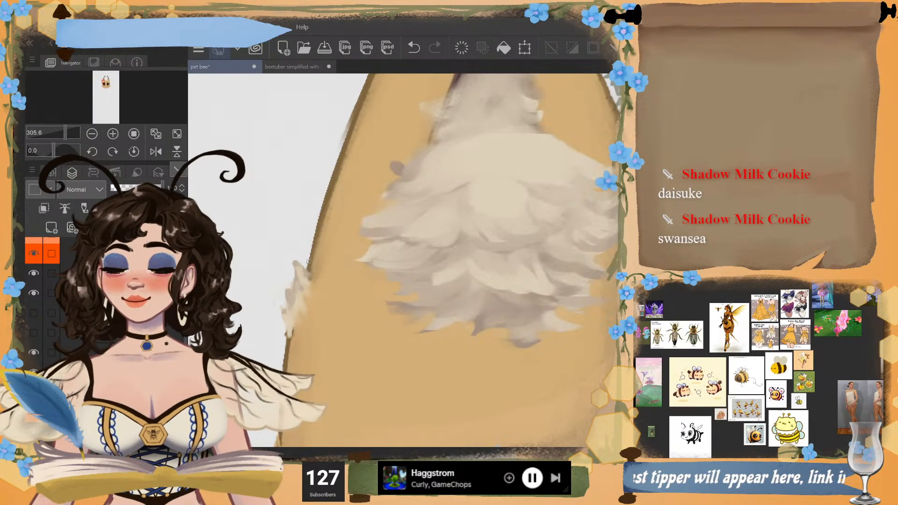
# - Paint light fur over the dark outline marks of the tuft at the right ear's outer base, undoing a stray stroke
pyautogui.scroll(-5, 384, 241)
pyautogui.moveTo(491, 281); pyautogui.dragTo(289, 232)
pyautogui.scroll(-5, 402, 260)
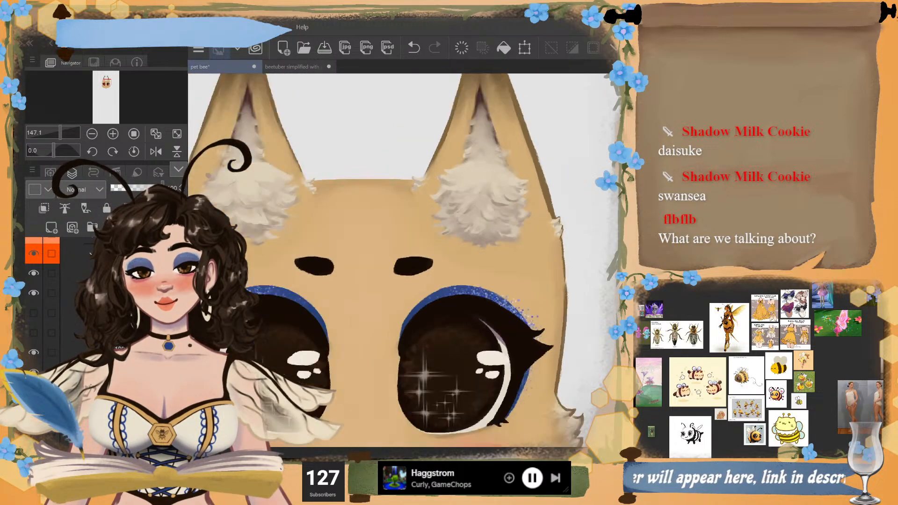
pyautogui.scroll(5, 490, 215)
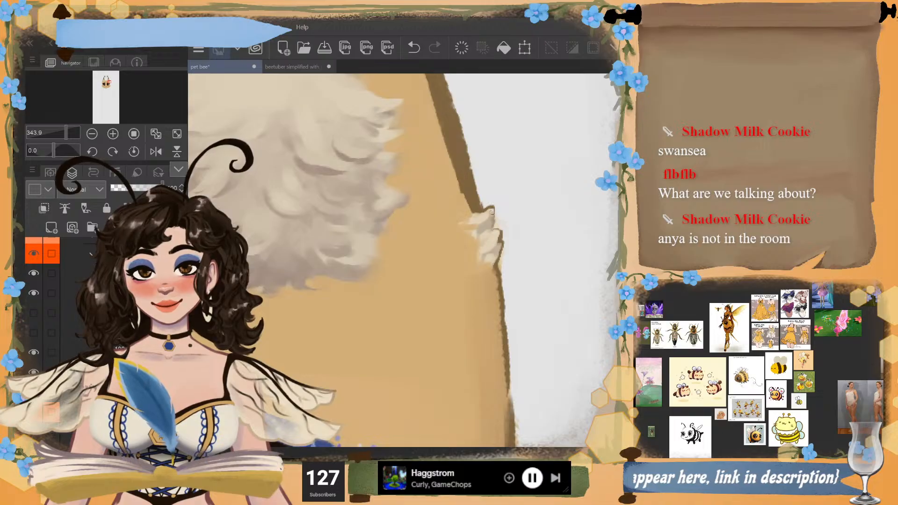
pyautogui.moveTo(491, 211); pyautogui.dragTo(498, 241)
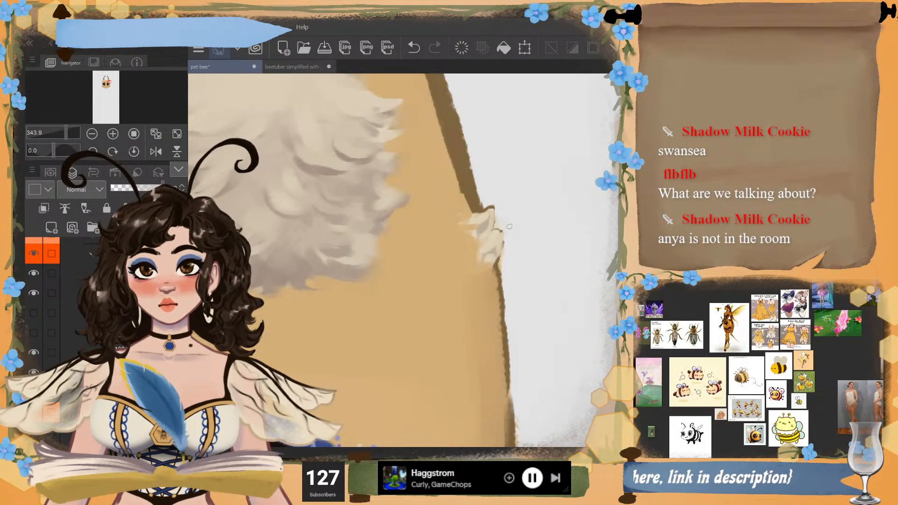
pyautogui.moveTo(494, 229); pyautogui.dragTo(504, 224)
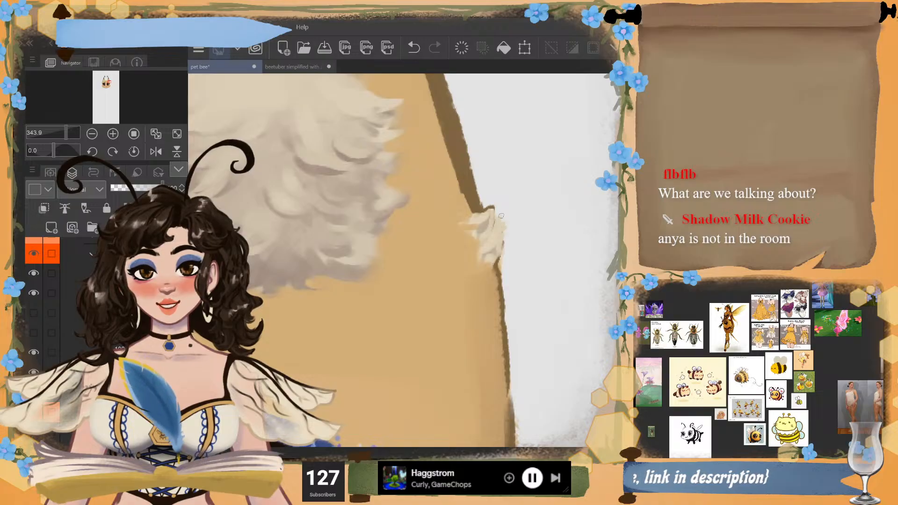
pyautogui.hotkey('ctrl', 'z')
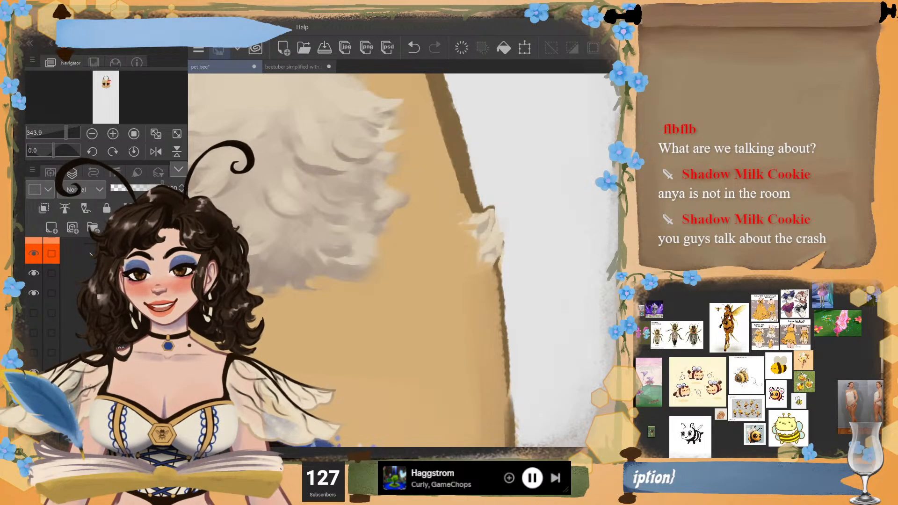
pyautogui.click(34, 353)
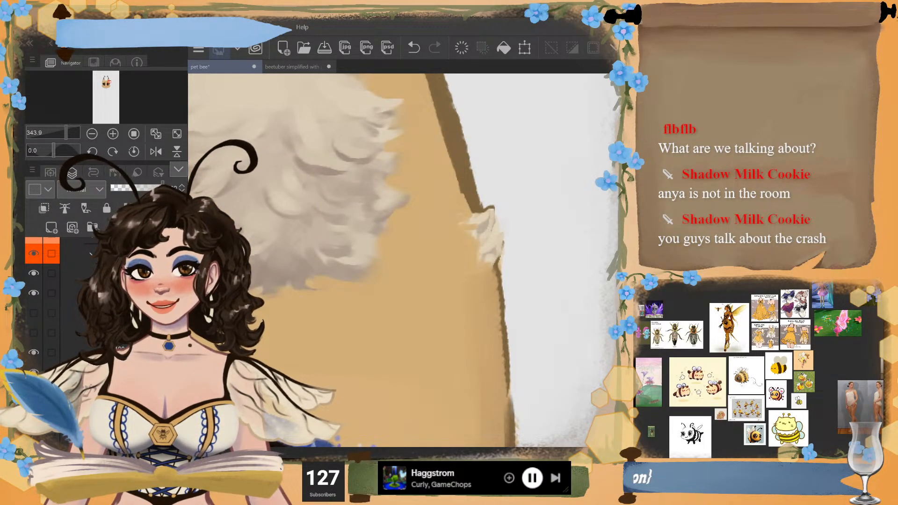
pyautogui.click(34, 393)
pyautogui.click(34, 392)
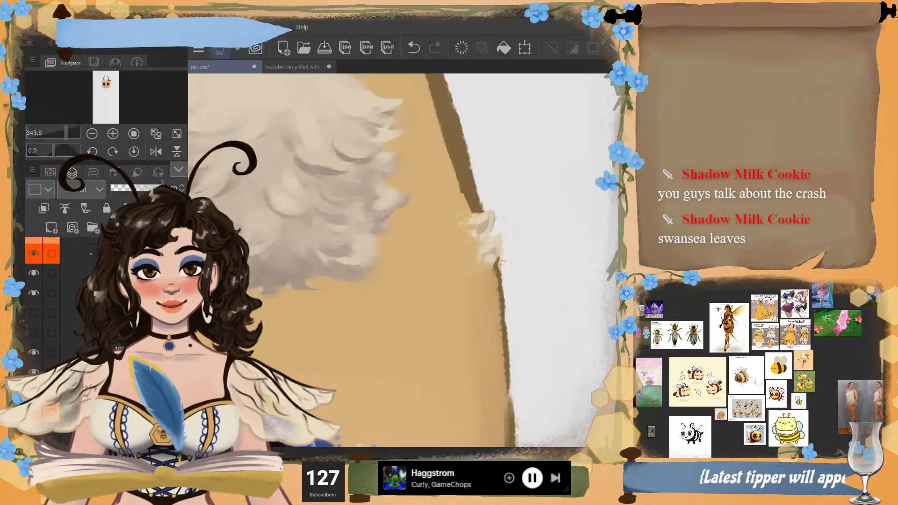
# - Paint longer light strands up the ear edge on the tuft at the right ear's outer base and refine its tips
pyautogui.scroll(-8, 502, 262)
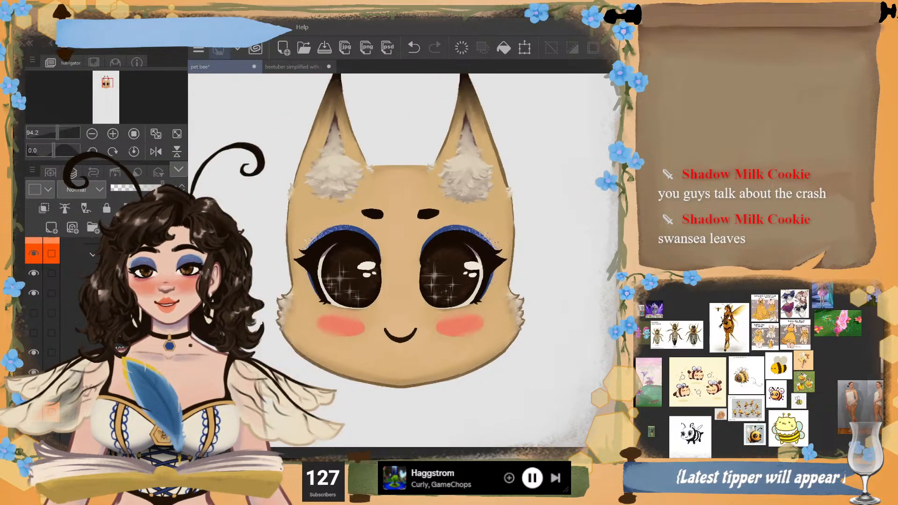
pyautogui.scroll(-4, 502, 262)
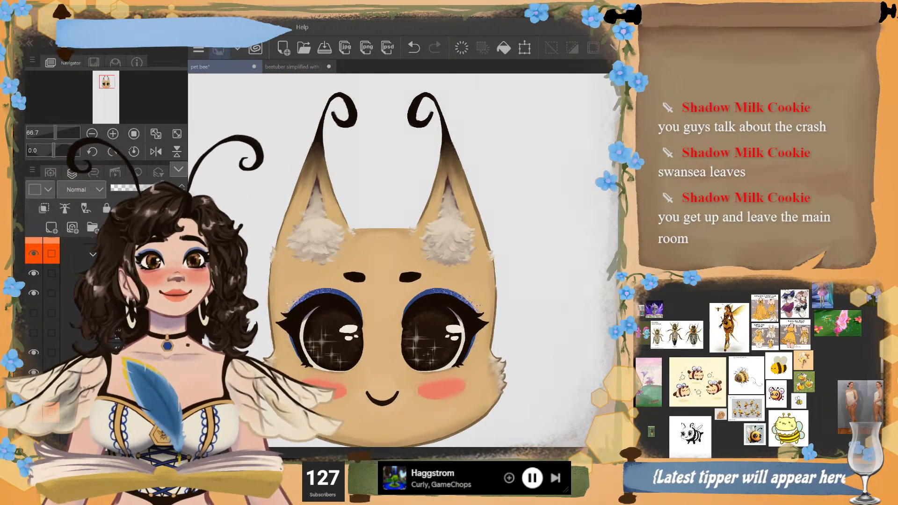
pyautogui.scroll(1, 417, 257)
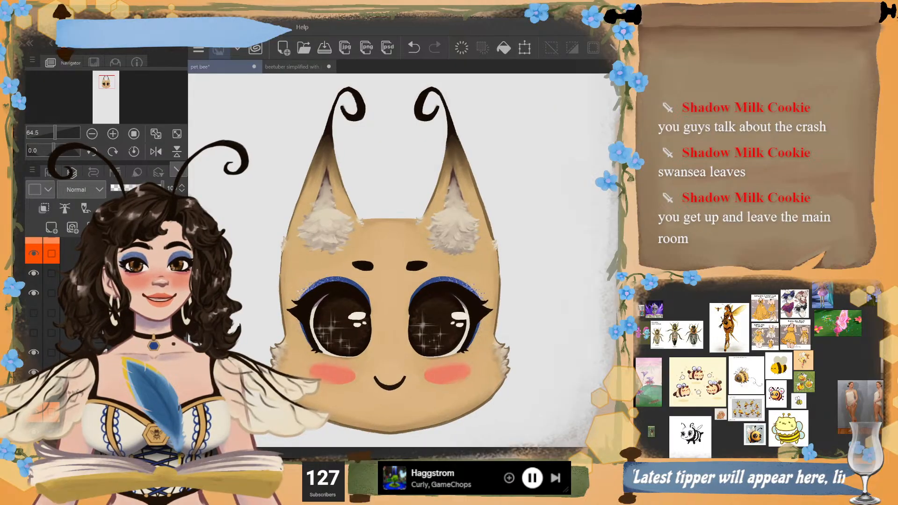
pyautogui.scroll(1, 472, 349)
pyautogui.scroll(3, 346, 229)
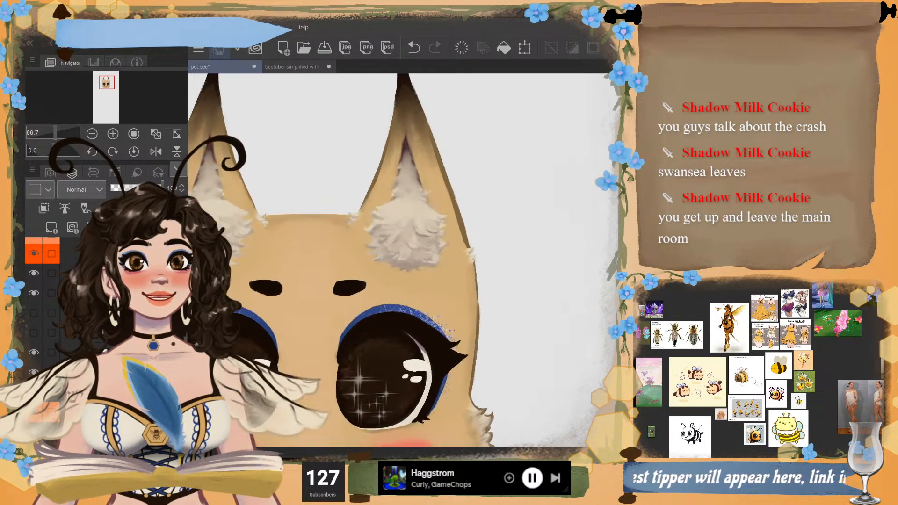
pyautogui.scroll(3, 346, 229)
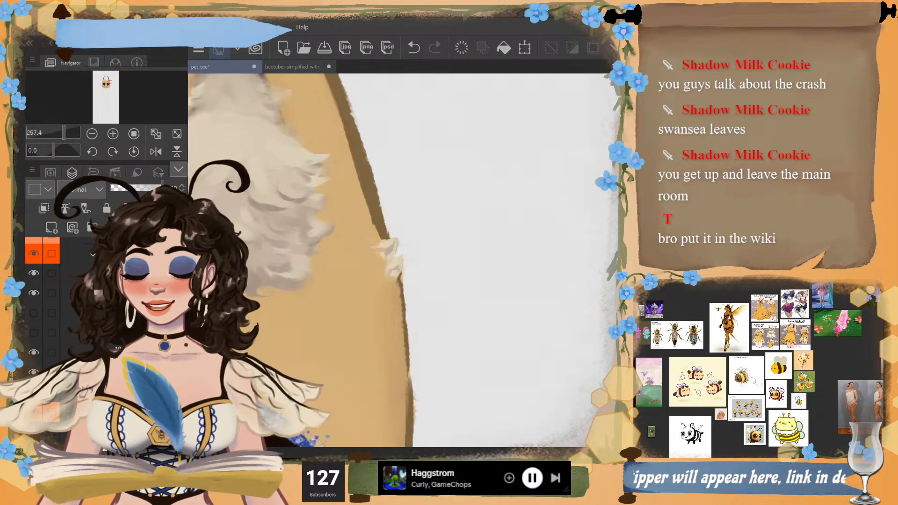
pyautogui.scroll(1, 468, 187)
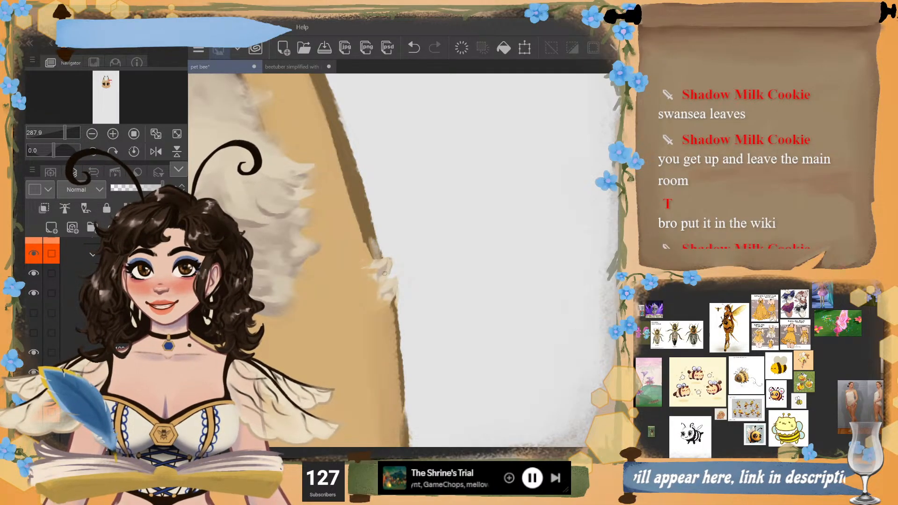
pyautogui.hotkey('ctrl', 'z')
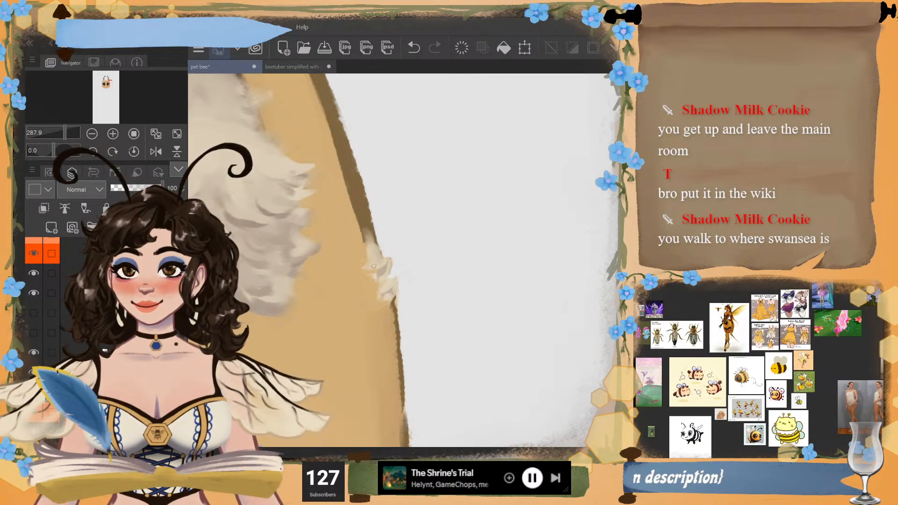
pyautogui.click(390, 293)
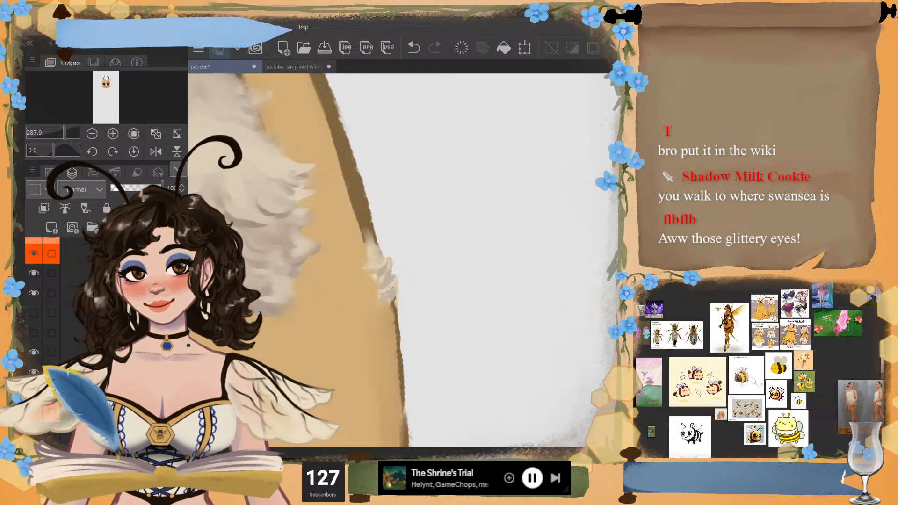
pyautogui.scroll(-2, 379, 282)
pyautogui.moveTo(421, 261); pyautogui.dragTo(531, 191)
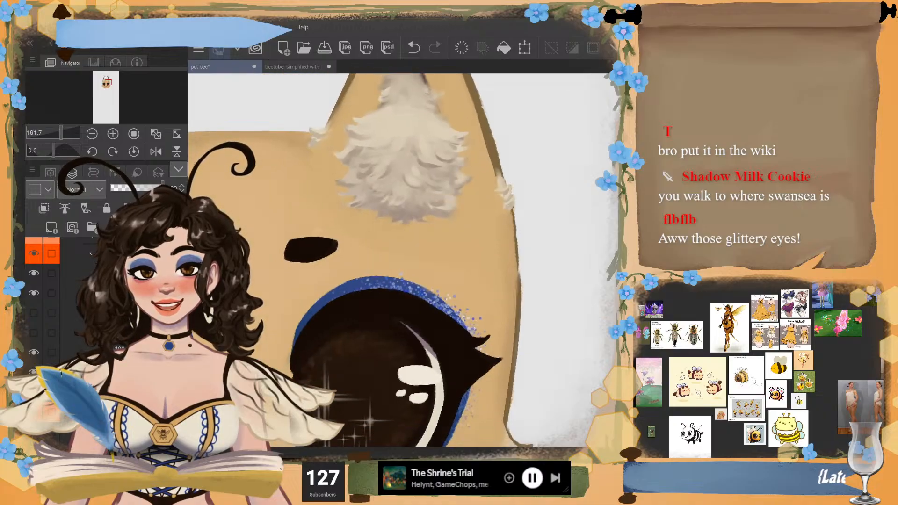
# - Examine the whole face from the ear fur and eyes down to the cheek tufts
pyautogui.scroll(-2, 482, 187)
pyautogui.scroll(2, 356, 257)
pyautogui.scroll(-2, 538, 159)
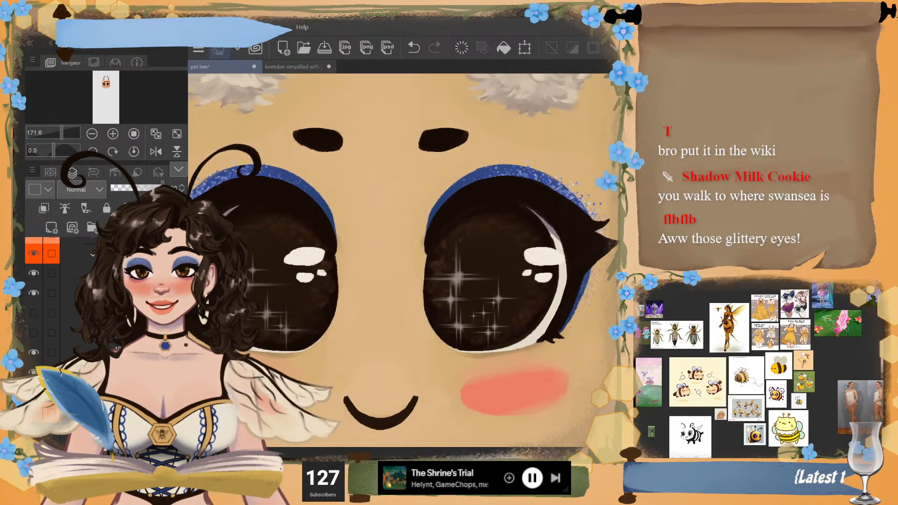
pyautogui.scroll(-1, 487, 304)
pyautogui.scroll(1, 487, 281)
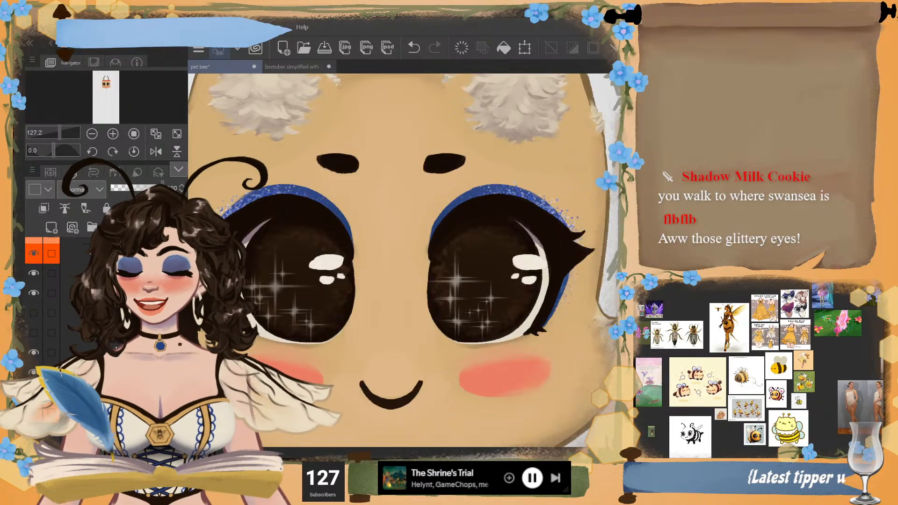
pyautogui.scroll(-4, 402, 356)
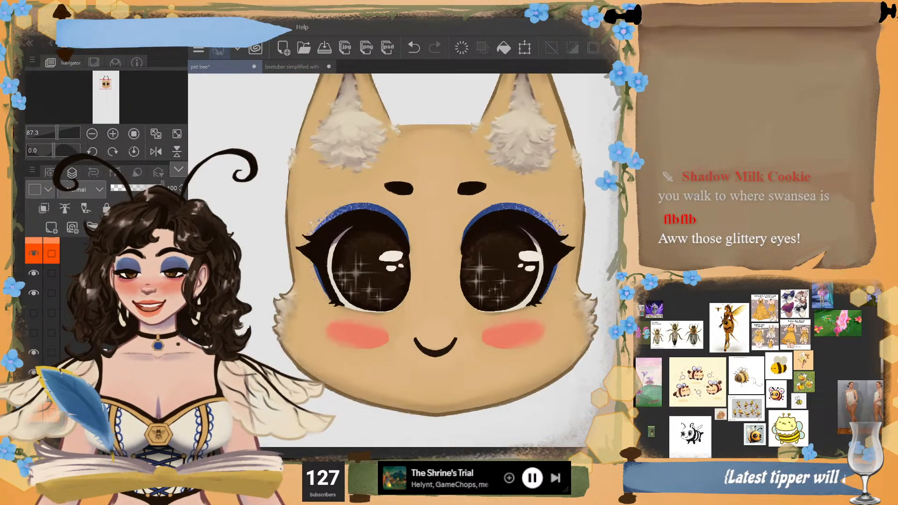
pyautogui.scroll(2, 403, 262)
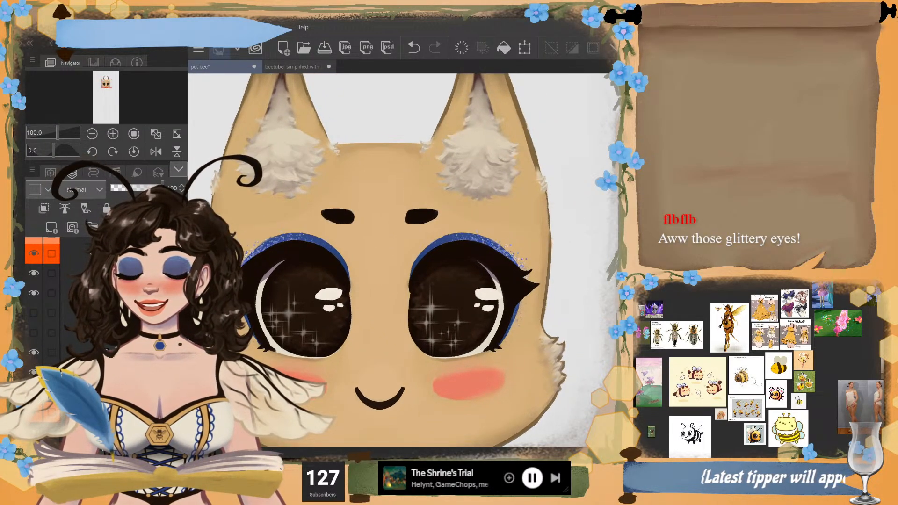
pyautogui.scroll(-2, 379, 282)
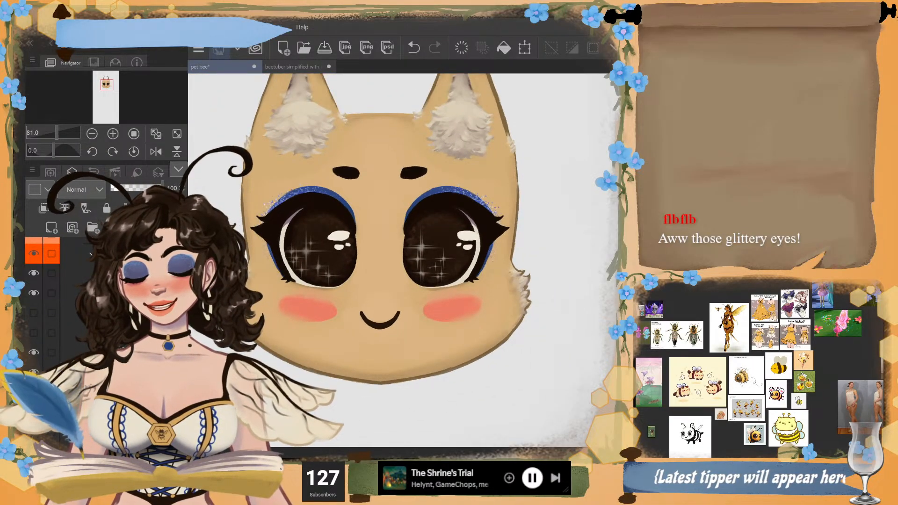
pyautogui.scroll(-4, 107, 327)
pyautogui.scroll(4, 61, 304)
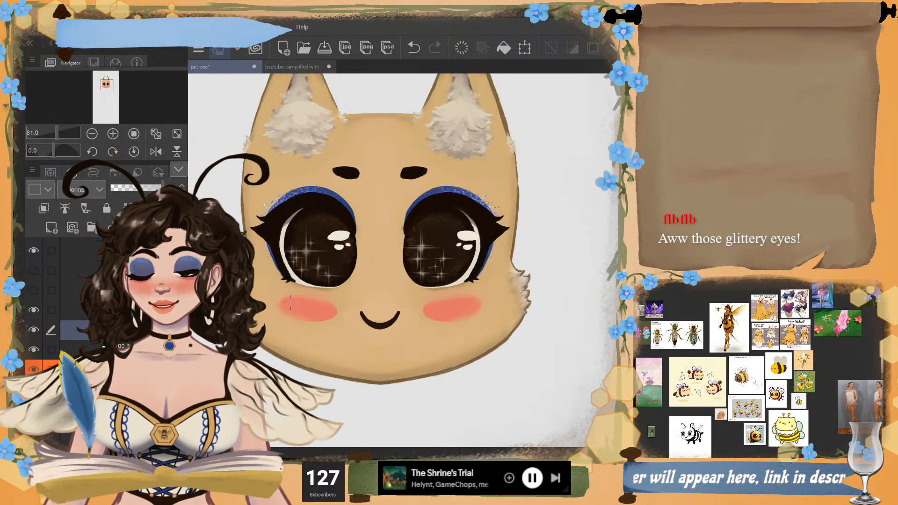
# - Reveal the full cheek fur on both sides and bring its layer in front of the head outline
pyautogui.scroll(-4, 61, 304)
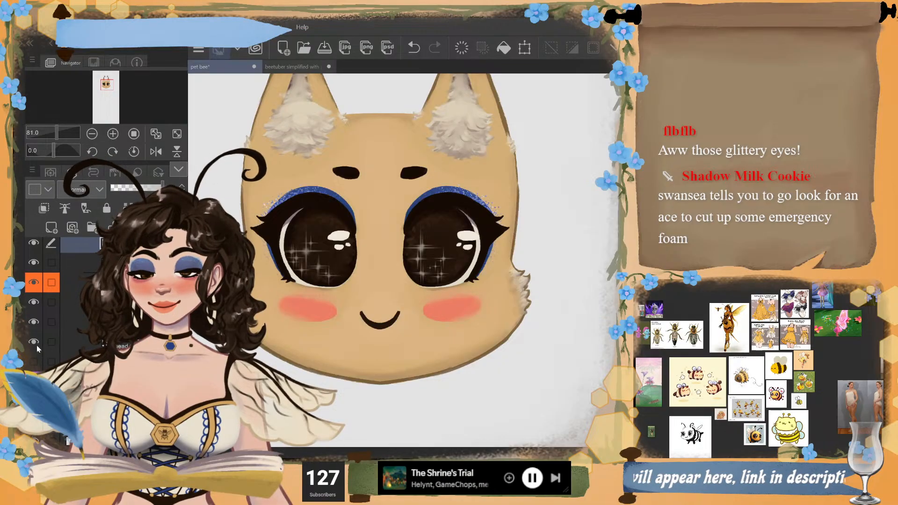
pyautogui.click(34, 361)
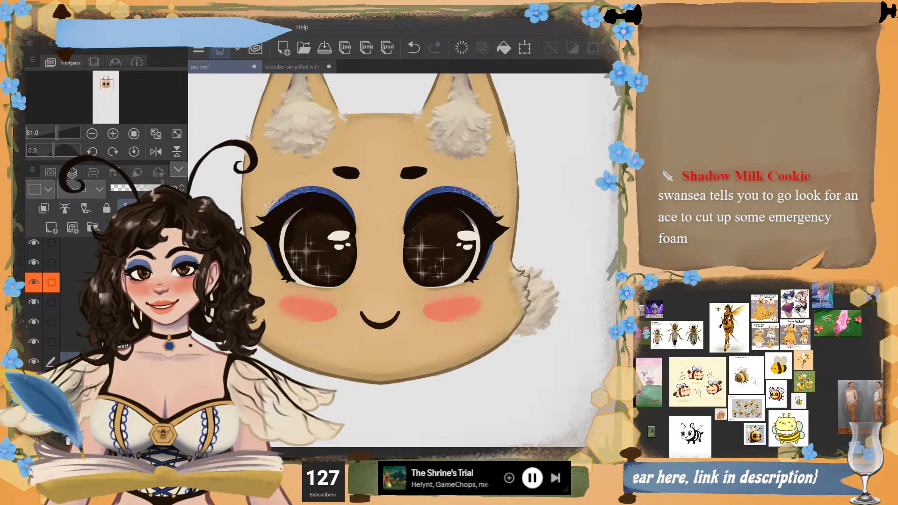
pyautogui.click(70, 302)
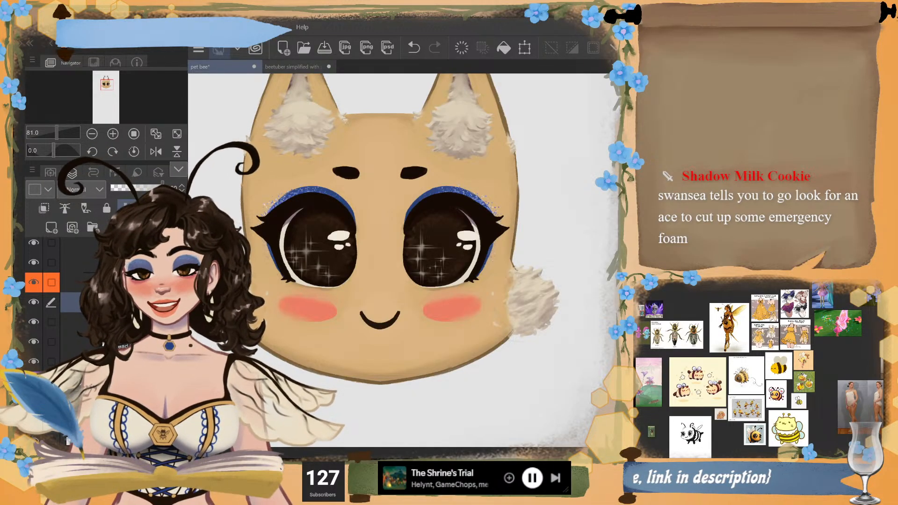
# - Erase the stray light fur marks on the face beside the cheek fluff and check both cheeks for leftovers
pyautogui.scroll(5, 534, 295)
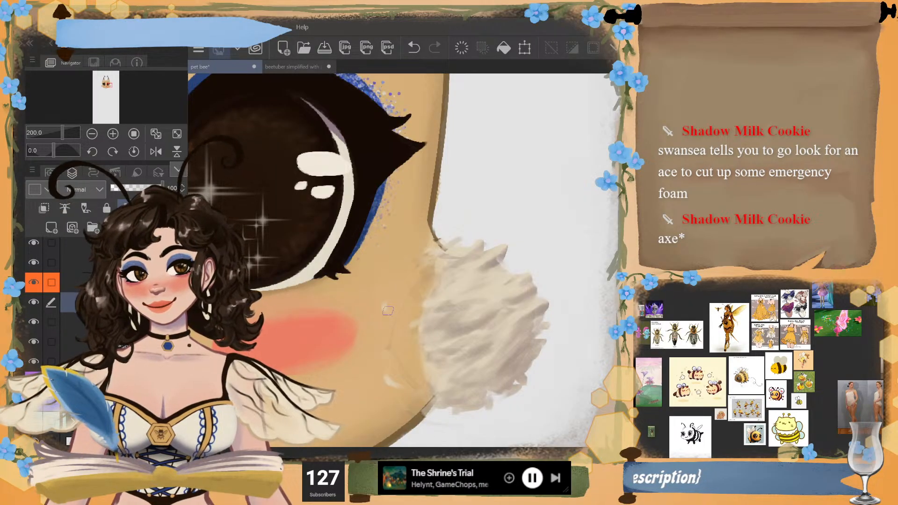
pyautogui.hotkey('ctrl', 'z')
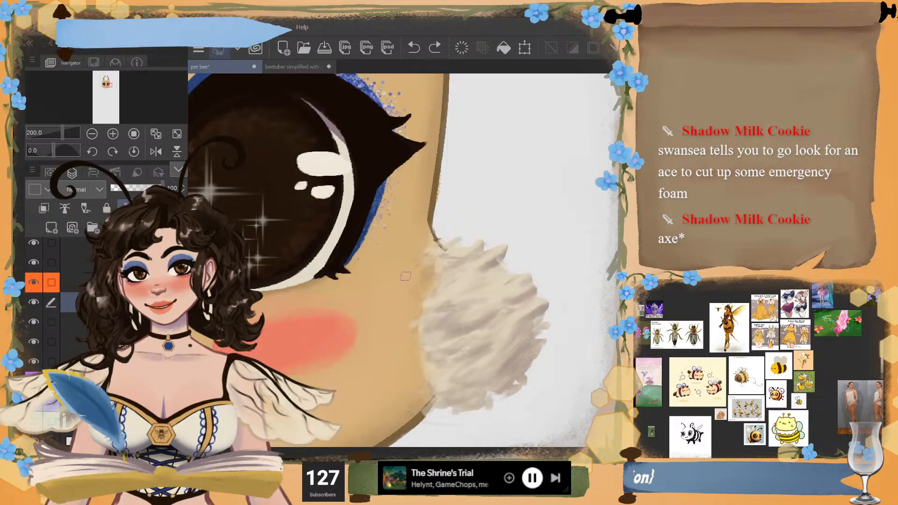
pyautogui.hotkey('ctrl', 'y')
pyautogui.scroll(-4, 364, 349)
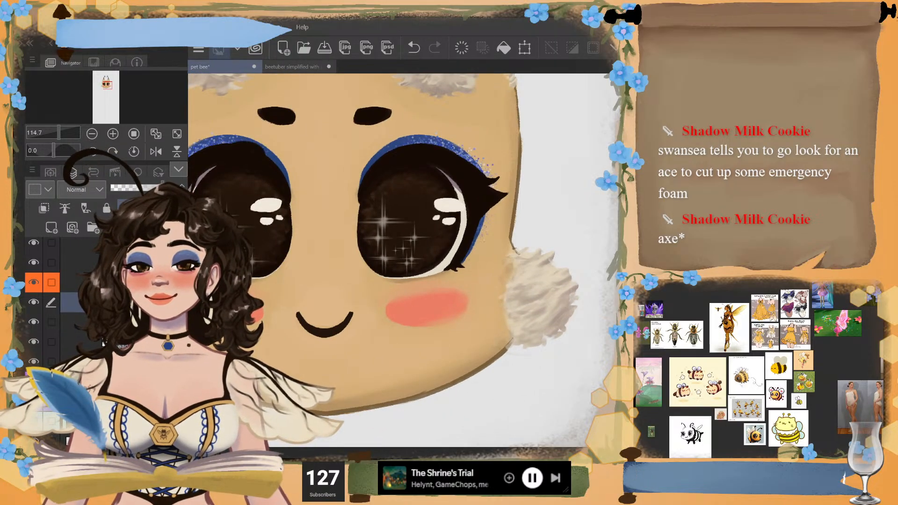
pyautogui.moveTo(280, 286); pyautogui.dragTo(414, 300)
pyautogui.scroll(3, 362, 309)
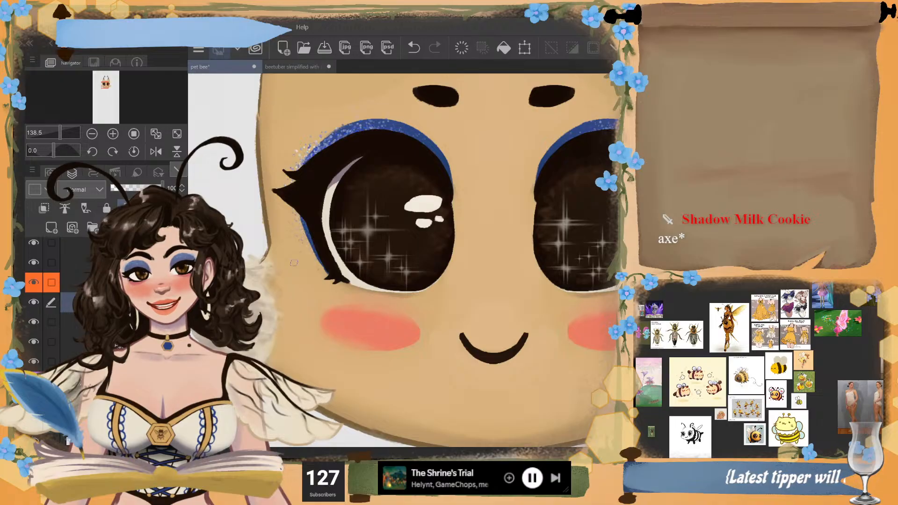
pyautogui.scroll(-3, 500, 311)
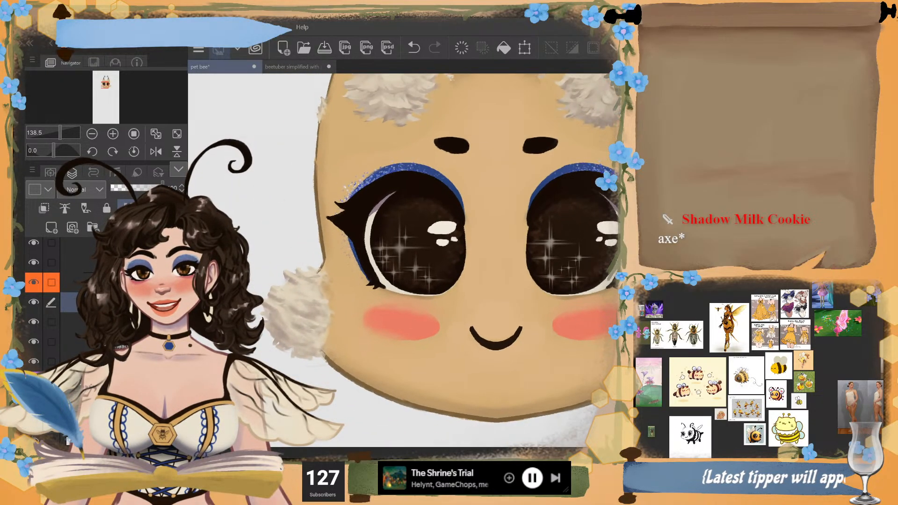
pyautogui.moveTo(501, 311); pyautogui.dragTo(358, 289)
pyautogui.scroll(2, 500, 281)
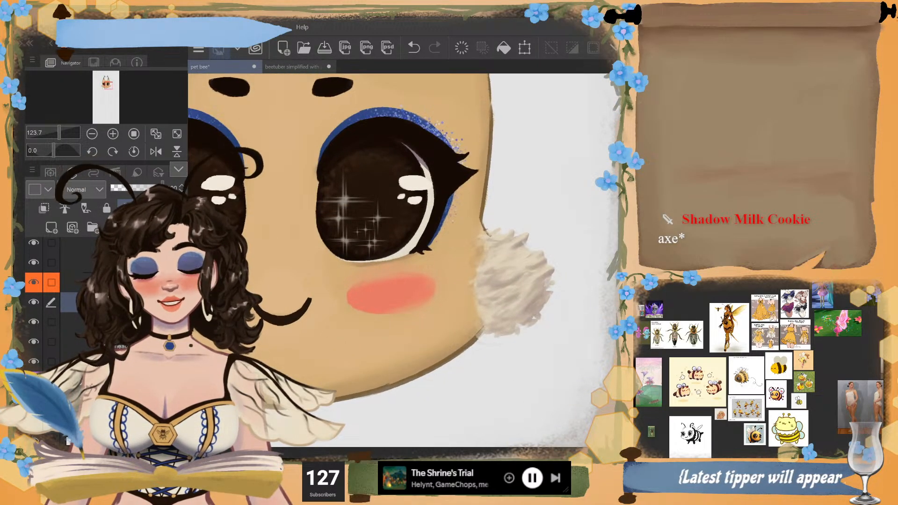
pyautogui.scroll(2, 468, 234)
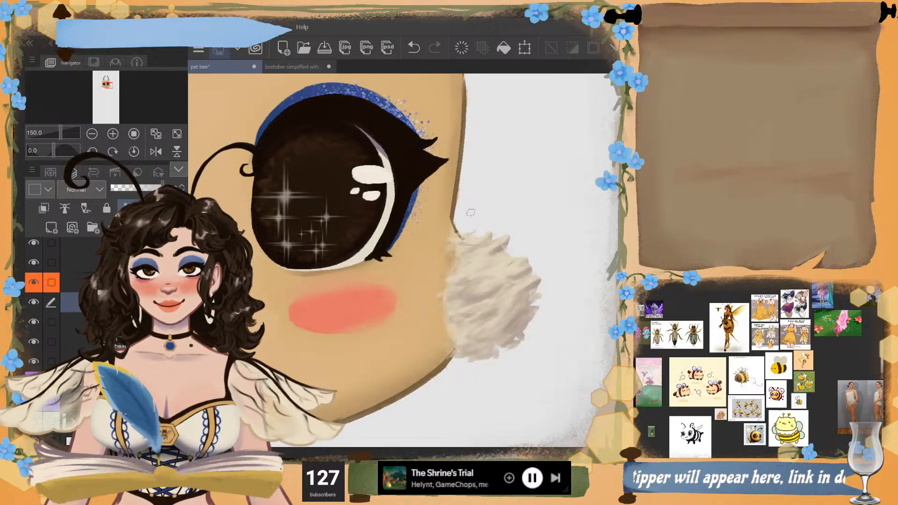
pyautogui.scroll(-2, 470, 213)
pyautogui.moveTo(355, 220); pyautogui.dragTo(612, 252)
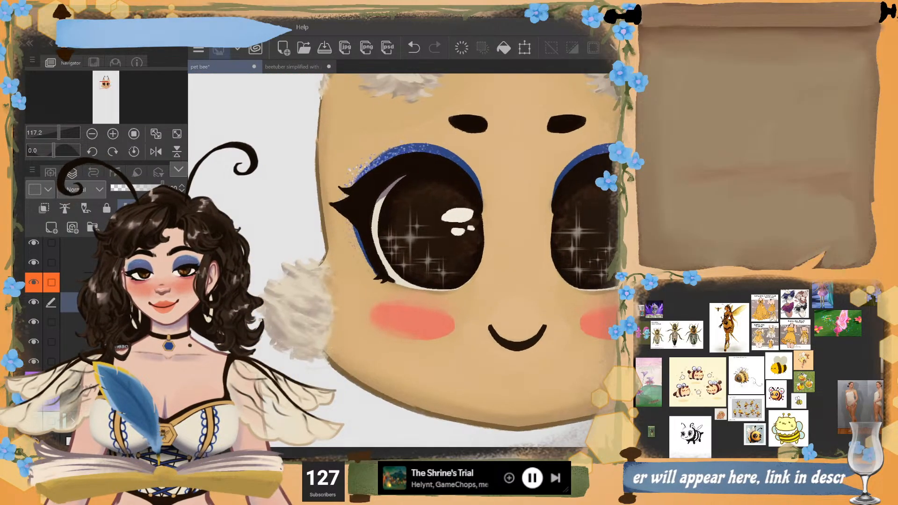
pyautogui.scroll(1, 402, 261)
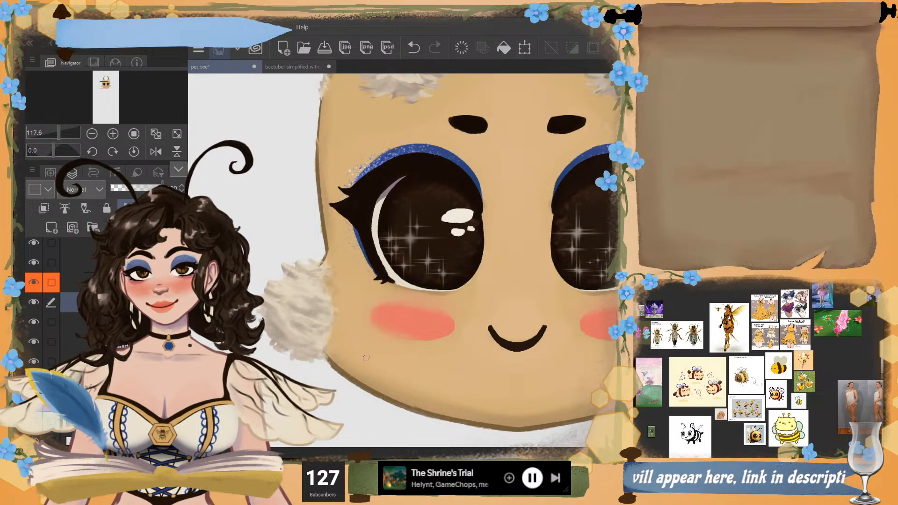
pyautogui.scroll(-3, 402, 260)
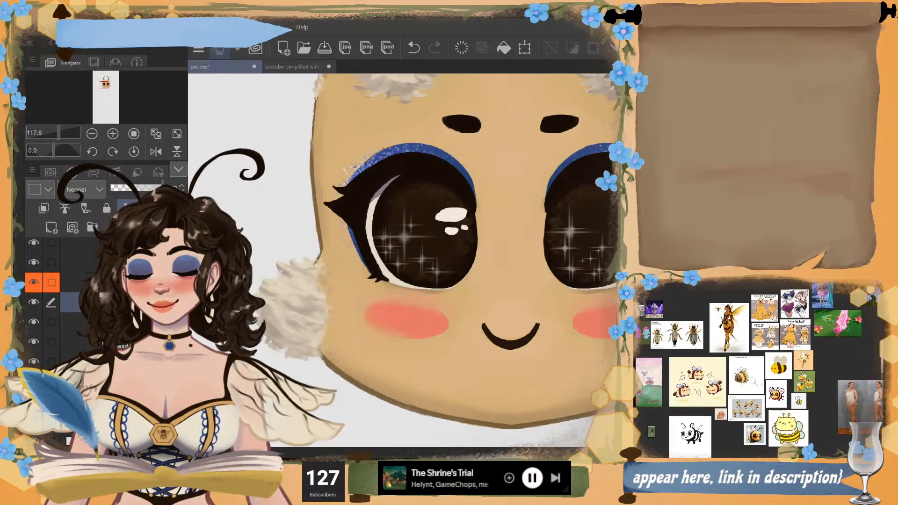
pyautogui.scroll(1, 402, 260)
pyautogui.scroll(-1, 402, 260)
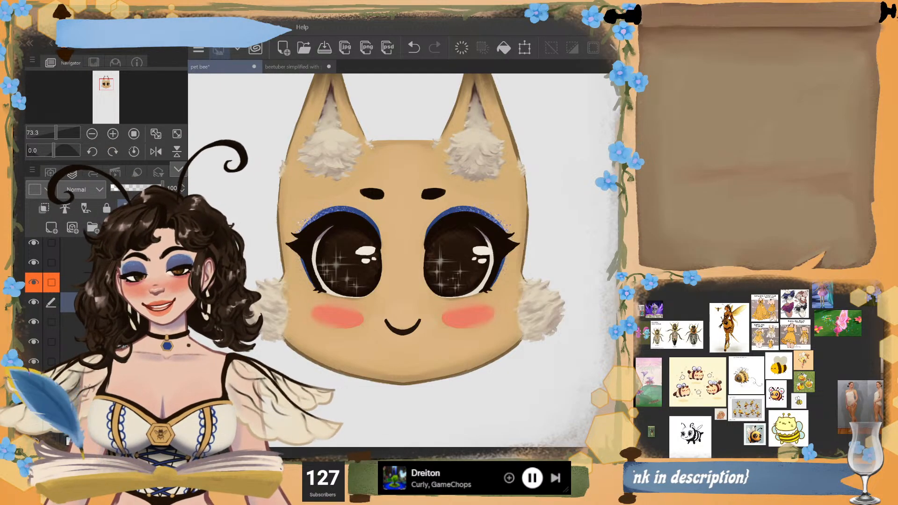
# - Move the cheek fur layer back down the layer order so the fur stays within the head's outline
pyautogui.moveTo(93, 303); pyautogui.dragTo(94, 369)
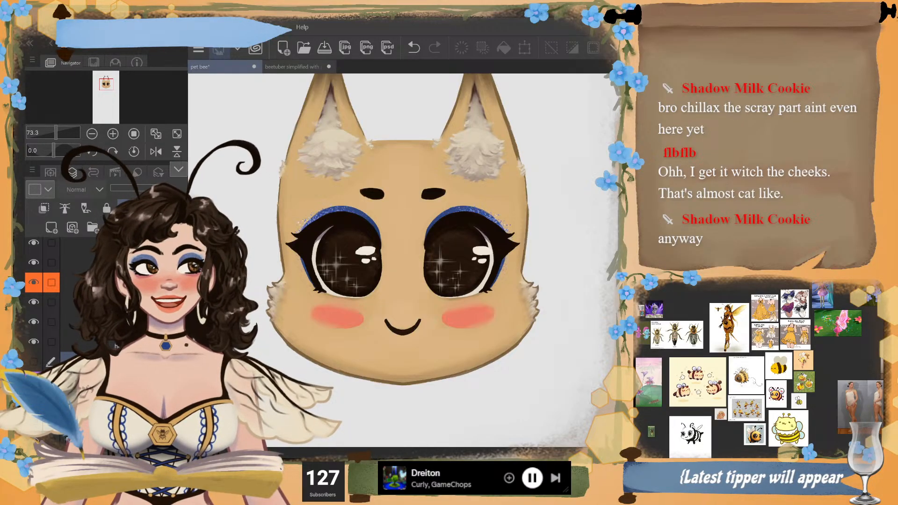
pyautogui.scroll(3, 509, 216)
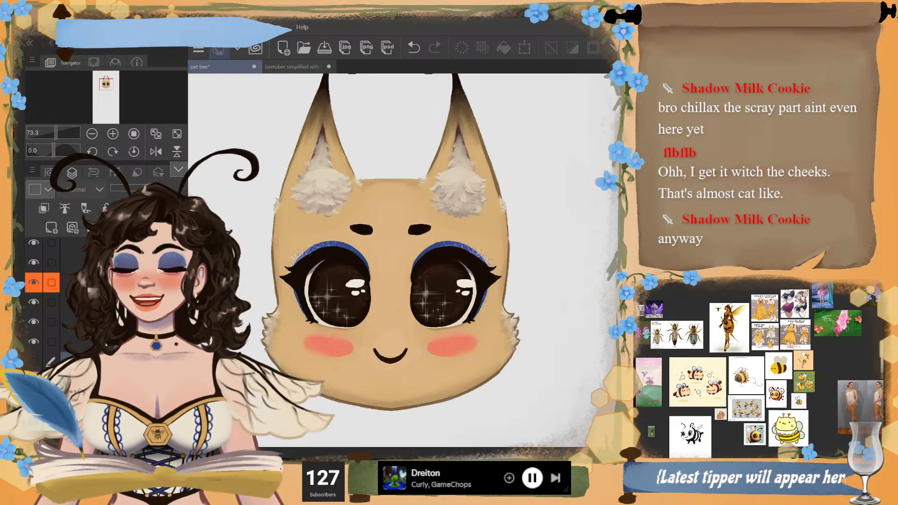
pyautogui.scroll(5, 604, 369)
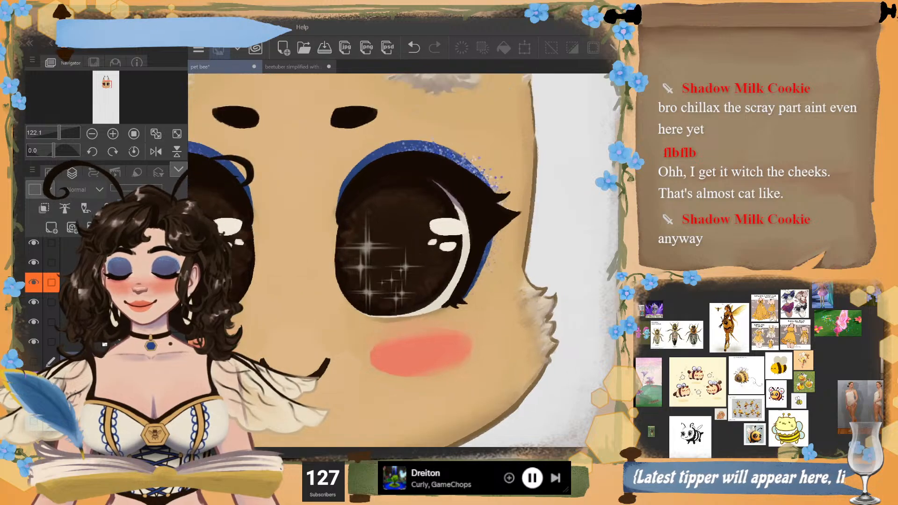
pyautogui.scroll(-2, 386, 189)
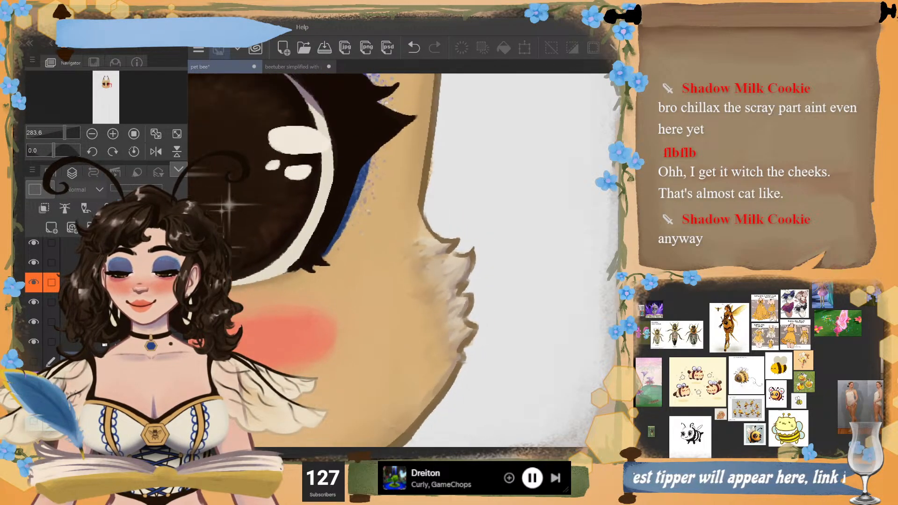
pyautogui.scroll(-5, 403, 260)
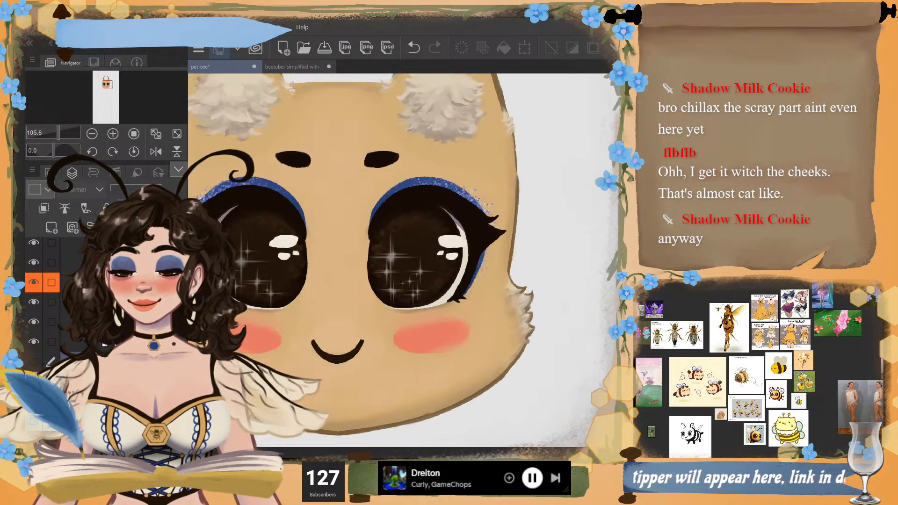
pyautogui.scroll(4, 515, 304)
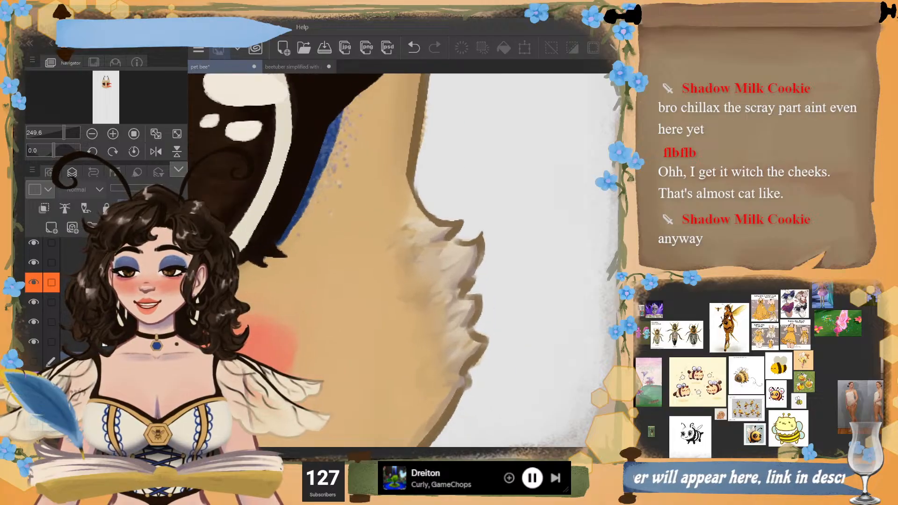
pyautogui.scroll(-1, 499, 235)
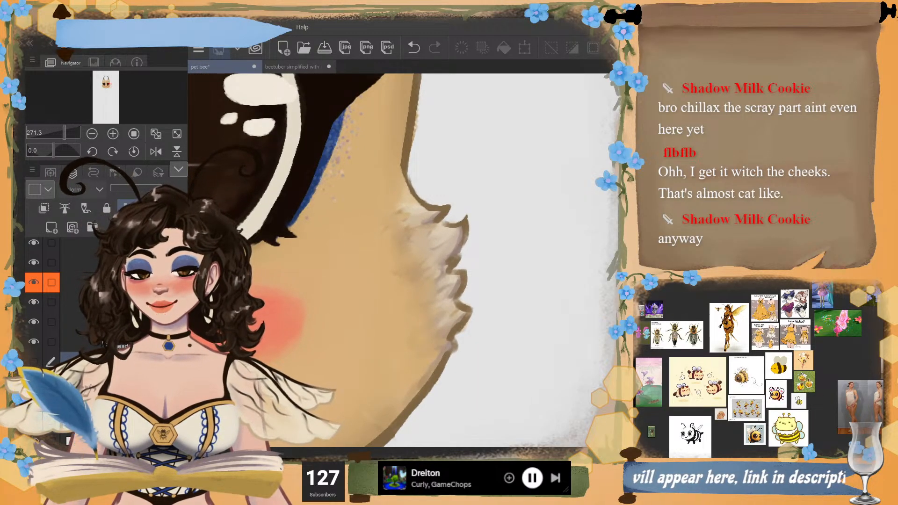
# - Toggle the visibility of the head layers to find the outline around the cheek tuft and select its layer
pyautogui.scroll(5, 108, 304)
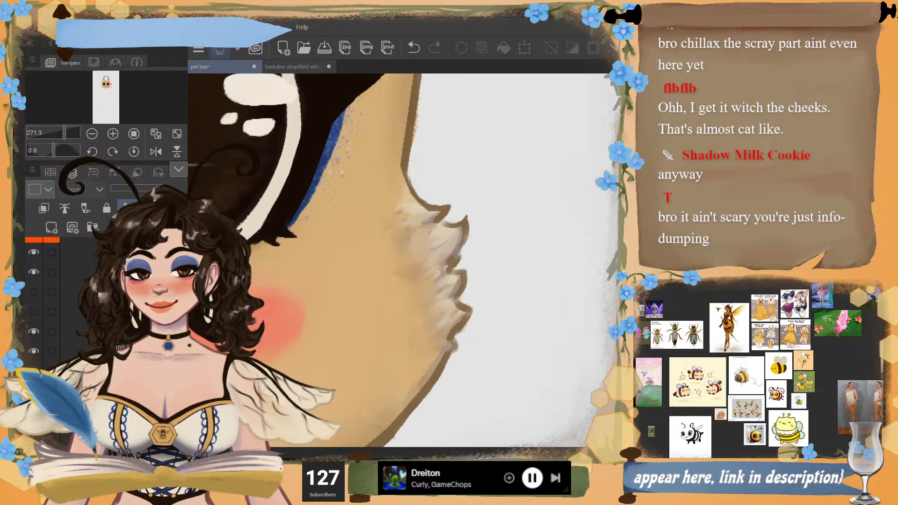
pyautogui.scroll(-1, 108, 304)
pyautogui.scroll(1, 51, 299)
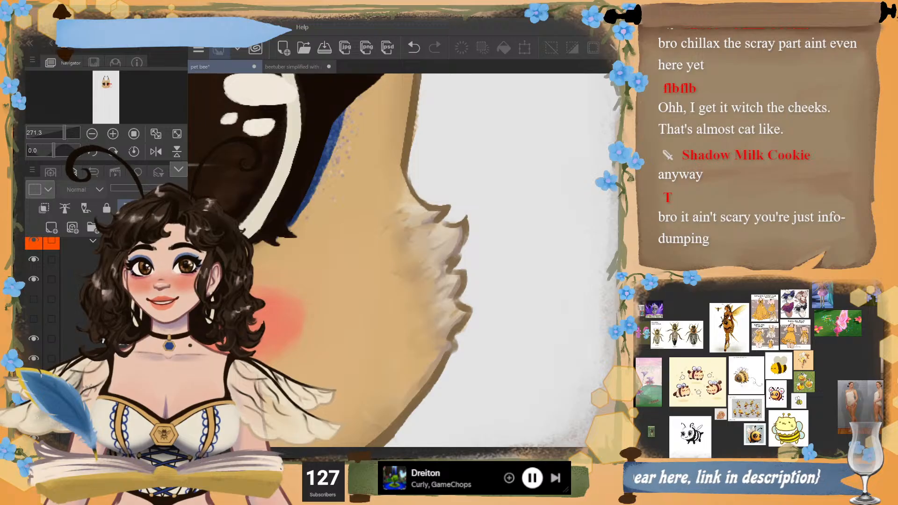
pyautogui.scroll(2, 108, 304)
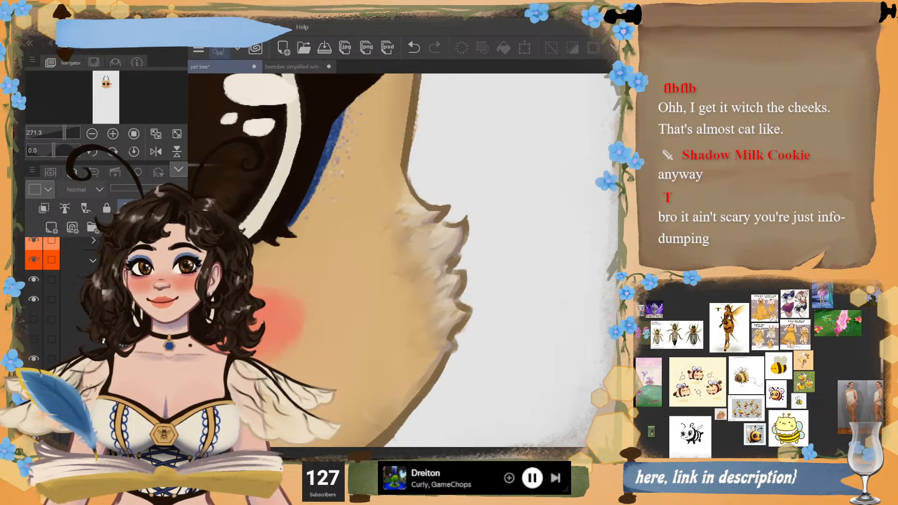
pyautogui.scroll(-3, 107, 304)
pyautogui.scroll(3, 43, 304)
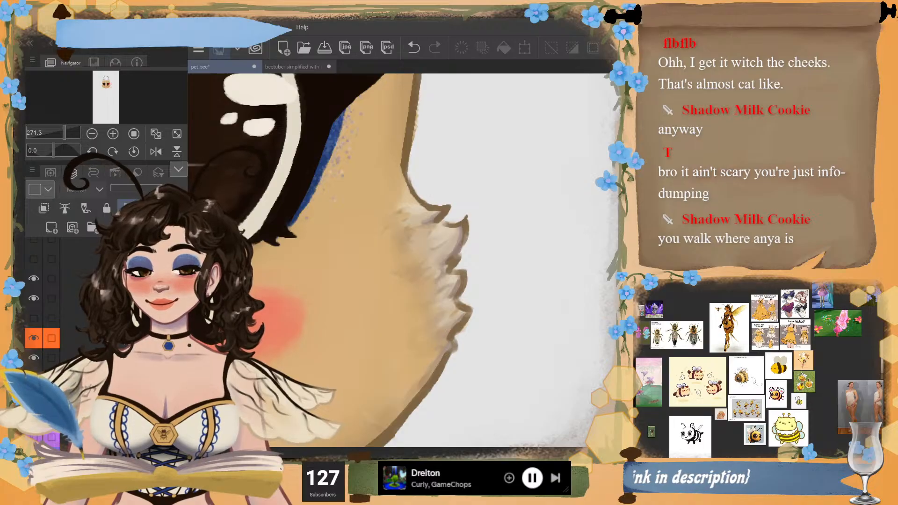
pyautogui.click(34, 318)
pyautogui.click(33, 298)
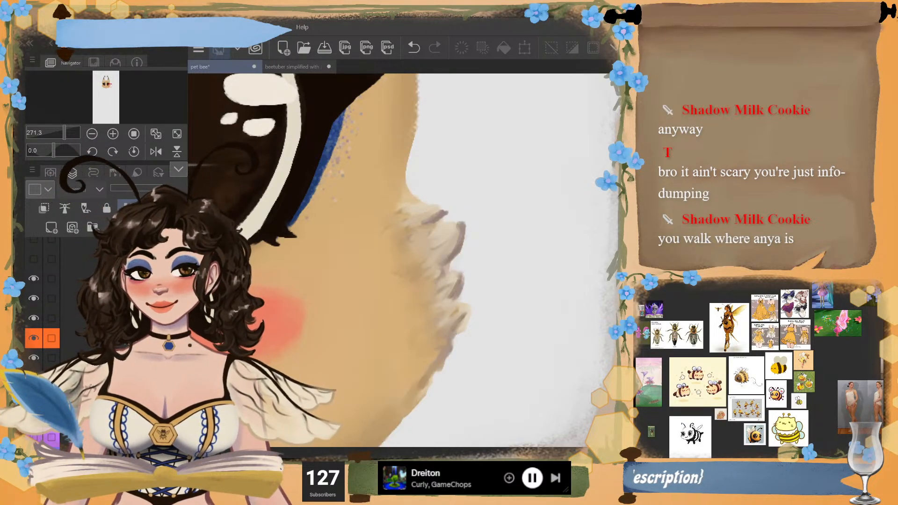
pyautogui.click(119, 378)
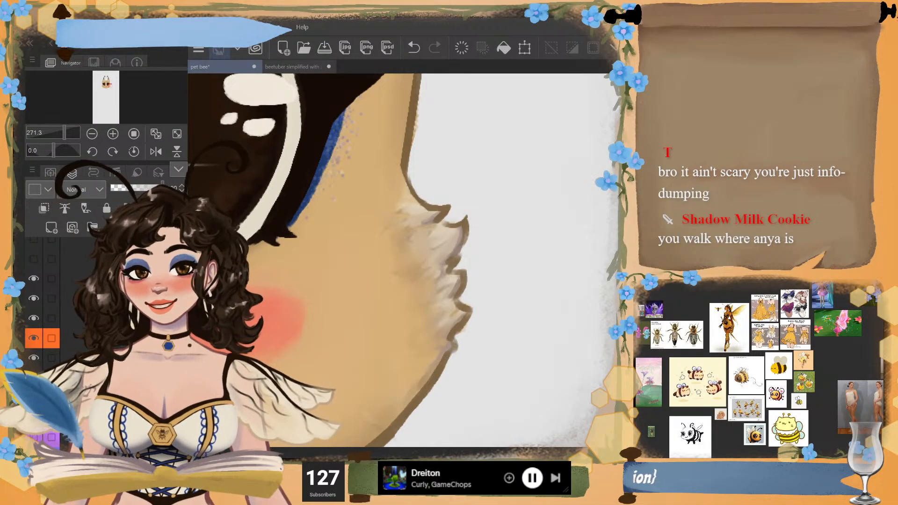
# - Repaint the brown outline around the right cheek tuft in a soft muted mauve, following each fur tip
pyautogui.moveTo(465, 216); pyautogui.dragTo(462, 253)
pyautogui.hotkey('ctrl', 'z')
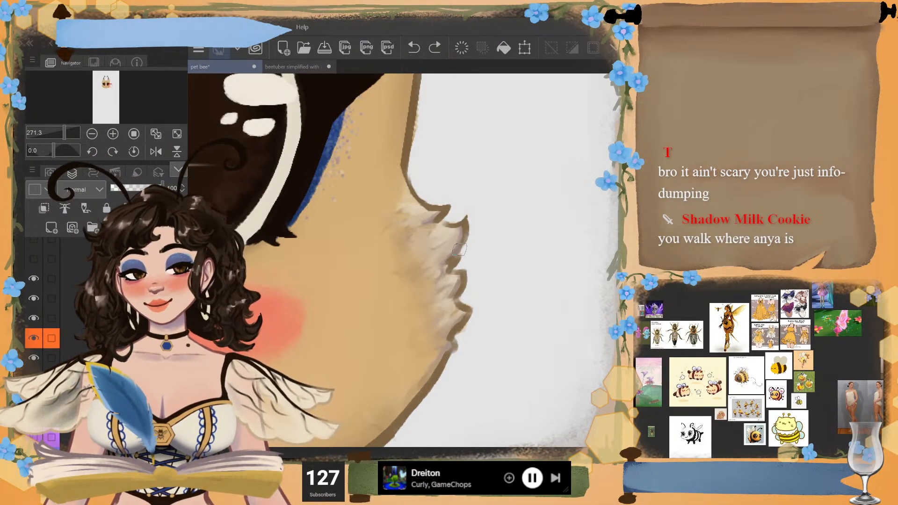
pyautogui.moveTo(465, 215); pyautogui.dragTo(464, 236)
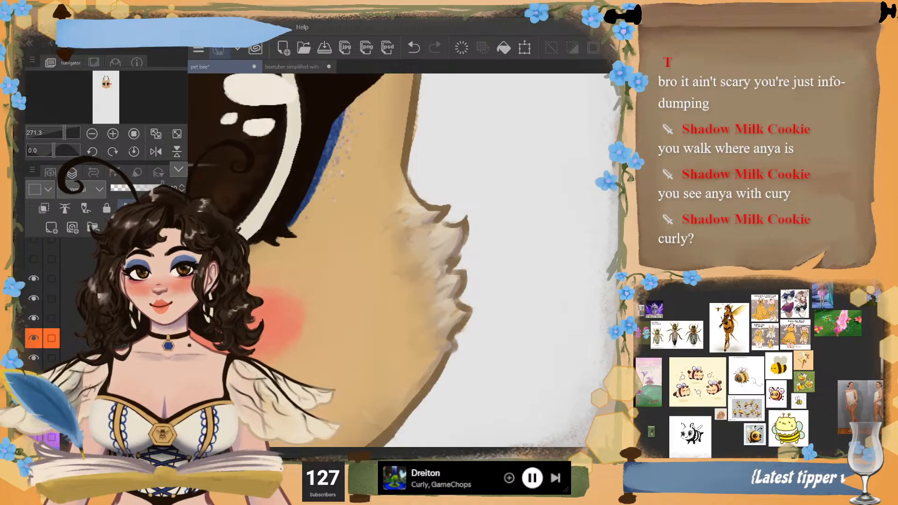
pyautogui.hotkey('ctrl', 'z')
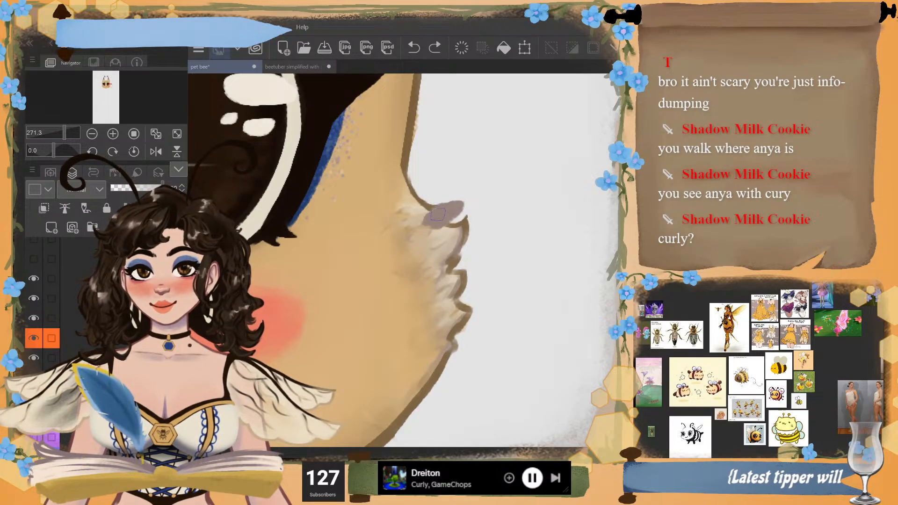
pyautogui.hotkey('ctrl', 'y')
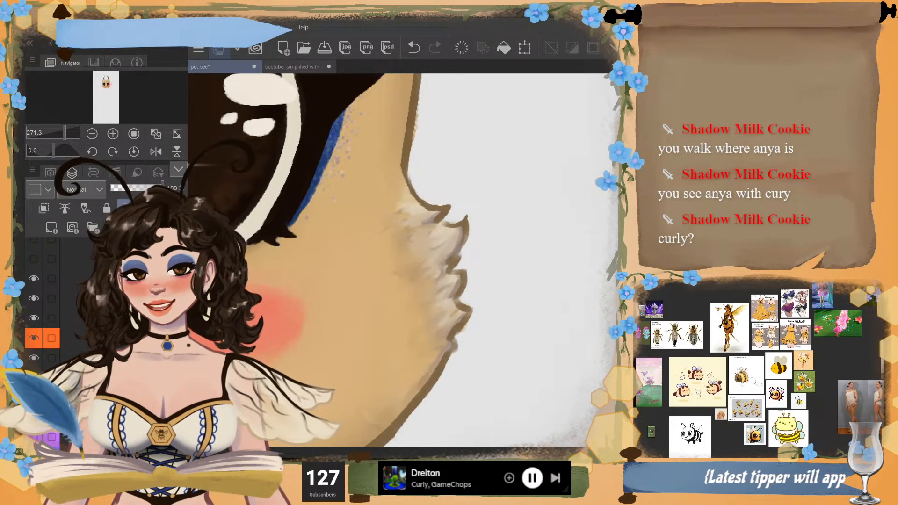
pyautogui.moveTo(465, 206)
pyautogui.mouseDown()
pyautogui.moveTo(437, 240)
pyautogui.moveTo(452, 259)
pyautogui.moveTo(457, 246)
pyautogui.moveTo(468, 315)
pyautogui.moveTo(460, 293)
pyautogui.moveTo(454, 335)
pyautogui.mouseUp()
pyautogui.moveTo(451, 219); pyautogui.dragTo(424, 202)
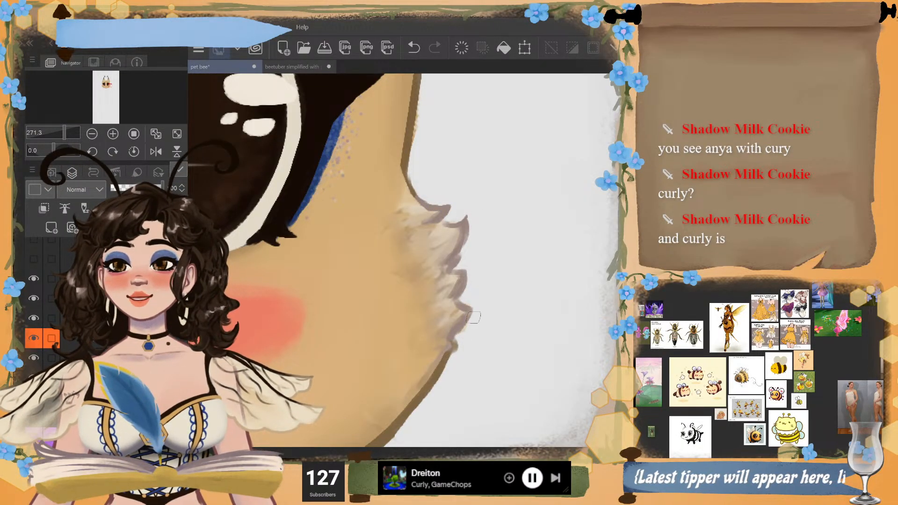
# - Compare both cheeks and add soft mauve shading strokes between the fur tips of the right cheek tuft
pyautogui.scroll(-3, 580, 276)
pyautogui.scroll(-3, 402, 260)
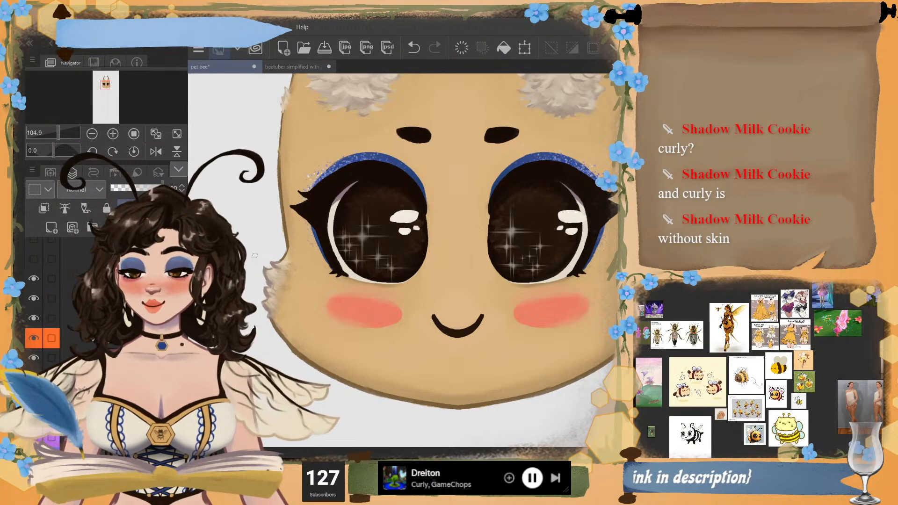
pyautogui.moveTo(255, 256); pyautogui.dragTo(194, 241)
pyautogui.scroll(2, 194, 240)
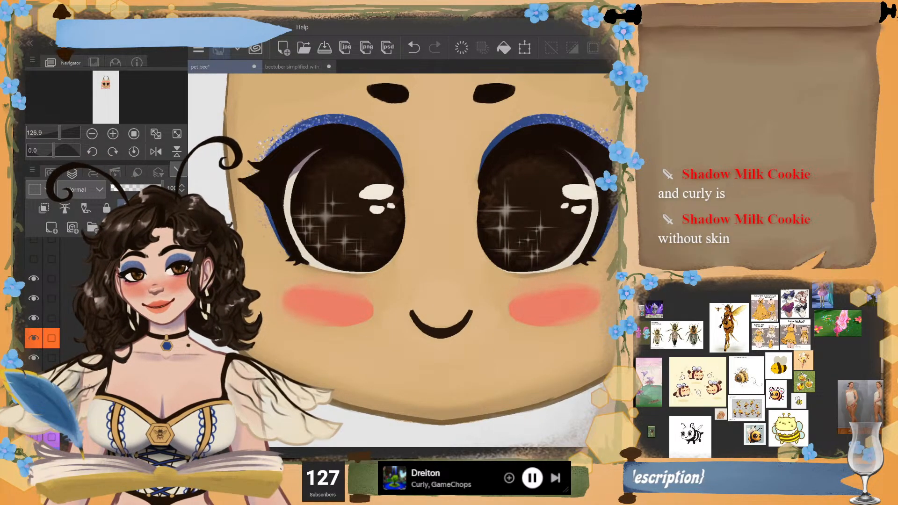
pyautogui.moveTo(509, 262); pyautogui.dragTo(334, 217)
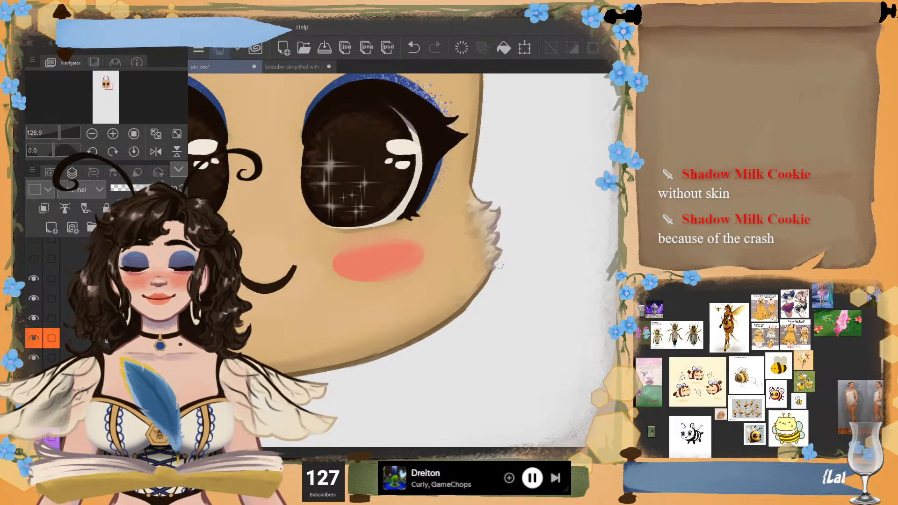
pyautogui.scroll(2, 499, 265)
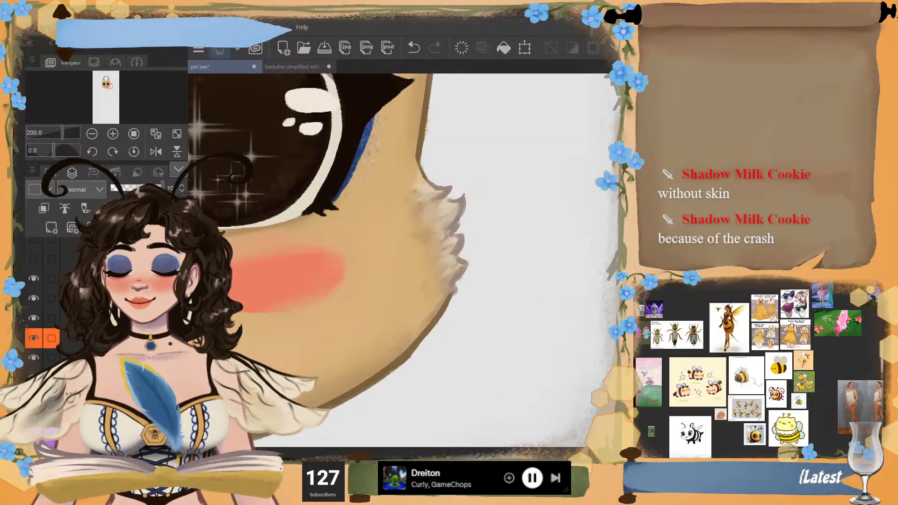
pyautogui.scroll(2, 499, 255)
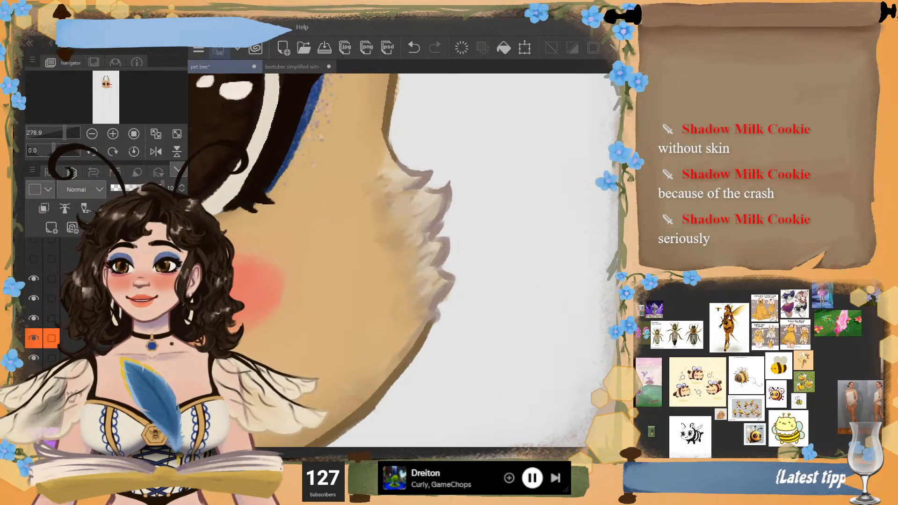
pyautogui.scroll(-1, 561, 234)
pyautogui.scroll(1, 403, 260)
pyautogui.scroll(1, 402, 260)
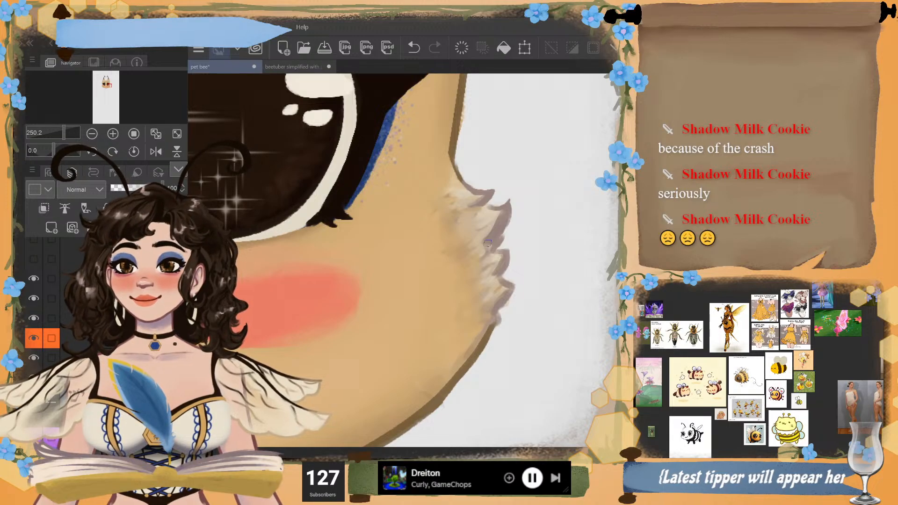
pyautogui.moveTo(499, 254)
pyautogui.mouseDown()
pyautogui.moveTo(490, 277)
pyautogui.moveTo(498, 300)
pyautogui.mouseUp()
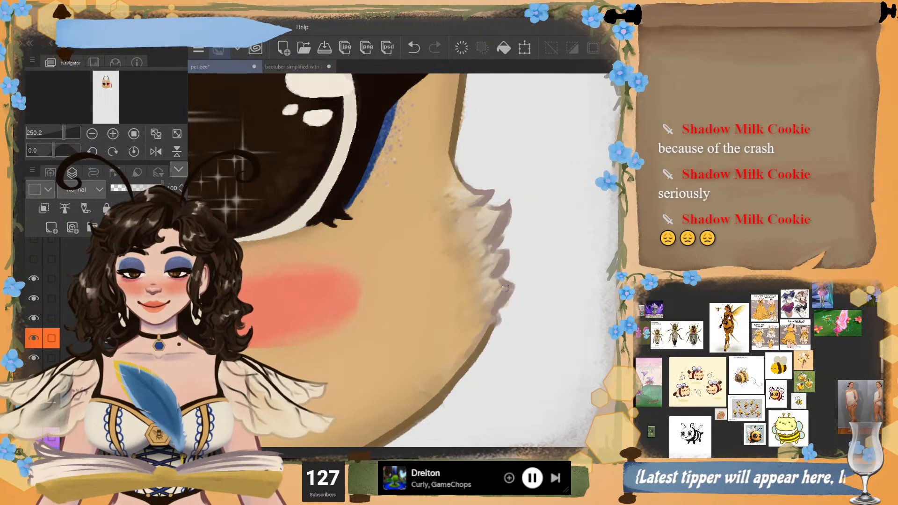
pyautogui.moveTo(484, 205)
pyautogui.mouseDown()
pyautogui.moveTo(466, 212)
pyautogui.moveTo(476, 211)
pyautogui.mouseUp()
pyautogui.hotkey('ctrl', 'z')
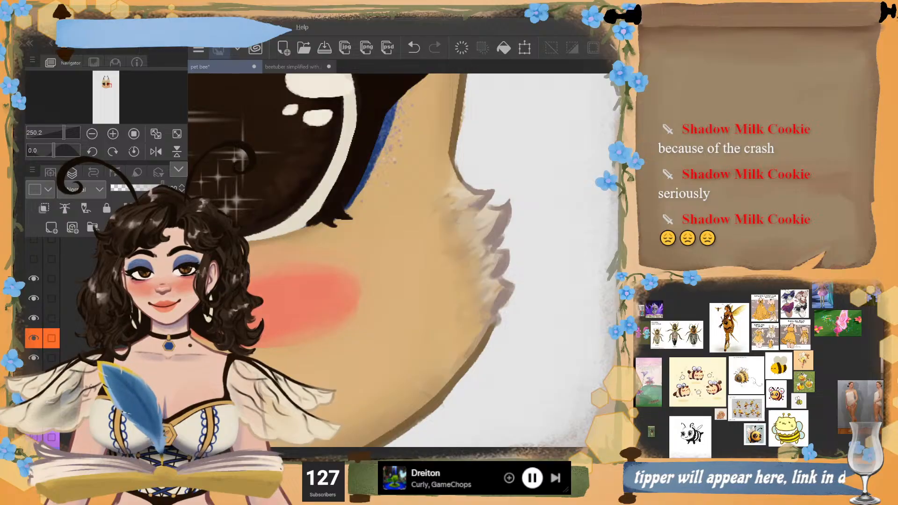
pyautogui.hotkey('ctrl', 'z')
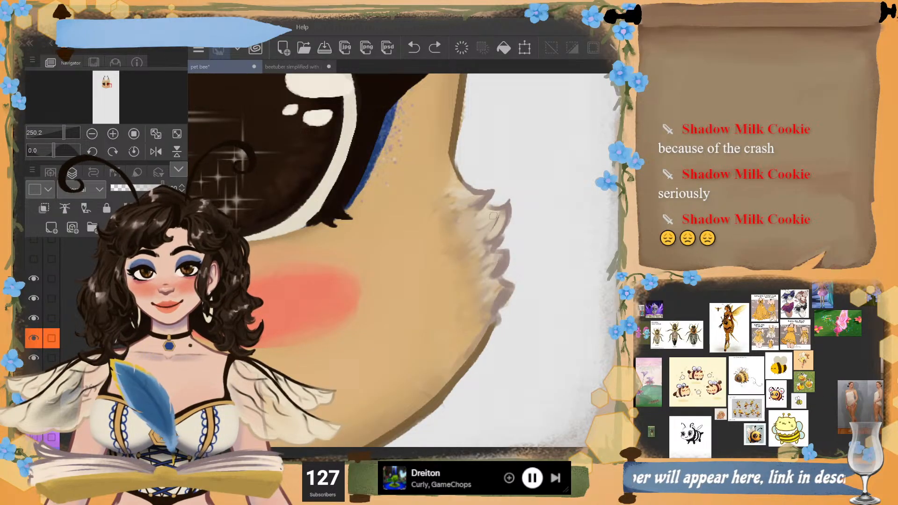
pyautogui.moveTo(493, 216); pyautogui.dragTo(486, 226)
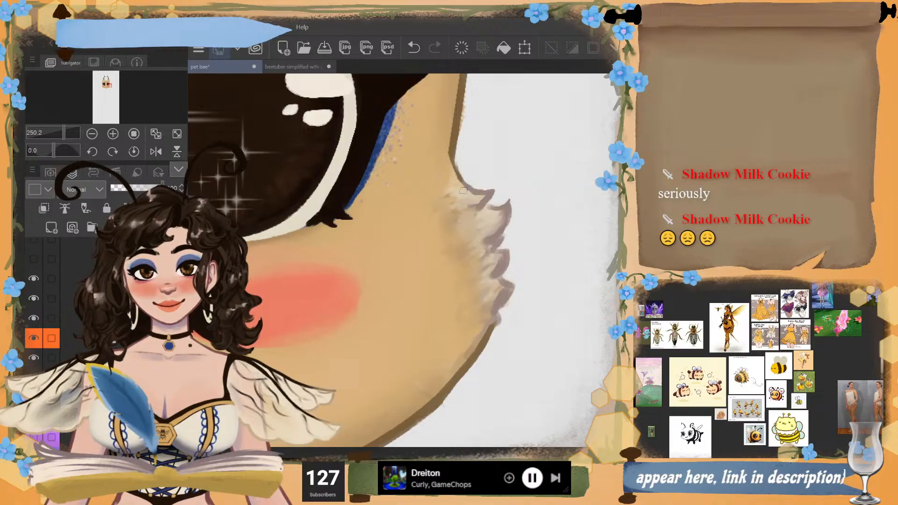
# - Sample colours from the right cheek tuft and paint finer light and shaded strands across its upper and middle fur
pyautogui.keyDown('alt'); pyautogui.click(482, 202); pyautogui.keyUp('alt')
pyautogui.moveTo(487, 197); pyautogui.dragTo(469, 209)
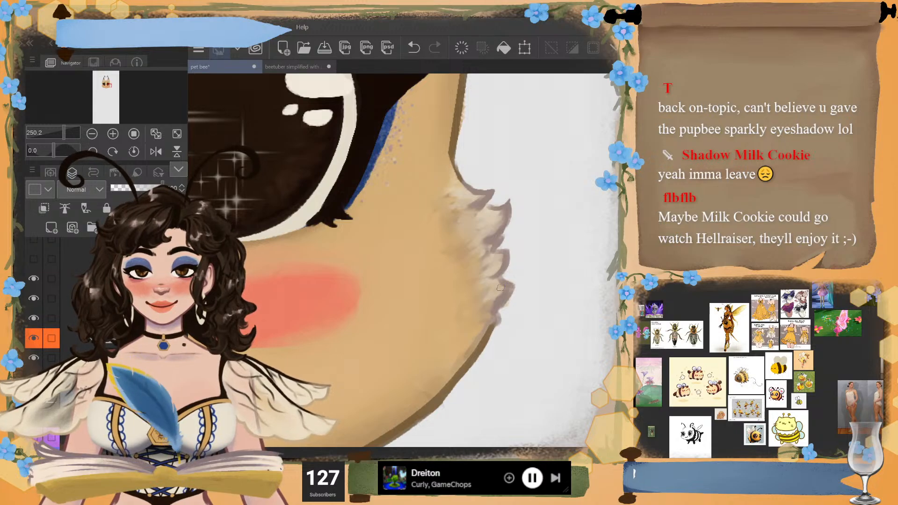
pyautogui.hotkey('ctrl', 'z')
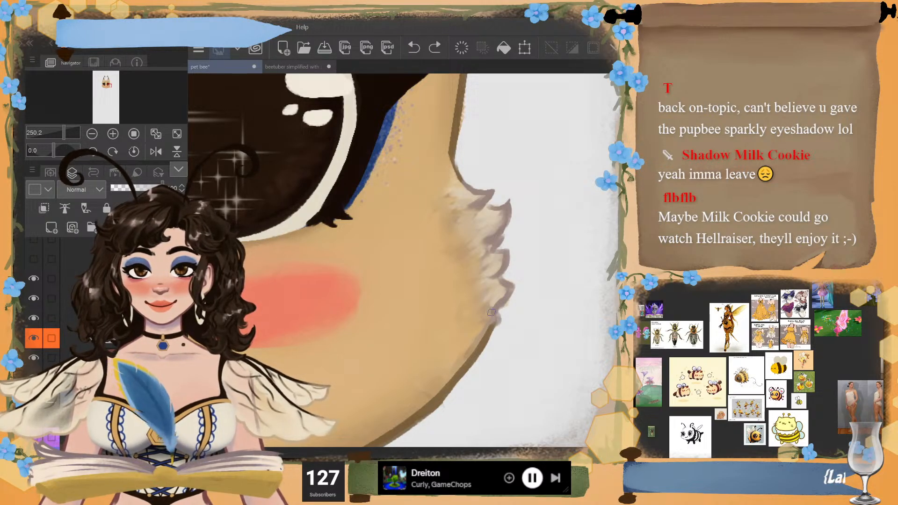
pyautogui.hotkey('ctrl', 'y')
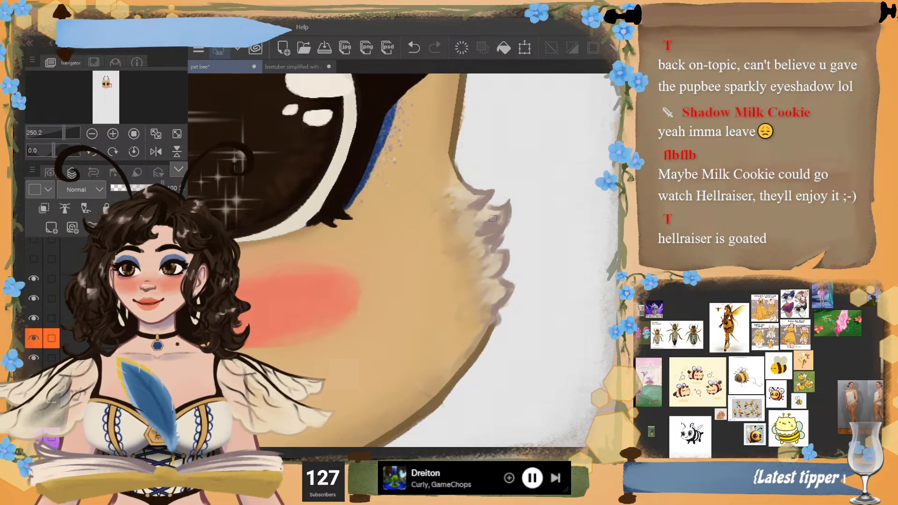
pyautogui.moveTo(482, 231)
pyautogui.mouseDown()
pyautogui.moveTo(506, 213)
pyautogui.moveTo(482, 227)
pyautogui.moveTo(505, 224)
pyautogui.moveTo(484, 236)
pyautogui.moveTo(495, 246)
pyautogui.mouseUp()
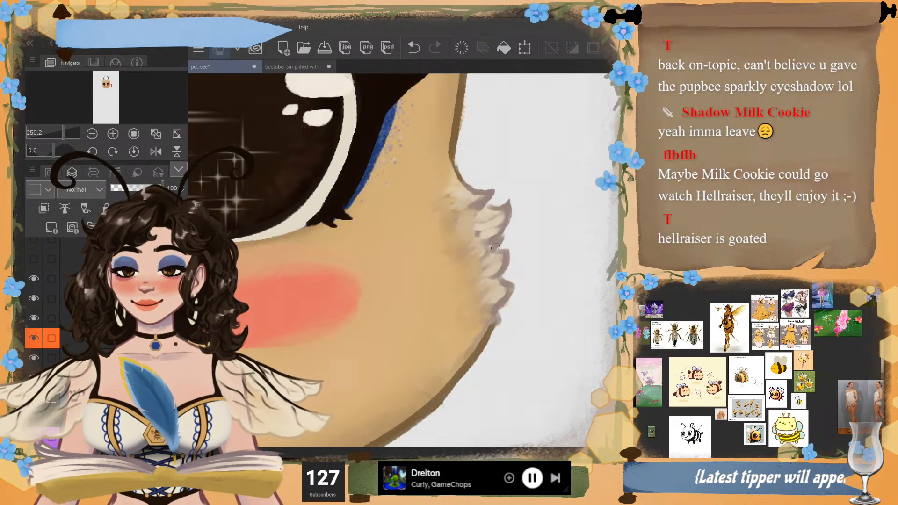
pyautogui.keyDown('alt'); pyautogui.click(474, 207); pyautogui.keyUp('alt')
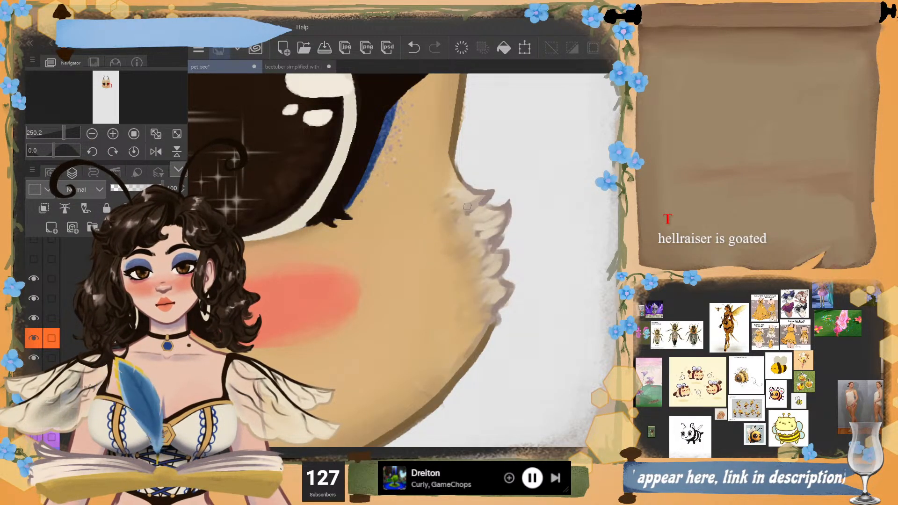
pyautogui.moveTo(492, 224)
pyautogui.mouseDown()
pyautogui.moveTo(476, 229)
pyautogui.moveTo(484, 230)
pyautogui.moveTo(479, 213)
pyautogui.moveTo(495, 223)
pyautogui.mouseUp()
pyautogui.keyDown('alt'); pyautogui.click(487, 219); pyautogui.keyUp('alt')
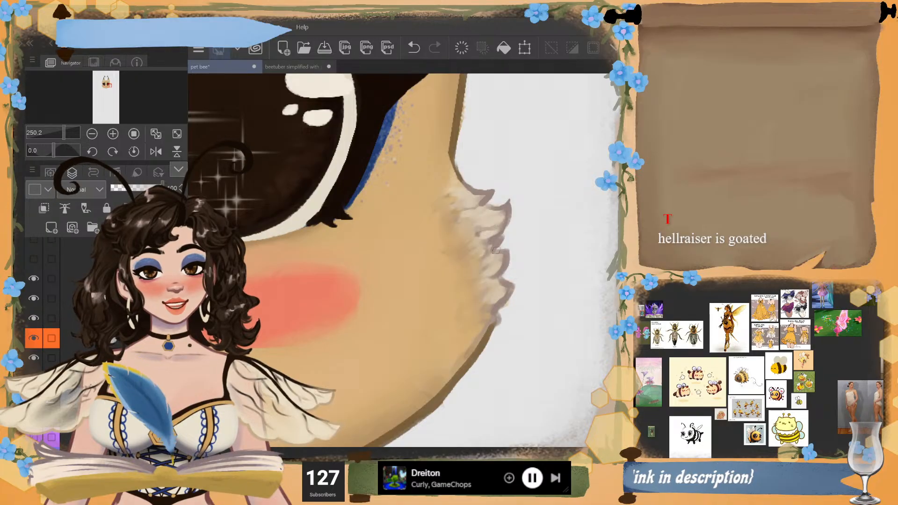
# - Paint matching light strands and mauve shading into the left cheek tuft so its individual fur clumps are defined
pyautogui.scroll(-5, 489, 302)
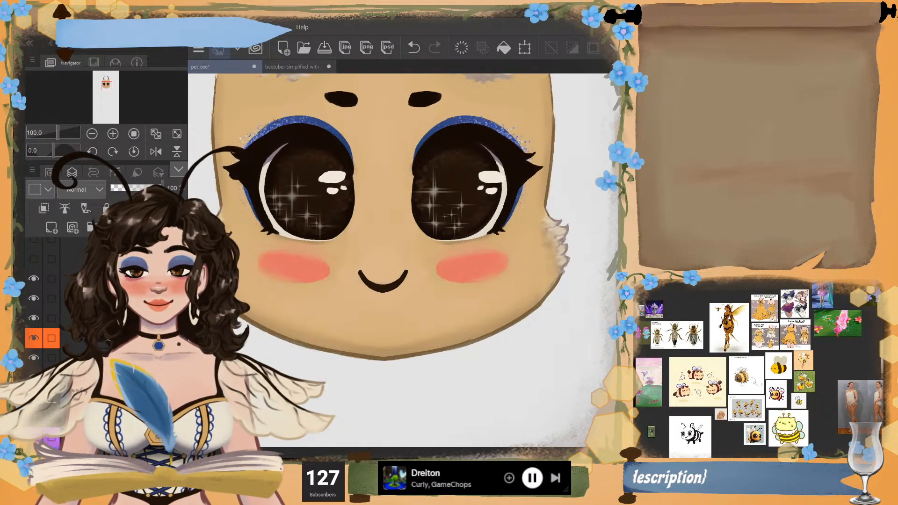
pyautogui.scroll(1, 238, 224)
pyautogui.moveTo(243, 225); pyautogui.dragTo(340, 234)
pyautogui.scroll(4, 304, 246)
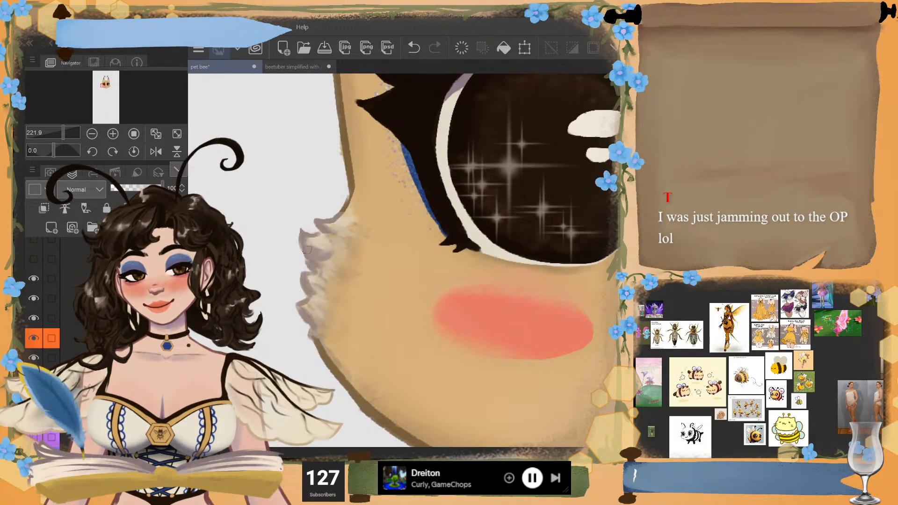
pyautogui.moveTo(311, 287)
pyautogui.mouseDown()
pyautogui.moveTo(304, 310)
pyautogui.moveTo(323, 318)
pyautogui.mouseUp()
pyautogui.moveTo(350, 225)
pyautogui.mouseDown()
pyautogui.moveTo(308, 236)
pyautogui.moveTo(333, 247)
pyautogui.mouseUp()
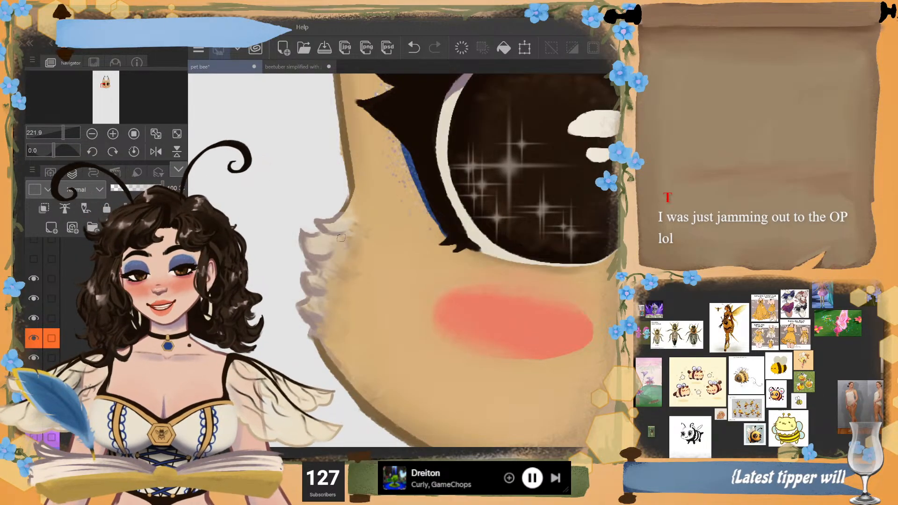
pyautogui.moveTo(321, 256)
pyautogui.mouseDown()
pyautogui.moveTo(330, 244)
pyautogui.moveTo(308, 246)
pyautogui.mouseUp()
pyautogui.hotkey('ctrl', 'z')
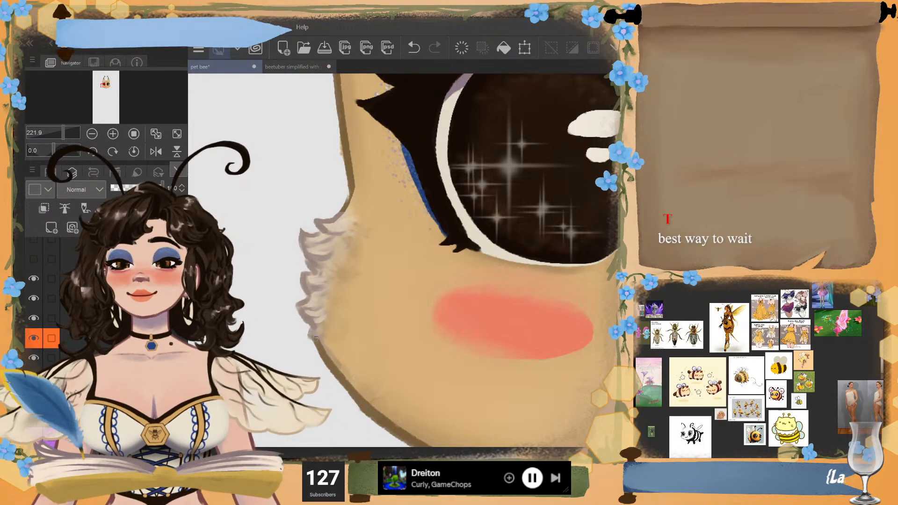
# - Examine the whole head up close and from afar, comparing the cheek tufts with the ear fluff and head outline
pyautogui.scroll(-5, 315, 338)
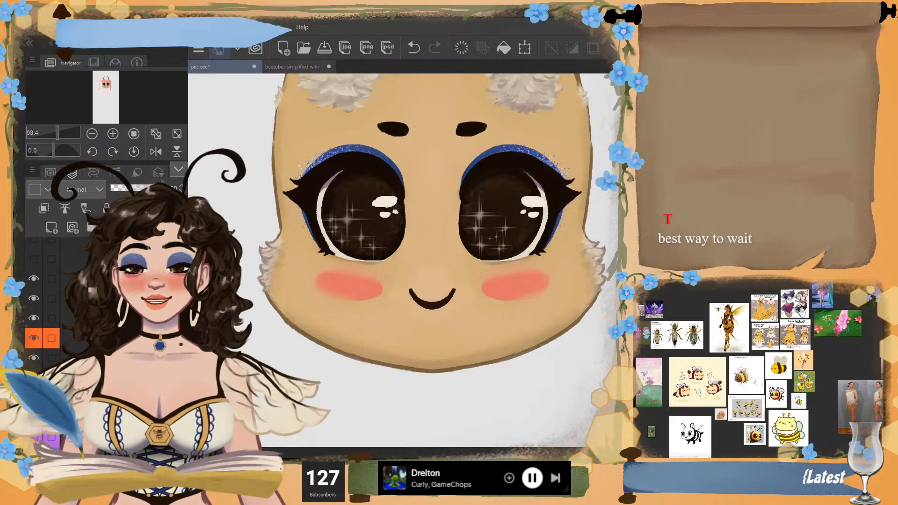
pyautogui.scroll(1, 433, 316)
pyautogui.scroll(-1, 433, 316)
pyautogui.moveTo(398, 262); pyautogui.dragTo(403, 309)
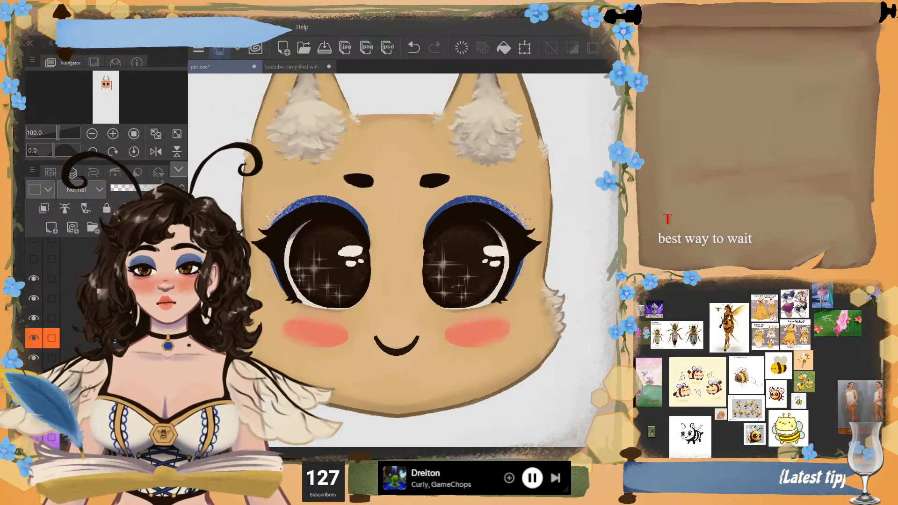
pyautogui.scroll(-1, 403, 308)
pyautogui.scroll(-4, 404, 309)
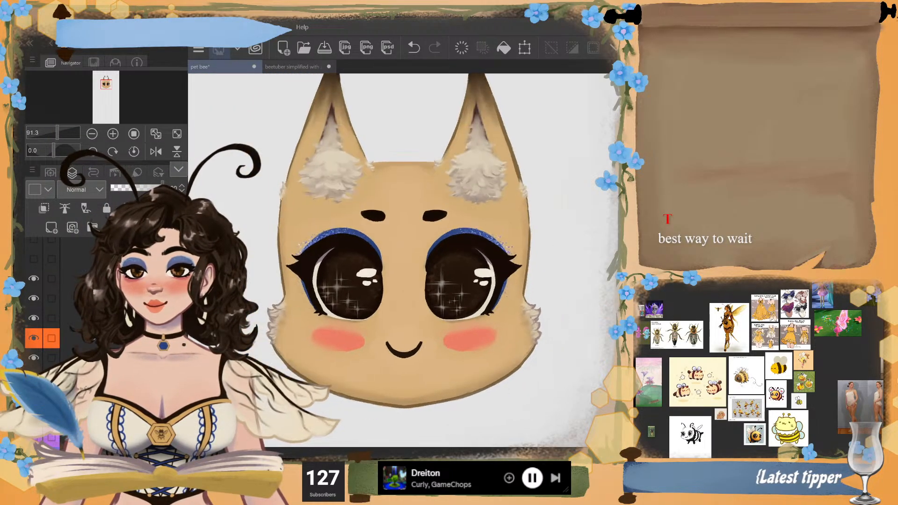
pyautogui.scroll(-1, 404, 308)
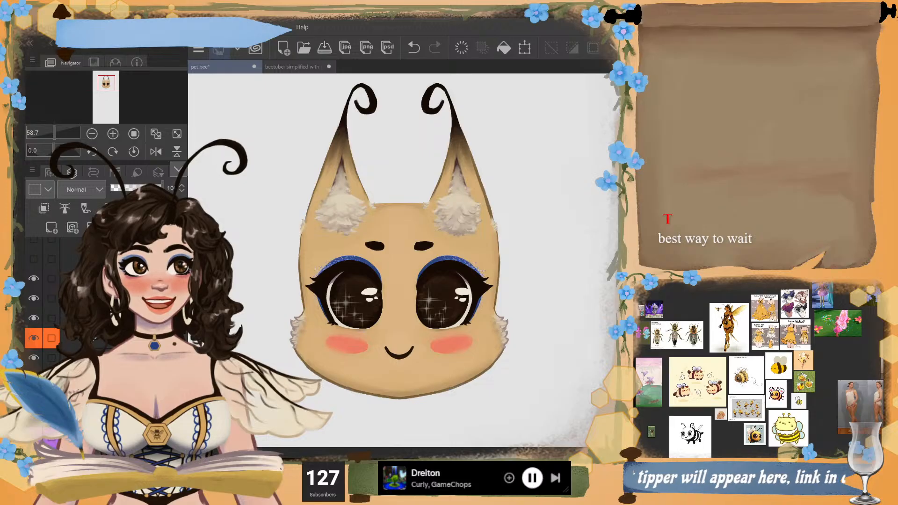
pyautogui.scroll(5, 438, 187)
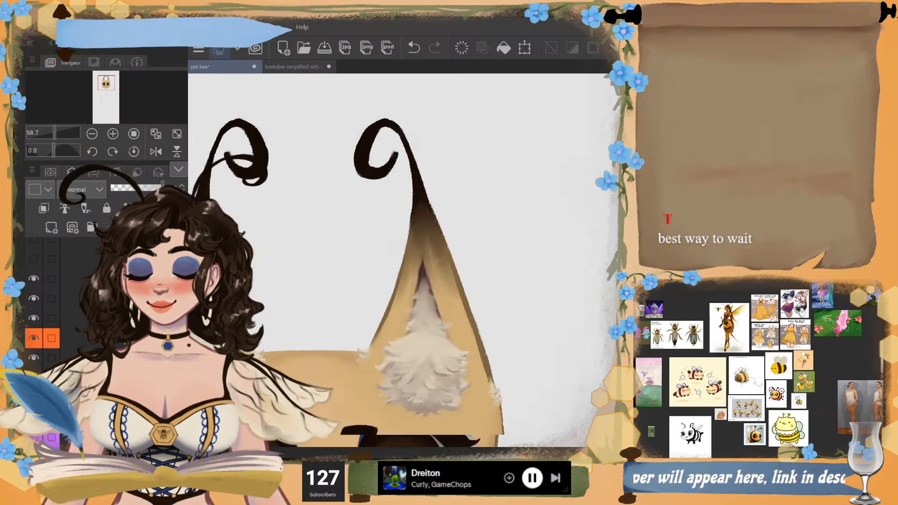
pyautogui.scroll(-1, 438, 187)
pyautogui.scroll(-3, 402, 257)
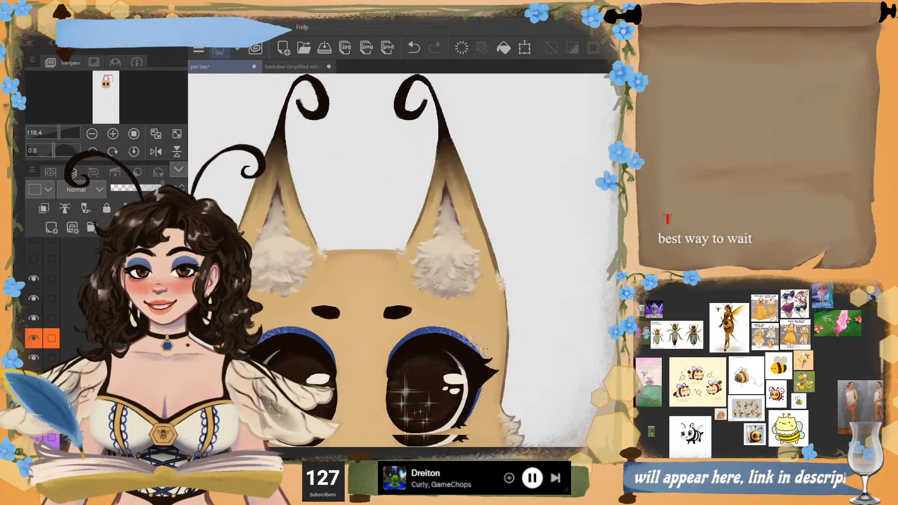
pyautogui.moveTo(402, 281); pyautogui.dragTo(367, 230)
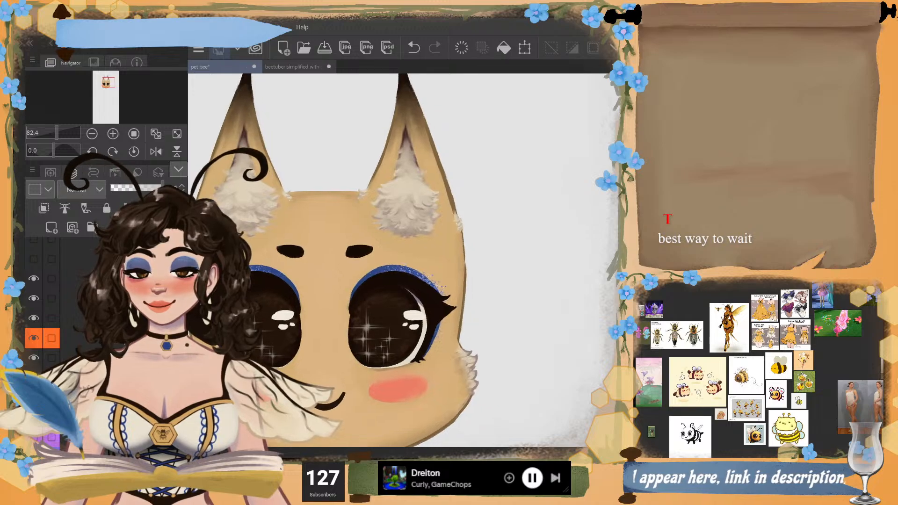
pyautogui.scroll(5, 285, 189)
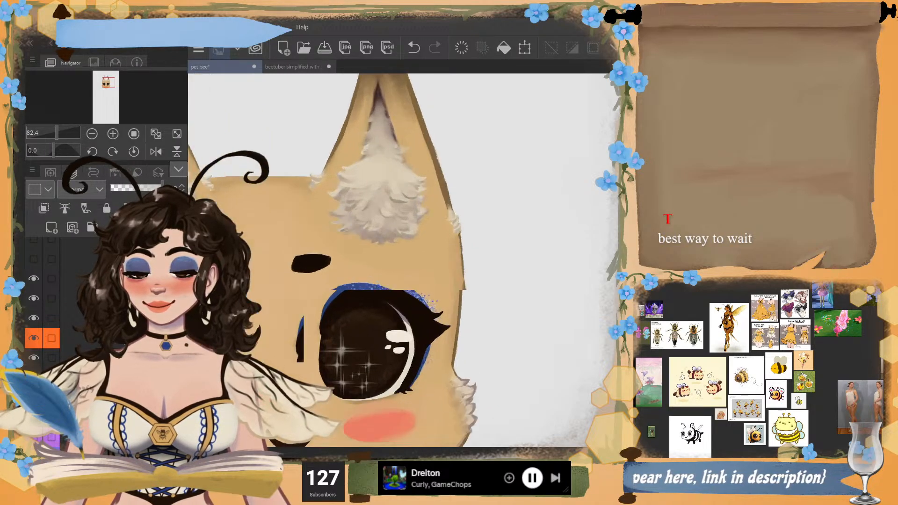
pyautogui.scroll(1, 285, 189)
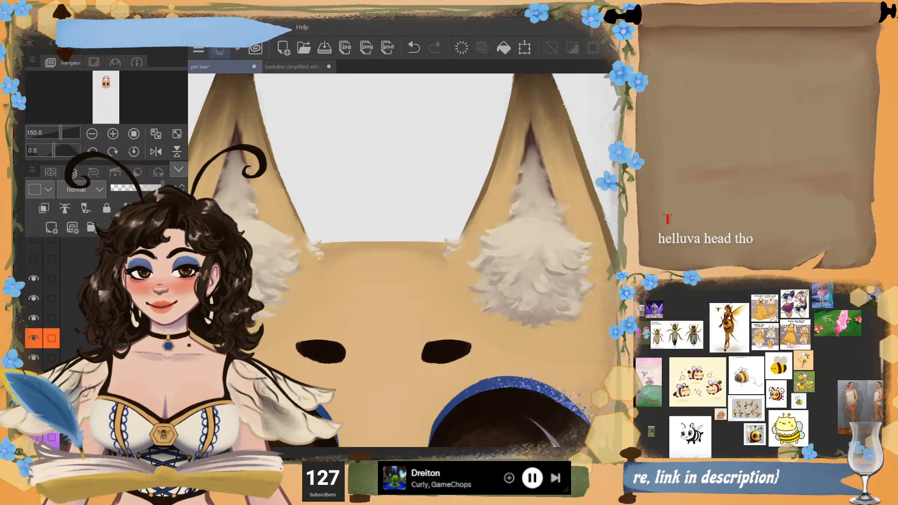
pyautogui.scroll(-4, 455, 158)
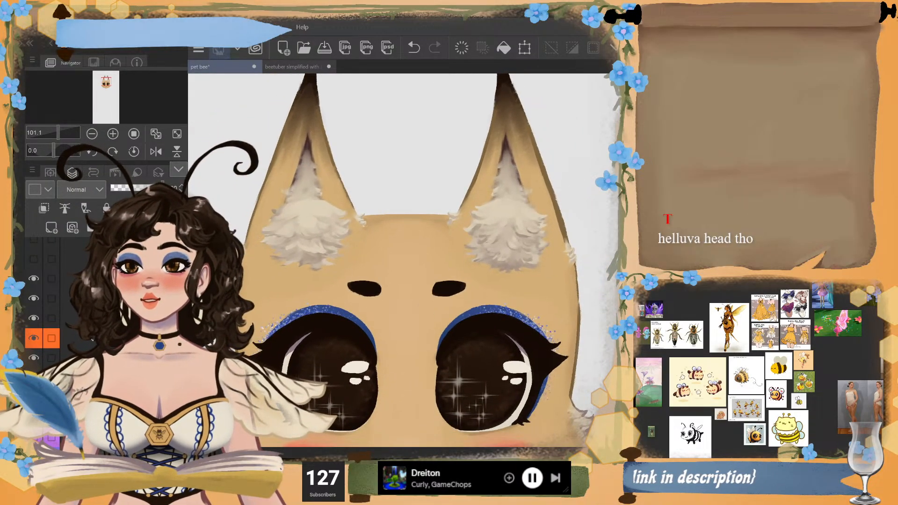
# - Hide the ears and sample the brown outline colour from the right edge of the head
pyautogui.scroll(-3, 405, 260)
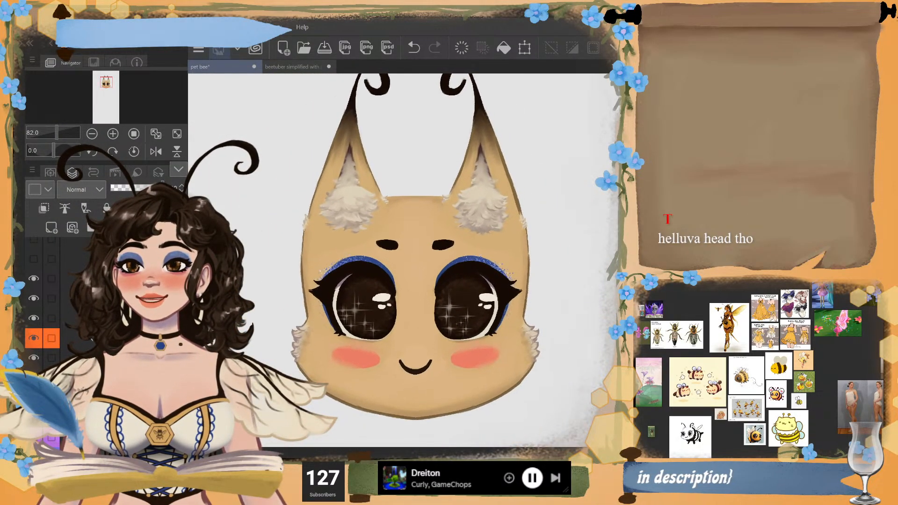
pyautogui.scroll(2, 417, 260)
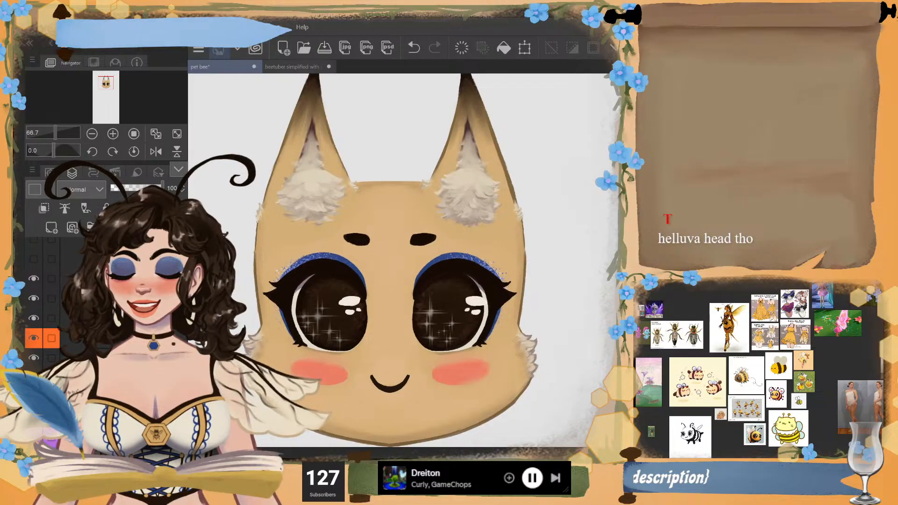
pyautogui.scroll(1, 461, 187)
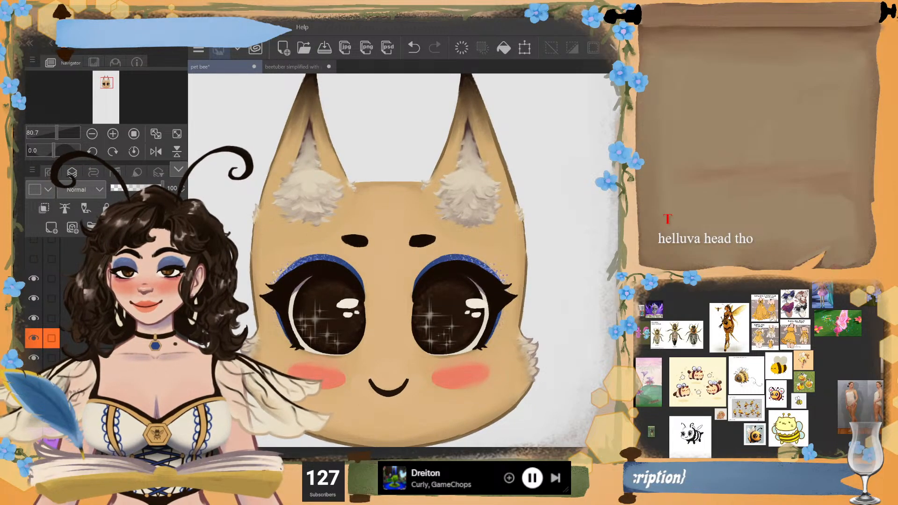
pyautogui.scroll(3, 438, 128)
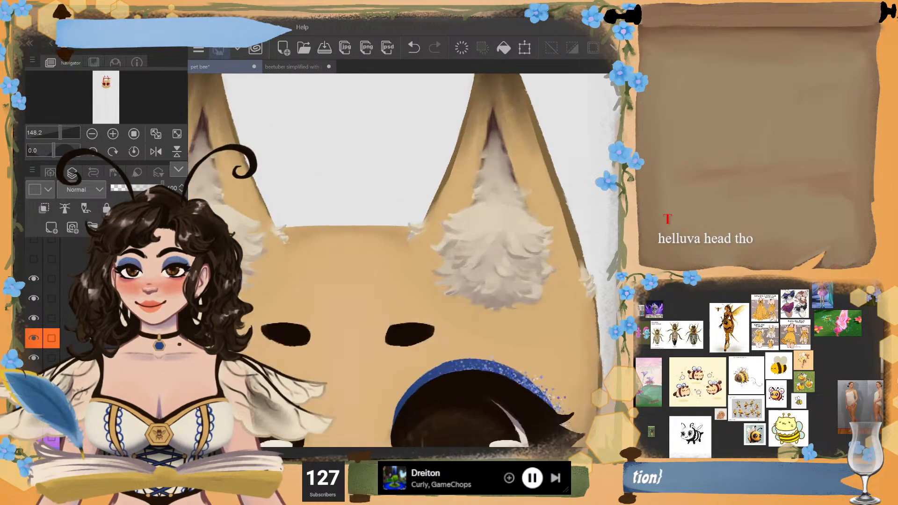
pyautogui.scroll(-2, 510, 136)
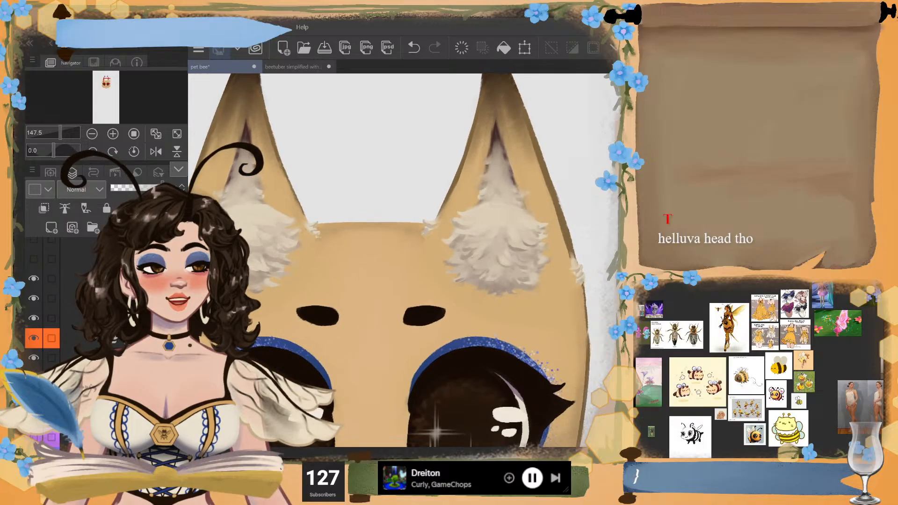
pyautogui.scroll(-2, 515, 140)
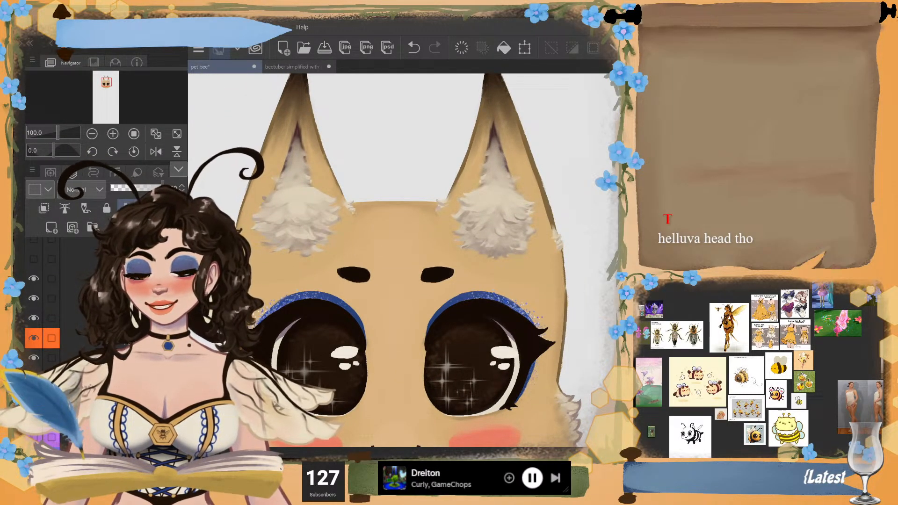
pyautogui.scroll(5, 108, 337)
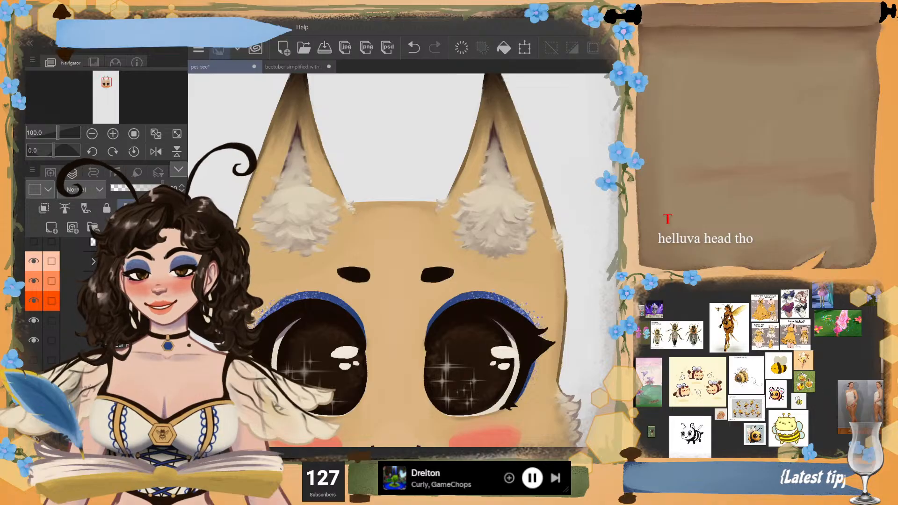
pyautogui.scroll(1, 93, 242)
pyautogui.click(33, 301)
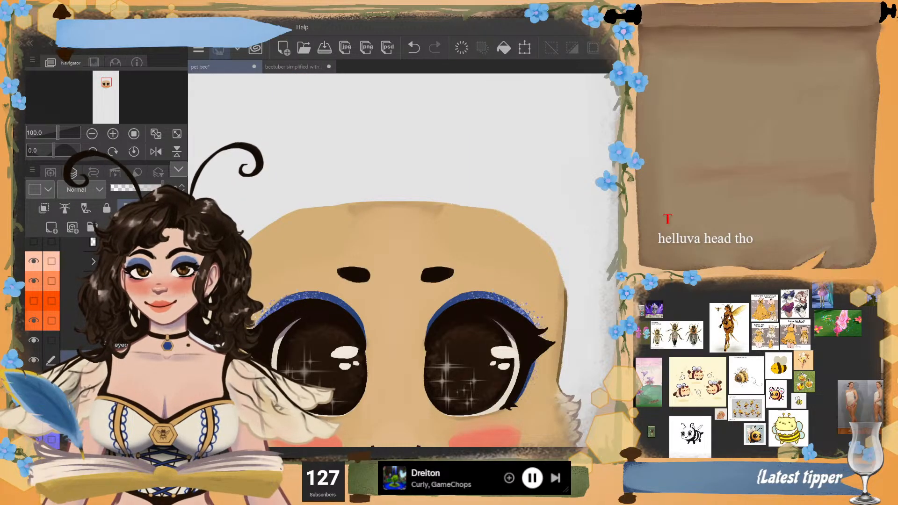
pyautogui.scroll(4, 523, 290)
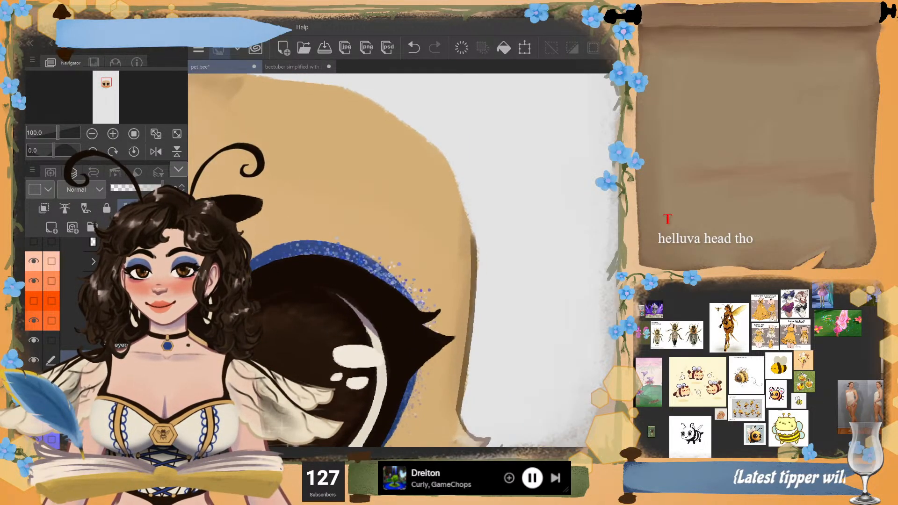
pyautogui.keyDown('alt'); pyautogui.click(474, 267); pyautogui.keyUp('alt')
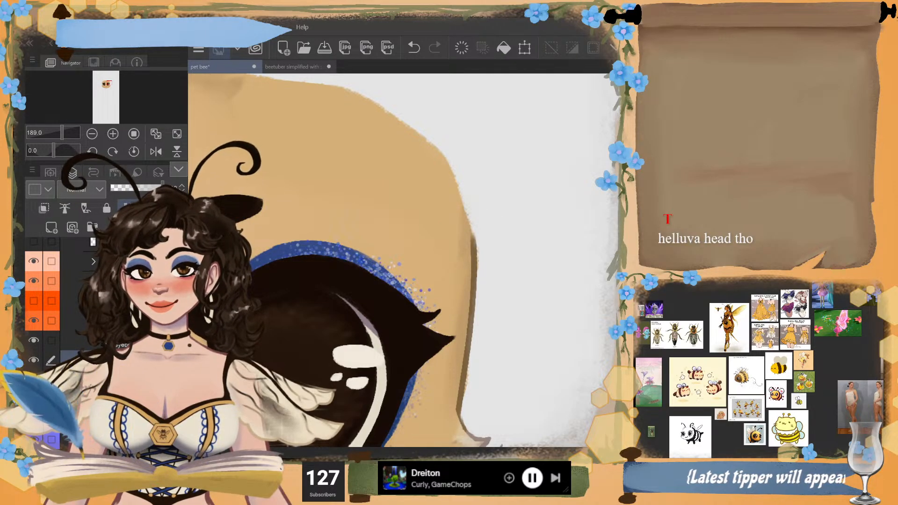
# - Find and select the head layer that carries the vertical symmetry ruler
pyautogui.scroll(-2, 421, 281)
pyautogui.scroll(-3, 403, 281)
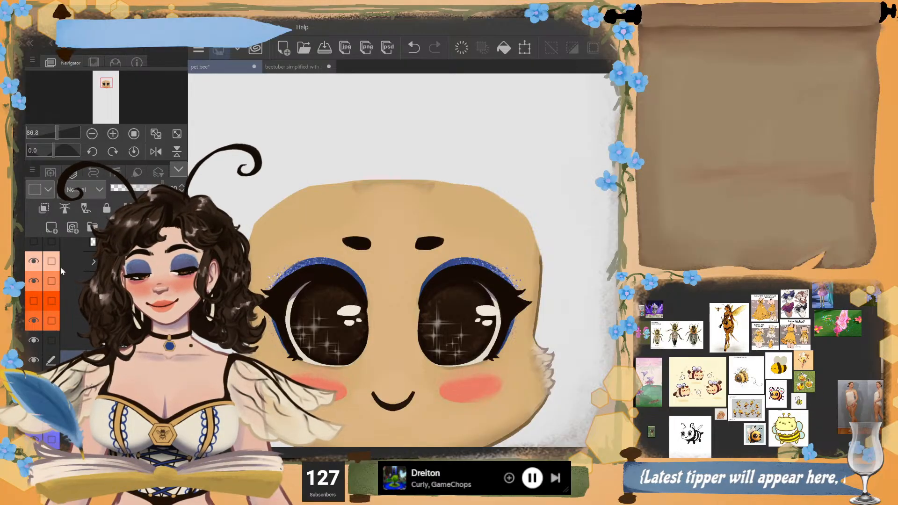
pyautogui.scroll(5, 61, 290)
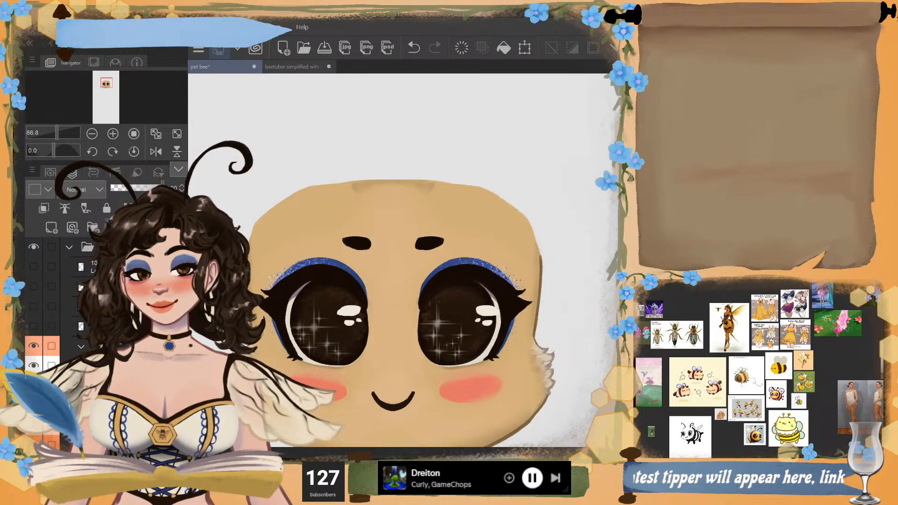
pyautogui.click(108, 247)
pyautogui.scroll(-3, 107, 290)
pyautogui.scroll(-3, 108, 299)
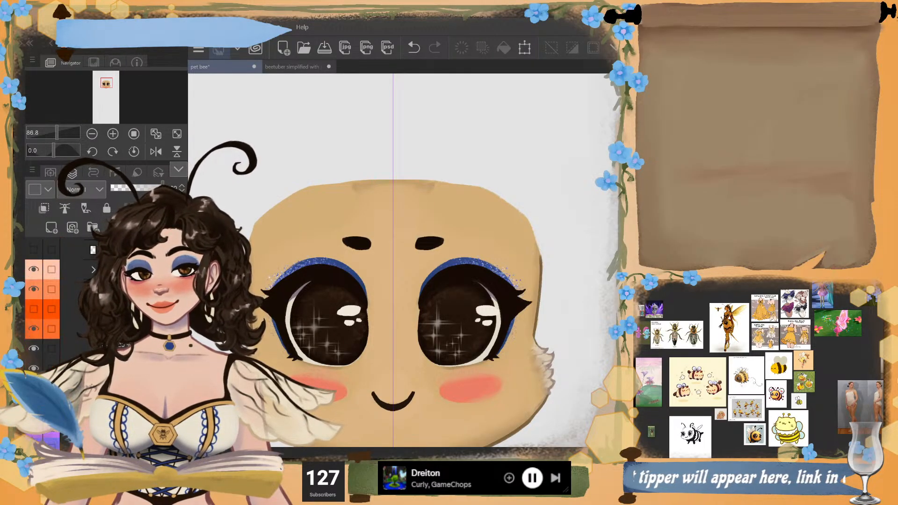
pyautogui.click(108, 368)
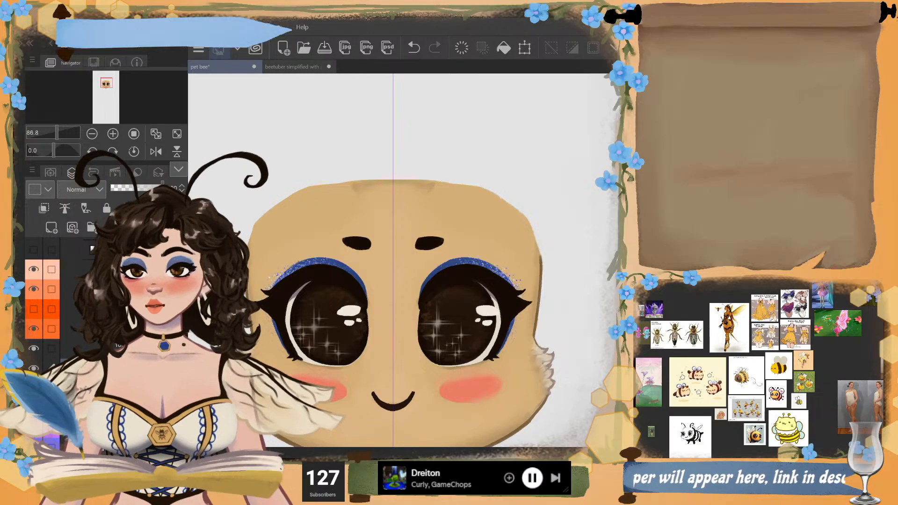
pyautogui.moveTo(424, 178); pyautogui.dragTo(449, 178)
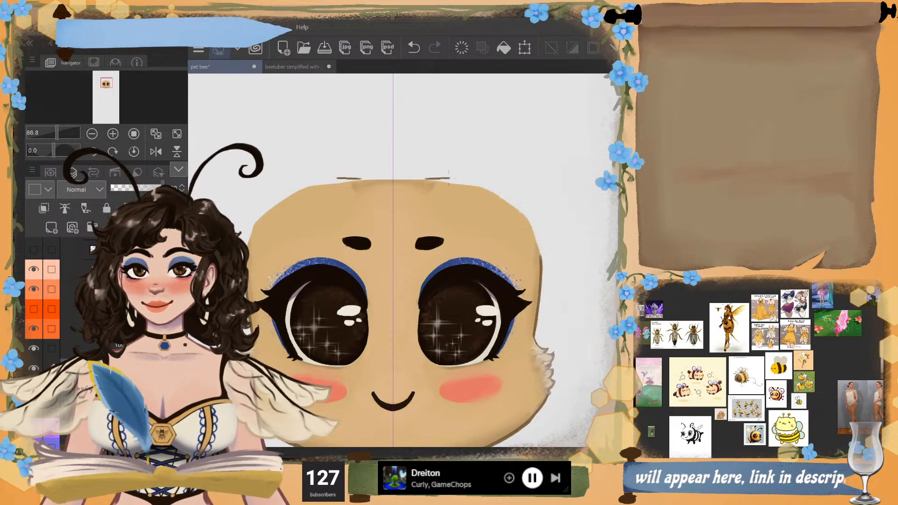
pyautogui.hotkey('ctrl', 'z')
pyautogui.hotkey('ctrl', 'z')
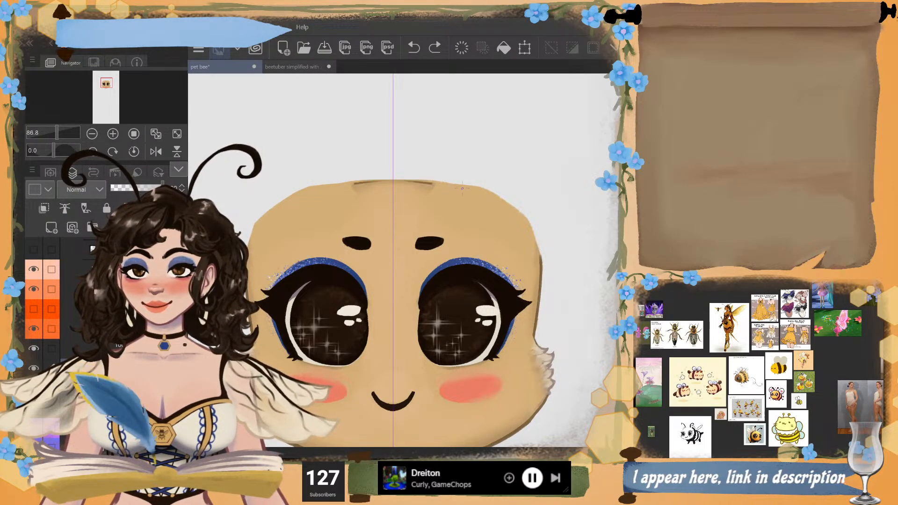
pyautogui.moveTo(396, 179); pyautogui.dragTo(480, 188)
pyautogui.hotkey('ctrl', 'z')
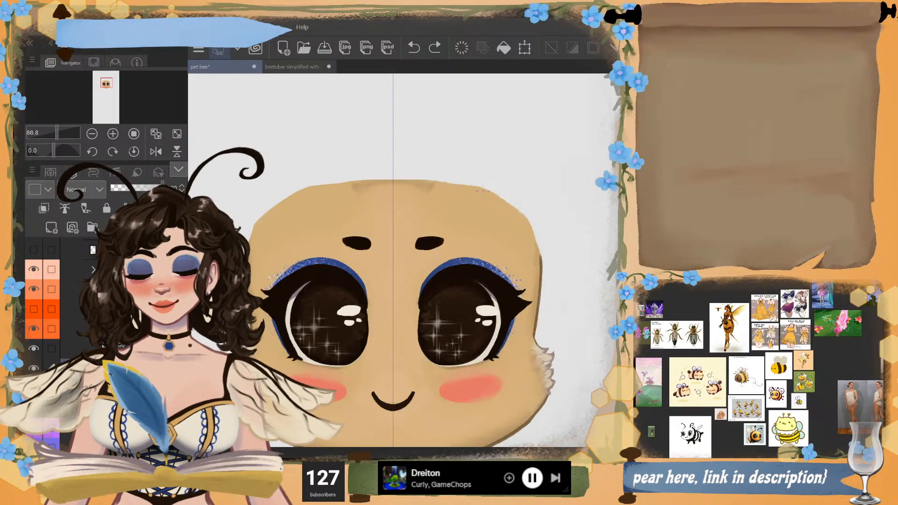
pyautogui.moveTo(395, 180); pyautogui.dragTo(461, 189)
pyautogui.hotkey('ctrl', 'z')
pyautogui.hotkey('ctrl', 'z')
pyautogui.hotkey('ctrl', 'z')
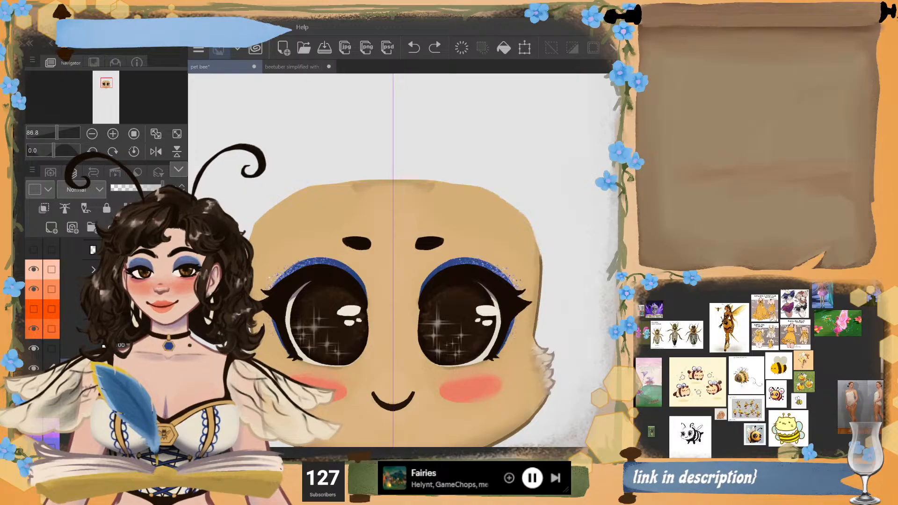
# - Paint a symmetrical brown outline along the top of the head and around its upper side curves
pyautogui.moveTo(394, 179); pyautogui.dragTo(440, 180)
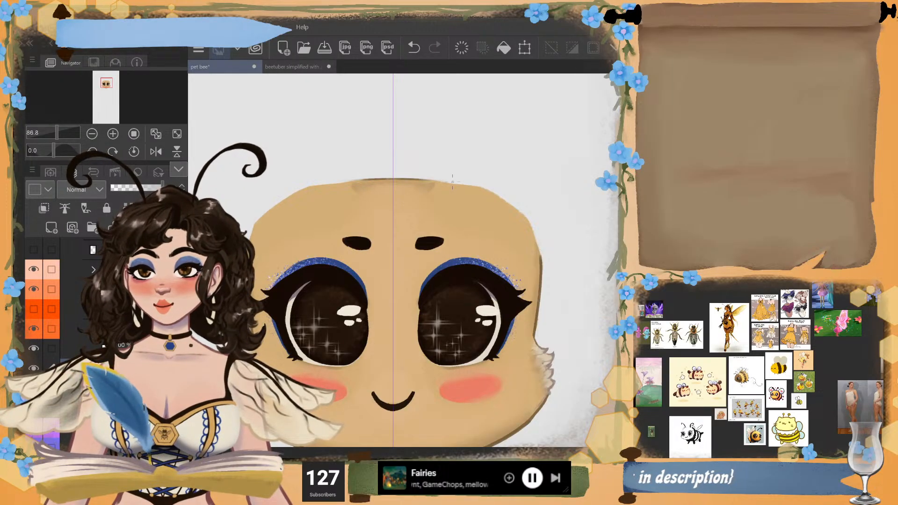
pyautogui.hotkey('ctrl', 'z')
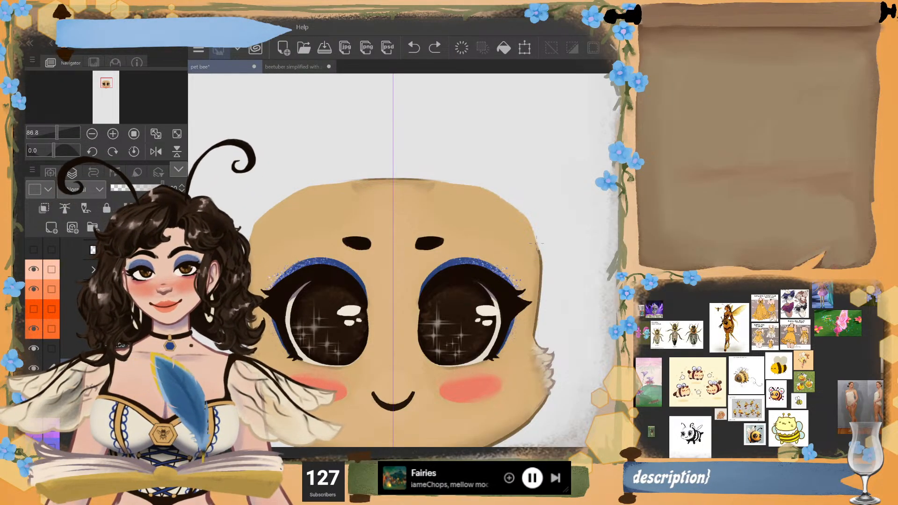
pyautogui.moveTo(540, 259); pyautogui.dragTo(519, 209)
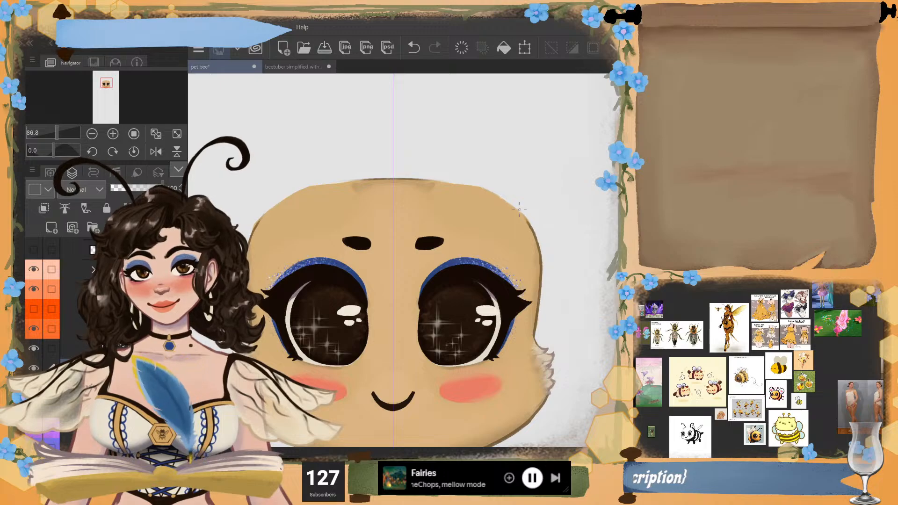
pyautogui.hotkey('ctrl', 'z')
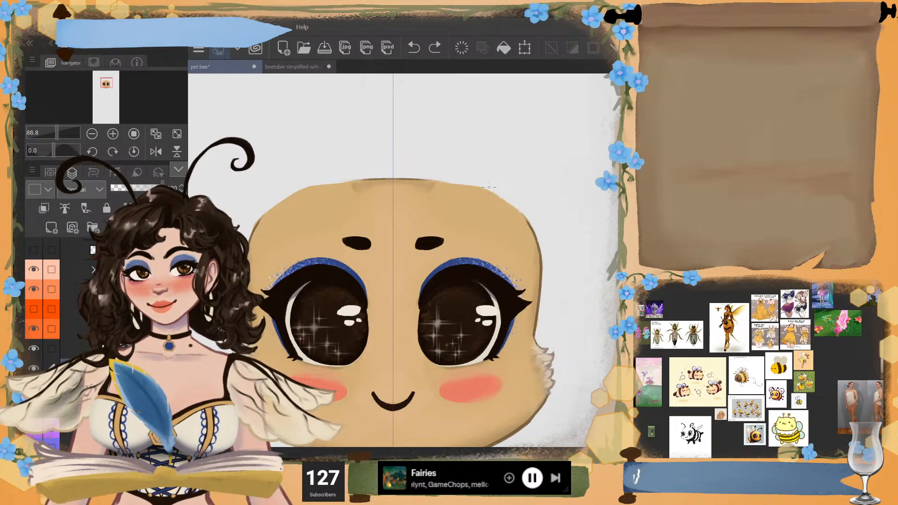
pyautogui.moveTo(329, 183); pyautogui.dragTo(358, 182)
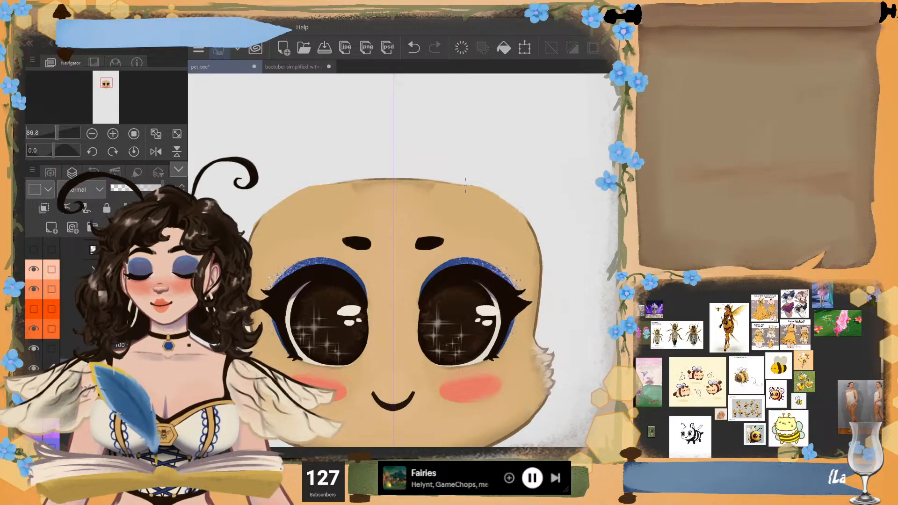
pyautogui.moveTo(423, 183); pyautogui.dragTo(462, 183)
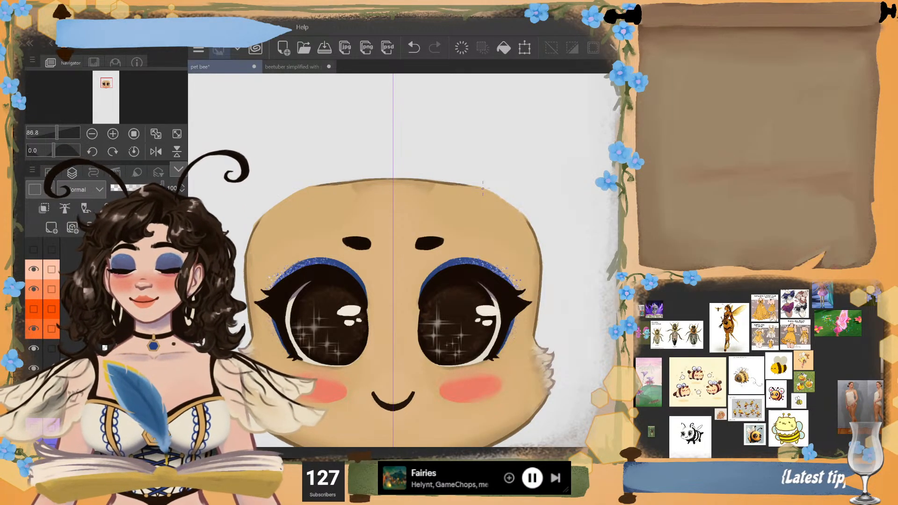
pyautogui.scroll(-3, 435, 181)
pyautogui.scroll(2, 421, 271)
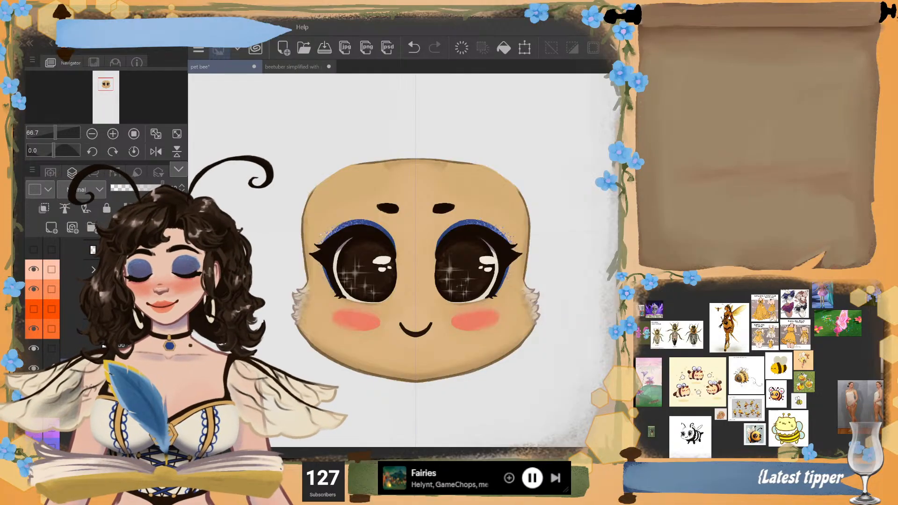
# - Compare the outlined head with the ears shown and hidden
pyautogui.click(33, 309)
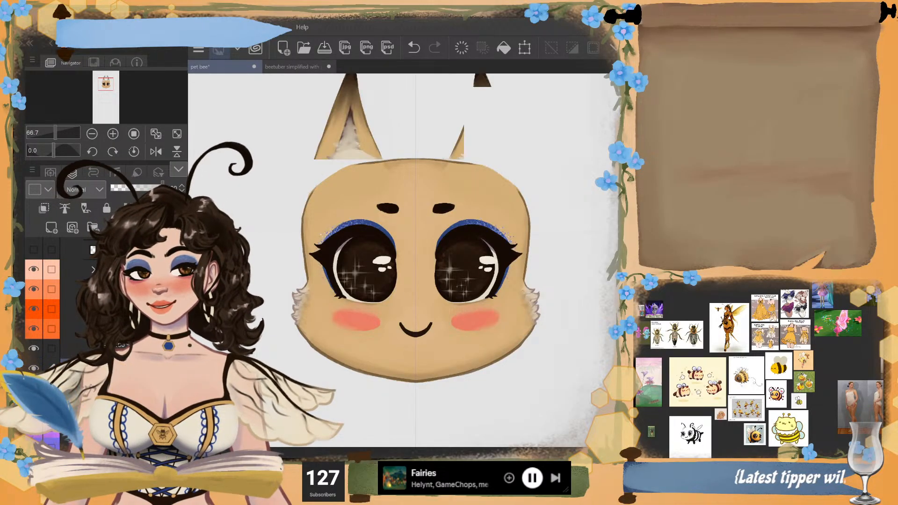
pyautogui.scroll(3, 577, 211)
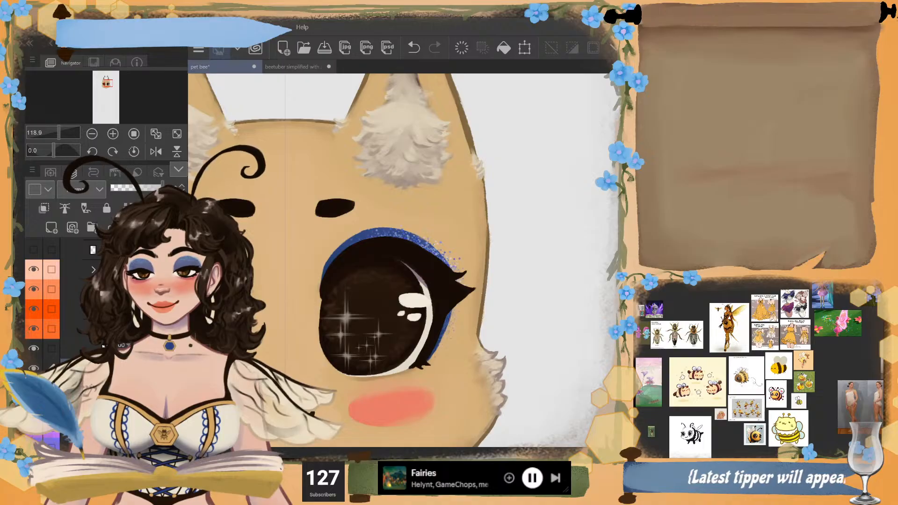
pyautogui.click(33, 309)
pyautogui.click(33, 308)
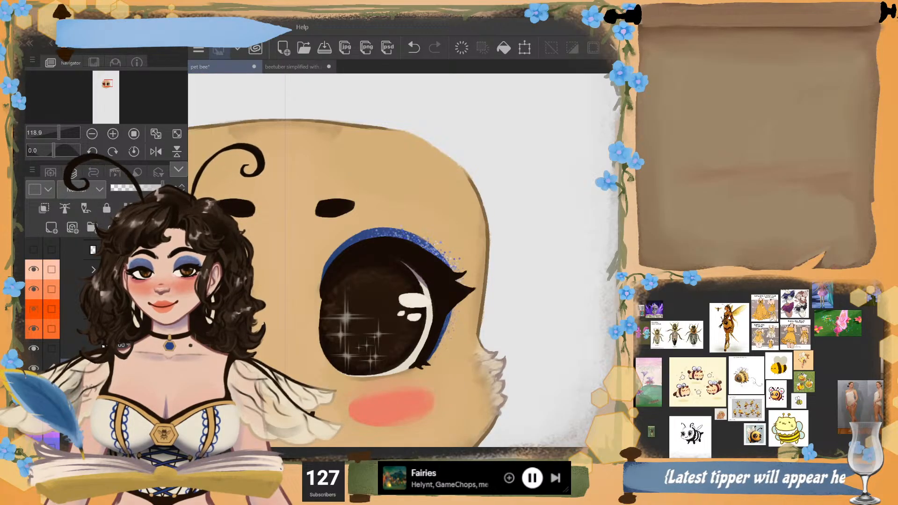
pyautogui.click(33, 309)
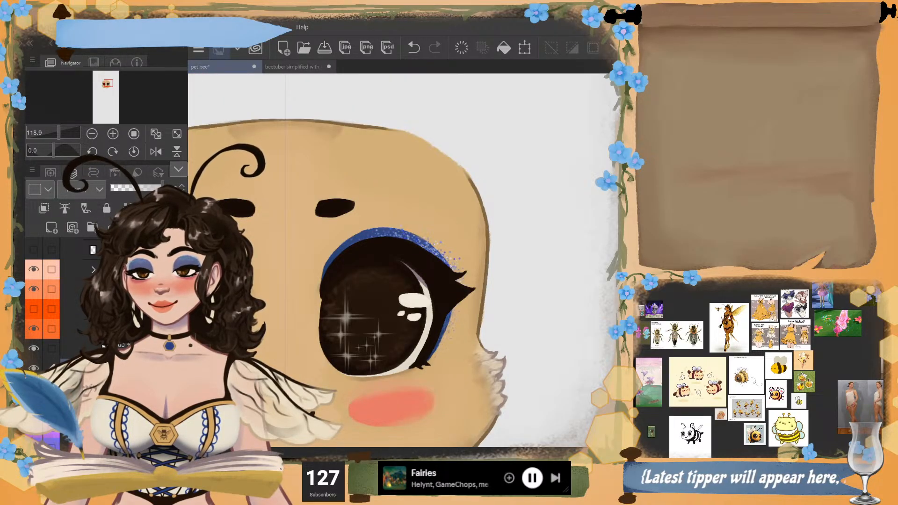
# - Show the ears at full opacity and merge their layer with the one below
pyautogui.click(33, 309)
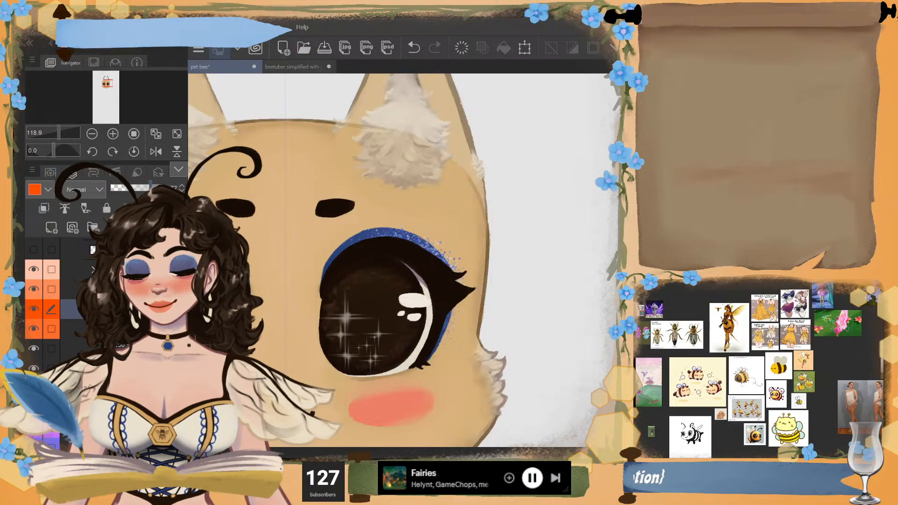
pyautogui.moveTo(151, 187); pyautogui.dragTo(162, 187)
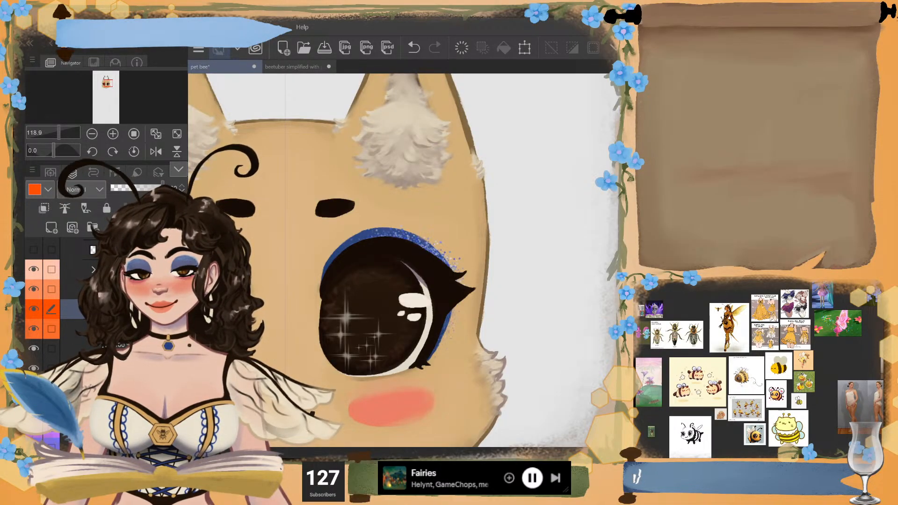
pyautogui.hotkey('ctrl', 'e')
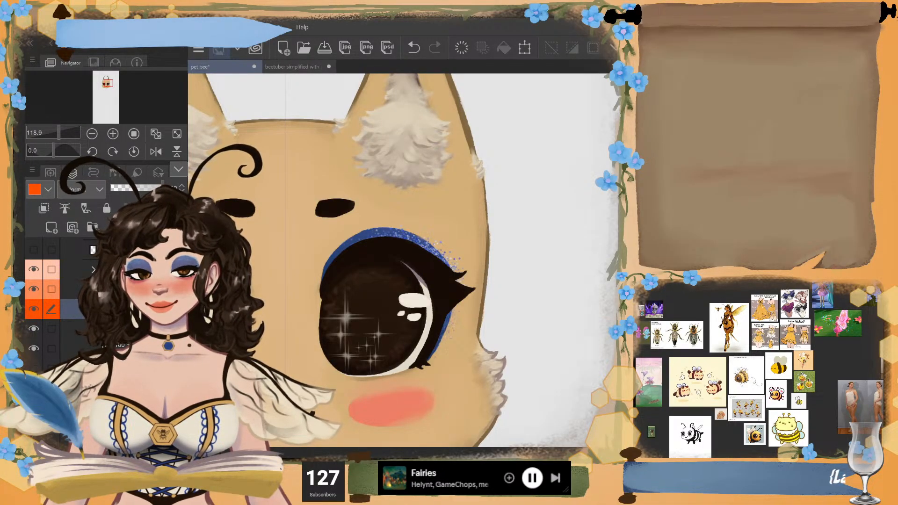
# - Find and select the brown outline layer, and repaint a stroke along the side of the head below the outer ear base
pyautogui.scroll(-3, 61, 300)
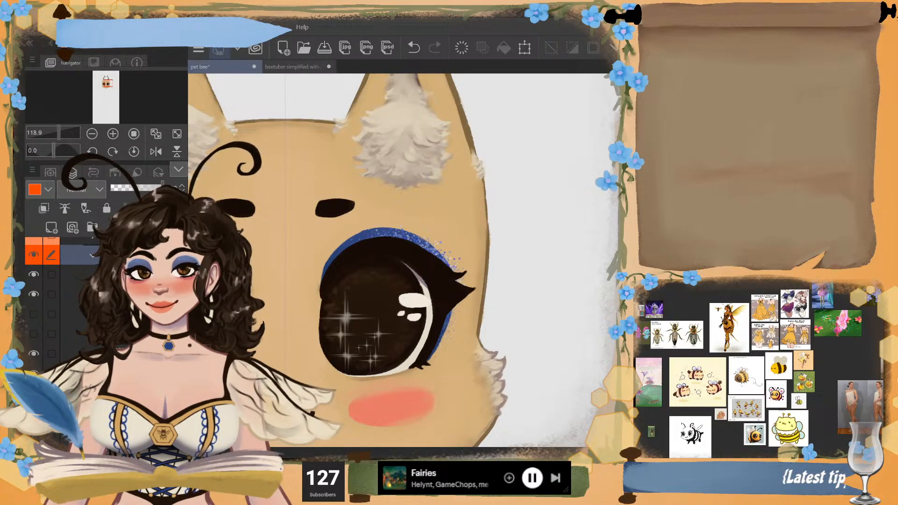
pyautogui.click(34, 374)
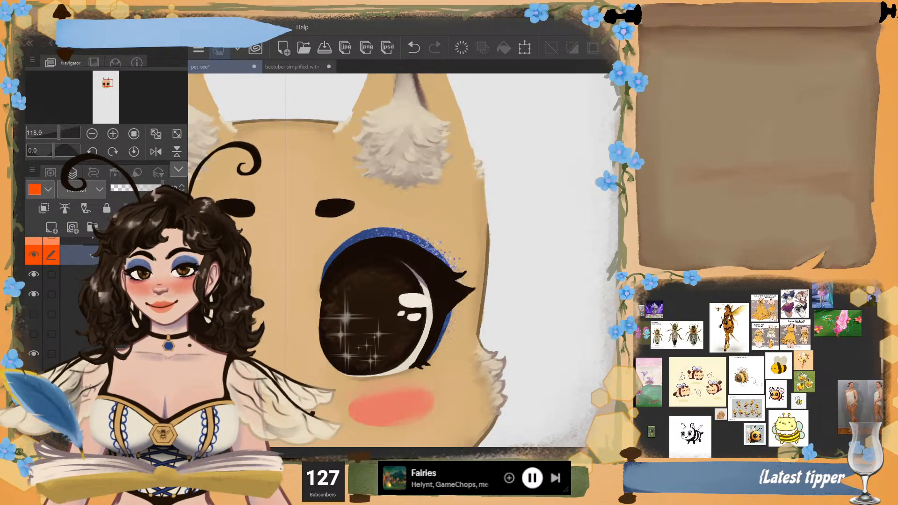
pyautogui.click(34, 373)
pyautogui.click(75, 373)
pyautogui.moveTo(484, 191); pyautogui.dragTo(488, 240)
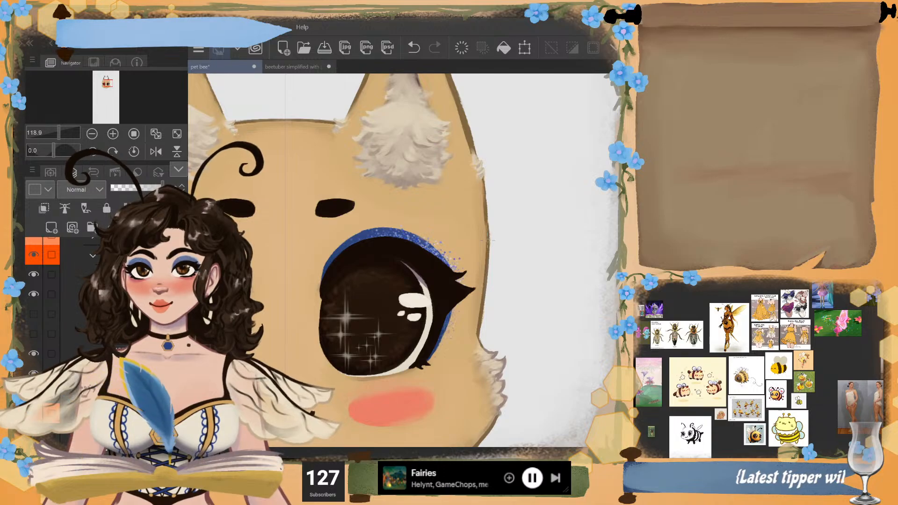
pyautogui.hotkey('ctrl', 'z')
pyautogui.moveTo(484, 180); pyautogui.dragTo(489, 243)
pyautogui.hotkey('ctrl', 'z')
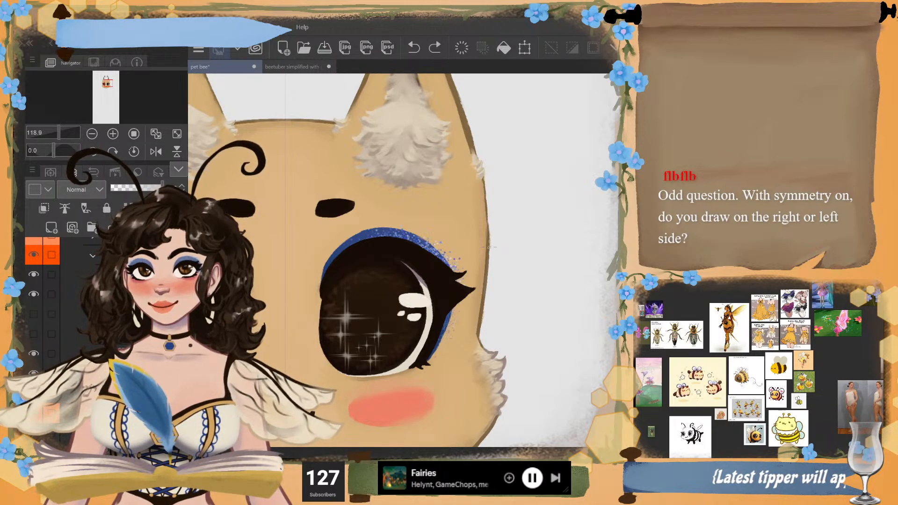
pyautogui.hotkey('ctrl', 'y')
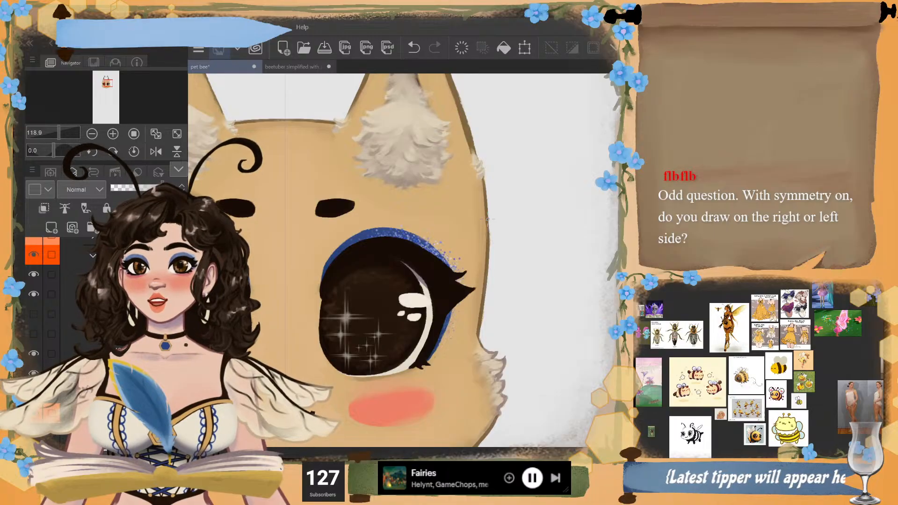
# - Examine the head outline, ears and face at close and distant zoom levels
pyautogui.scroll(-5, 488, 218)
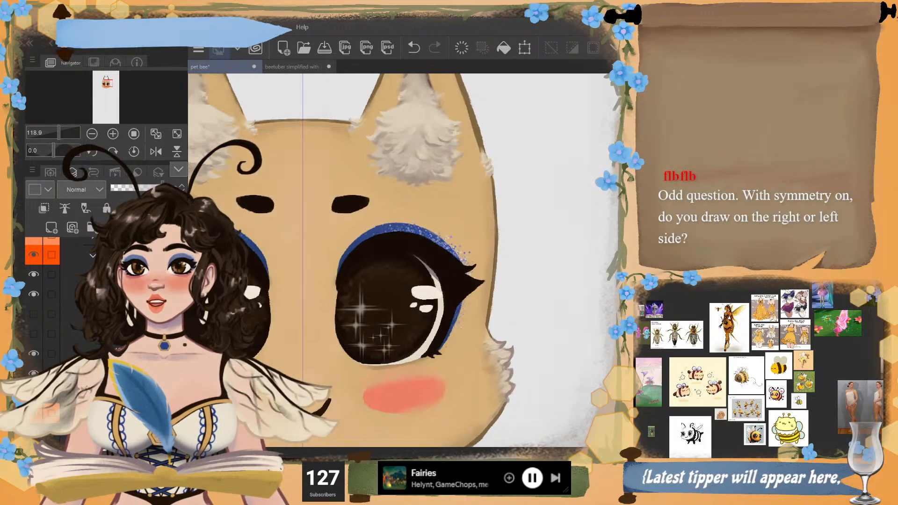
pyautogui.scroll(2, 487, 218)
pyautogui.scroll(3, 477, 267)
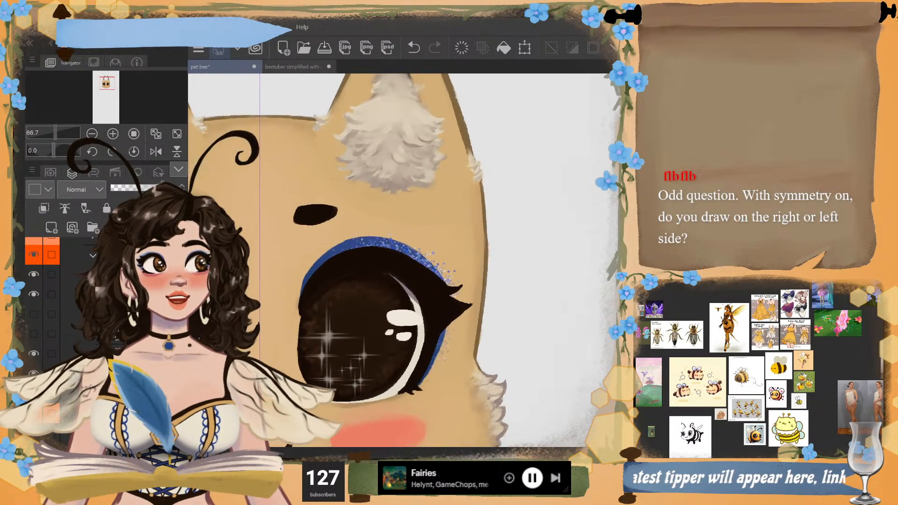
pyautogui.scroll(-2, 478, 267)
pyautogui.scroll(3, 477, 267)
pyautogui.scroll(-3, 522, 243)
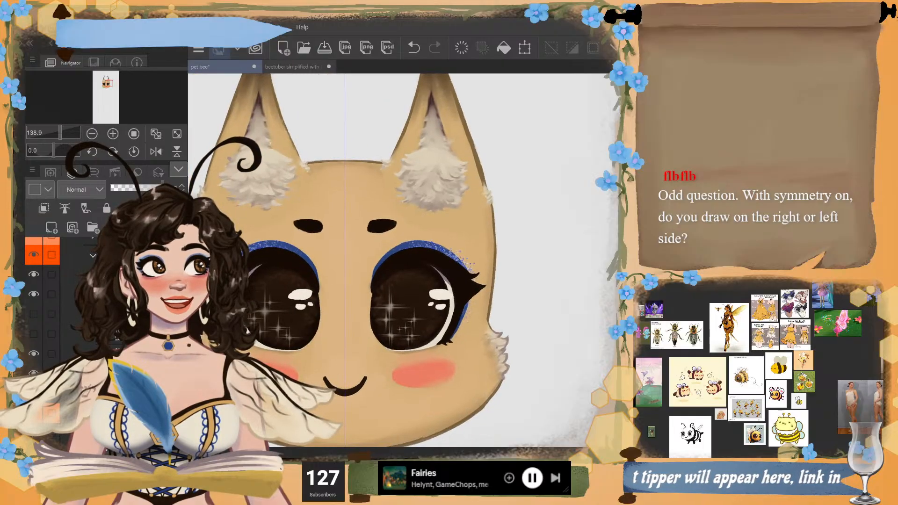
pyautogui.scroll(2, 468, 262)
pyautogui.scroll(-3, 518, 257)
pyautogui.scroll(4, 515, 211)
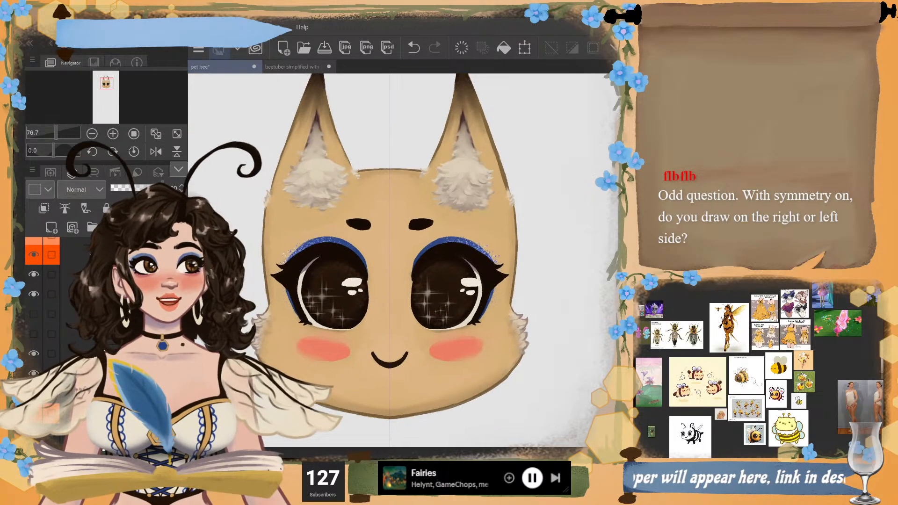
pyautogui.scroll(-3, 490, 216)
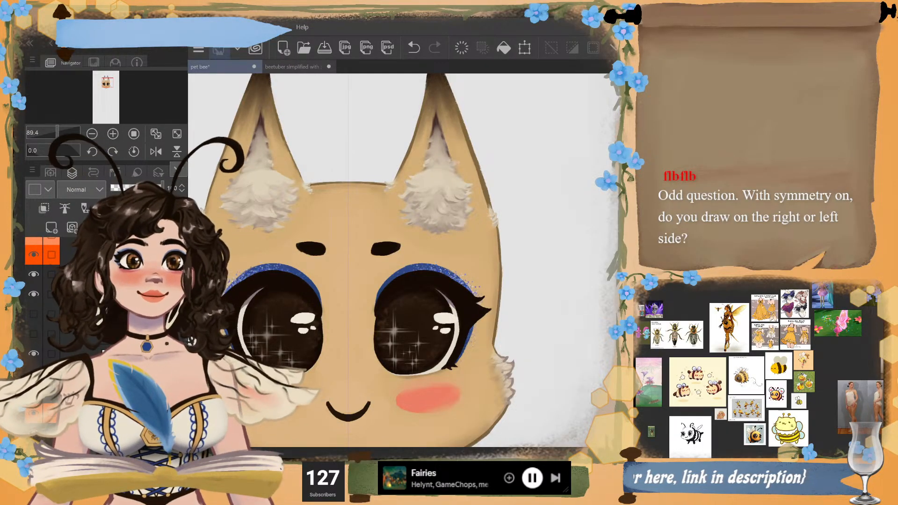
pyautogui.scroll(-3, 514, 281)
pyautogui.scroll(4, 459, 258)
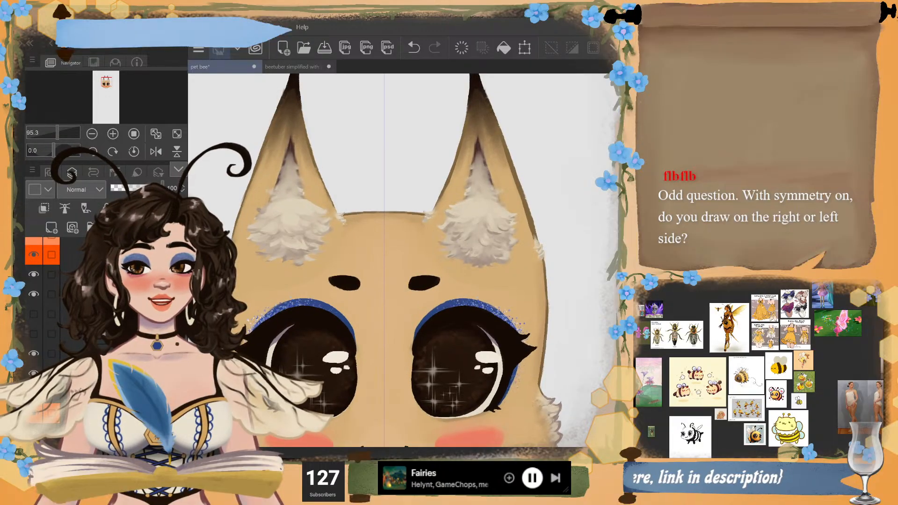
pyautogui.scroll(-3, 515, 234)
pyautogui.moveTo(352, 213); pyautogui.dragTo(332, 266)
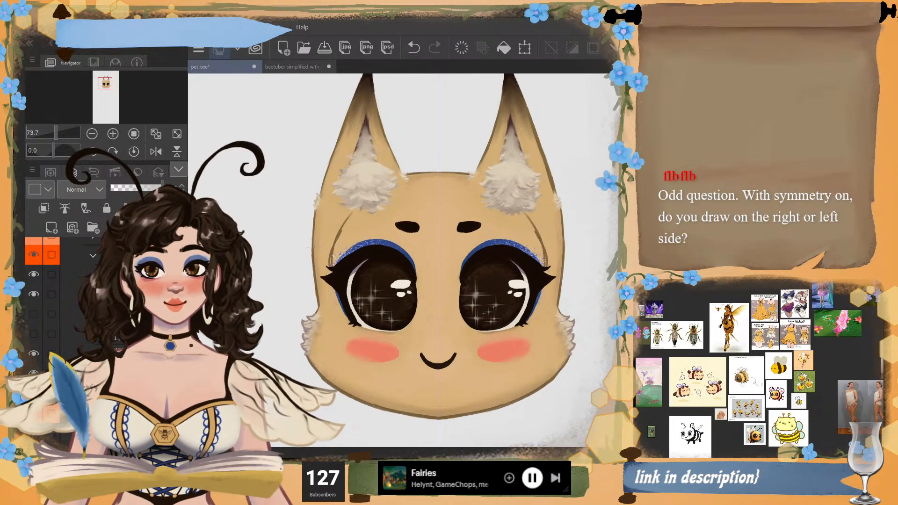
pyautogui.moveTo(341, 231); pyautogui.dragTo(328, 239)
pyautogui.hotkey('ctrl', 'z')
pyautogui.hotkey('ctrl', 'z')
pyautogui.hotkey('ctrl', 'z')
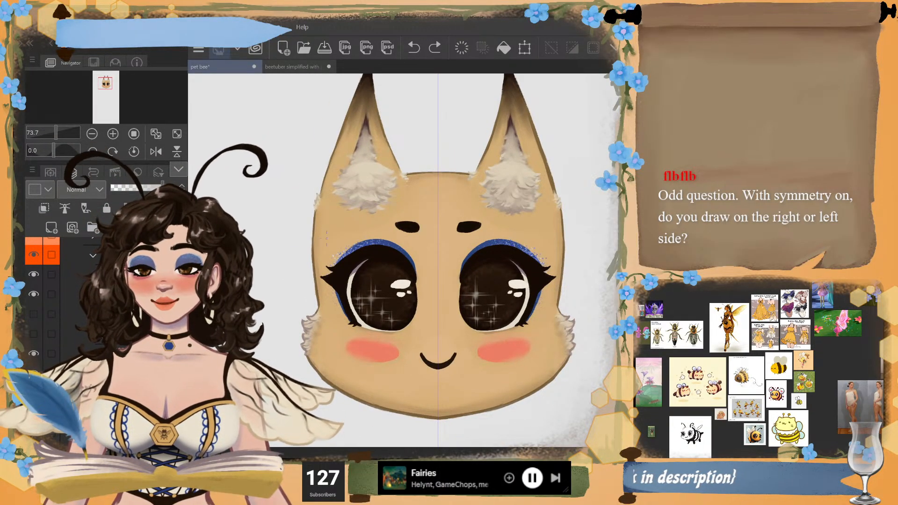
# - Inspect the eyes up close and flip the canvas view horizontally to check the face's symmetry
pyautogui.scroll(3, 426, 276)
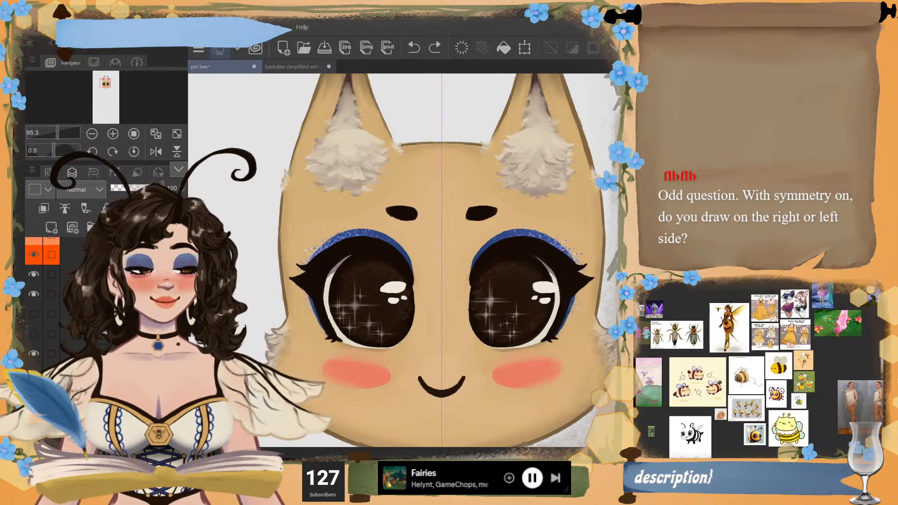
pyautogui.moveTo(552, 290)
pyautogui.mouseDown()
pyautogui.moveTo(513, 231)
pyautogui.moveTo(543, 287)
pyautogui.mouseUp()
pyautogui.scroll(3, 404, 260)
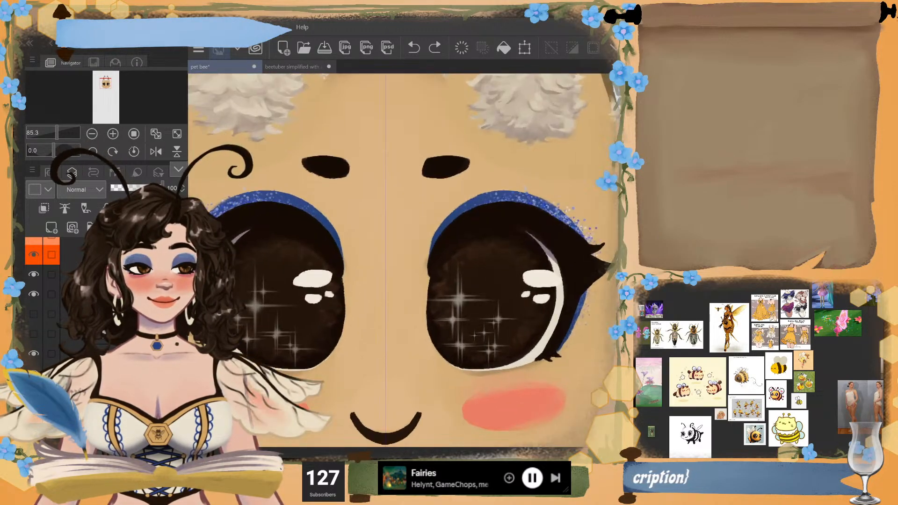
pyautogui.moveTo(459, 298); pyautogui.dragTo(409, 256)
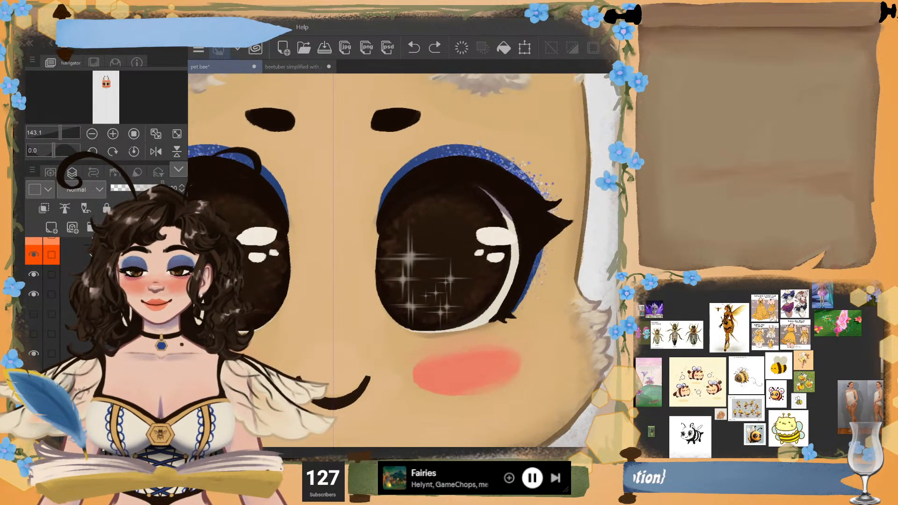
pyautogui.scroll(-3, 398, 260)
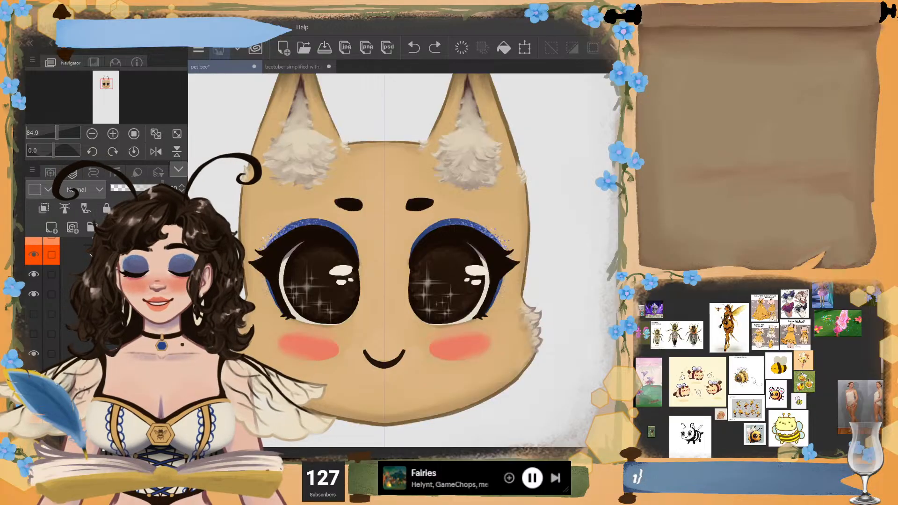
pyautogui.press('h')
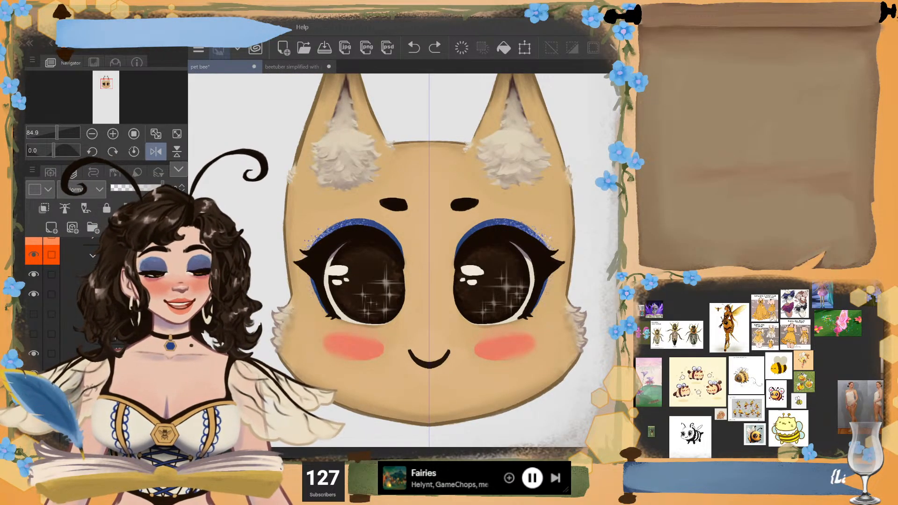
pyautogui.scroll(4, 530, 263)
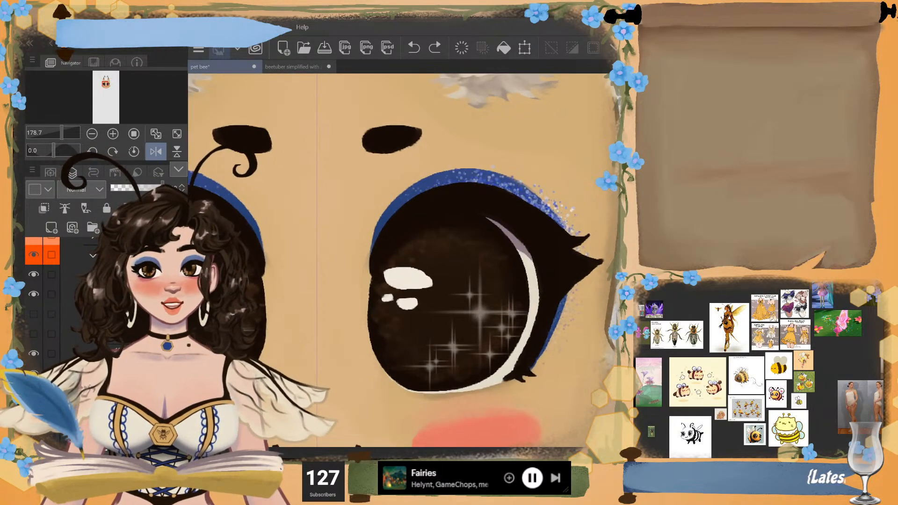
pyautogui.moveTo(329, 208)
pyautogui.mouseDown()
pyautogui.moveTo(361, 189)
pyautogui.moveTo(365, 213)
pyautogui.moveTo(344, 210)
pyautogui.moveTo(351, 239)
pyautogui.mouseUp()
pyautogui.hotkey('ctrl', 'z')
pyautogui.hotkey('ctrl', 'z')
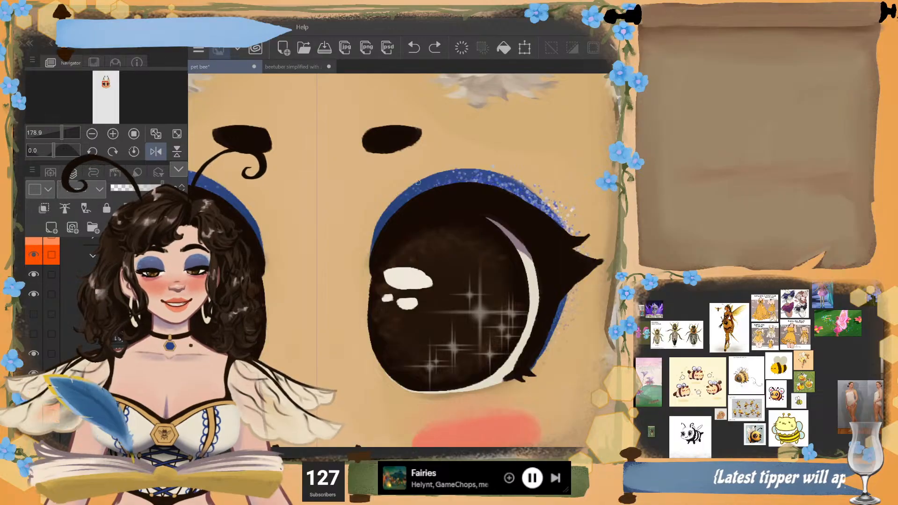
pyautogui.moveTo(383, 210)
pyautogui.mouseDown()
pyautogui.moveTo(406, 187)
pyautogui.moveTo(381, 211)
pyautogui.mouseUp()
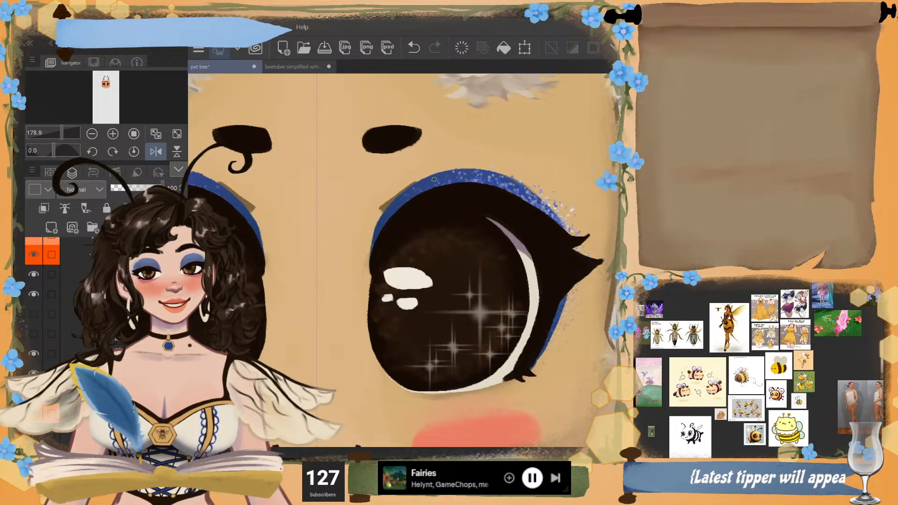
pyautogui.moveTo(276, 212)
pyautogui.mouseDown()
pyautogui.moveTo(284, 207)
pyautogui.moveTo(299, 225)
pyautogui.mouseUp()
pyautogui.hotkey('ctrl', 'z')
pyautogui.hotkey('ctrl', 'z')
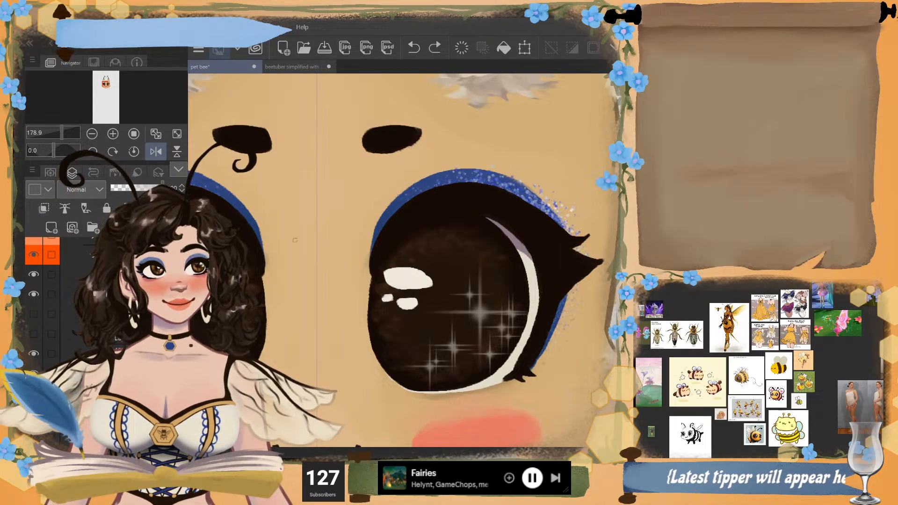
# - Return the canvas to its unflipped view and check the whole head with the ears and antennae
pyautogui.scroll(-4, 505, 213)
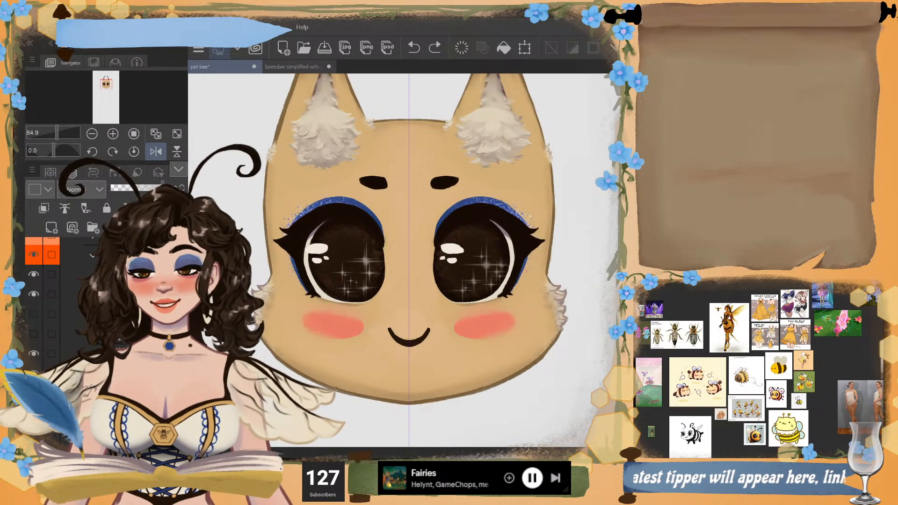
pyautogui.click(156, 151)
pyautogui.scroll(-2, 403, 259)
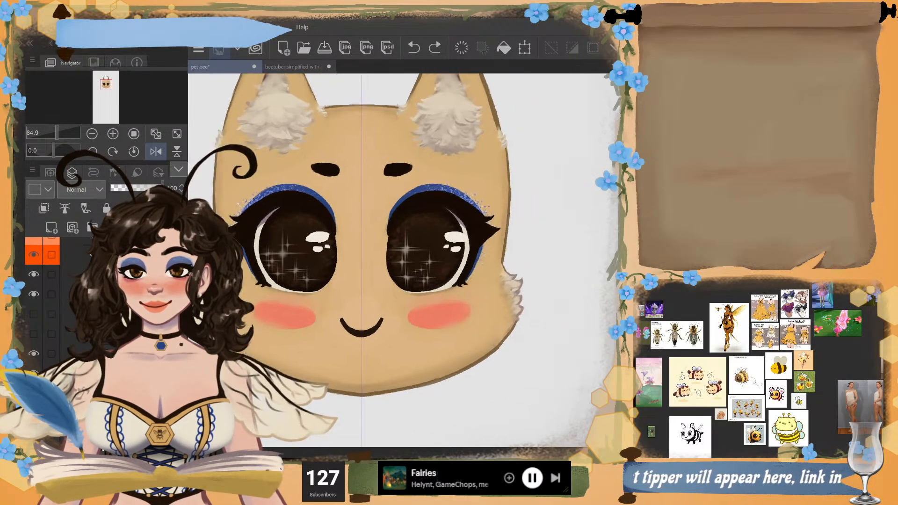
pyautogui.scroll(2, 403, 260)
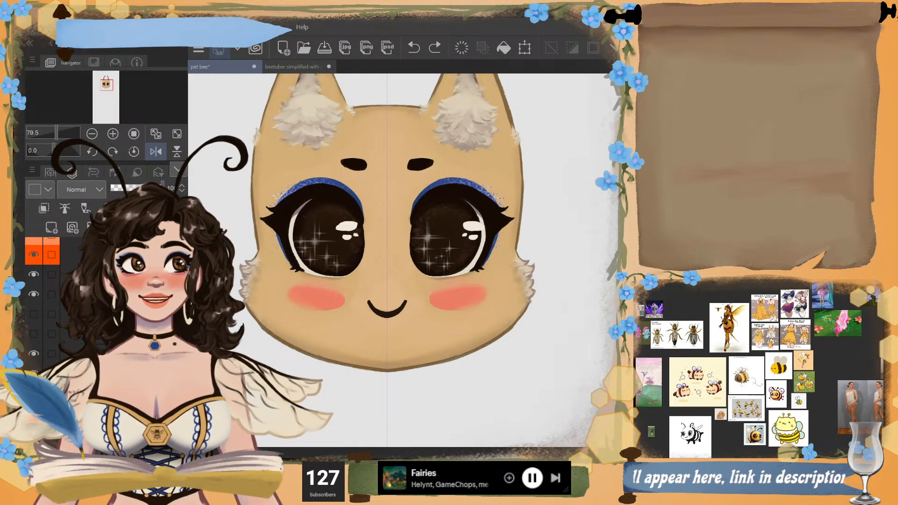
pyautogui.scroll(-3, 403, 259)
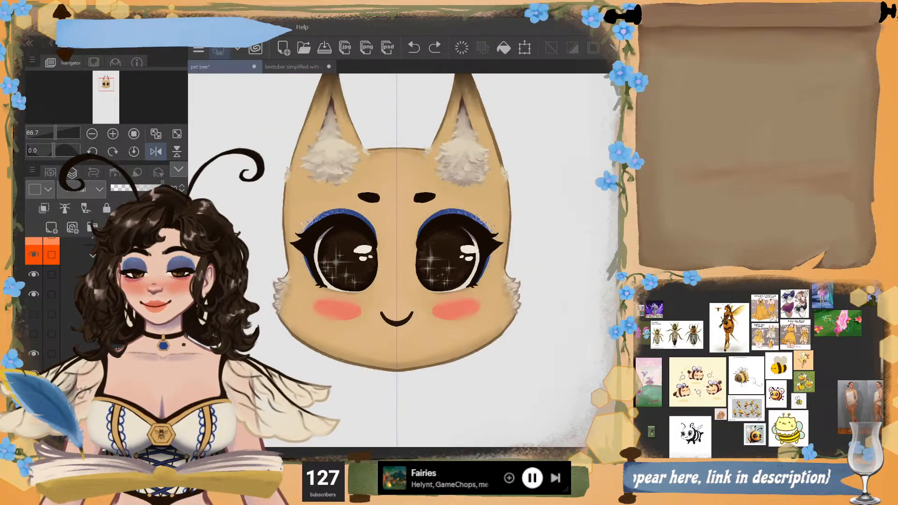
pyautogui.moveTo(404, 260); pyautogui.dragTo(414, 316)
pyautogui.scroll(2, 403, 260)
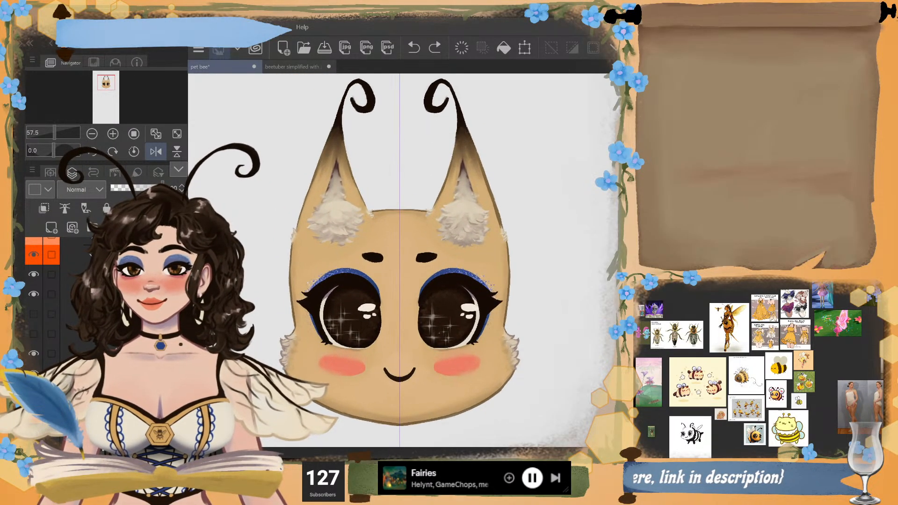
pyautogui.scroll(-2, 403, 259)
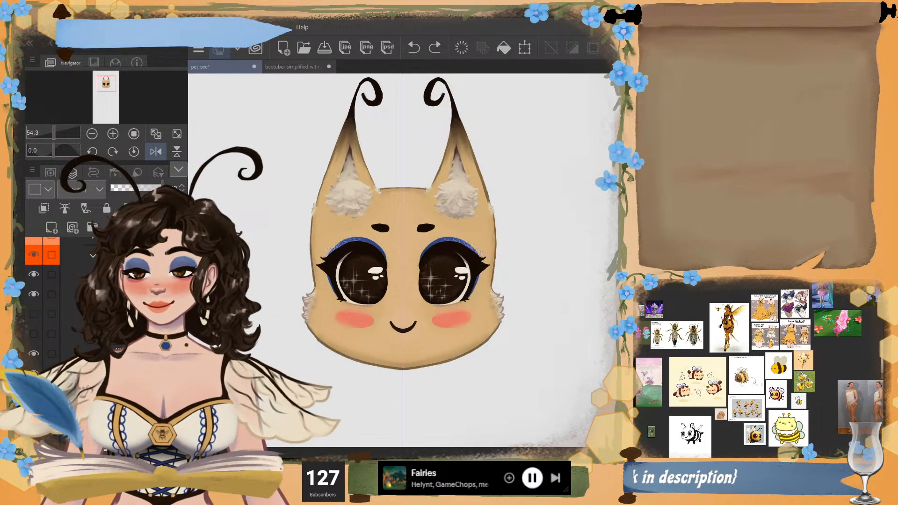
# - Show the hidden accessories with the hanging blue bellflower and the looped ring at the ear, and inspect the ring
pyautogui.scroll(5, 52, 299)
pyautogui.scroll(2, 52, 299)
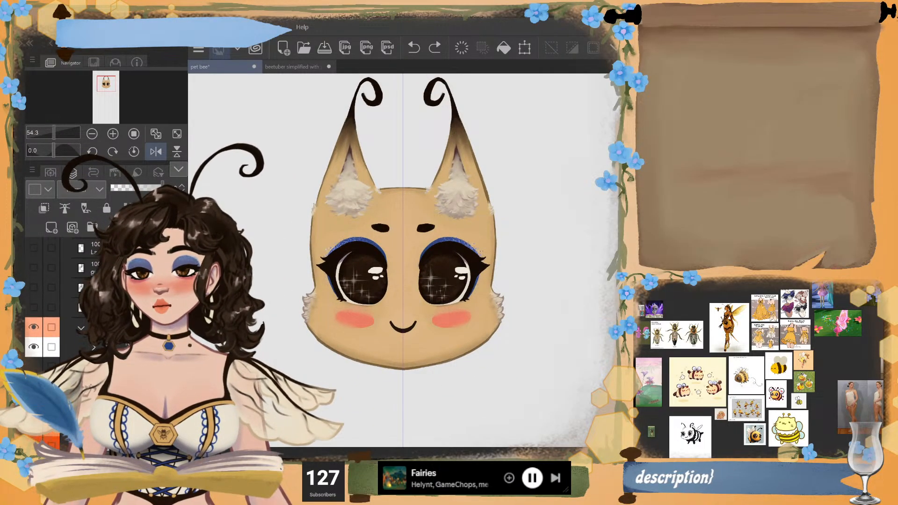
pyautogui.click(425, 133)
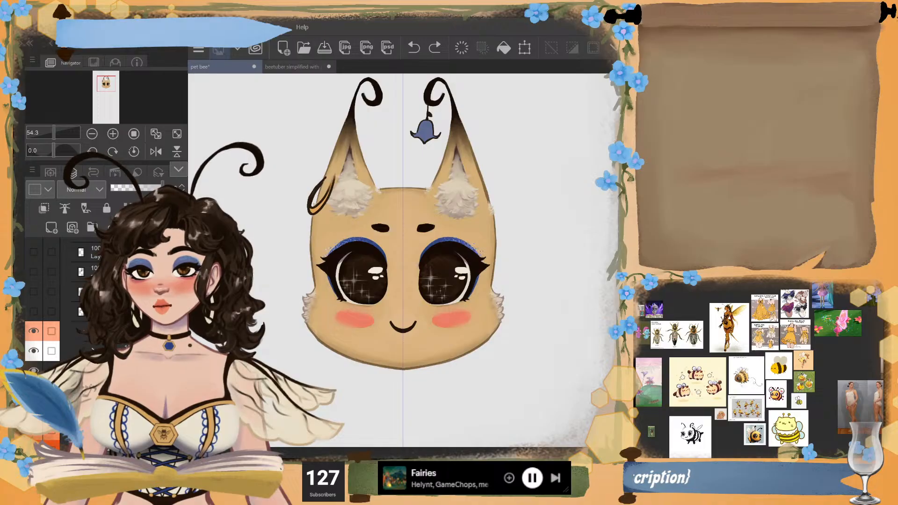
pyautogui.scroll(3, 351, 163)
pyautogui.scroll(2, 351, 163)
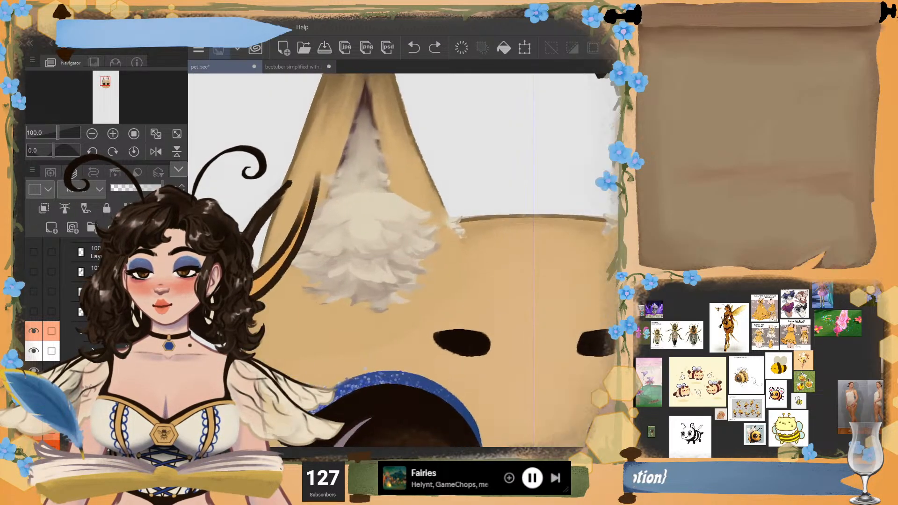
pyautogui.scroll(-1, 403, 260)
pyautogui.moveTo(402, 253); pyautogui.dragTo(454, 241)
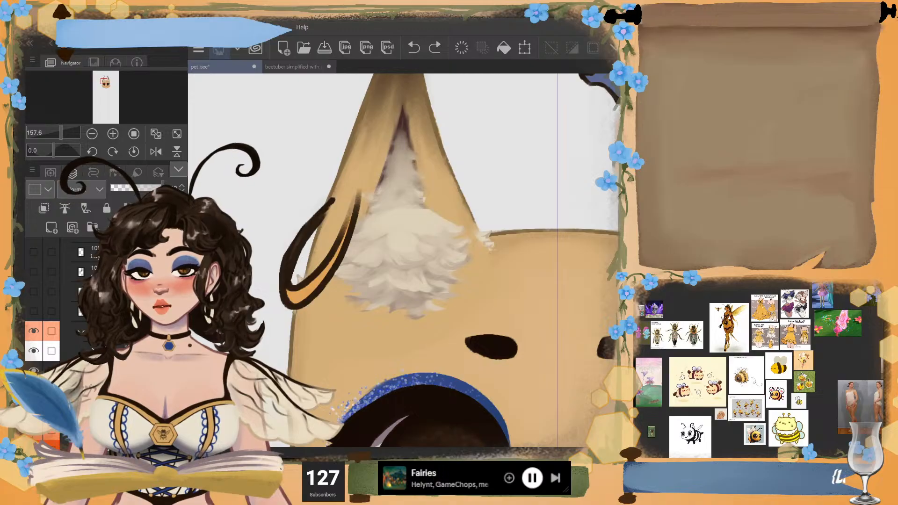
# - Restore the previous selection around the outer sides of both ears
pyautogui.scroll(-3, 403, 260)
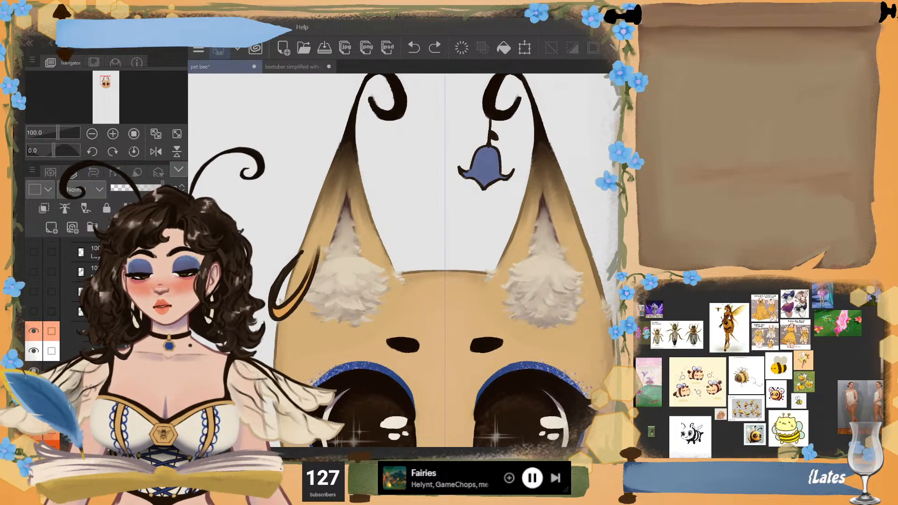
pyautogui.scroll(-1, 403, 260)
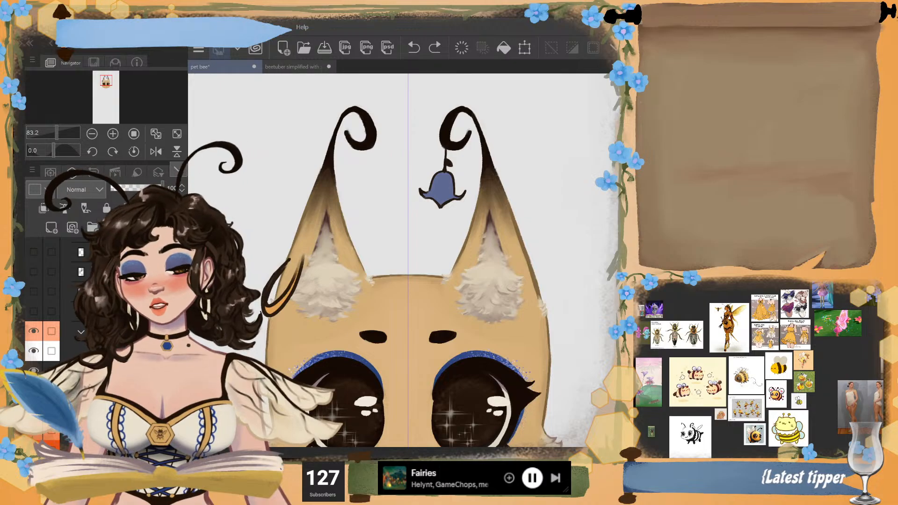
pyautogui.hotkey('ctrl', 'shift', 'd')
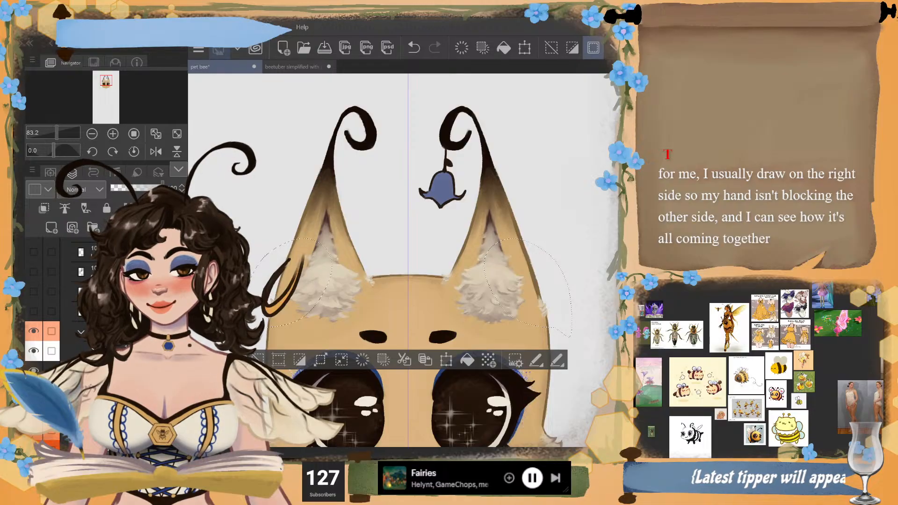
# - Clear the selection around the ears and inspect the bellflower-side ear's fur and the tuft on its outer edge
pyautogui.hotkey('ctrl', 'd')
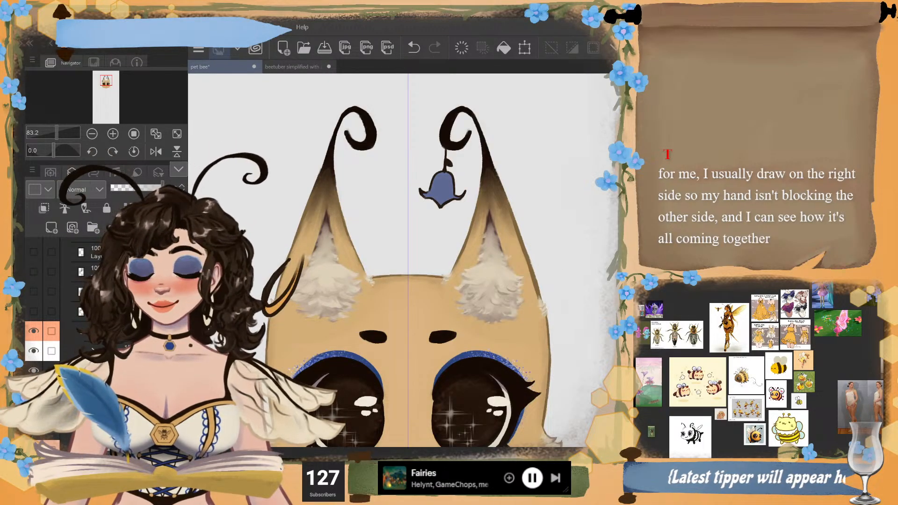
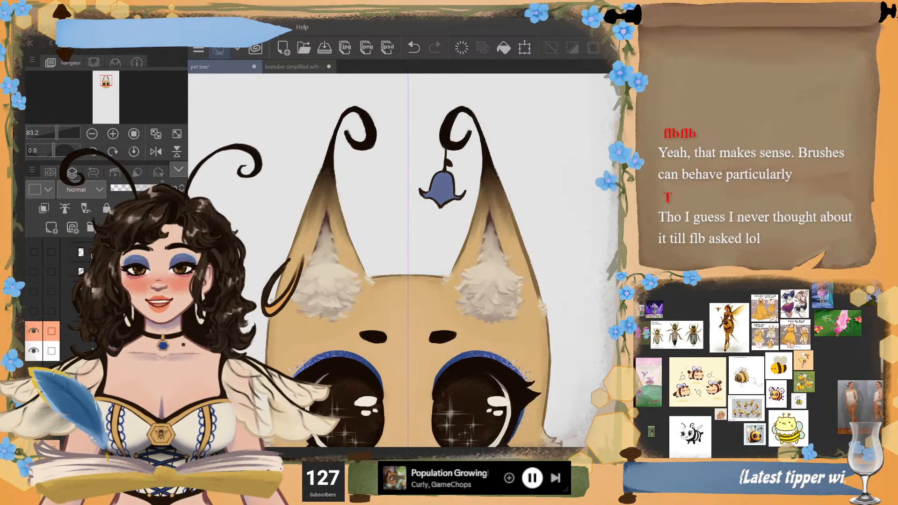
pyautogui.scroll(2, 546, 339)
pyautogui.moveTo(546, 339); pyautogui.dragTo(510, 328)
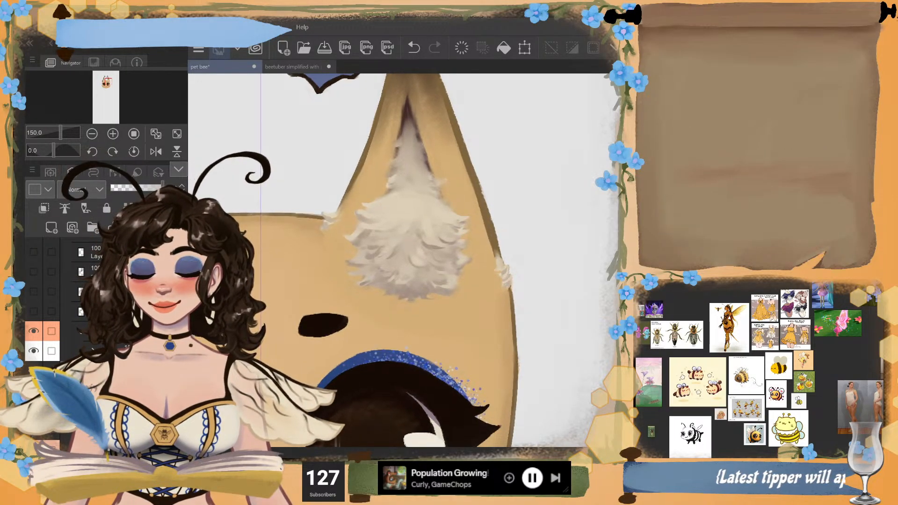
pyautogui.scroll(-2, 449, 271)
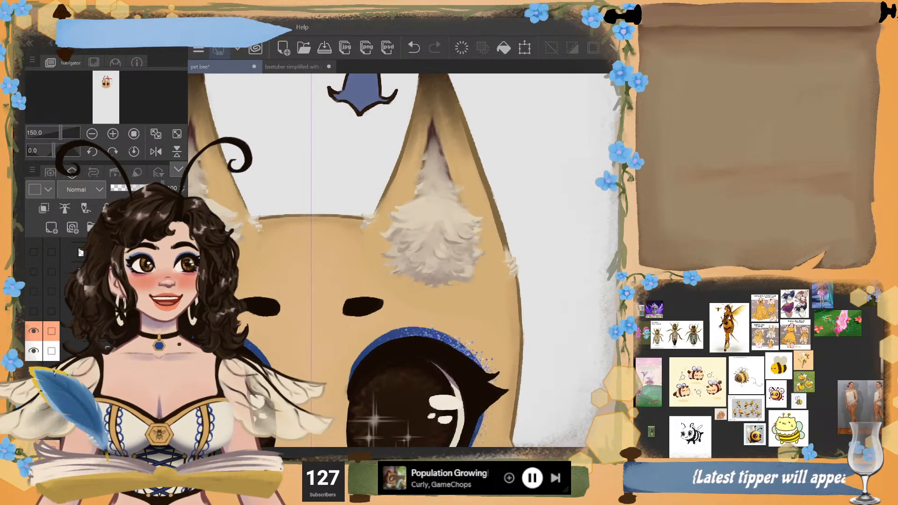
pyautogui.scroll(2, 466, 284)
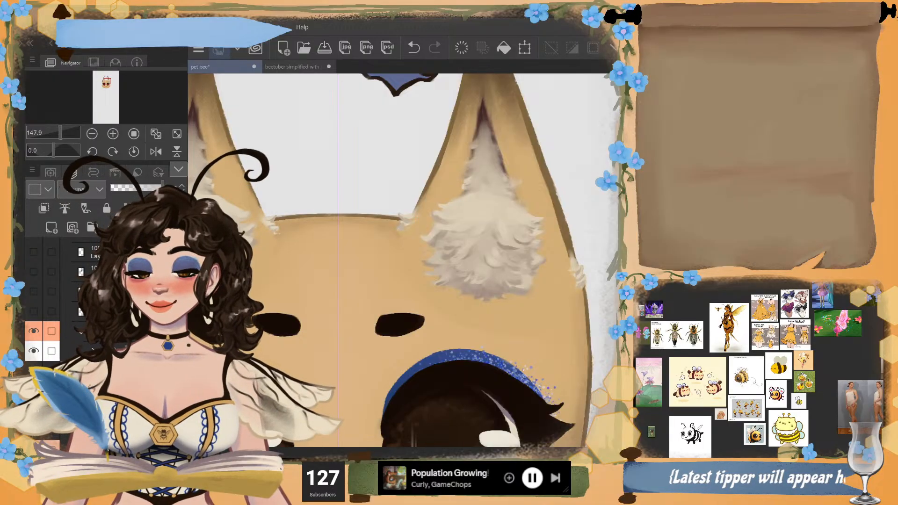
pyautogui.scroll(-2, 342, 271)
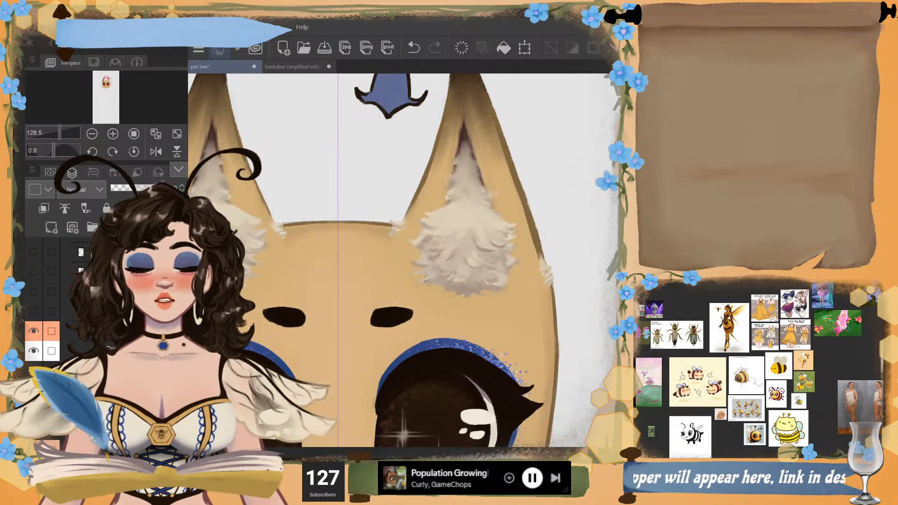
pyautogui.scroll(3, 376, 261)
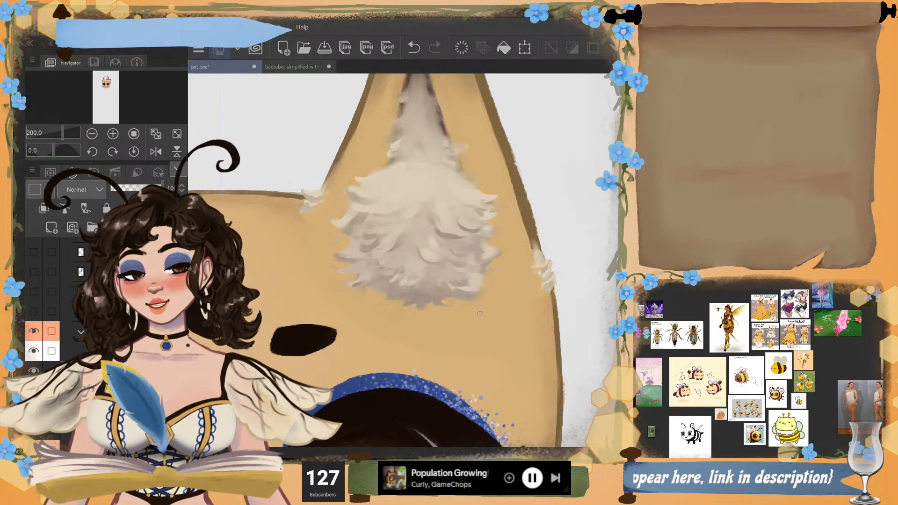
# - Try a brown test scribble with lighter strokes blended over it on the forehead below the ear fur, and undo all test strokes
pyautogui.moveTo(409, 340); pyautogui.dragTo(449, 338)
pyautogui.hotkey('ctrl', 'z')
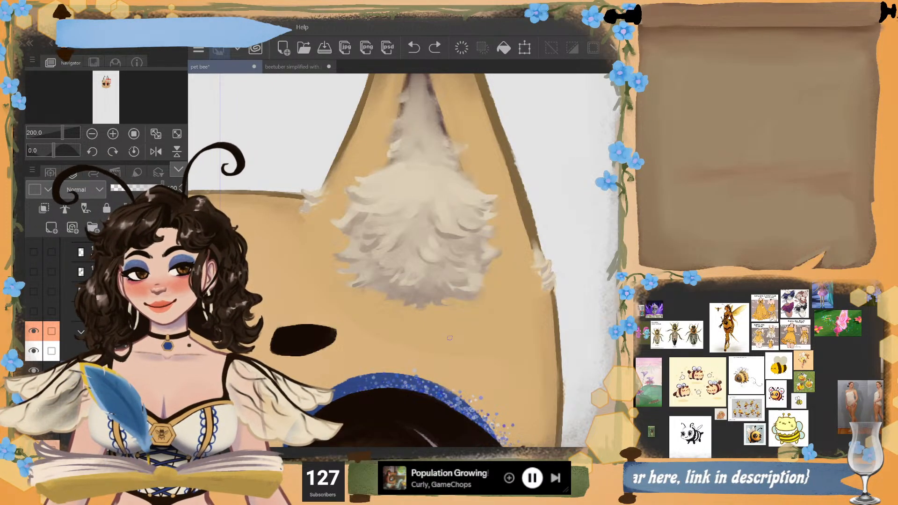
pyautogui.scroll(4, 554, 311)
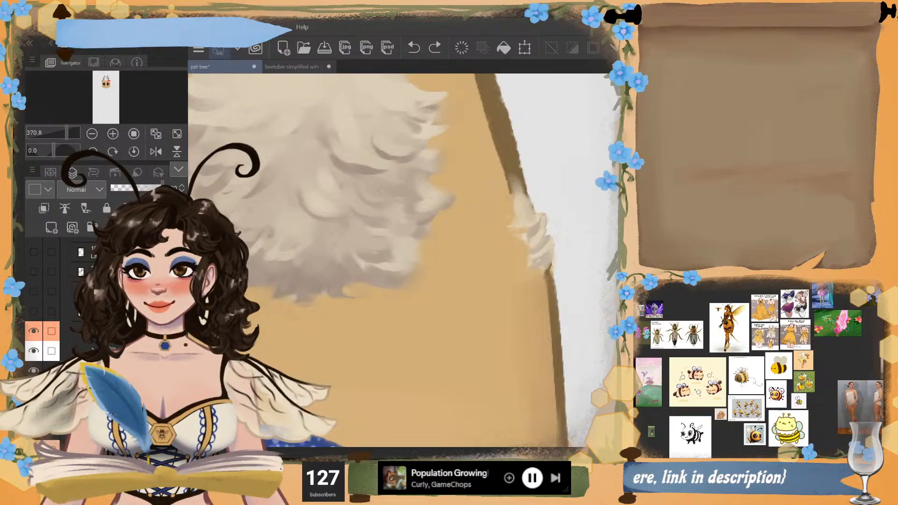
pyautogui.moveTo(368, 358)
pyautogui.mouseDown()
pyautogui.moveTo(398, 342)
pyautogui.moveTo(424, 356)
pyautogui.moveTo(443, 342)
pyautogui.mouseUp()
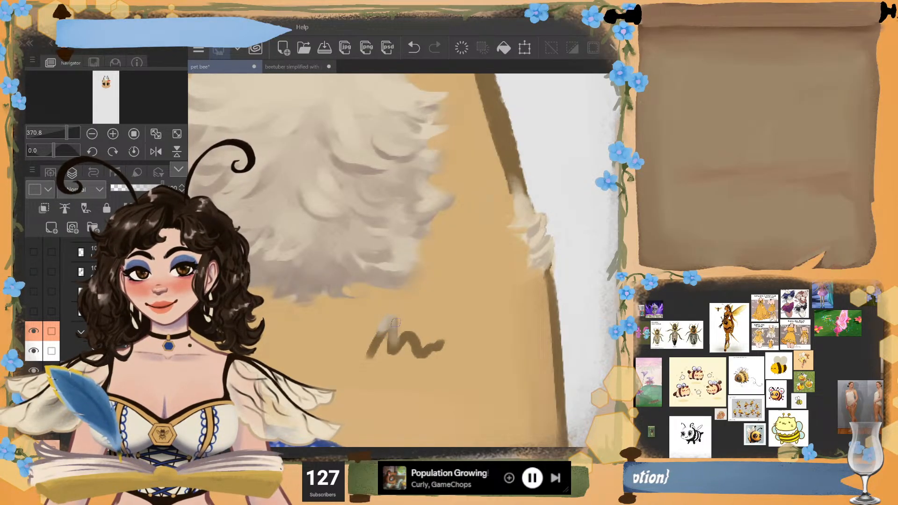
pyautogui.moveTo(395, 323)
pyautogui.mouseDown()
pyautogui.moveTo(390, 346)
pyautogui.moveTo(407, 330)
pyautogui.moveTo(400, 323)
pyautogui.moveTo(426, 344)
pyautogui.moveTo(419, 351)
pyautogui.mouseUp()
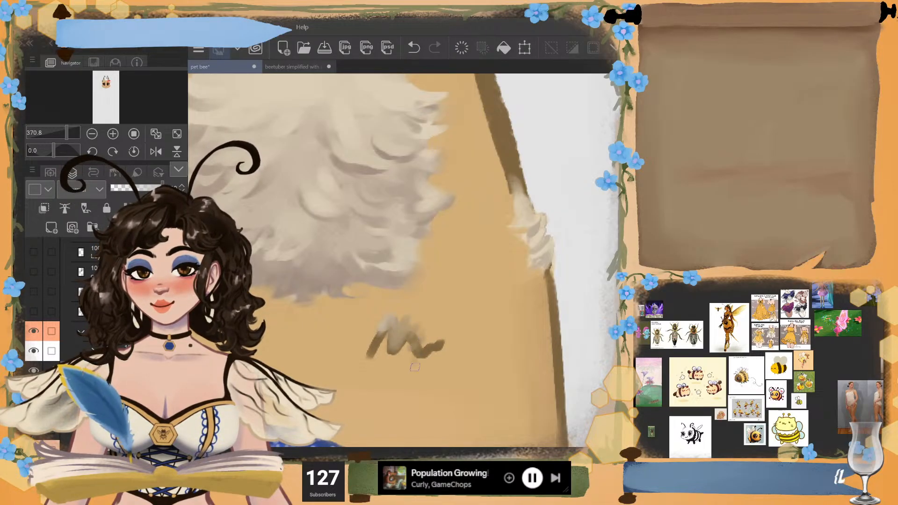
pyautogui.hotkey('ctrl', 'z')
pyautogui.hotkey('ctrl', 'z')
pyautogui.hotkey('ctrl', 'z')
pyautogui.hotkey('ctrl', 'z')
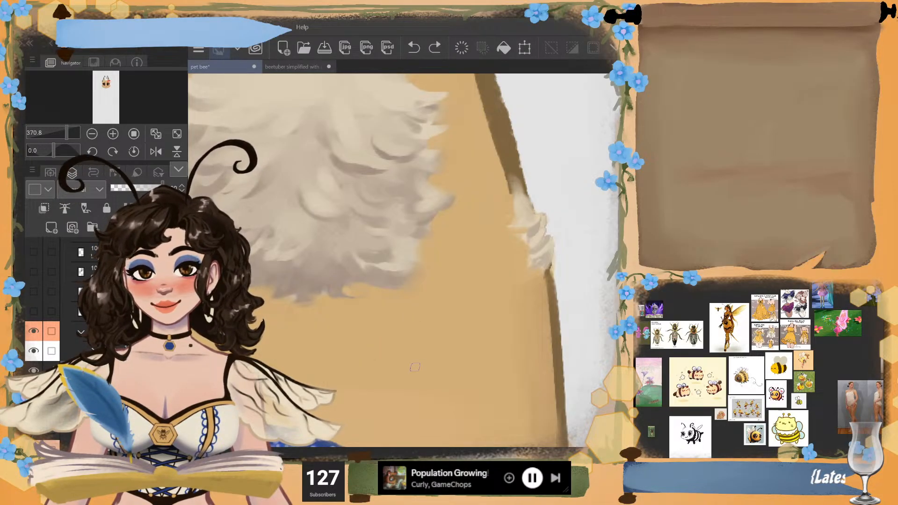
# - Examine the whole face, the eye and cheek tuft up close, and the looped ring on the other ear
pyautogui.scroll(-5, 532, 249)
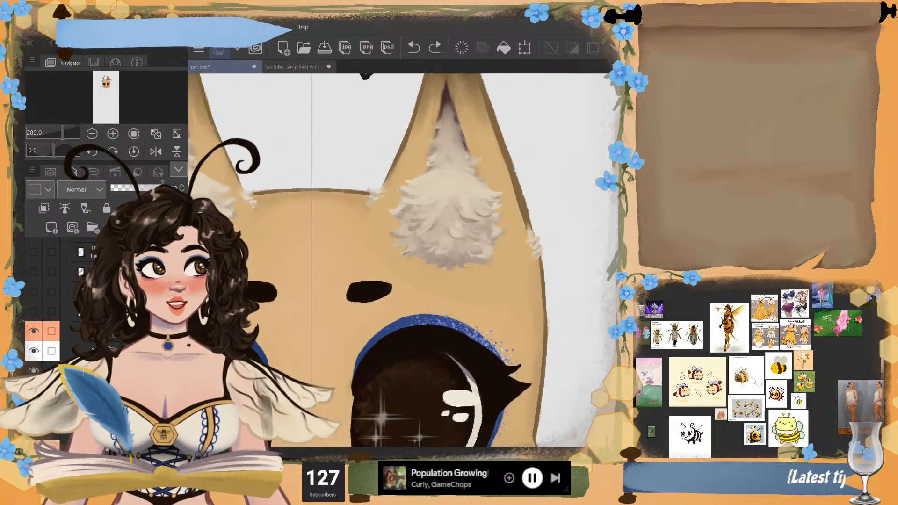
pyautogui.scroll(-4, 470, 236)
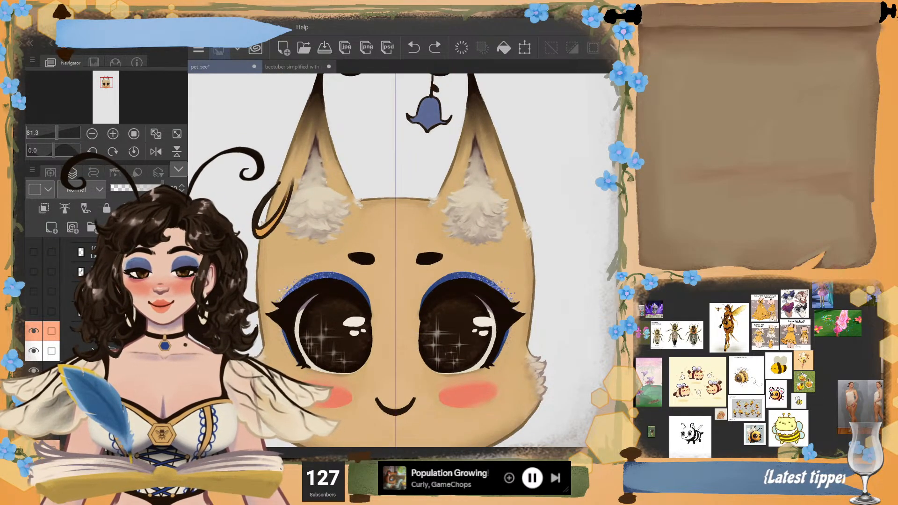
pyautogui.scroll(2, 398, 257)
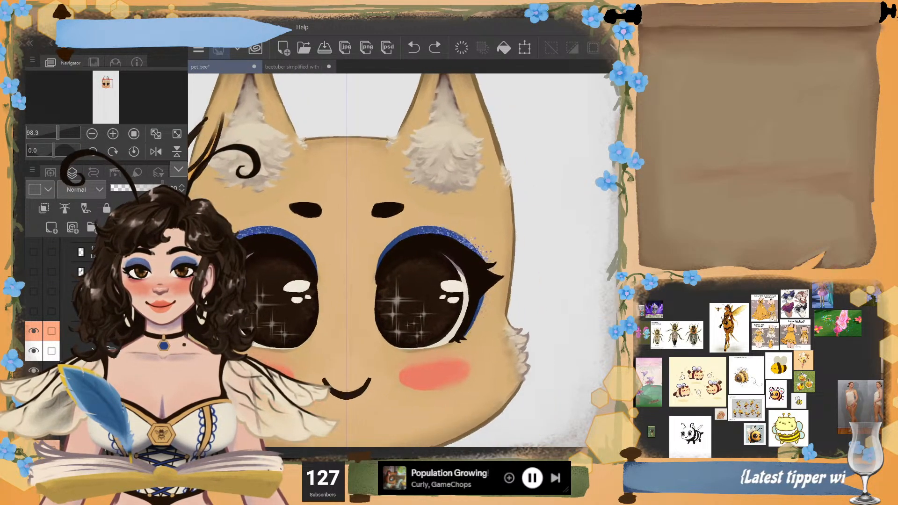
pyautogui.scroll(3, 397, 258)
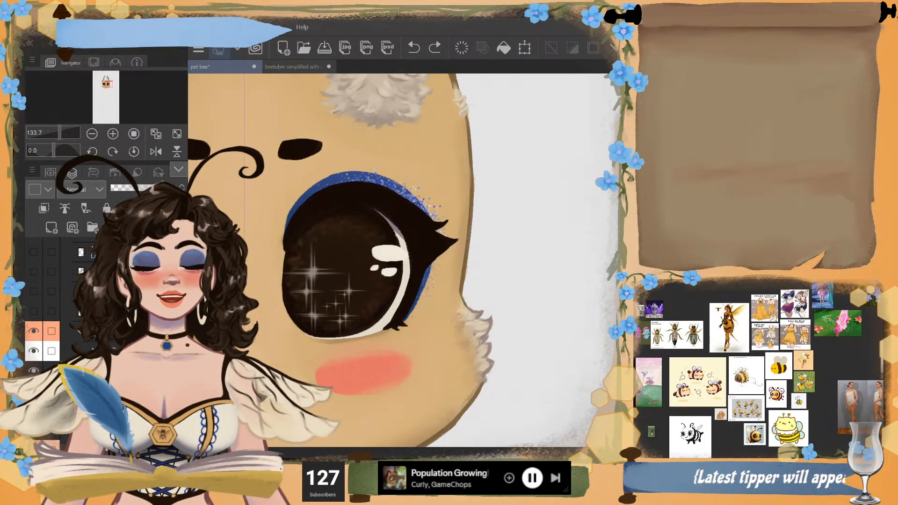
pyautogui.scroll(-1, 398, 257)
pyautogui.scroll(2, 398, 257)
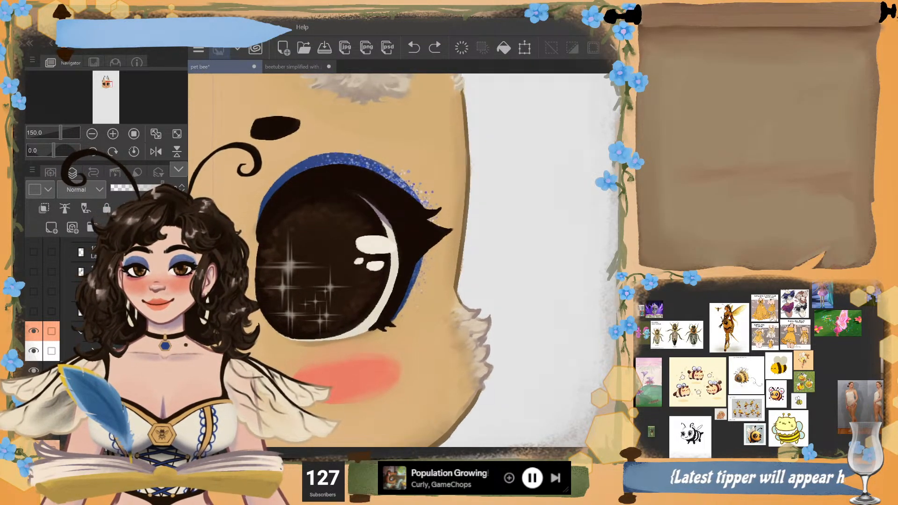
pyautogui.scroll(-4, 398, 257)
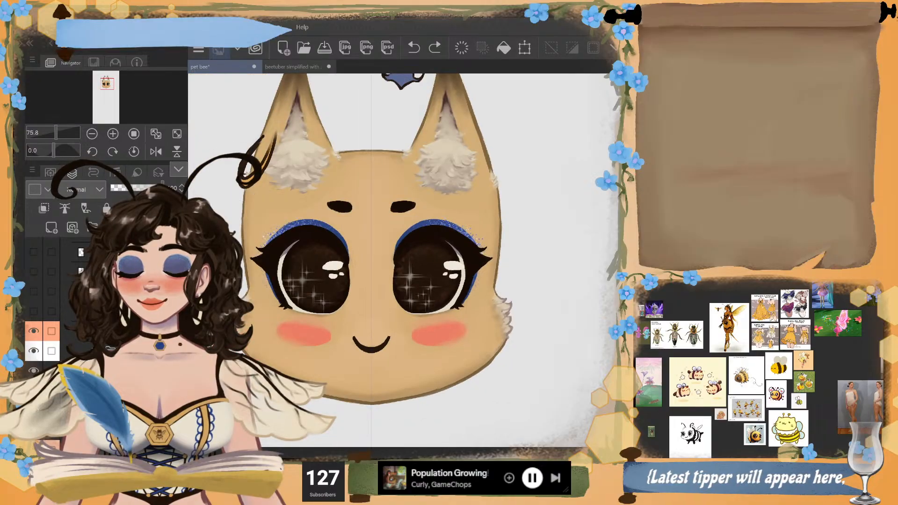
pyautogui.scroll(5, 398, 257)
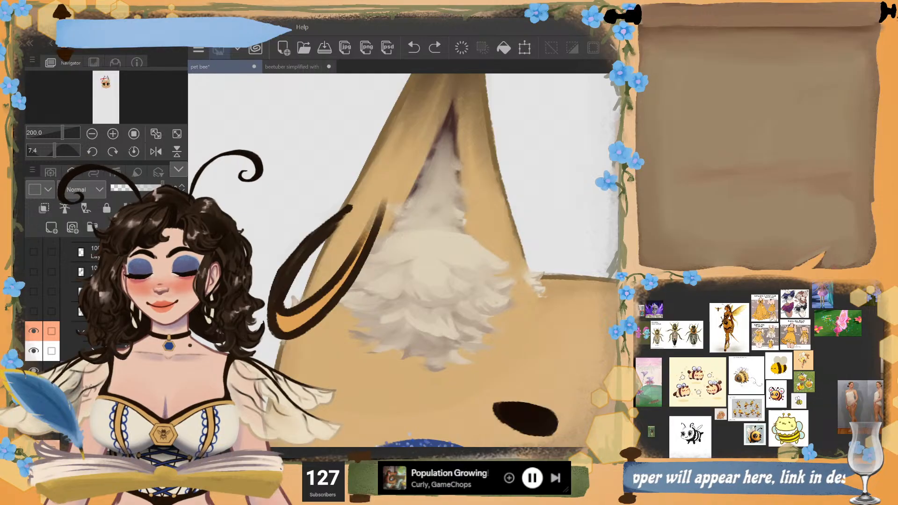
pyautogui.scroll(-4, 398, 261)
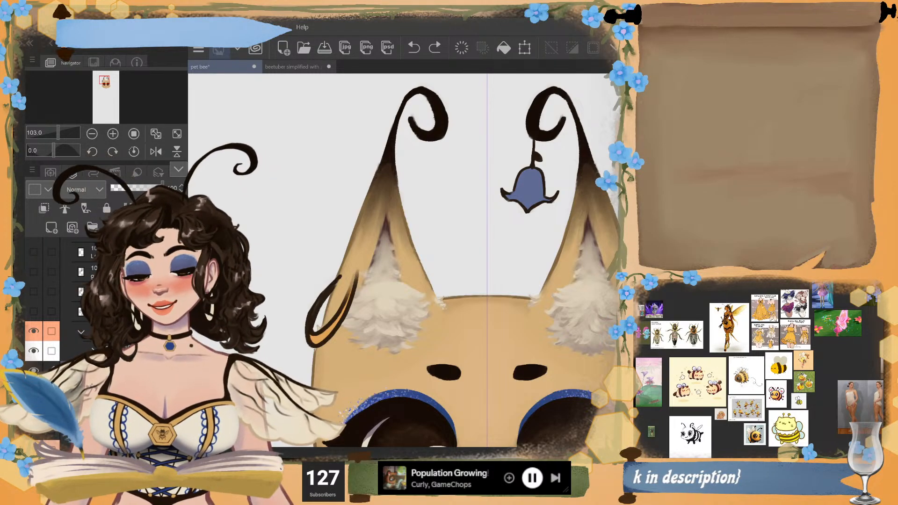
# - Check which layers hold the looped ring's dark outline and orange fill by hiding and showing them again
pyautogui.press('Delete')
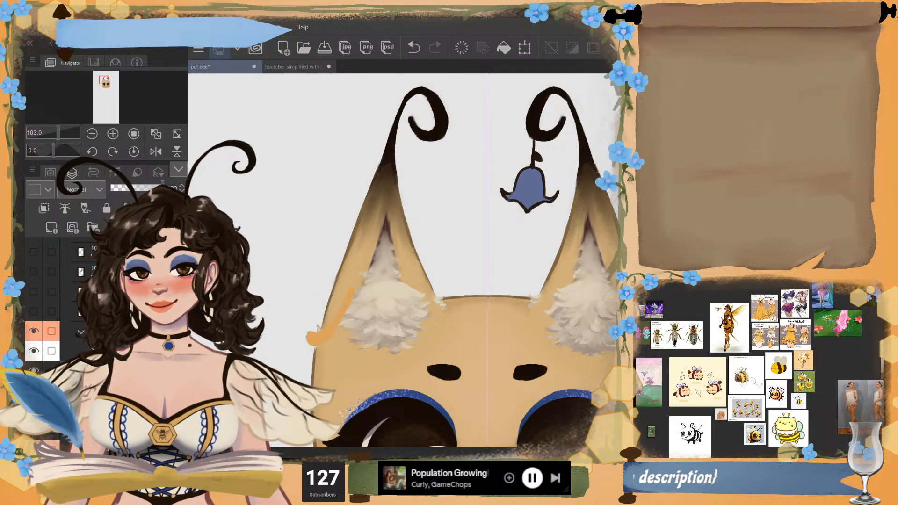
pyautogui.moveTo(340, 277); pyautogui.dragTo(356, 272)
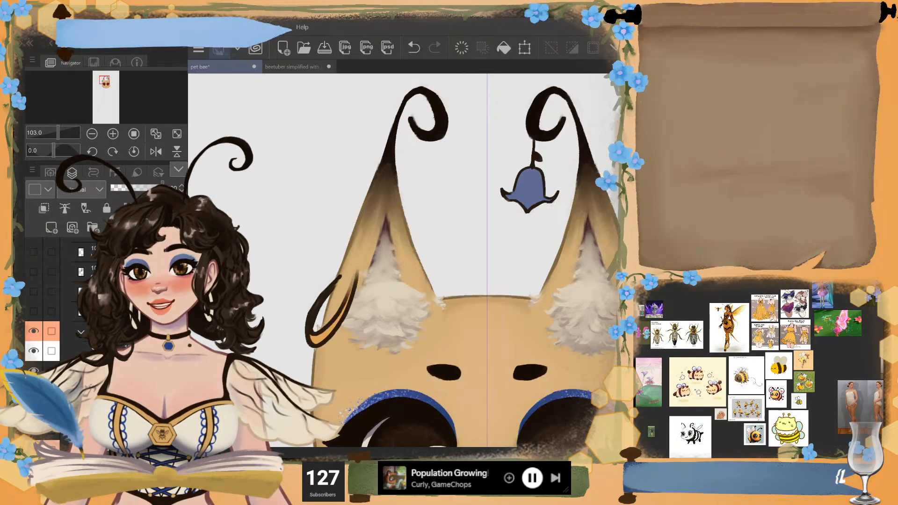
pyautogui.scroll(-3, 51, 327)
pyautogui.click(34, 336)
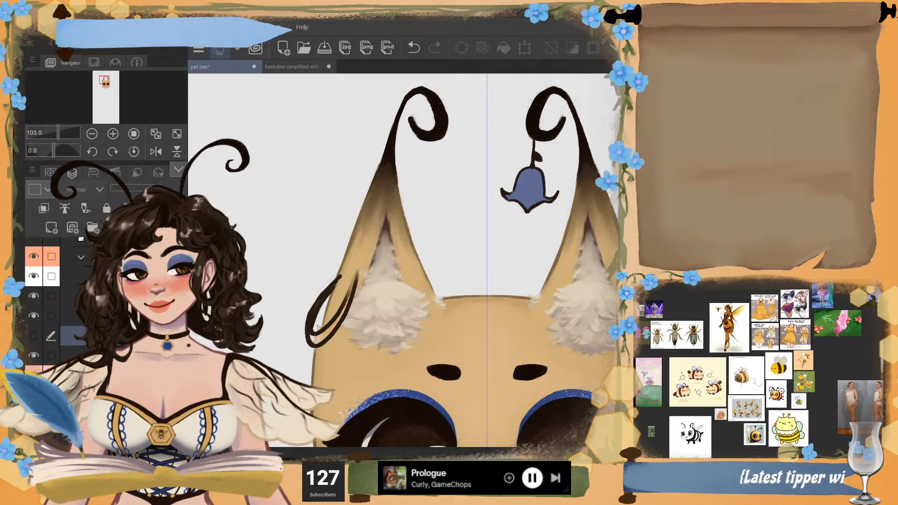
pyautogui.click(34, 336)
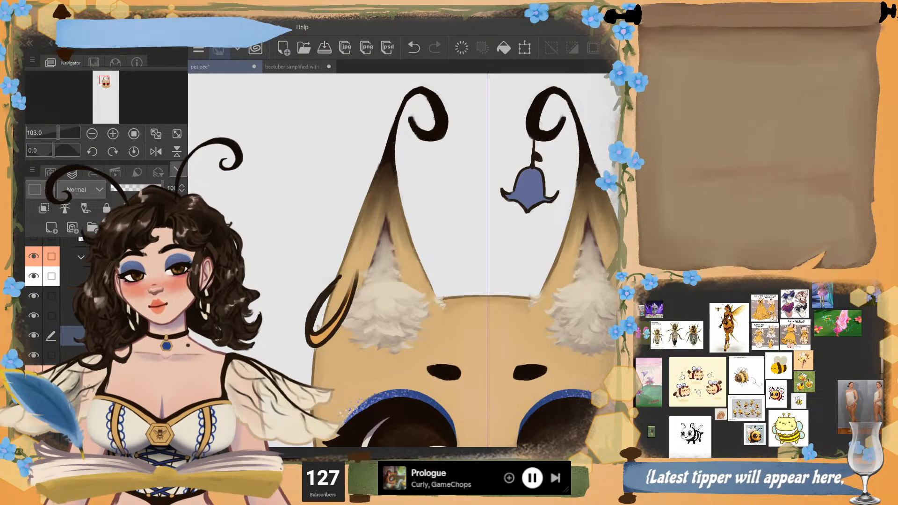
# - Thin the looped ring's dark outer line and trim its upper end so it tucks behind the ear's edge
pyautogui.click(107, 316)
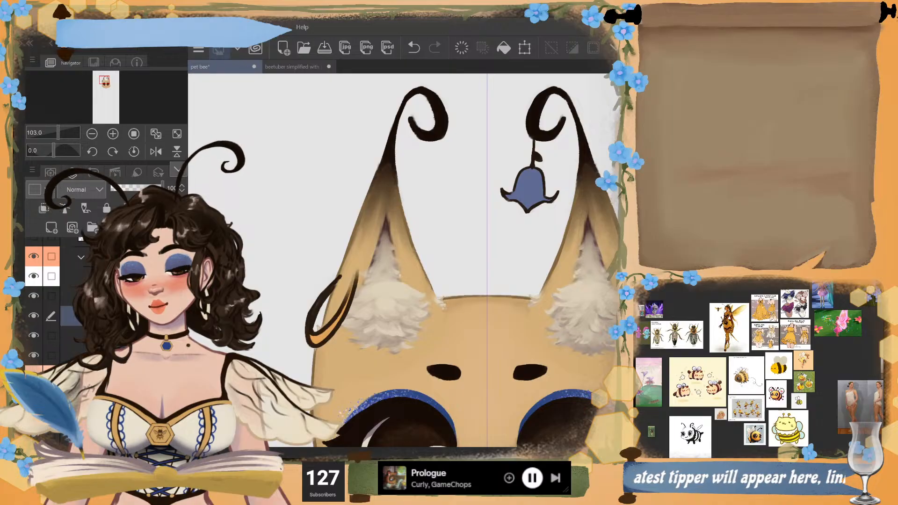
pyautogui.click(108, 355)
pyautogui.scroll(4, 331, 343)
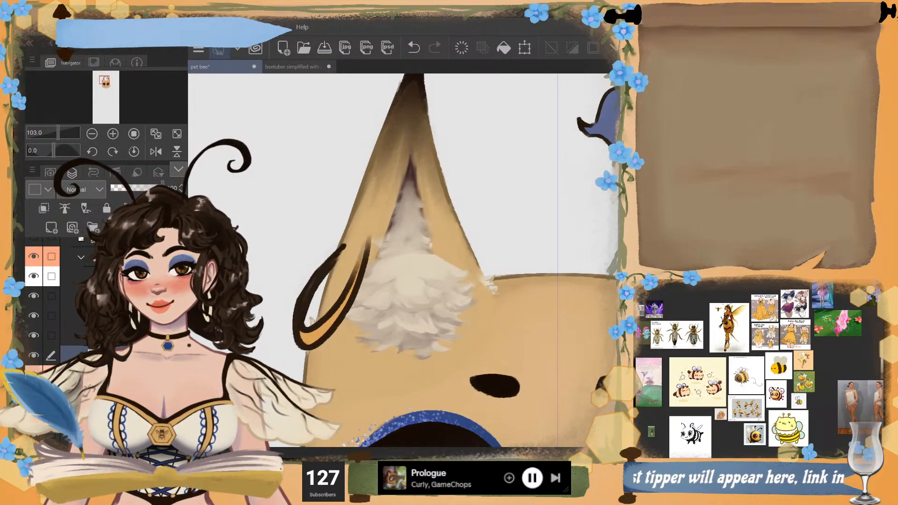
pyautogui.scroll(2, 374, 297)
pyautogui.click(108, 336)
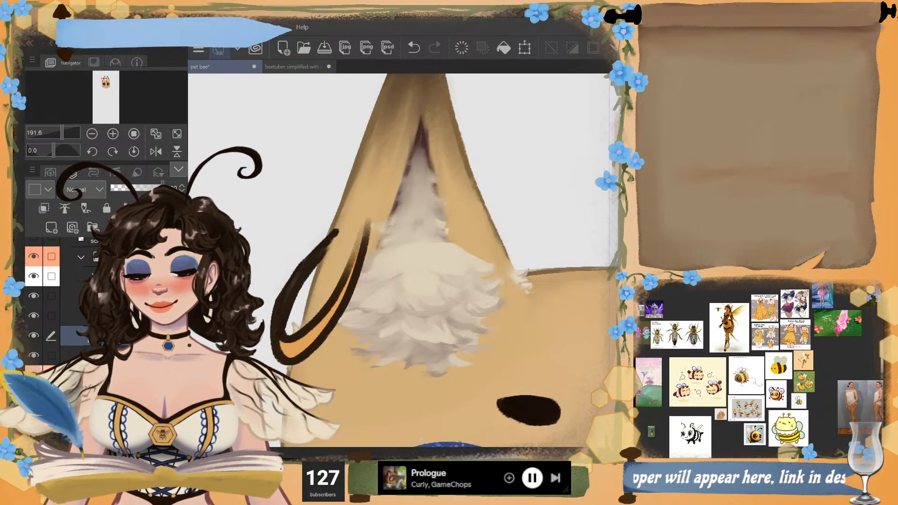
pyautogui.moveTo(321, 236); pyautogui.dragTo(264, 315)
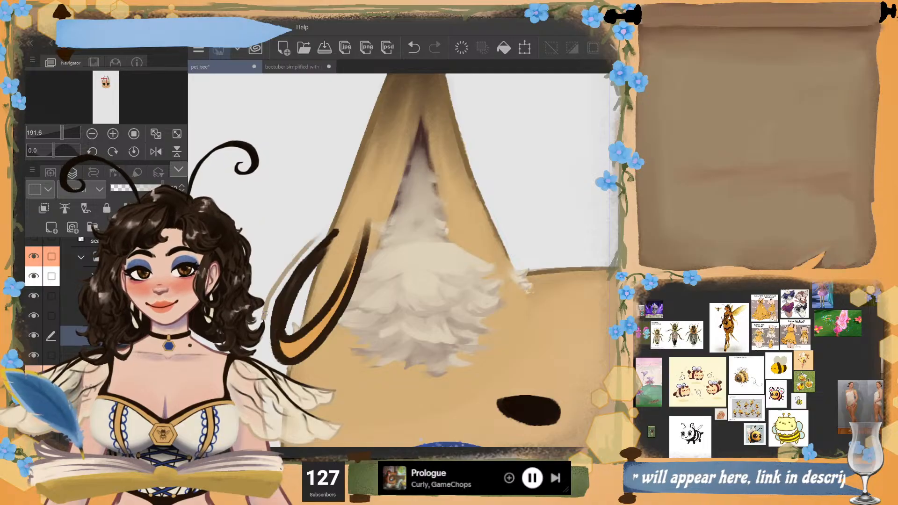
pyautogui.hotkey('ctrl', 'z')
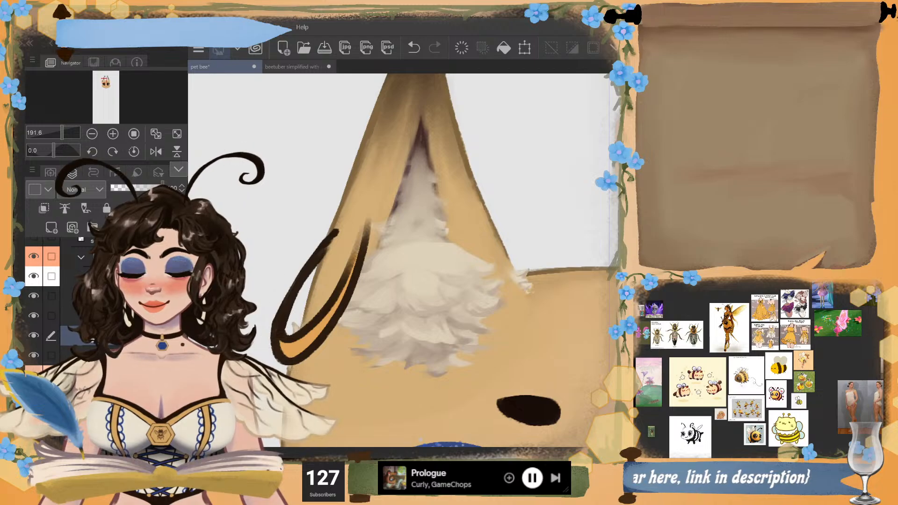
pyautogui.hotkey('ctrl', 'z')
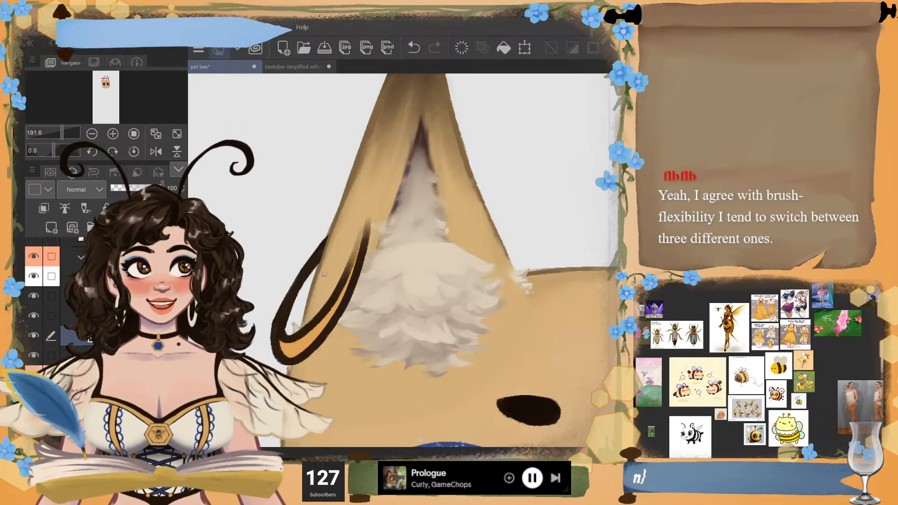
# - Paint orange over the dark lines of the looped ring's front band to widen its orange surface
pyautogui.moveTo(370, 252); pyautogui.dragTo(371, 210)
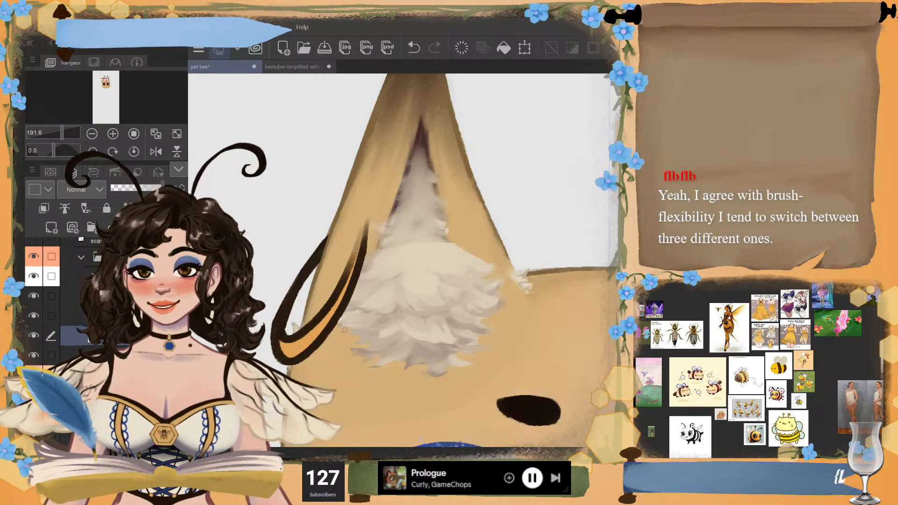
pyautogui.moveTo(367, 249); pyautogui.dragTo(355, 293)
pyautogui.hotkey('ctrl', 'z')
pyautogui.moveTo(367, 245); pyautogui.dragTo(358, 289)
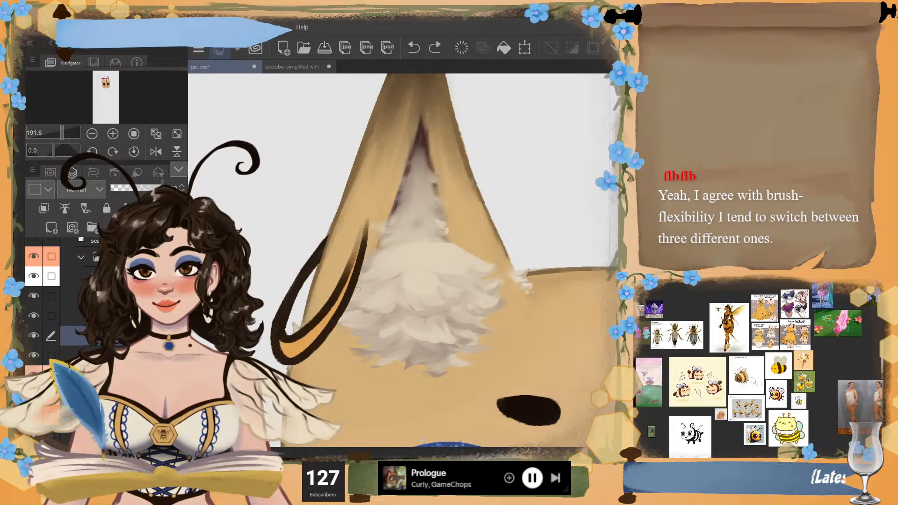
pyautogui.moveTo(346, 337); pyautogui.dragTo(344, 343)
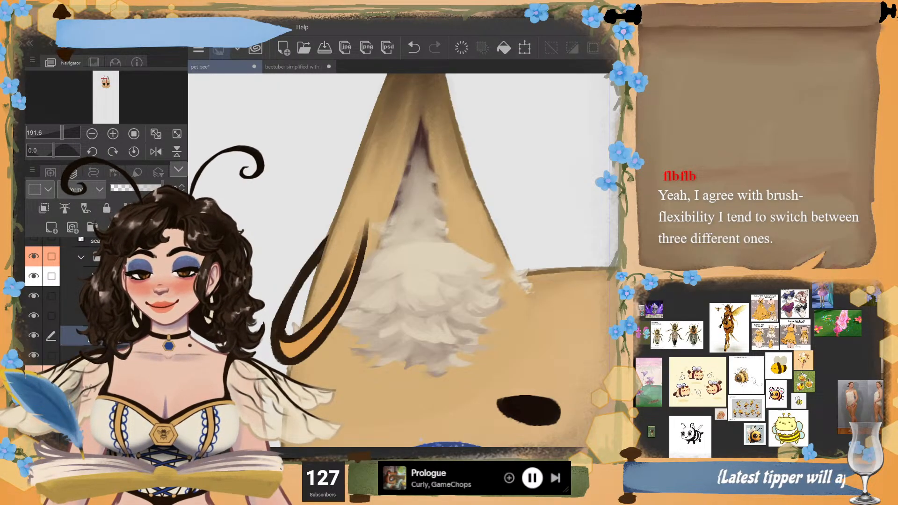
pyautogui.moveTo(353, 270)
pyautogui.mouseDown()
pyautogui.moveTo(315, 328)
pyautogui.moveTo(322, 324)
pyautogui.moveTo(348, 281)
pyautogui.moveTo(302, 338)
pyautogui.moveTo(359, 261)
pyautogui.moveTo(309, 344)
pyautogui.moveTo(356, 265)
pyautogui.moveTo(318, 333)
pyautogui.mouseUp()
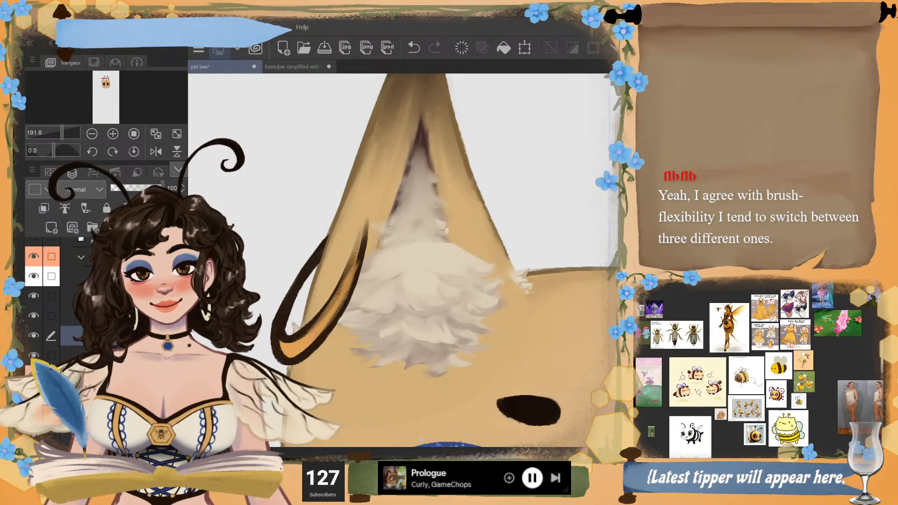
pyautogui.moveTo(340, 303)
pyautogui.mouseDown()
pyautogui.moveTo(301, 341)
pyautogui.moveTo(278, 339)
pyautogui.moveTo(283, 348)
pyautogui.moveTo(322, 328)
pyautogui.moveTo(277, 336)
pyautogui.moveTo(347, 303)
pyautogui.moveTo(276, 337)
pyautogui.moveTo(342, 308)
pyautogui.moveTo(293, 357)
pyautogui.moveTo(337, 304)
pyautogui.moveTo(311, 341)
pyautogui.moveTo(331, 316)
pyautogui.mouseUp()
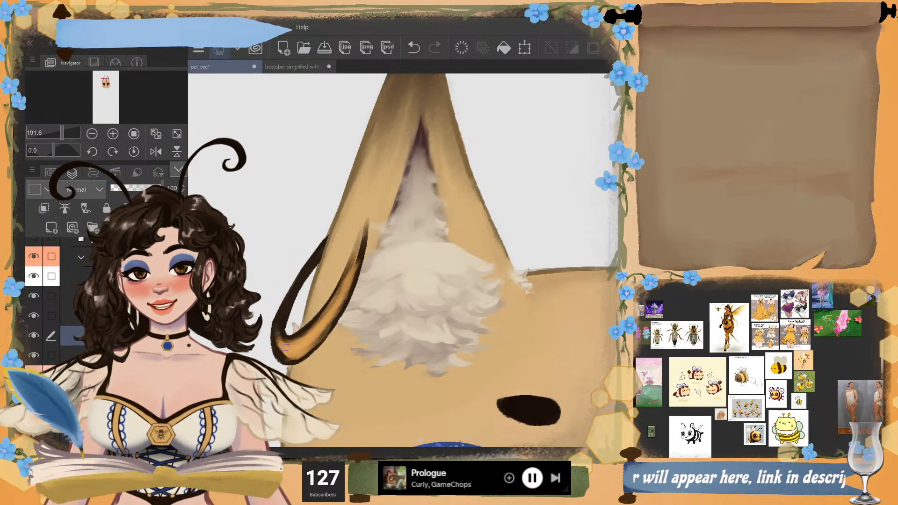
# - Extend the orange around the ring's lower bend and blend it along the front band's inner and outer edges
pyautogui.moveTo(285, 347); pyautogui.dragTo(351, 286)
pyautogui.moveTo(314, 333); pyautogui.dragTo(309, 343)
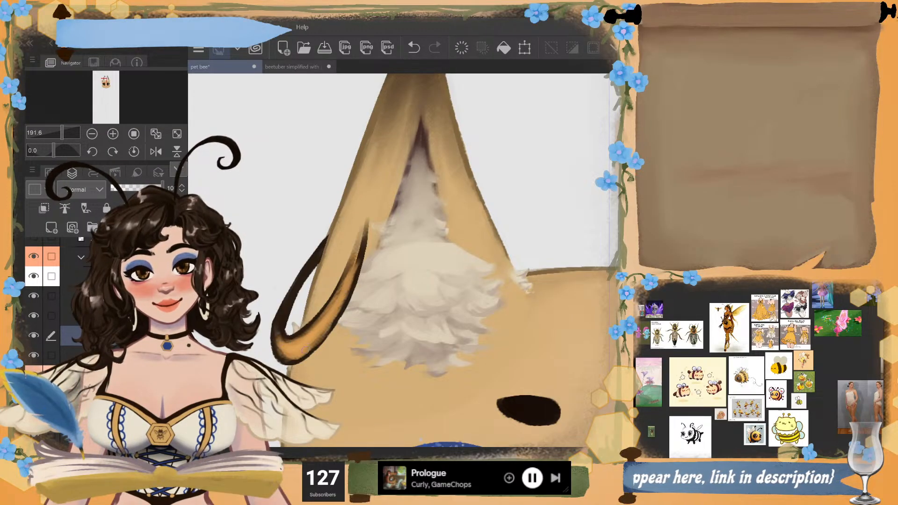
pyautogui.moveTo(340, 291); pyautogui.dragTo(342, 305)
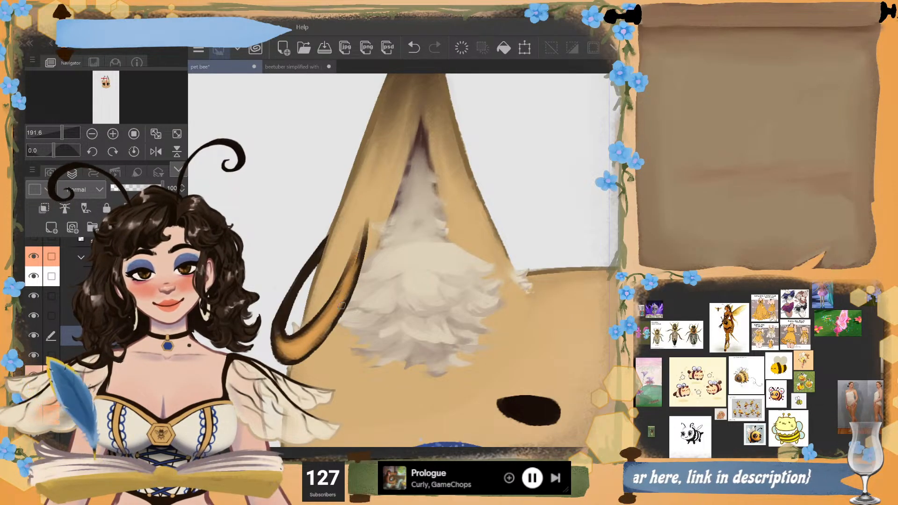
pyautogui.moveTo(361, 236); pyautogui.dragTo(331, 321)
pyautogui.moveTo(349, 290); pyautogui.dragTo(328, 327)
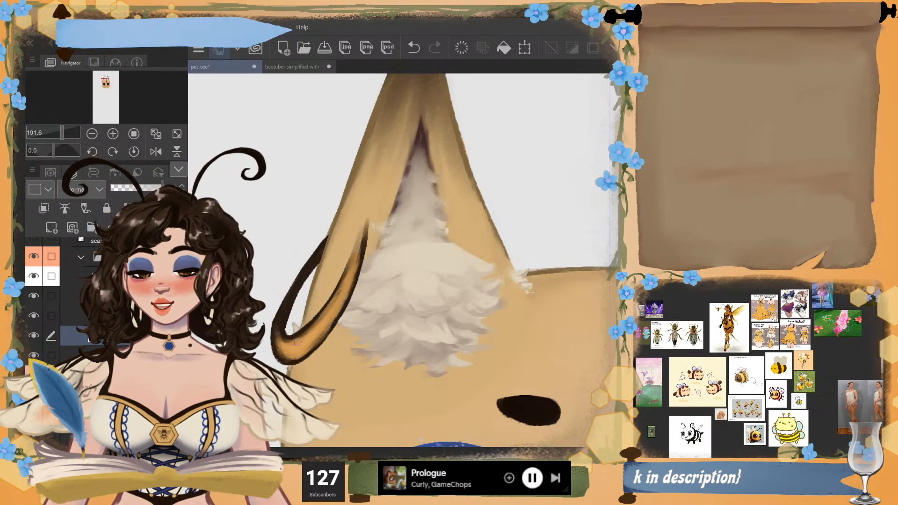
# - Rework the ring's dark rear band, smoothing its contour and tidying its upper end at the ear's edge
pyautogui.moveTo(283, 318)
pyautogui.mouseDown()
pyautogui.moveTo(311, 262)
pyautogui.moveTo(279, 341)
pyautogui.mouseUp()
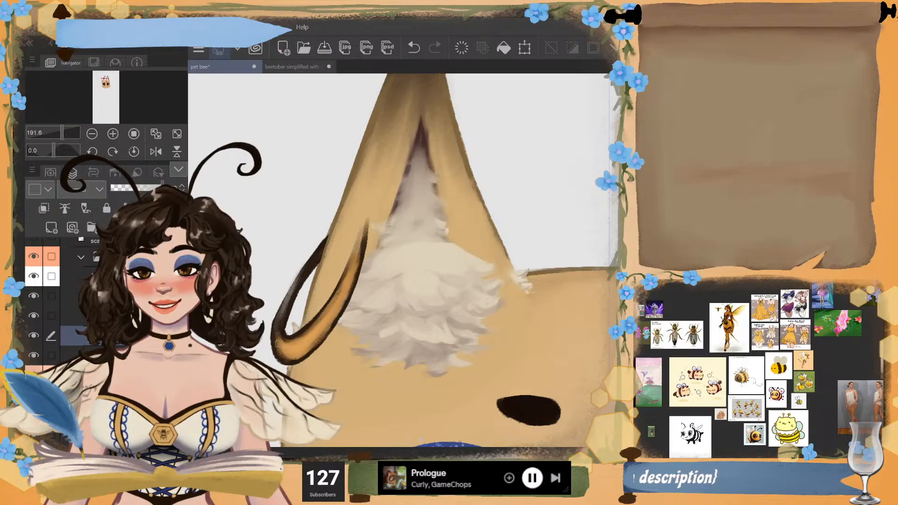
pyautogui.hotkey('ctrl', 'z')
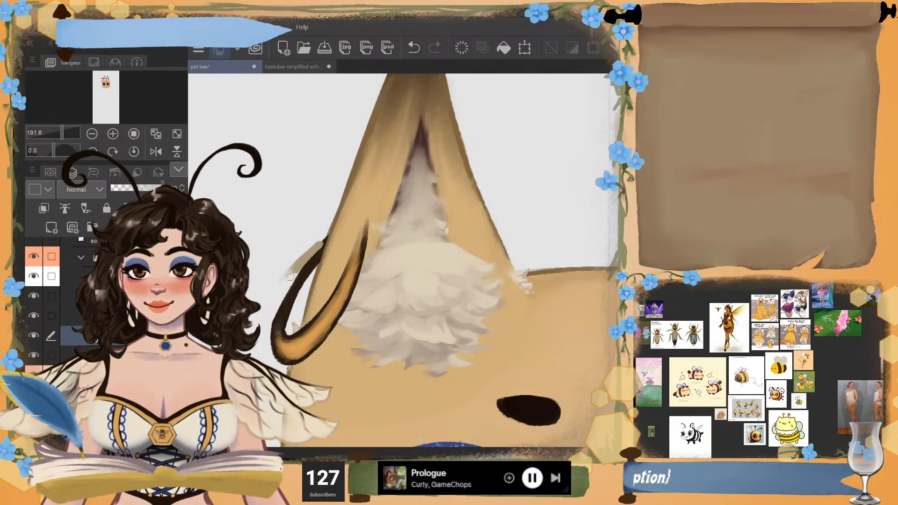
pyautogui.hotkey('ctrl', 'z')
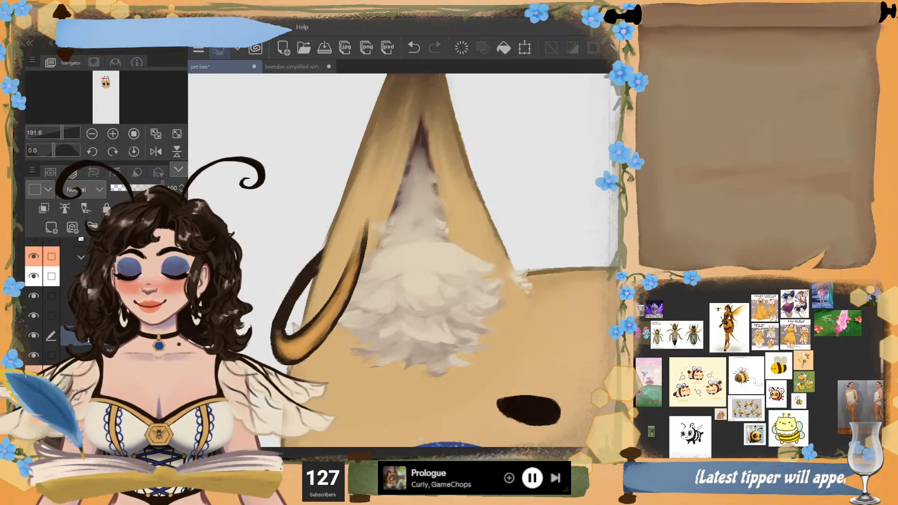
pyautogui.hotkey('ctrl', 'z')
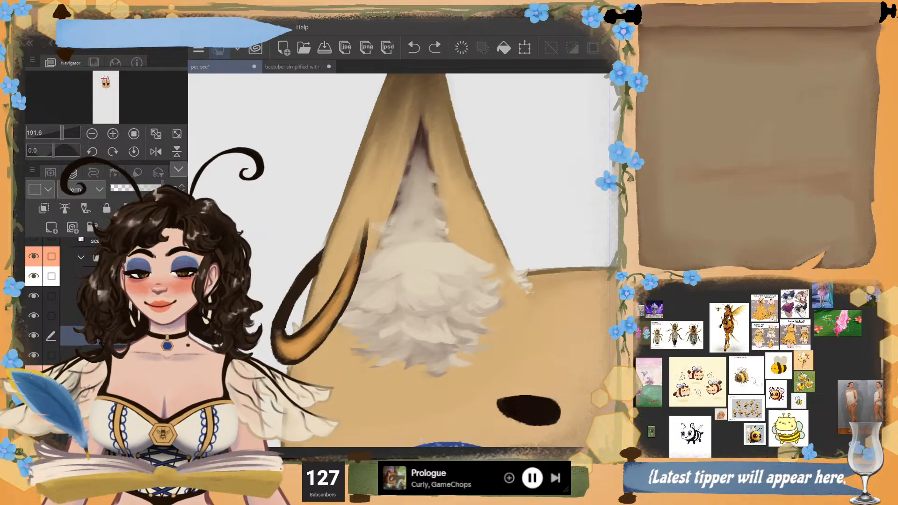
pyautogui.moveTo(327, 248); pyautogui.dragTo(315, 280)
pyautogui.hotkey('ctrl', 'e')
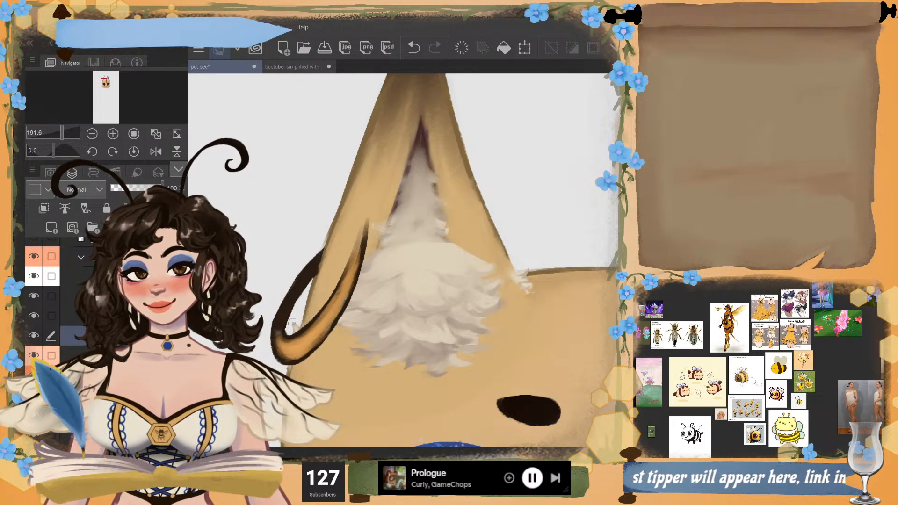
# - Try orange strokes along the ring's dark rear band and lower inner edge, and undo them
pyautogui.keyDown('alt'); pyautogui.click(303, 344); pyautogui.keyUp('alt')
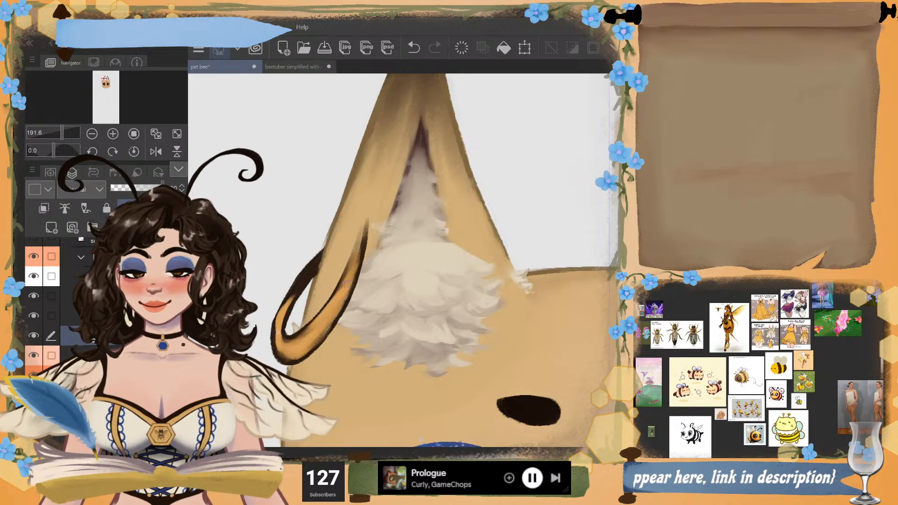
pyautogui.hotkey('ctrl', 'z')
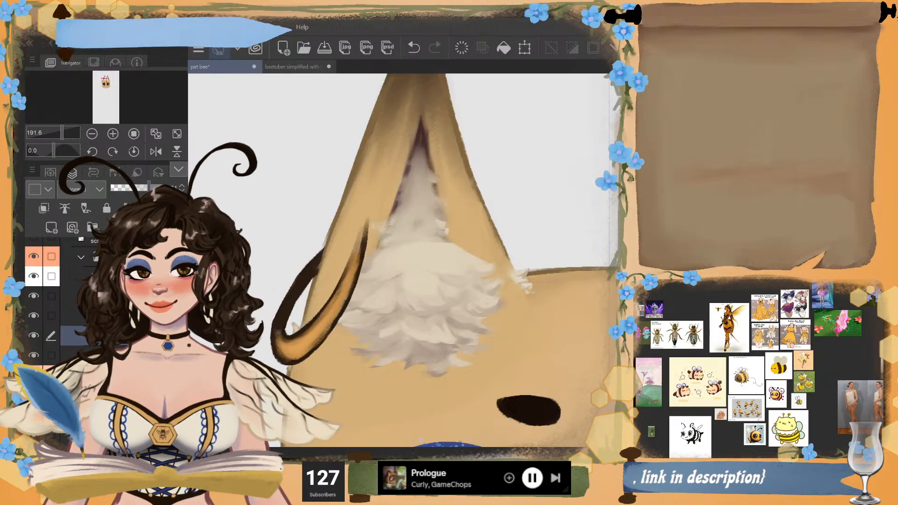
pyautogui.hotkey('ctrl', 'y')
pyautogui.moveTo(146, 188); pyautogui.dragTo(197, 187)
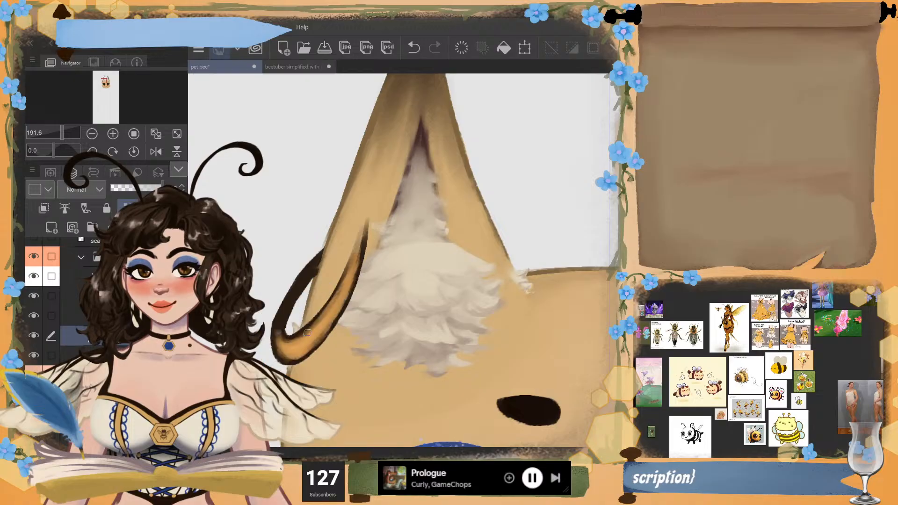
# - Recolour the ring's remaining dark areas orange and shade the lower bend and the inside of the rear band with soft brown
pyautogui.click(504, 47)
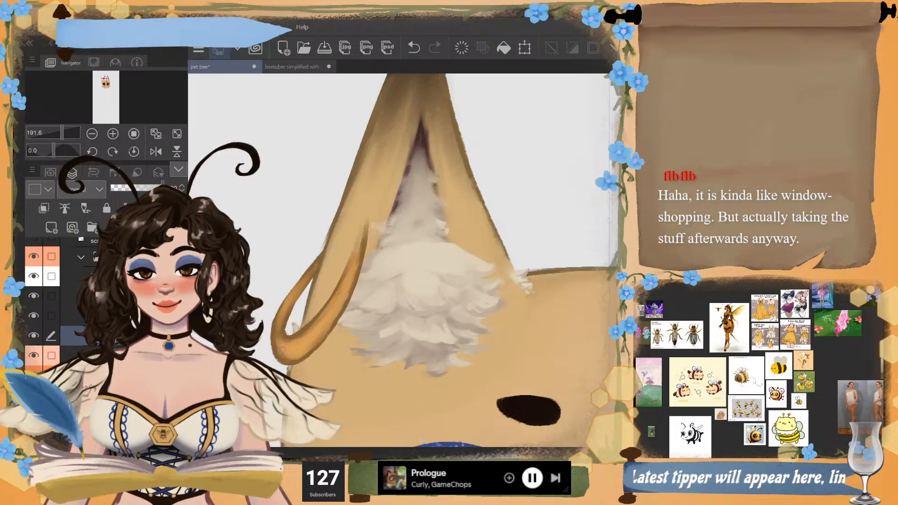
pyautogui.moveTo(362, 257); pyautogui.dragTo(330, 329)
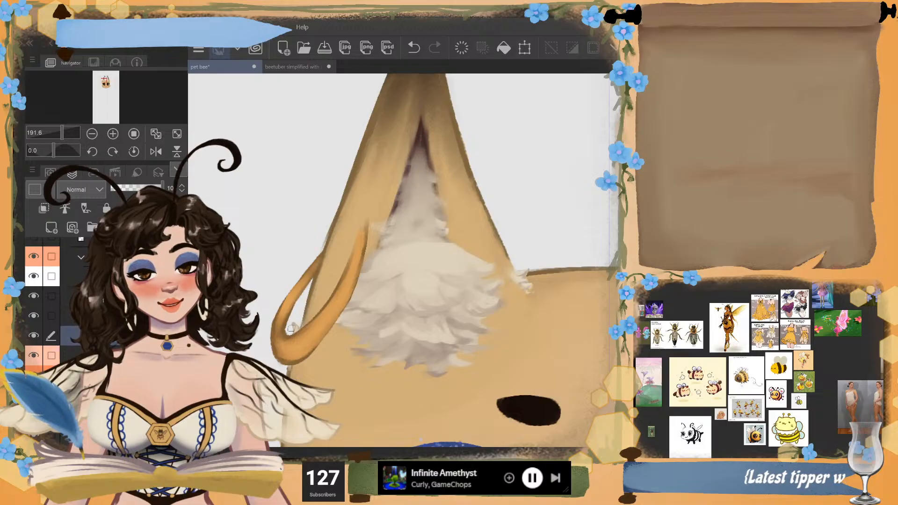
pyautogui.hotkey('ctrl', 'z')
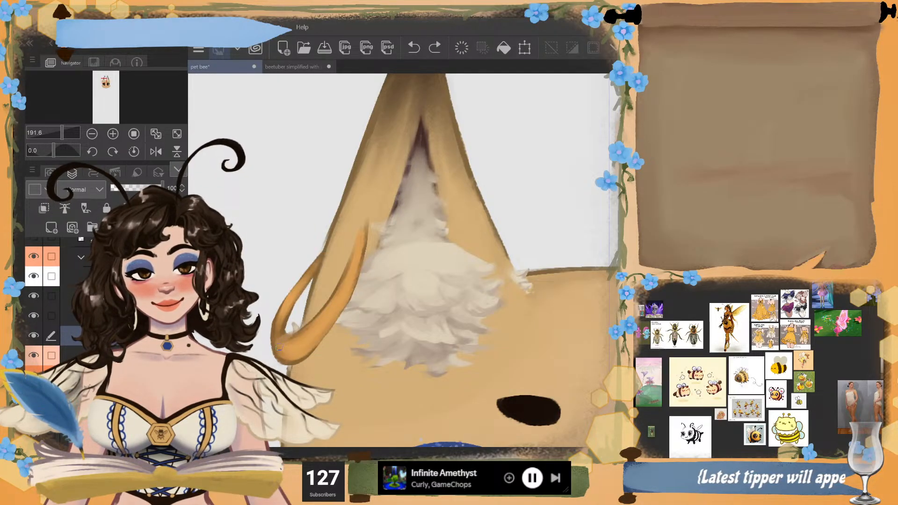
pyautogui.moveTo(300, 330); pyautogui.dragTo(284, 335)
pyautogui.hotkey('ctrl', 'z')
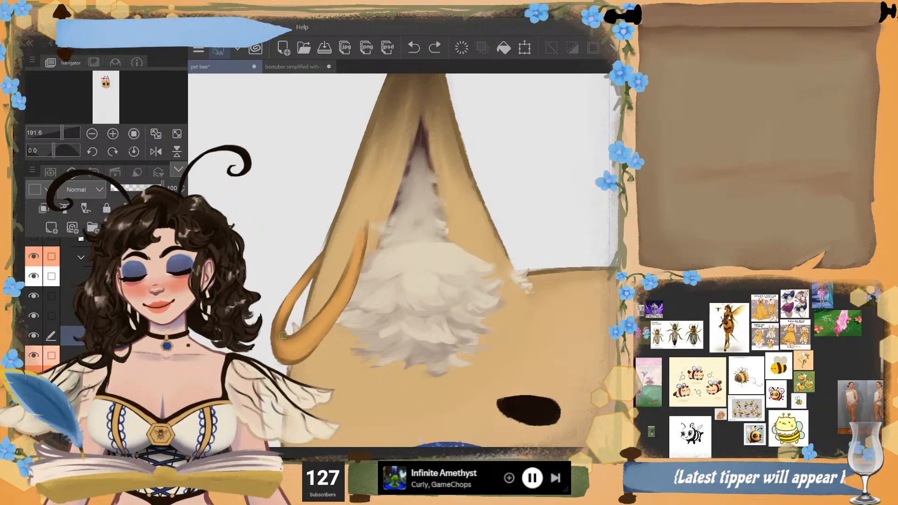
pyautogui.moveTo(304, 292); pyautogui.dragTo(286, 332)
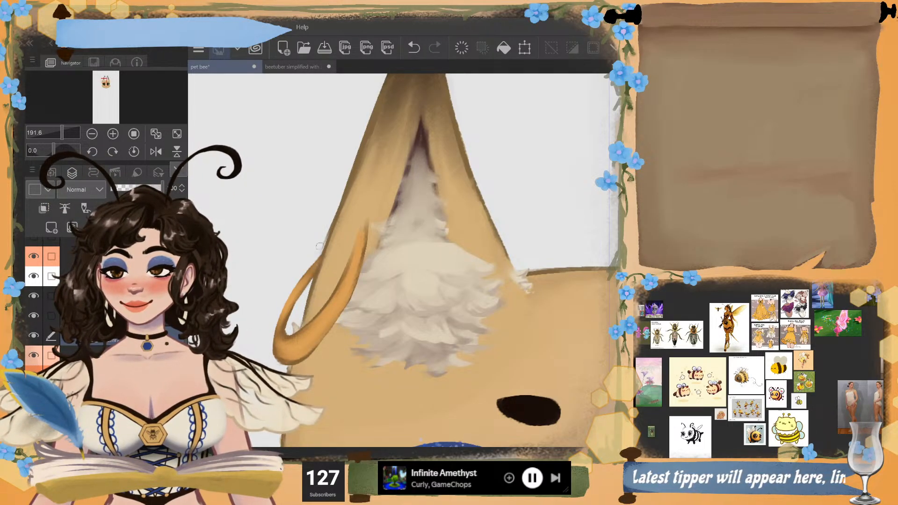
# - Thicken the ring's front band with orange sampled from it and darken the rear band with brown
pyautogui.hotkey('ctrl', '-')
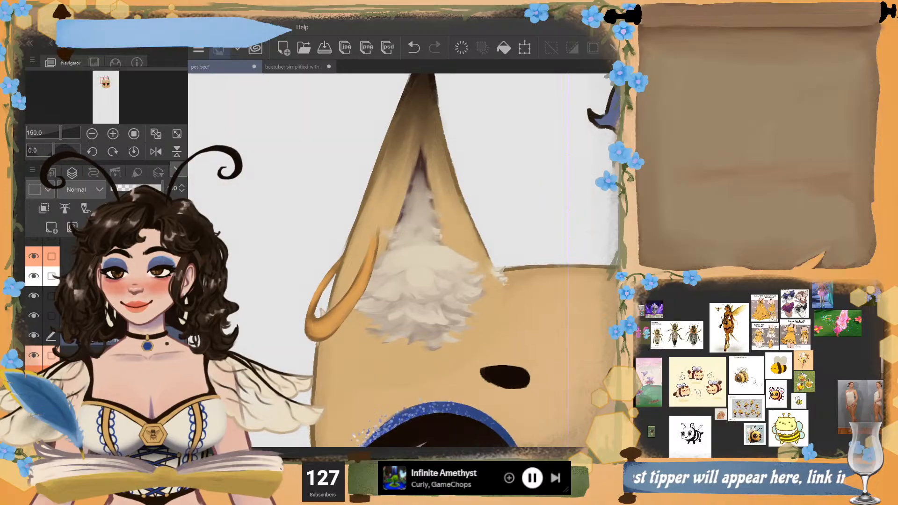
pyautogui.scroll(3, 428, 322)
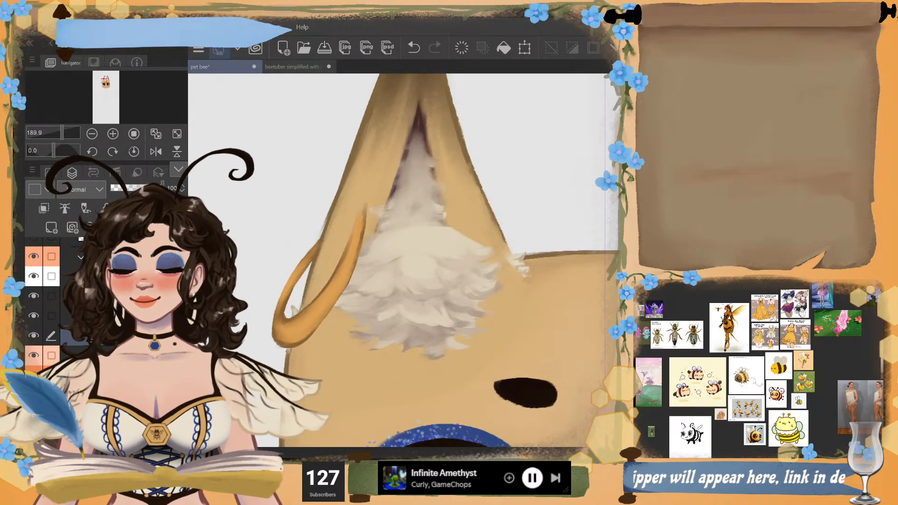
pyautogui.keyDown('alt'); pyautogui.click(339, 288); pyautogui.keyUp('alt')
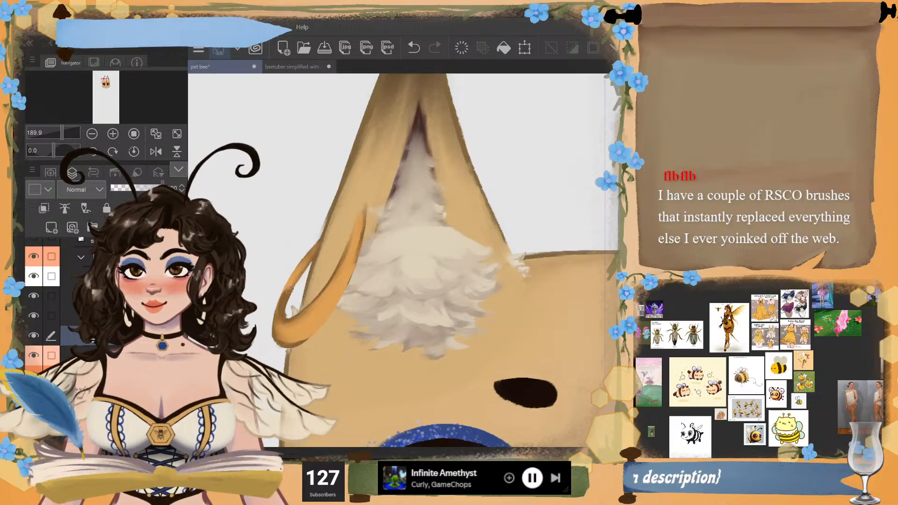
pyautogui.hotkey('ctrl', 'z')
pyautogui.hotkey('ctrl', 'y')
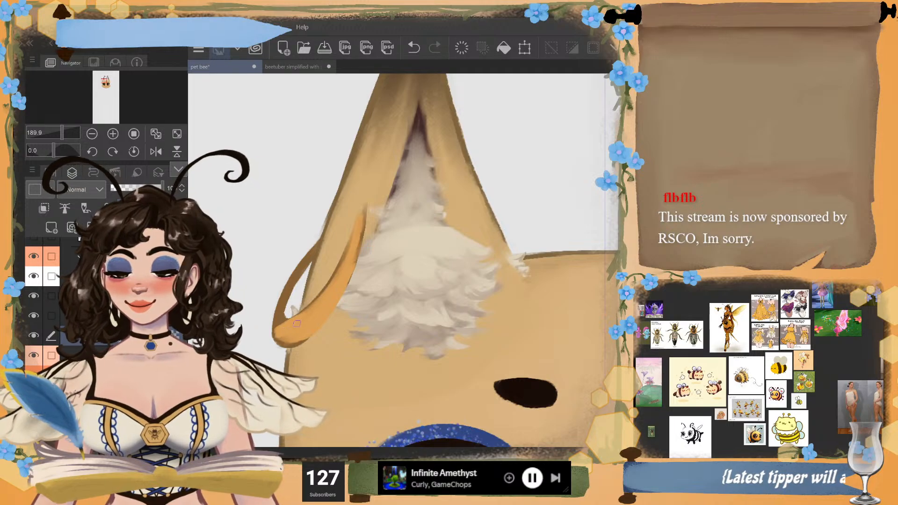
# - Compare the ring with and without the last stroke, and repaint the shading at the front band's lower bend
pyautogui.hotkey('ctrl', 'z')
pyautogui.hotkey('ctrl', 'y')
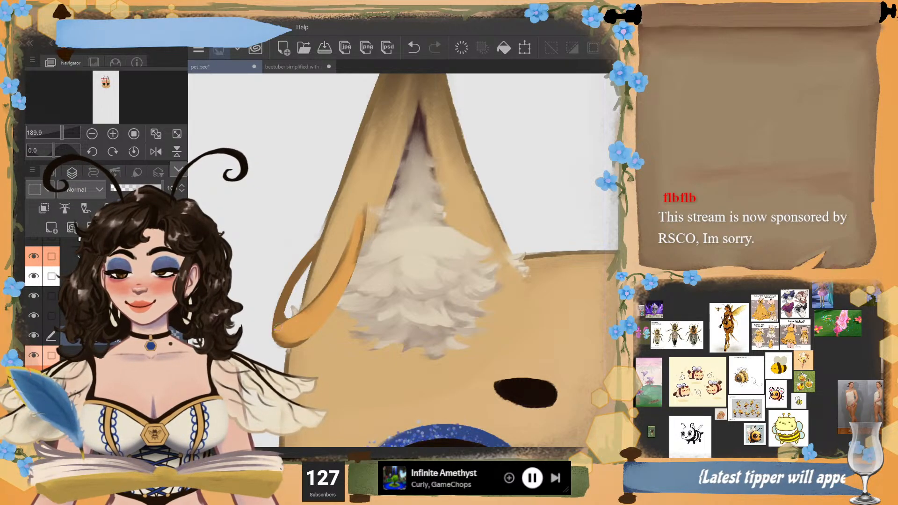
pyautogui.hotkey('ctrl', 'z')
pyautogui.moveTo(326, 324); pyautogui.dragTo(311, 333)
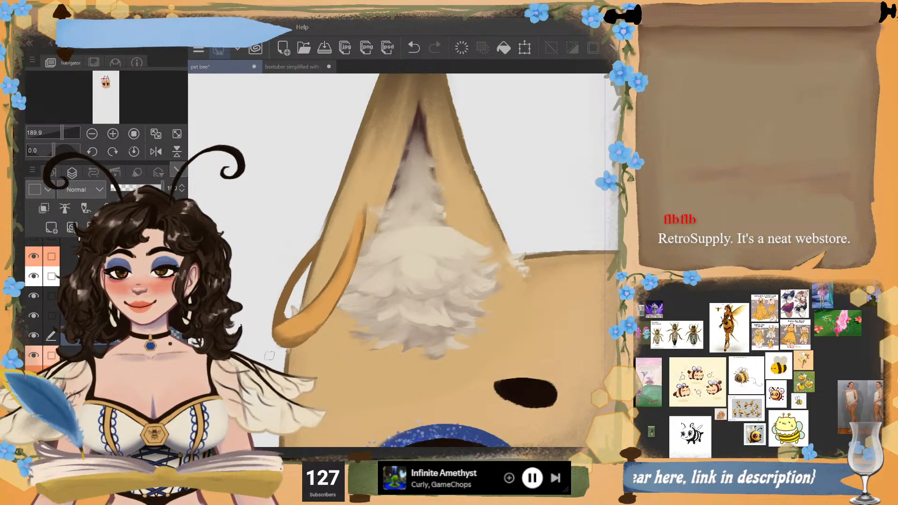
# - Try a brown test patch beside the ear's base, blend cream sampled from the ear fur over it, and remove the patch
pyautogui.scroll(-2, 305, 340)
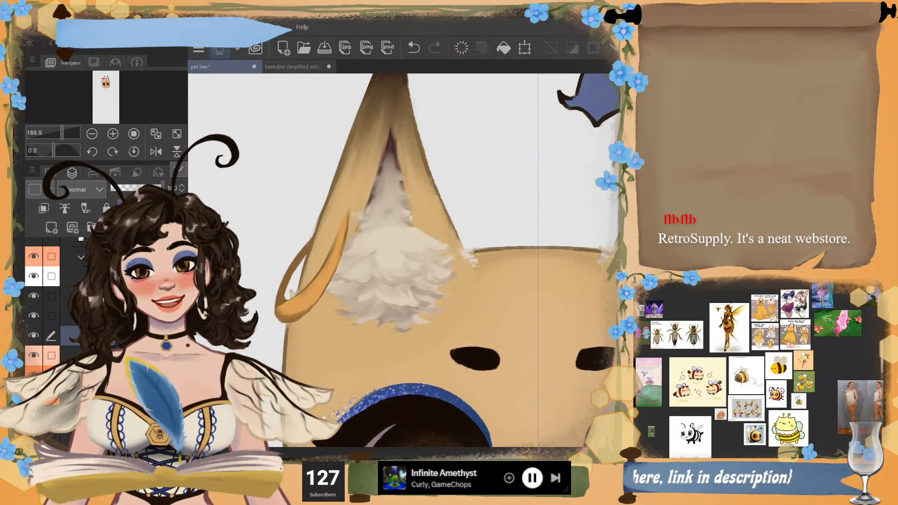
pyautogui.scroll(1, 211, 233)
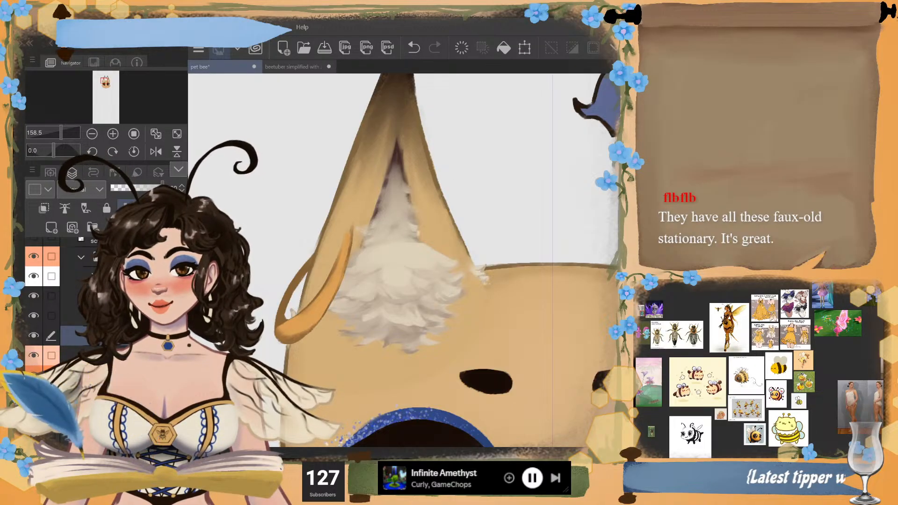
pyautogui.moveTo(461, 213)
pyautogui.mouseDown()
pyautogui.moveTo(478, 234)
pyautogui.moveTo(503, 241)
pyautogui.mouseUp()
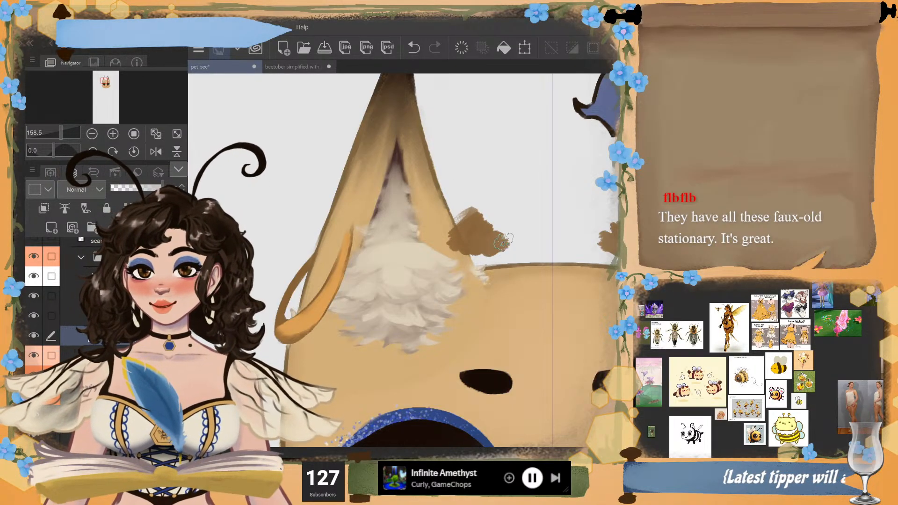
pyautogui.keyDown('alt'); pyautogui.click(411, 255); pyautogui.keyUp('alt')
pyautogui.moveTo(472, 206)
pyautogui.mouseDown()
pyautogui.moveTo(493, 210)
pyautogui.moveTo(492, 232)
pyautogui.moveTo(520, 233)
pyautogui.moveTo(485, 245)
pyautogui.moveTo(486, 227)
pyautogui.moveTo(496, 231)
pyautogui.moveTo(475, 244)
pyautogui.moveTo(506, 227)
pyautogui.moveTo(495, 222)
pyautogui.moveTo(468, 233)
pyautogui.moveTo(500, 232)
pyautogui.moveTo(500, 242)
pyautogui.moveTo(511, 230)
pyautogui.moveTo(496, 273)
pyautogui.moveTo(493, 222)
pyautogui.moveTo(488, 257)
pyautogui.moveTo(529, 219)
pyautogui.moveTo(533, 226)
pyautogui.moveTo(465, 238)
pyautogui.moveTo(505, 232)
pyautogui.moveTo(468, 246)
pyautogui.moveTo(512, 239)
pyautogui.moveTo(471, 236)
pyautogui.moveTo(508, 226)
pyautogui.moveTo(479, 225)
pyautogui.moveTo(479, 259)
pyautogui.moveTo(497, 222)
pyautogui.moveTo(481, 266)
pyautogui.moveTo(499, 240)
pyautogui.moveTo(469, 260)
pyautogui.moveTo(484, 258)
pyautogui.moveTo(463, 230)
pyautogui.moveTo(476, 272)
pyautogui.moveTo(491, 256)
pyautogui.moveTo(466, 237)
pyautogui.moveTo(502, 251)
pyautogui.moveTo(474, 225)
pyautogui.moveTo(490, 230)
pyautogui.moveTo(496, 250)
pyautogui.moveTo(481, 243)
pyautogui.moveTo(498, 234)
pyautogui.moveTo(503, 245)
pyautogui.moveTo(514, 222)
pyautogui.moveTo(469, 224)
pyautogui.moveTo(520, 211)
pyautogui.mouseUp()
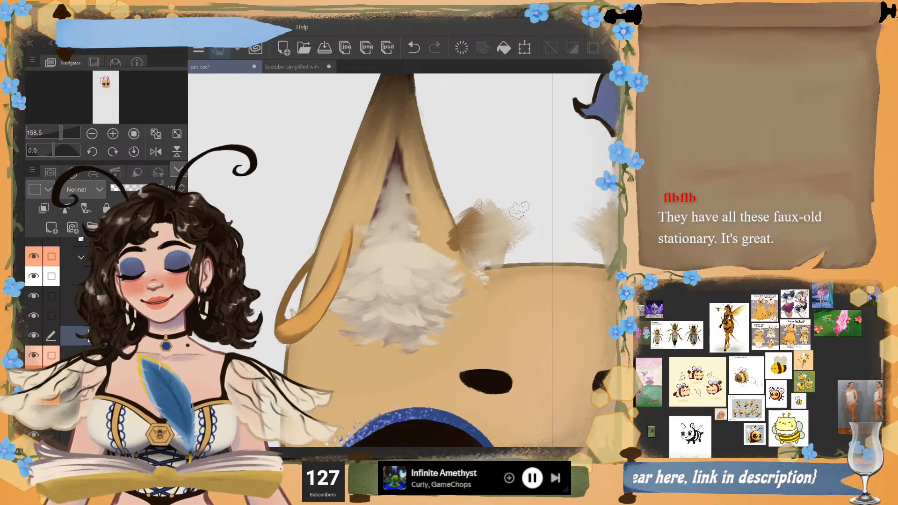
pyautogui.moveTo(519, 211)
pyautogui.mouseDown()
pyautogui.moveTo(521, 248)
pyautogui.moveTo(491, 267)
pyautogui.moveTo(475, 269)
pyautogui.moveTo(457, 210)
pyautogui.moveTo(458, 219)
pyautogui.mouseUp()
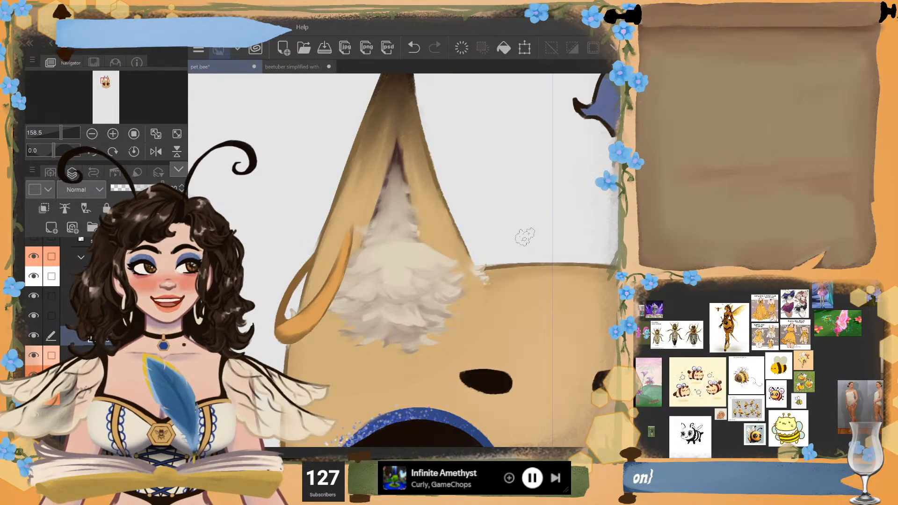
# - Paint brown along the inner edge of the ring's rear band and compare it with and without the stroke
pyautogui.scroll(4, 525, 237)
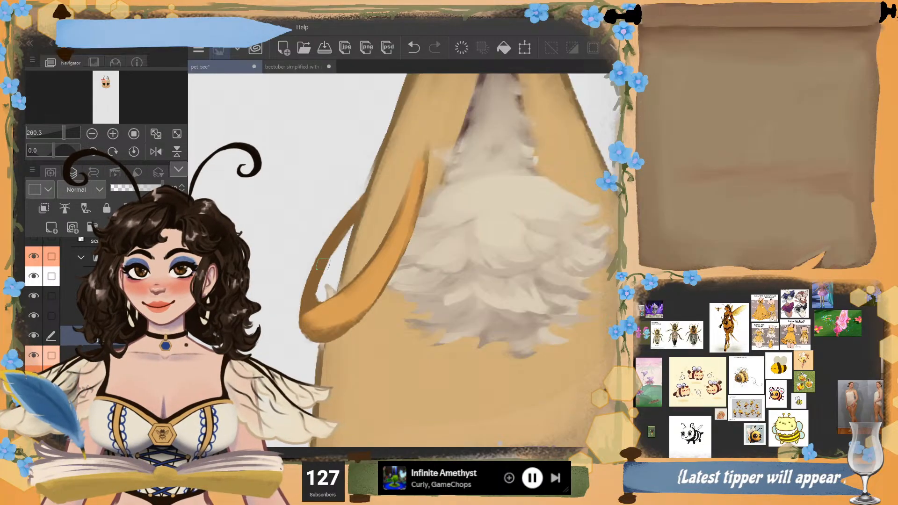
pyautogui.moveTo(320, 296); pyautogui.dragTo(351, 229)
pyautogui.hotkey('ctrl', 'z')
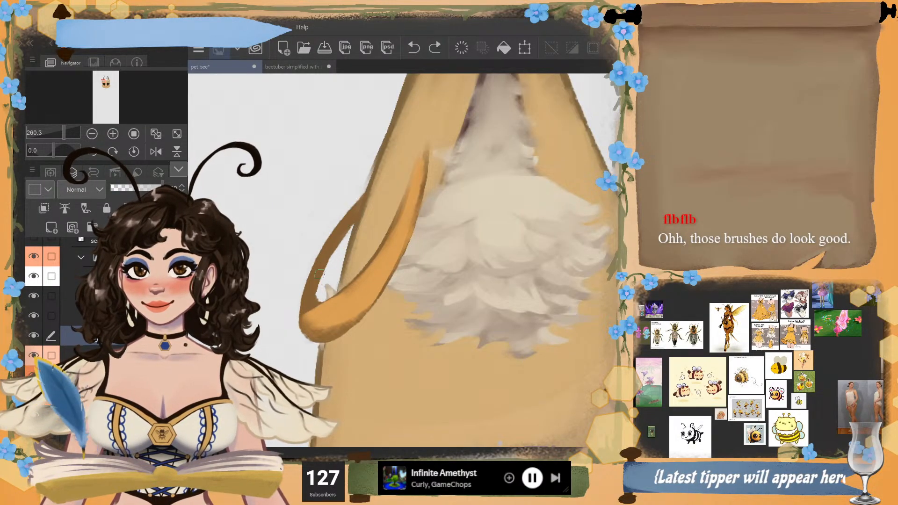
pyautogui.hotkey('ctrl', 'y')
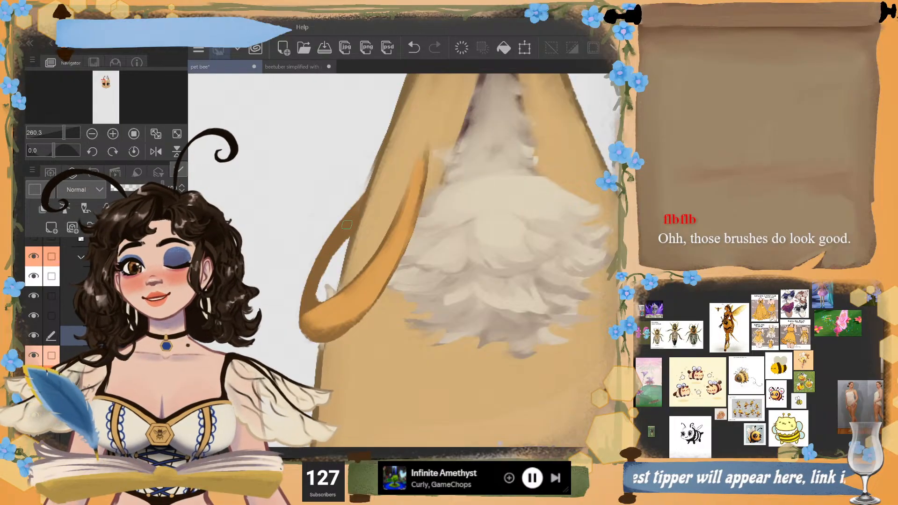
# - Compare the ring with and without the last rear-band stroke, and repaint the front band's upper part with orange sampled from it
pyautogui.hotkey('ctrl', 'z')
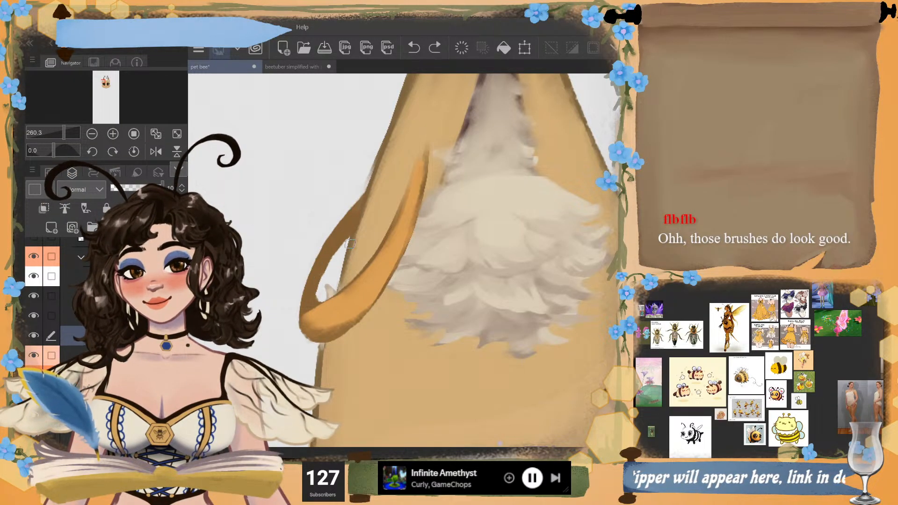
pyautogui.hotkey('ctrl', 'y')
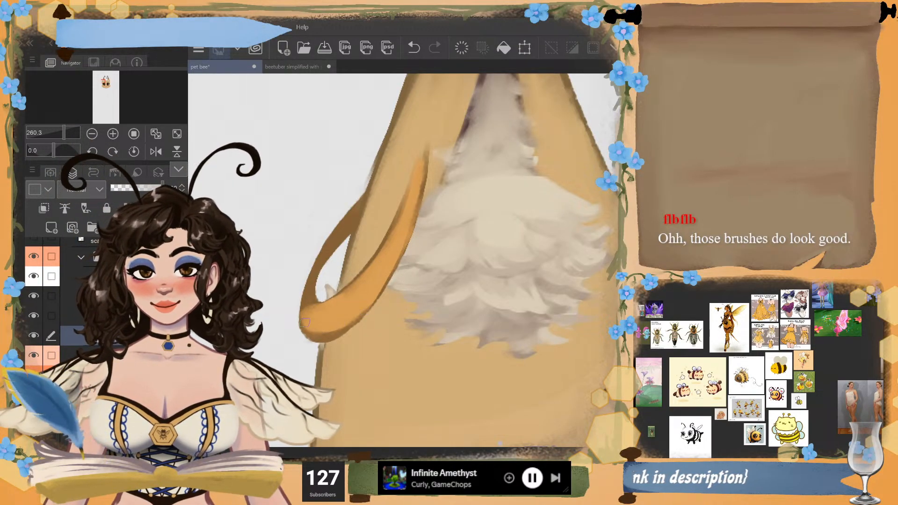
pyautogui.scroll(-2, 305, 323)
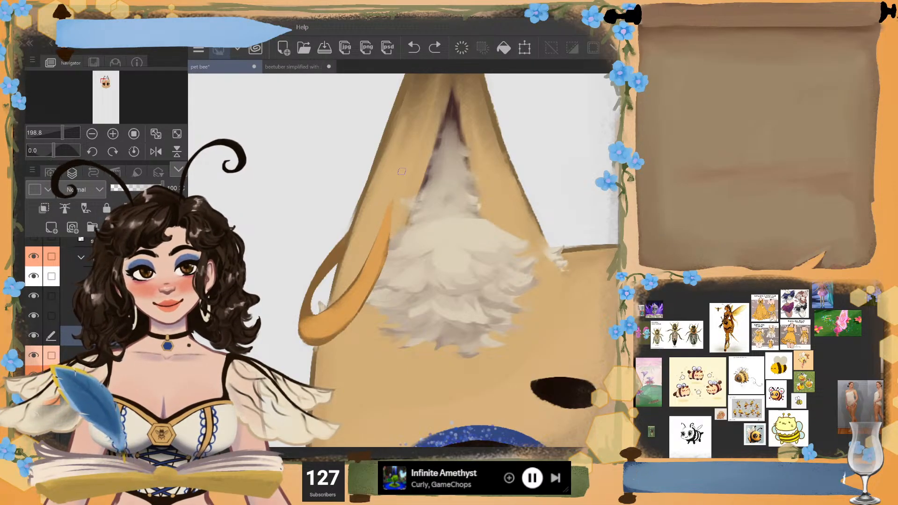
pyautogui.keyDown('alt'); pyautogui.click(379, 252); pyautogui.keyUp('alt')
pyautogui.moveTo(389, 234); pyautogui.dragTo(376, 275)
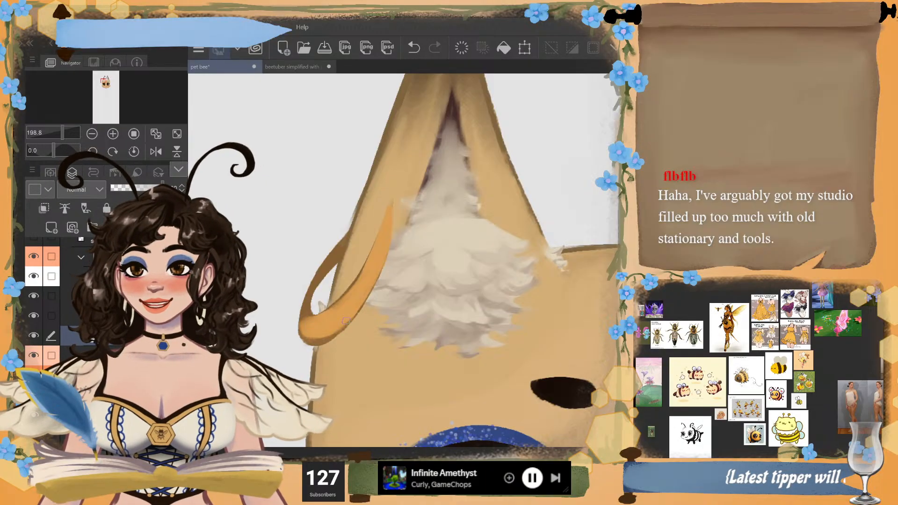
# - Compare the ring with and without its newest stroke, undo it, and repaint the front band down to the lower bend
pyautogui.scroll(-1, 303, 256)
pyautogui.scroll(1, 451, 224)
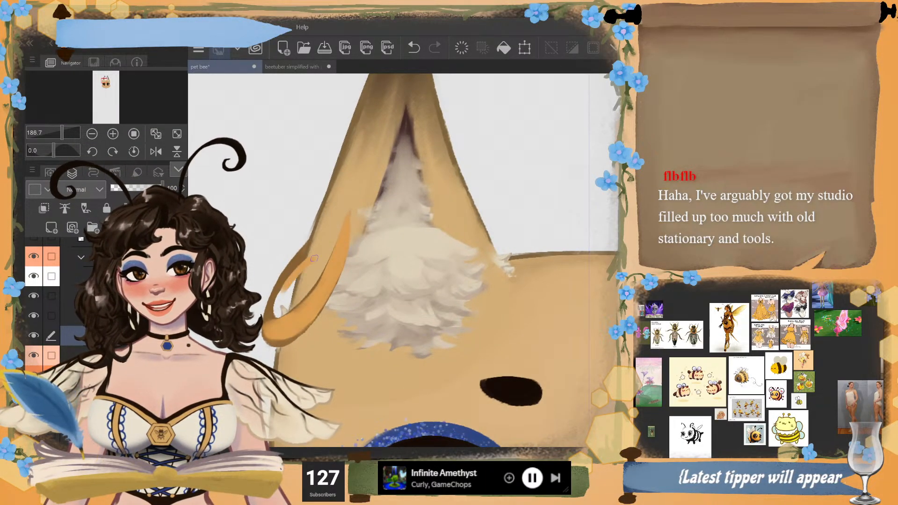
pyautogui.hotkey('ctrl', 'z')
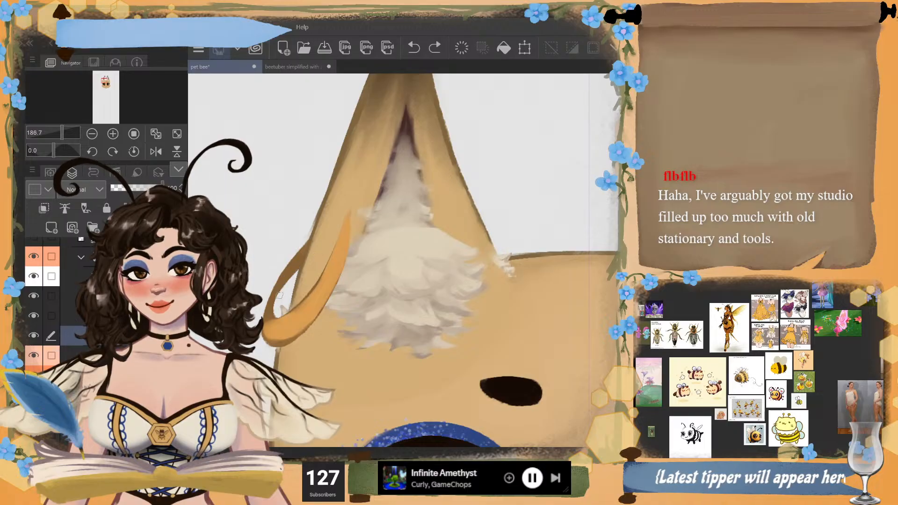
pyautogui.hotkey('ctrl', 'y')
pyautogui.hotkey('ctrl', 'z')
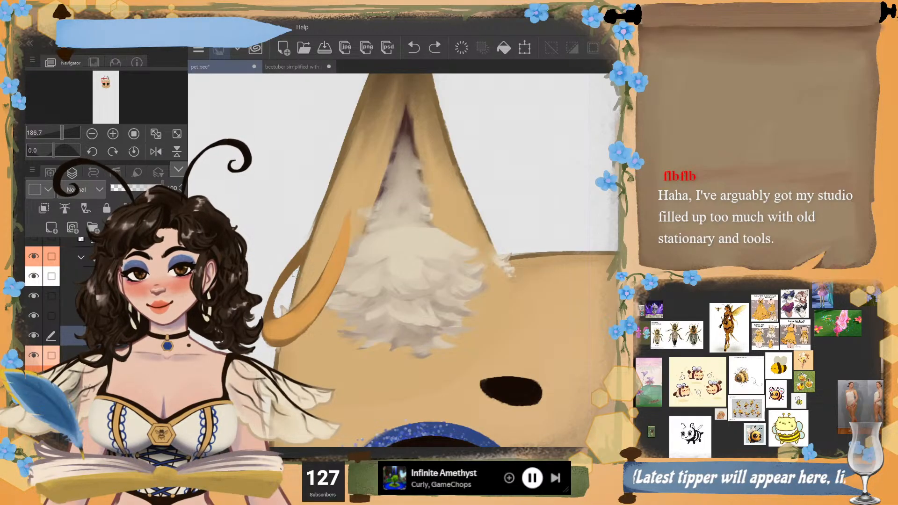
pyautogui.hotkey('ctrl', 'y')
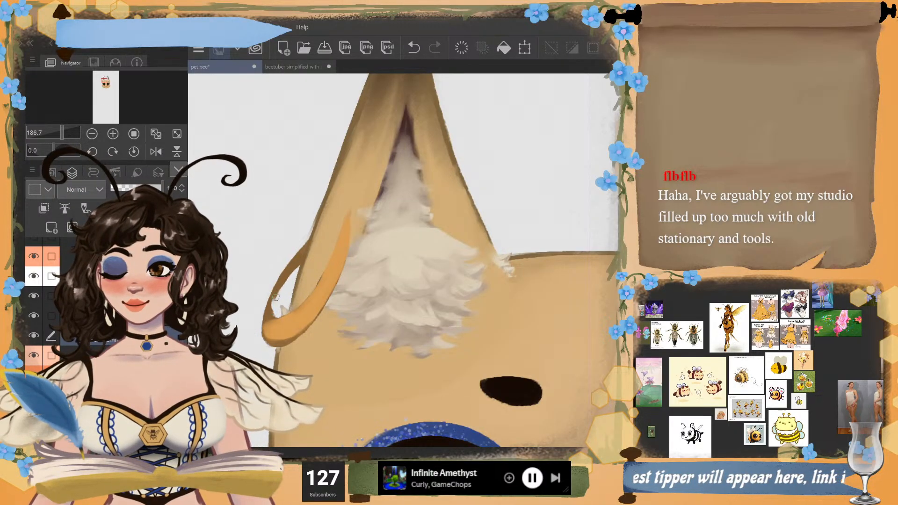
pyautogui.hotkey('ctrl', 'z')
pyautogui.moveTo(322, 270)
pyautogui.mouseDown()
pyautogui.moveTo(309, 296)
pyautogui.moveTo(320, 315)
pyautogui.moveTo(291, 338)
pyautogui.mouseUp()
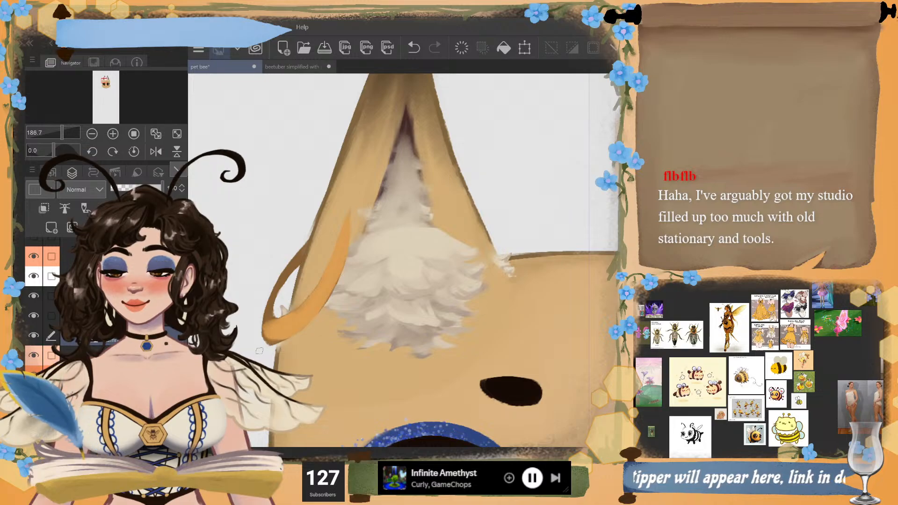
pyautogui.hotkey('ctrl', 'z')
pyautogui.hotkey('ctrl', 'y')
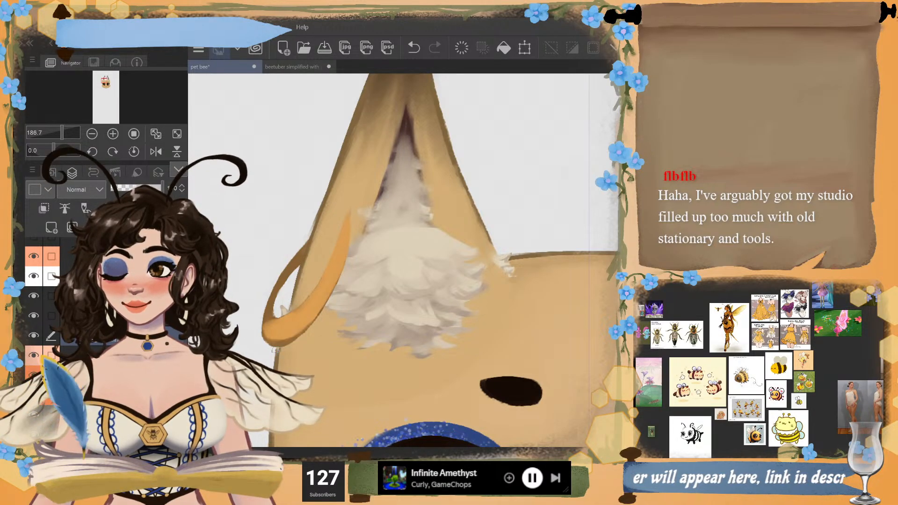
# - Examine the ear rings and ear fur against the whole head, both close up and from a distance
pyautogui.hotkey('ctrl', '-')
pyautogui.hotkey('ctrl', '-')
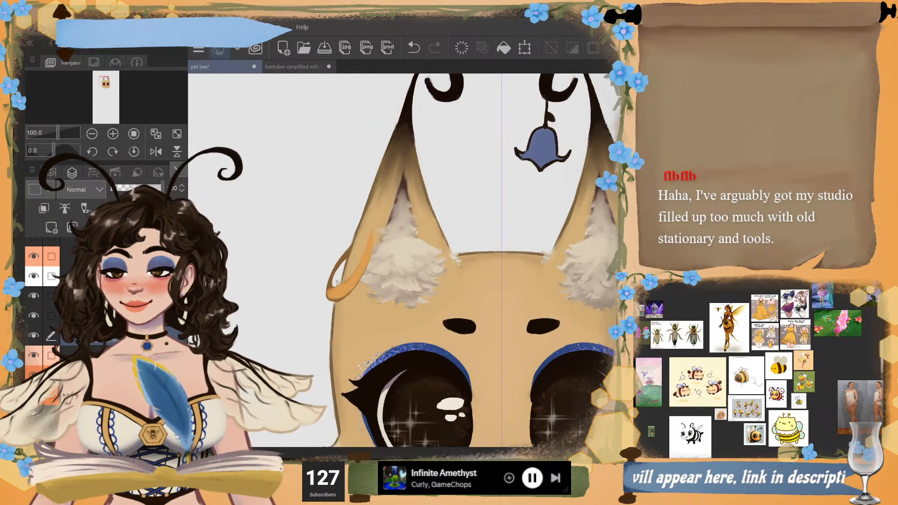
pyautogui.moveTo(350, 318); pyautogui.dragTo(281, 278)
pyautogui.hotkey('ctrl', '-')
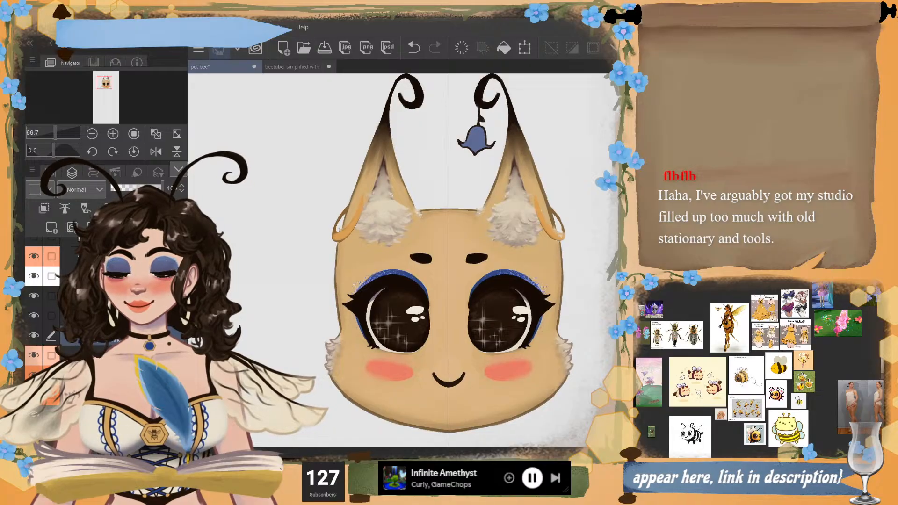
pyautogui.scroll(4, 524, 224)
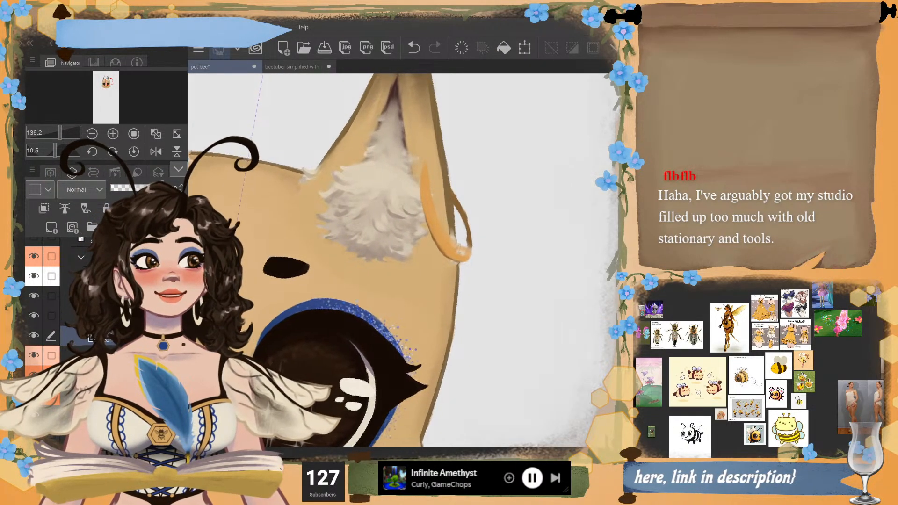
pyautogui.scroll(-4, 402, 260)
pyautogui.scroll(4, 402, 260)
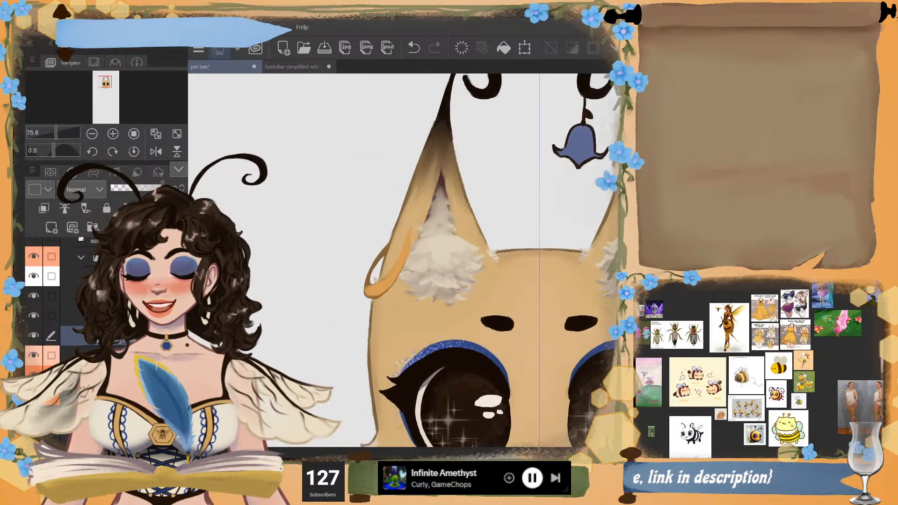
pyautogui.scroll(3, 449, 224)
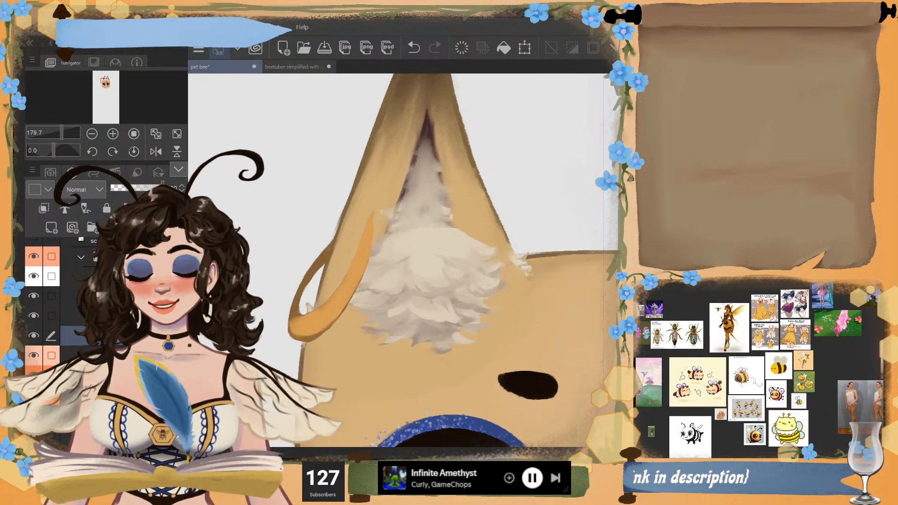
pyautogui.scroll(-1, 449, 260)
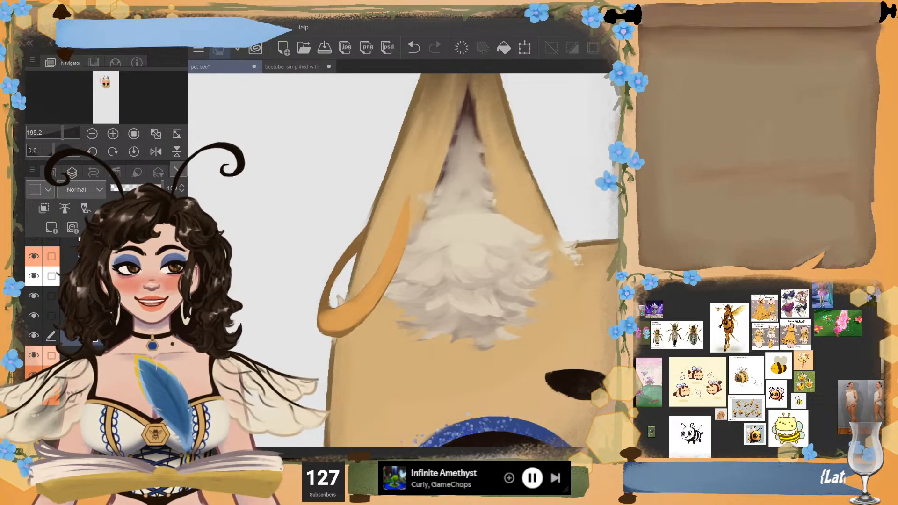
pyautogui.scroll(-4, 515, 205)
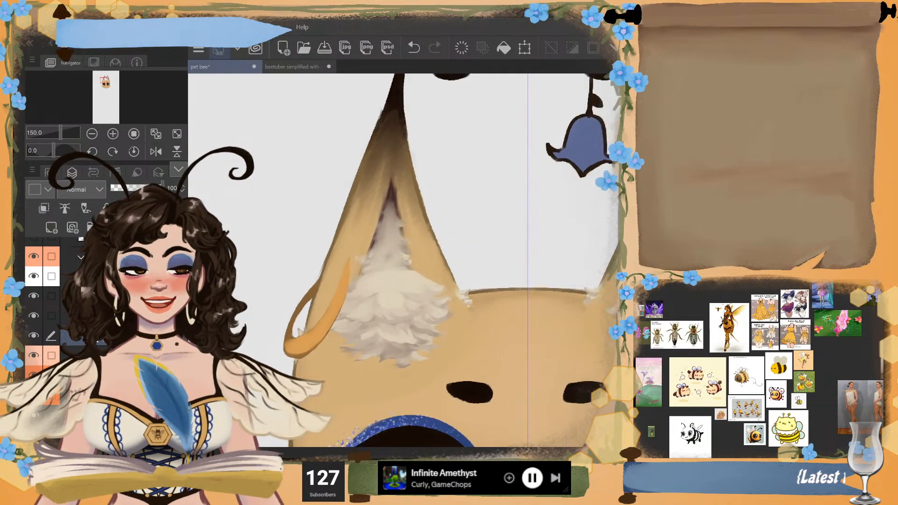
pyautogui.scroll(-3, 404, 260)
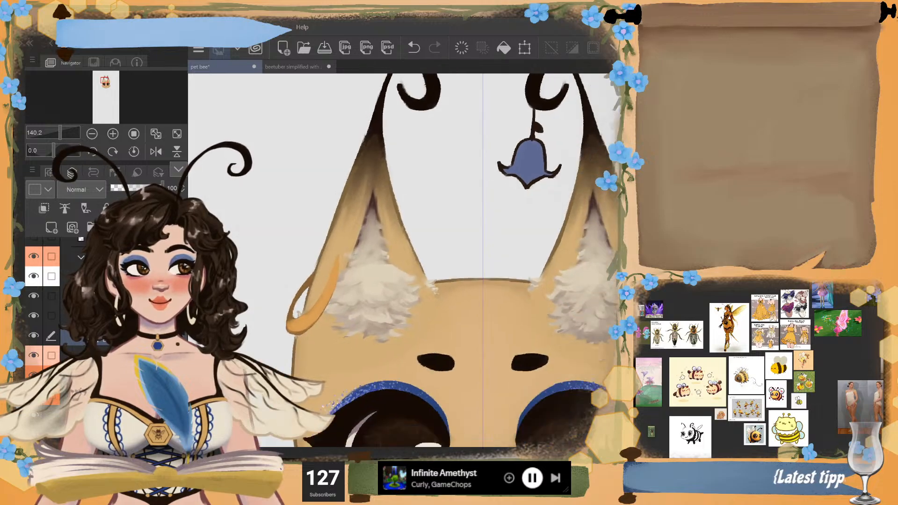
pyautogui.scroll(-3, 404, 260)
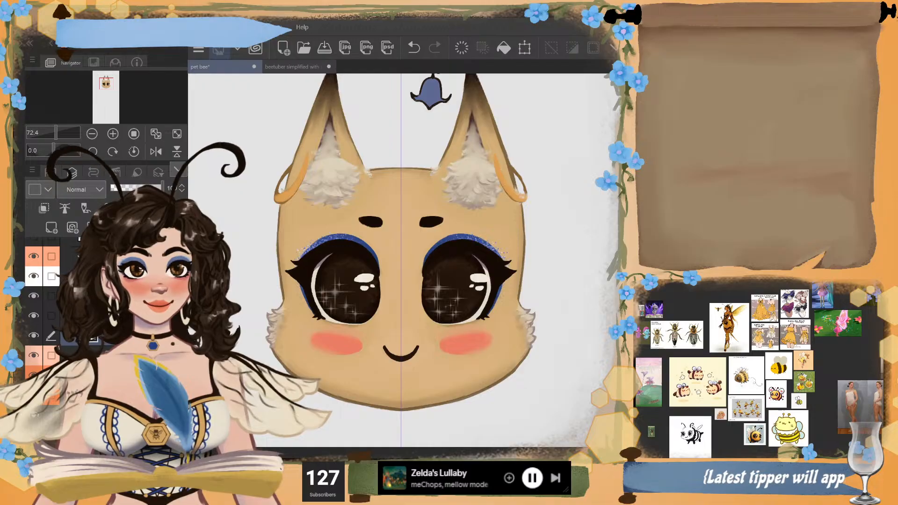
pyautogui.scroll(-1, 405, 260)
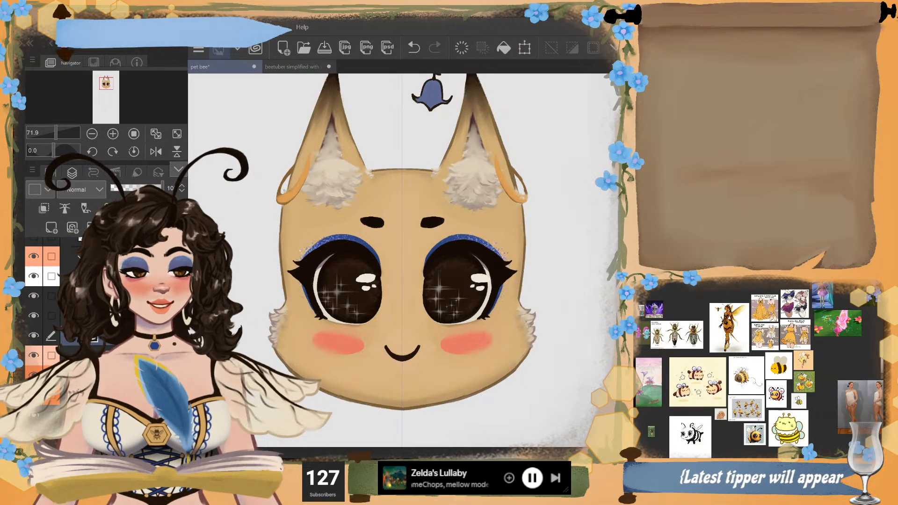
pyautogui.scroll(-5, 405, 260)
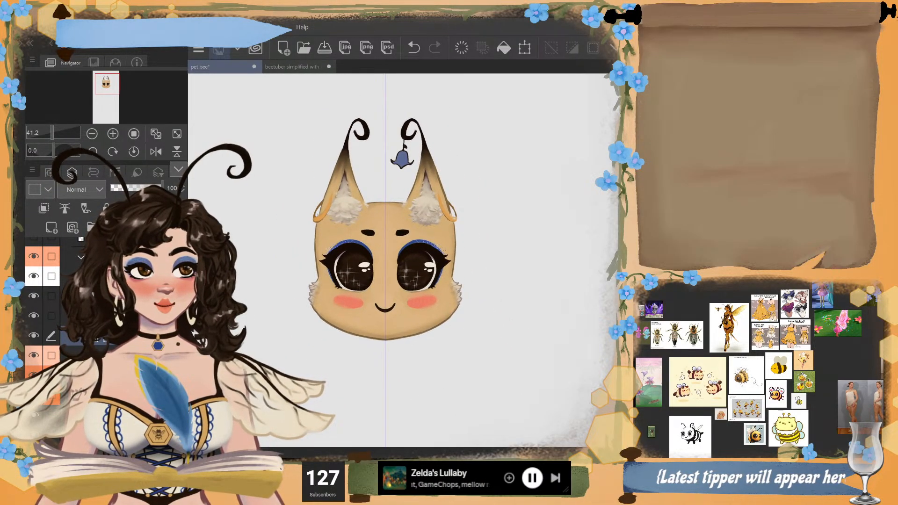
pyautogui.scroll(-1, 405, 259)
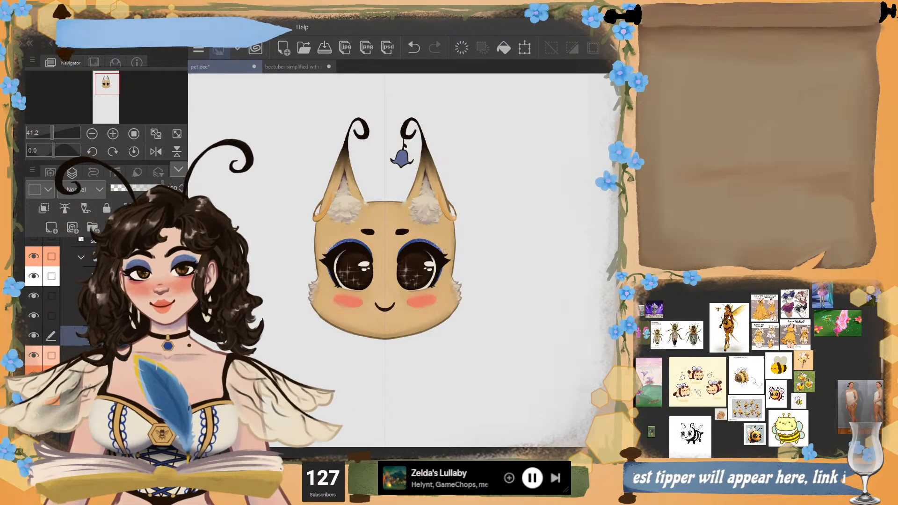
pyautogui.scroll(1, 383, 260)
pyautogui.scroll(1, 387, 259)
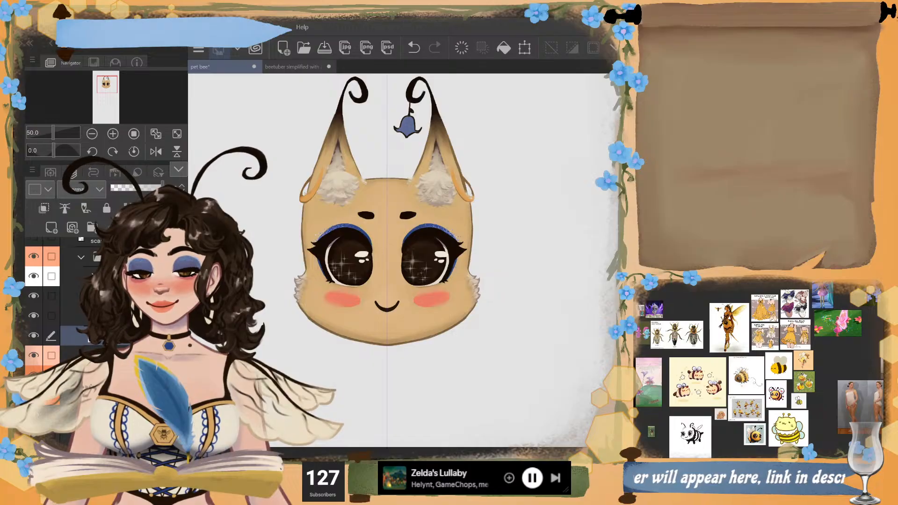
# - Make the character's body and wings and the dark fur collar visible again beneath the head
pyautogui.scroll(-3, 107, 304)
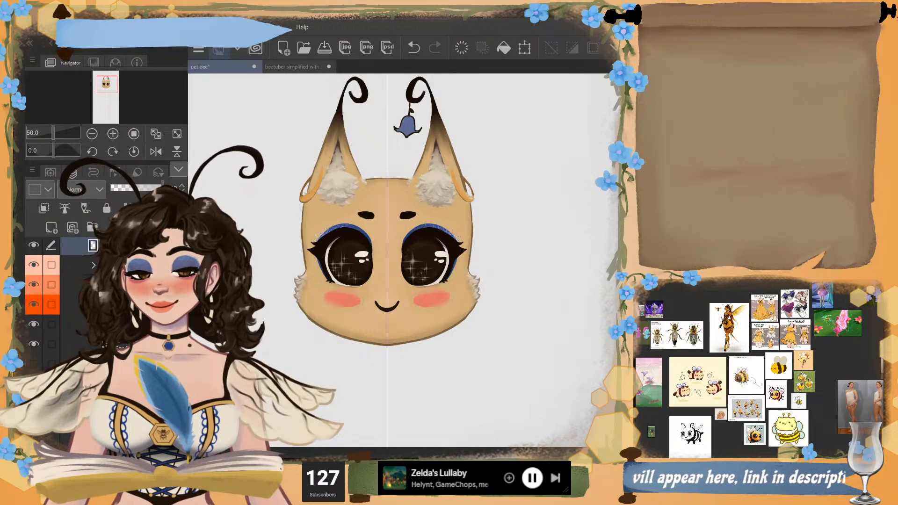
pyautogui.scroll(-6, 107, 304)
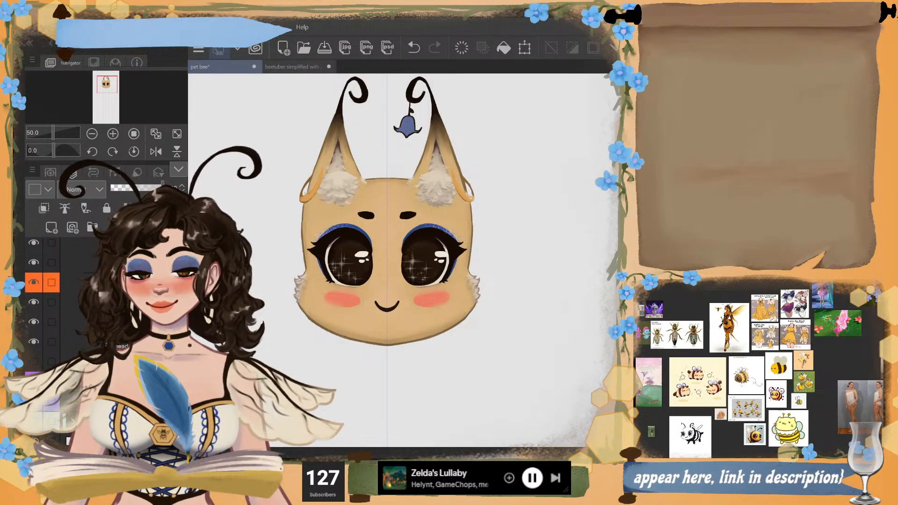
pyautogui.click(33, 362)
pyautogui.scroll(8, 107, 304)
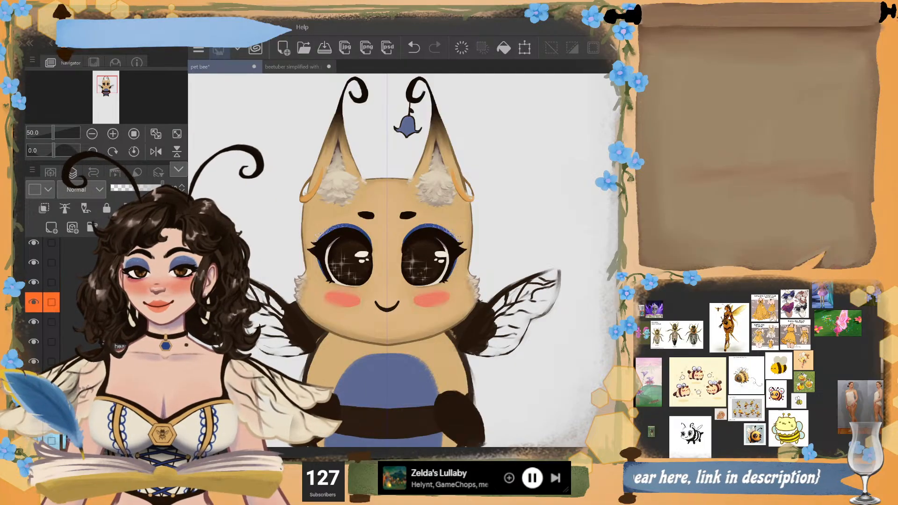
pyautogui.scroll(3, 106, 304)
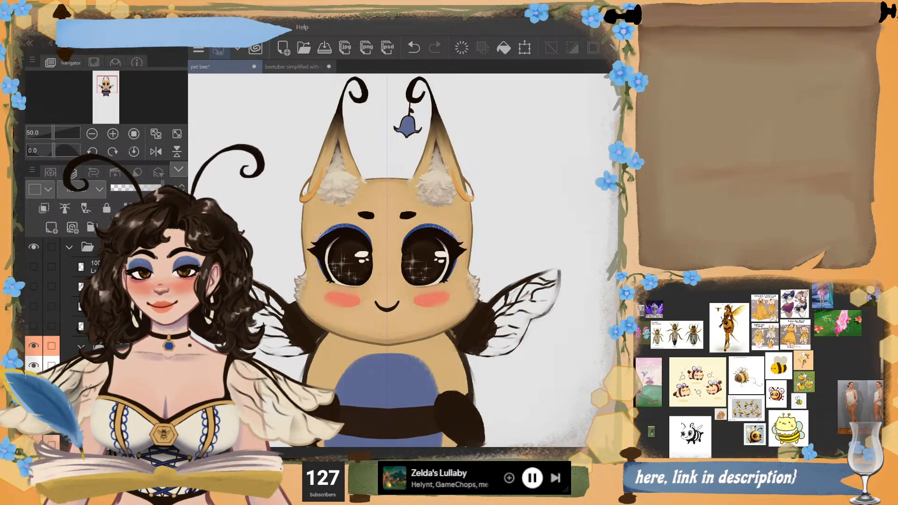
pyautogui.click(34, 326)
pyautogui.scroll(-3, 391, 128)
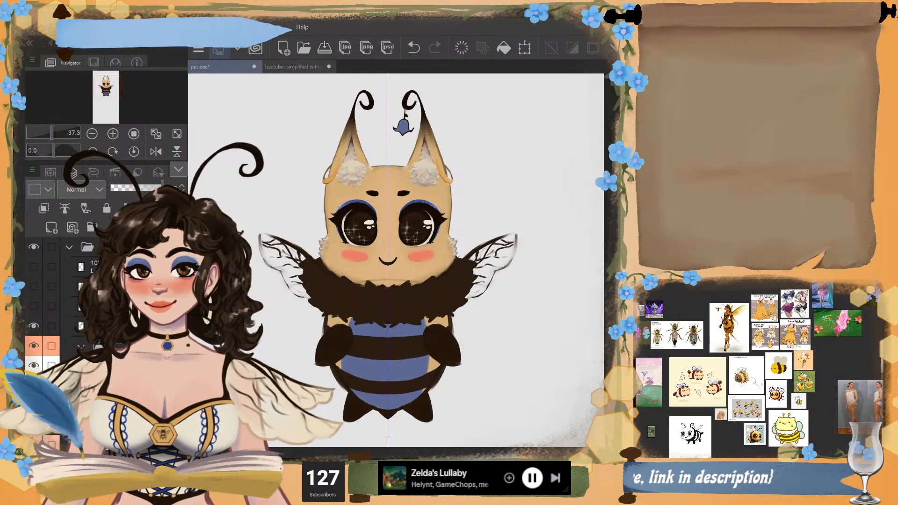
# - Remove the faint curved line under the mouth on the fur collar's layer, just above the collar's top edge
pyautogui.scroll(6, 417, 289)
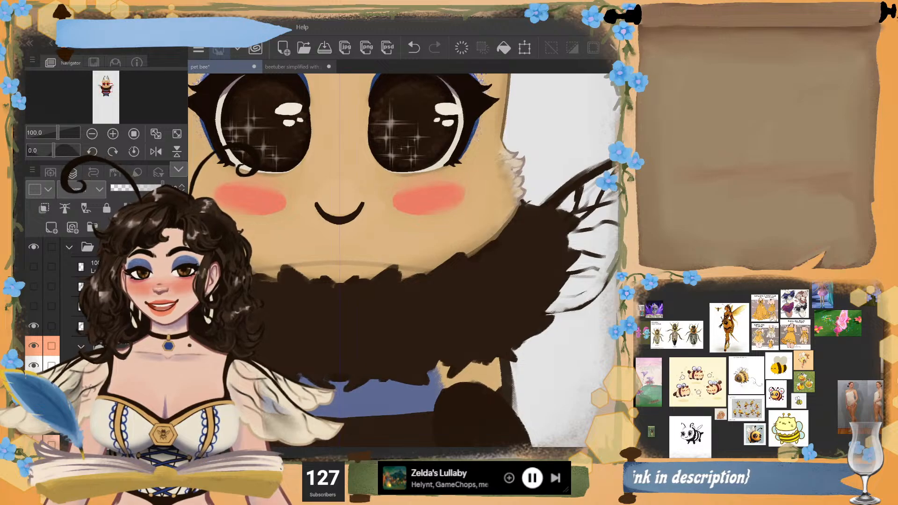
pyautogui.click(104, 326)
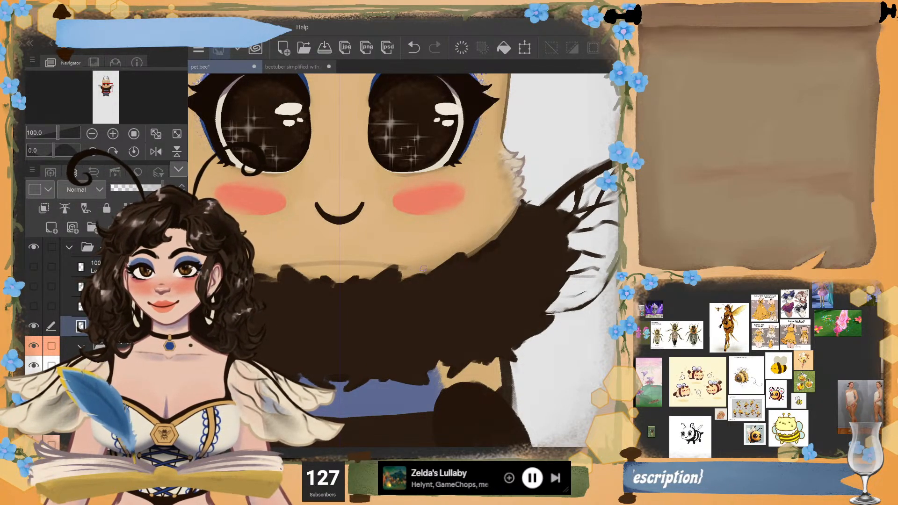
pyautogui.moveTo(397, 260)
pyautogui.mouseDown()
pyautogui.moveTo(349, 269)
pyautogui.moveTo(355, 259)
pyautogui.moveTo(336, 263)
pyautogui.mouseUp()
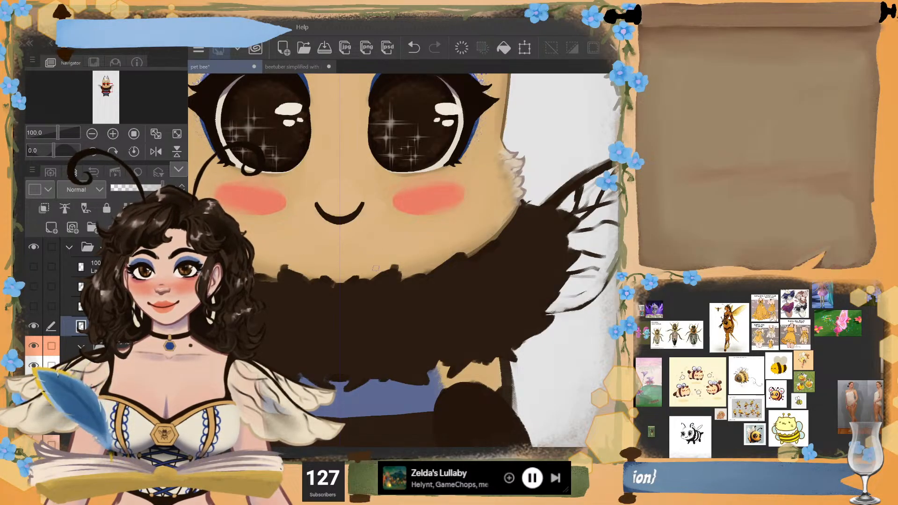
pyautogui.scroll(-3, 388, 260)
pyautogui.scroll(-2, 388, 260)
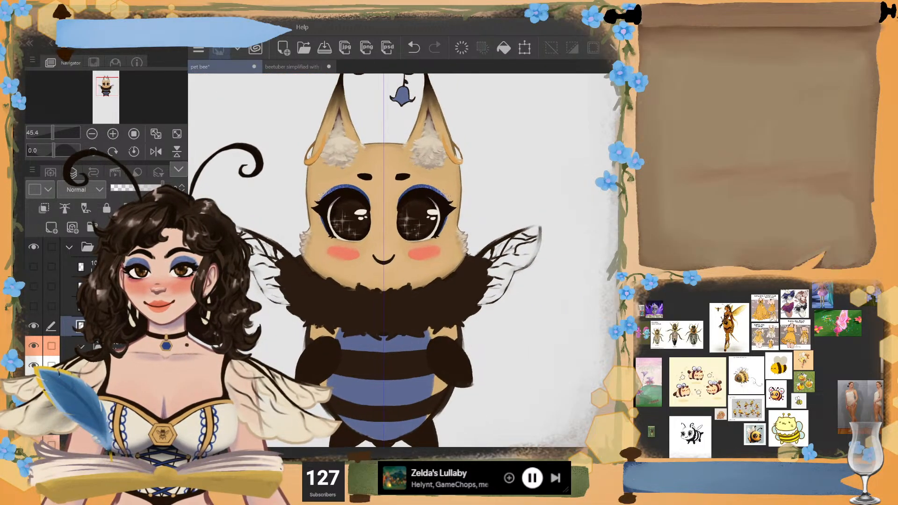